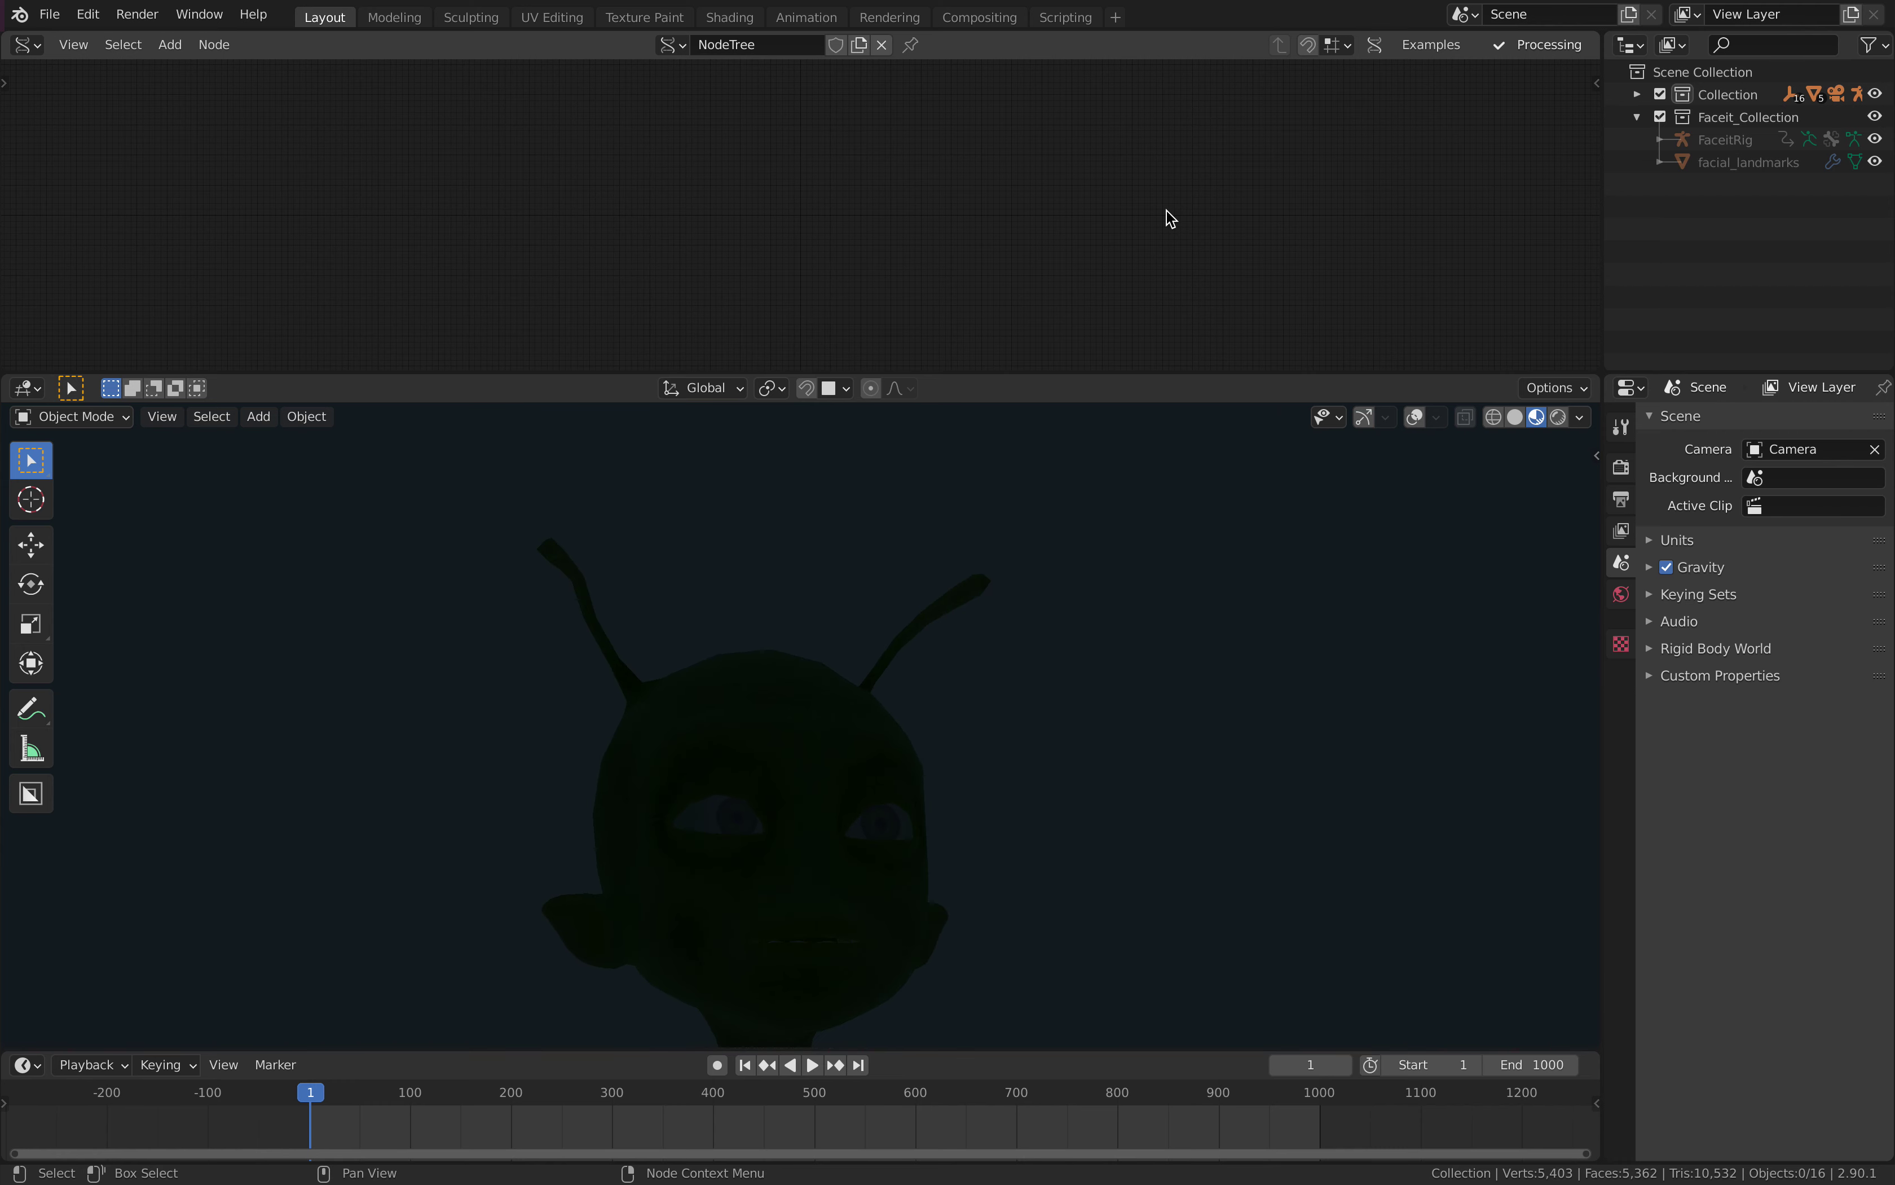
- Add a point light to the scene and move it to about X 0.22 m, Y 0.02 m, Z 0.18 m
middle_click_drag(1100, 687, 1011, 699)
scroll(1006, 796, "down", 2)
scroll(1018, 673, "up", 1)
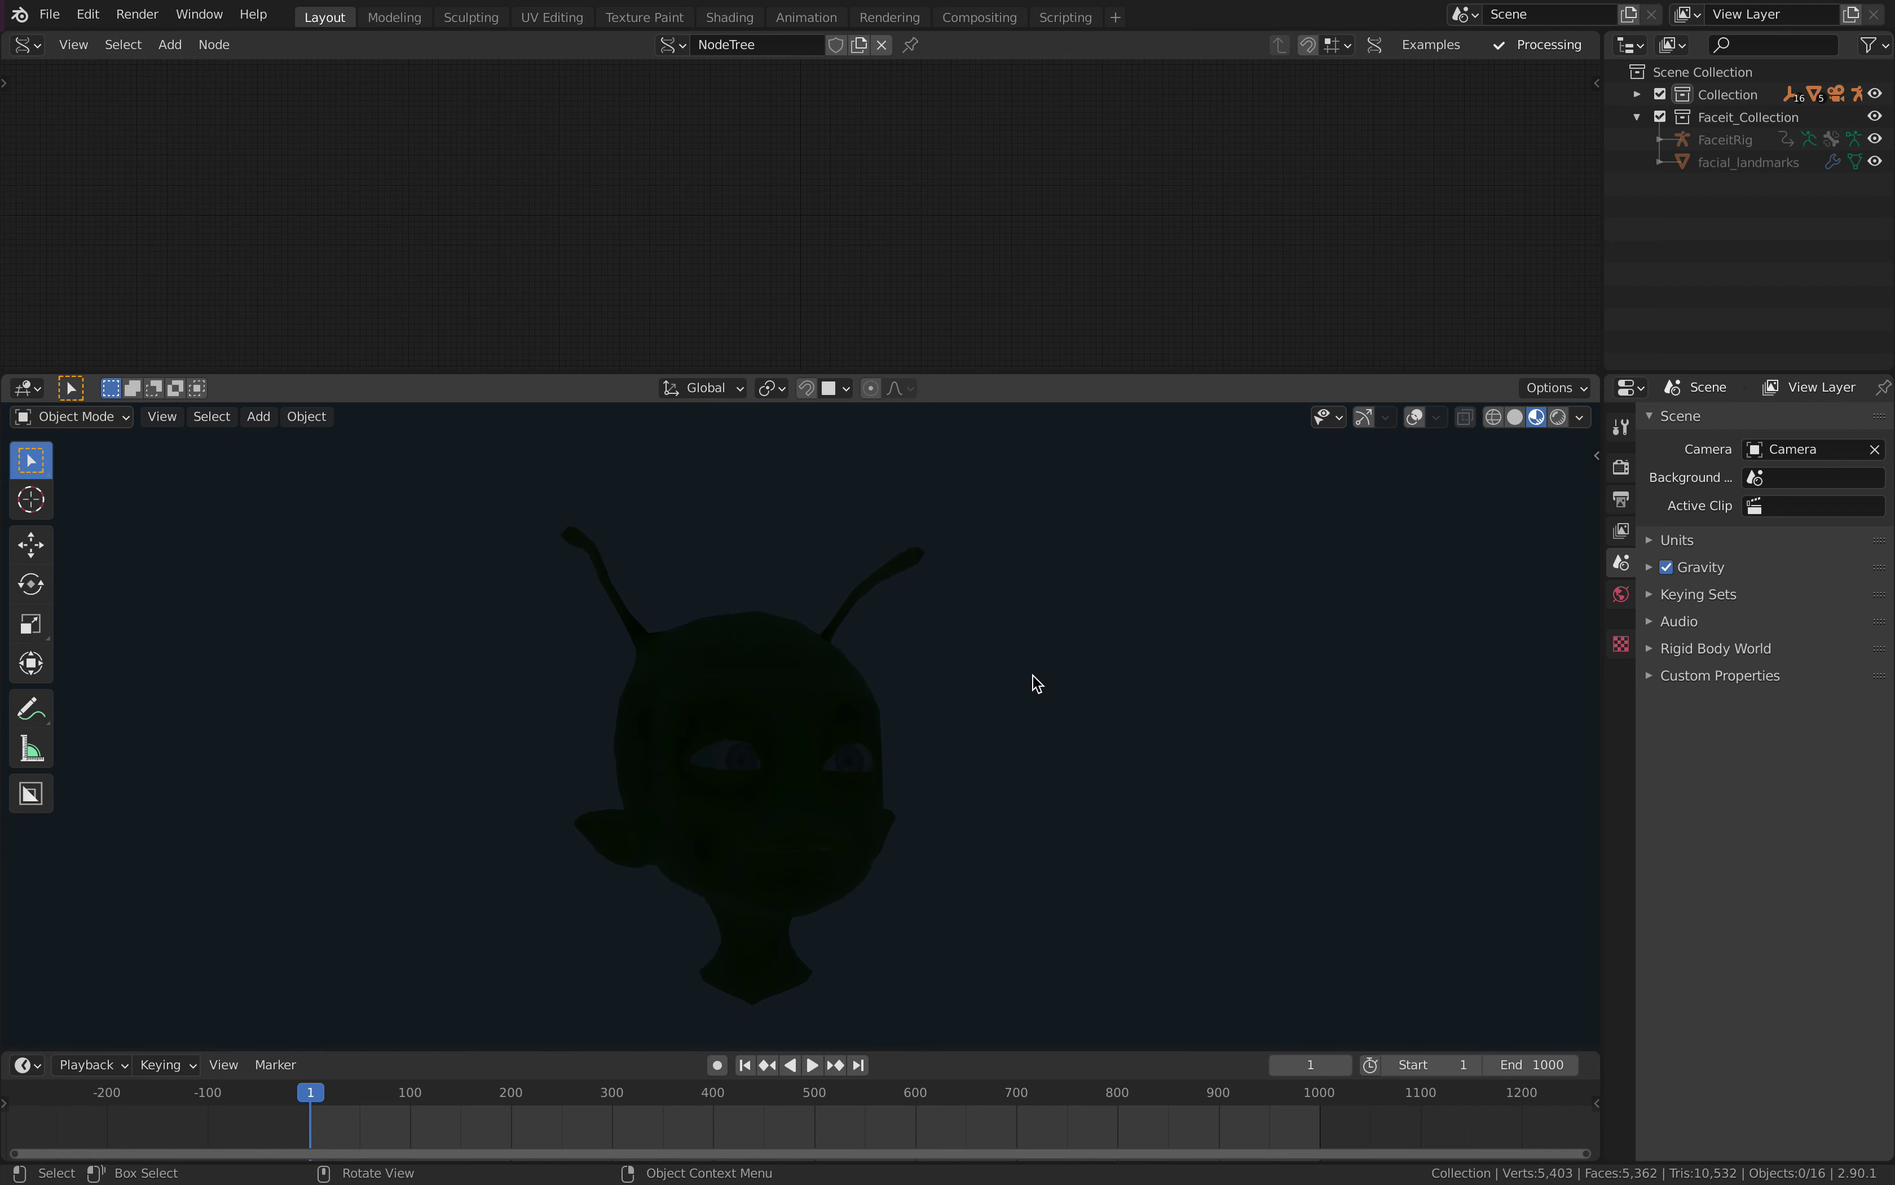
key("shift+a")
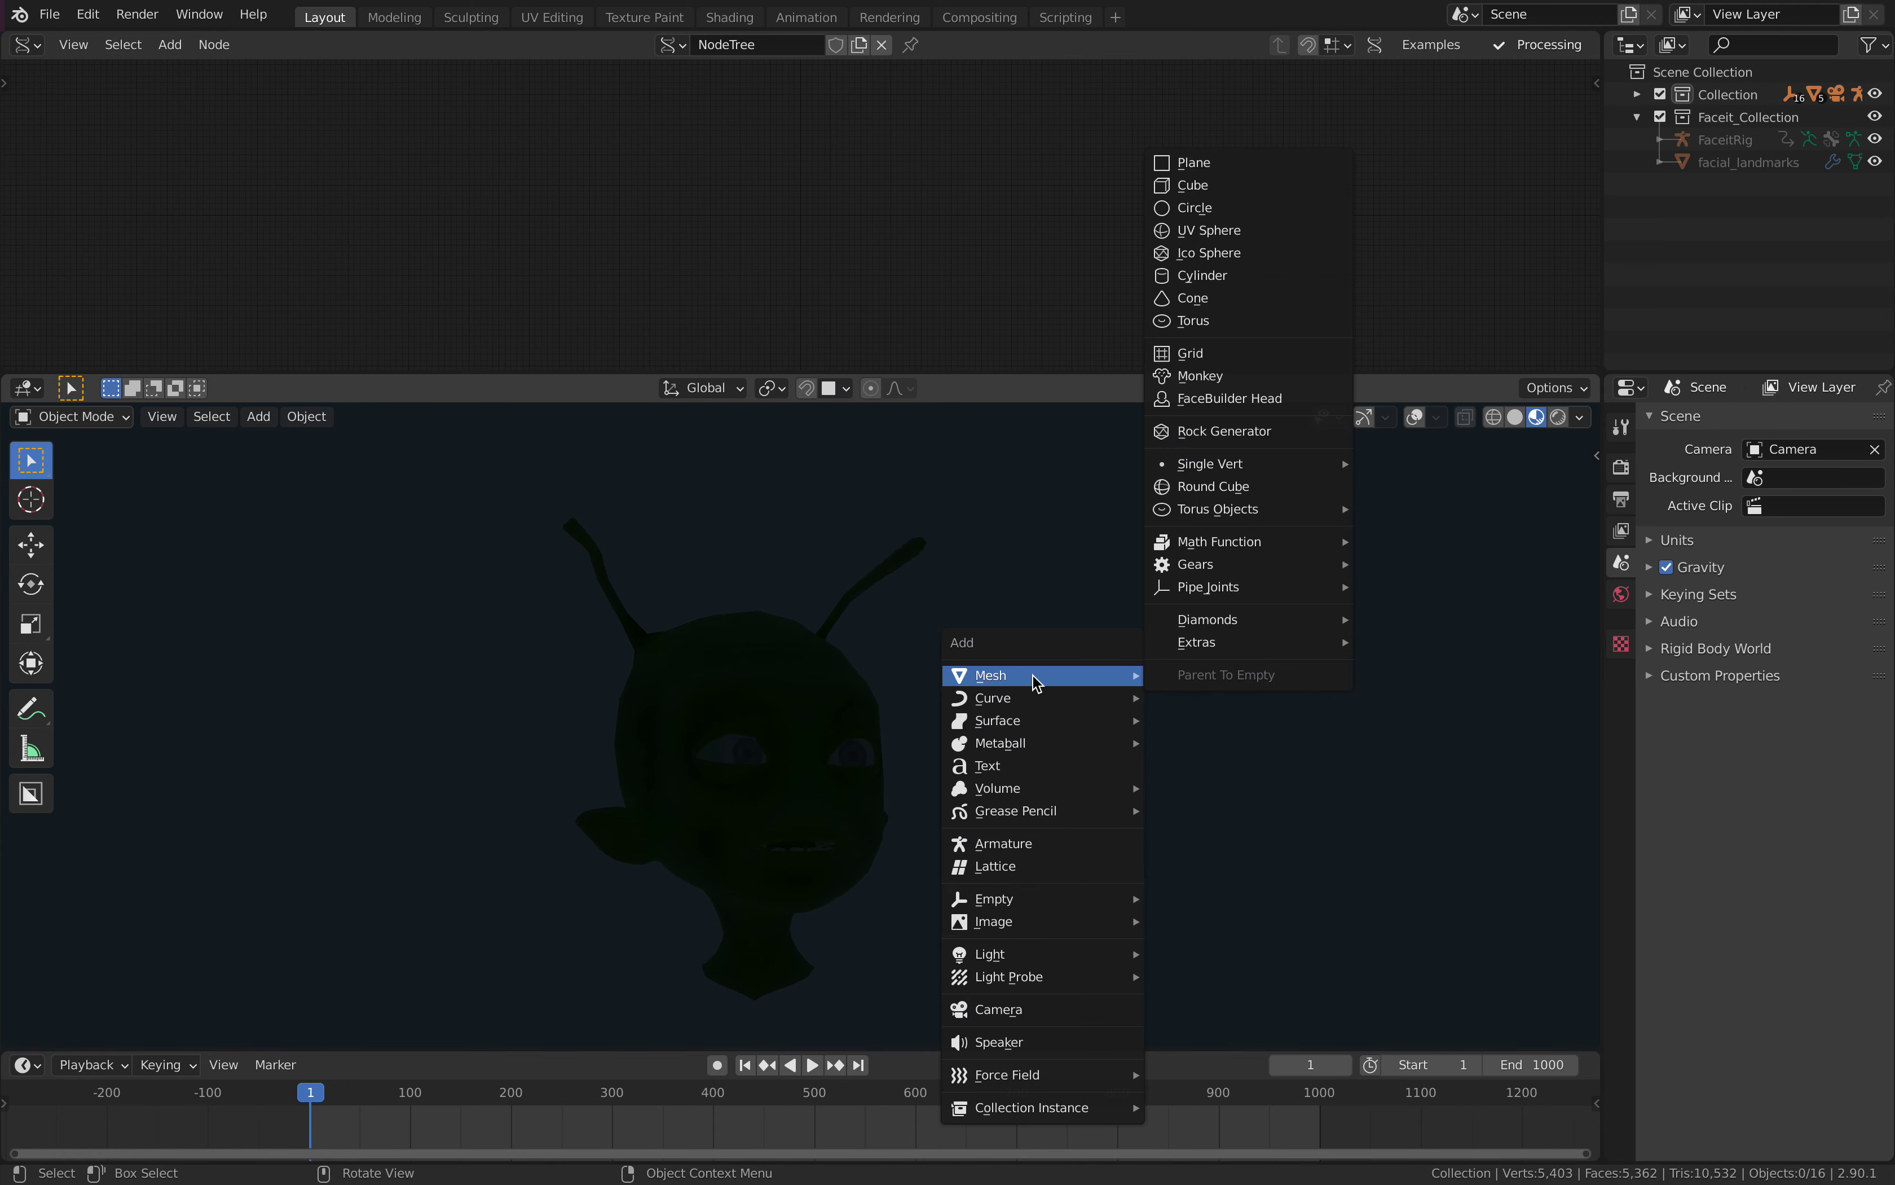
mouse_move(1053, 955)
left_click(1179, 962)
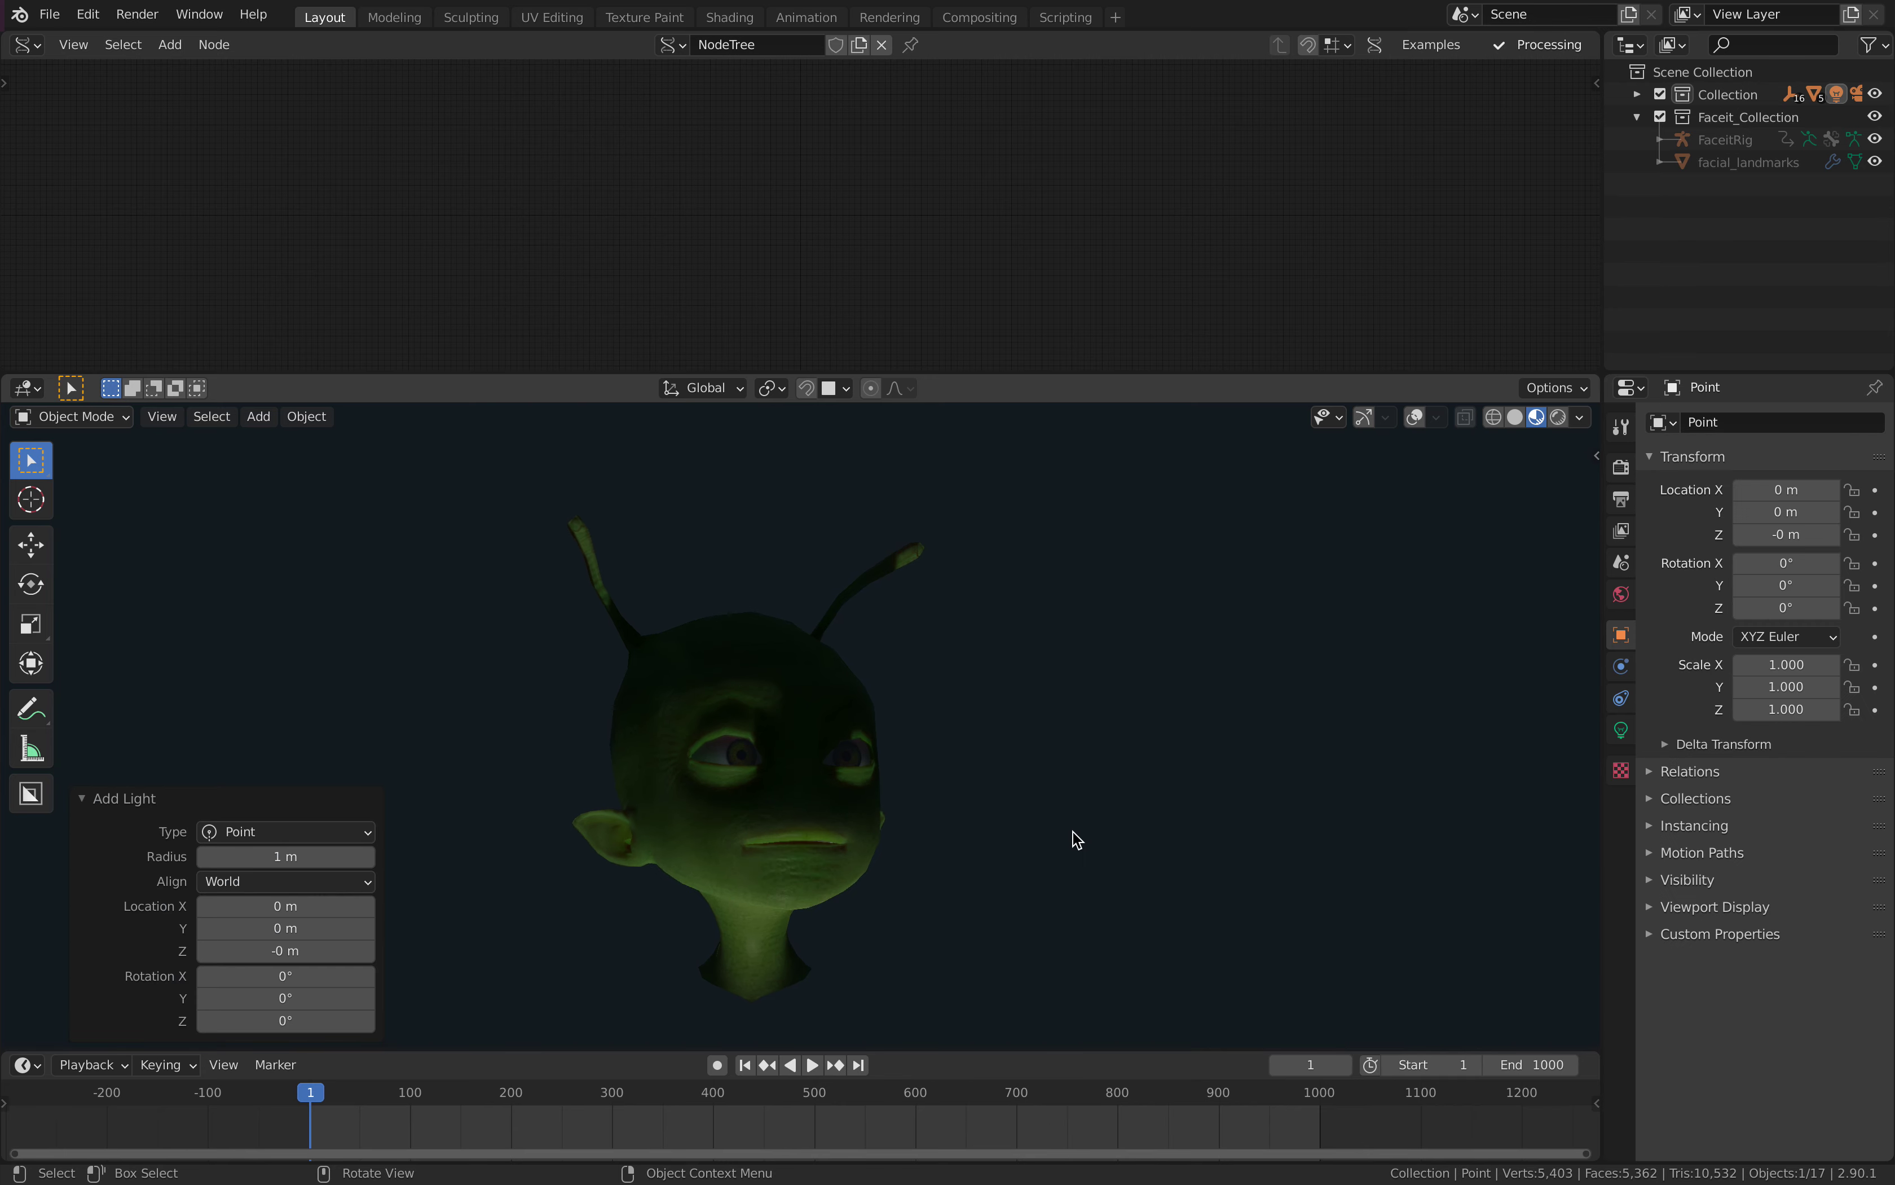
key("g")
left_click(1310, 594)
key("g")
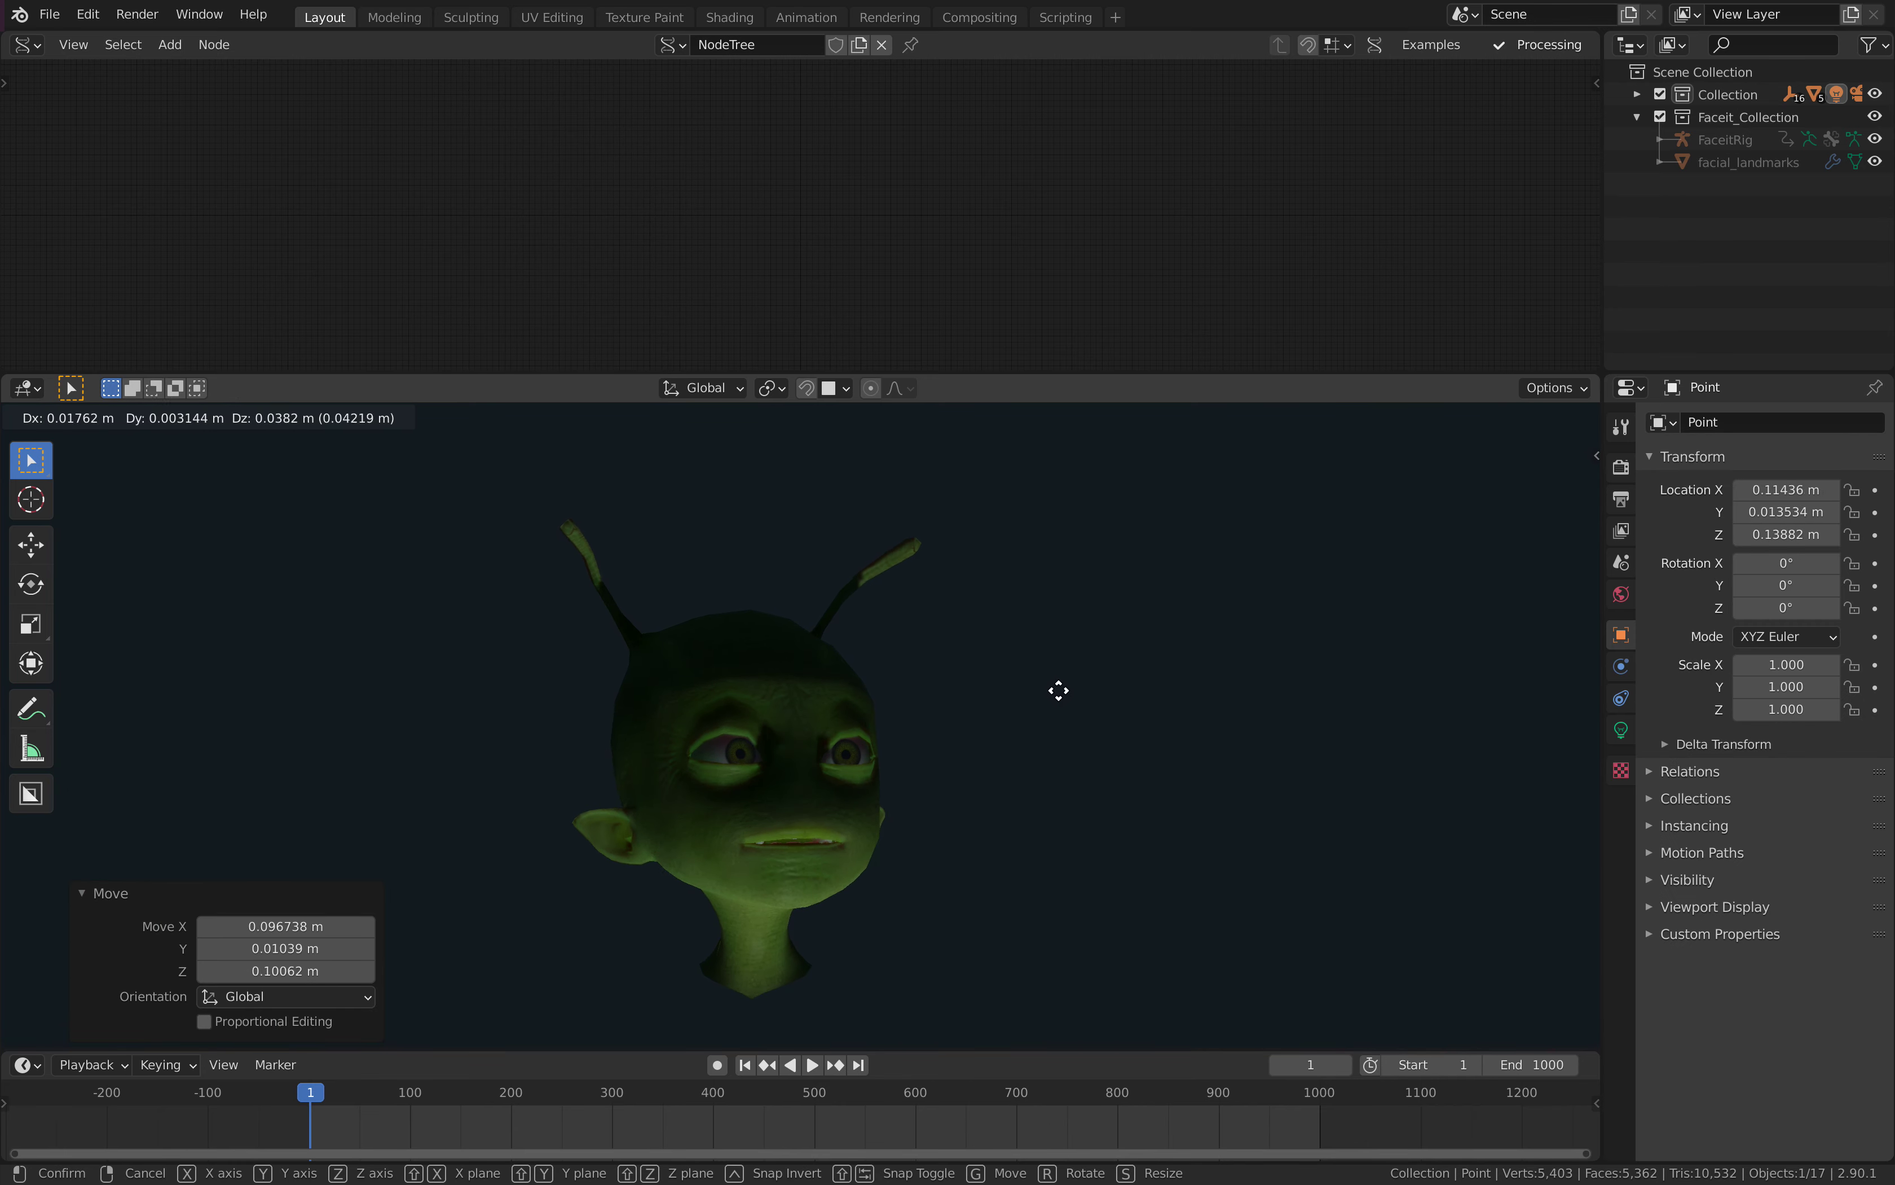
left_click(1136, 729)
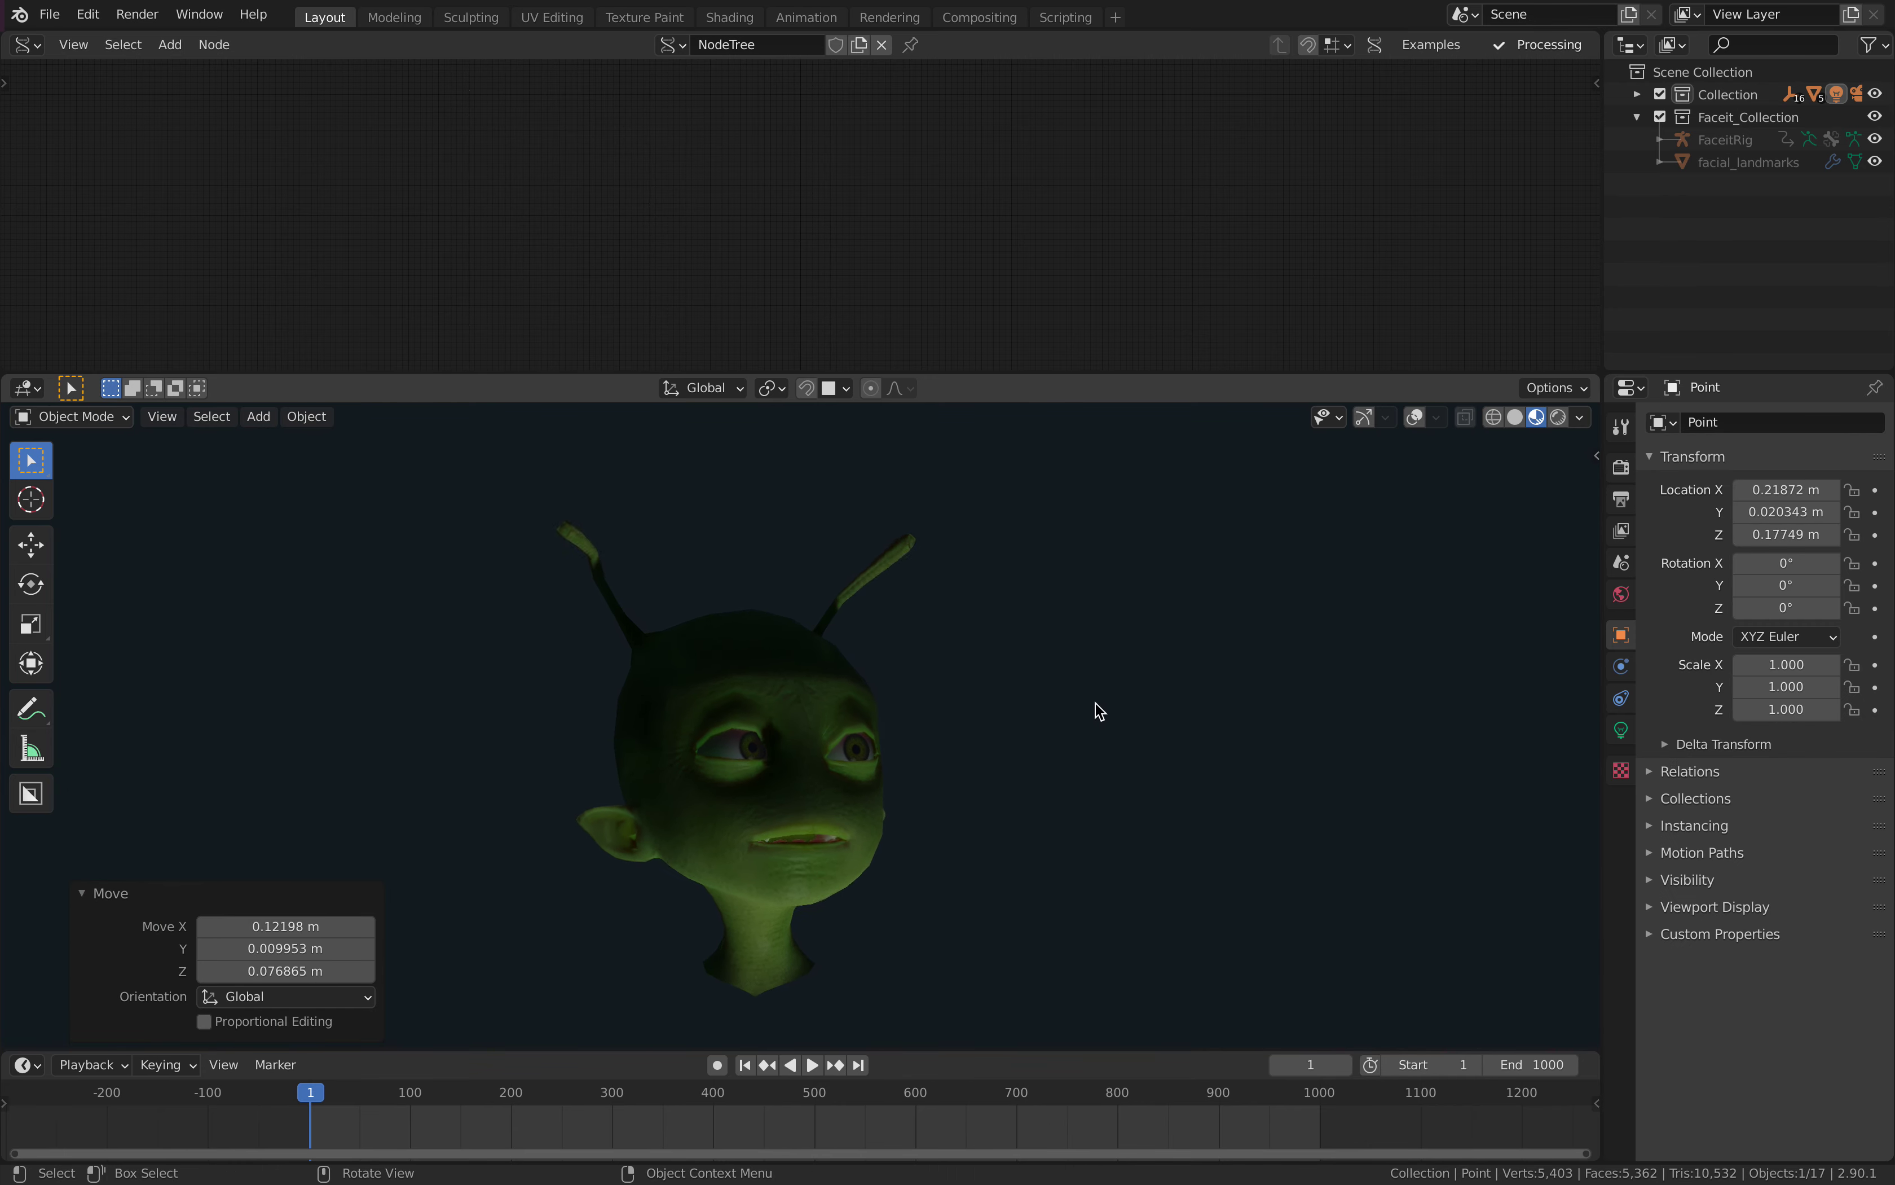
- Locate the point light in the scene hierarchy and delete it
key("period")
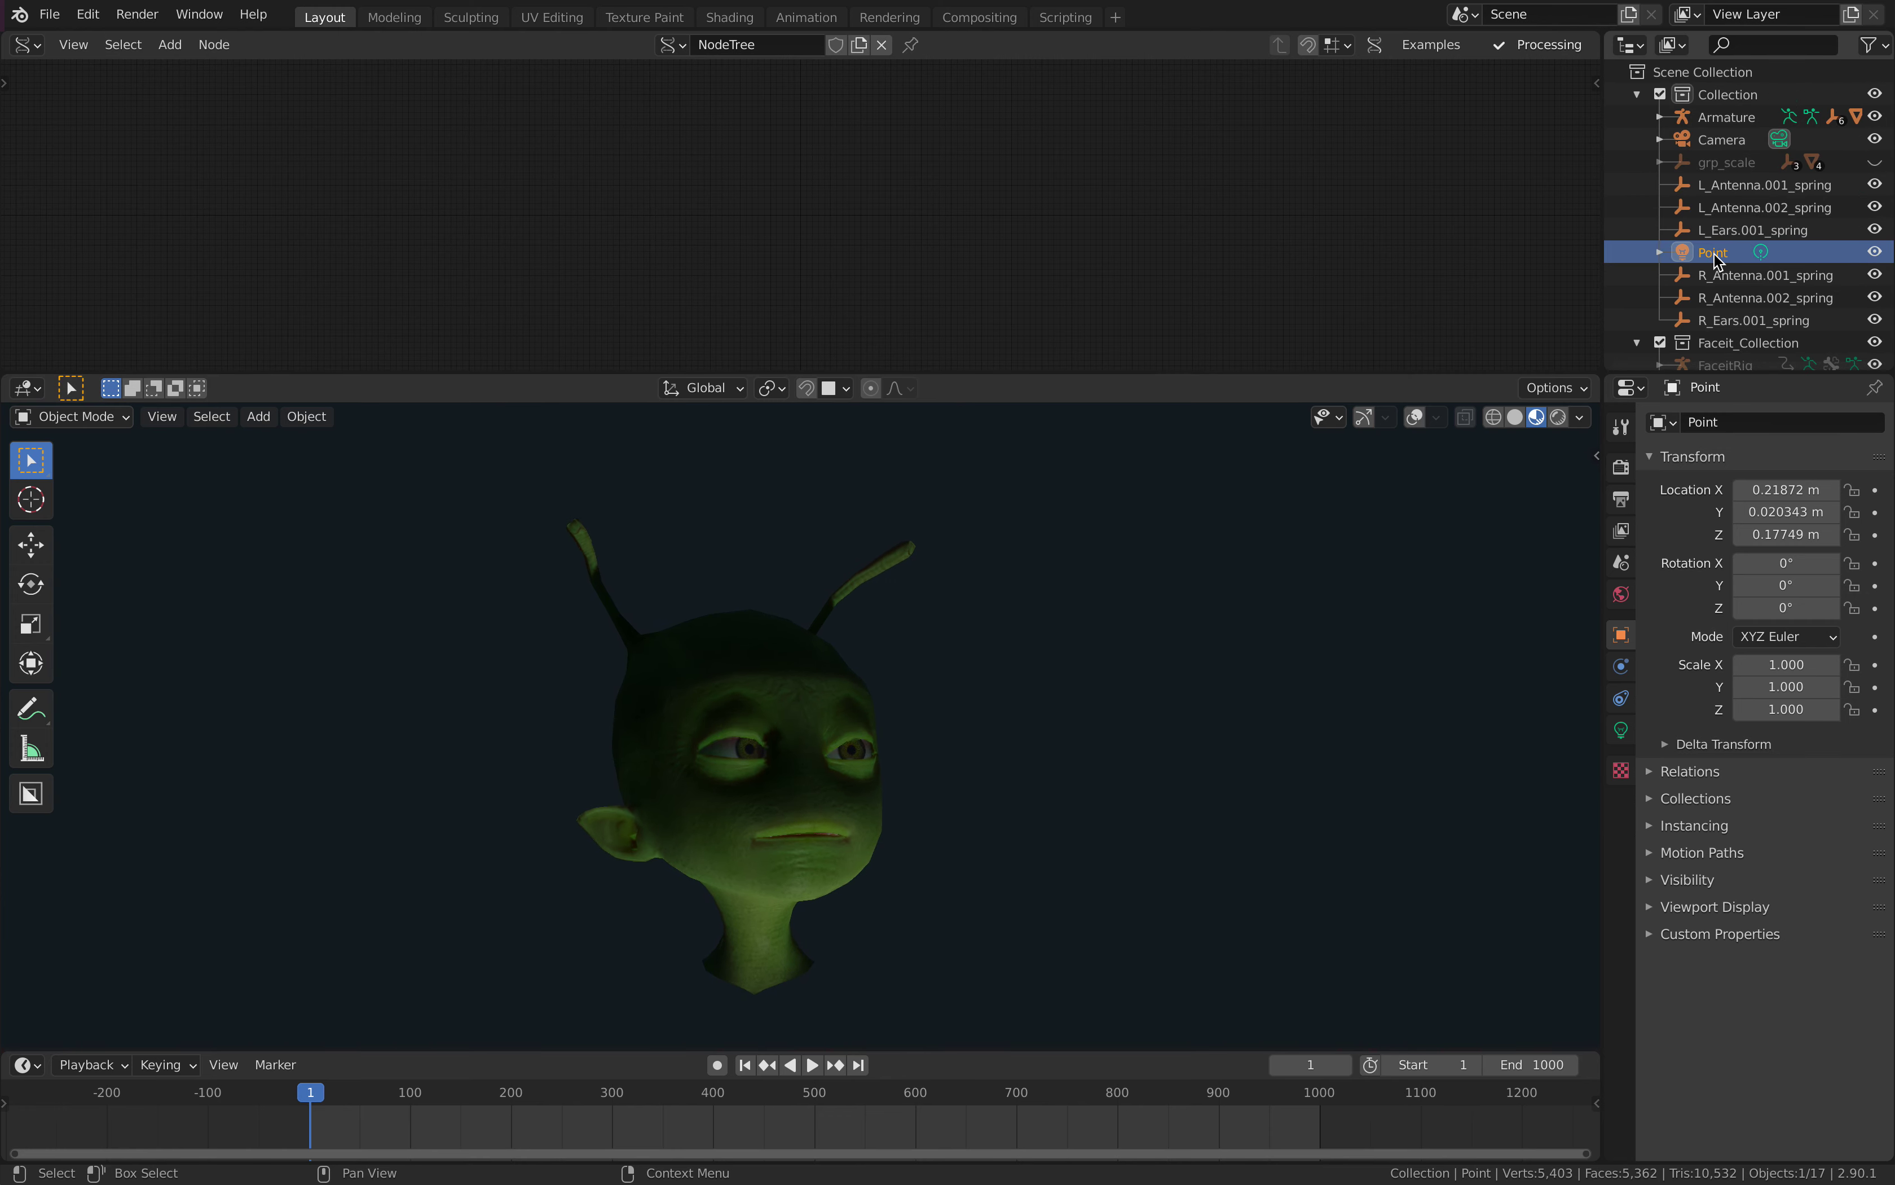
right_click(1716, 268)
left_click(1720, 258)
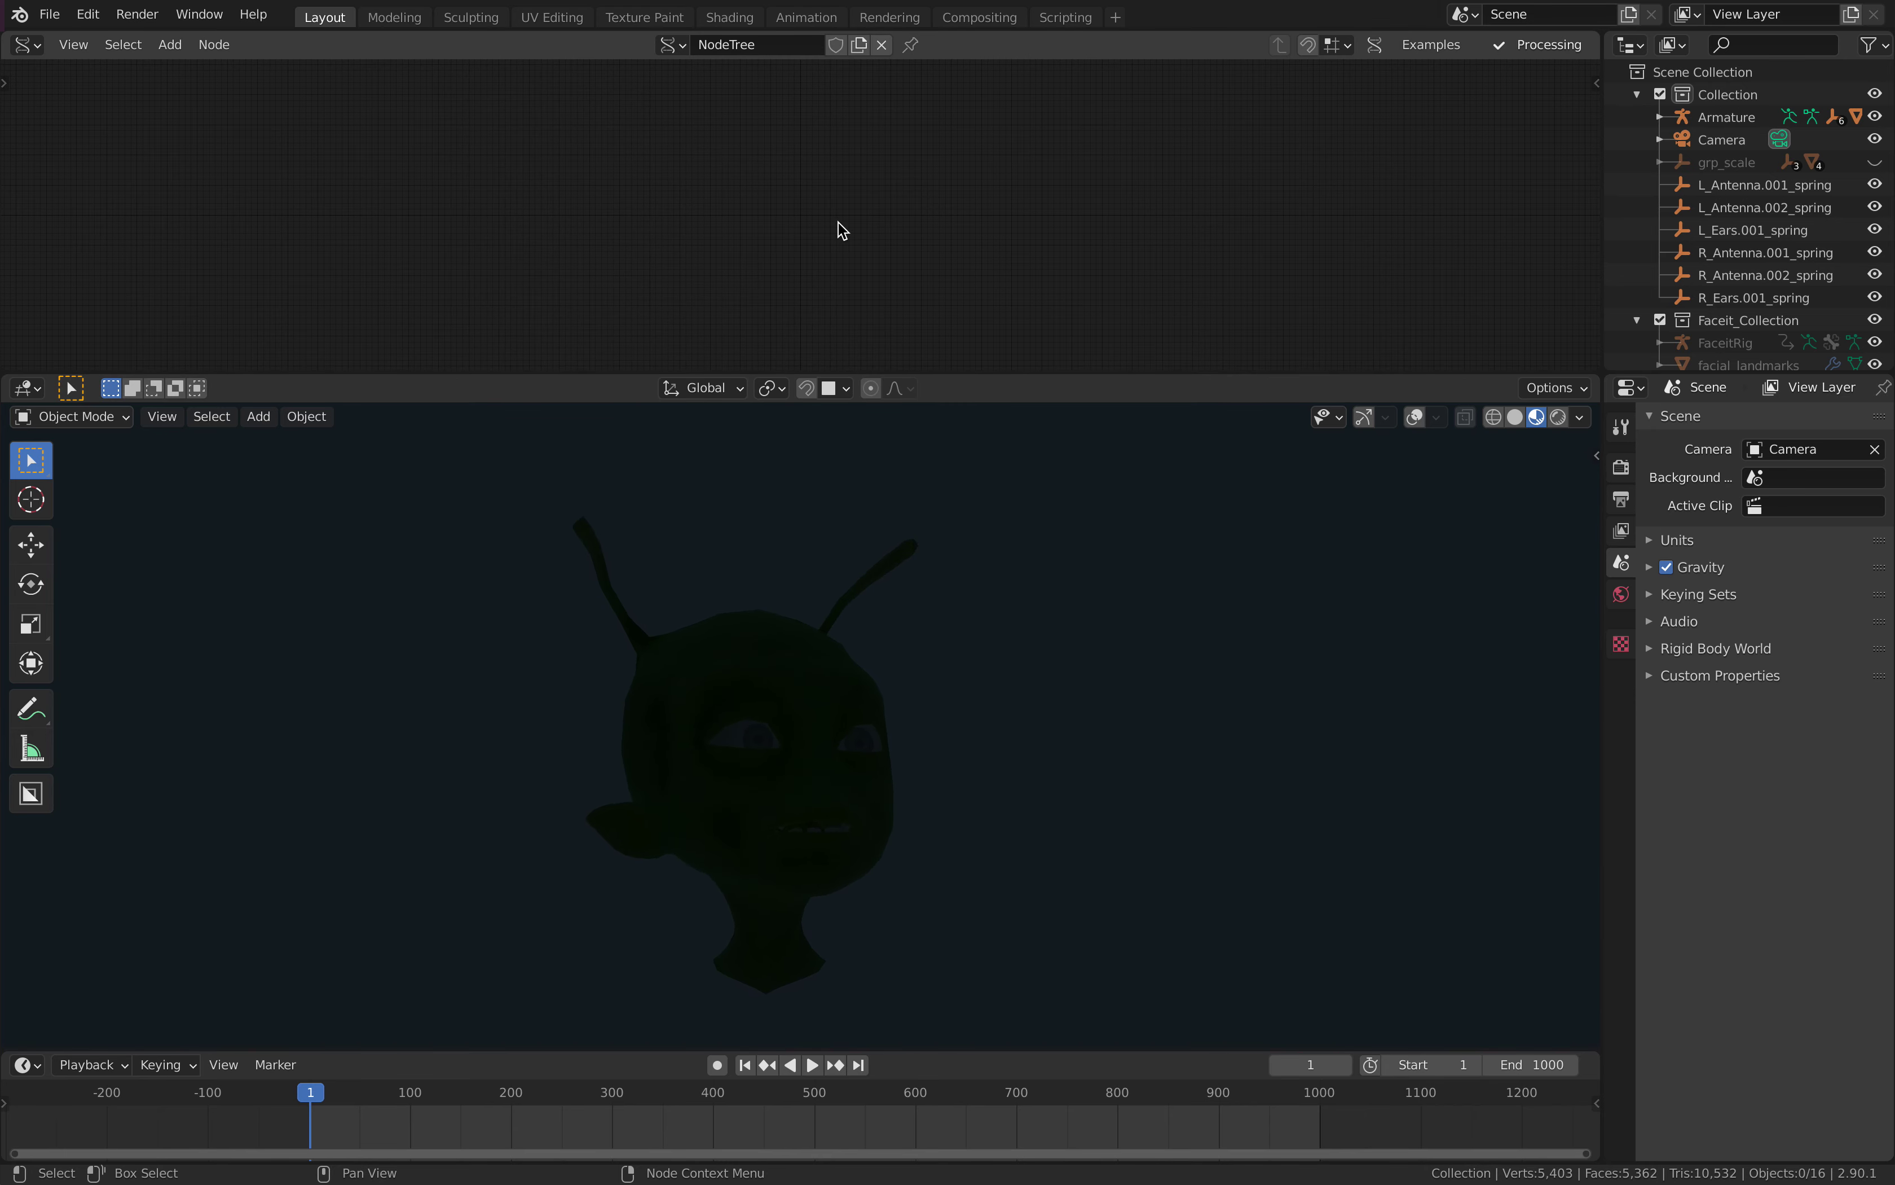
- Add a Light viewer node to the Sverchok node tree, keeping its type as Point
key("shift+a")
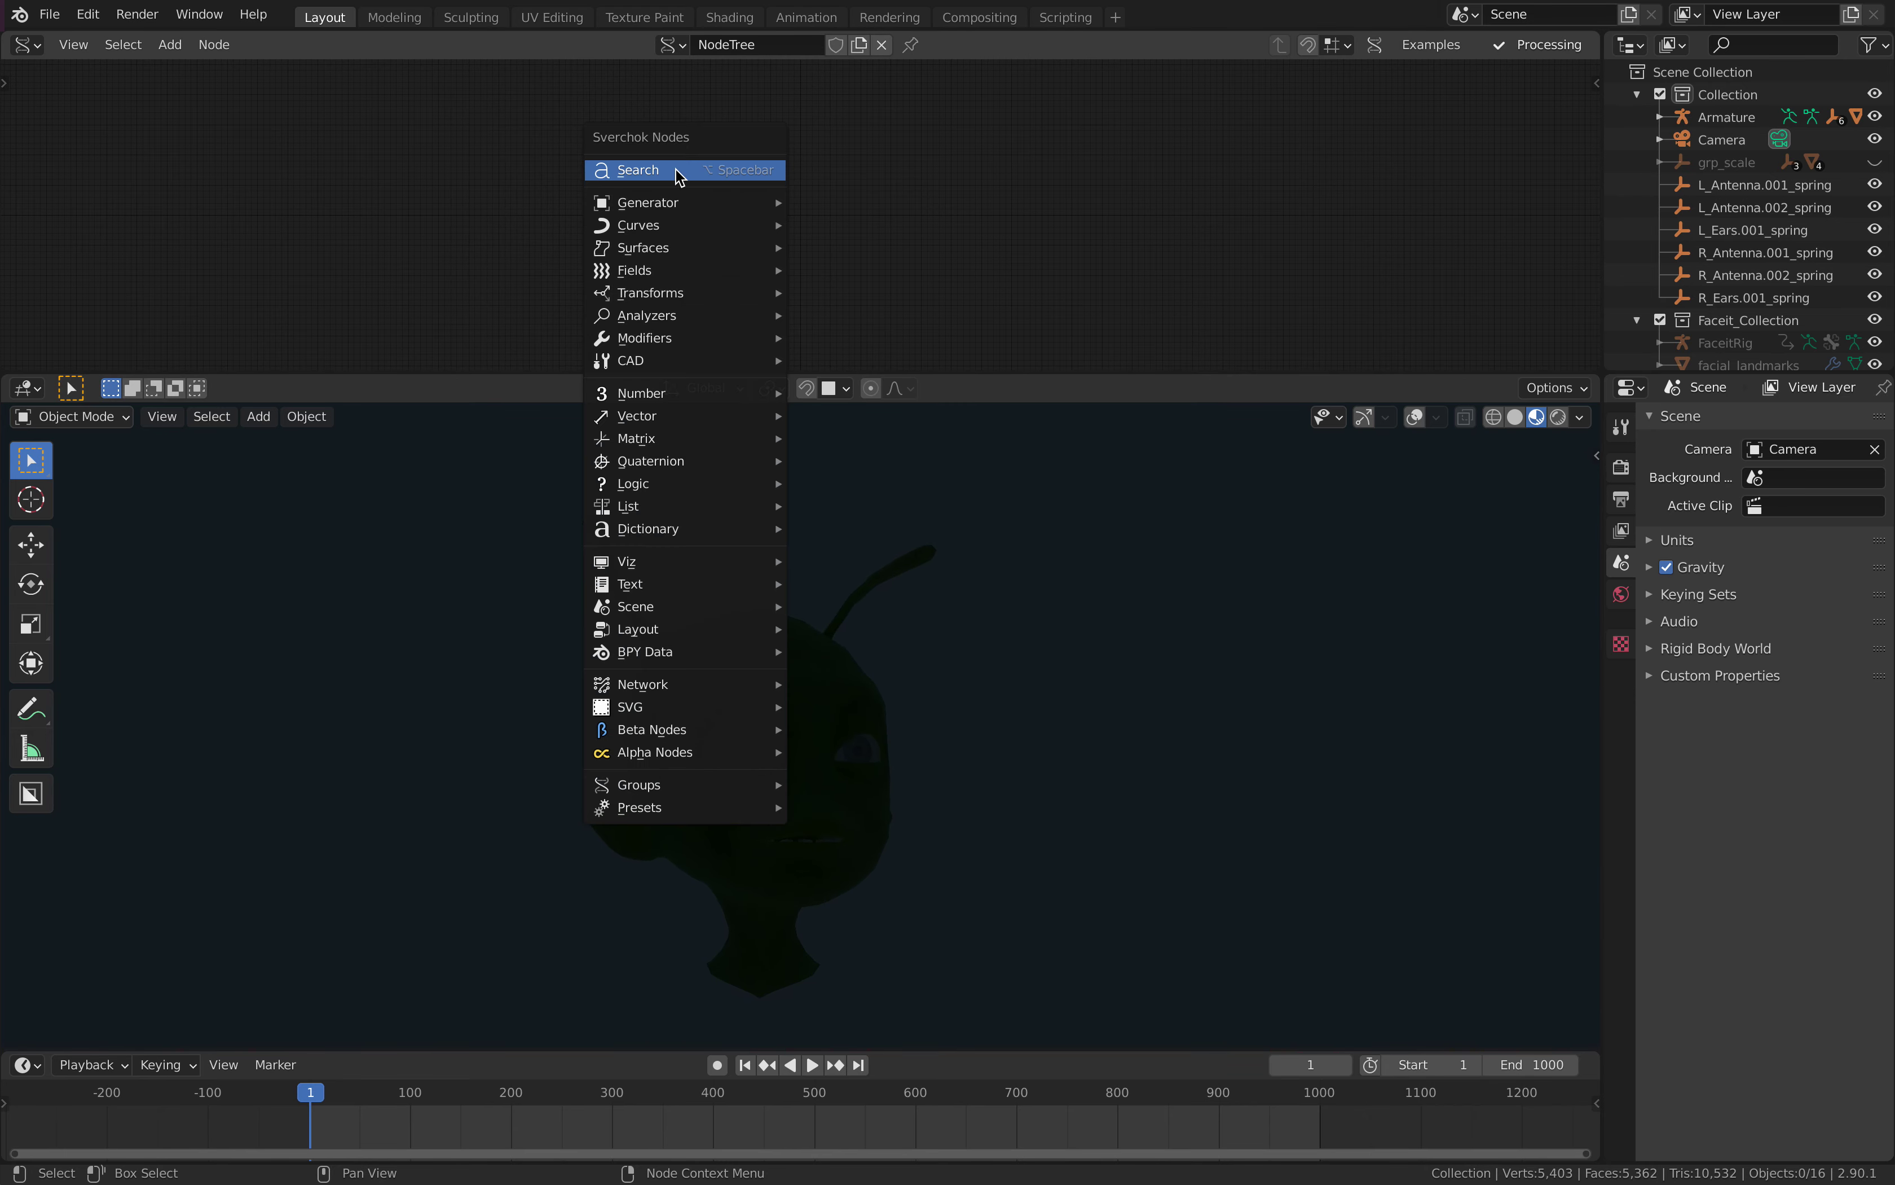
left_click(675, 169)
type("light")
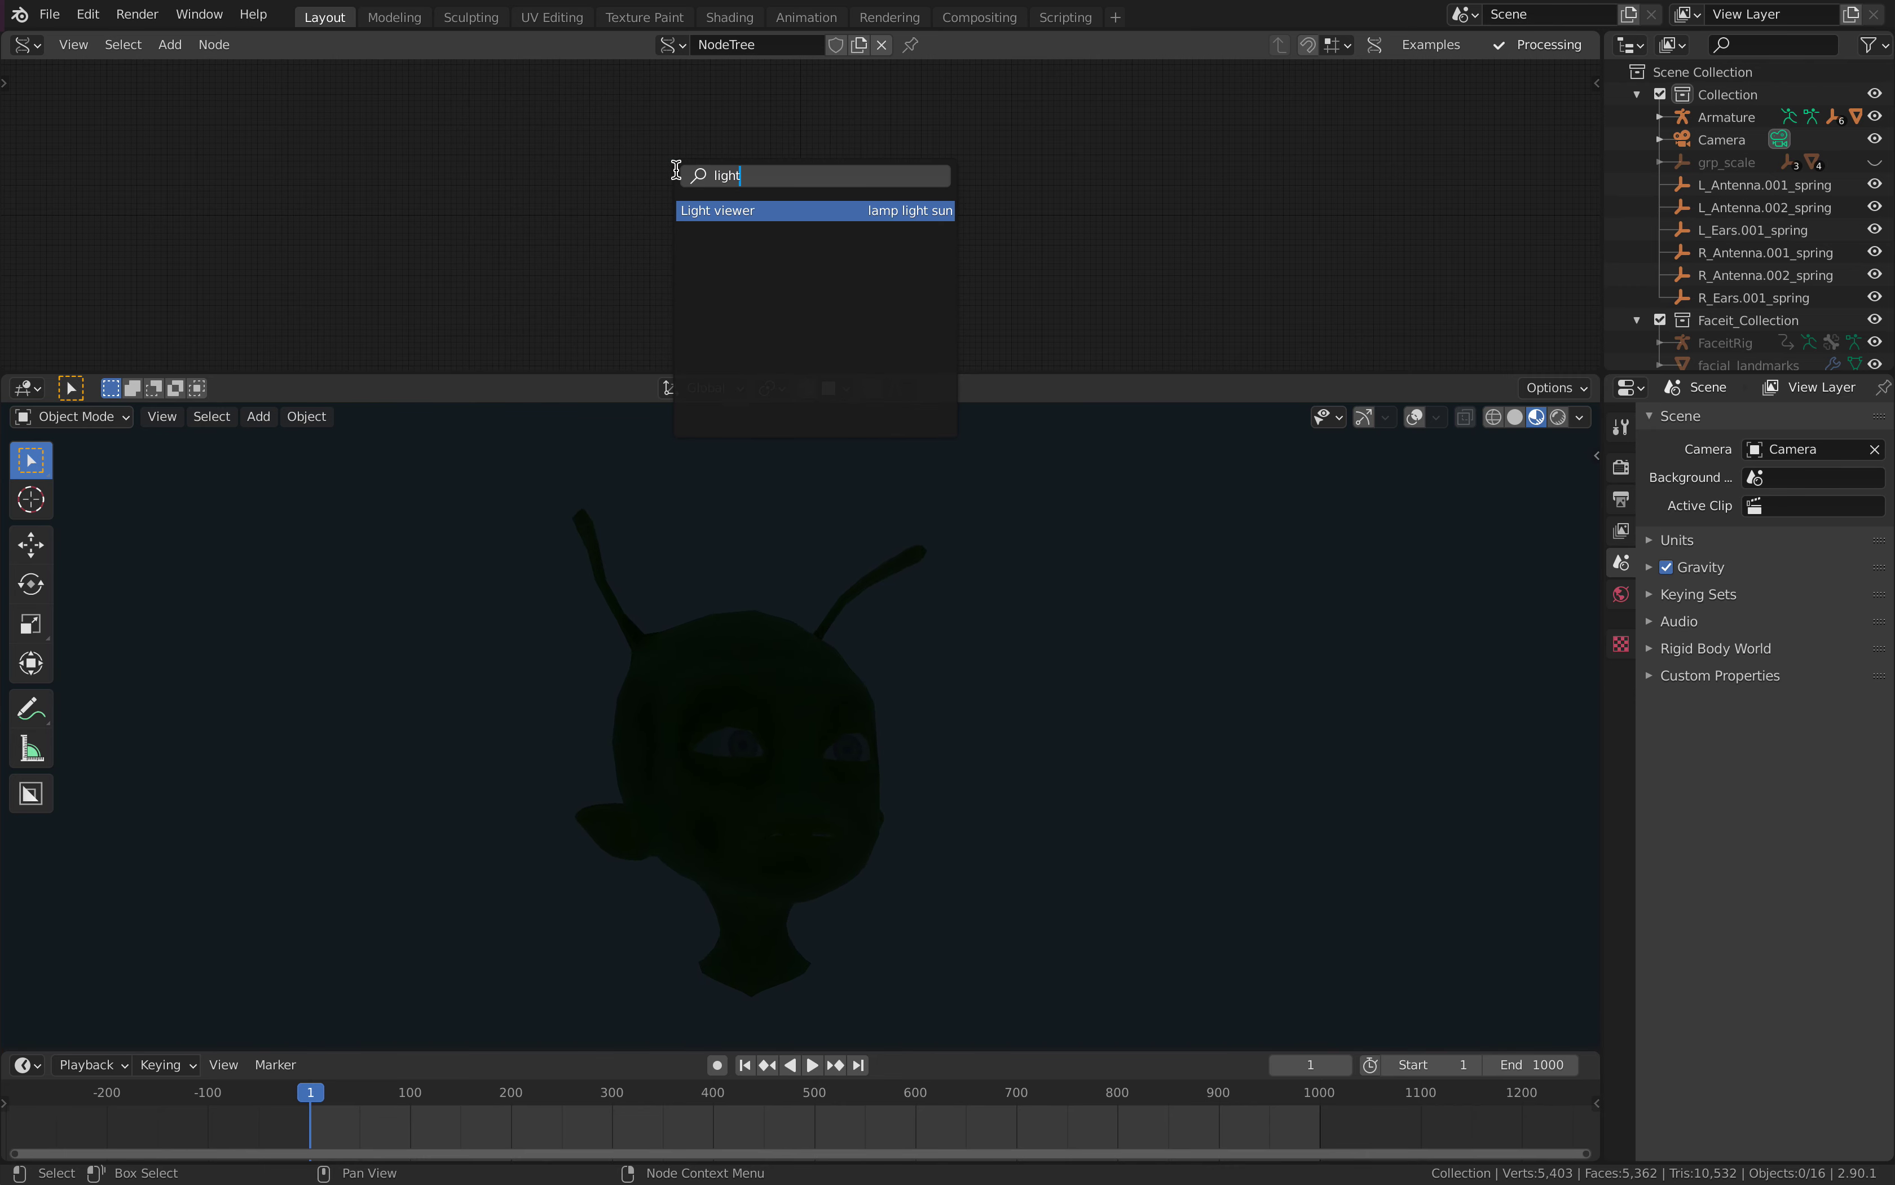
left_click(714, 210)
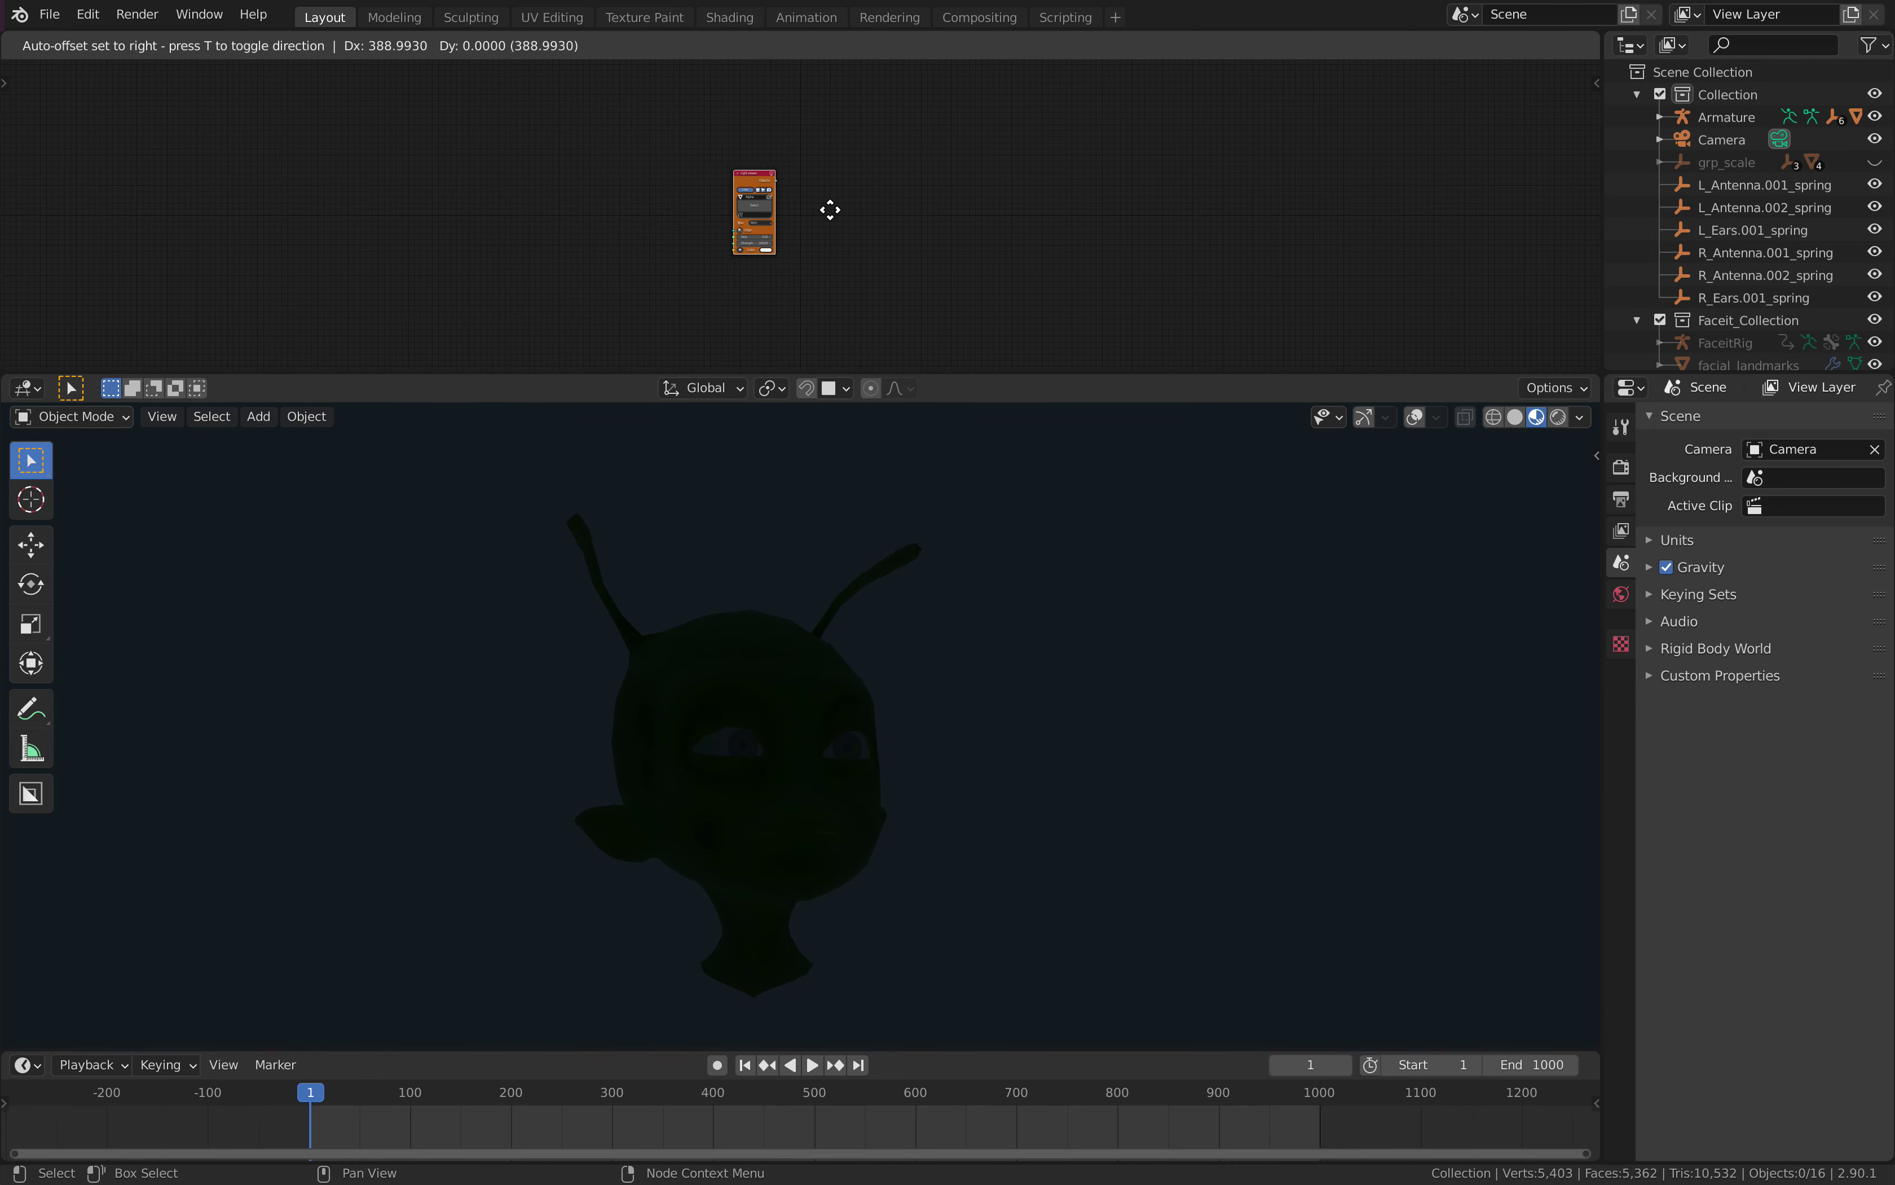
scroll(818, 202, "up", 2)
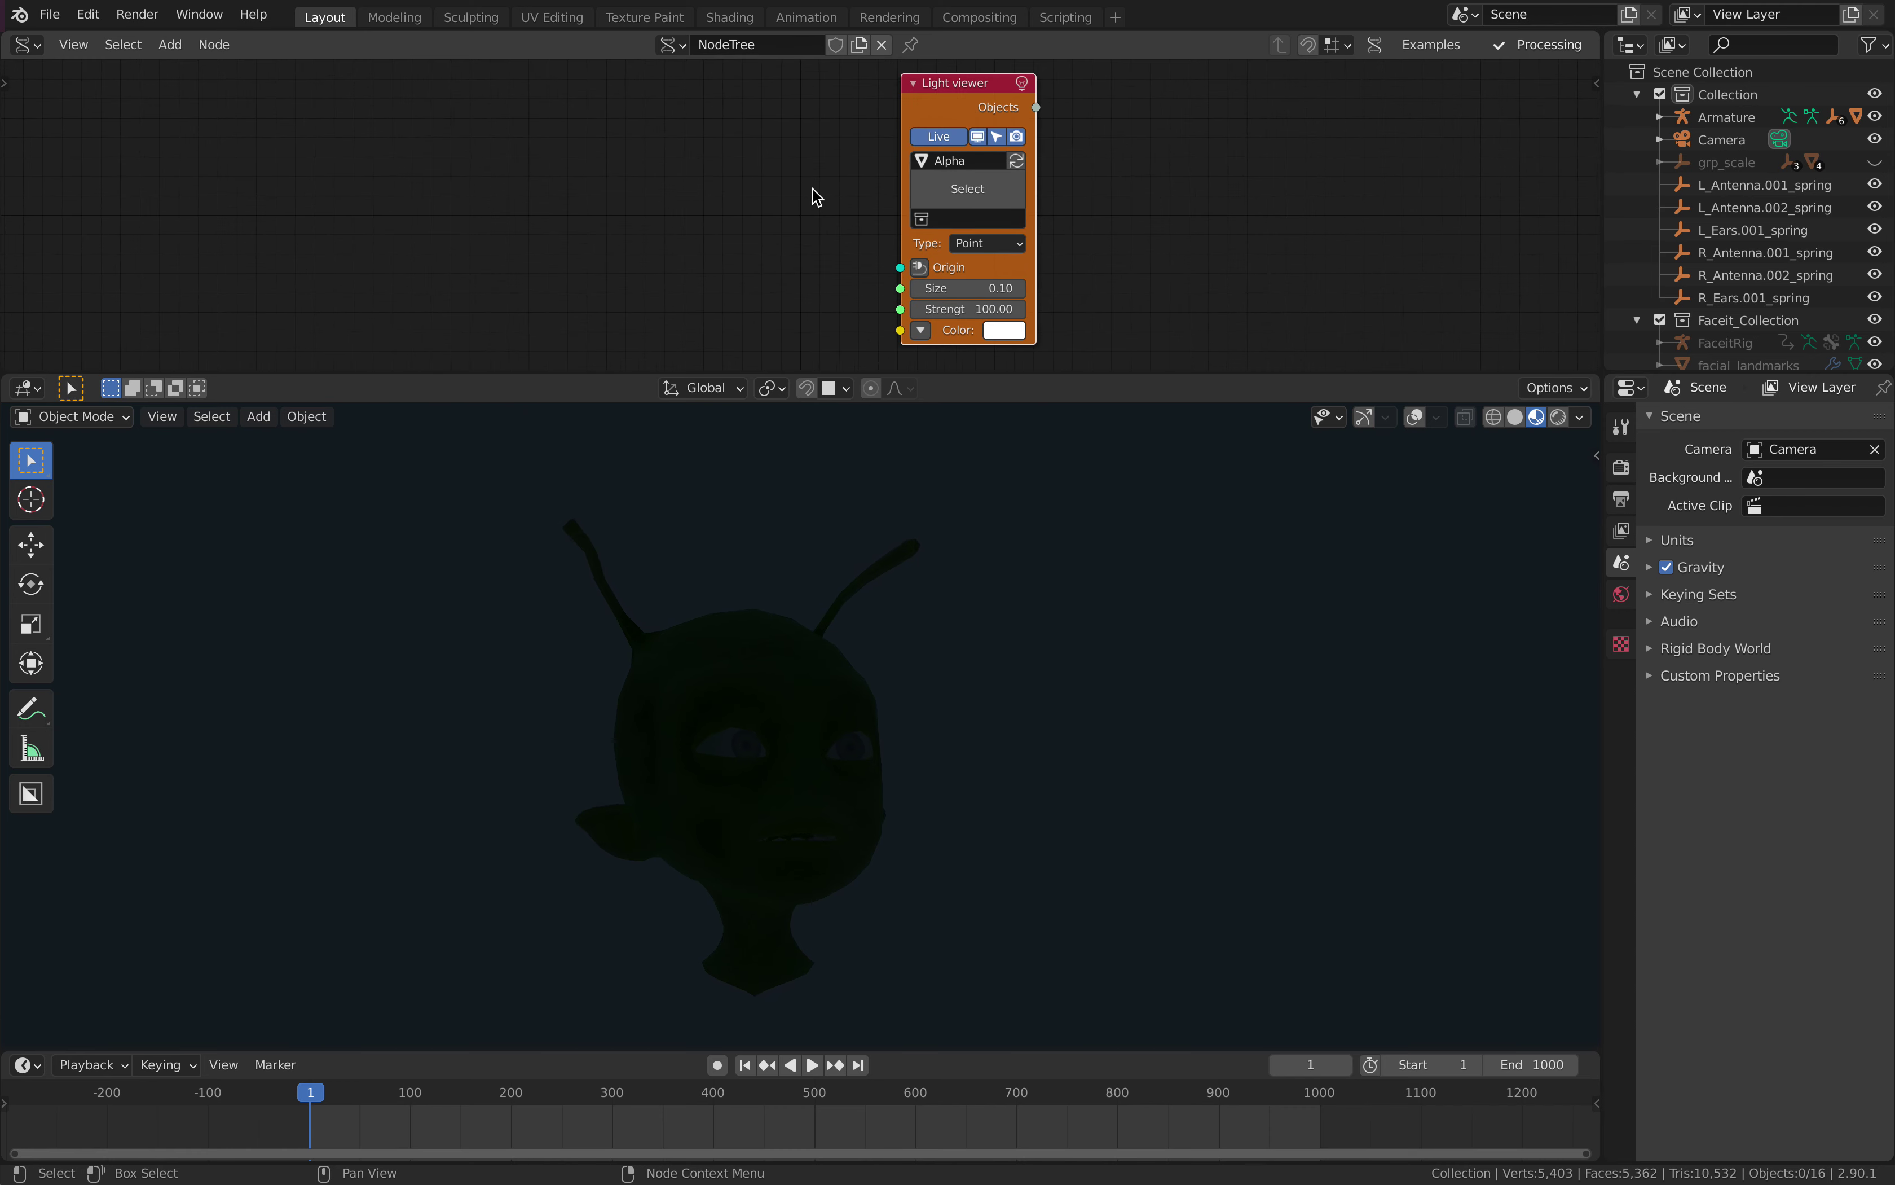
left_click_drag(962, 101, 1009, 83)
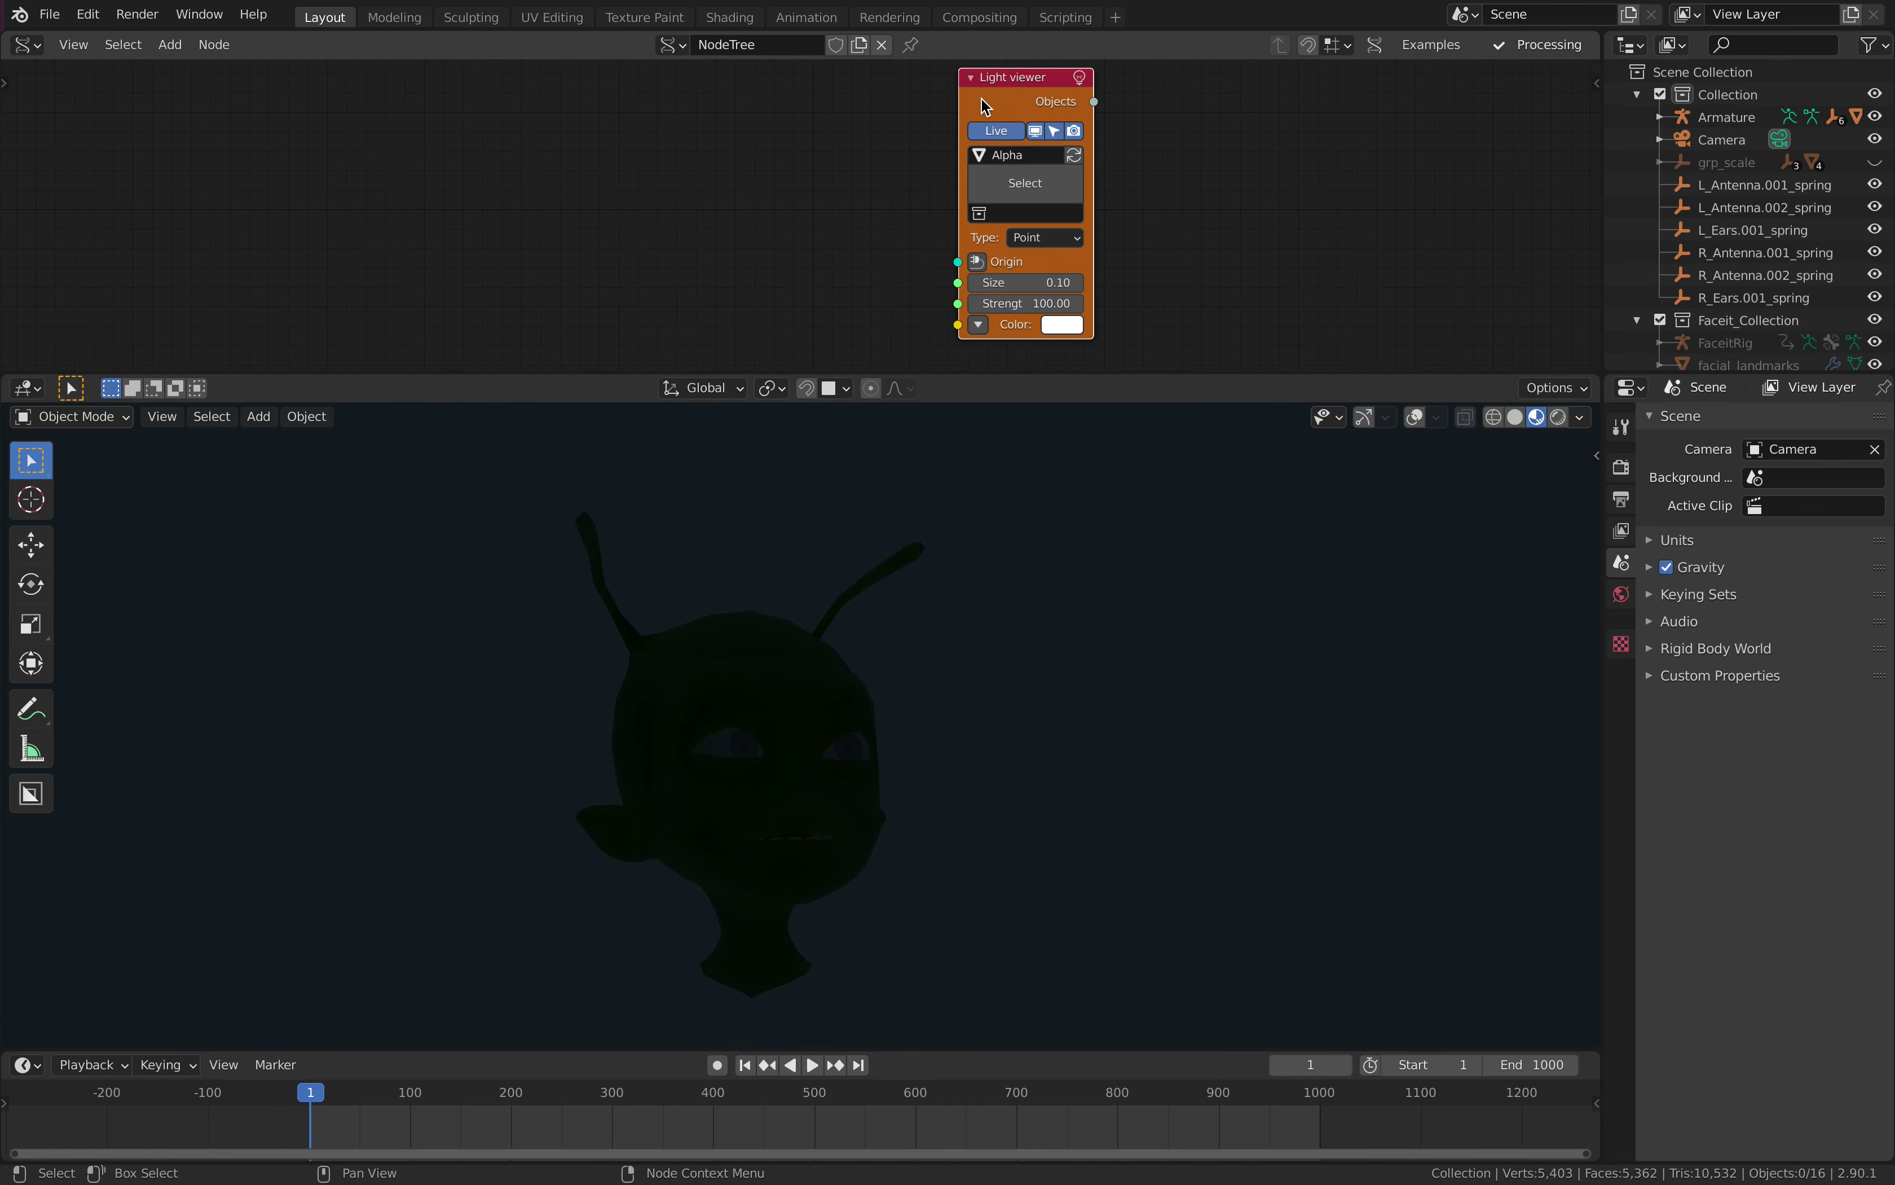
scroll(807, 133, "down", 1)
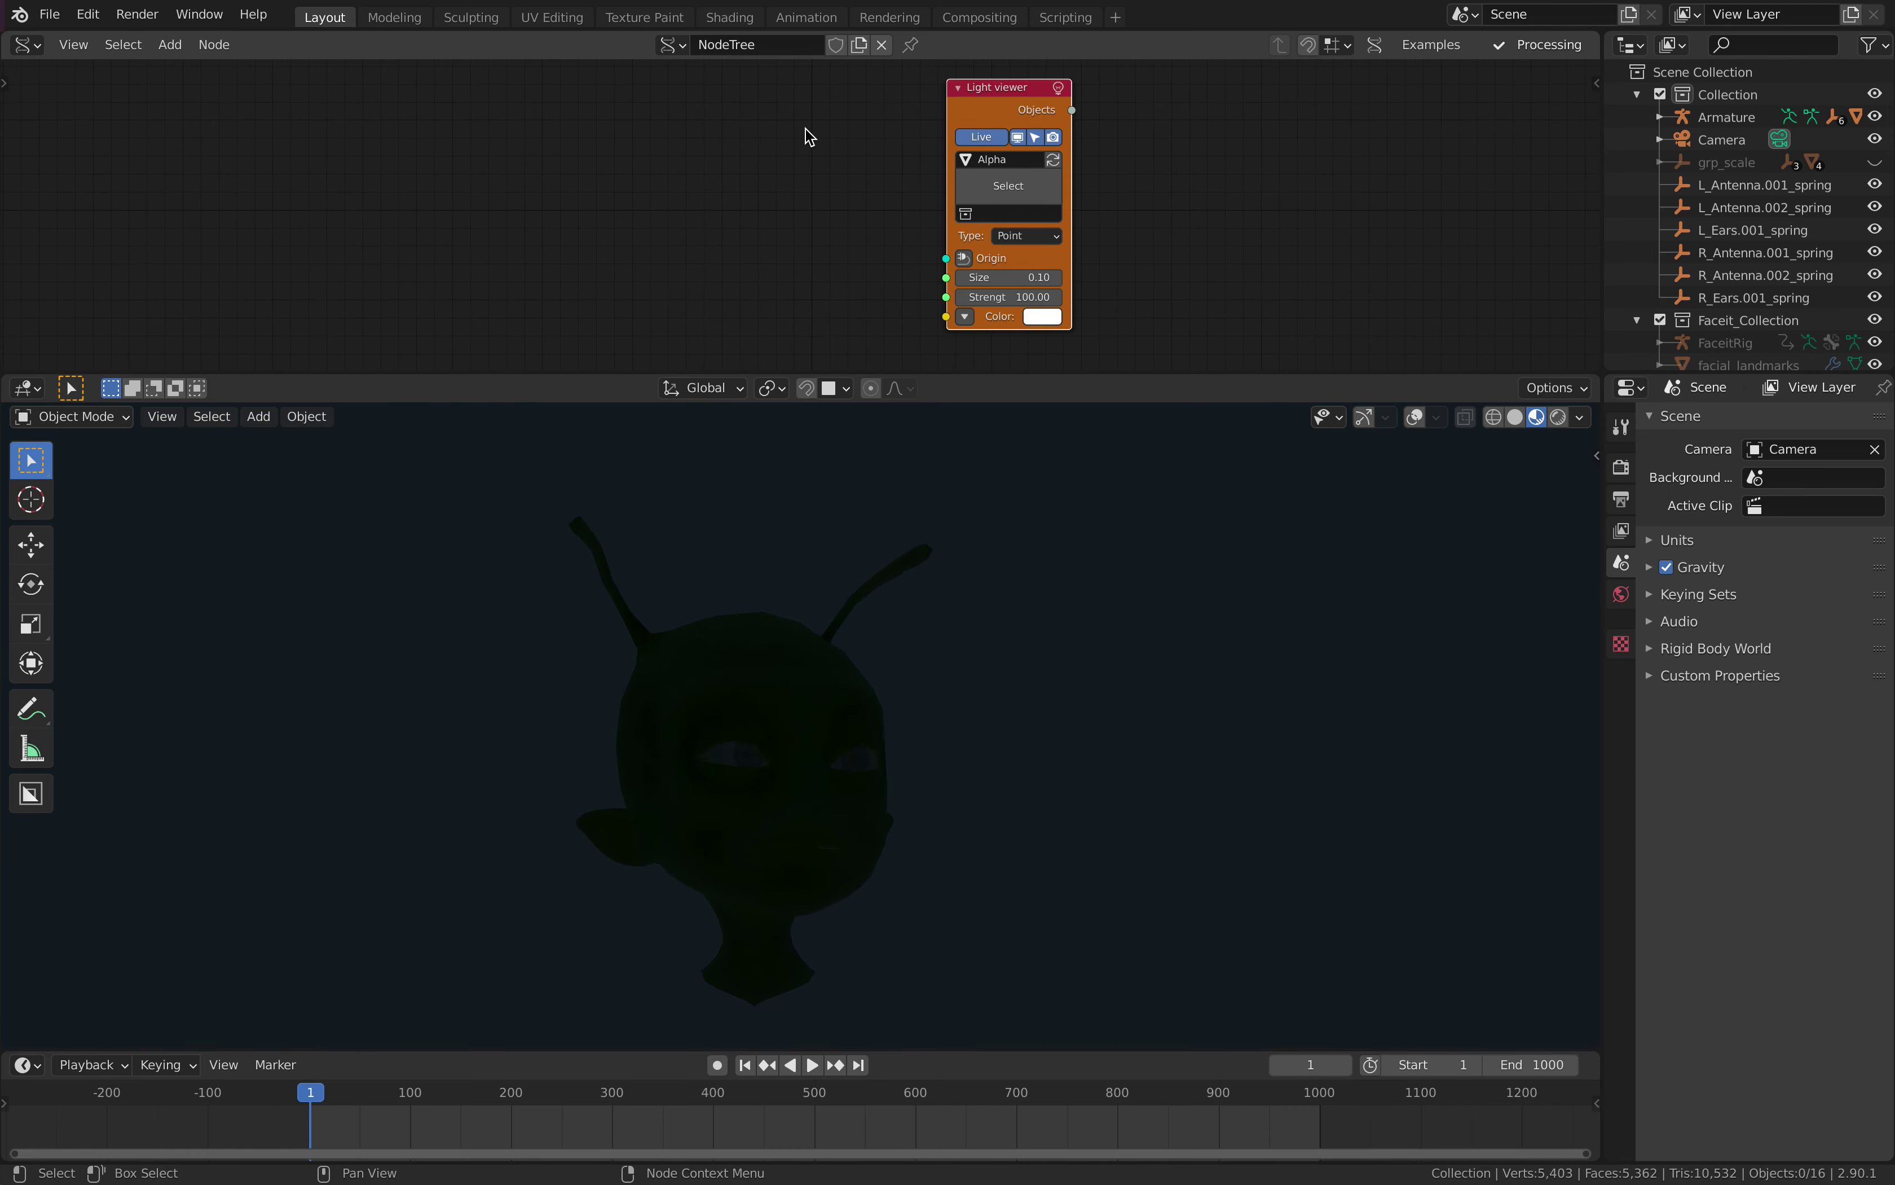
left_click(1029, 236)
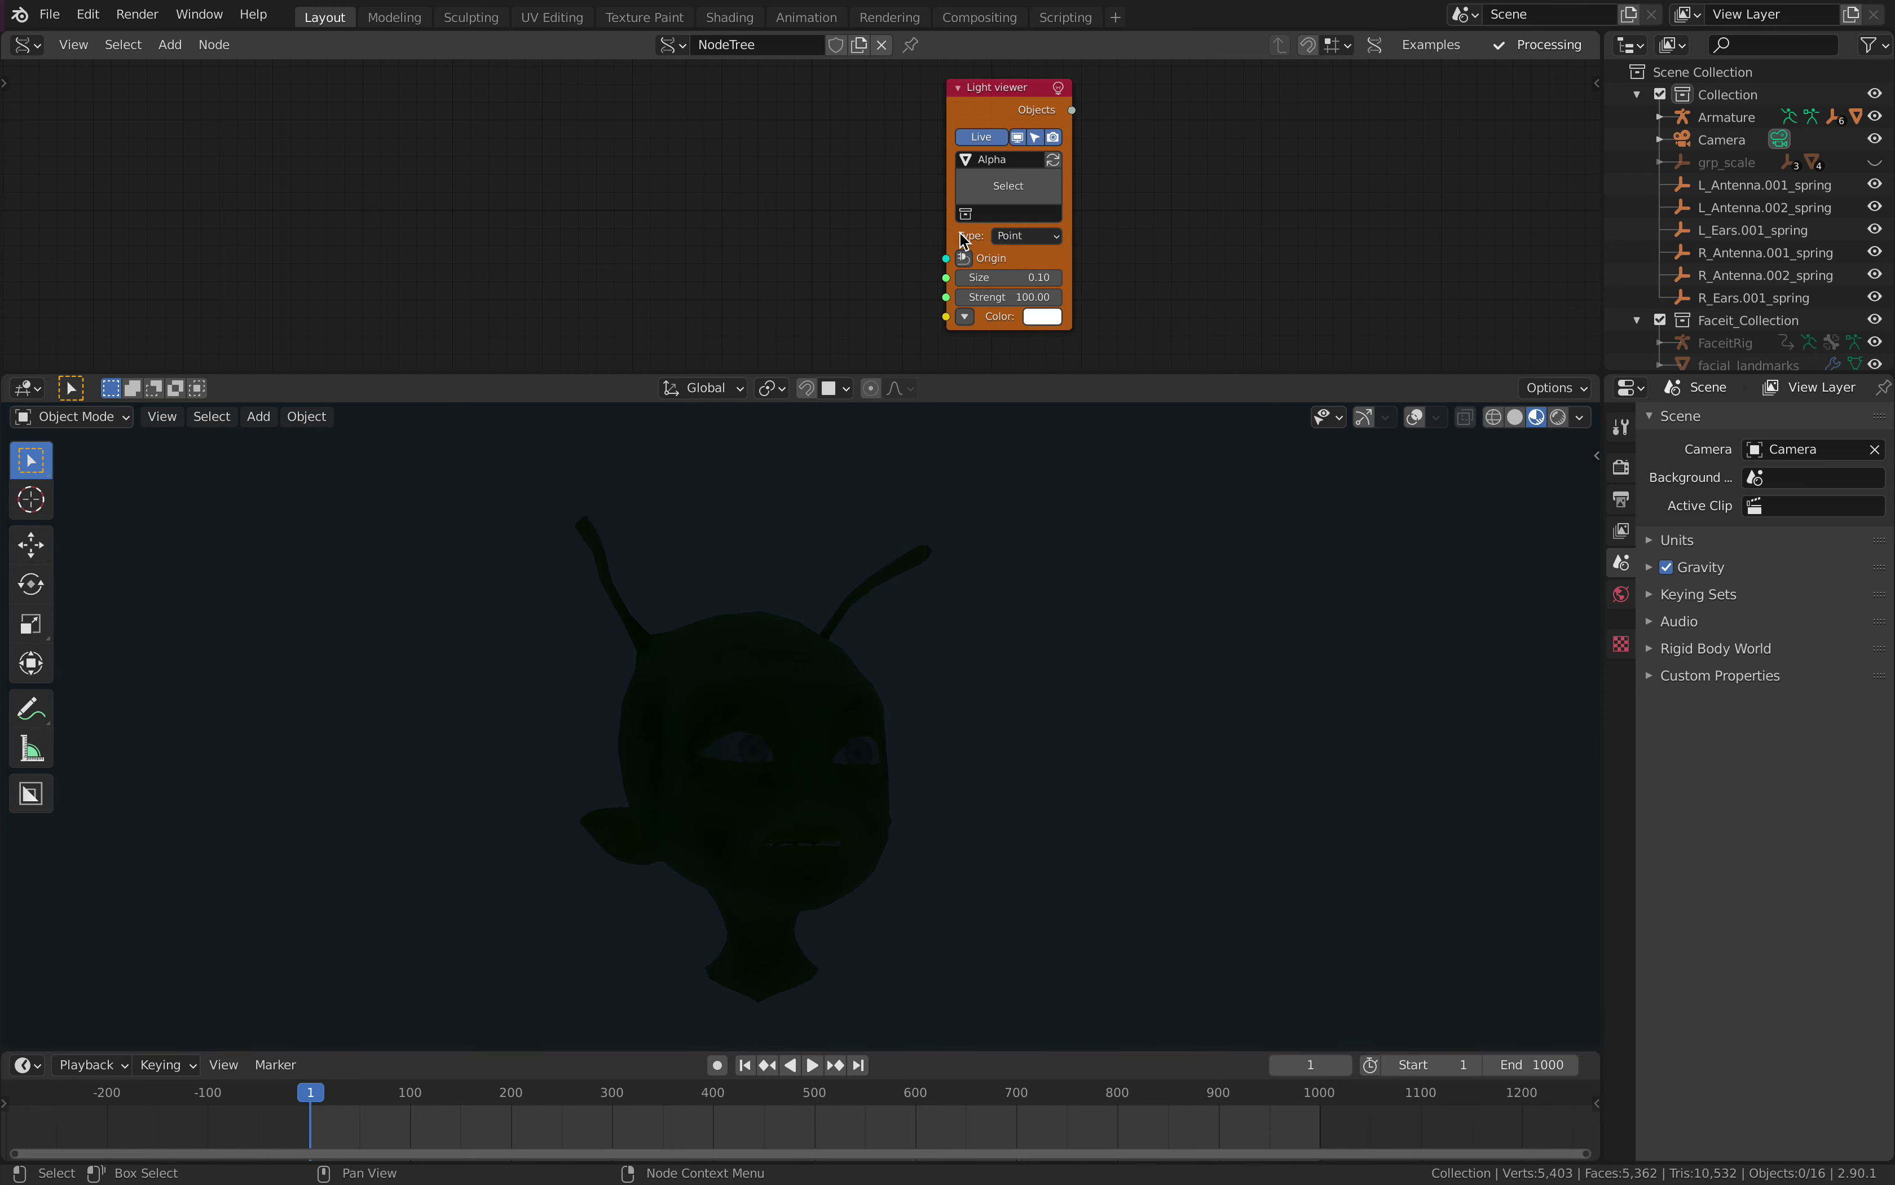
- Add a Random Vector node and connect its Random output to the Light viewer's Origin input
middle_click_drag(671, 182, 694, 176)
key("alt+space")
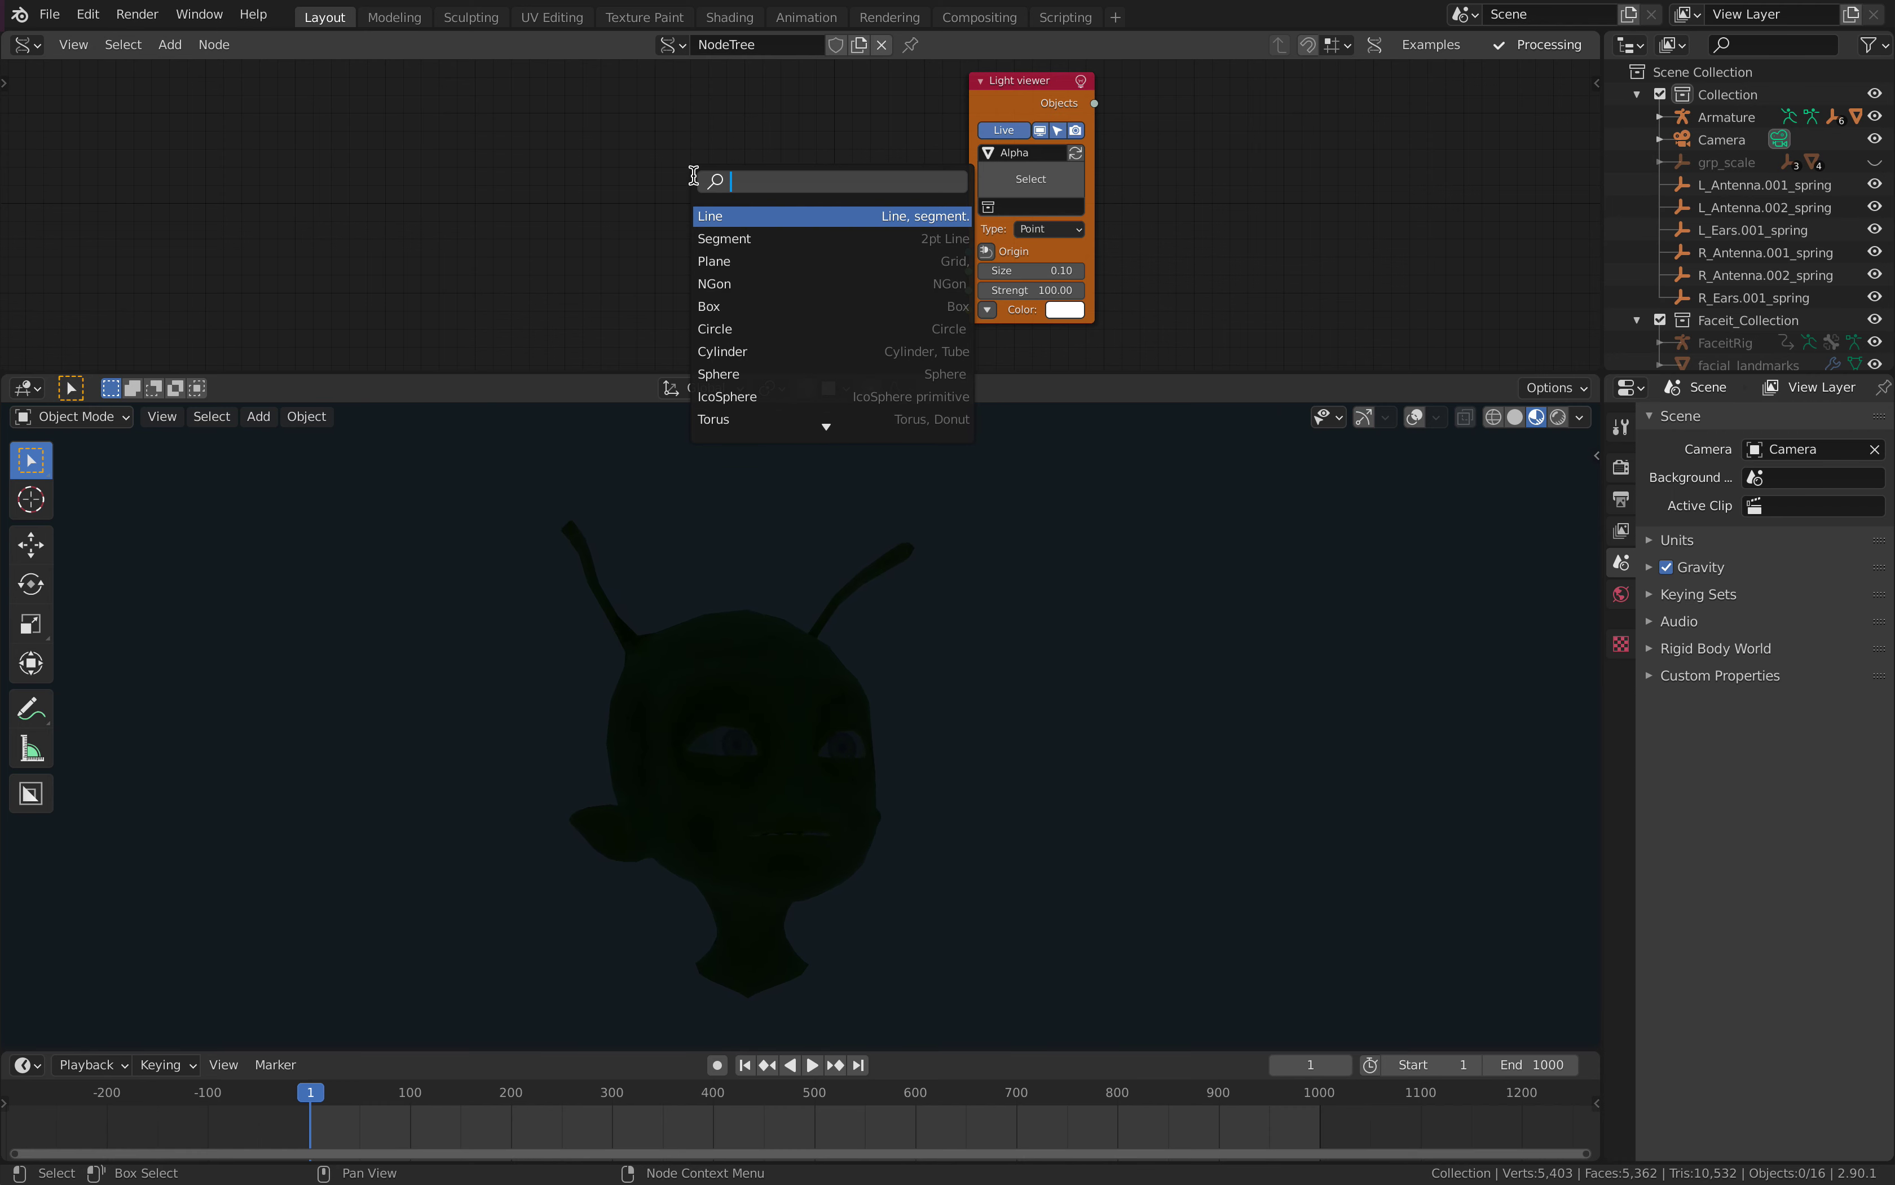
type("random")
key("Return")
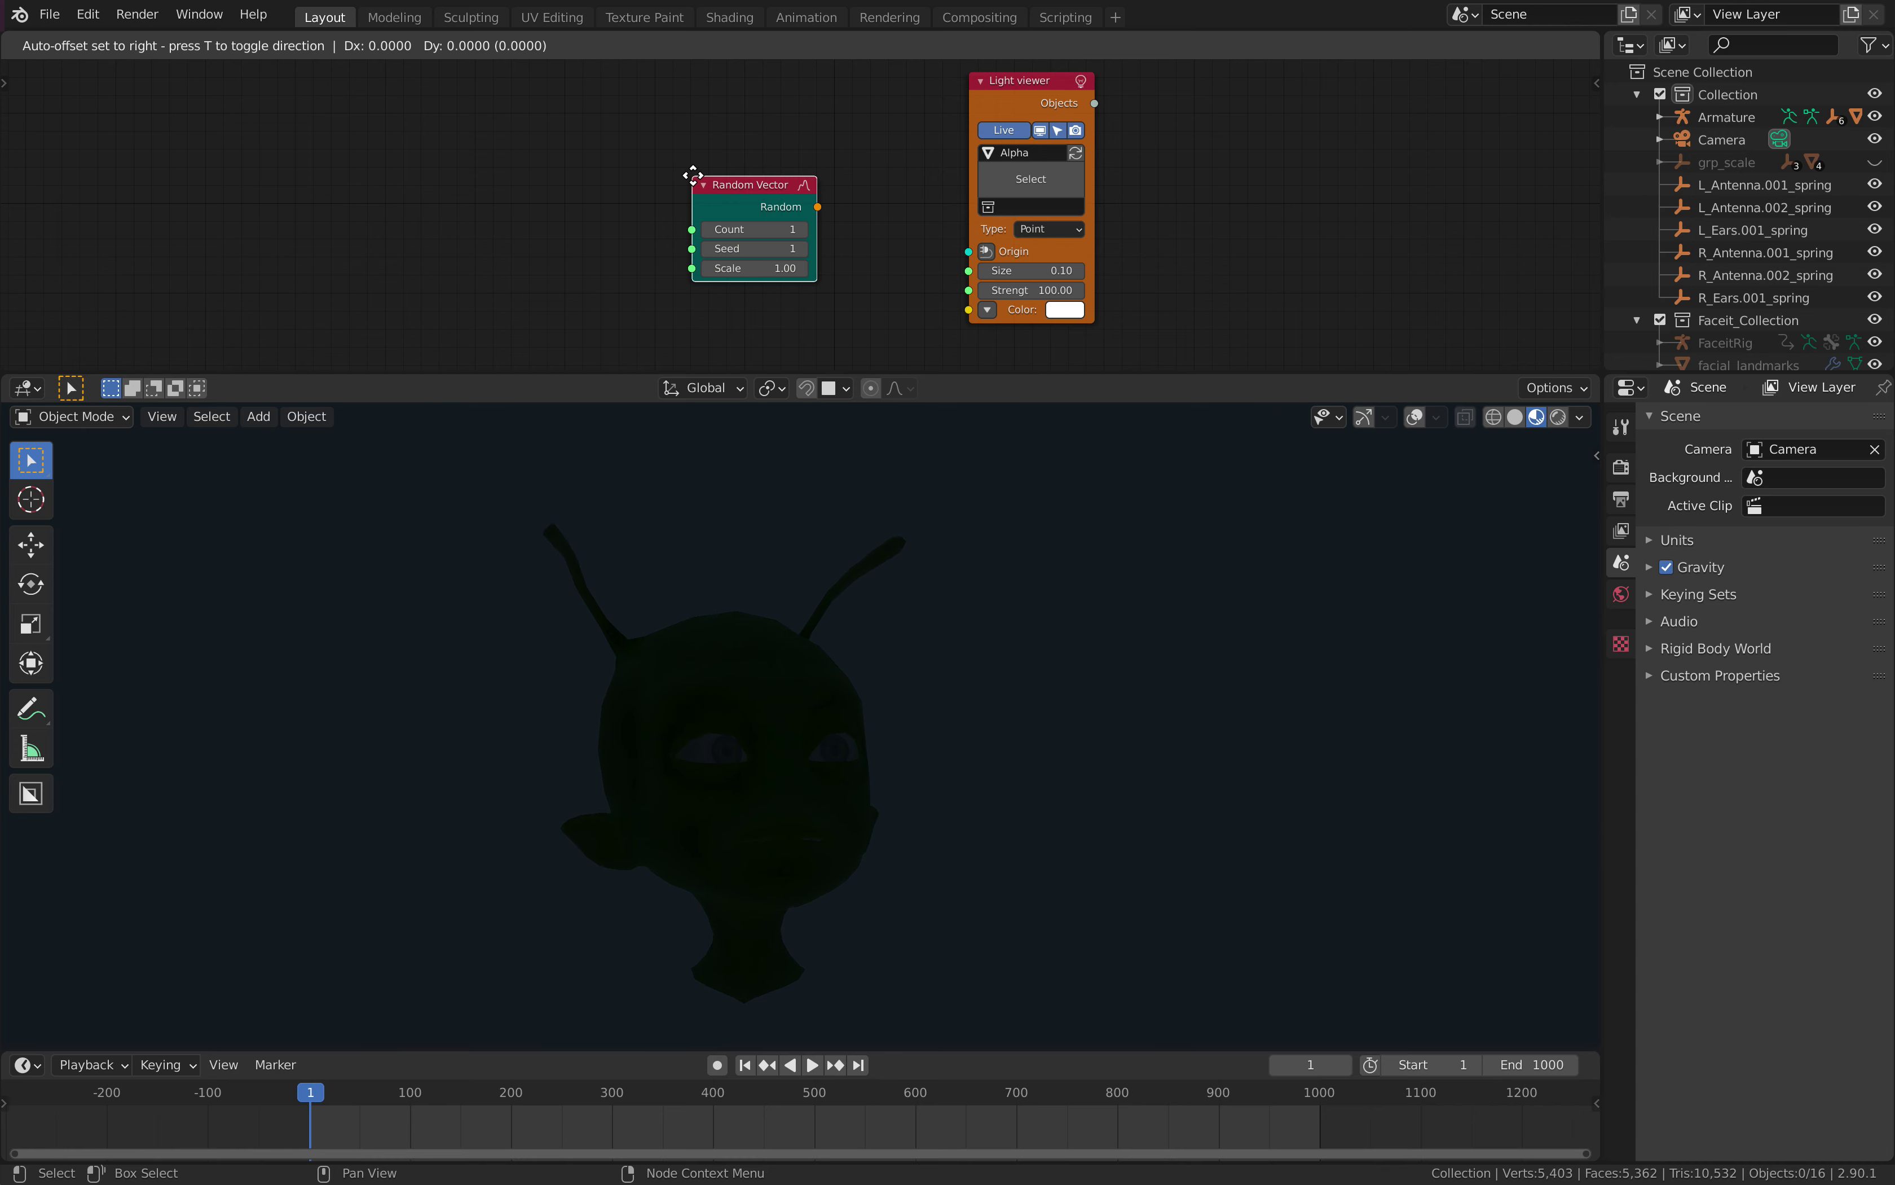
left_click_drag(815, 210, 841, 213)
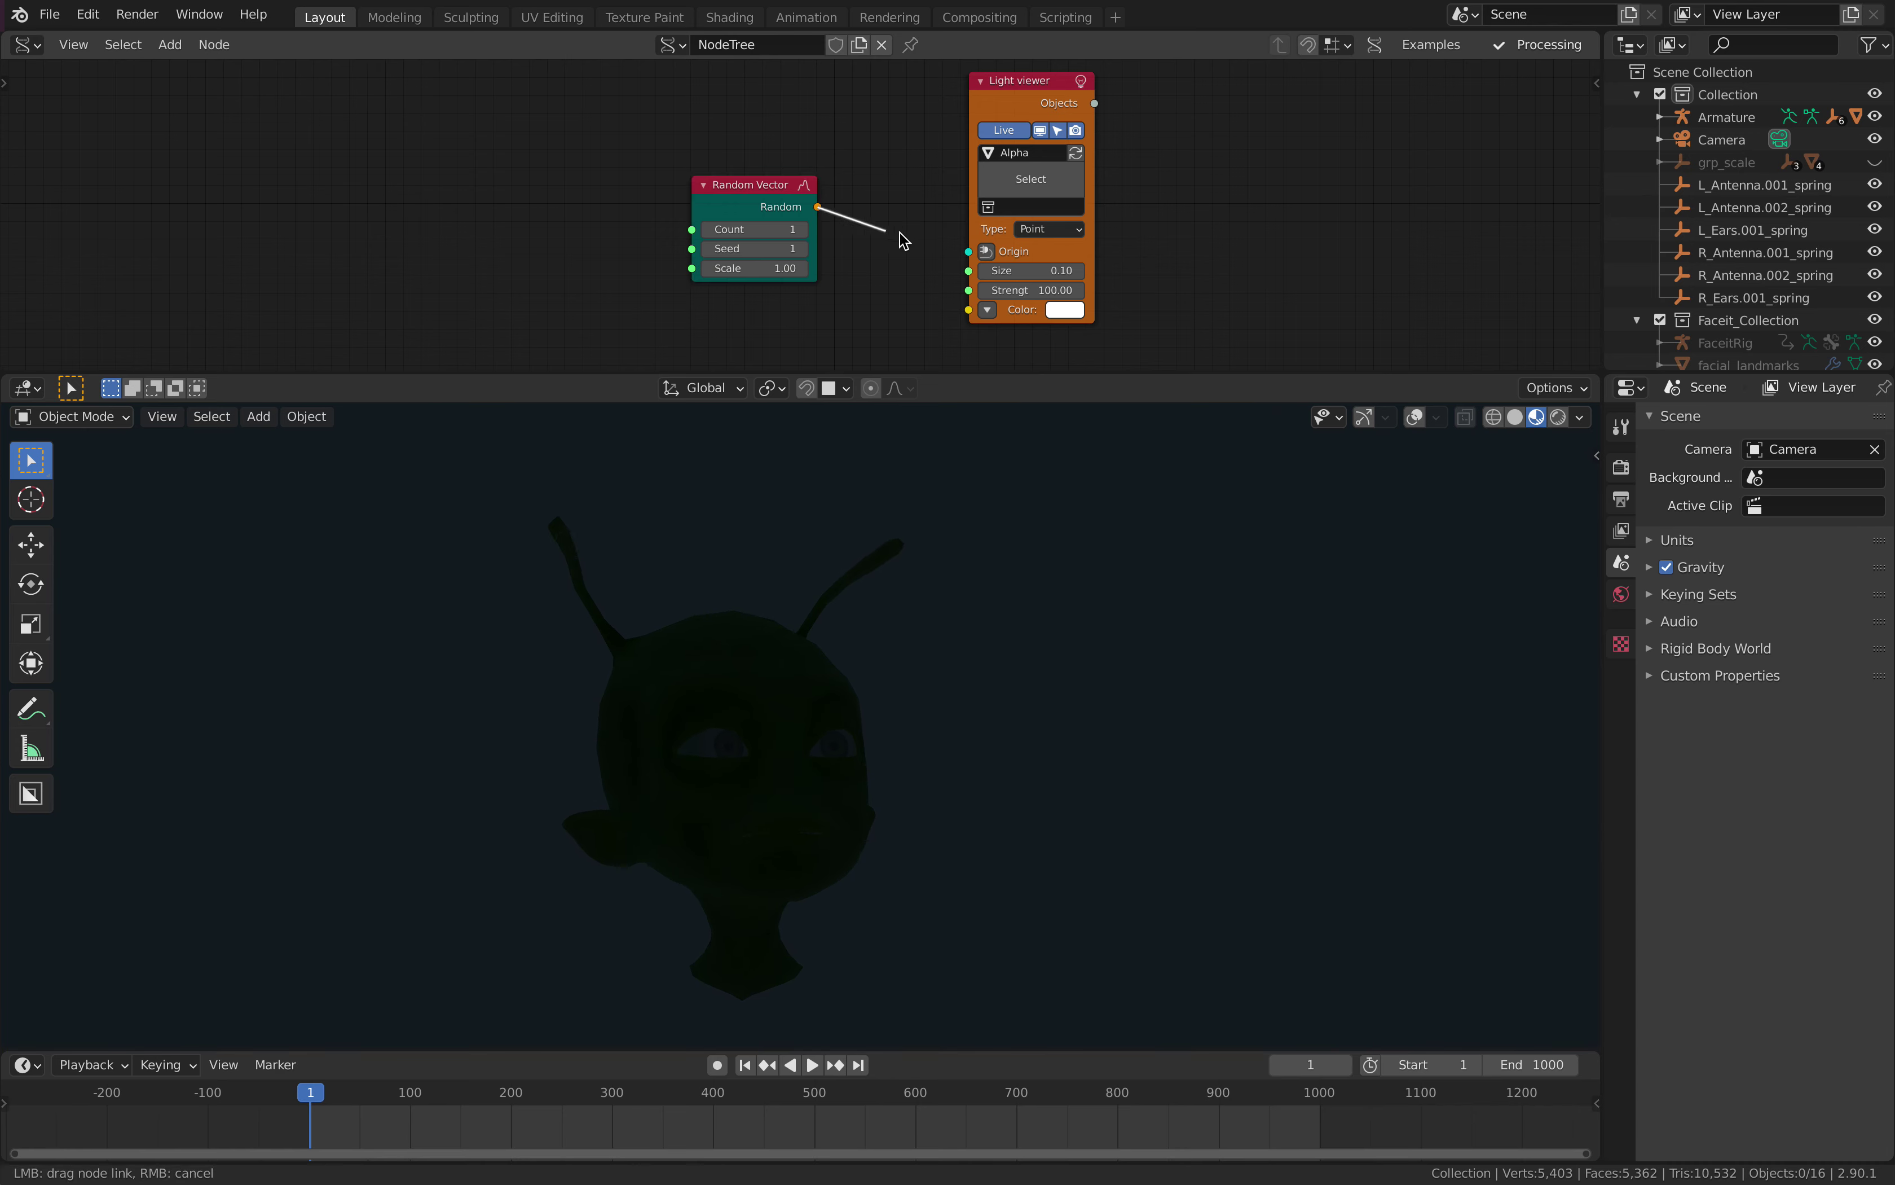
left_click_drag(969, 258, 968, 250)
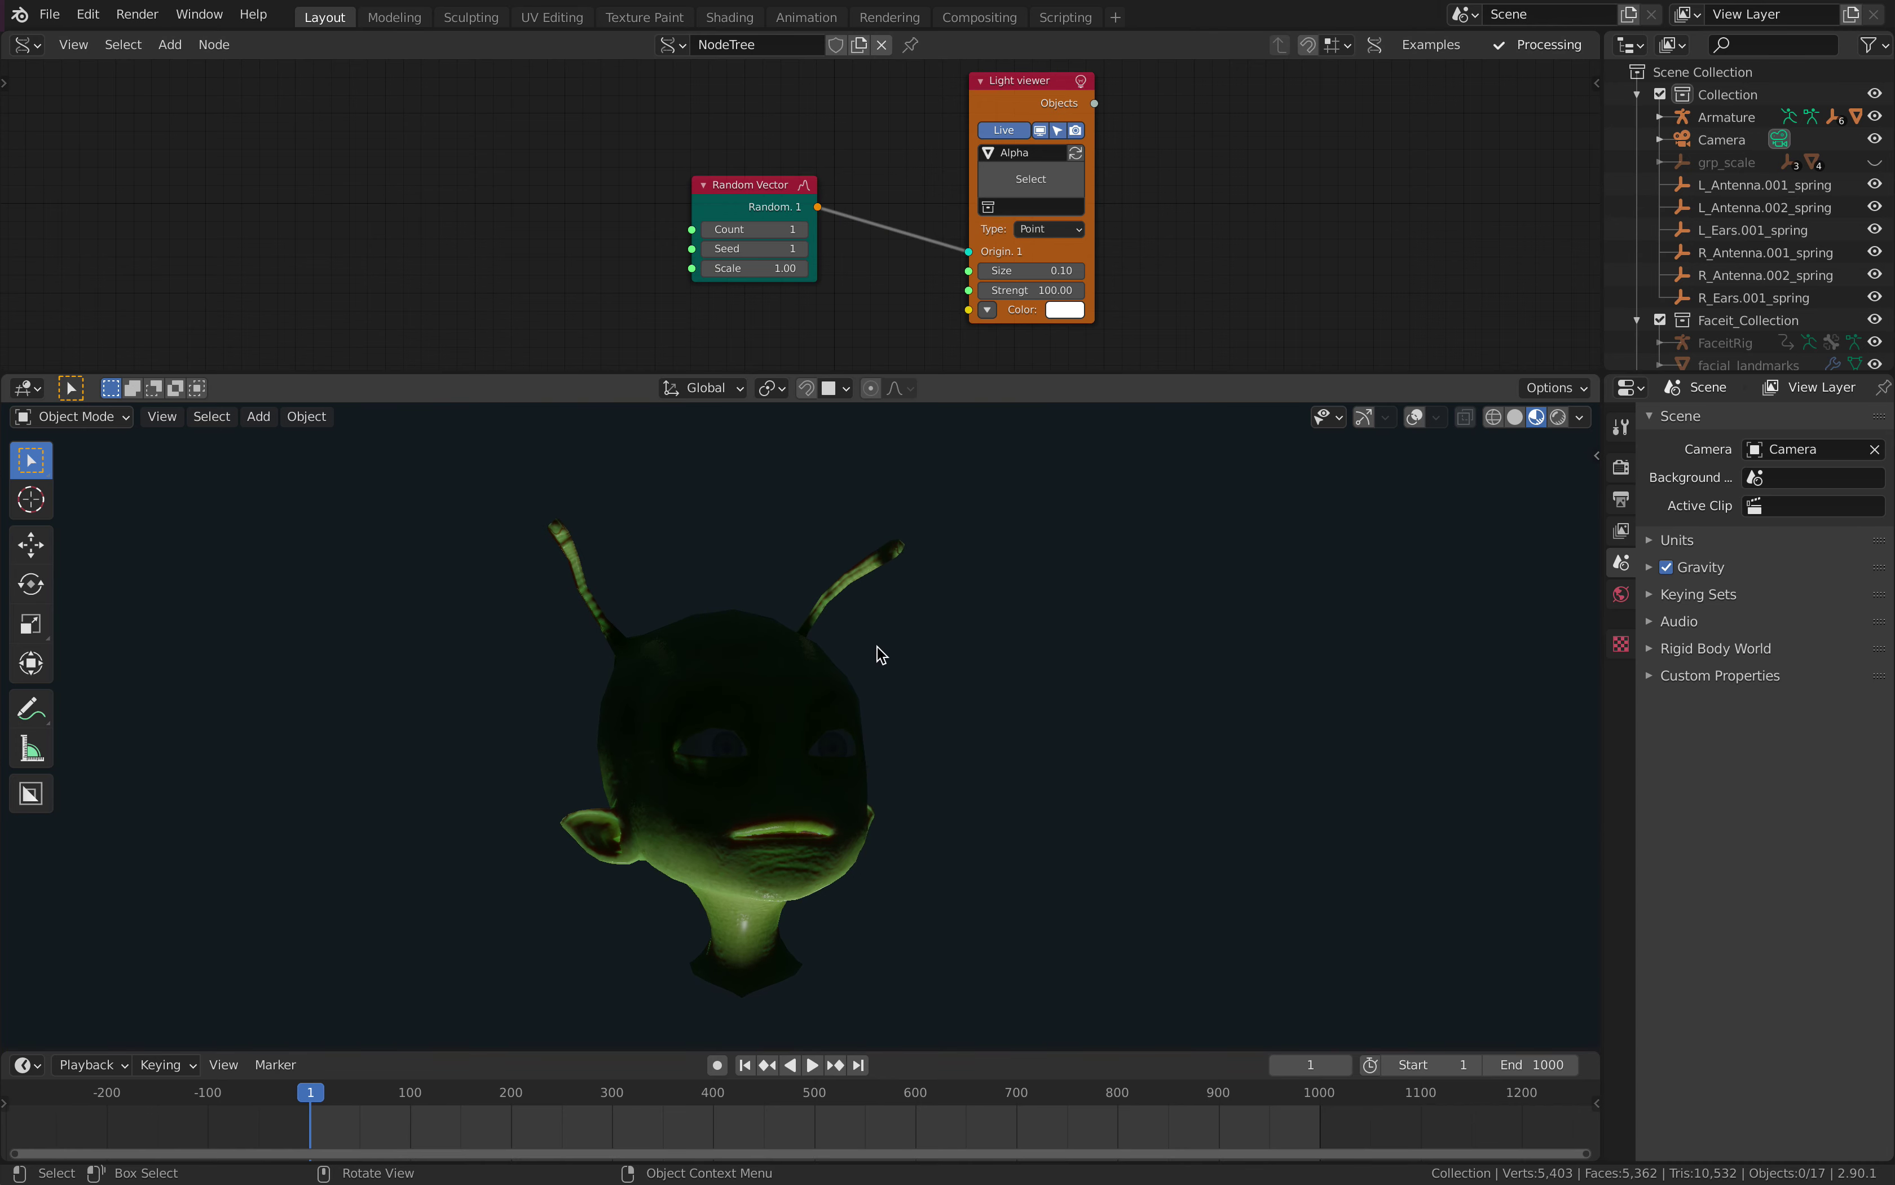
- Set the Random Vector's seed to 75 and show the viewport gizmos and overlays
left_click_drag(768, 248, 857, 248)
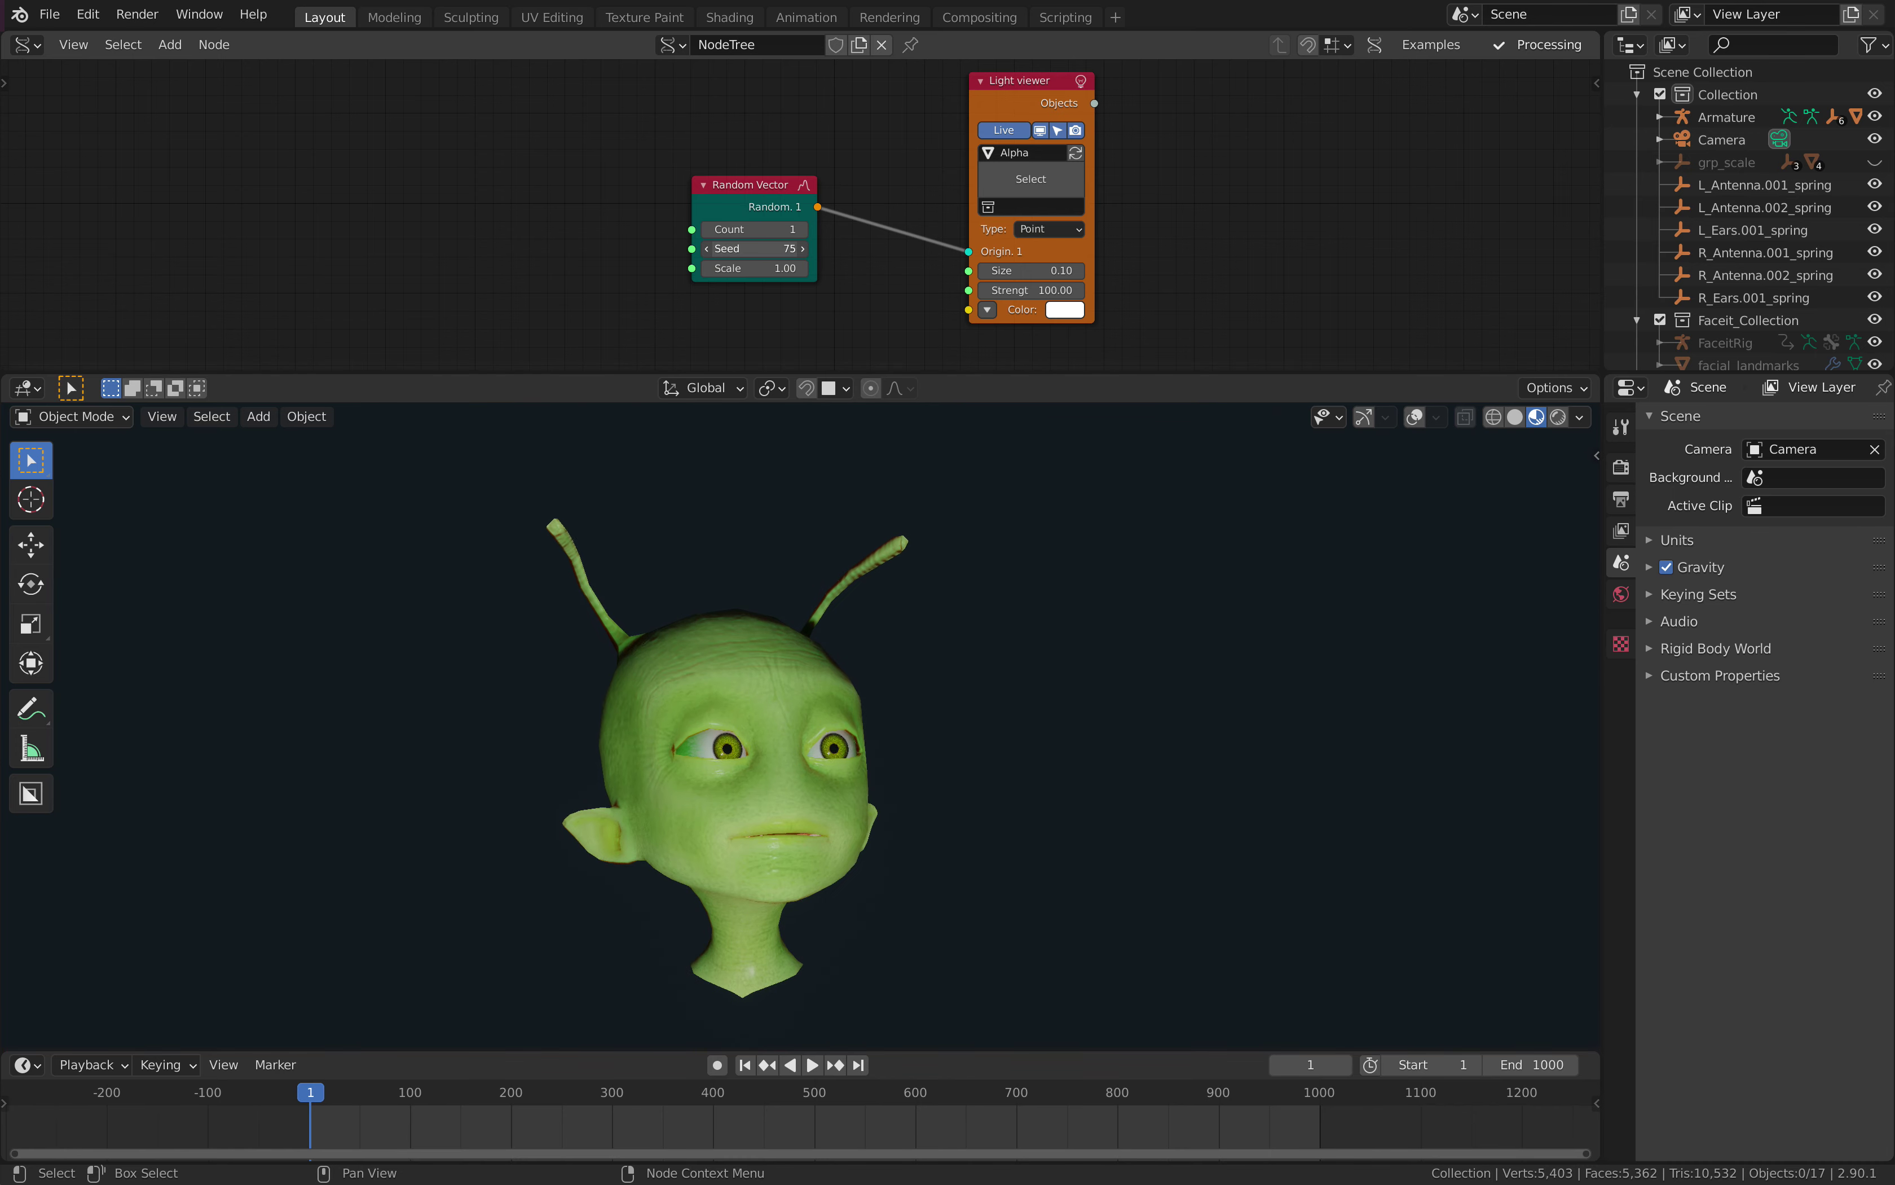
left_click(1364, 418)
left_click(1415, 417)
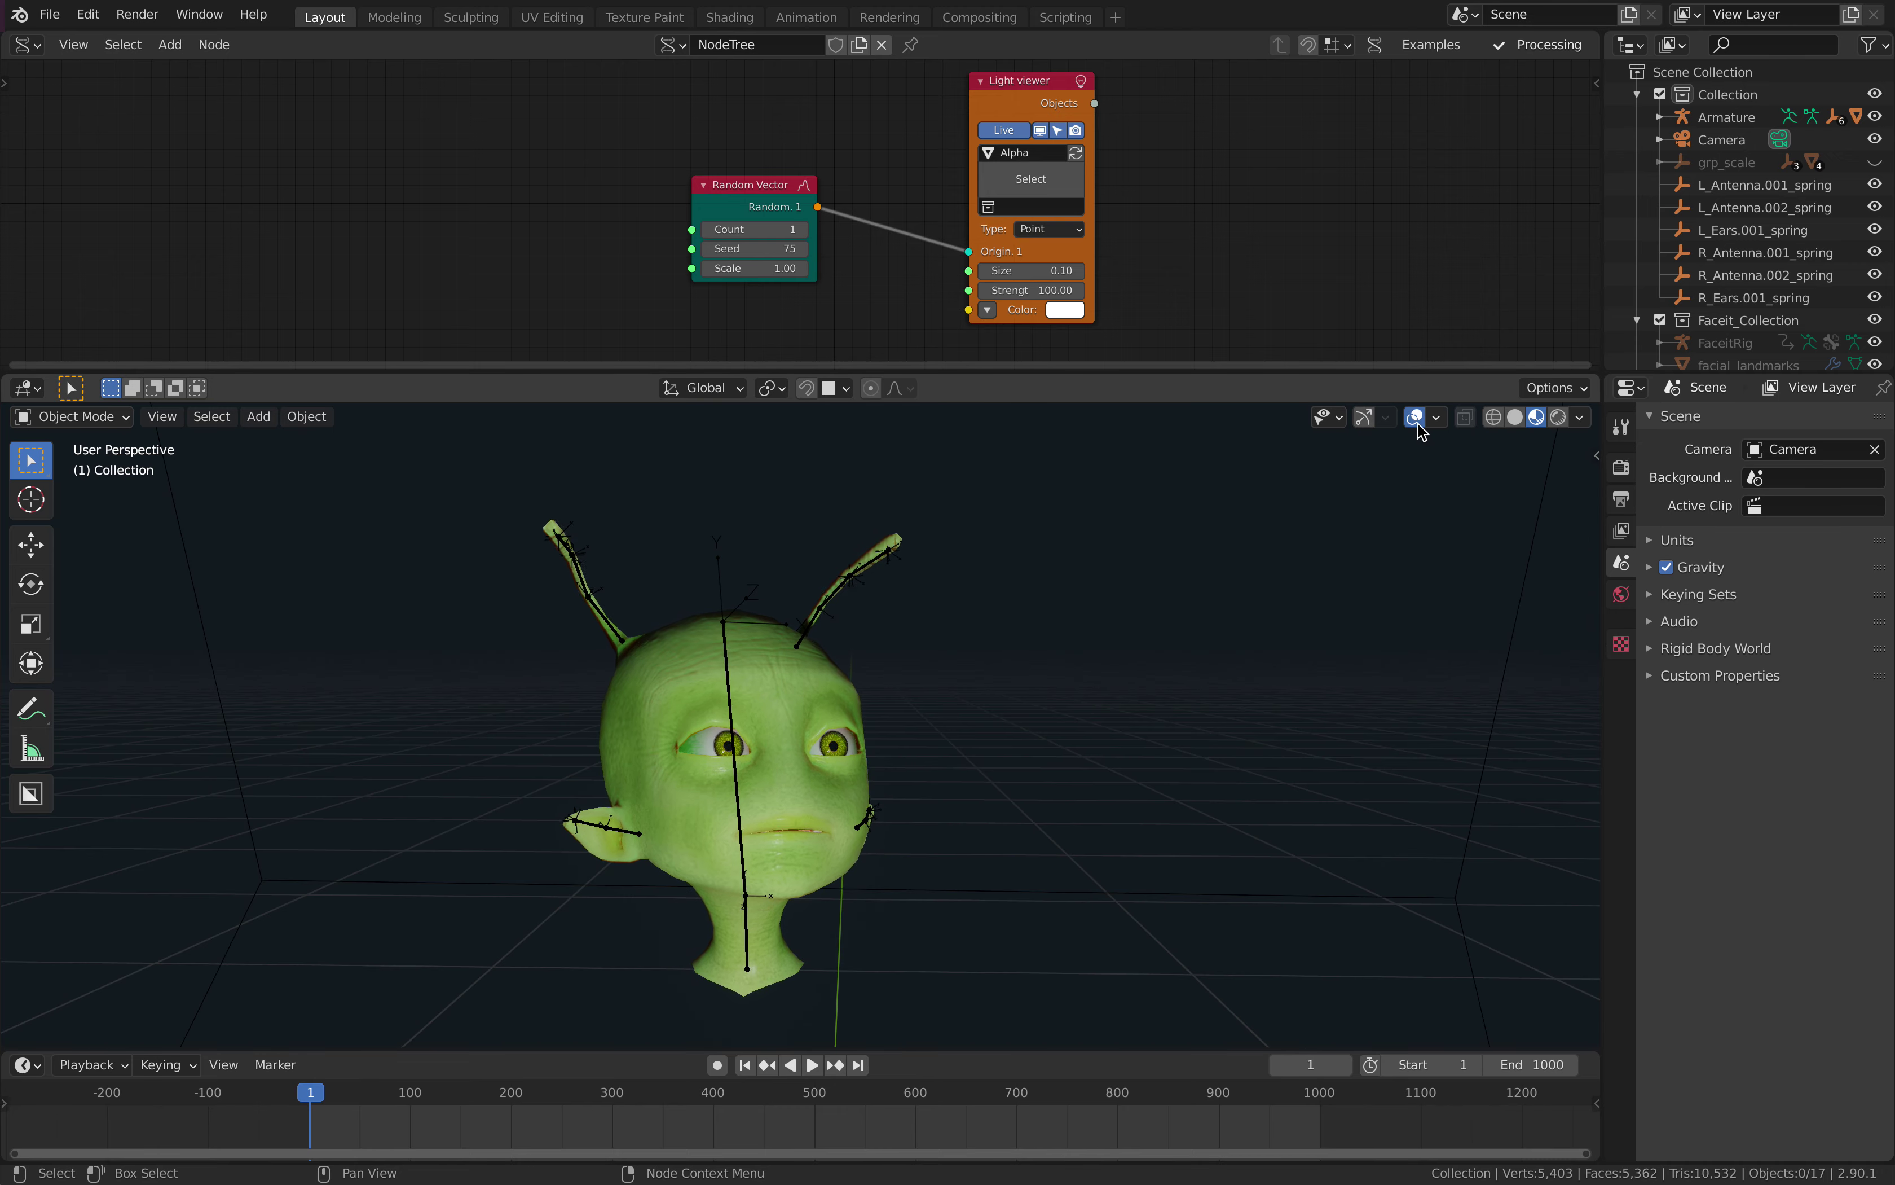
scroll(972, 643, "down", 4)
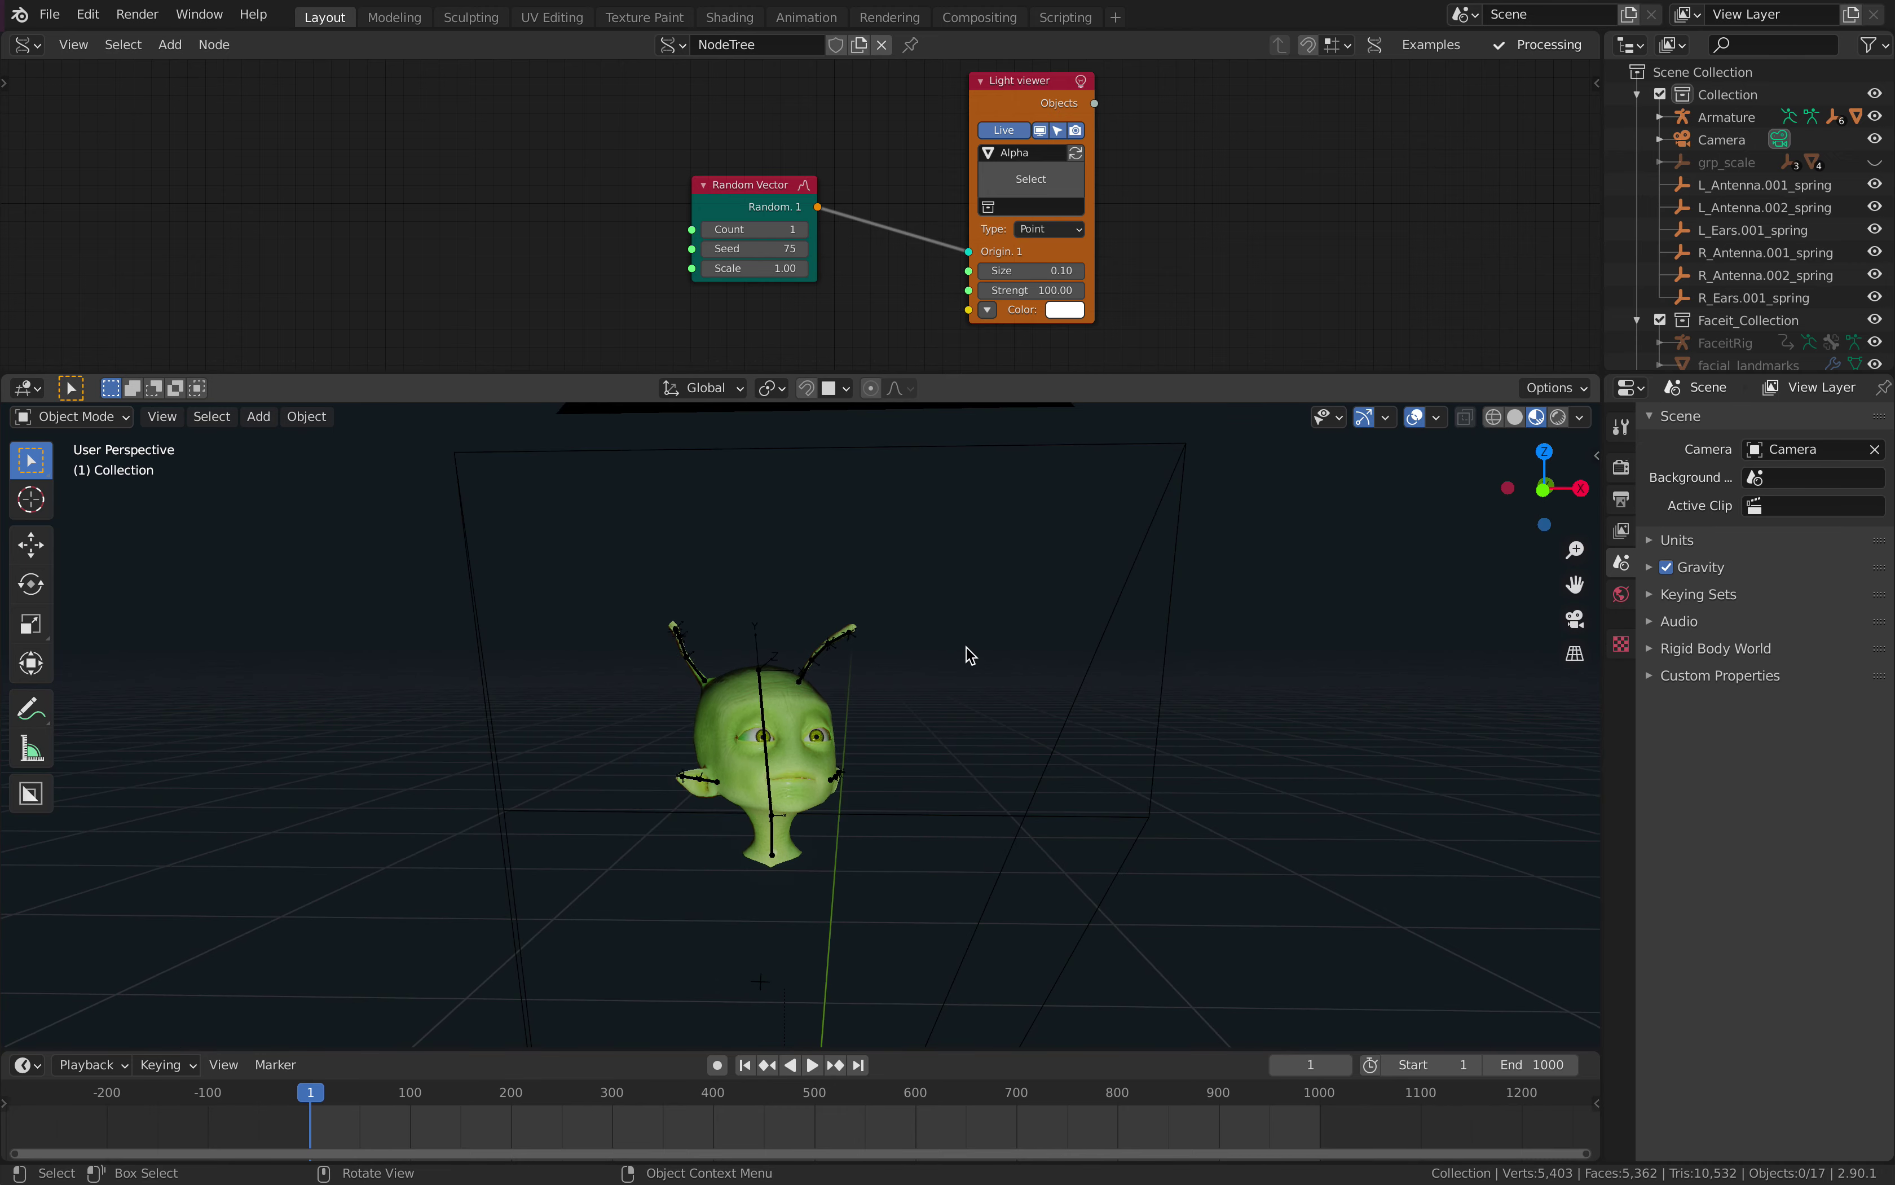
mouse_move(964, 652)
middle_mouse_down()
mouse_move(851, 679)
mouse_move(934, 666)
middle_mouse_up()
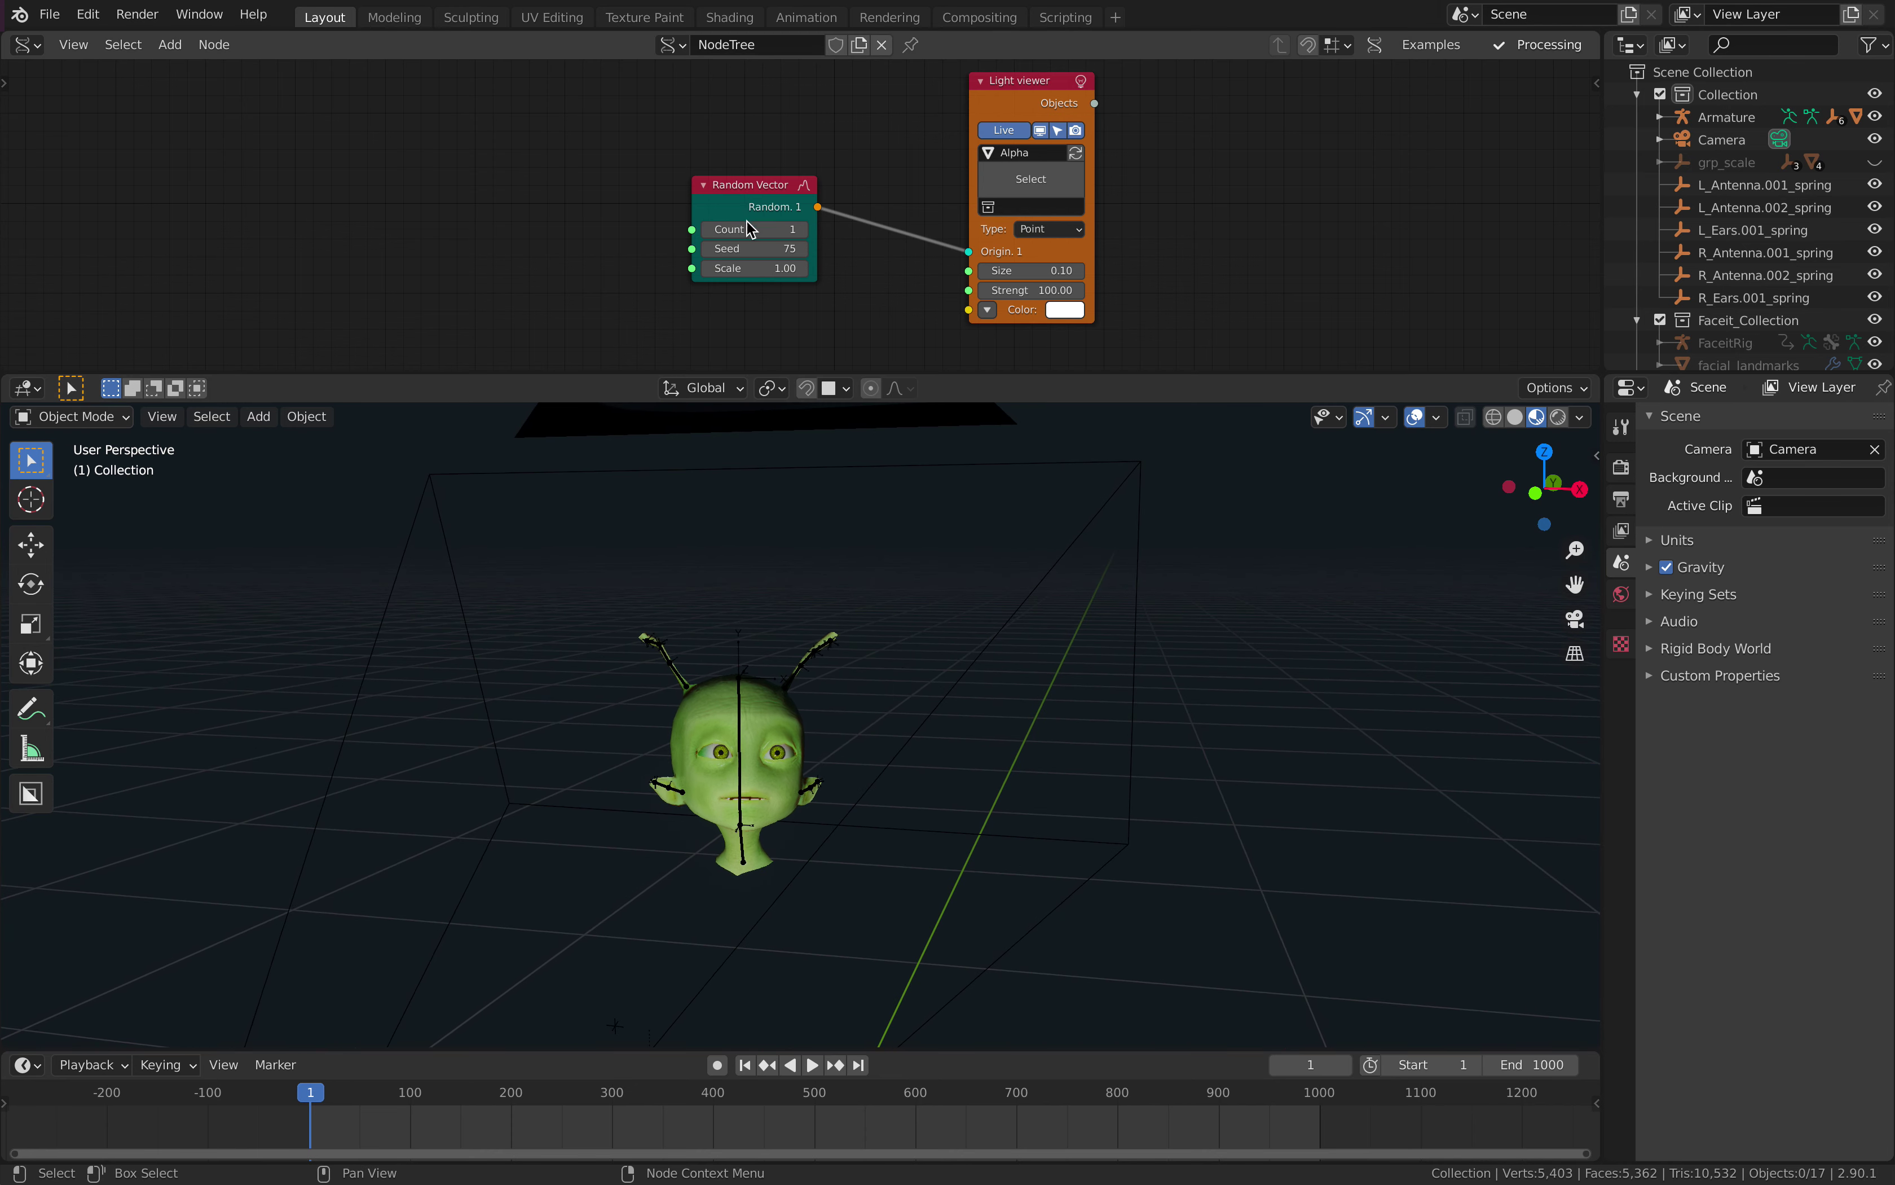
- Set the Random Vector's scale to 2.38 and select the Alpha light in the scene hierarchy
mouse_move(757, 270)
left_mouse_down()
mouse_move(812, 270)
mouse_move(793, 268)
left_mouse_up()
scroll(1752, 200, "down", 2)
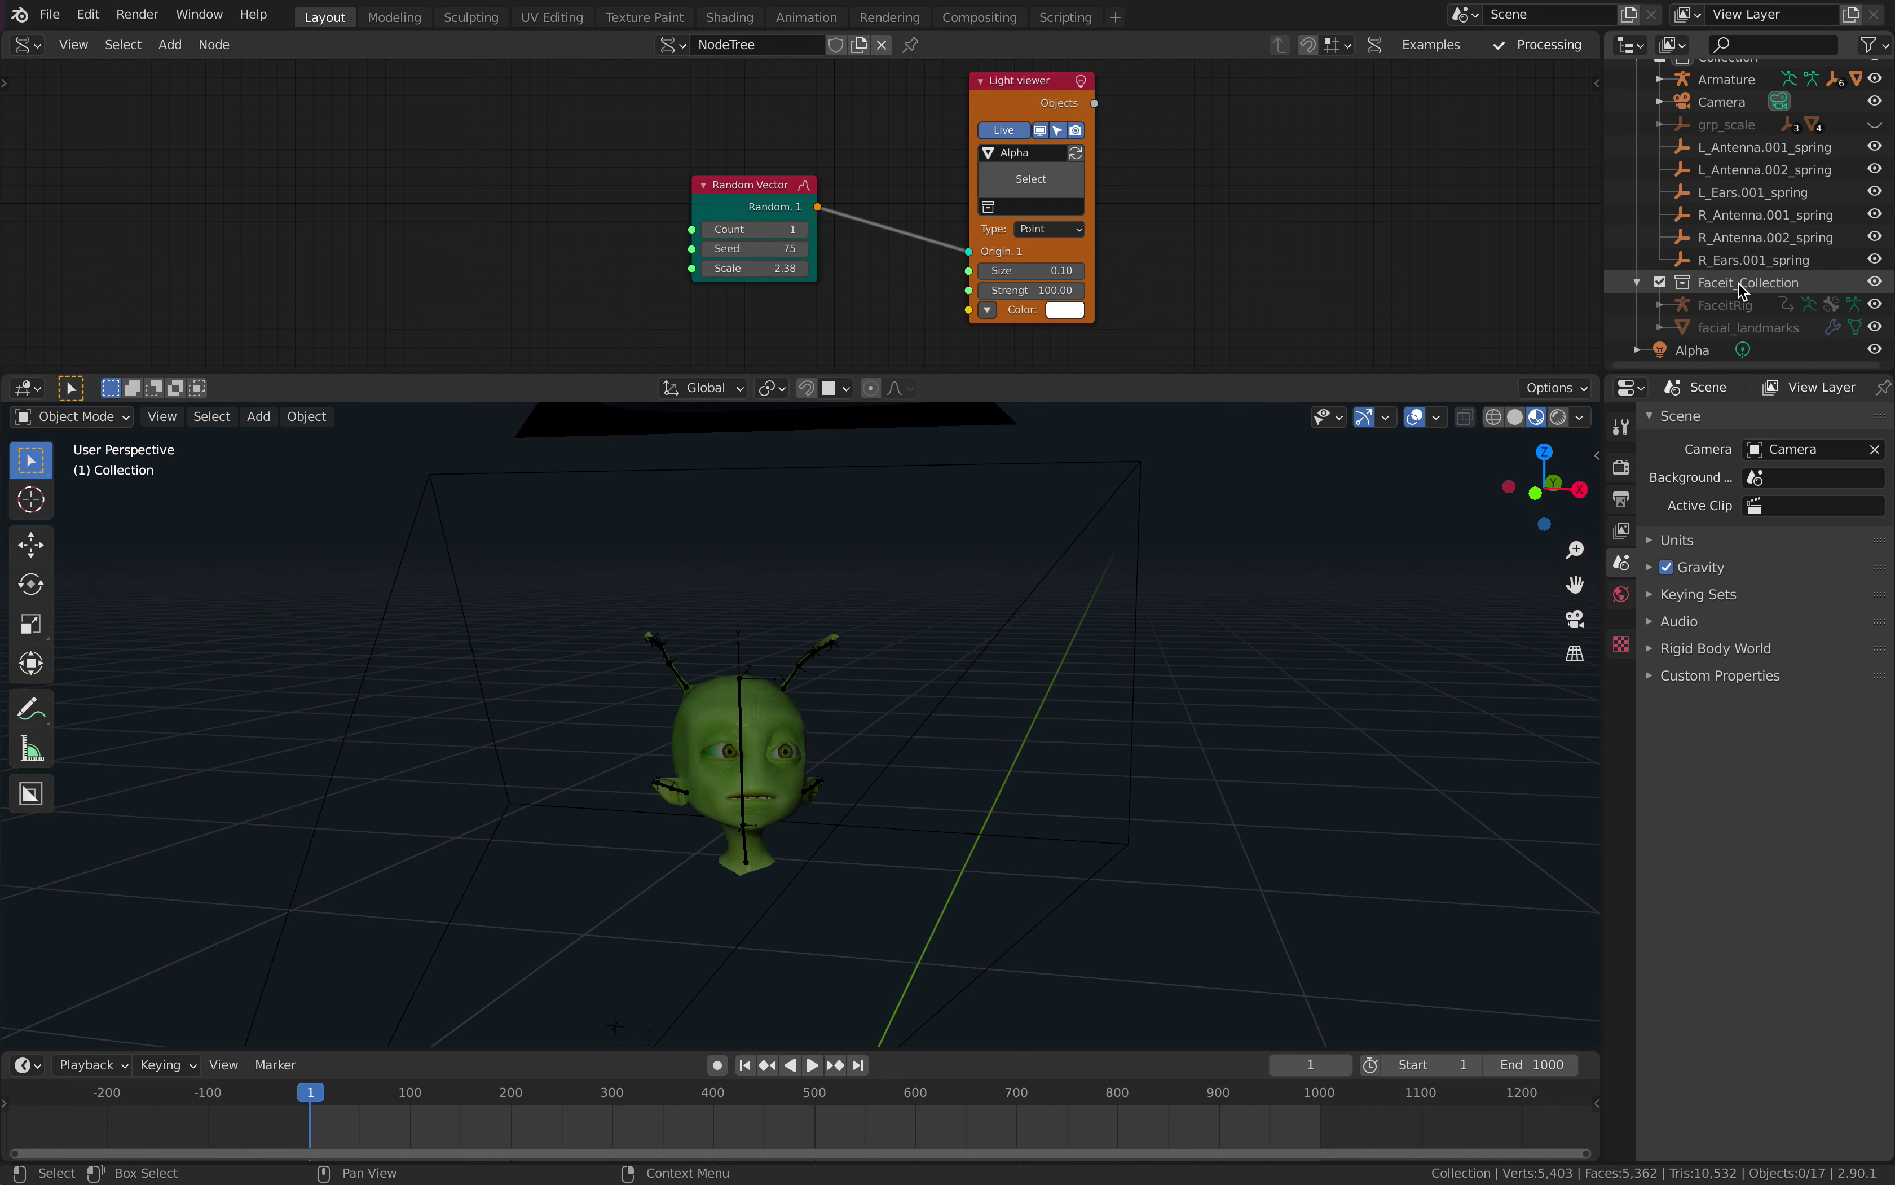
left_click(1699, 350)
middle_click_drag(944, 643, 1172, 554)
middle_click_drag(1159, 639, 961, 671)
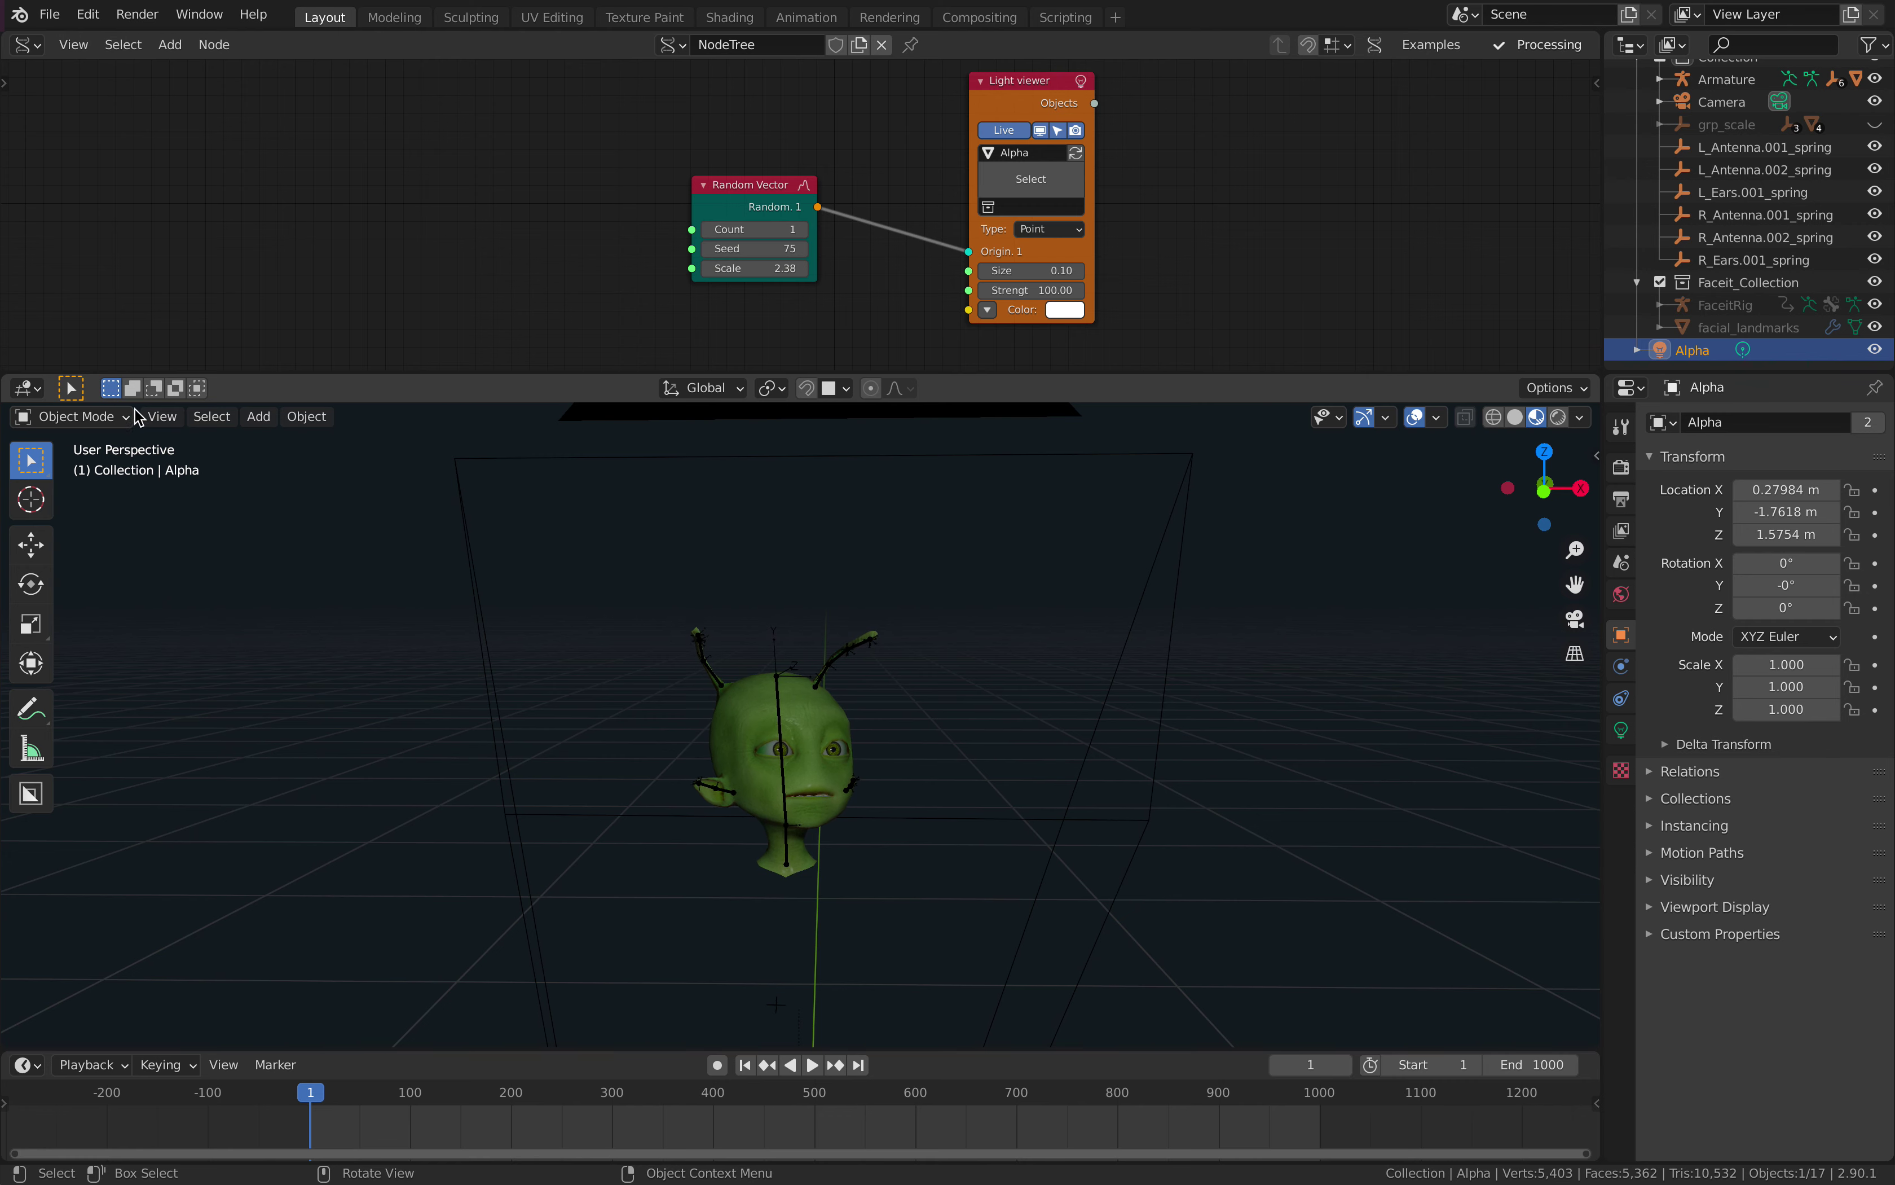
middle_click_drag(873, 581, 1306, 460)
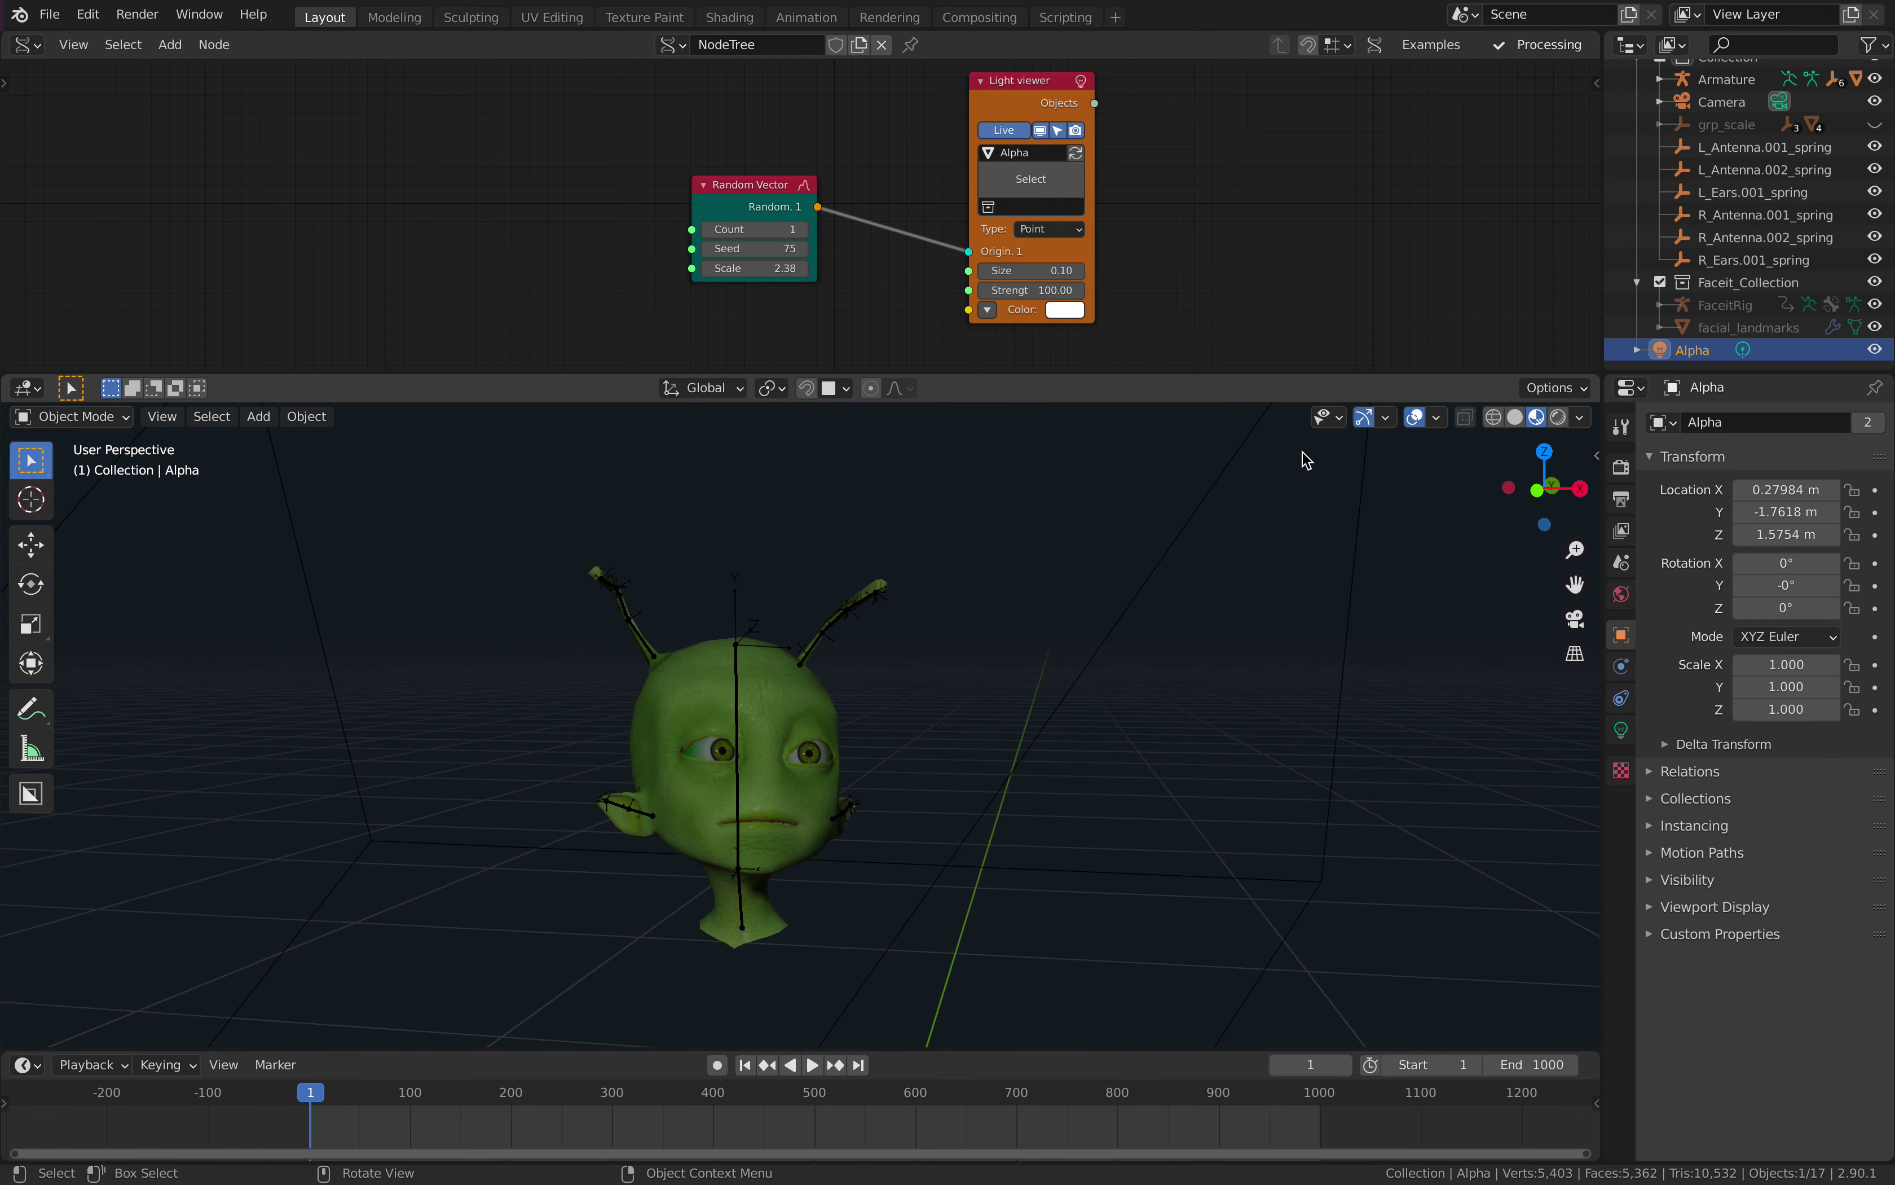
- Hide the viewport gizmos and overlays and set the Random Vector's seed to 99
left_click(1367, 419)
left_click(1415, 417)
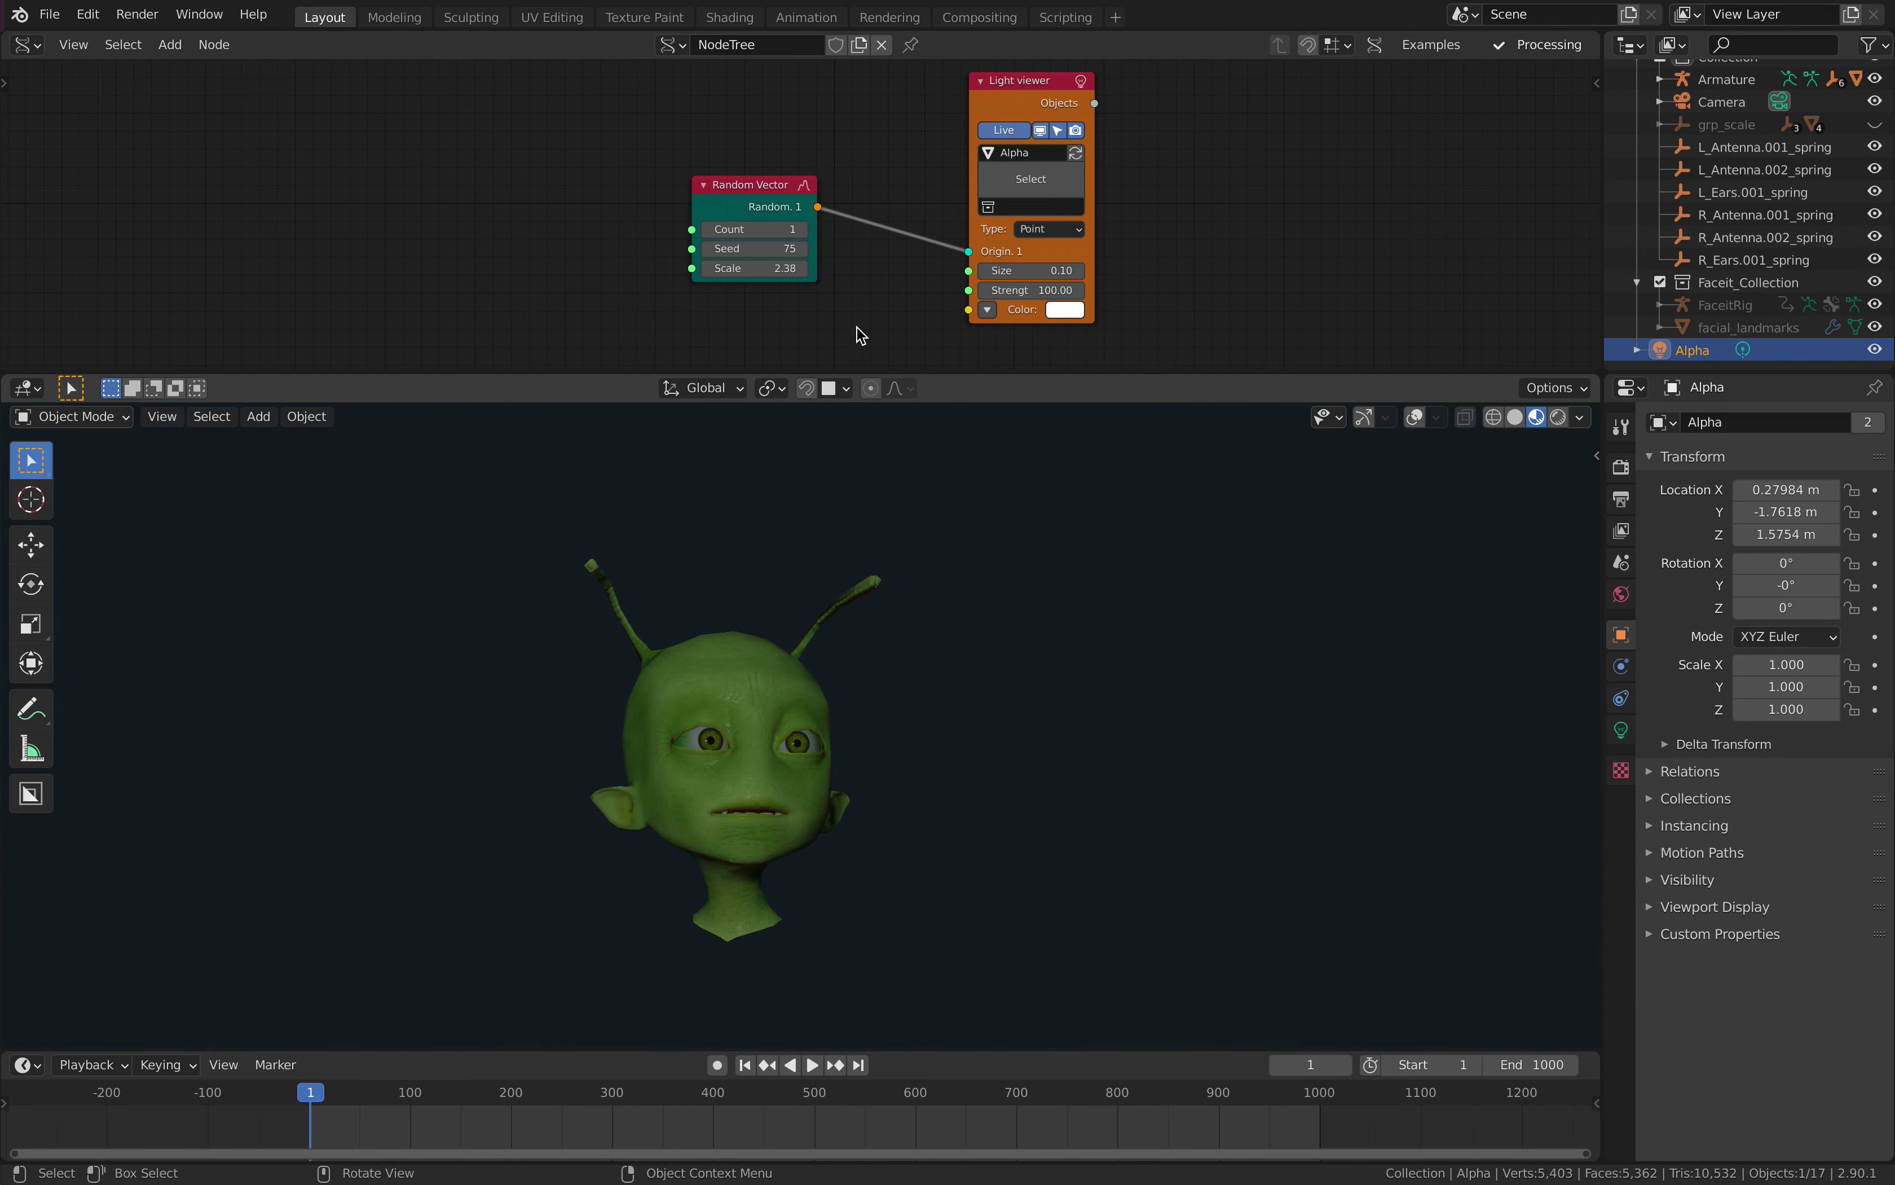
left_click_drag(754, 249, 799, 248)
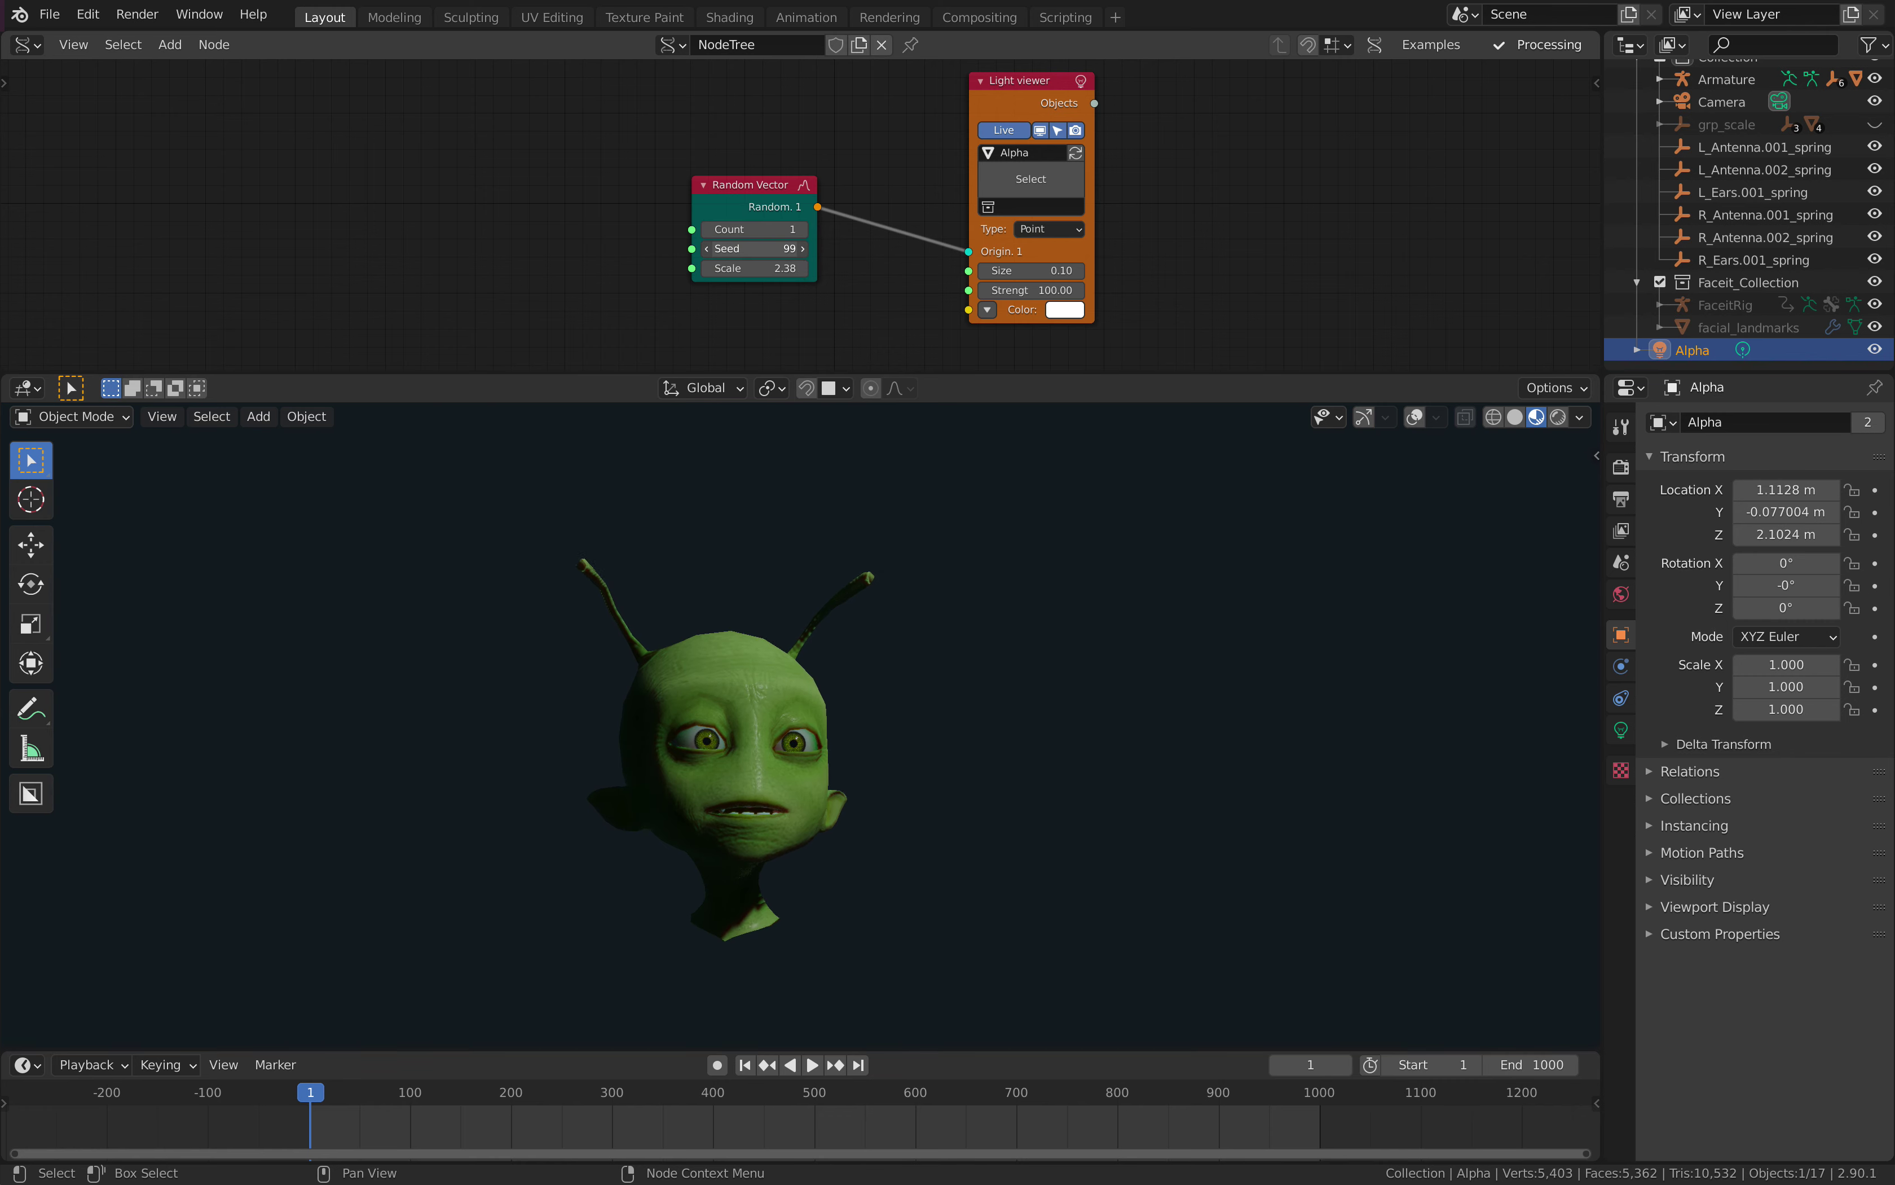
- Add an IcoSphere node to the node tree beside the Light viewer
scroll(604, 246, "down", 2)
middle_click_drag(677, 223, 490, 247)
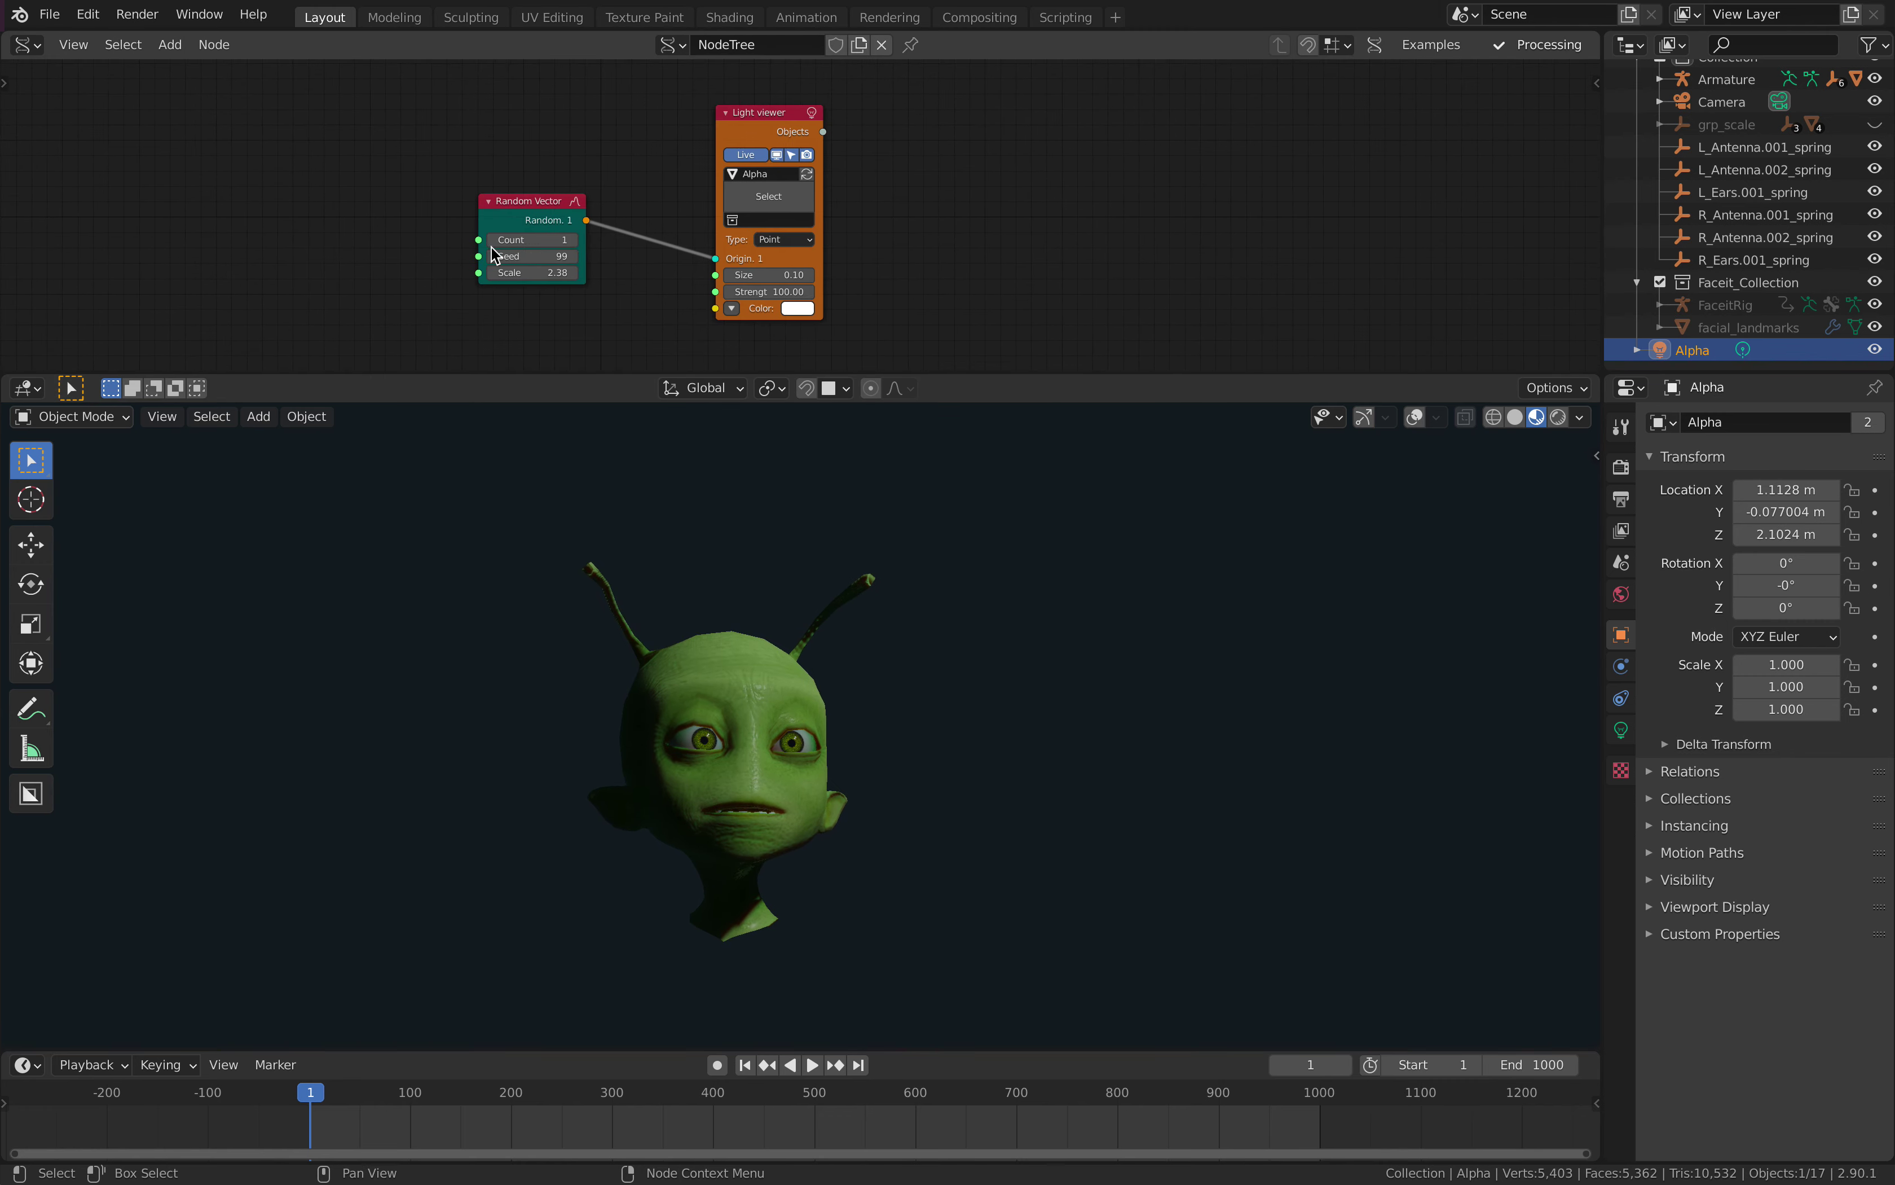
middle_click_drag(972, 184, 910, 200)
scroll(911, 198, "up", 1)
key("shift+a")
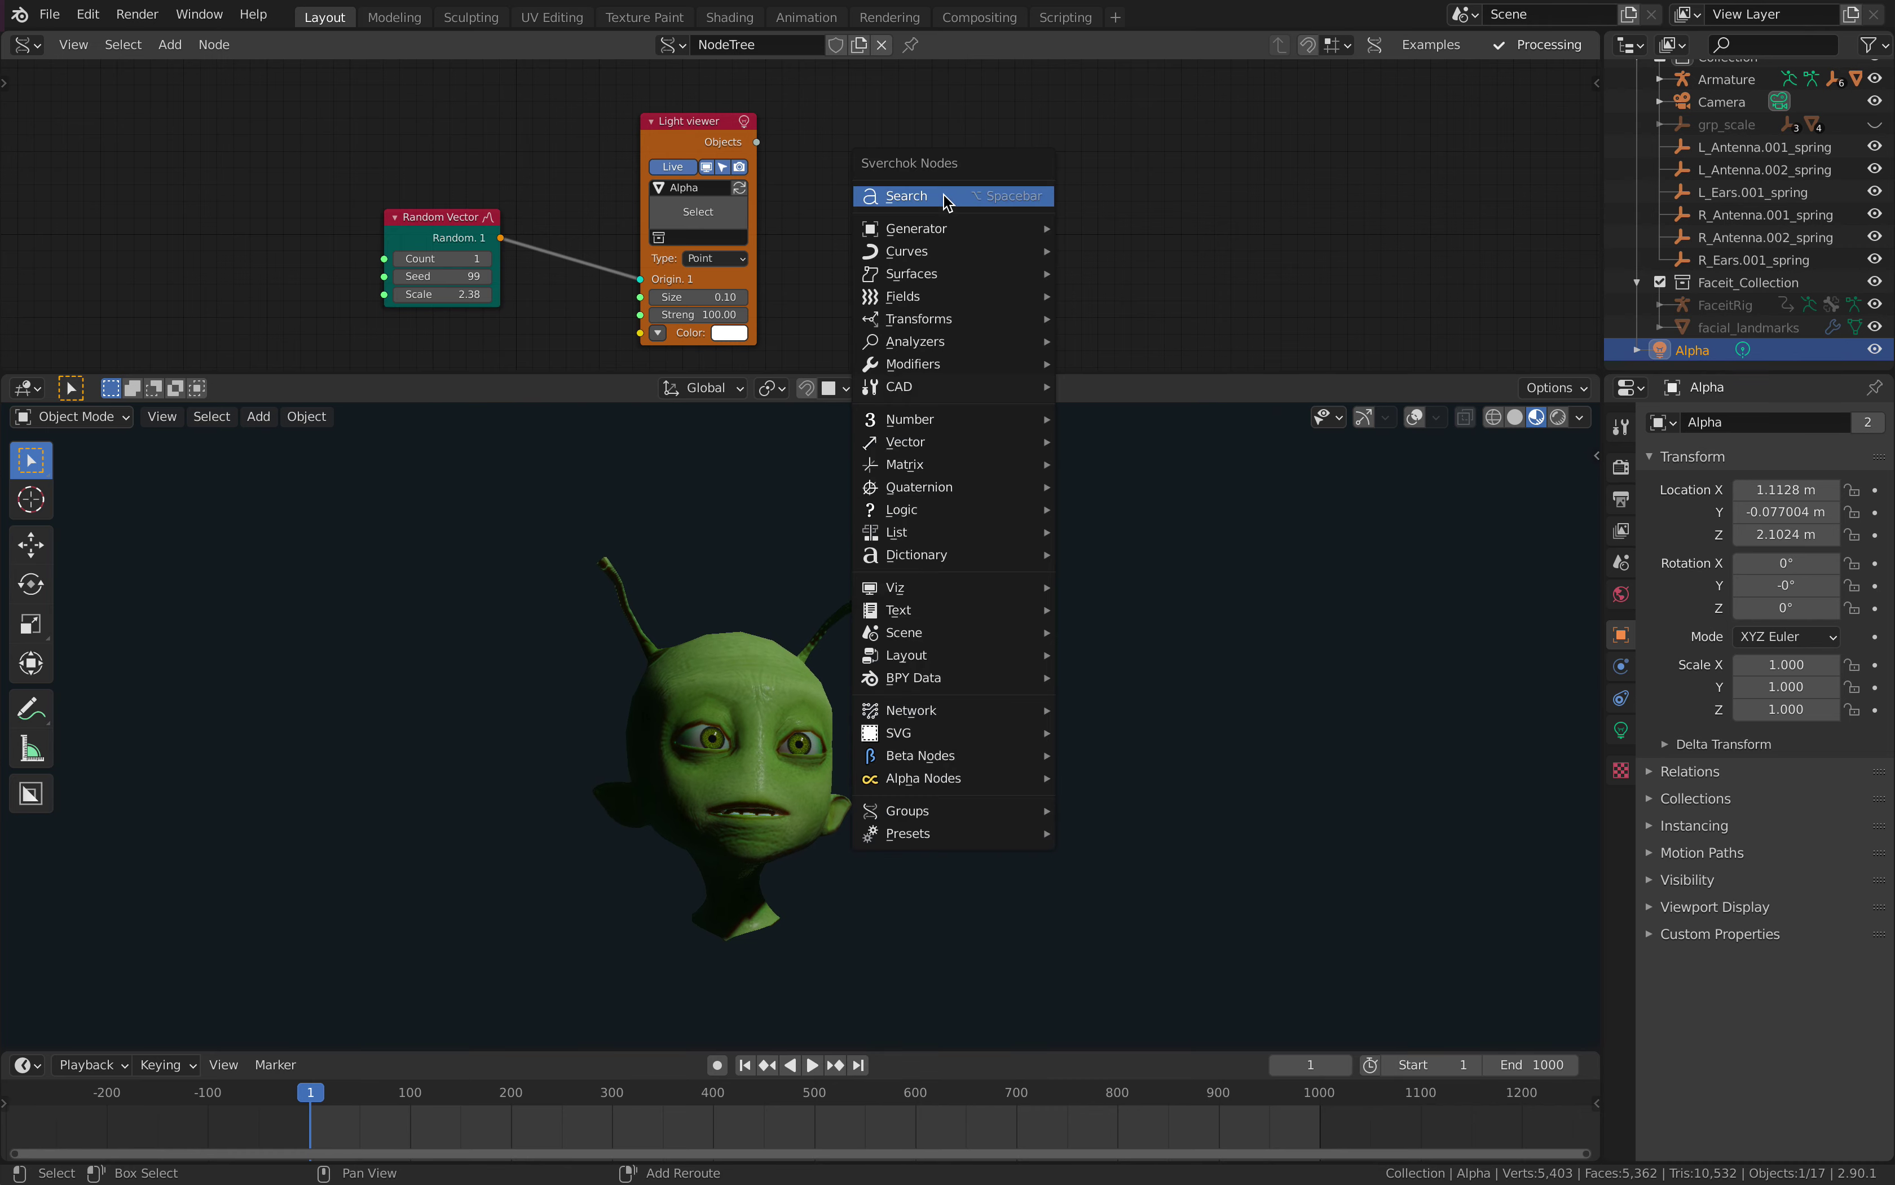
left_click(946, 197)
type("ico")
key("Return")
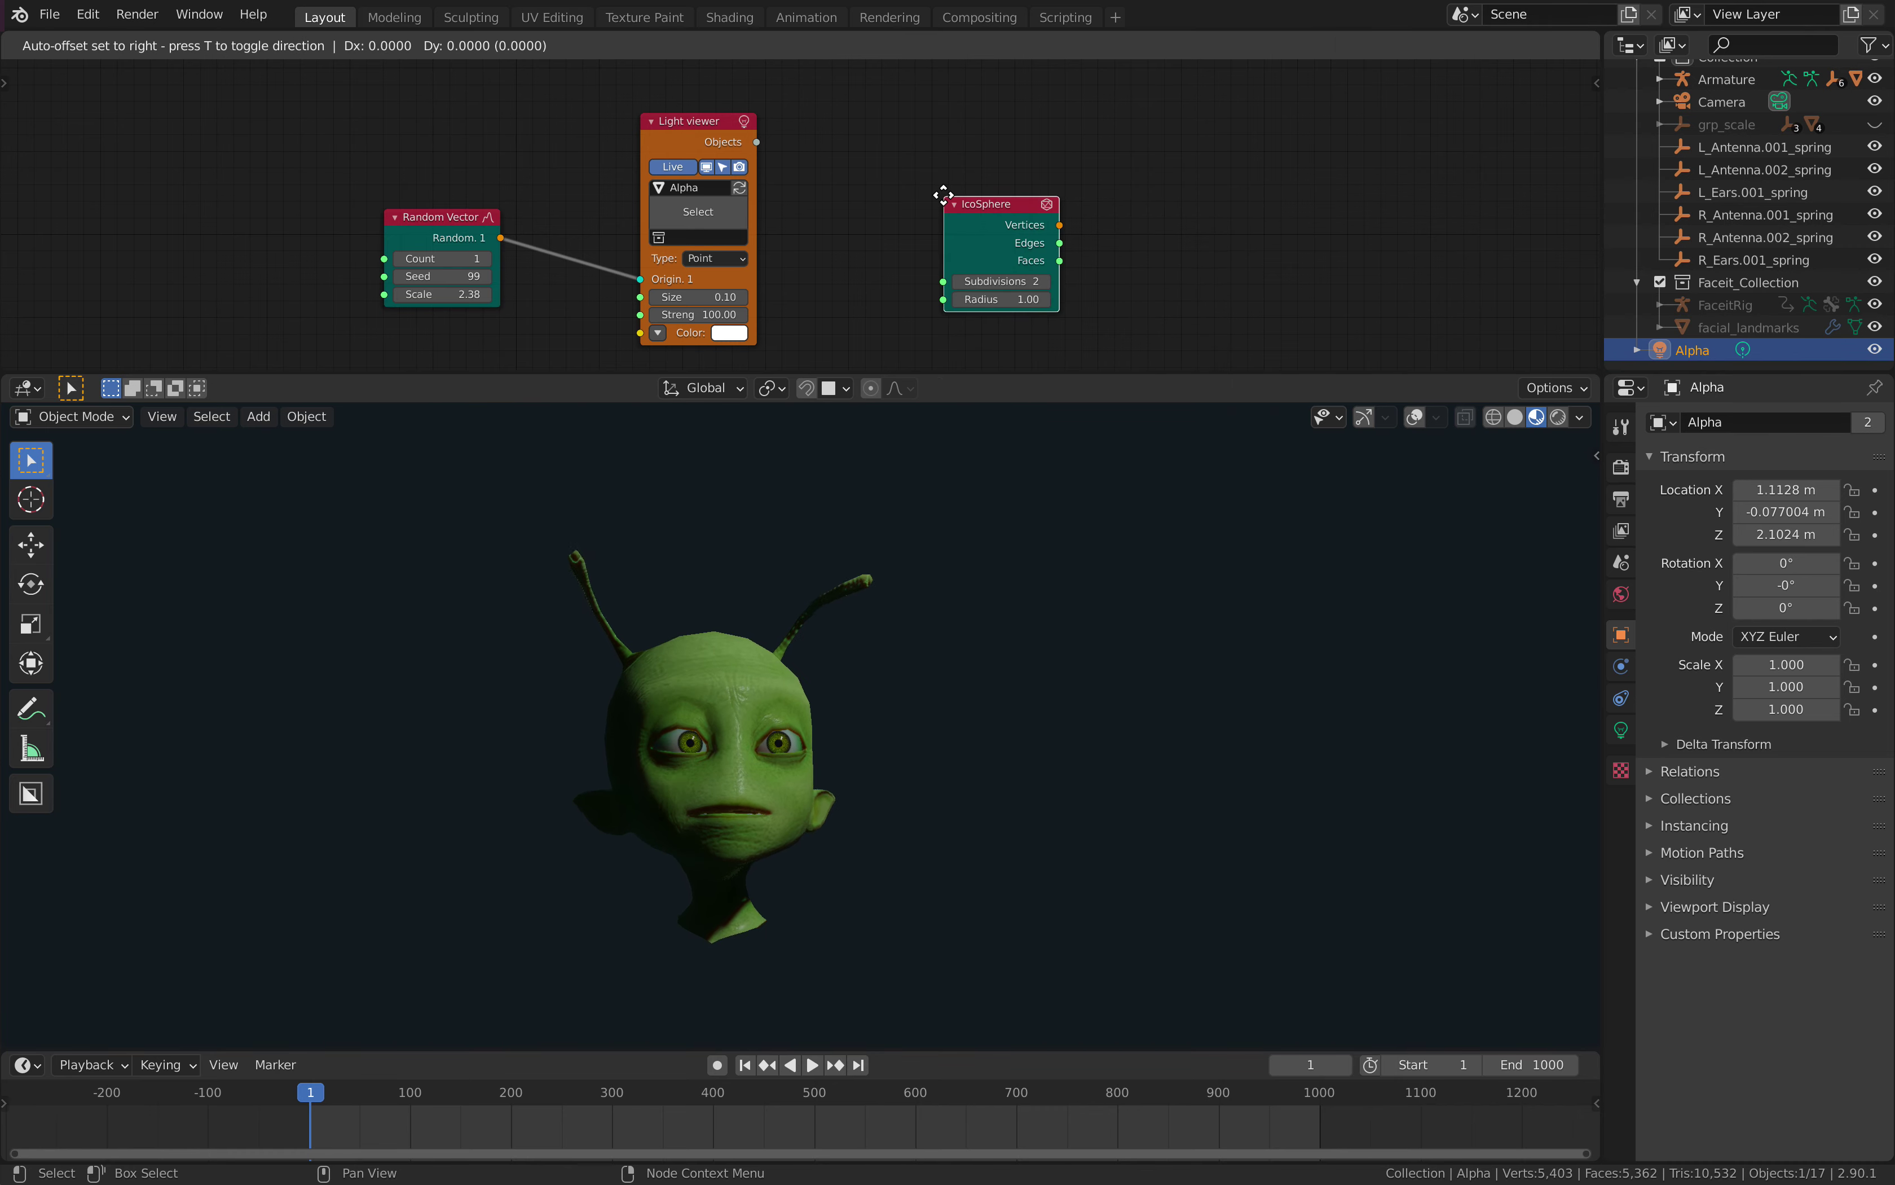
left_click(901, 152)
key("Escape")
- Add a Mesh viewer node and place it beside the IcoSphere node
key("shift+a")
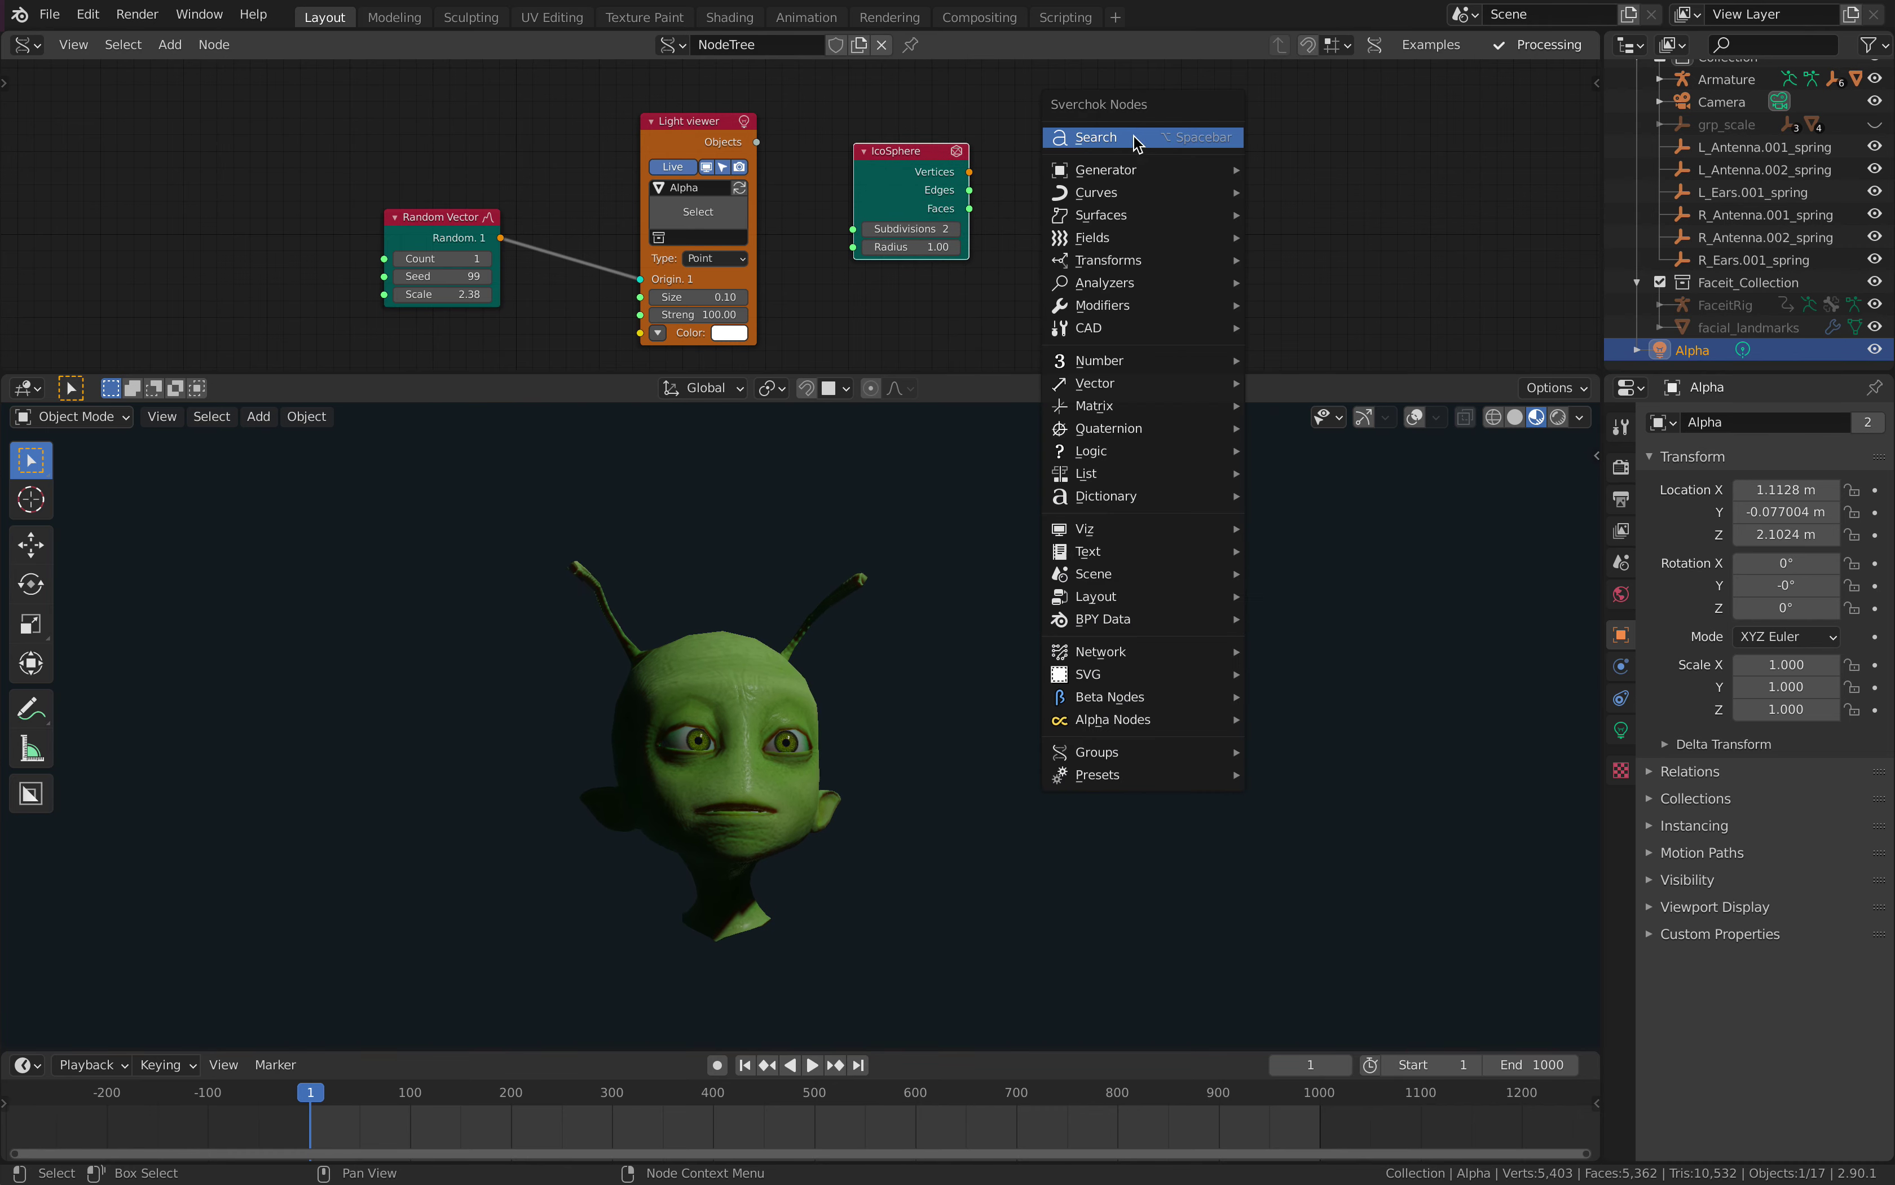
left_click(1133, 139)
type("mesh v")
key("Return")
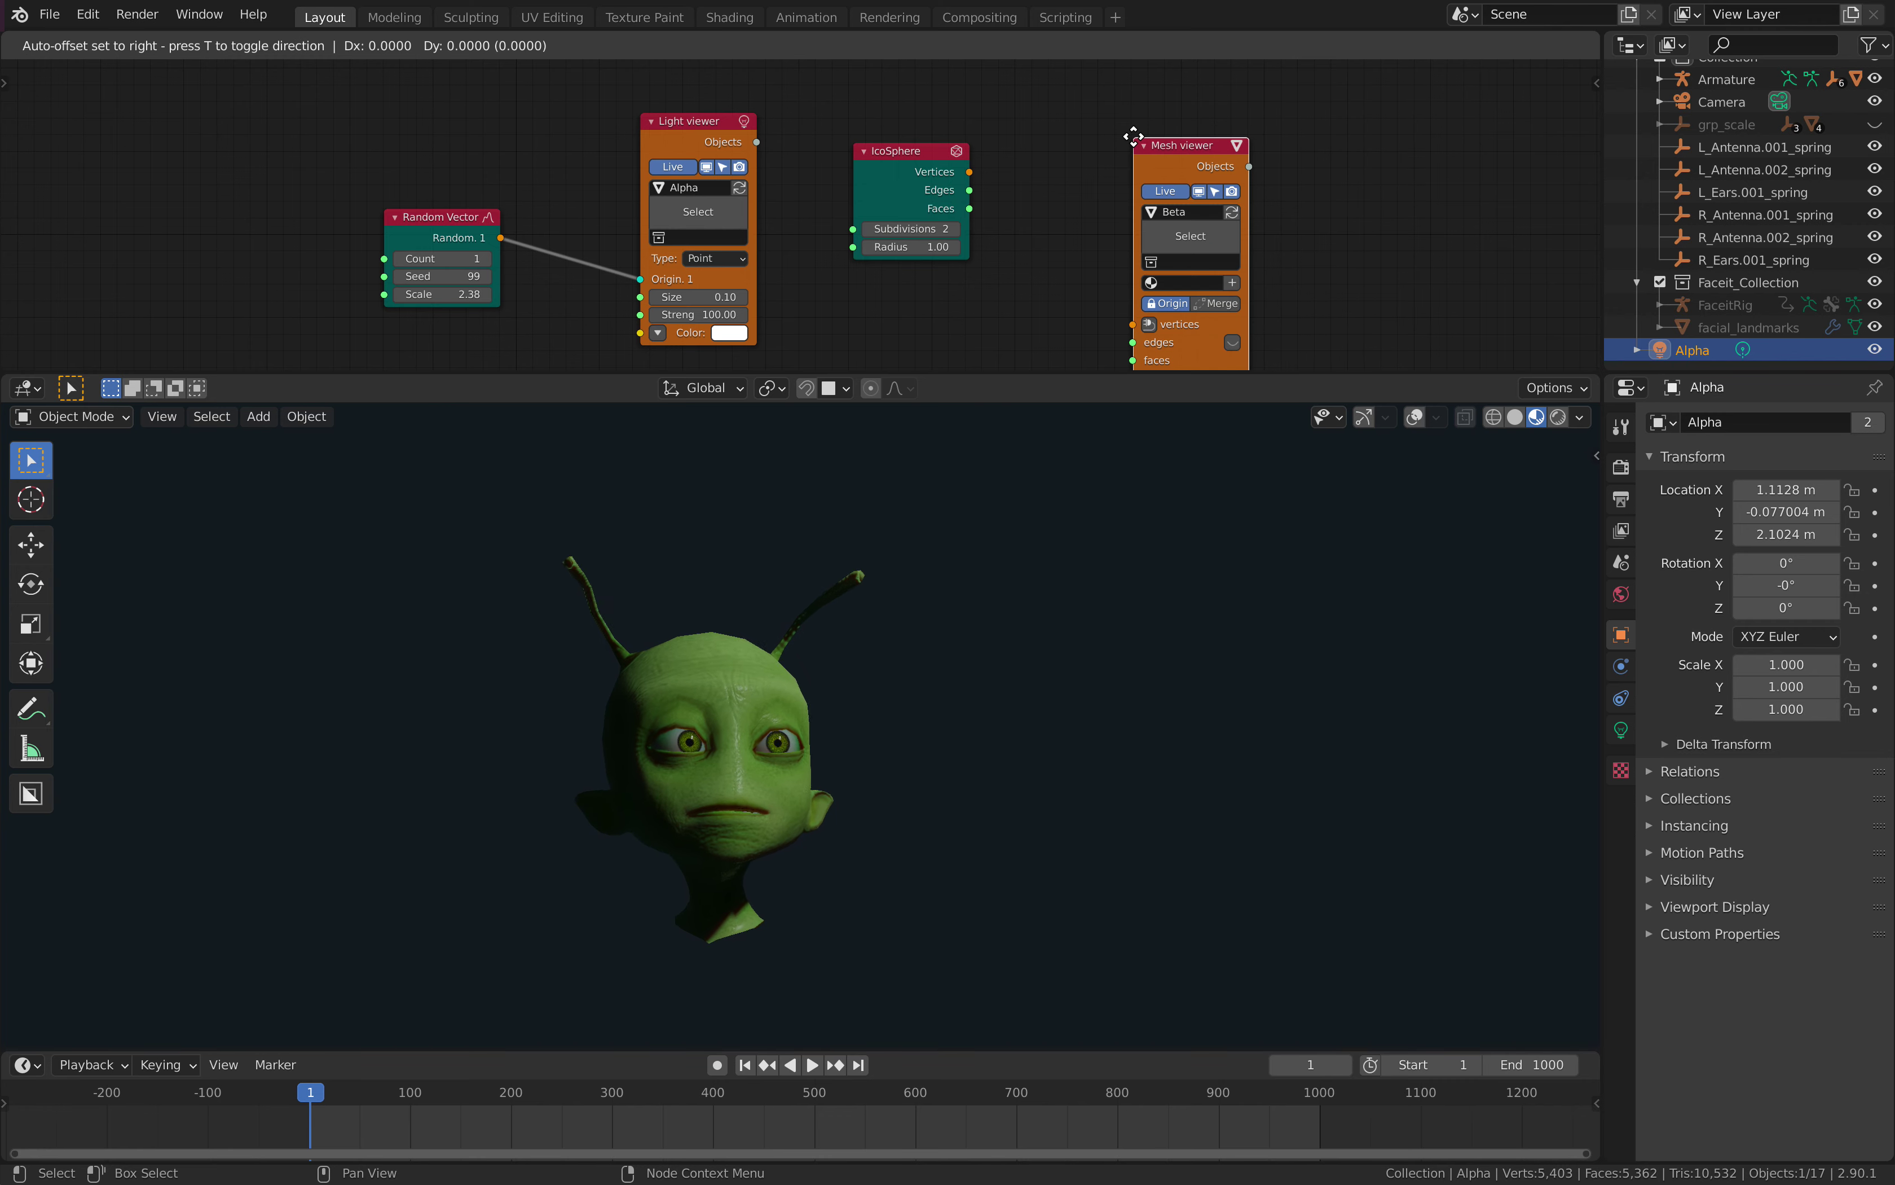
left_click(1081, 112)
- Connect the Random Vector output to the Mesh viewer's matrix, and the IcoSphere's Vertices and Faces to the viewer's vertices and faces inputs
middle_click_drag(676, 187, 676, 180)
left_click_drag(497, 215, 1077, 345)
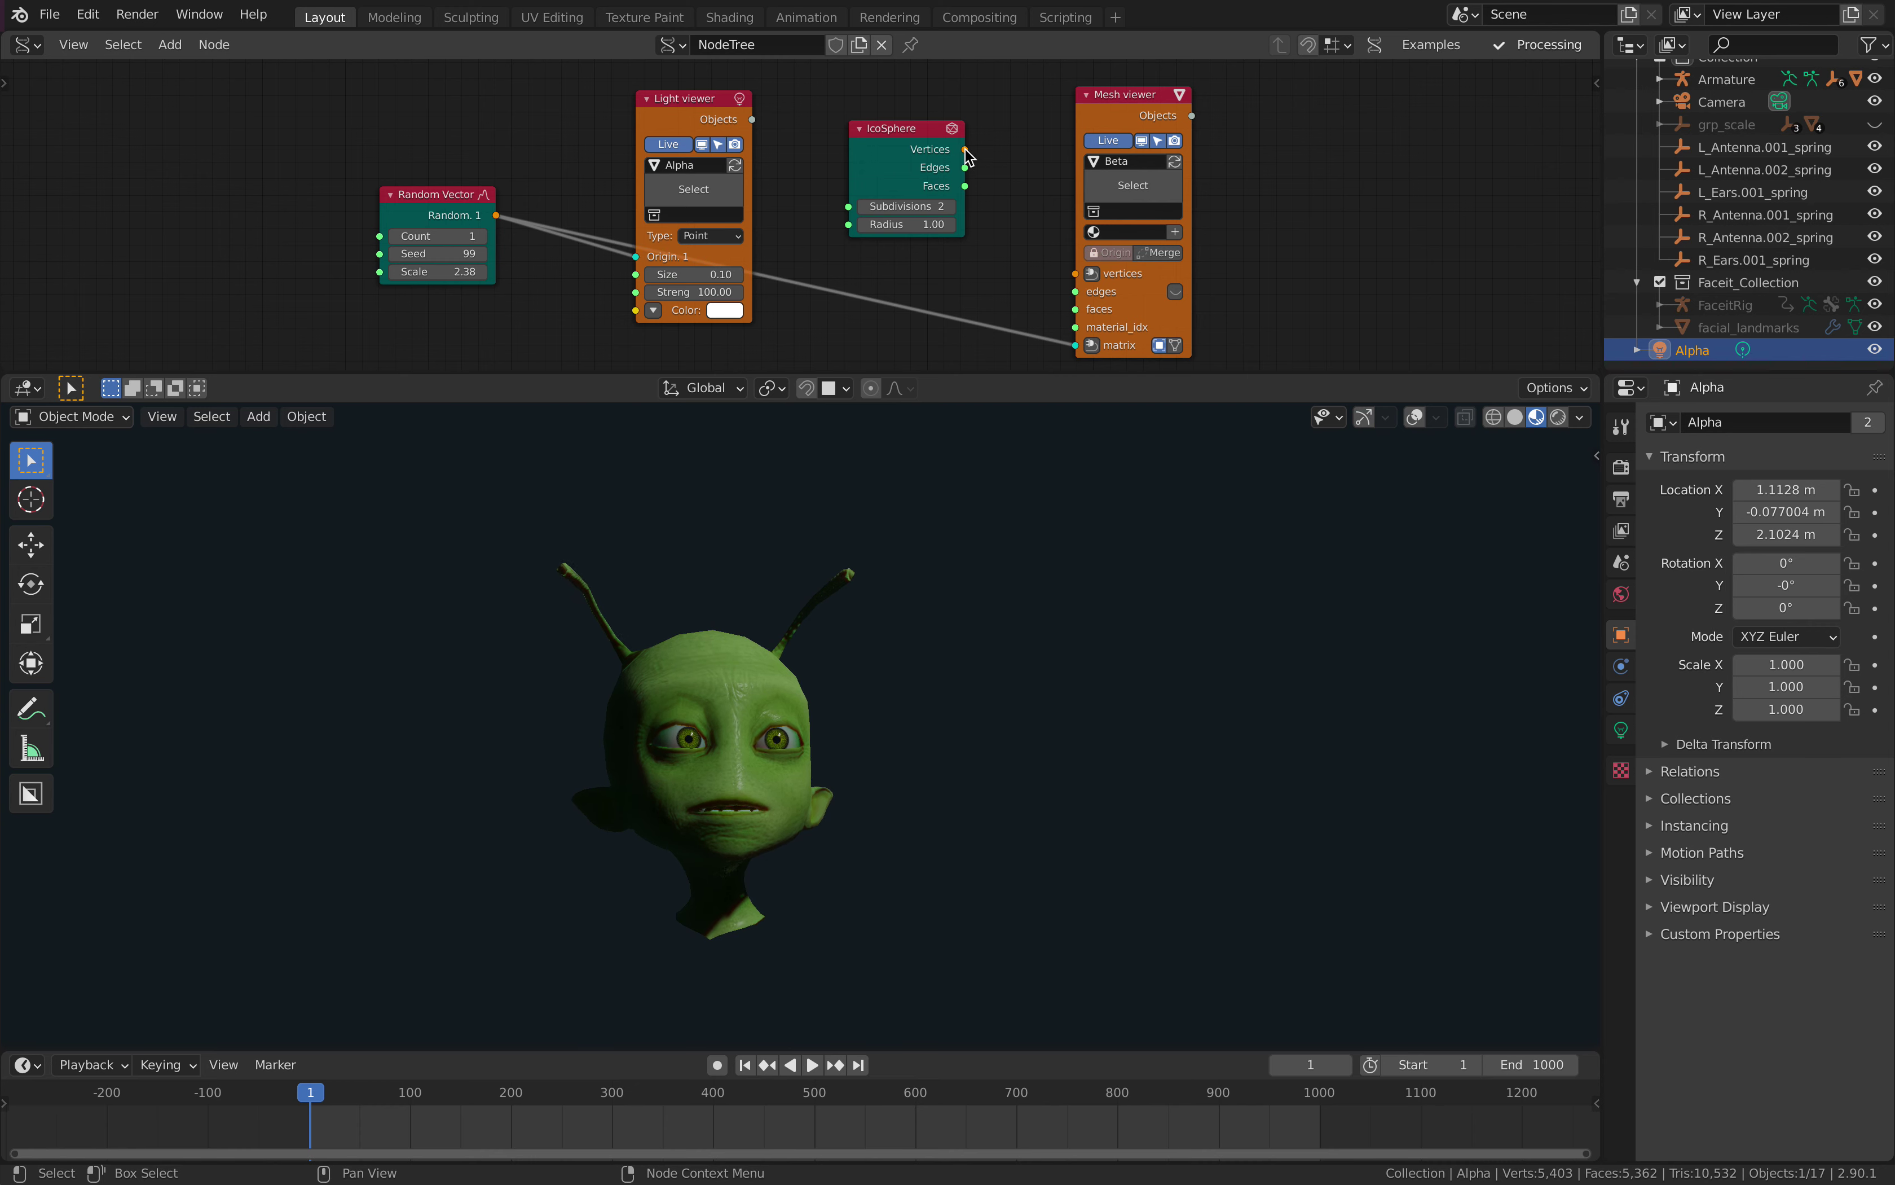
left_click_drag(965, 149, 1077, 273)
left_click_drag(965, 185, 1076, 309)
scroll(927, 776, "down", 7)
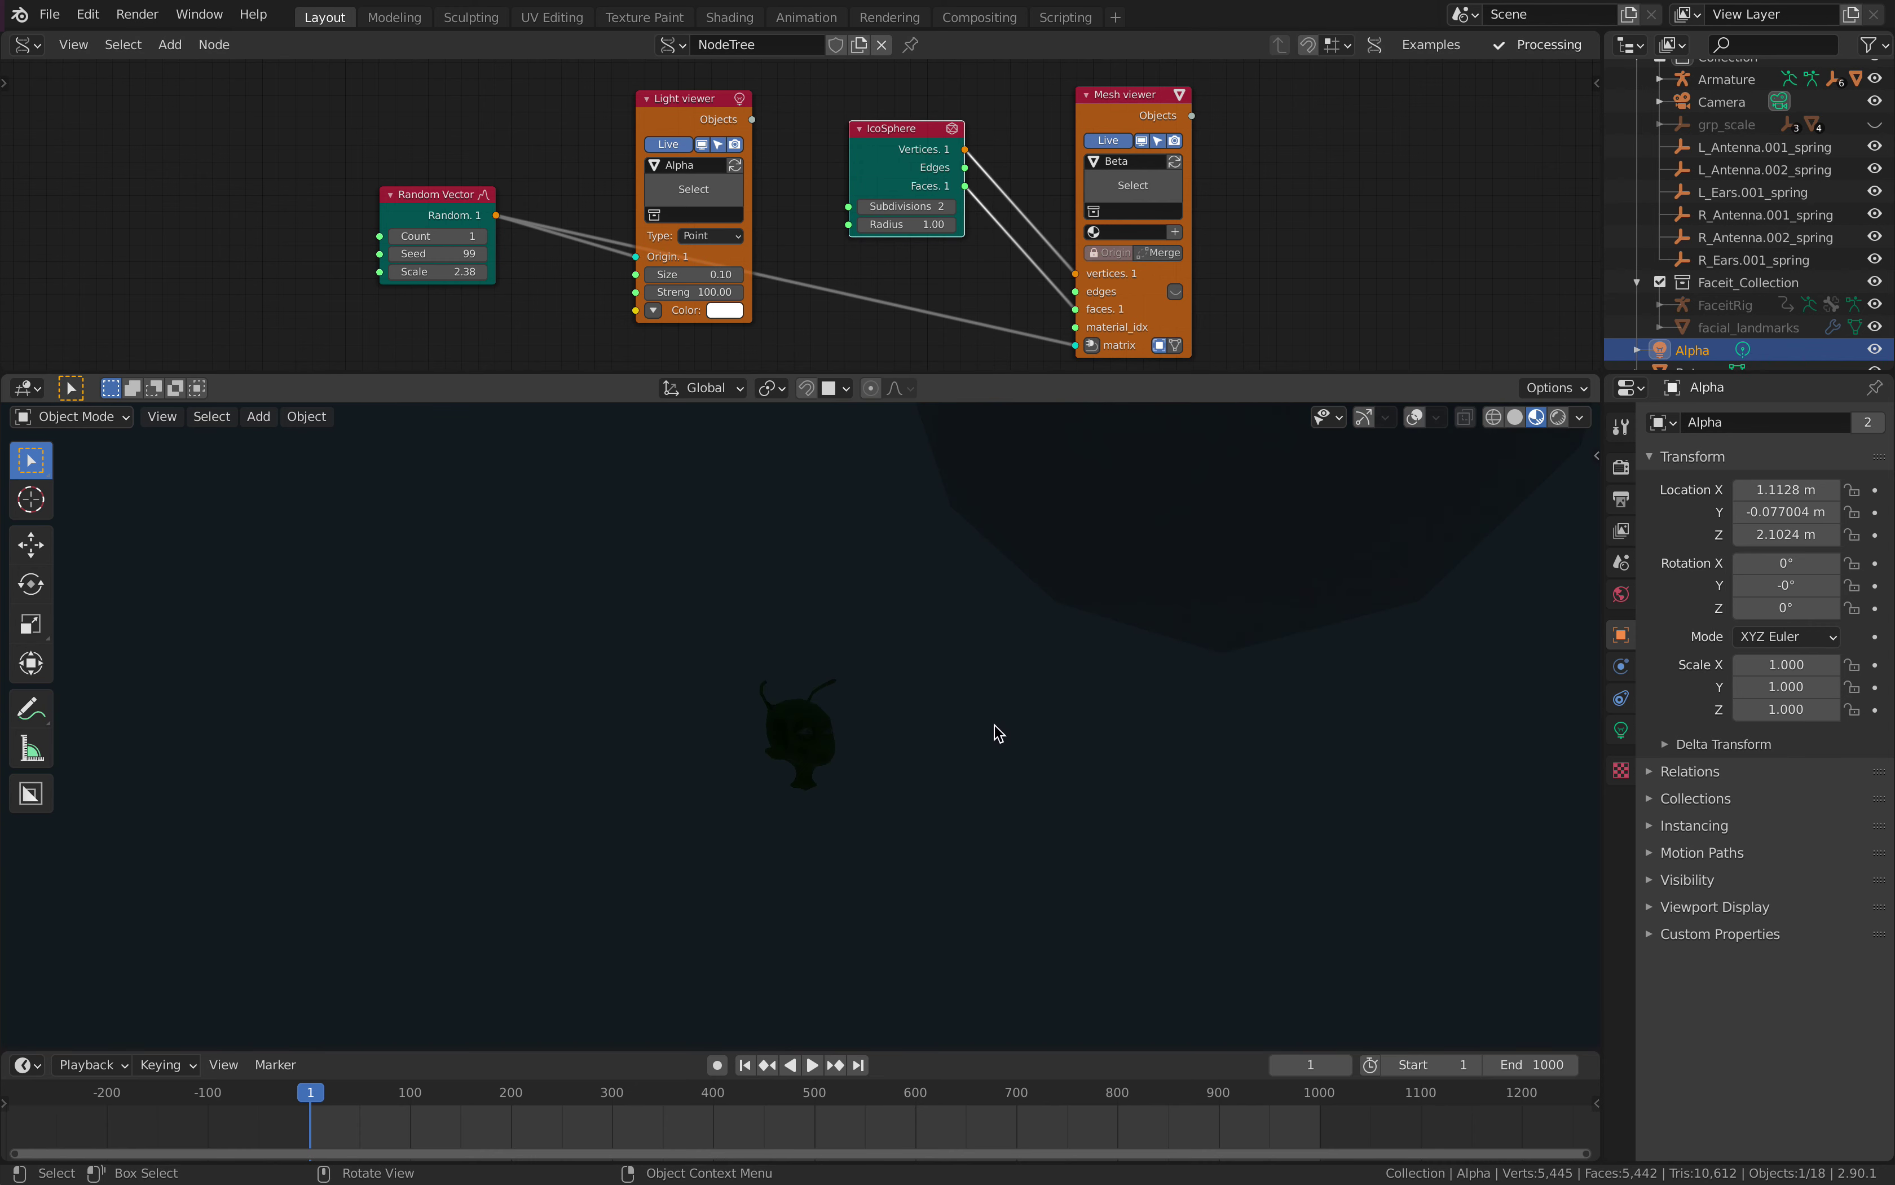
middle_click_drag(1029, 562, 932, 541)
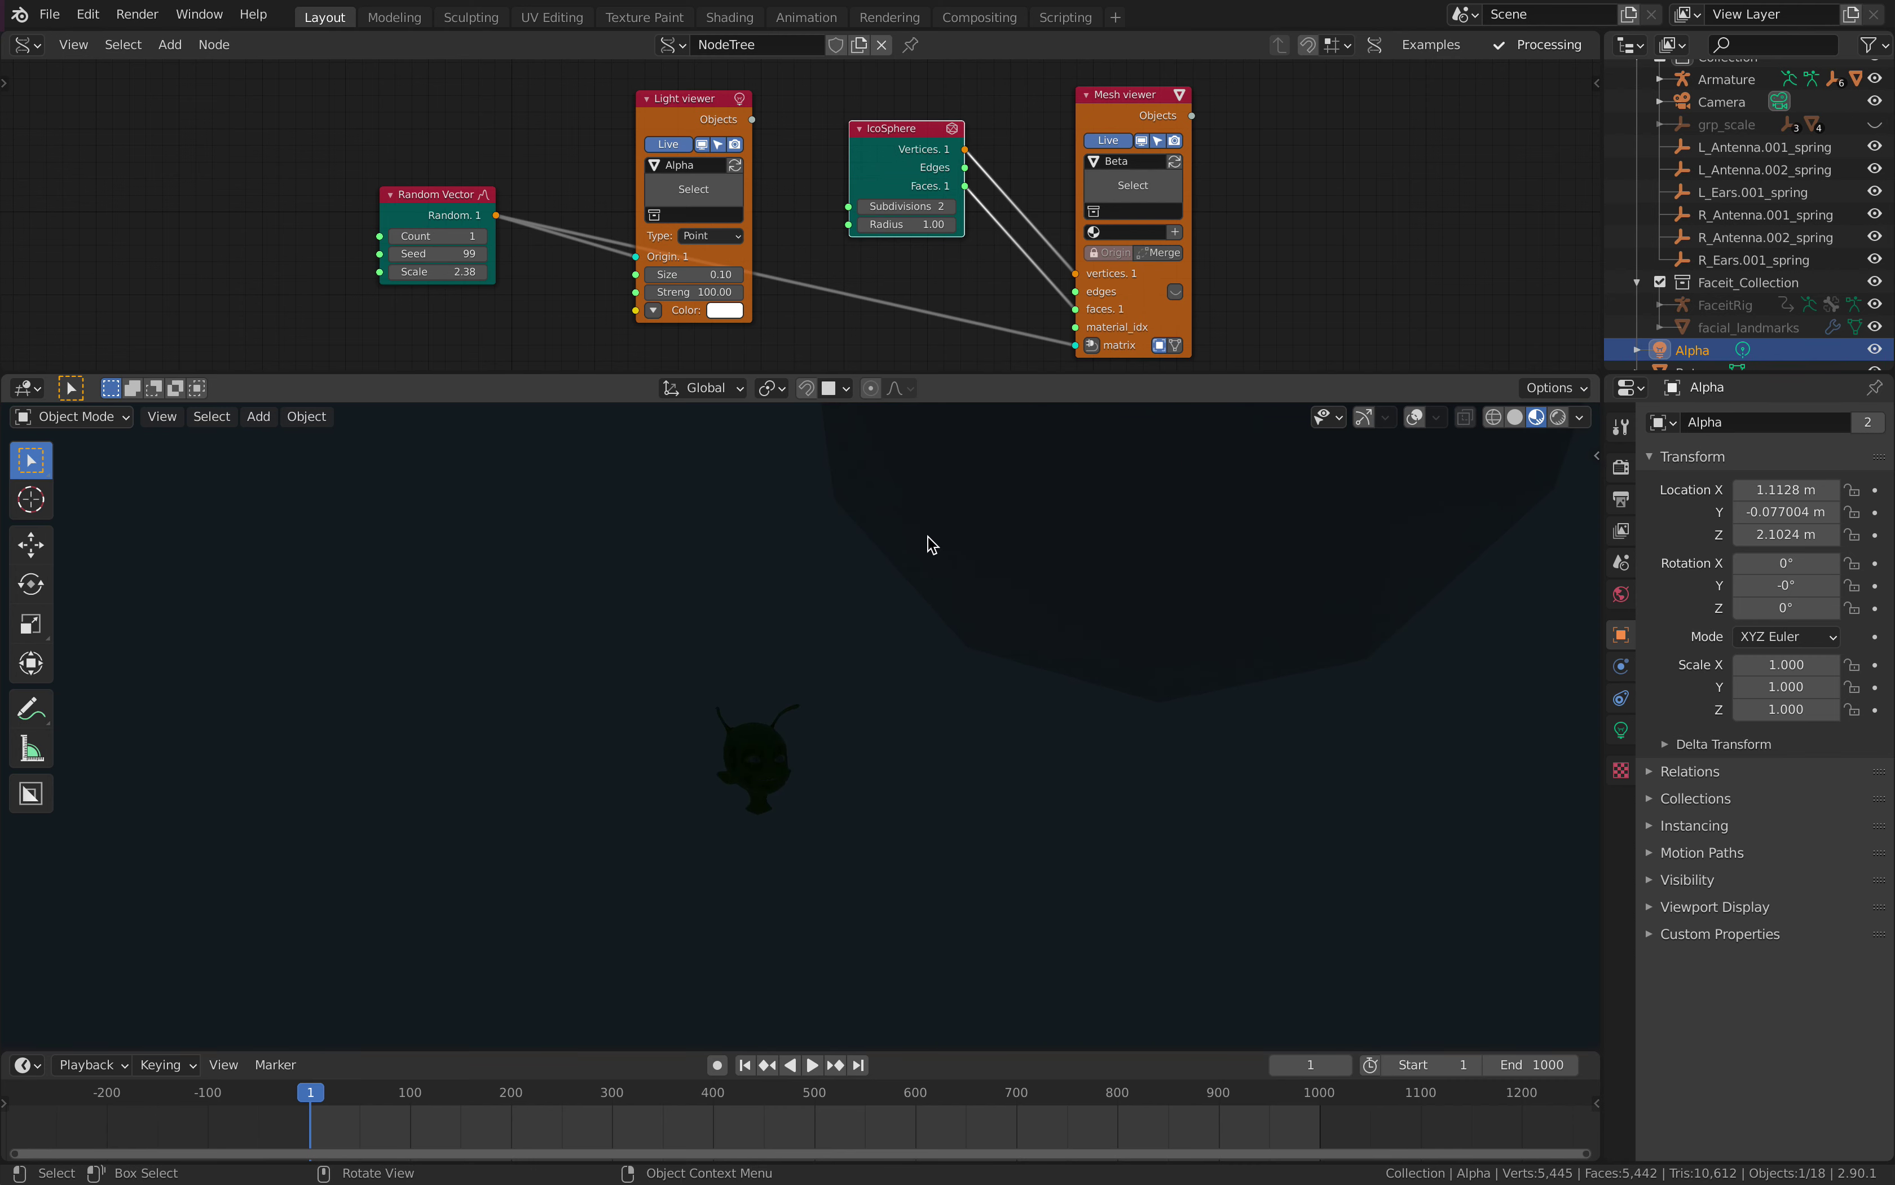
- Set the Random Vector's scale to 1.00 and reduce the IcoSphere's radius to 0.01
left_click(470, 272)
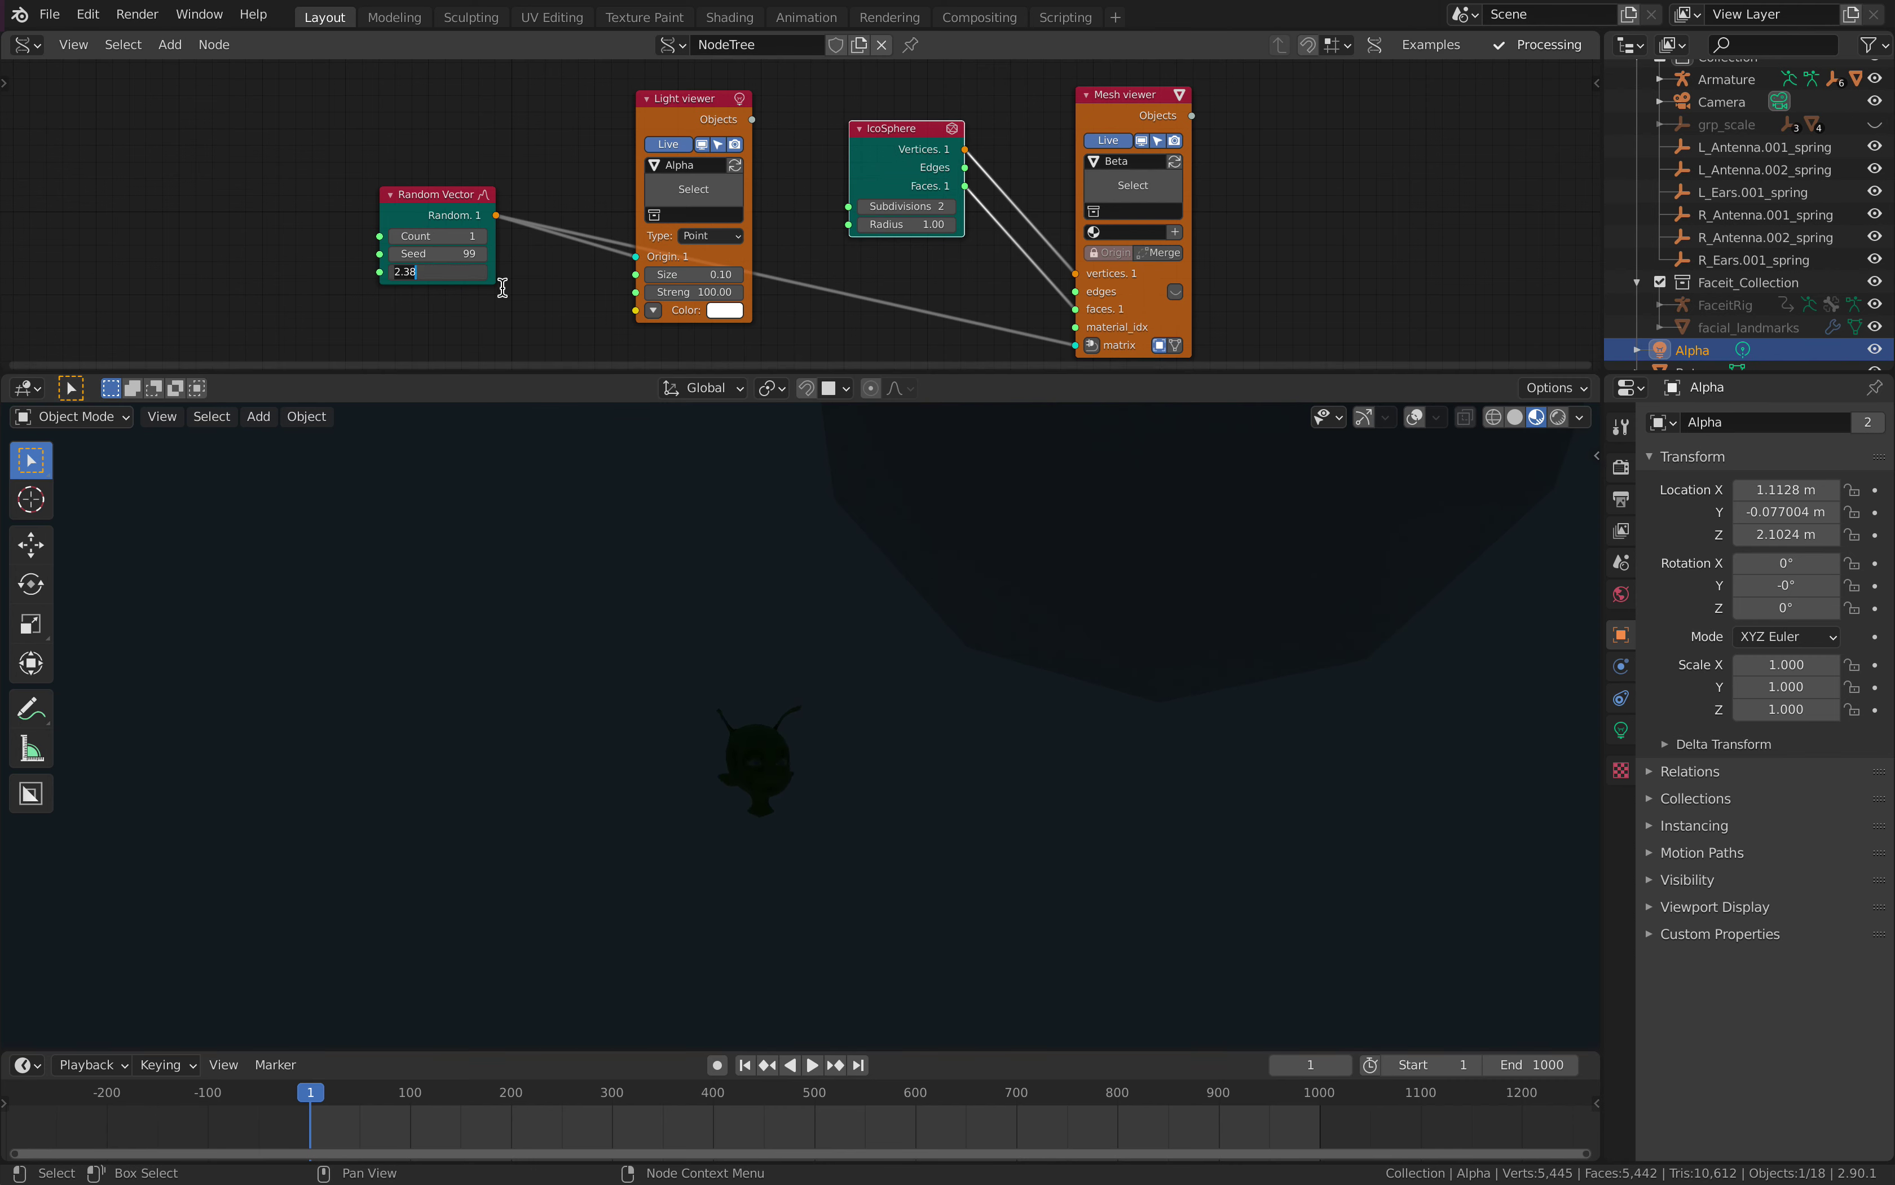
type("1")
key("Return")
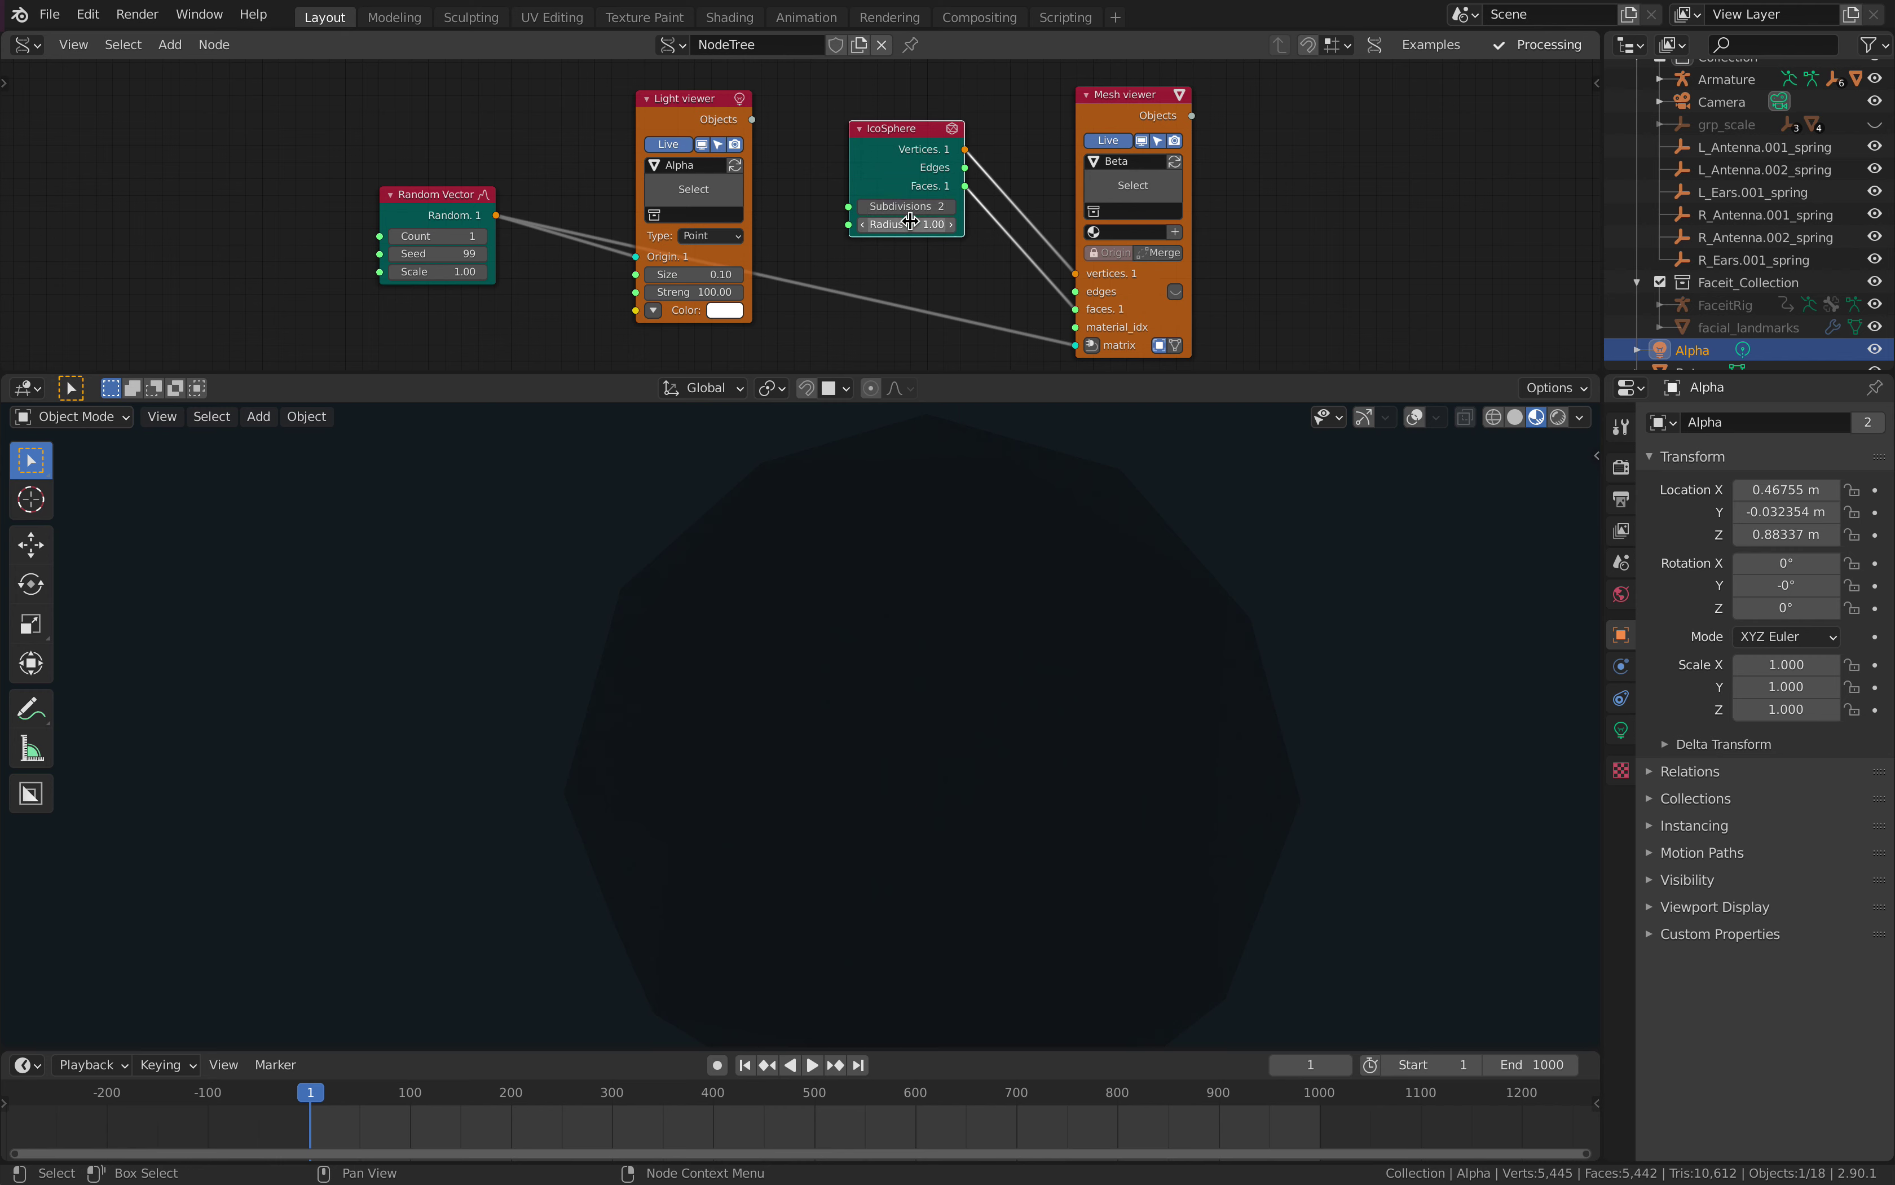
mouse_move(909, 224)
left_mouse_down()
mouse_move(861, 224)
mouse_move(897, 224)
left_mouse_up()
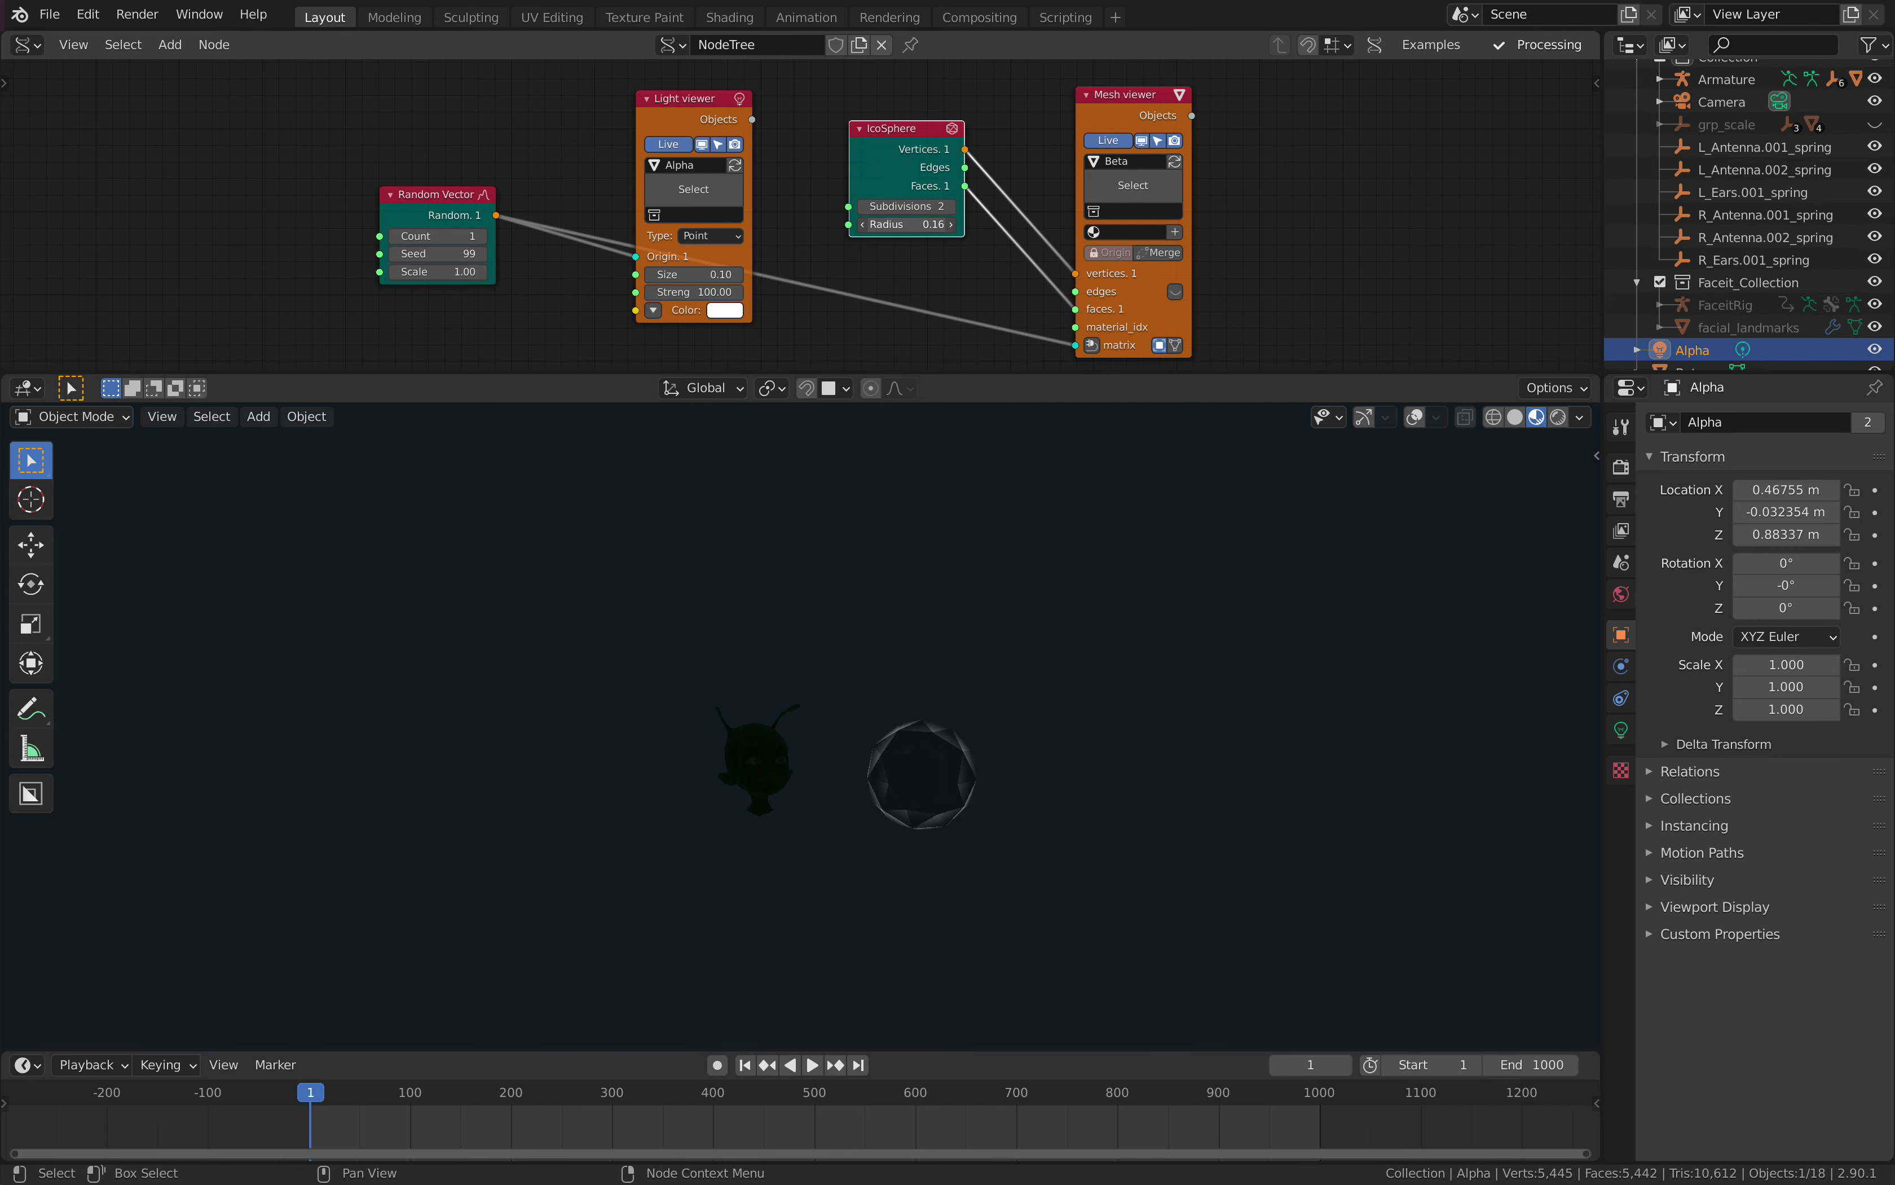
scroll(1028, 655, "up", 4)
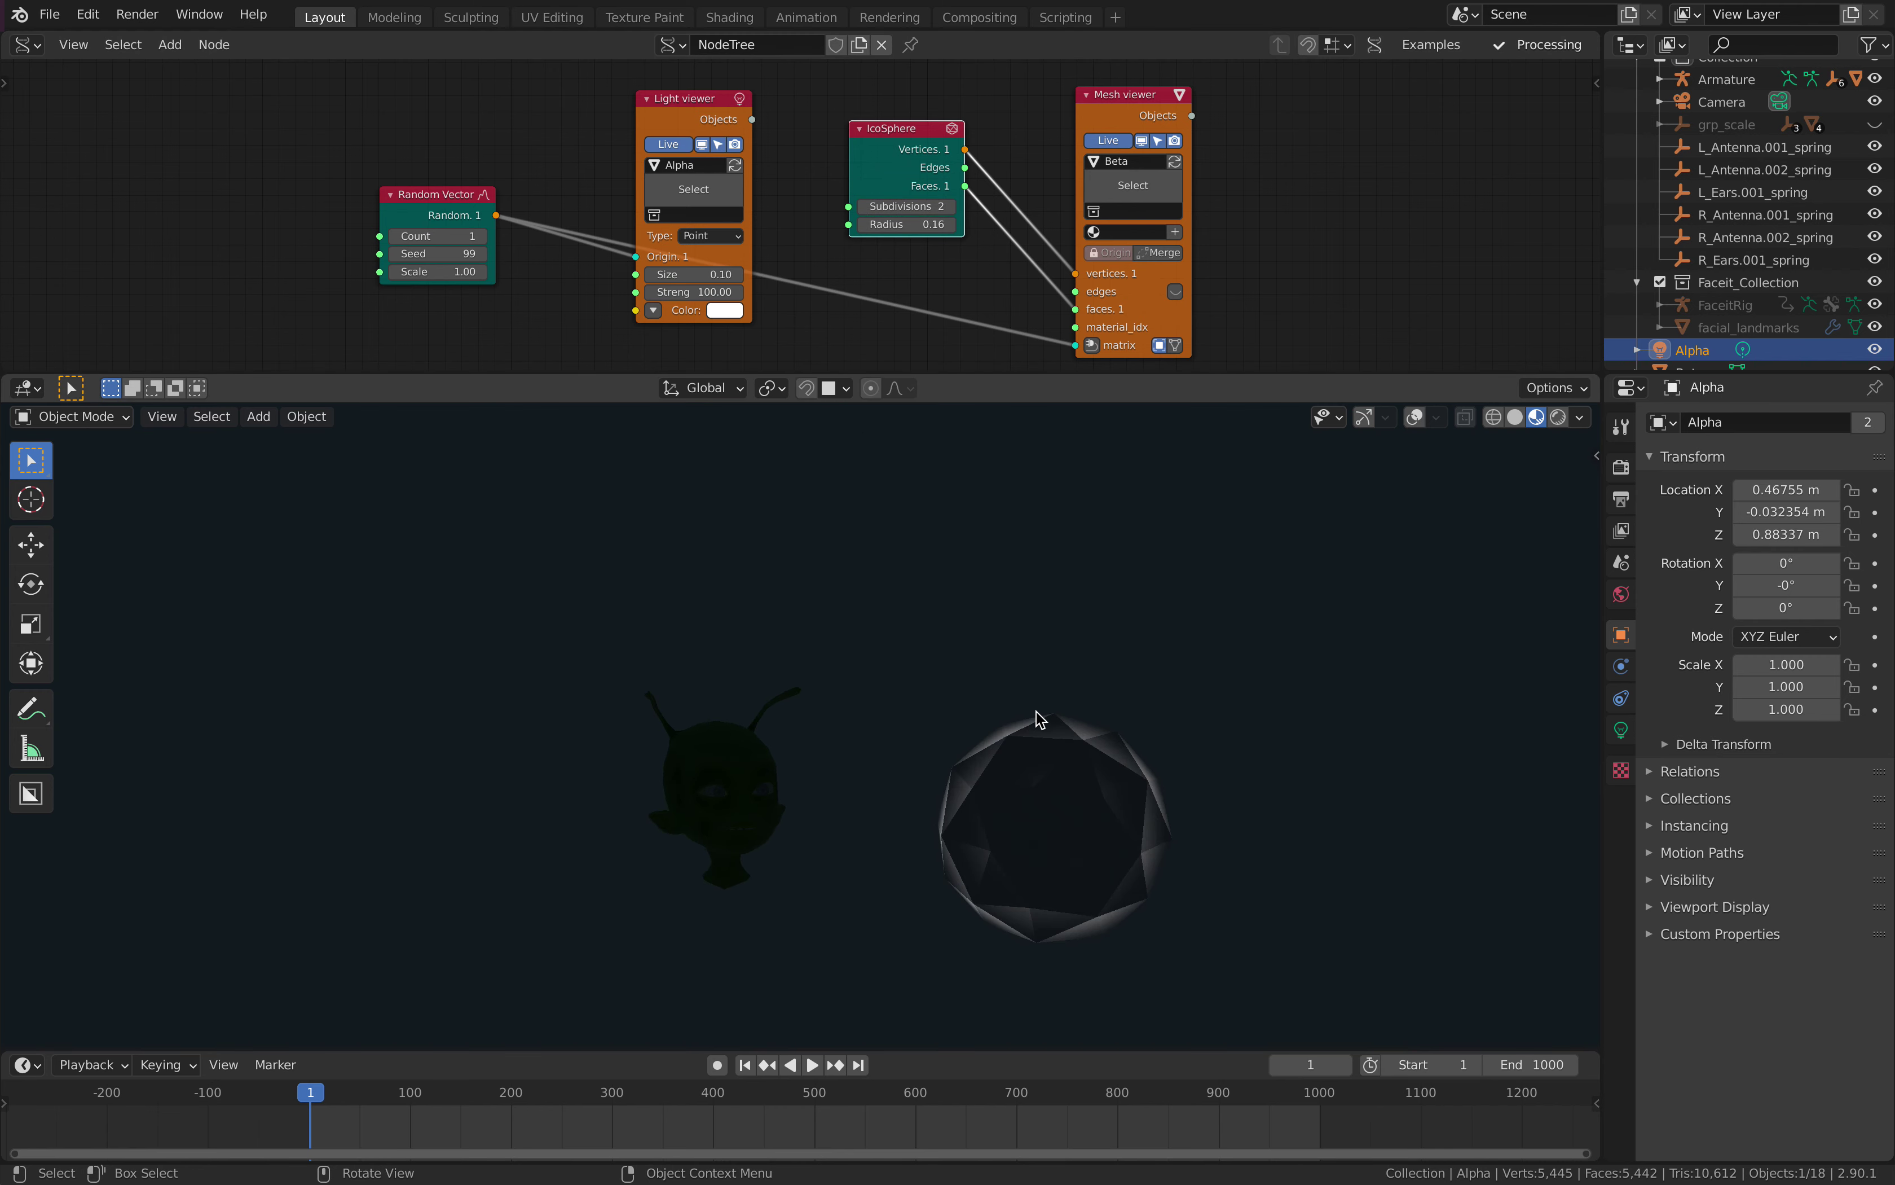
left_click_drag(909, 224, 873, 224, "shift")
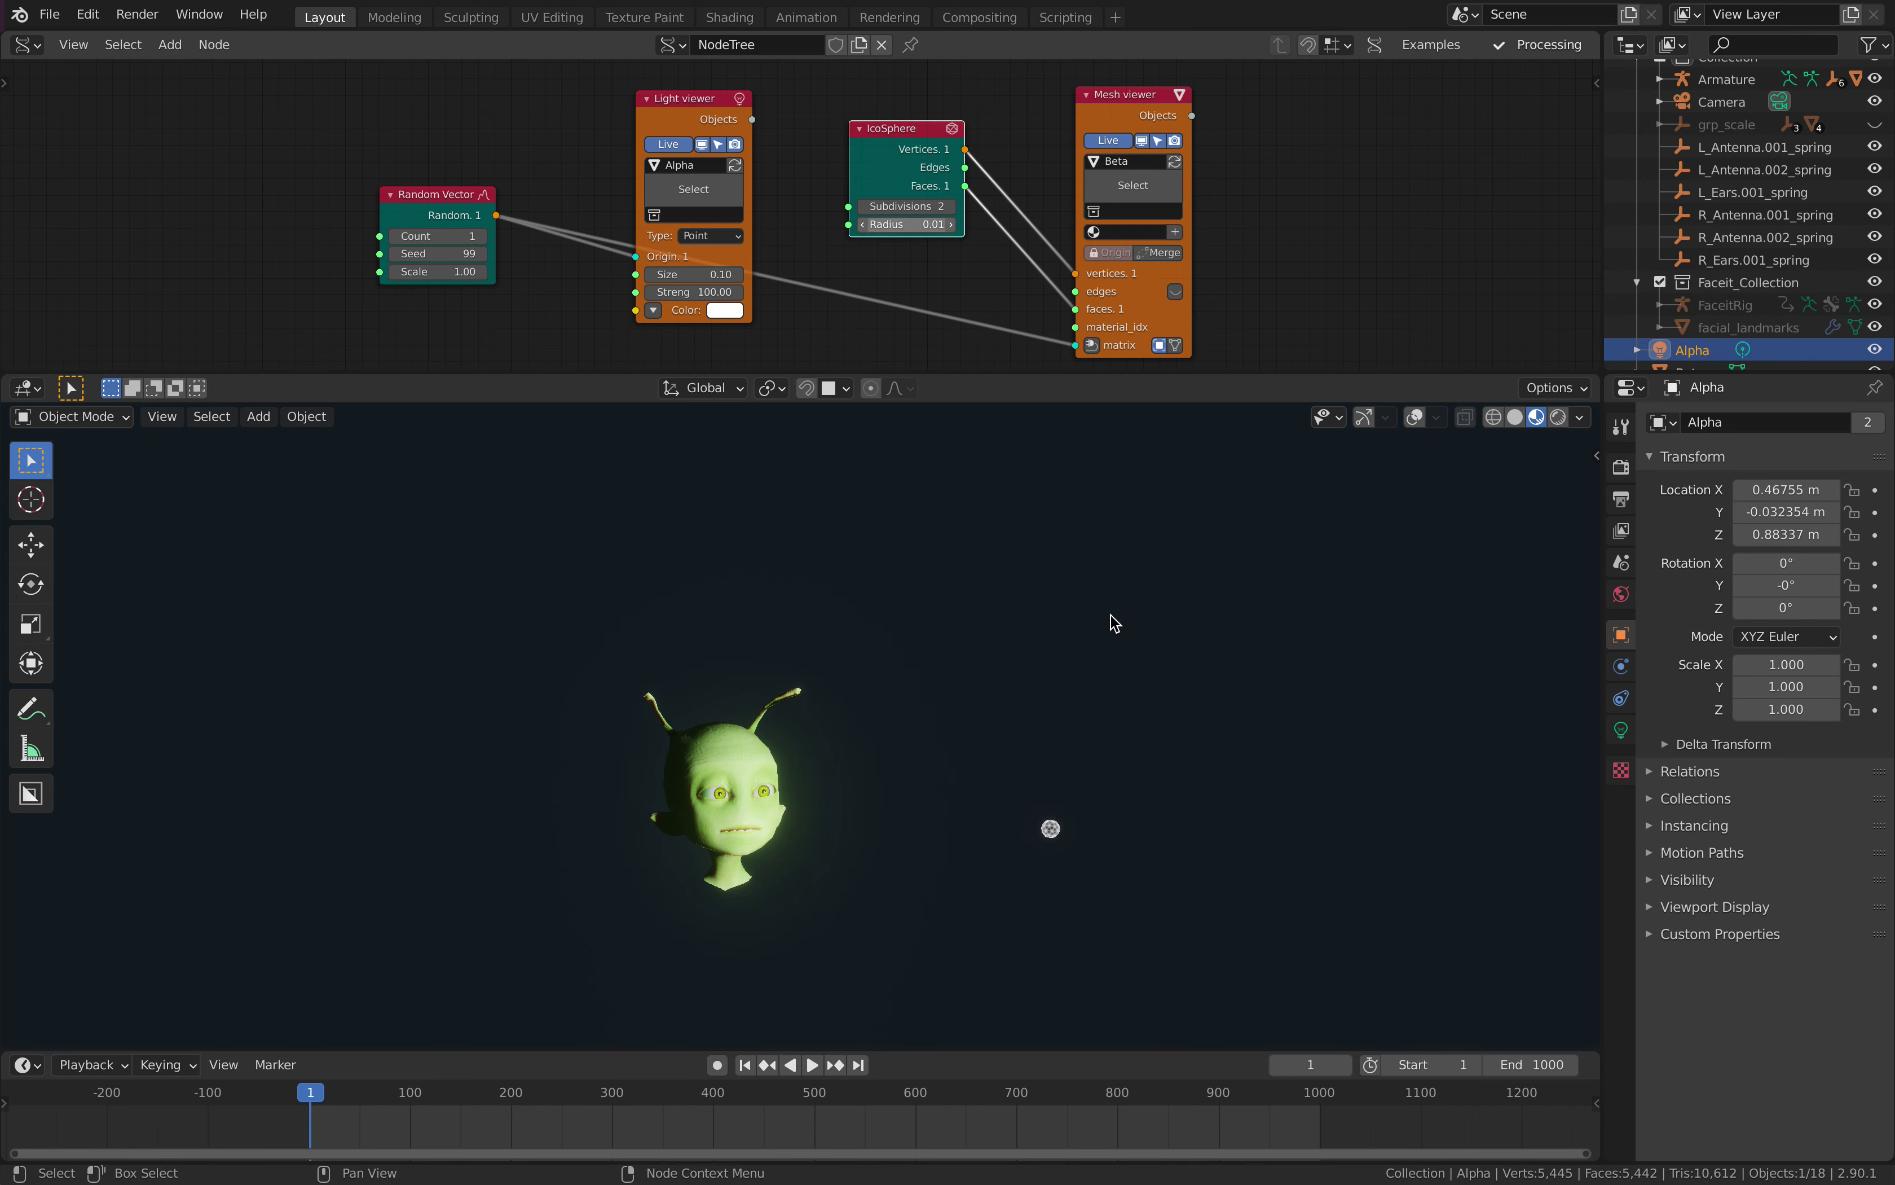
- Select the Beta mesh object and give it a new material
left_click(1621, 731)
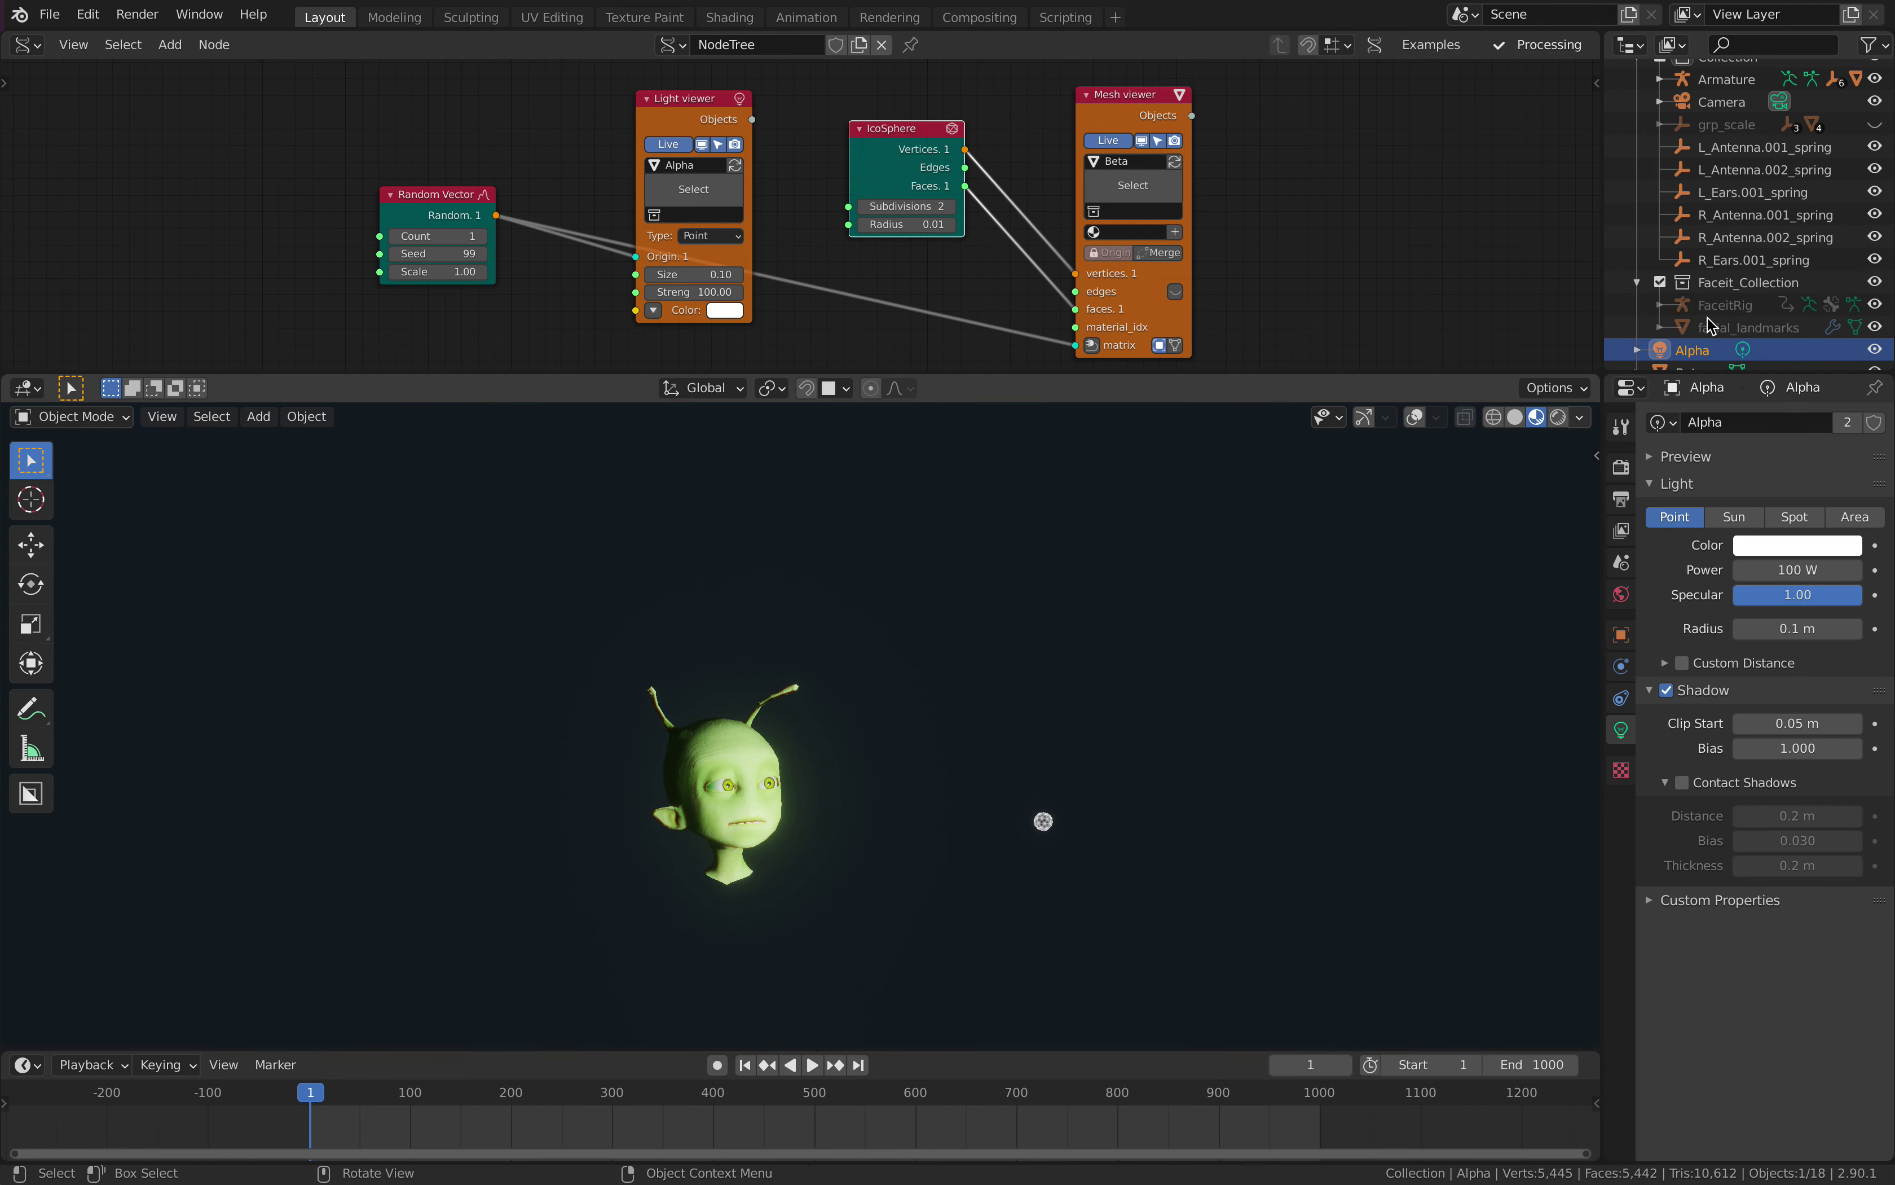
scroll(1711, 325, "down", 1)
left_click(1690, 349)
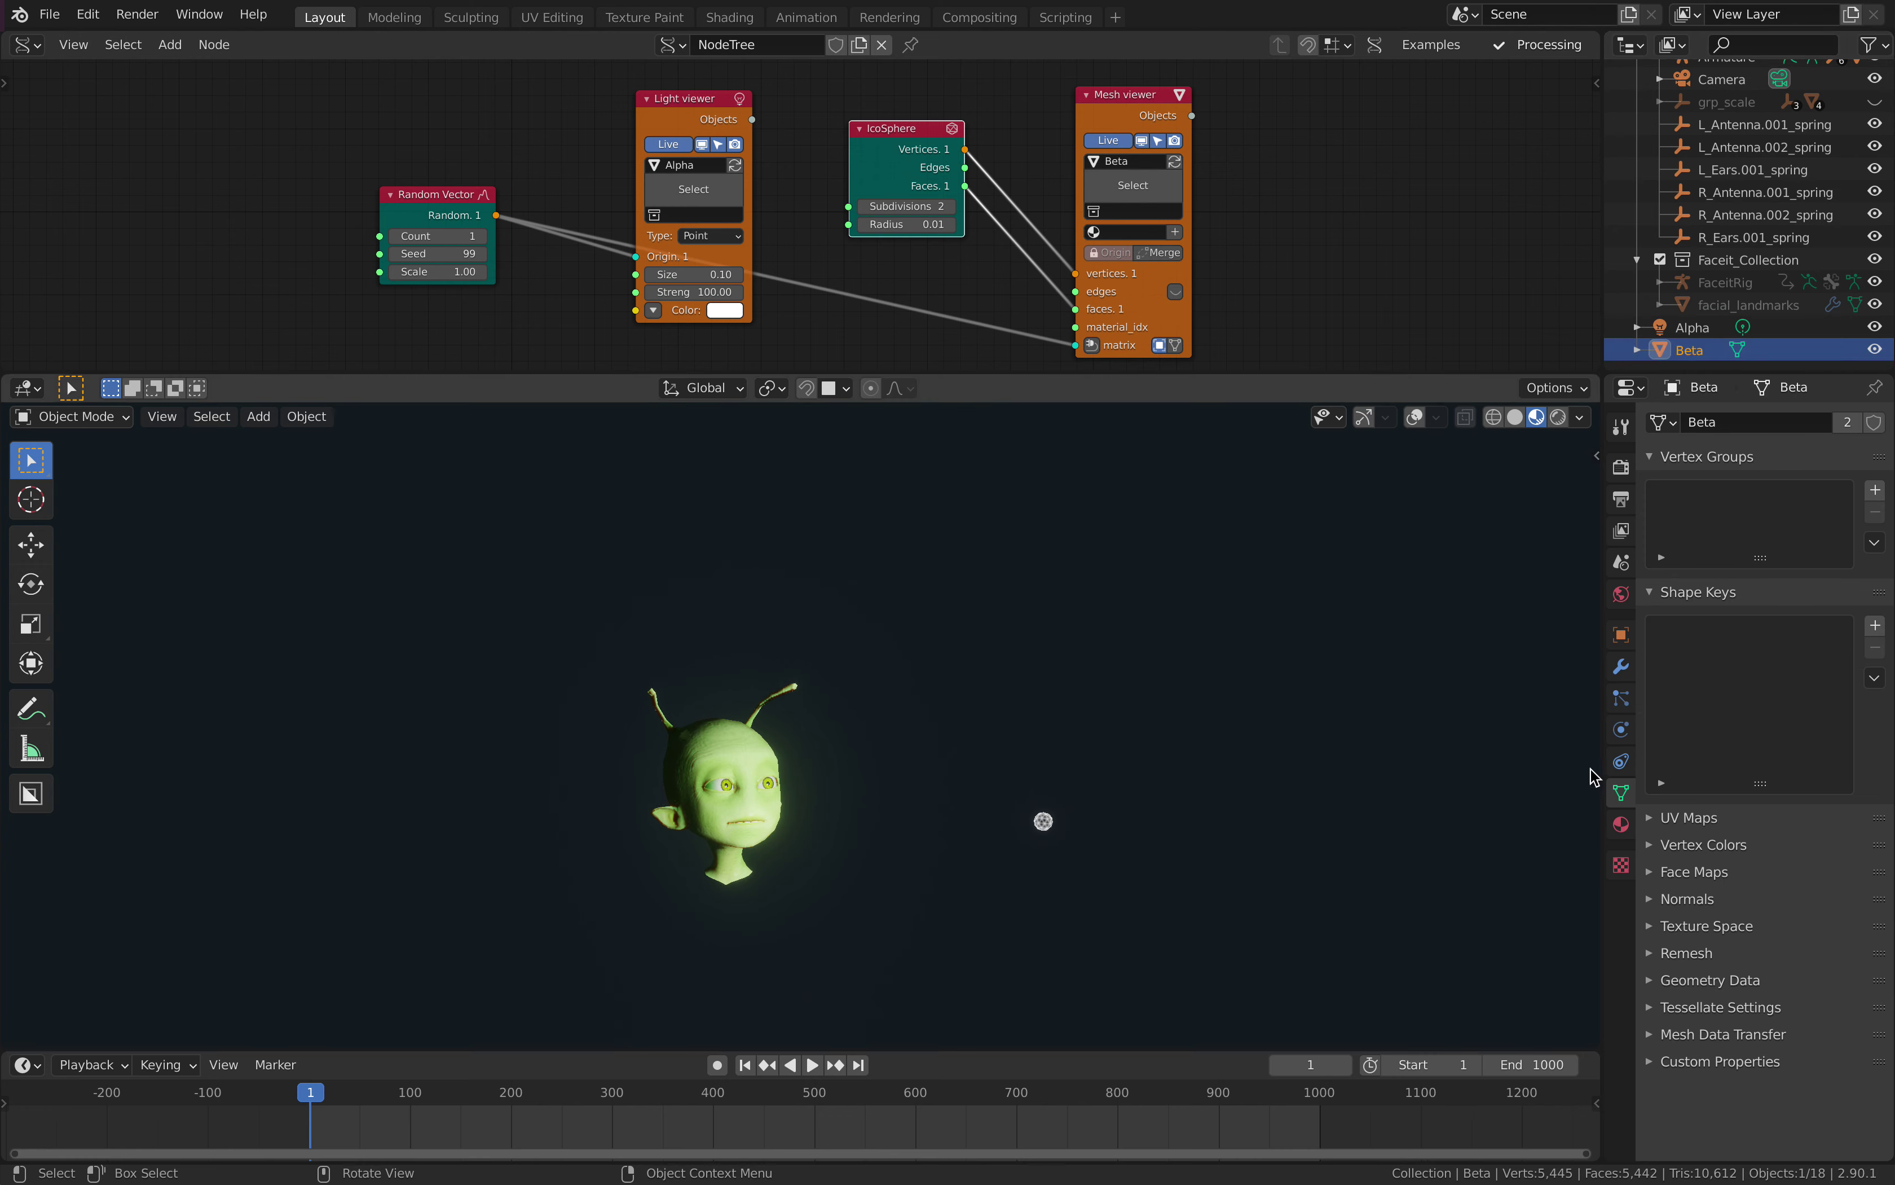
left_click(1621, 823)
left_click(1773, 518)
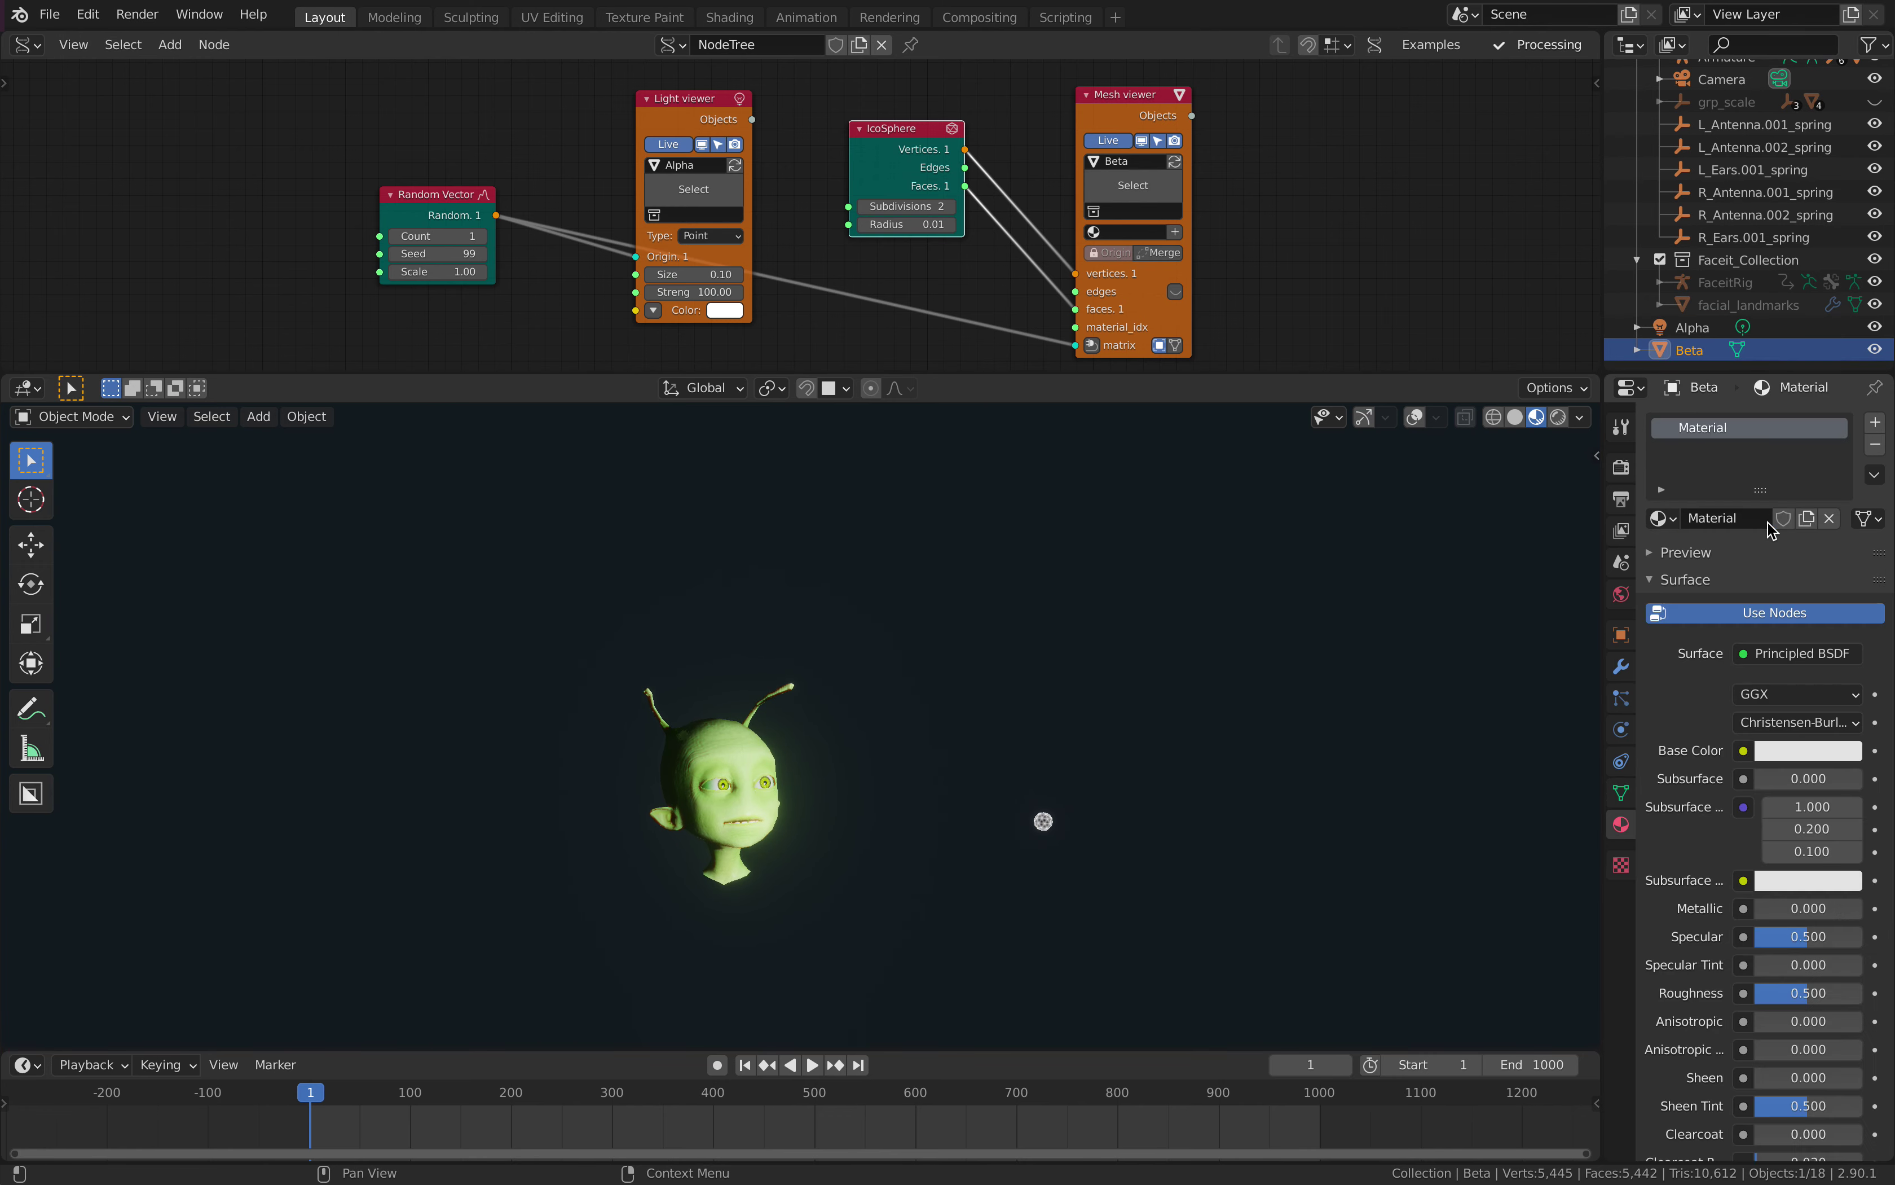
- Make the new material's emission colour white by setting its HSV value component to 1
scroll(1778, 987, "down", 8)
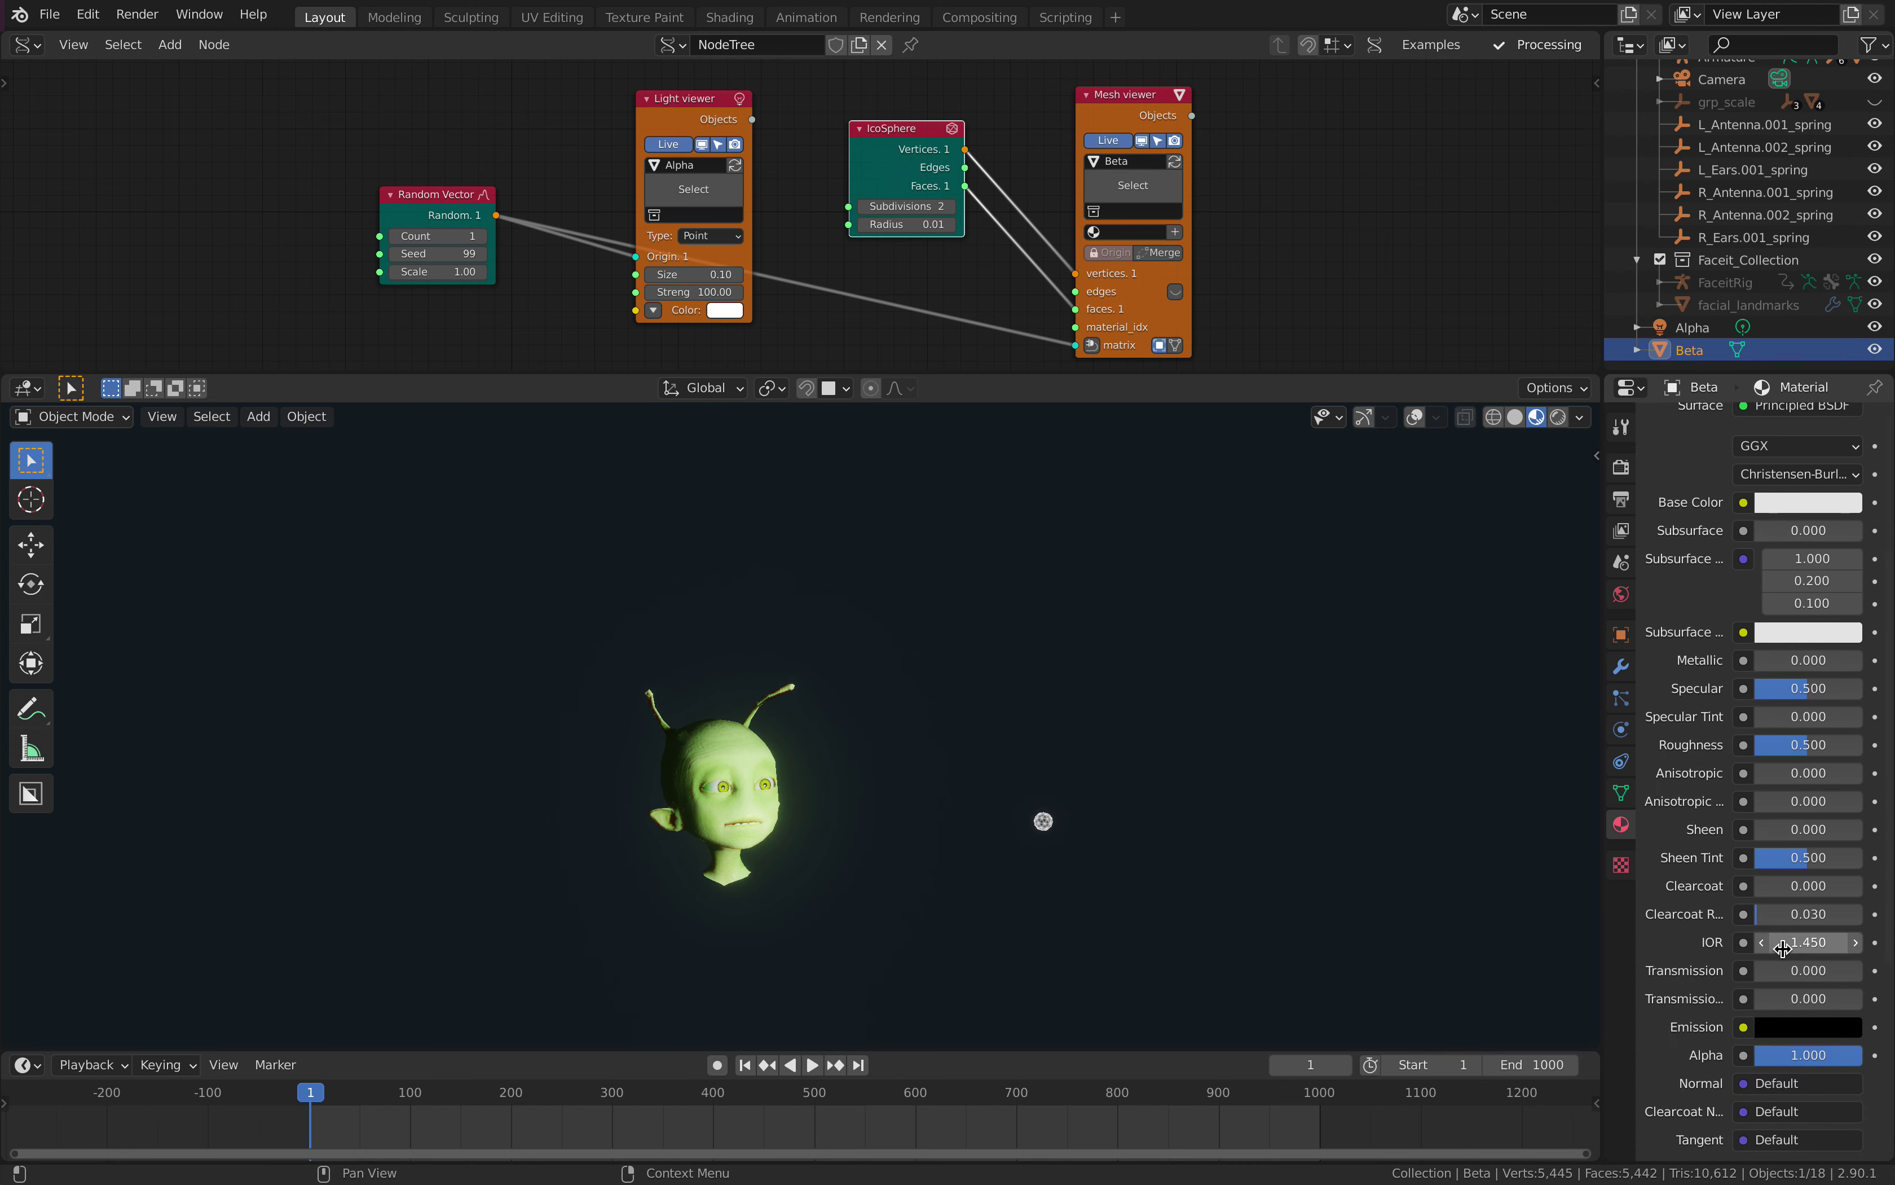
left_click(1788, 942)
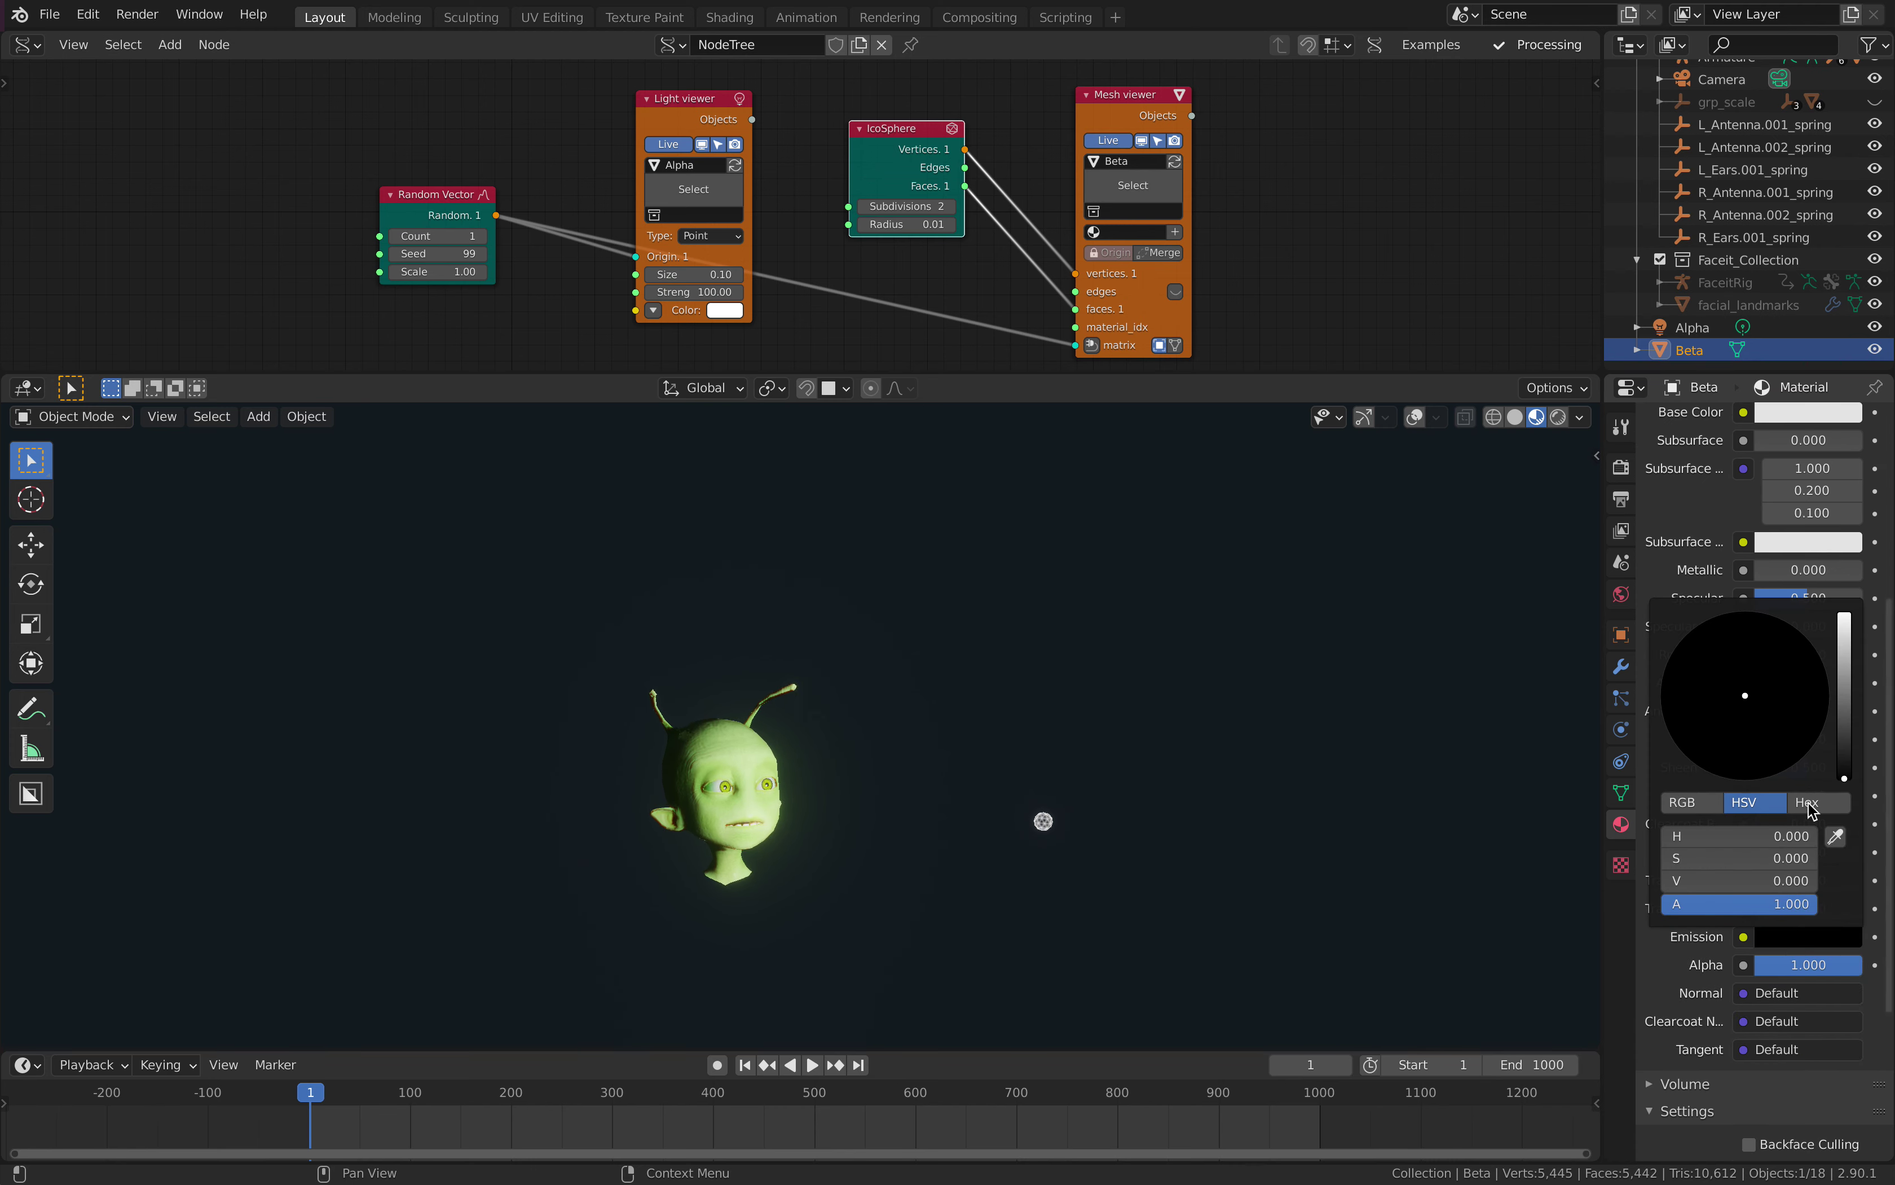
left_click(1755, 902)
left_click(1754, 881)
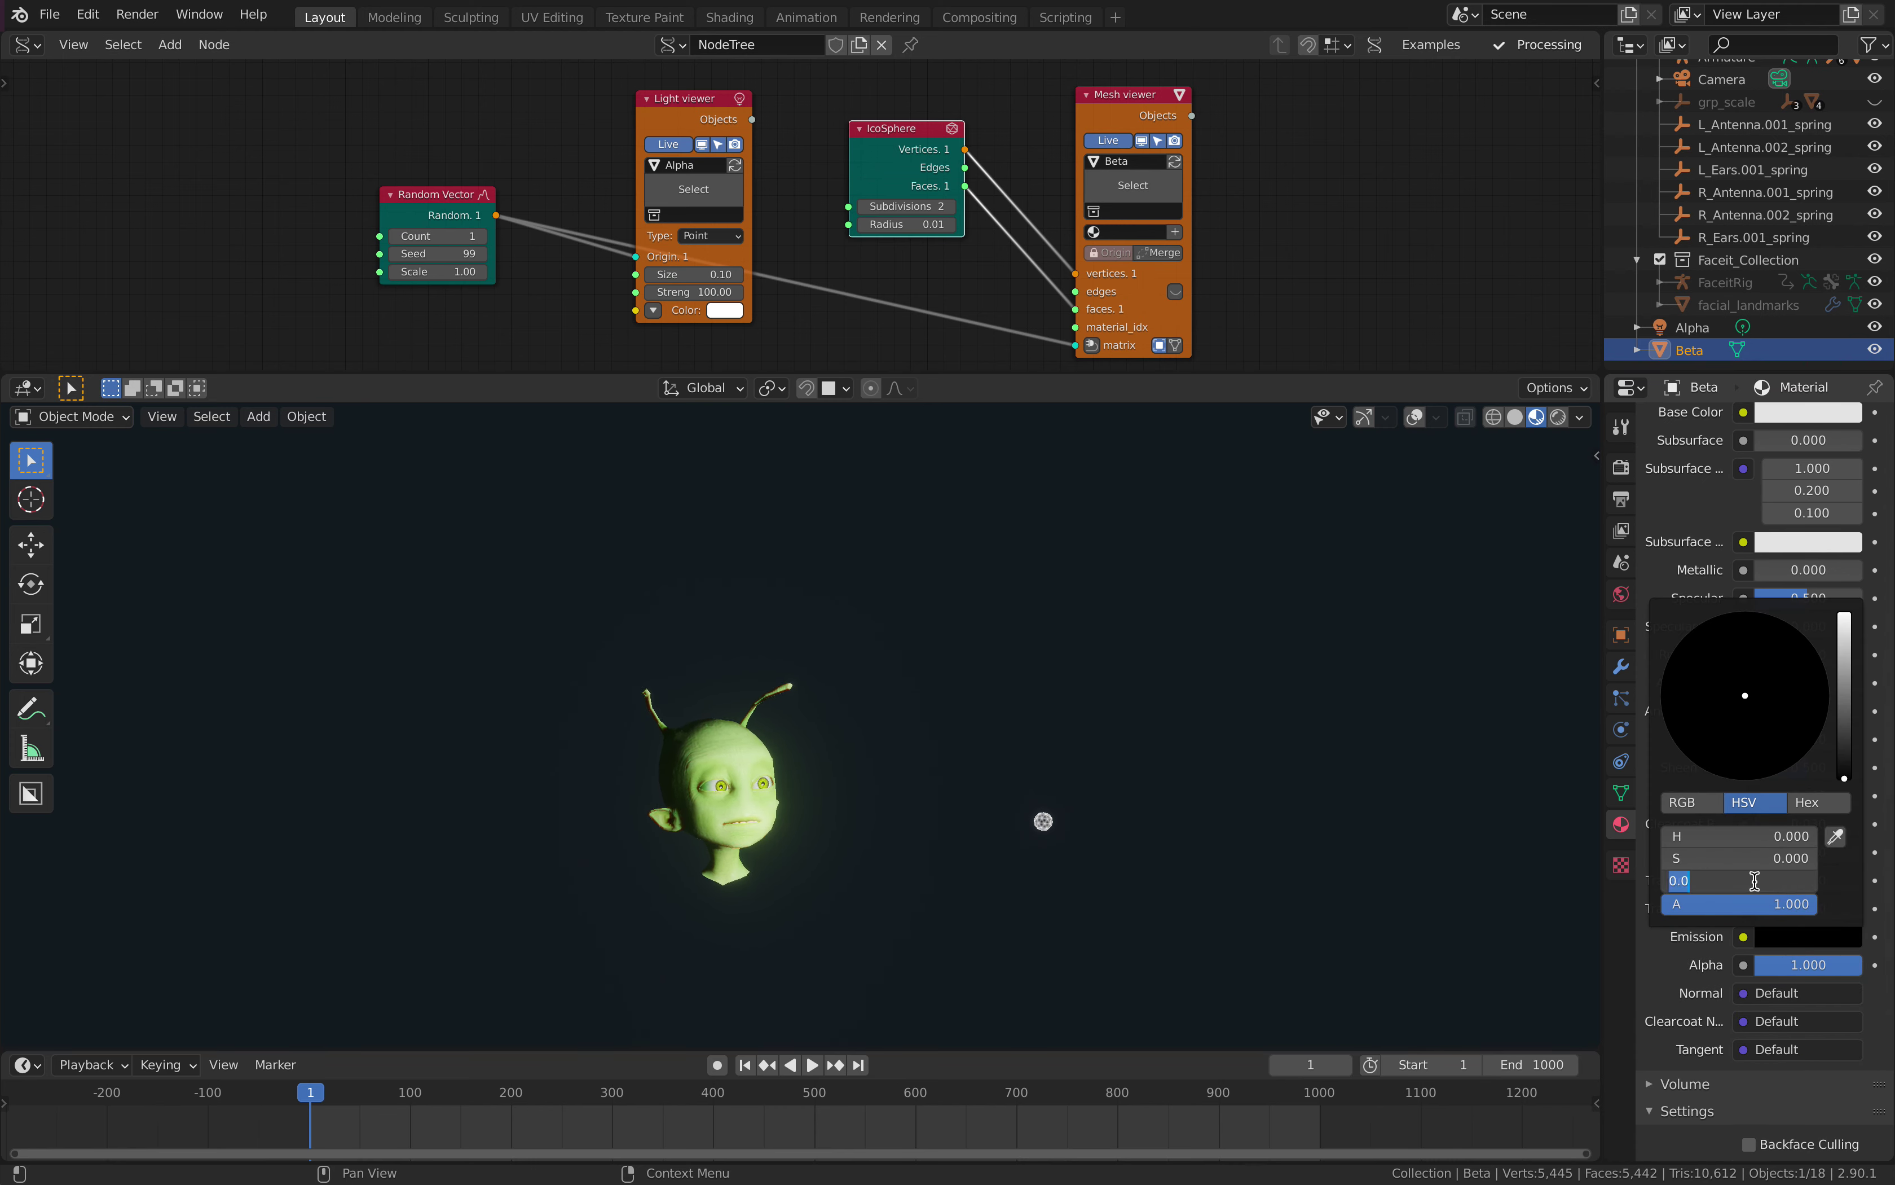
type("1.")
key("Return")
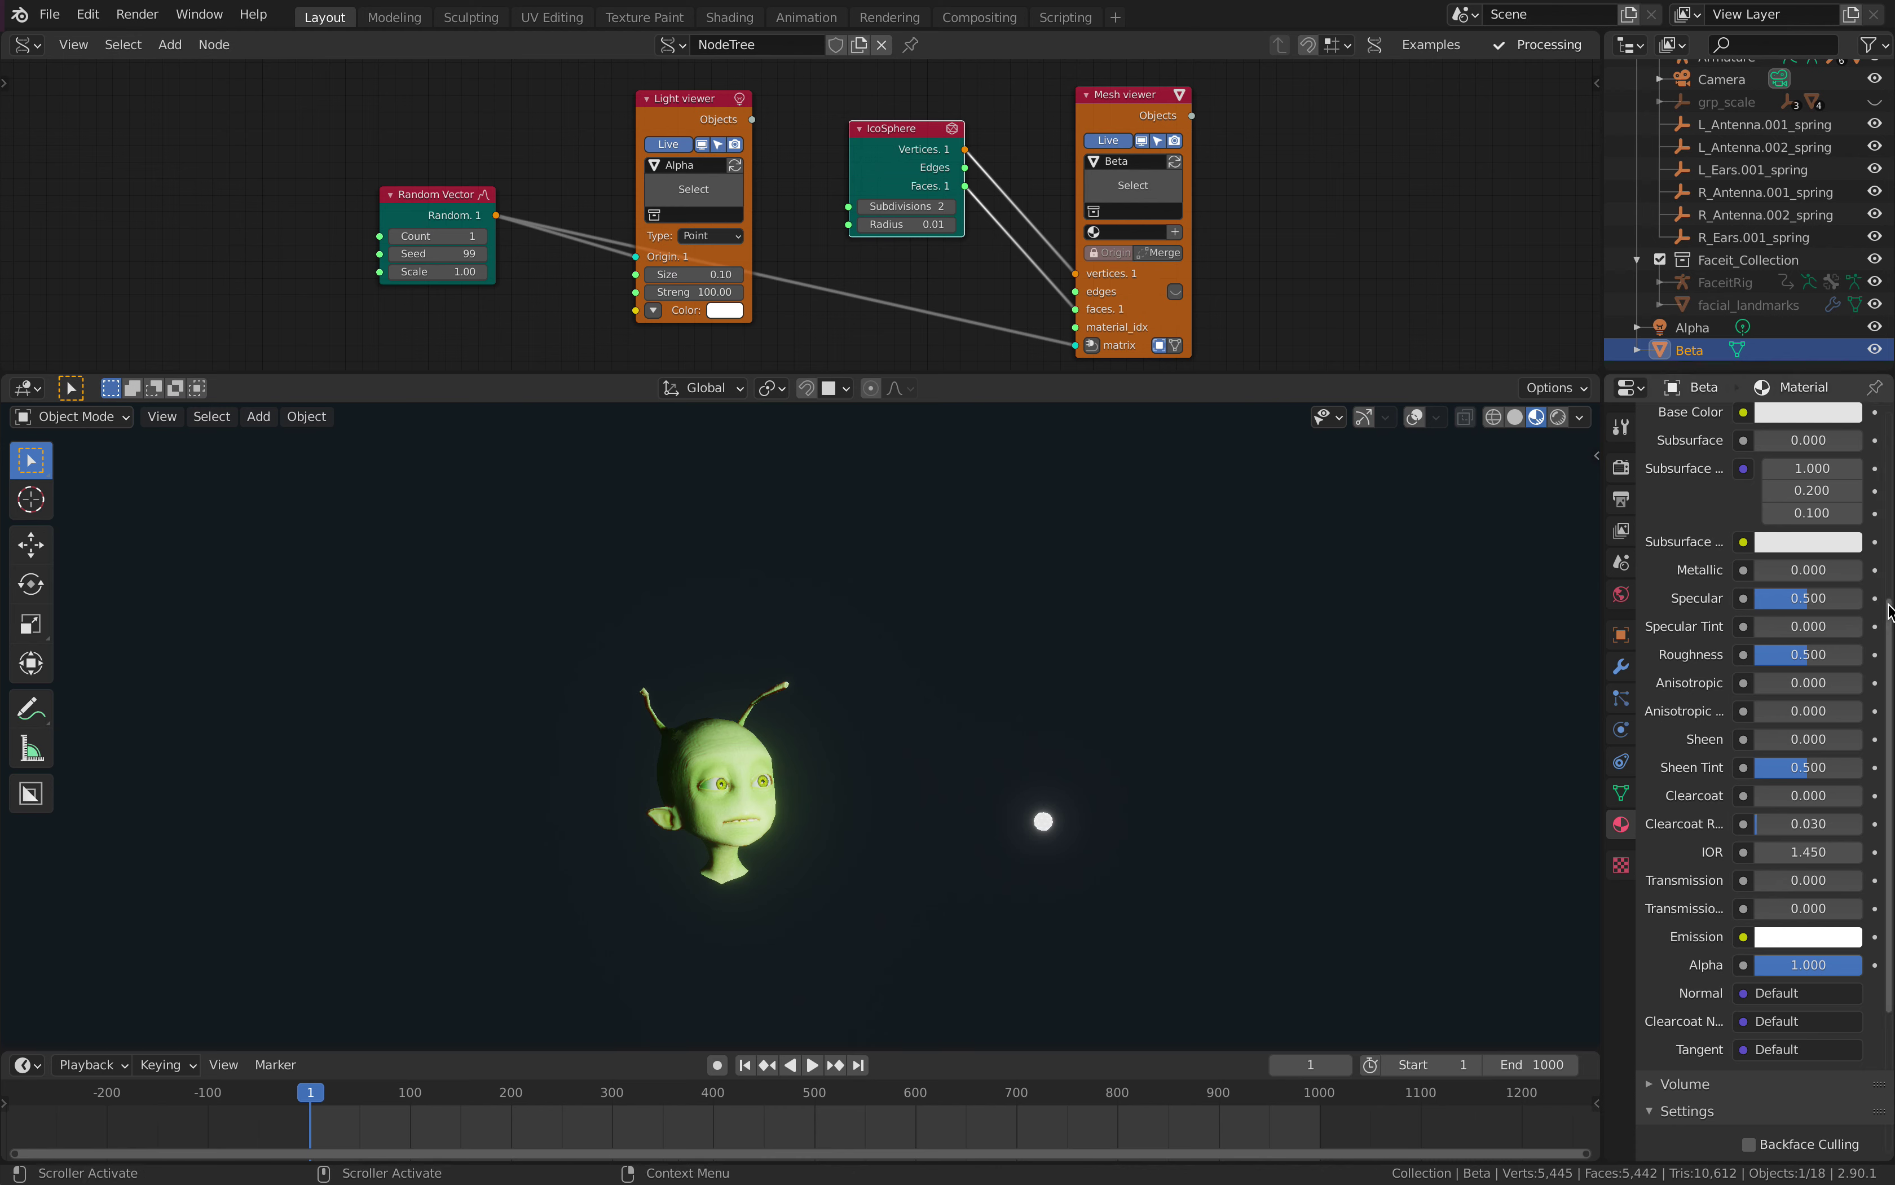
- Rename the Beta object's material to Glow
scroll(1889, 609, "up", 10)
type("Glow")
key("Return")
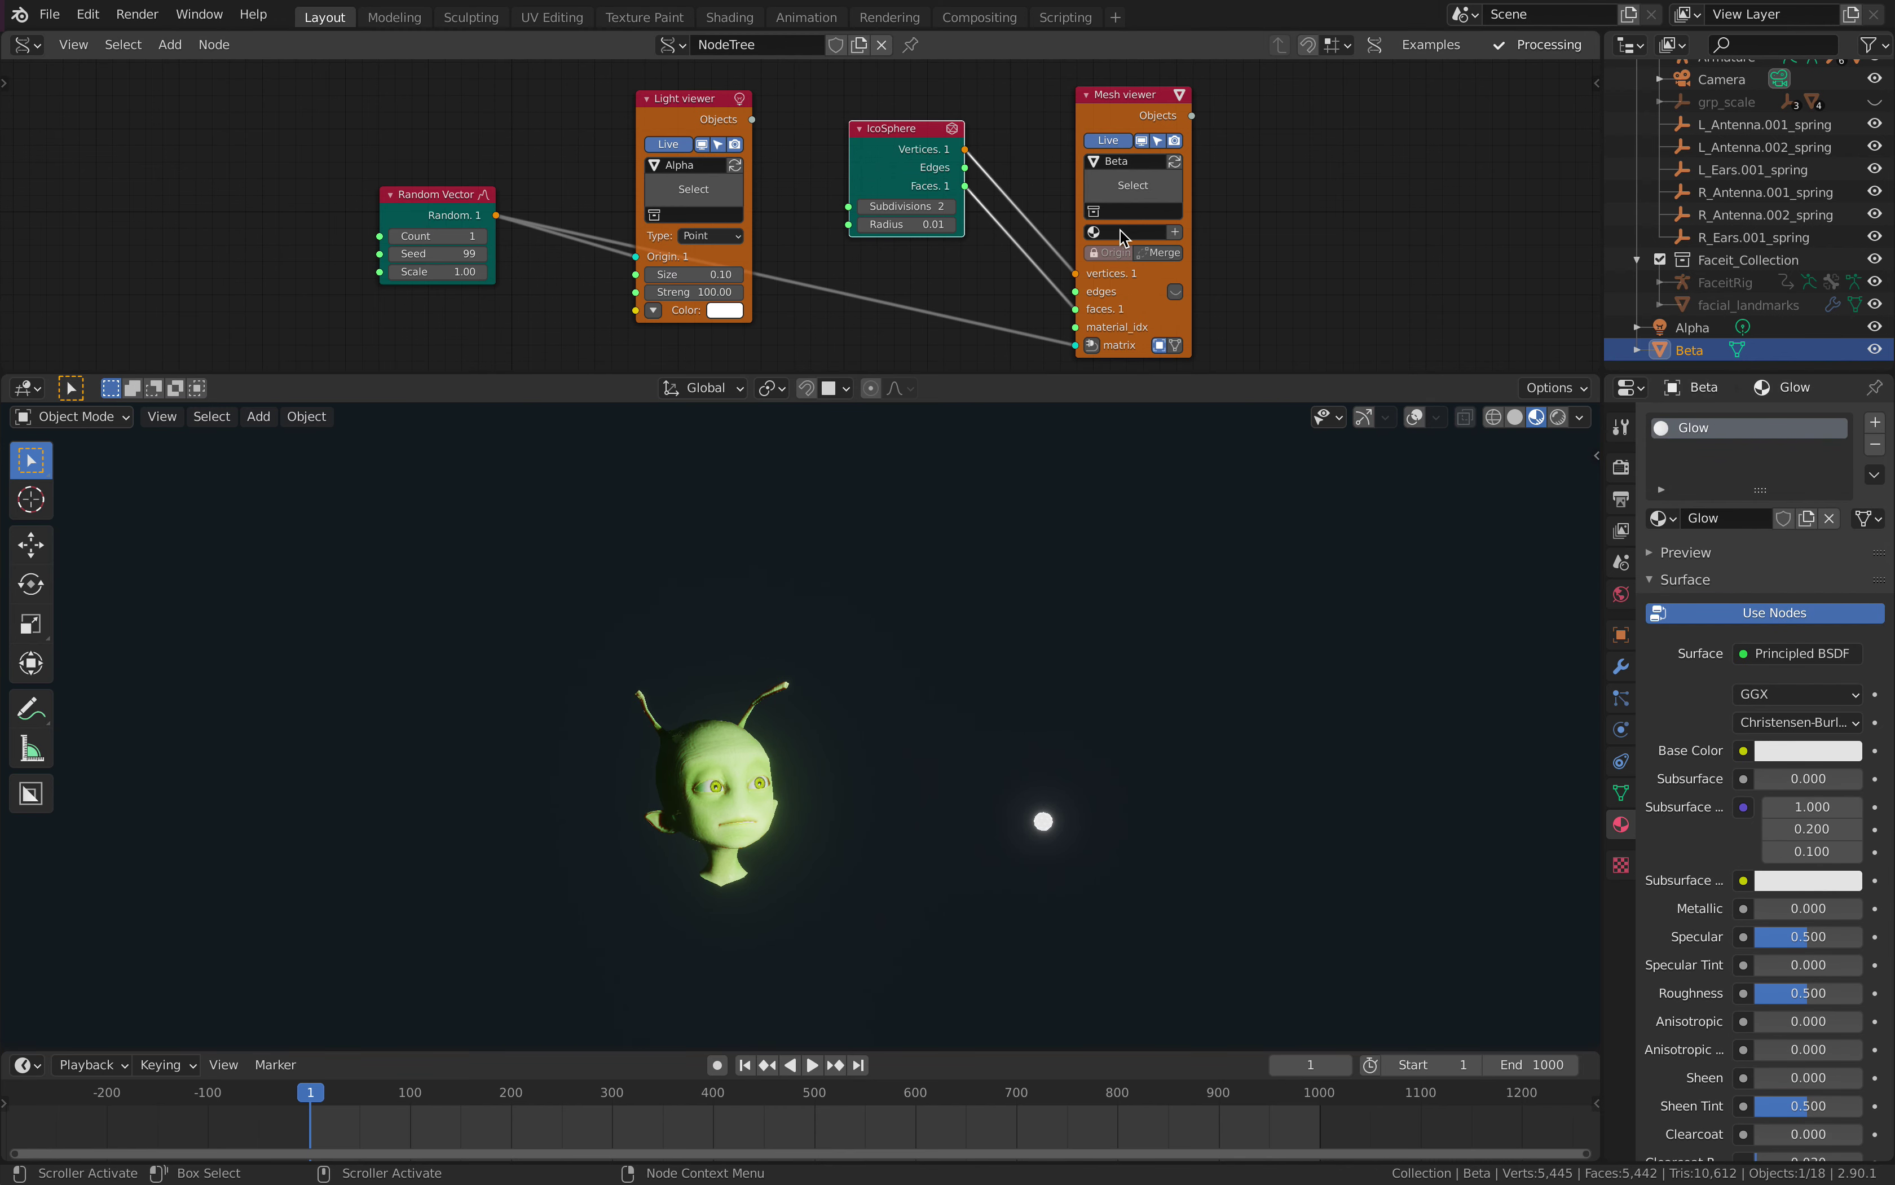
- Assign the Glow material in the Mesh viewer node
left_click(1128, 232)
left_click(1133, 274)
key("shift+g")
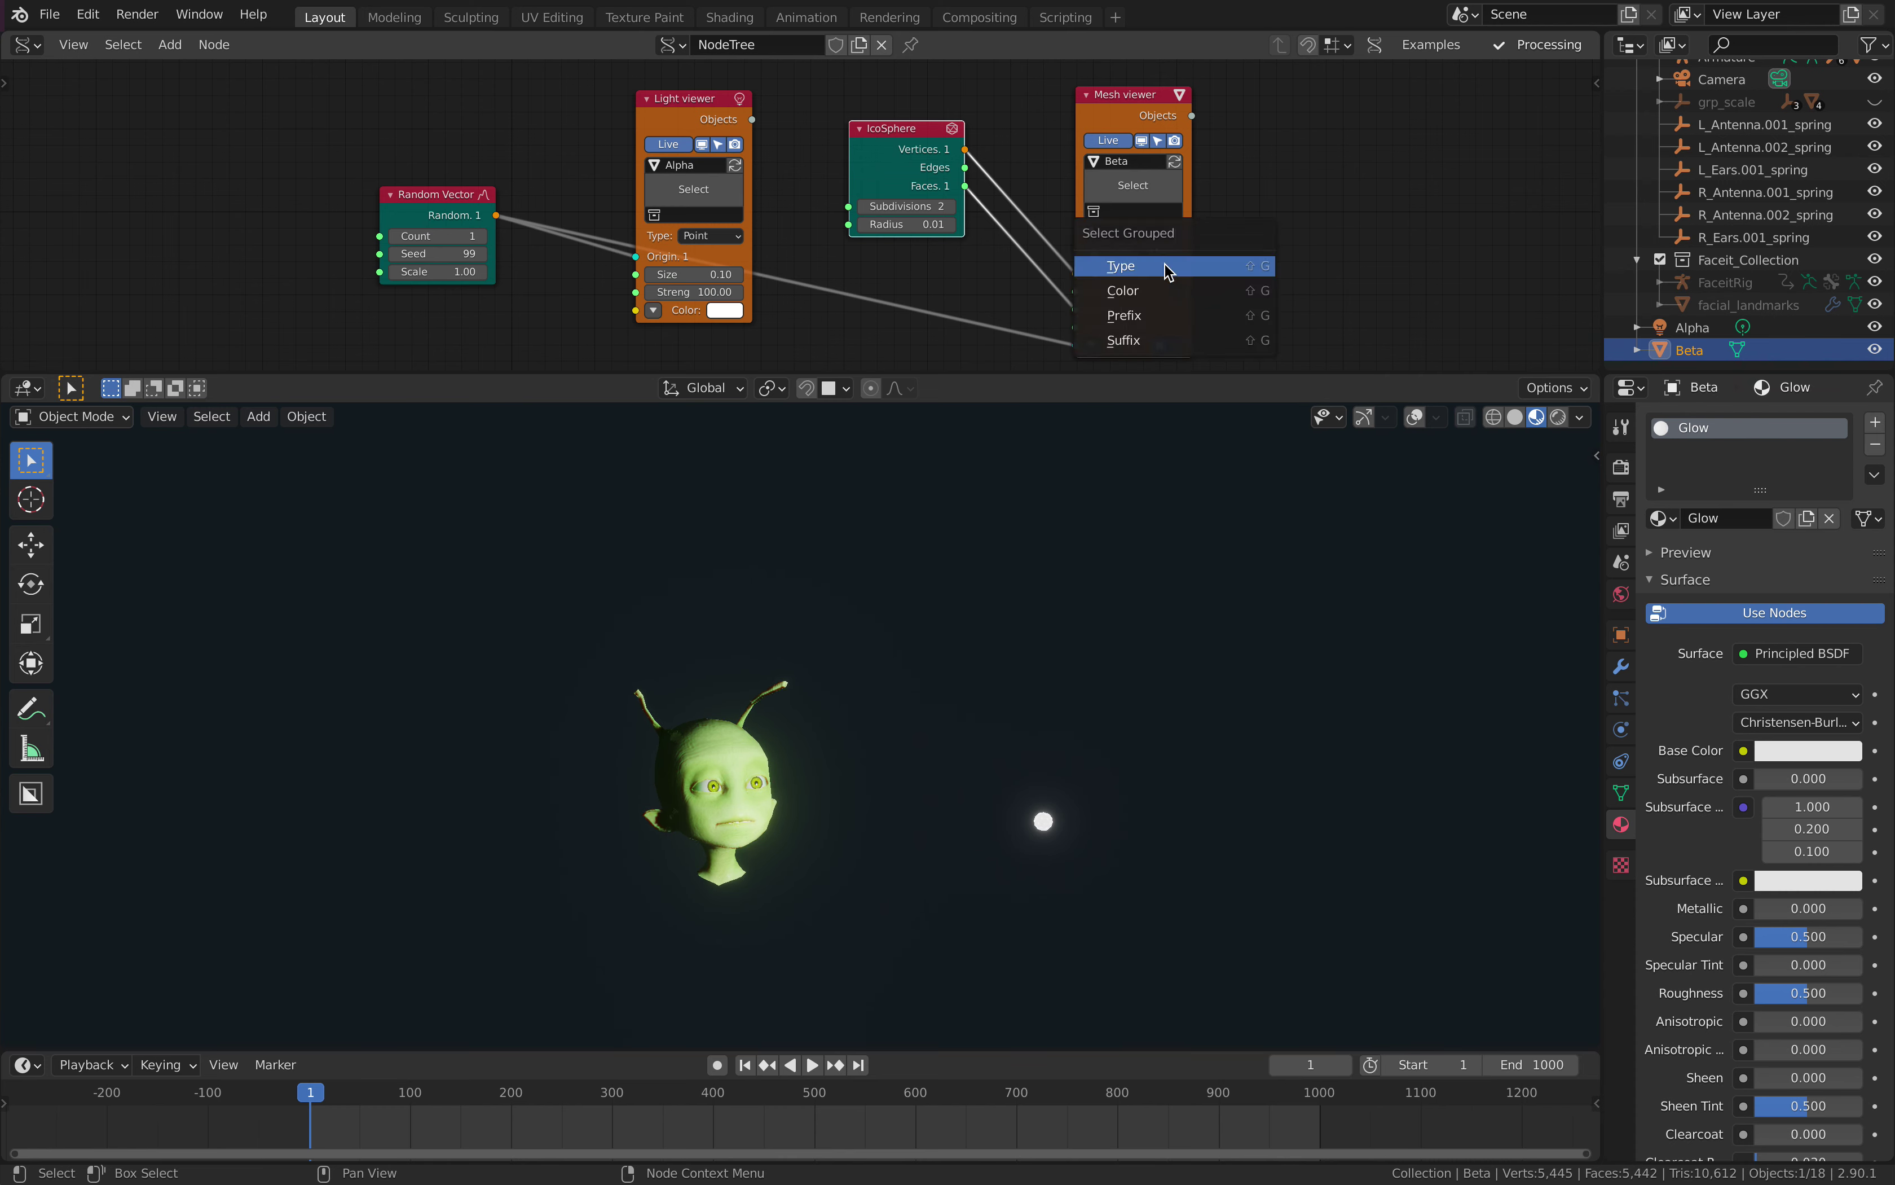
left_click(1129, 231)
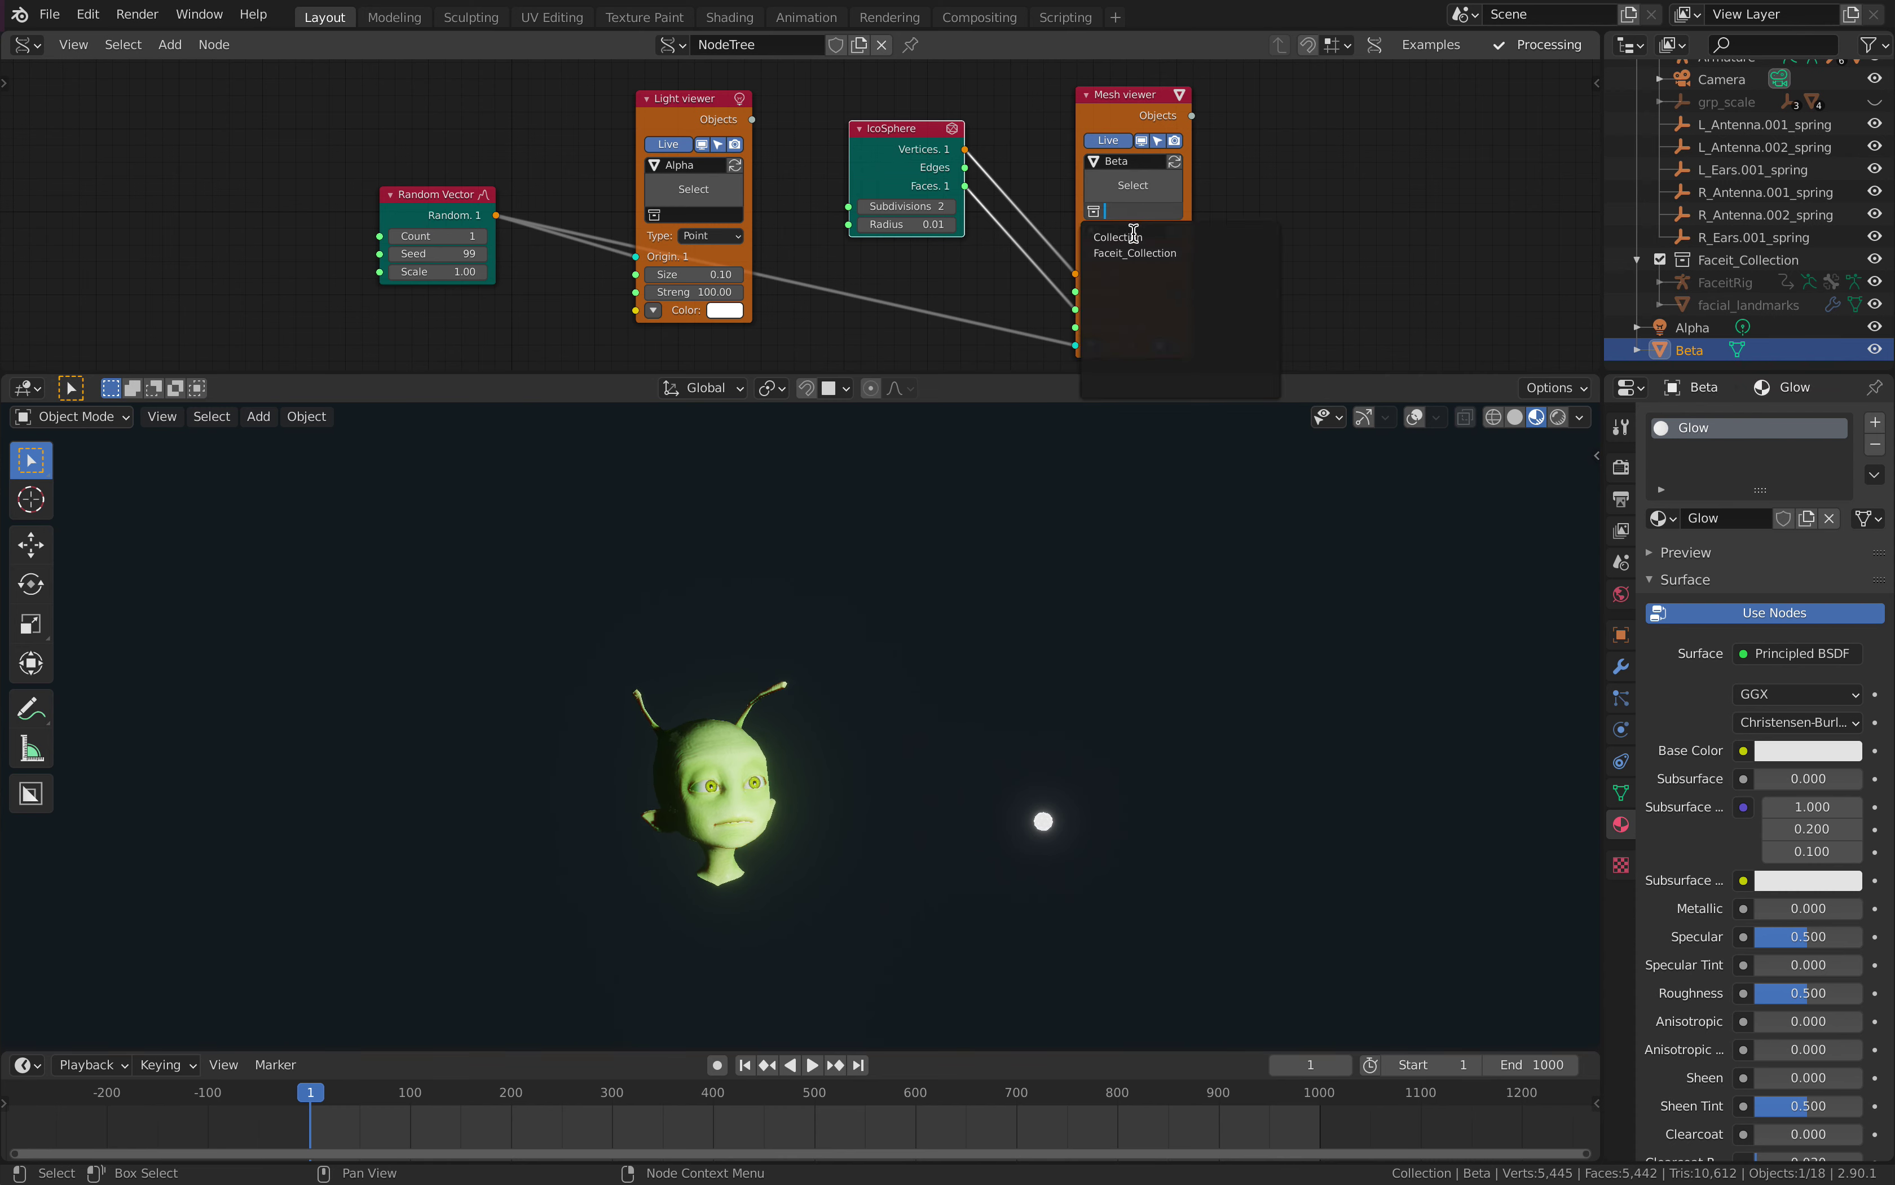
left_click(1113, 230)
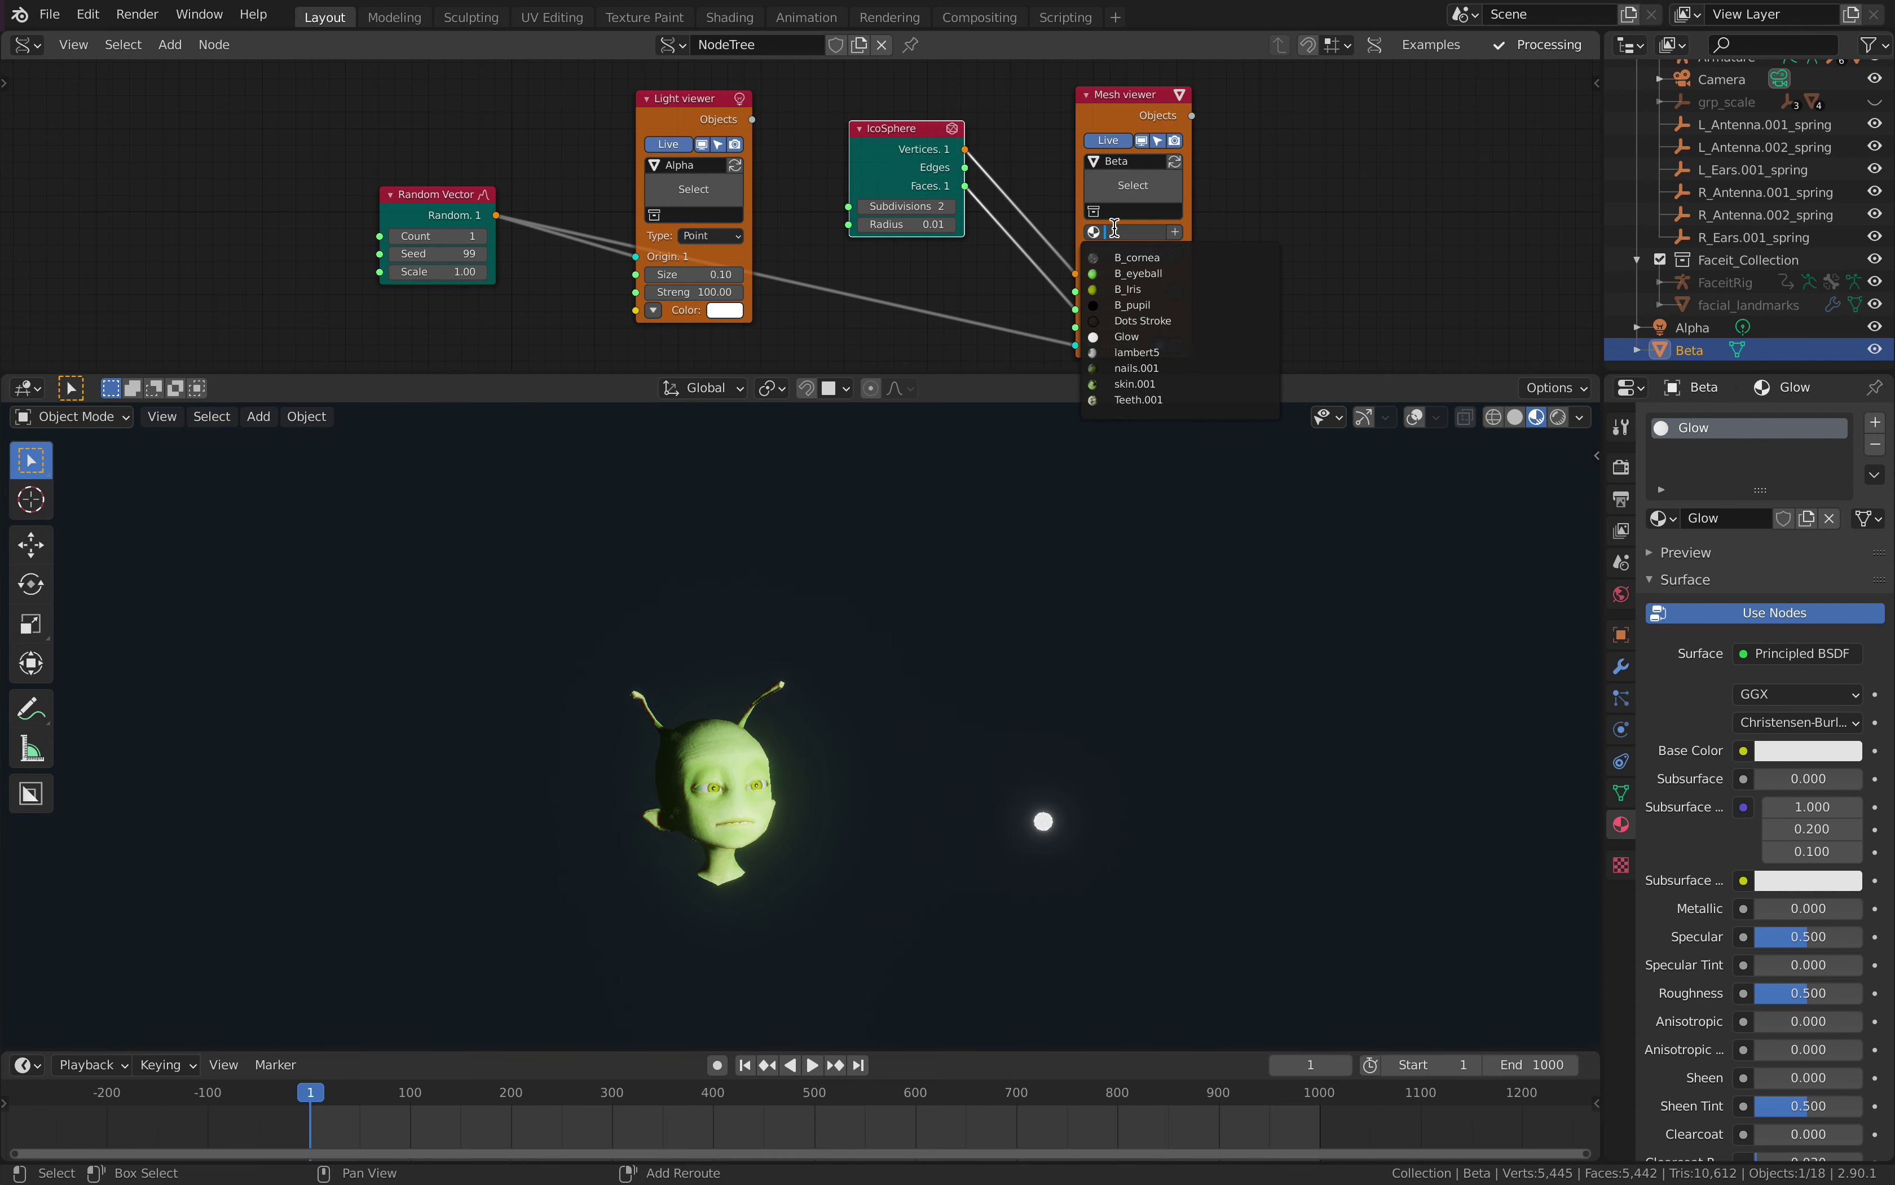
type("Glo")
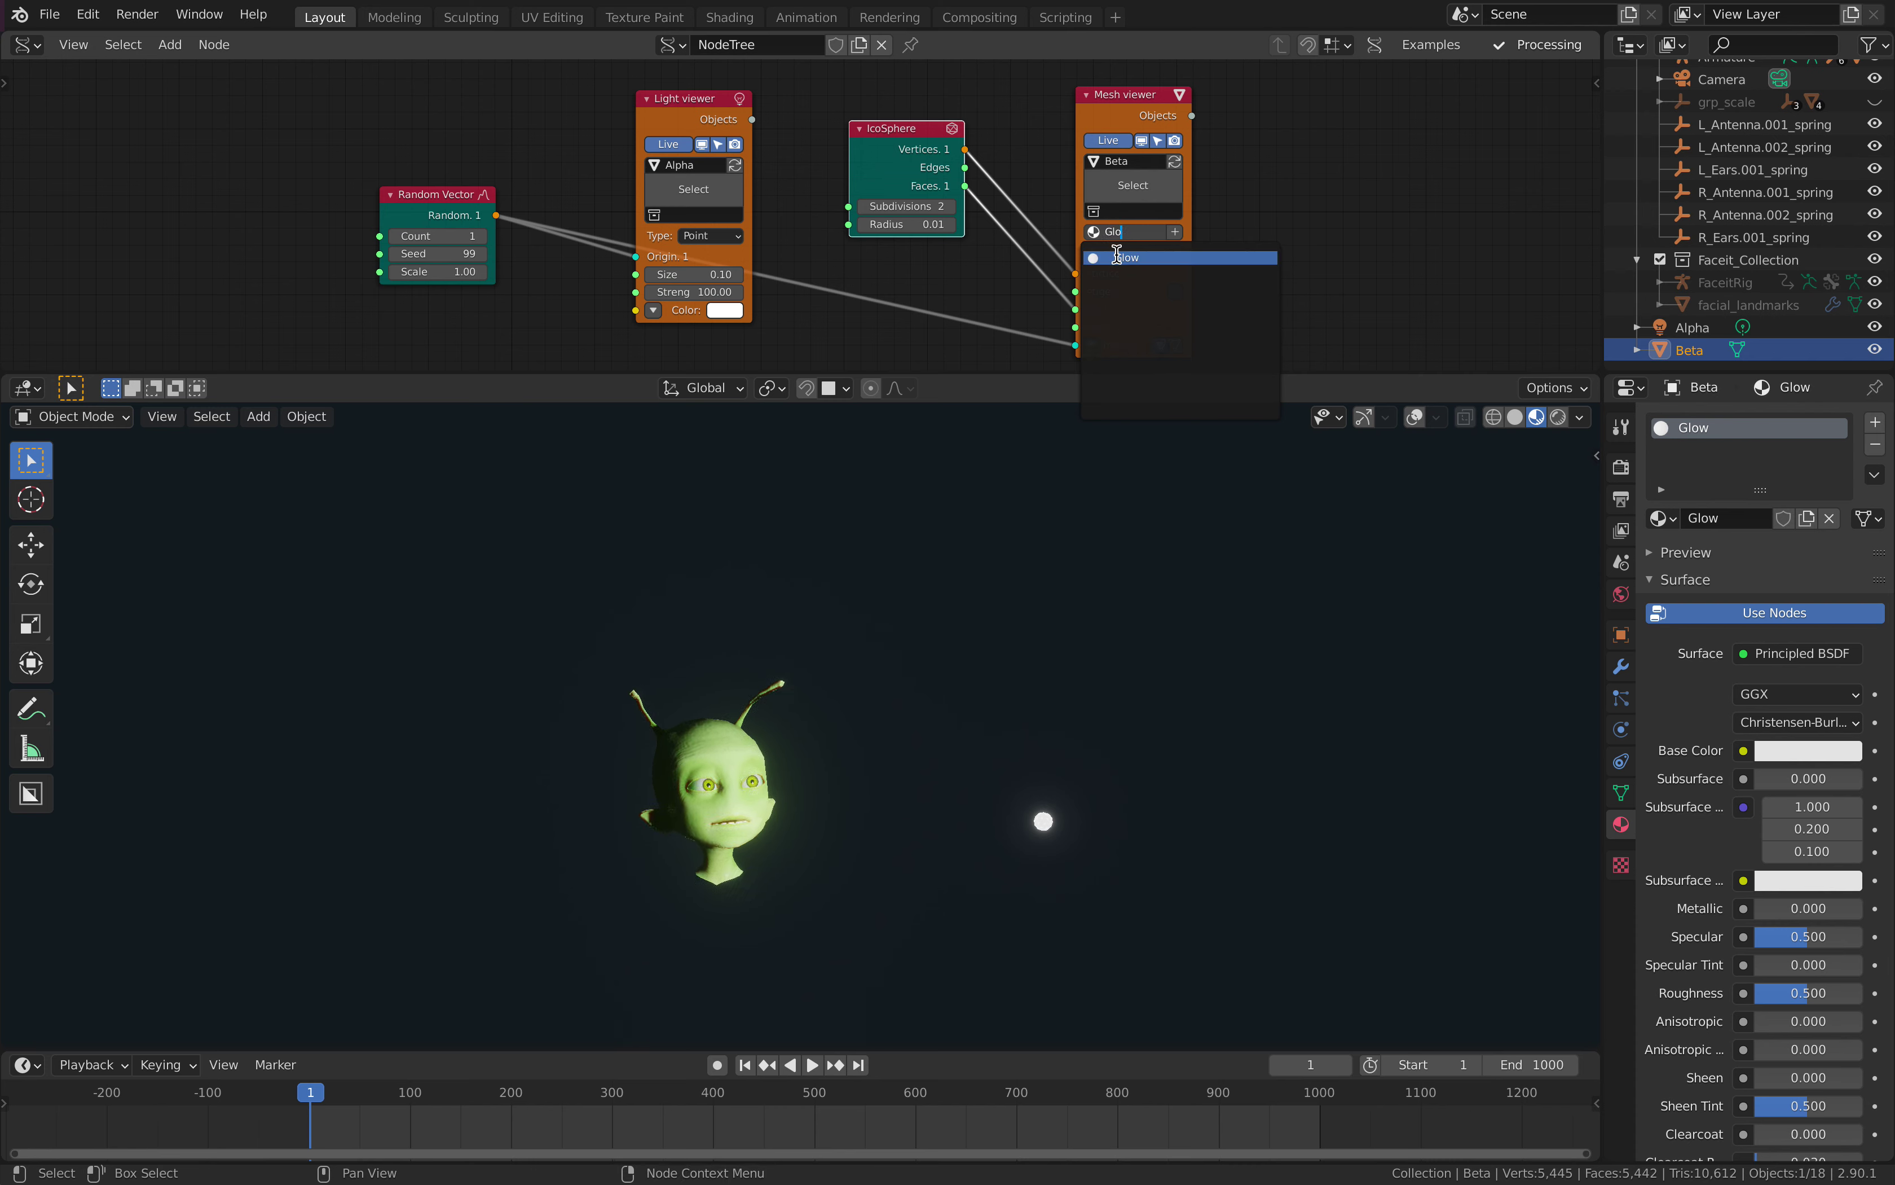
left_click(1117, 257)
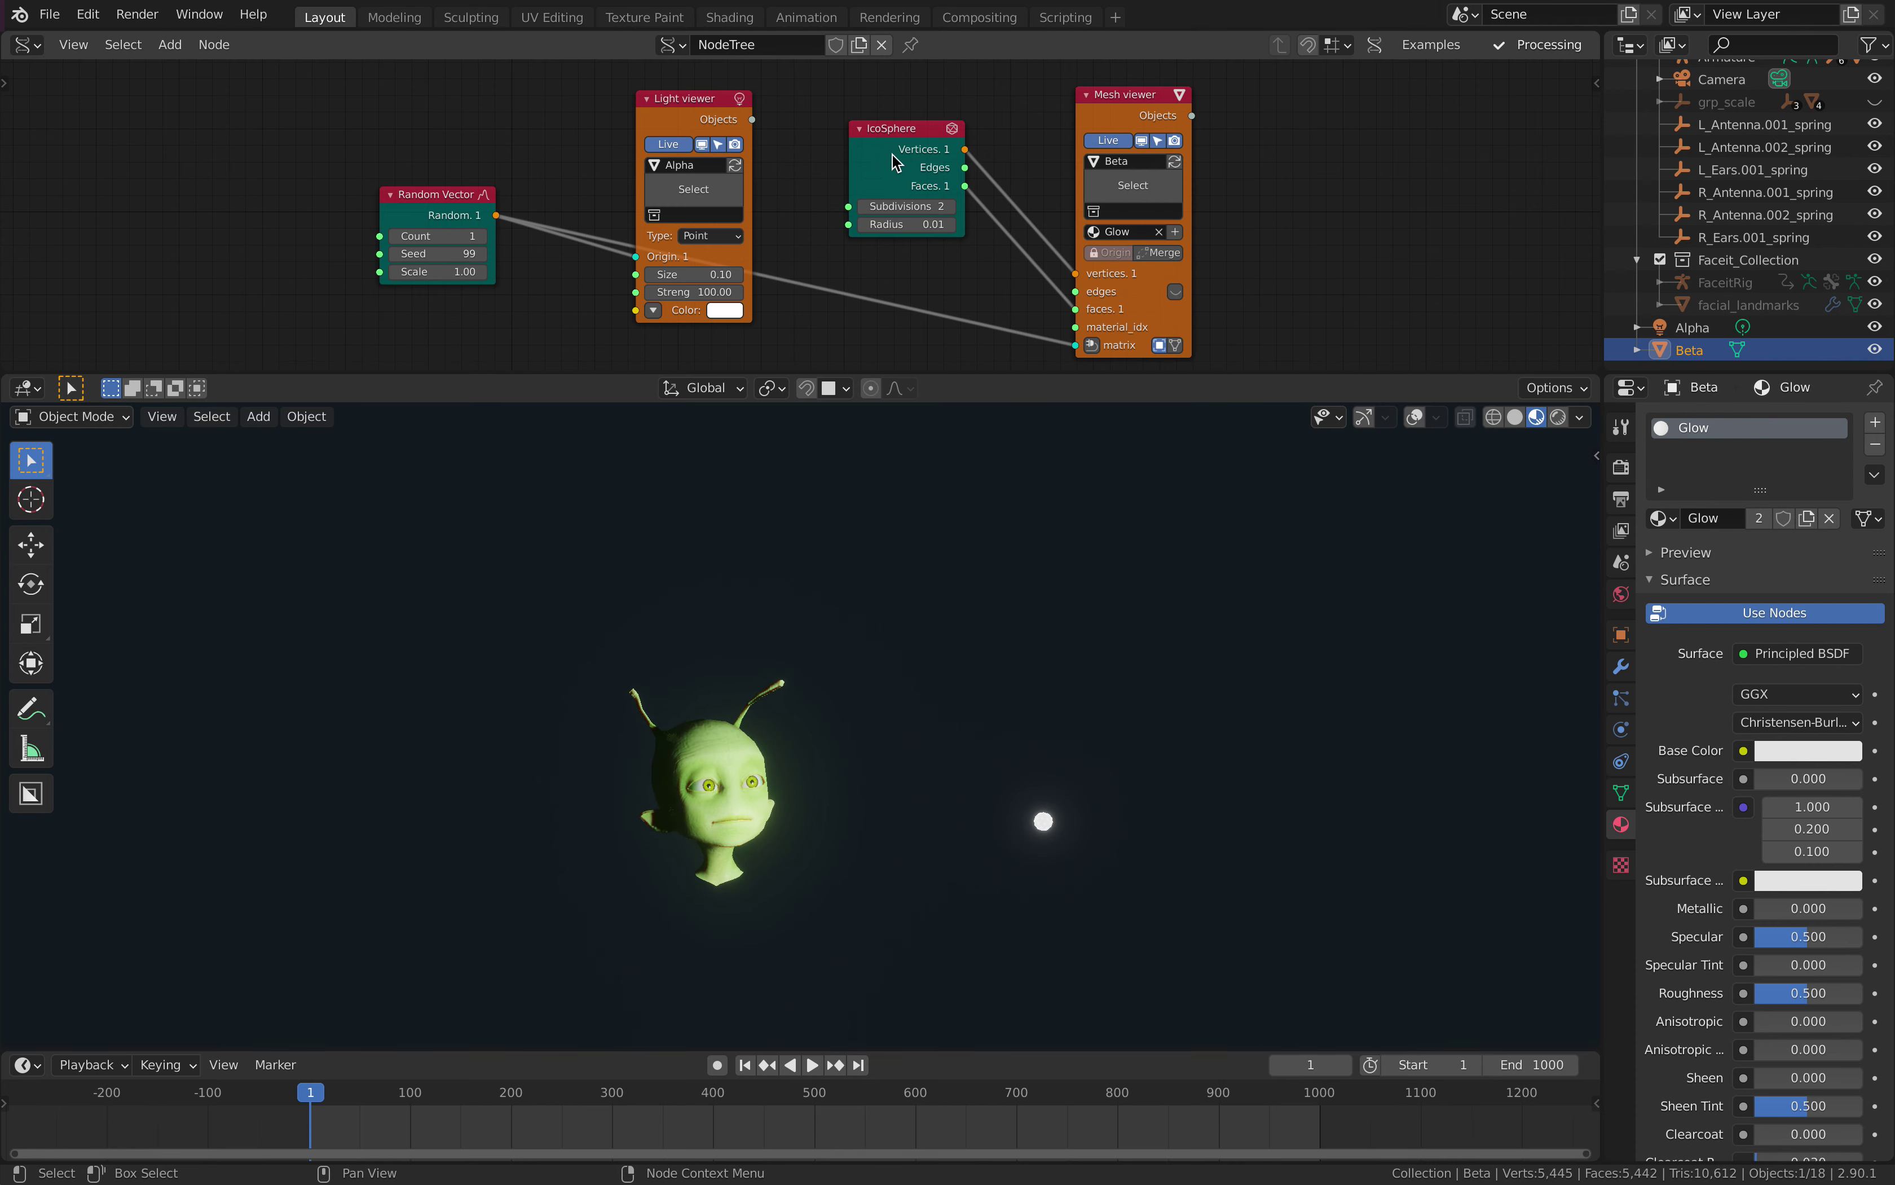
- Show the scene's Eevee render settings, including Bloom, and look over the lit head with its glowing sphere
mouse_move(908, 224)
left_mouse_down()
mouse_move(987, 224)
mouse_move(908, 224)
left_mouse_up()
left_click(1621, 467)
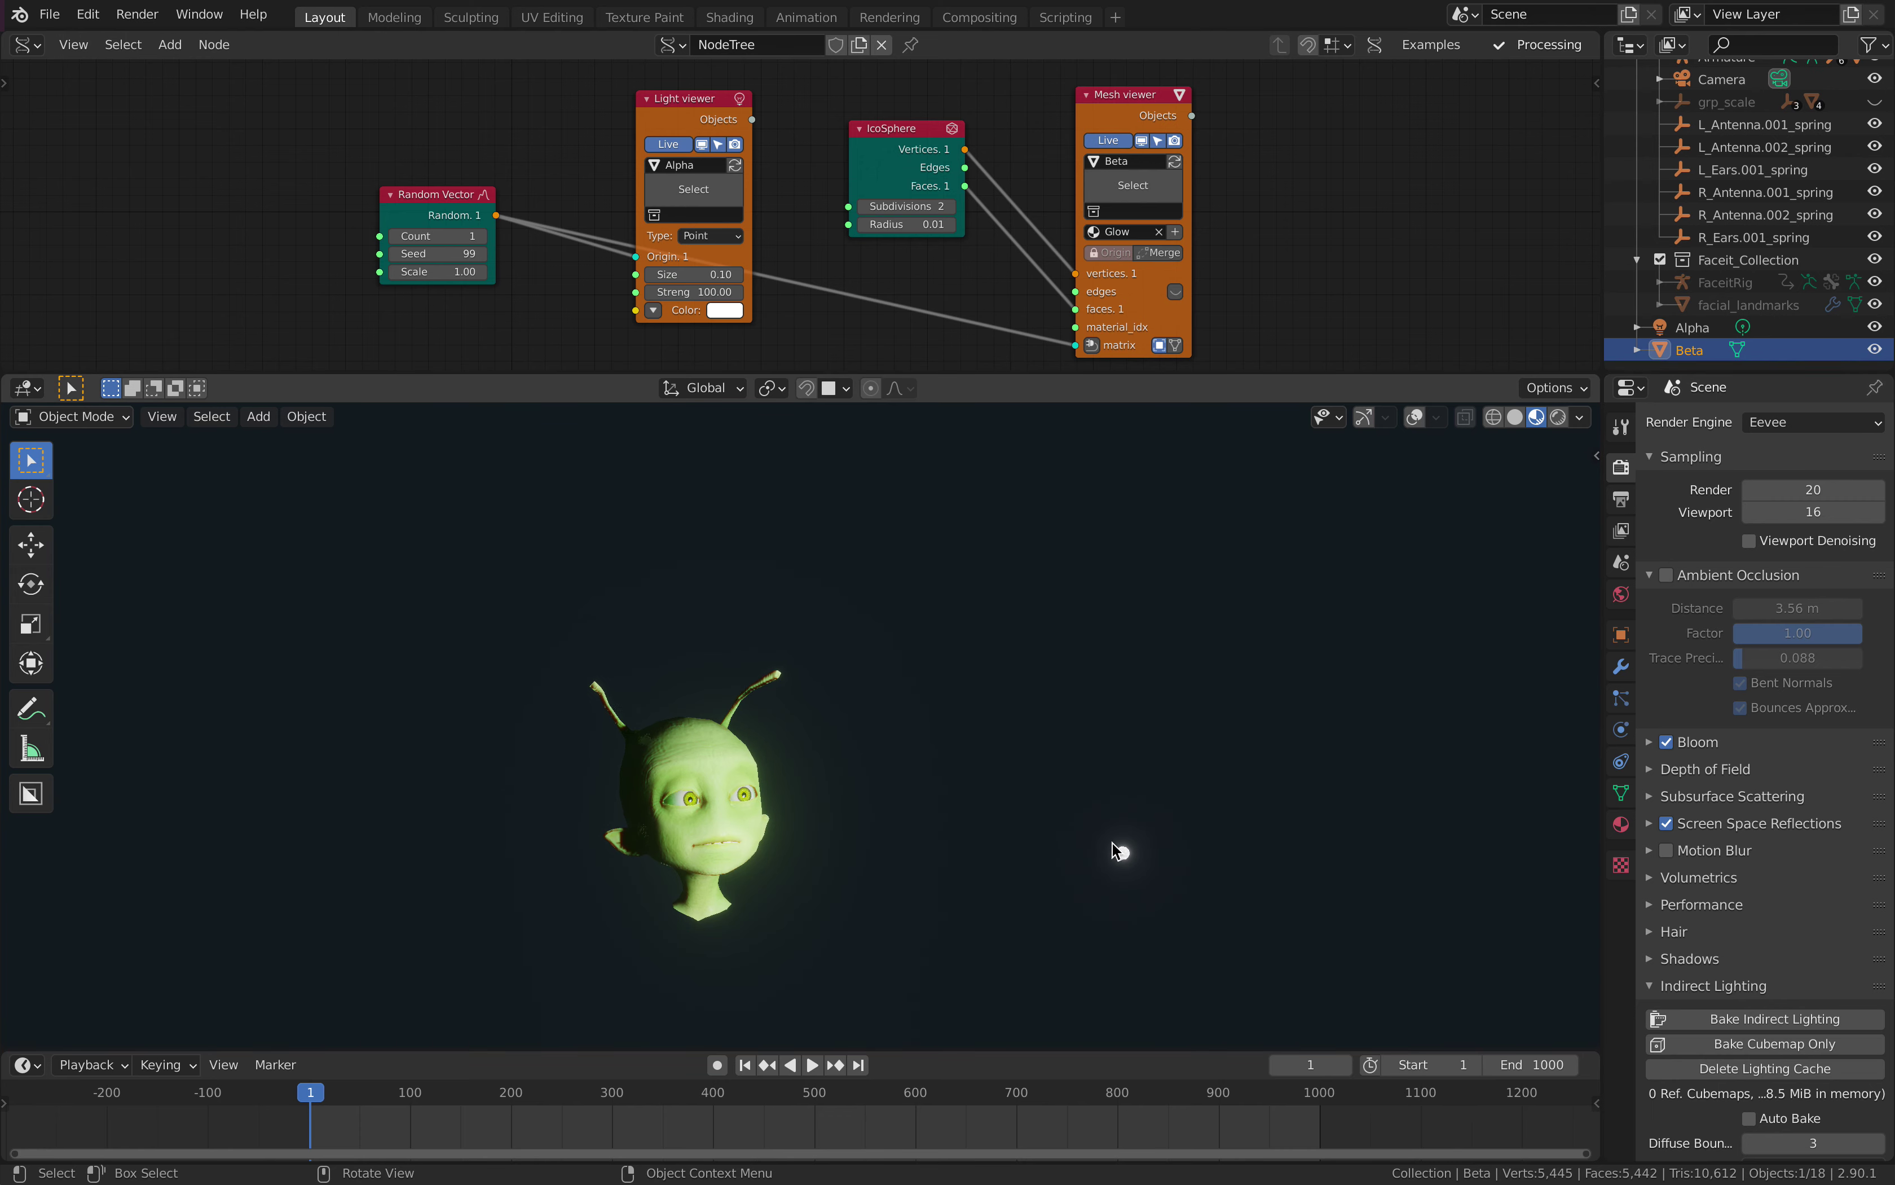
middle_click_drag(863, 287, 883, 288)
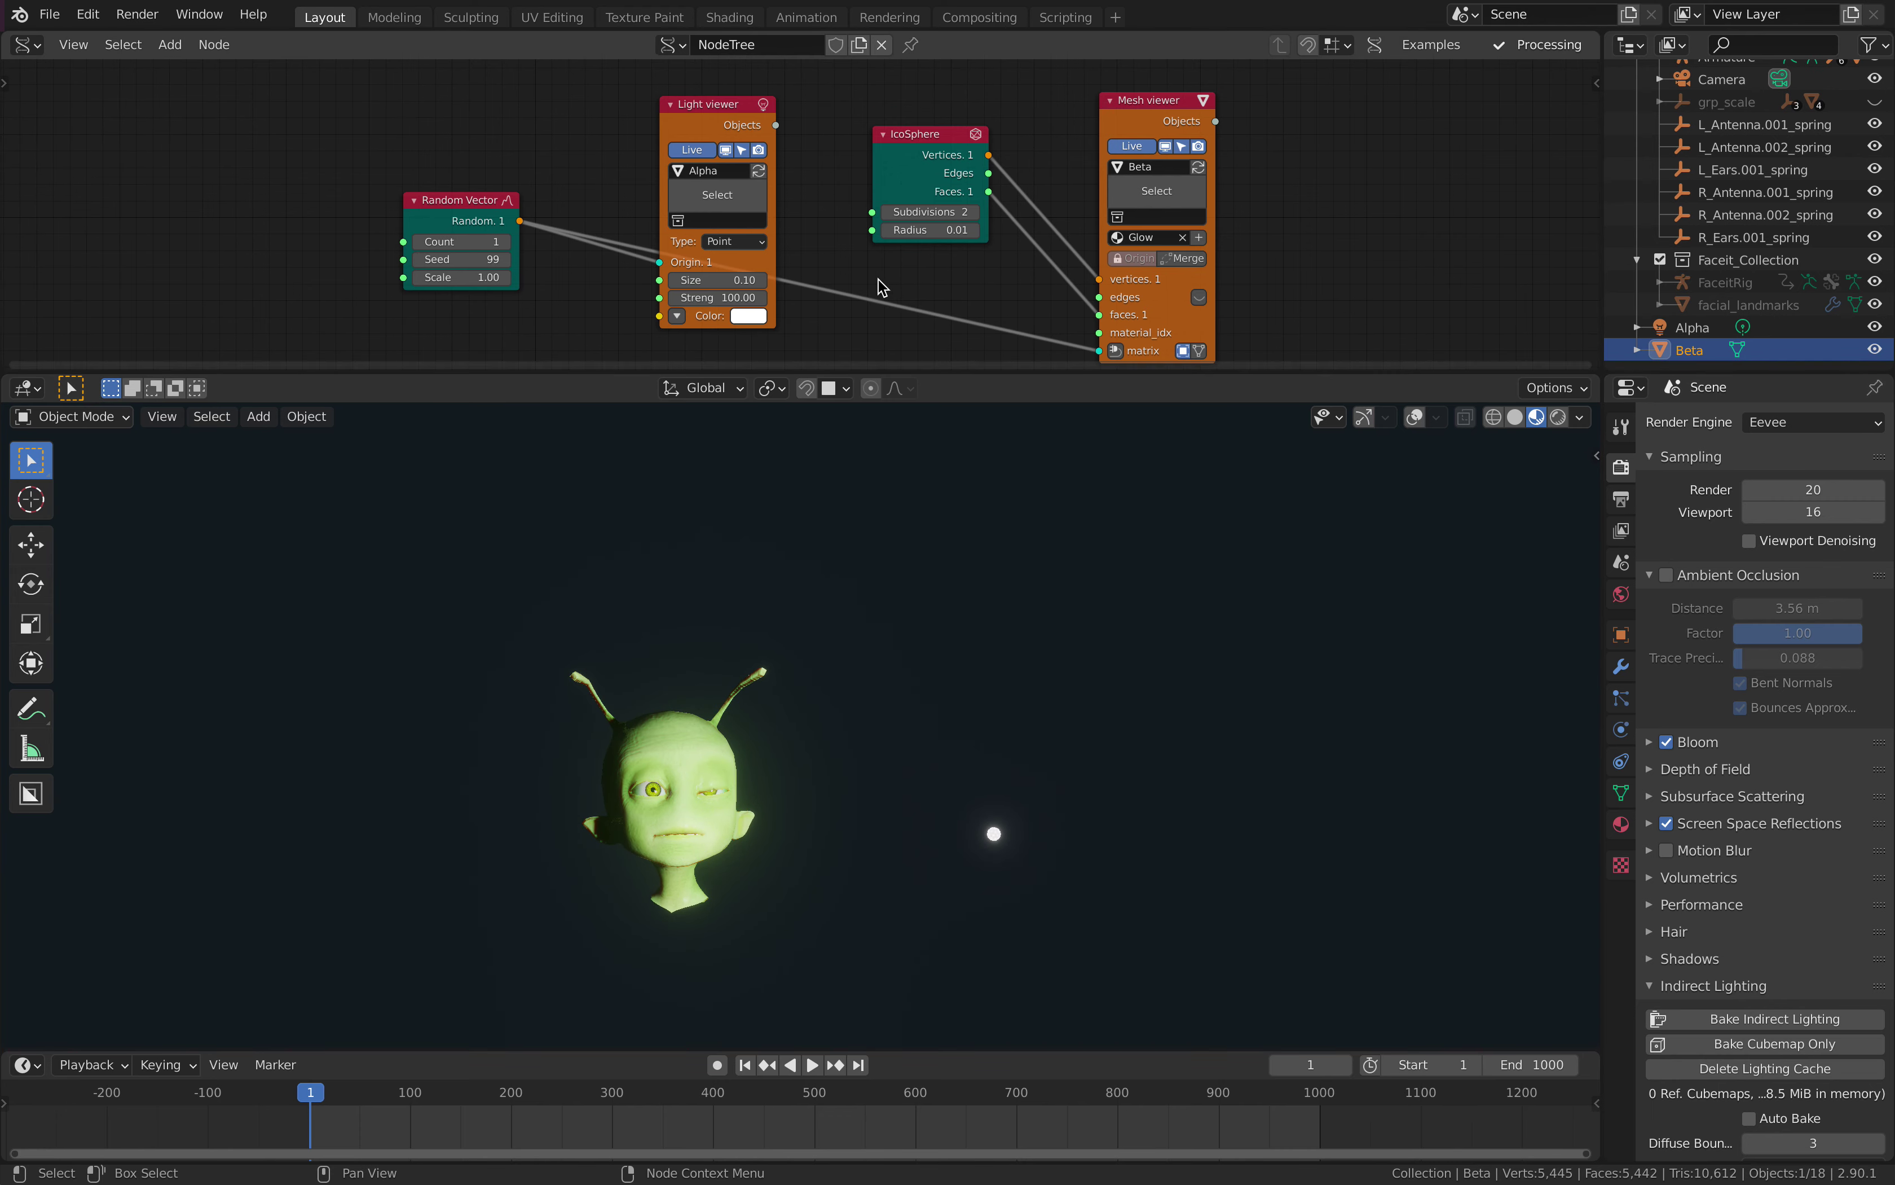
- Adjust the Random Vector's seed to 251 and scale to 0.65, and move the node away from the Light viewer
left_click_drag(484, 269, 407, 274)
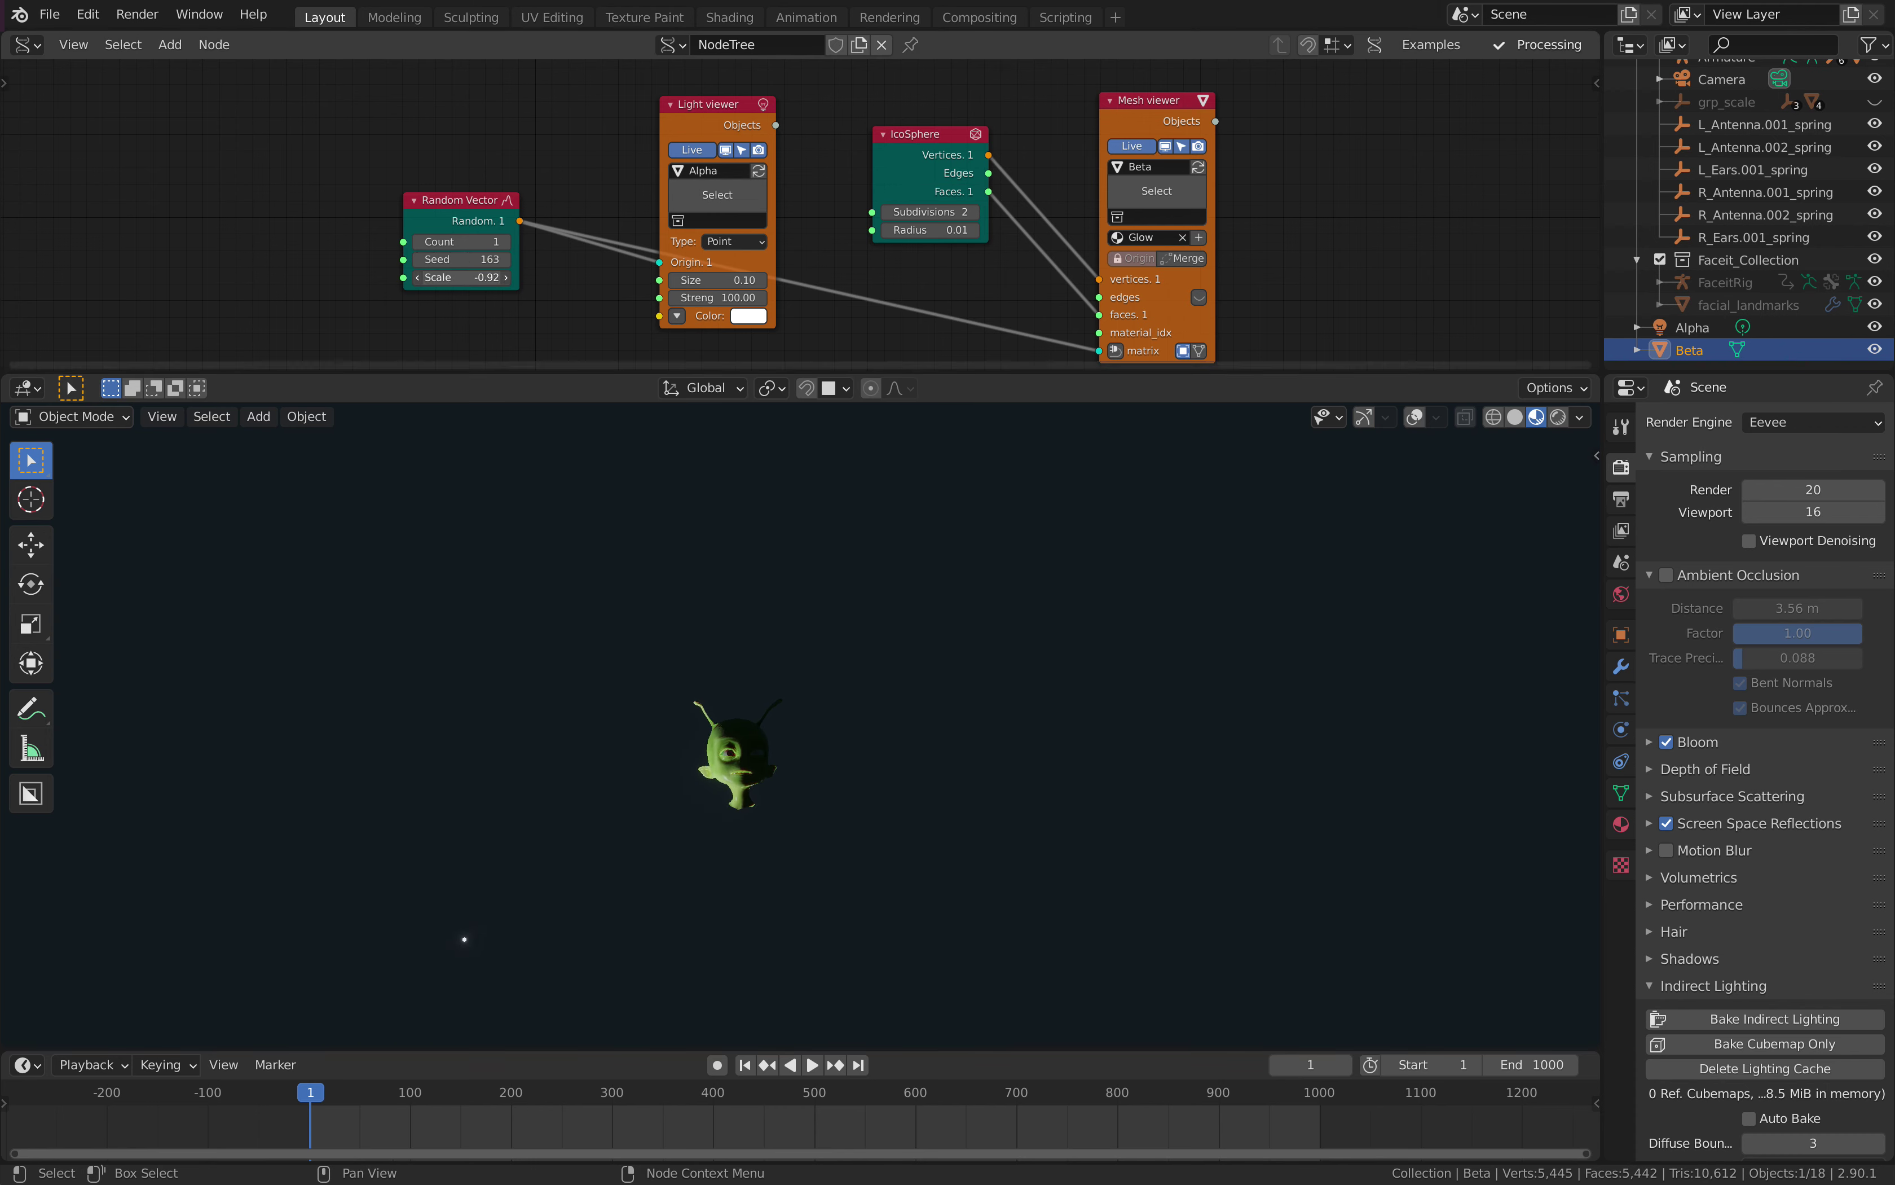
left_click_drag(461, 277, 522, 276)
mouse_move(555, 626)
middle_mouse_down()
mouse_move(800, 703)
mouse_move(575, 622)
middle_mouse_up()
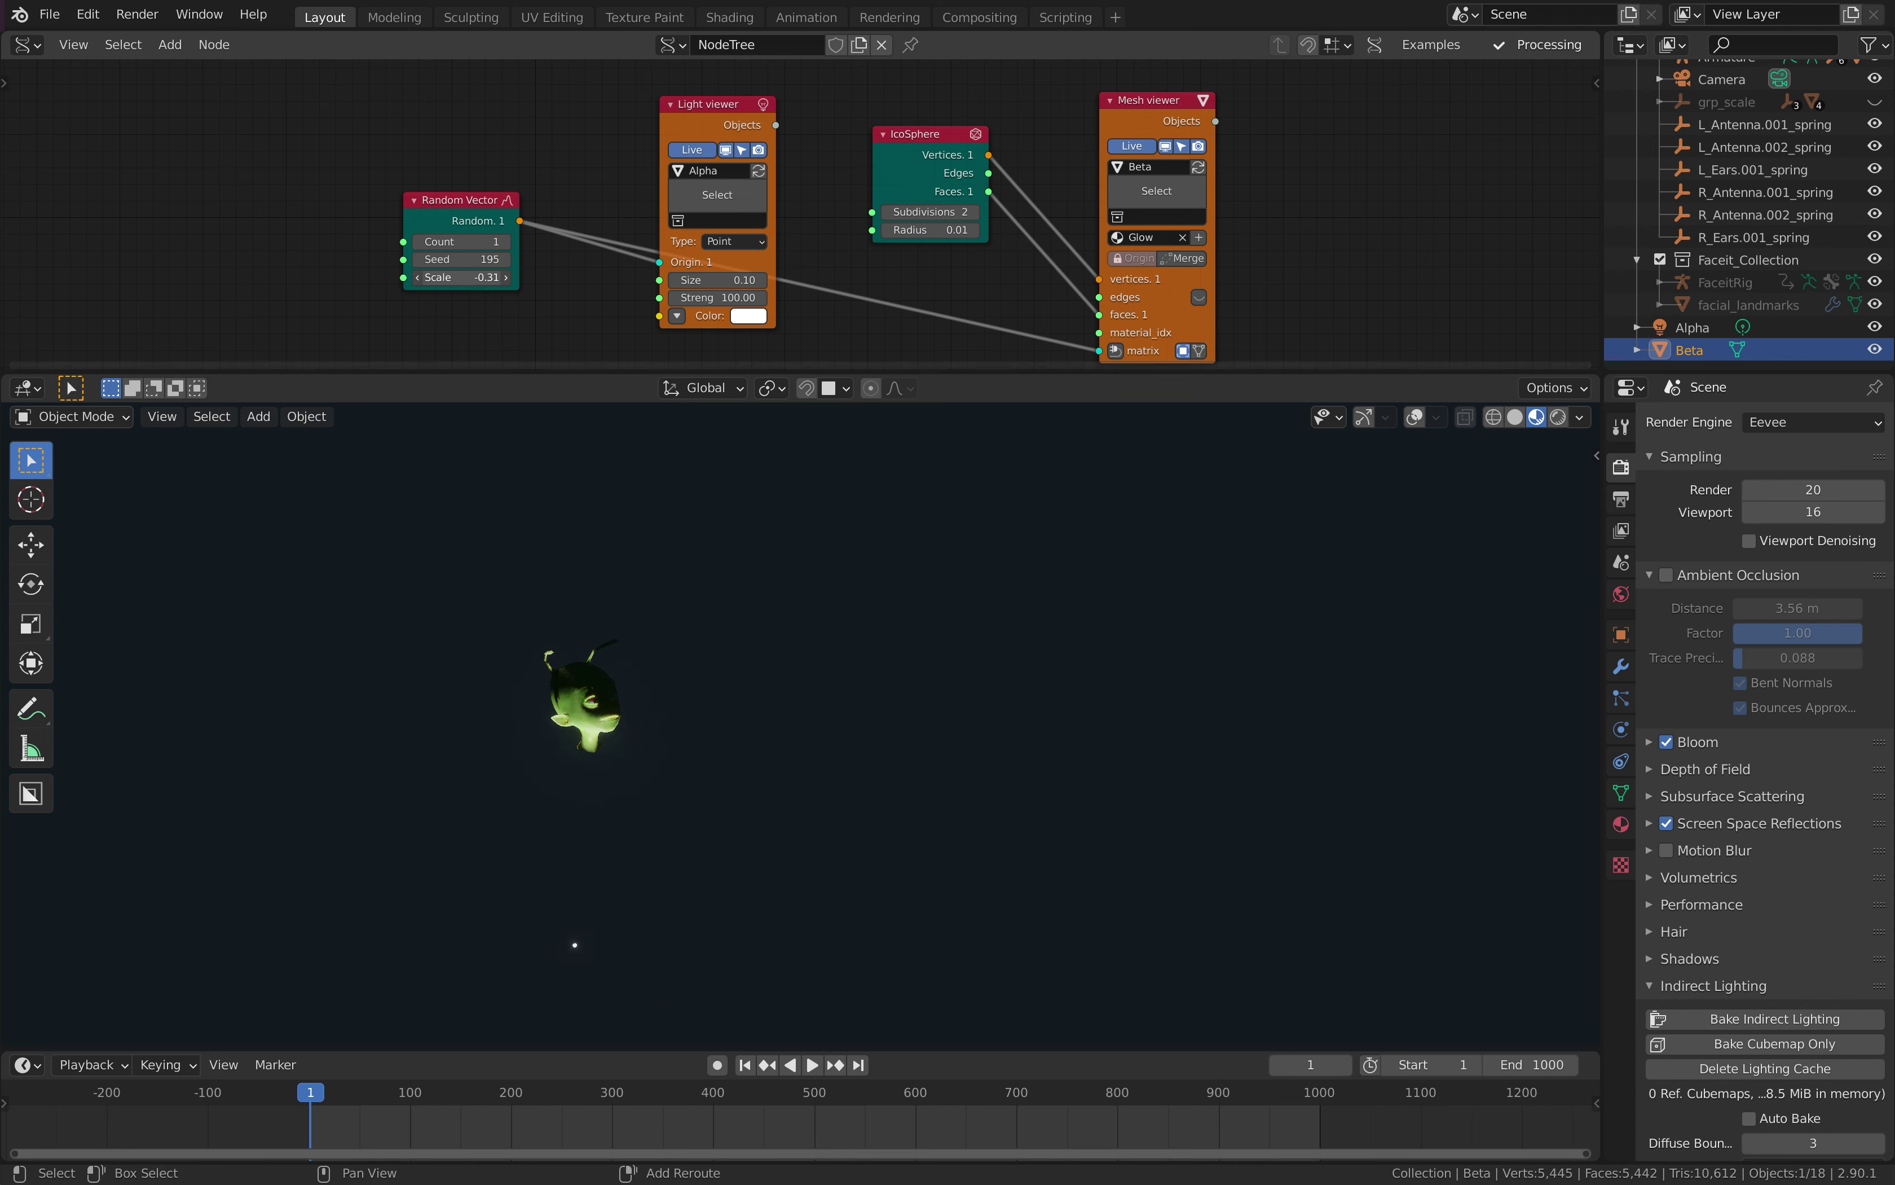
left_click_drag(460, 278, 480, 277)
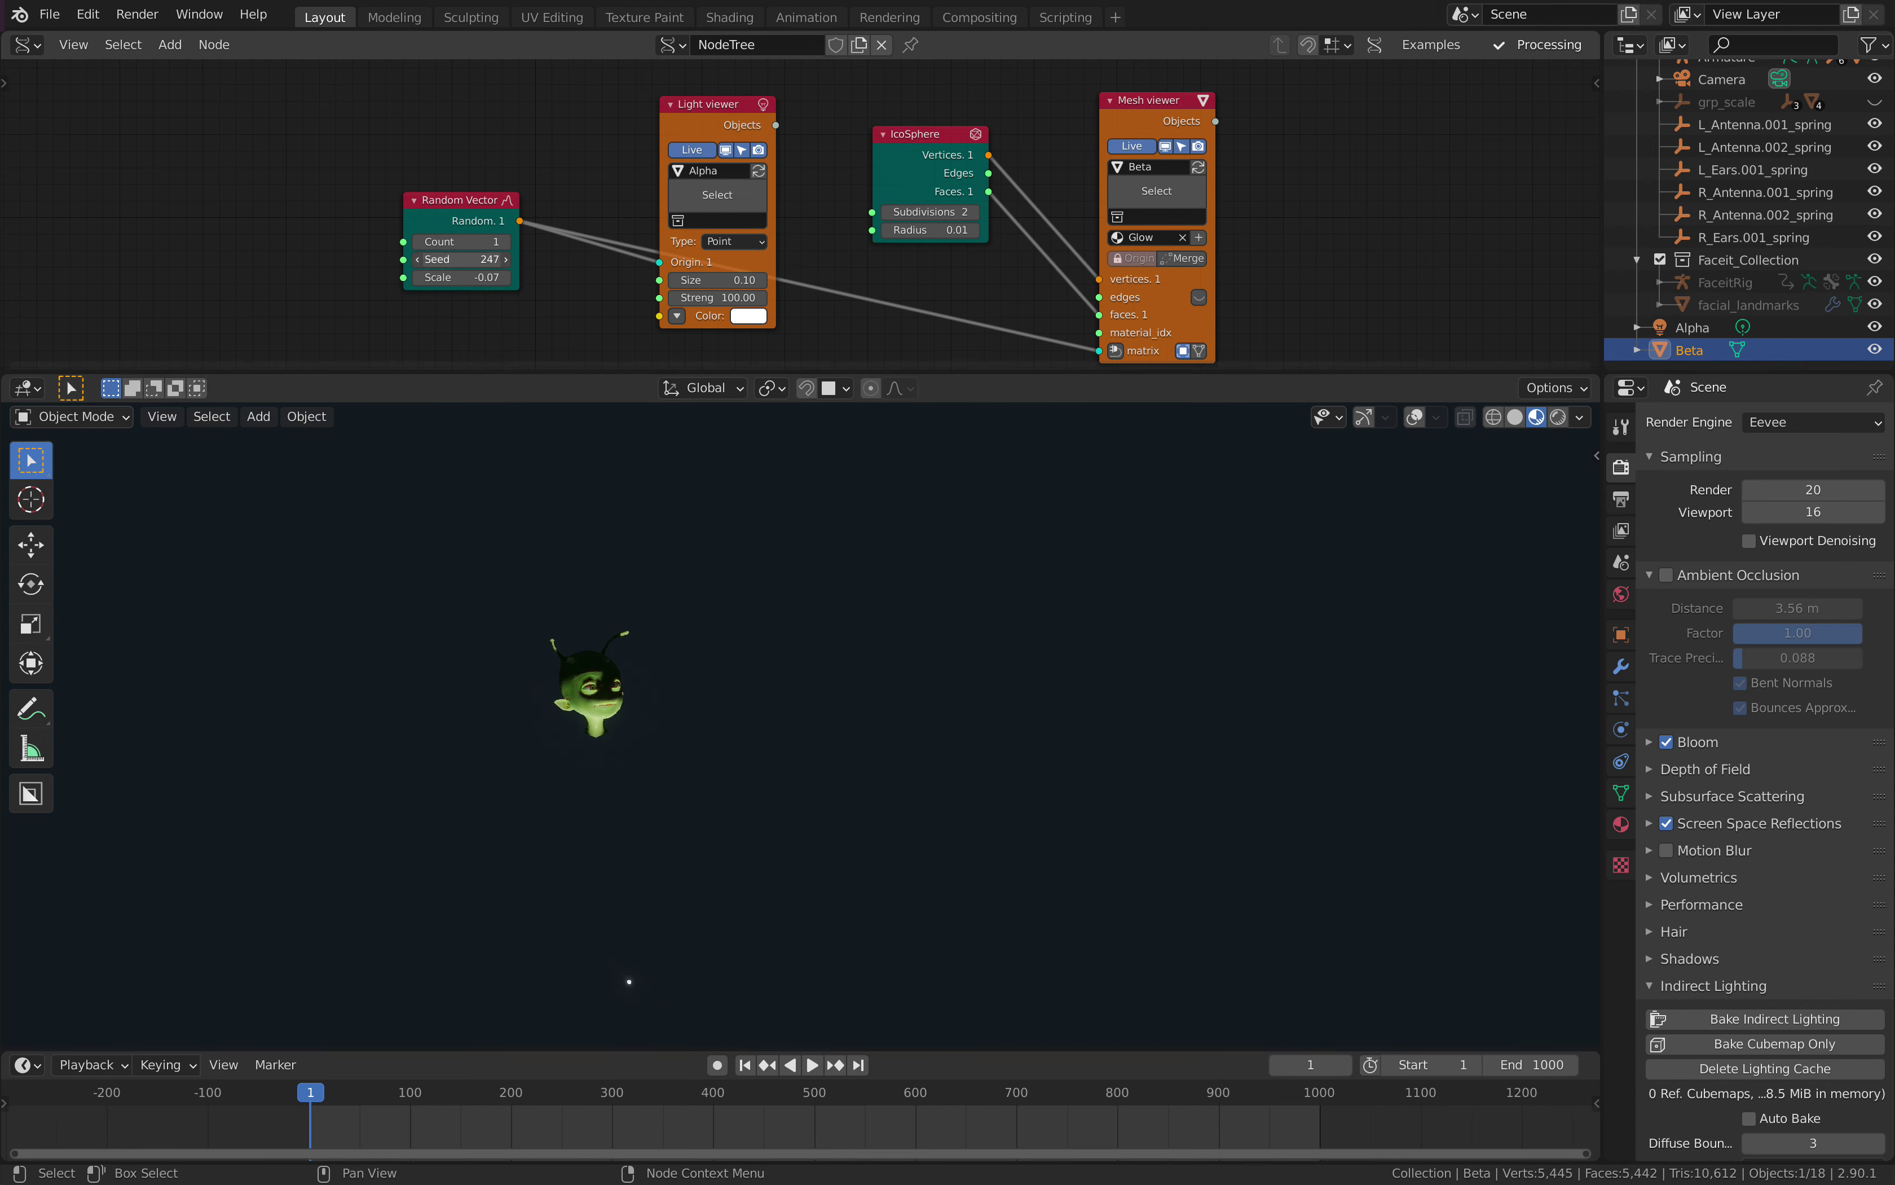
left_click_drag(462, 260, 478, 260)
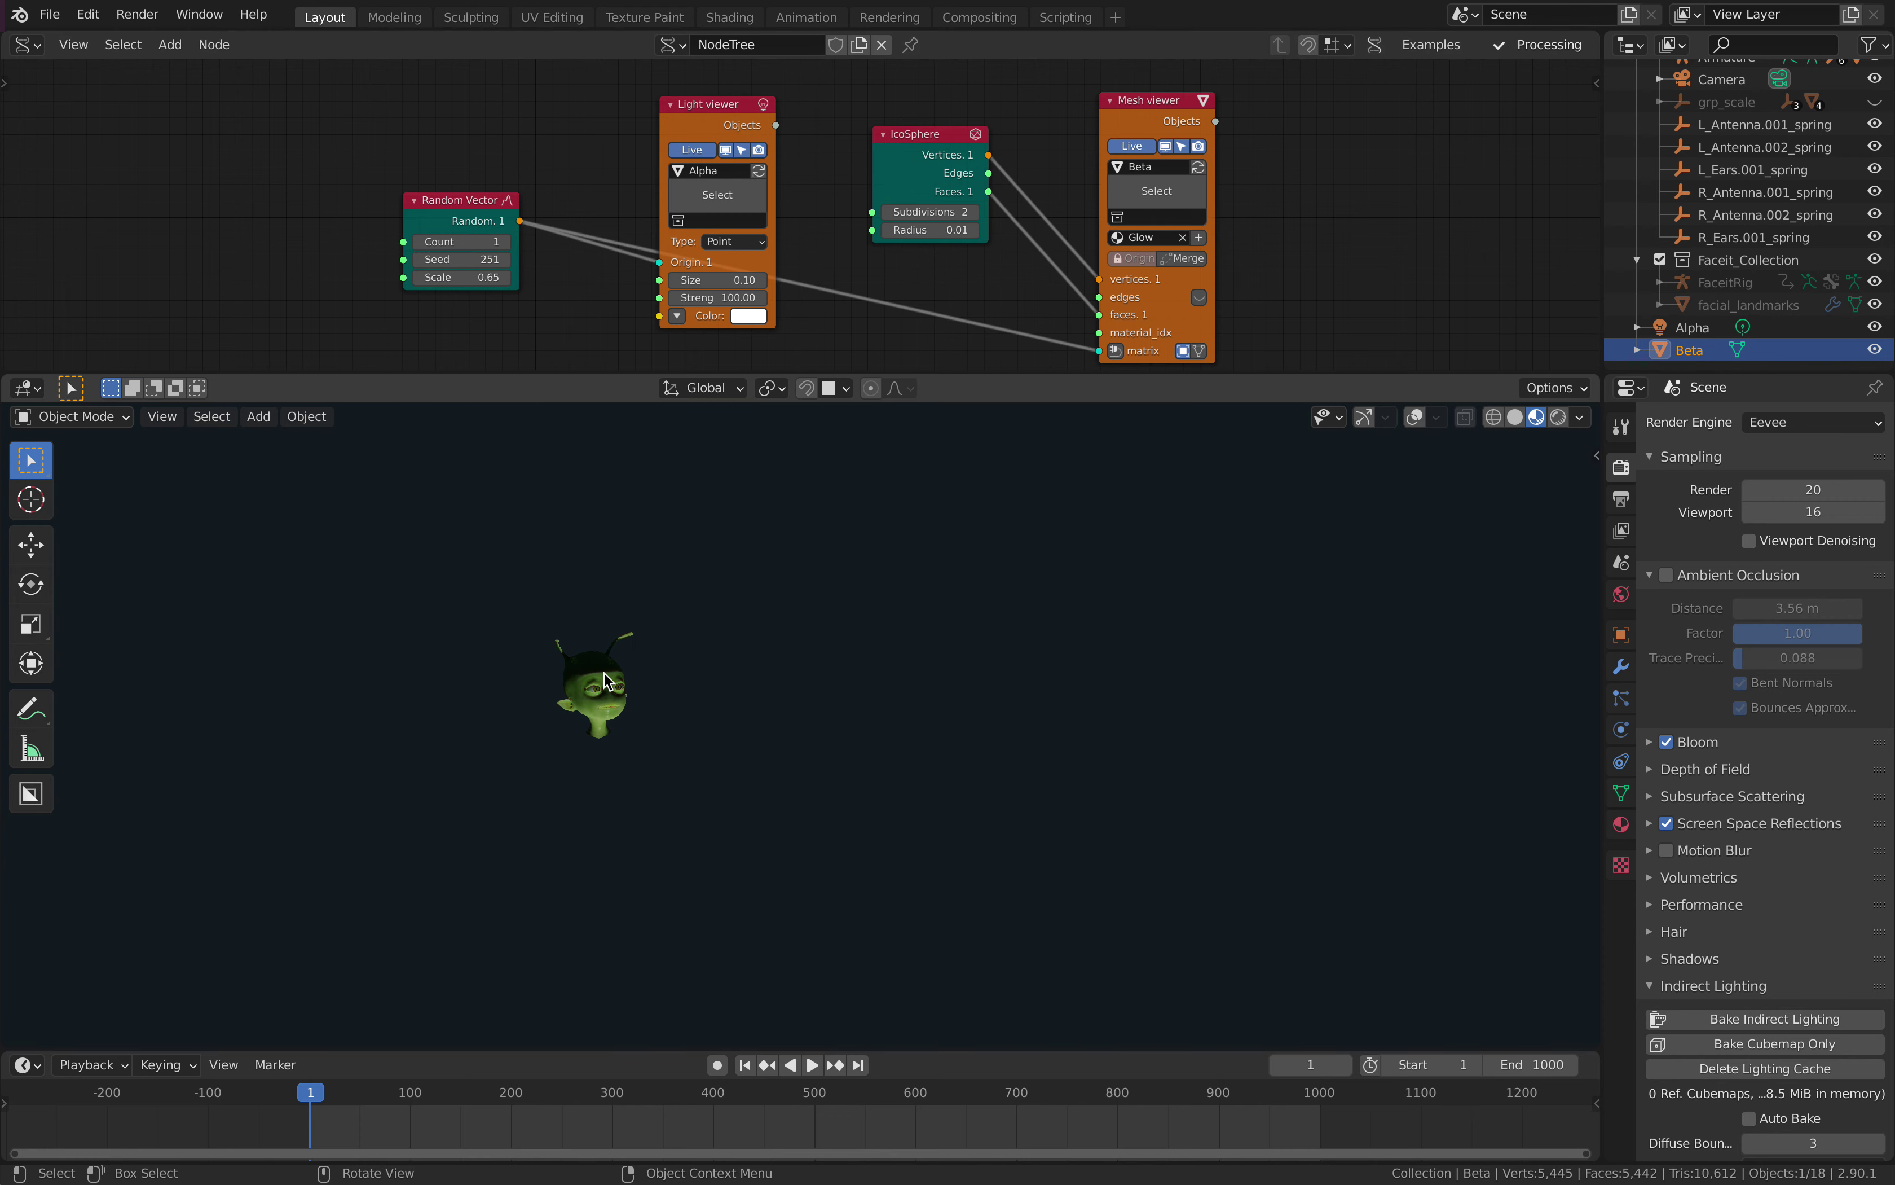
middle_click_drag(537, 266, 557, 173)
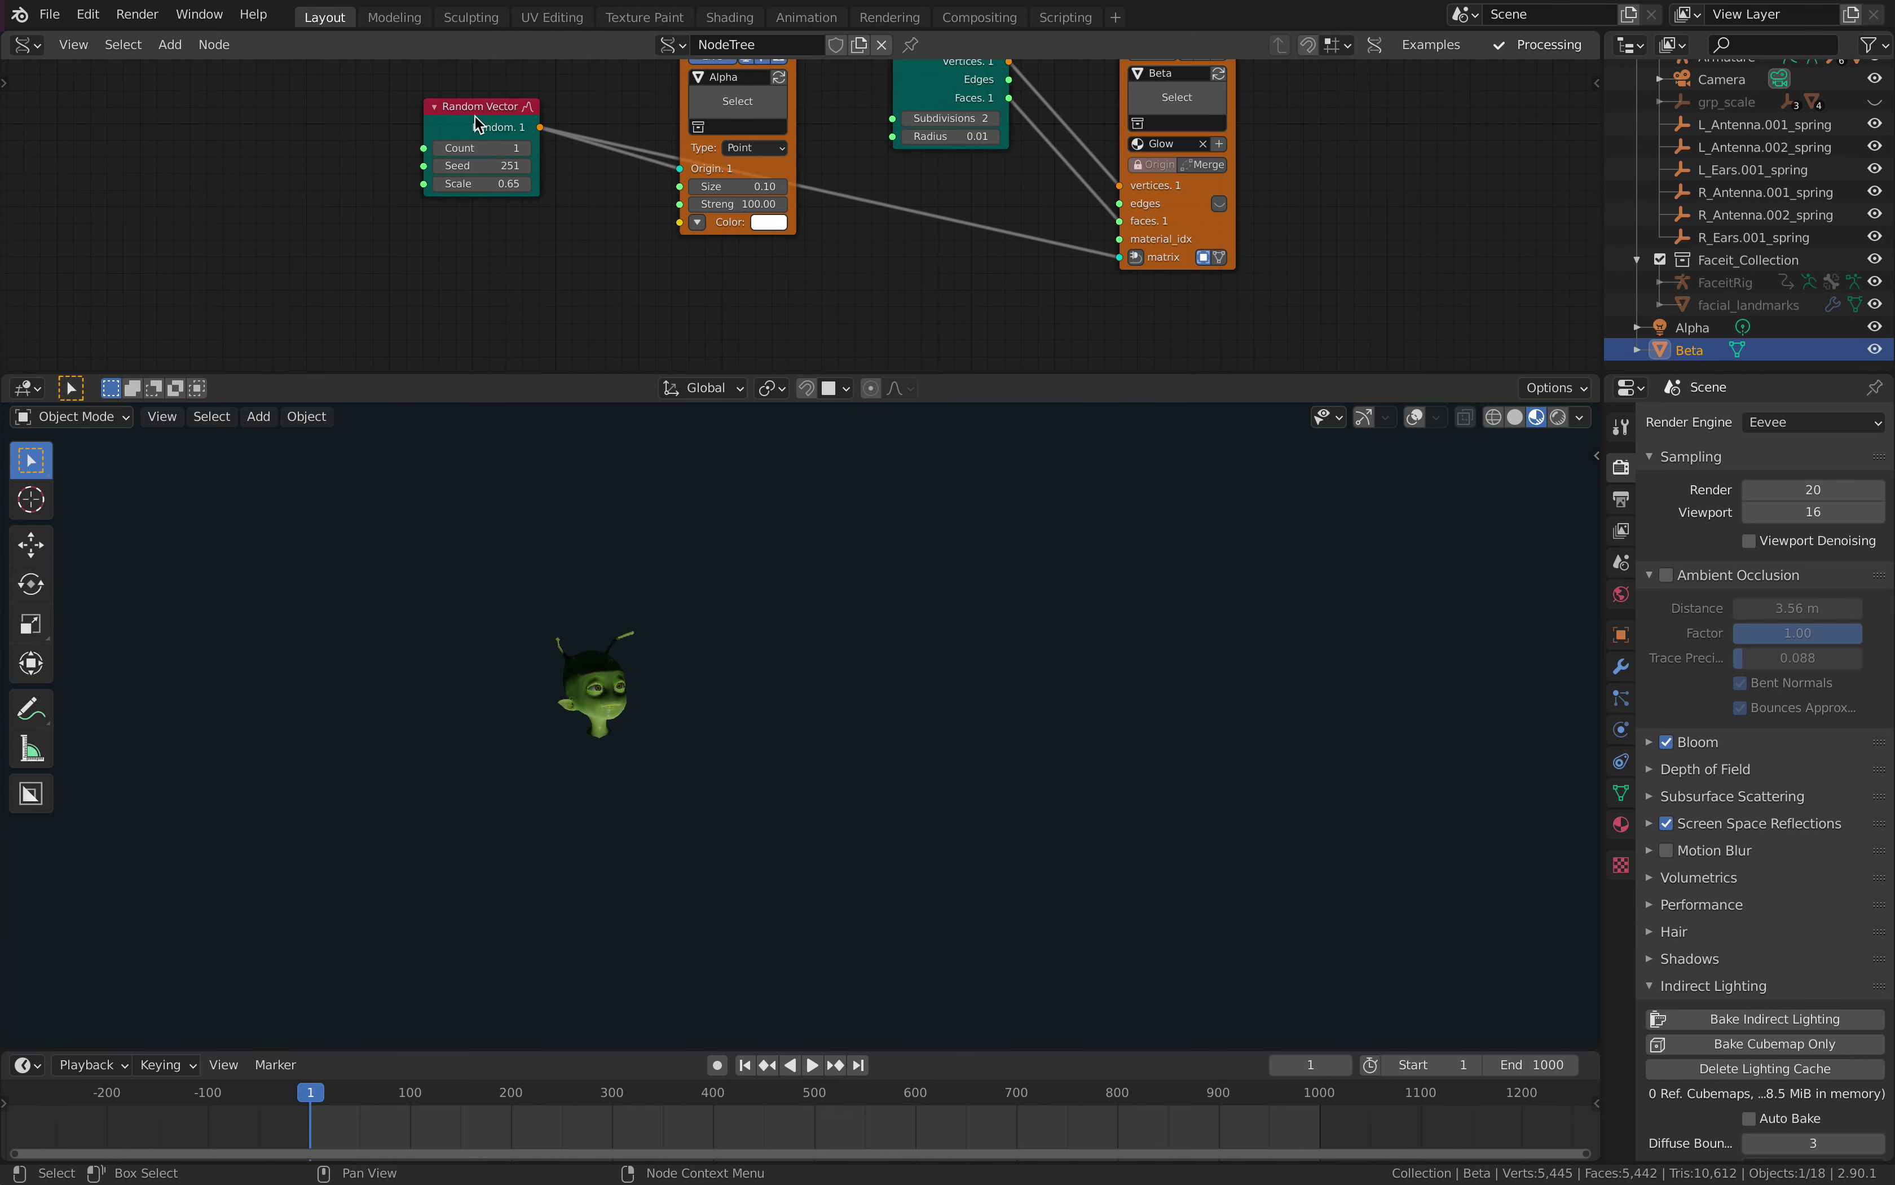
left_click_drag(456, 135, 304, 266)
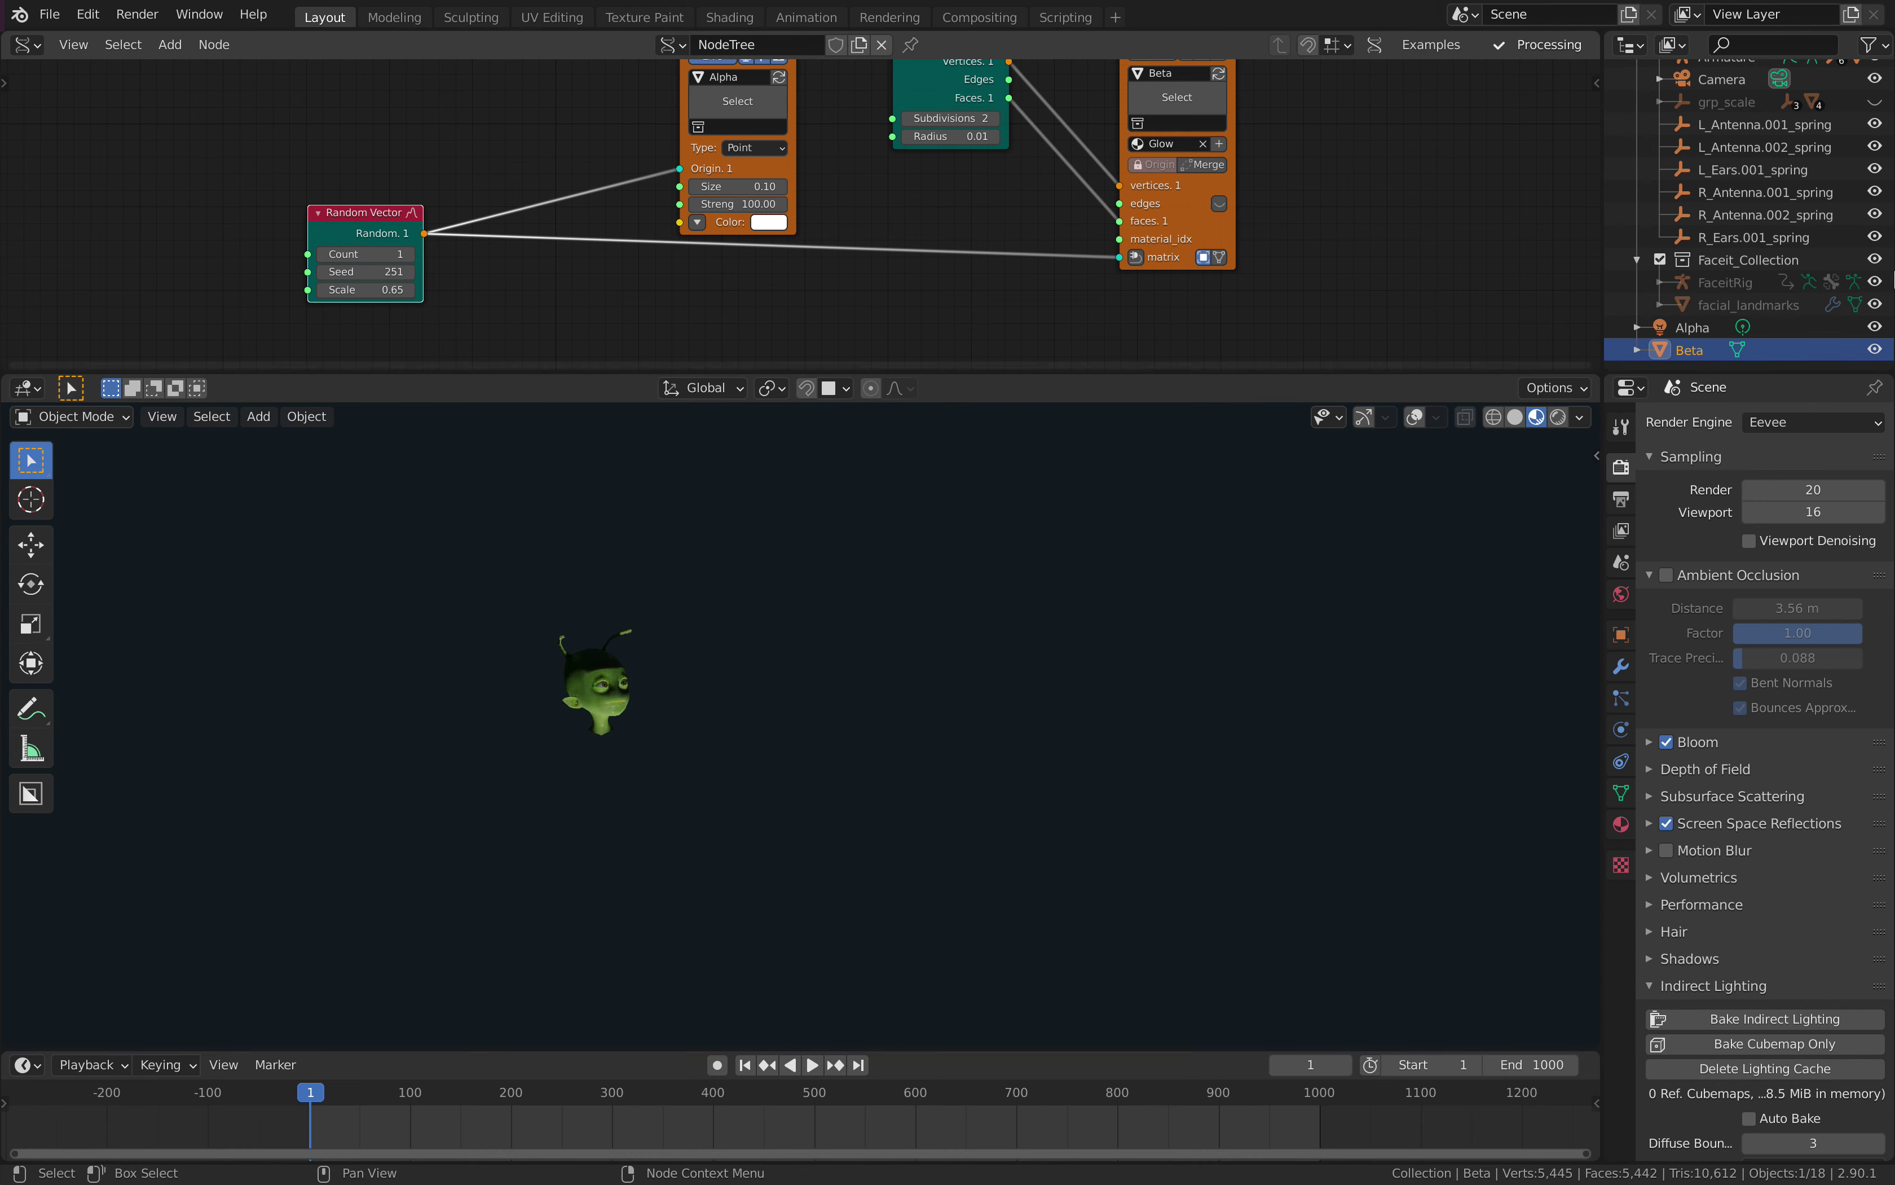
- Select the Armature, check its location in the viewport's transform properties, and hide those properties again
scroll(1871, 267, "up", 2)
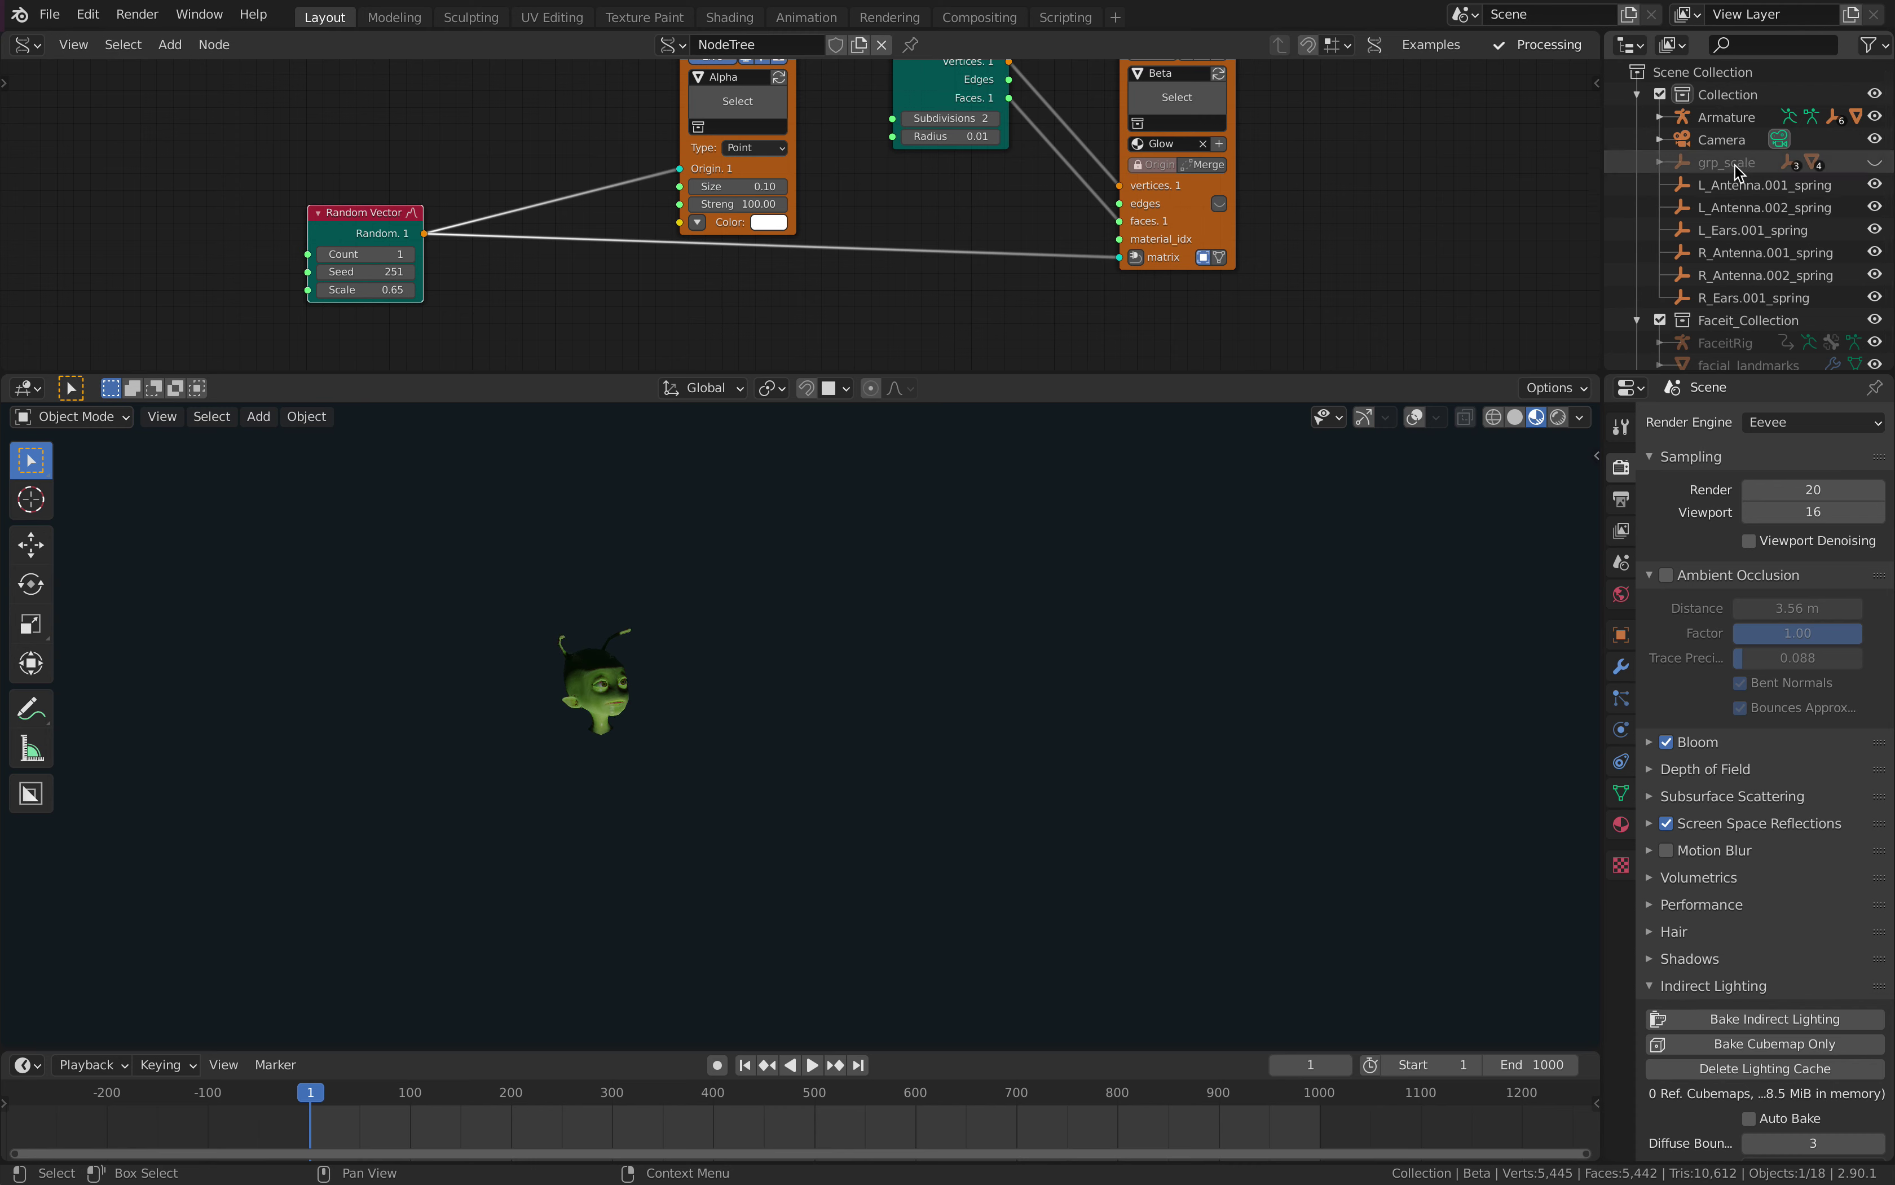
left_click(1726, 117)
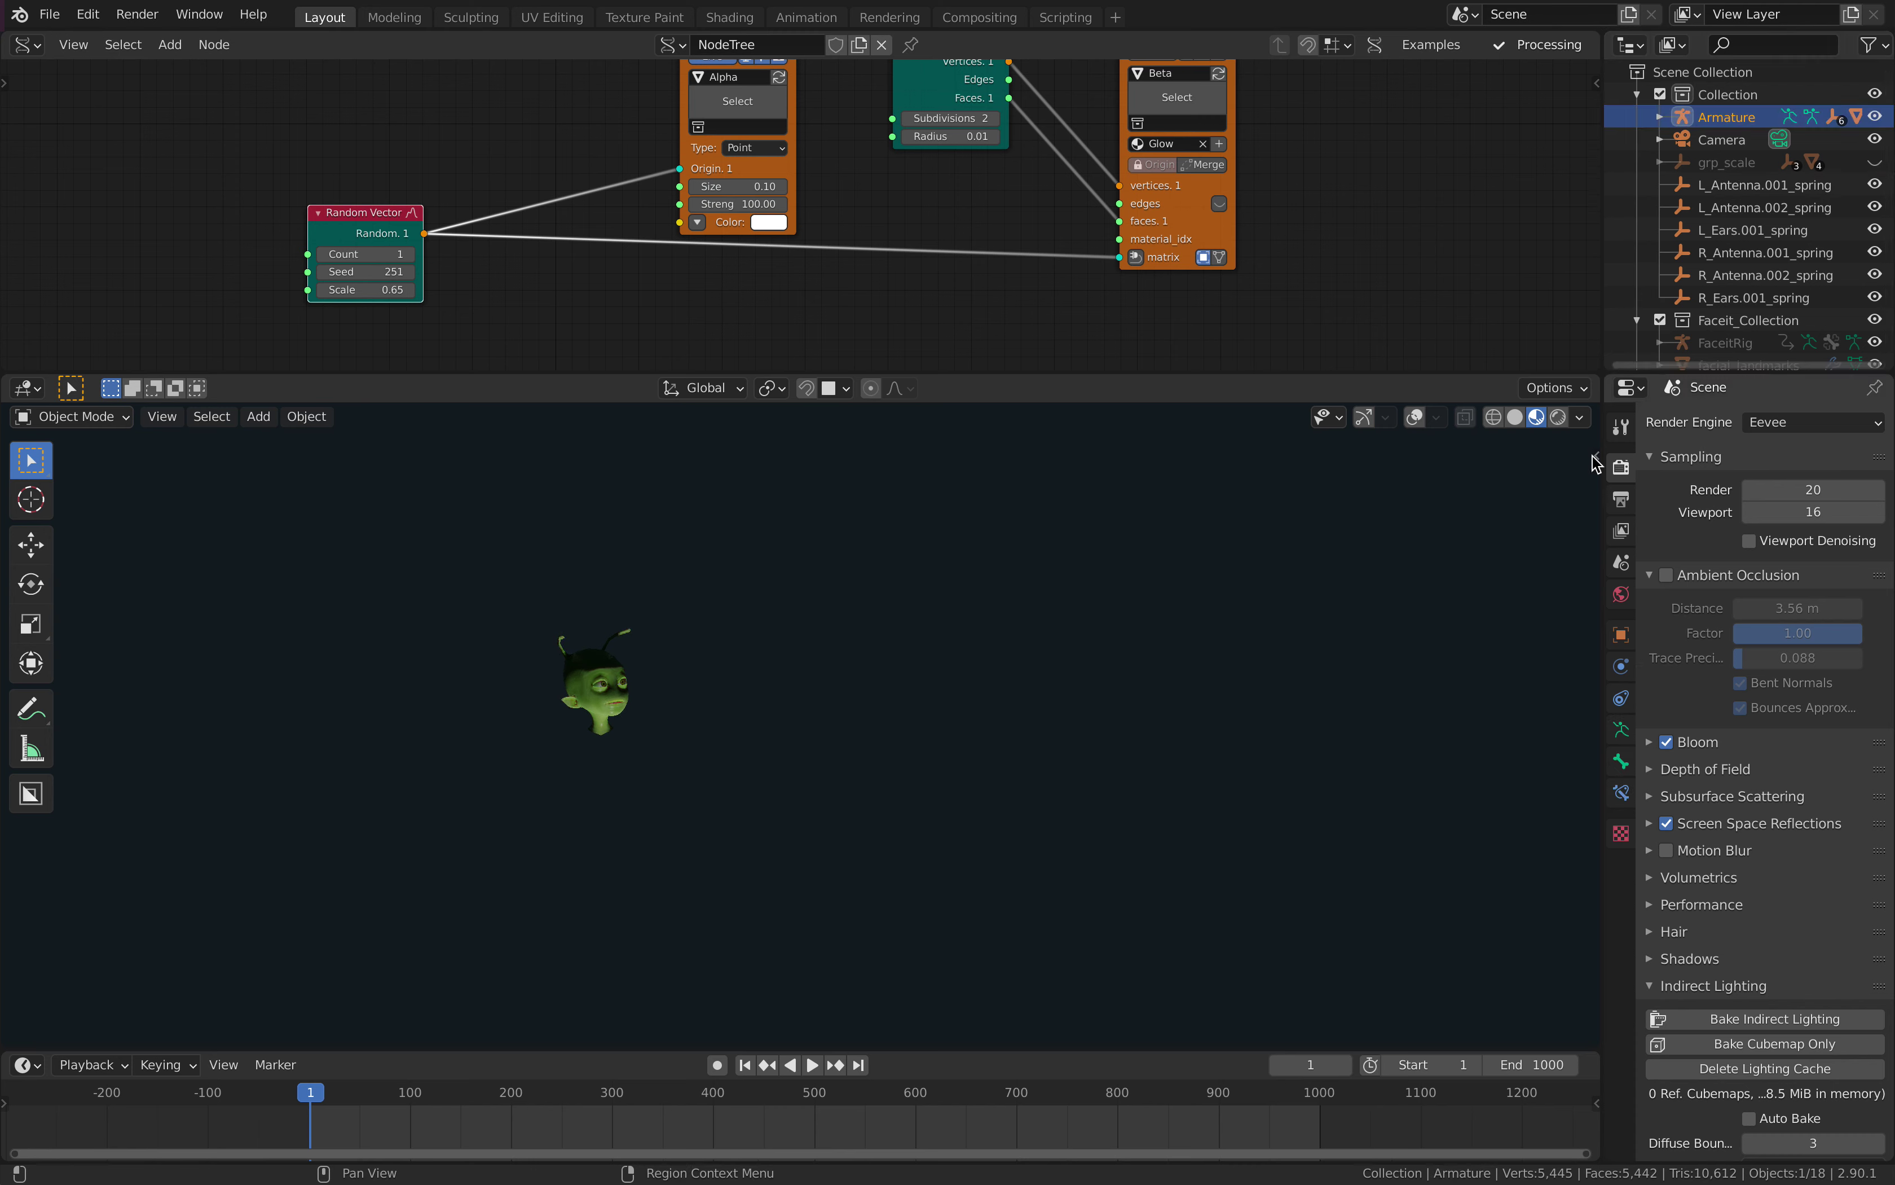
left_click(1596, 456)
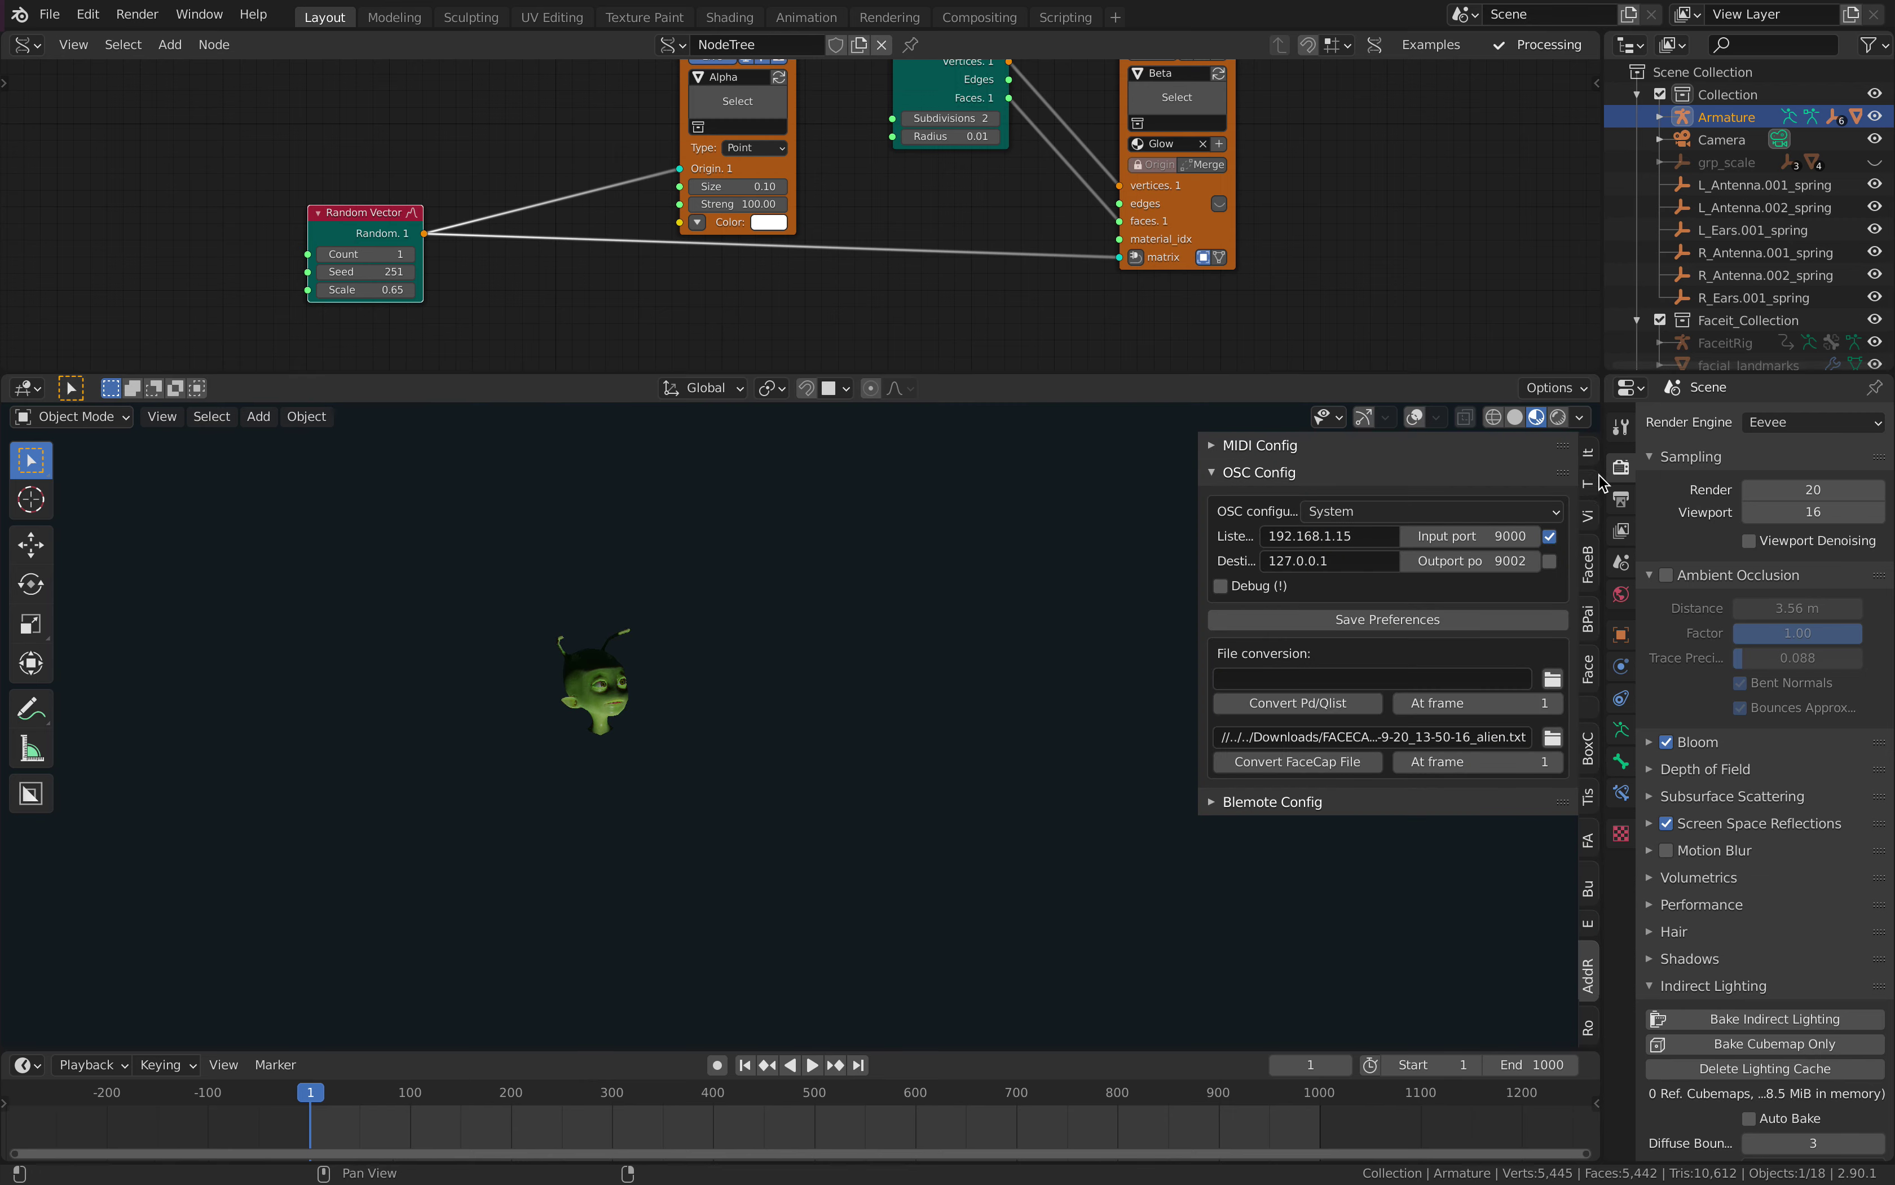
left_click(1590, 462)
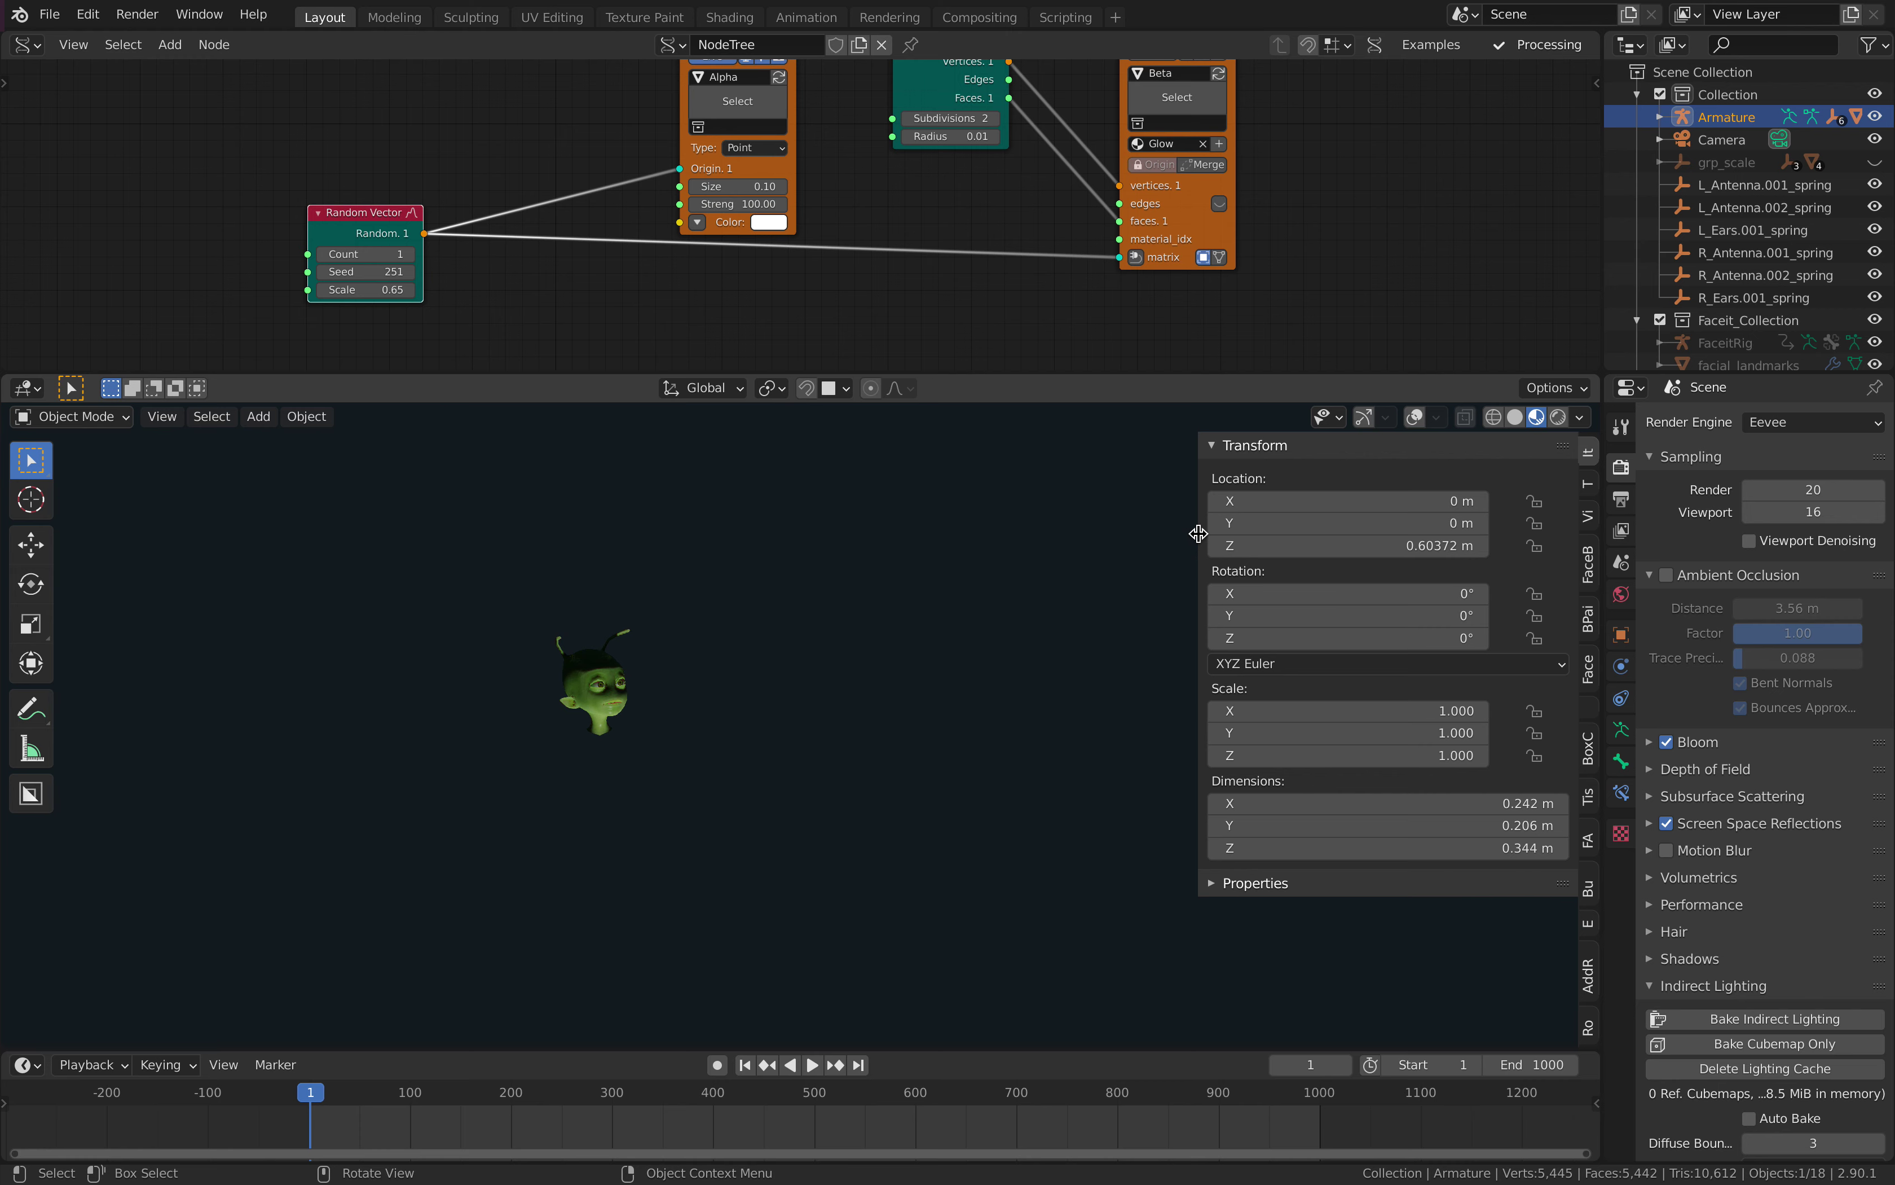
left_click_drag(1198, 534, 1566, 523)
- Leave more space between the Random Vector node and the viewer nodes, and raise its count to 9
middle_click_drag(630, 247, 773, 225)
left_click_drag(518, 207, 420, 229)
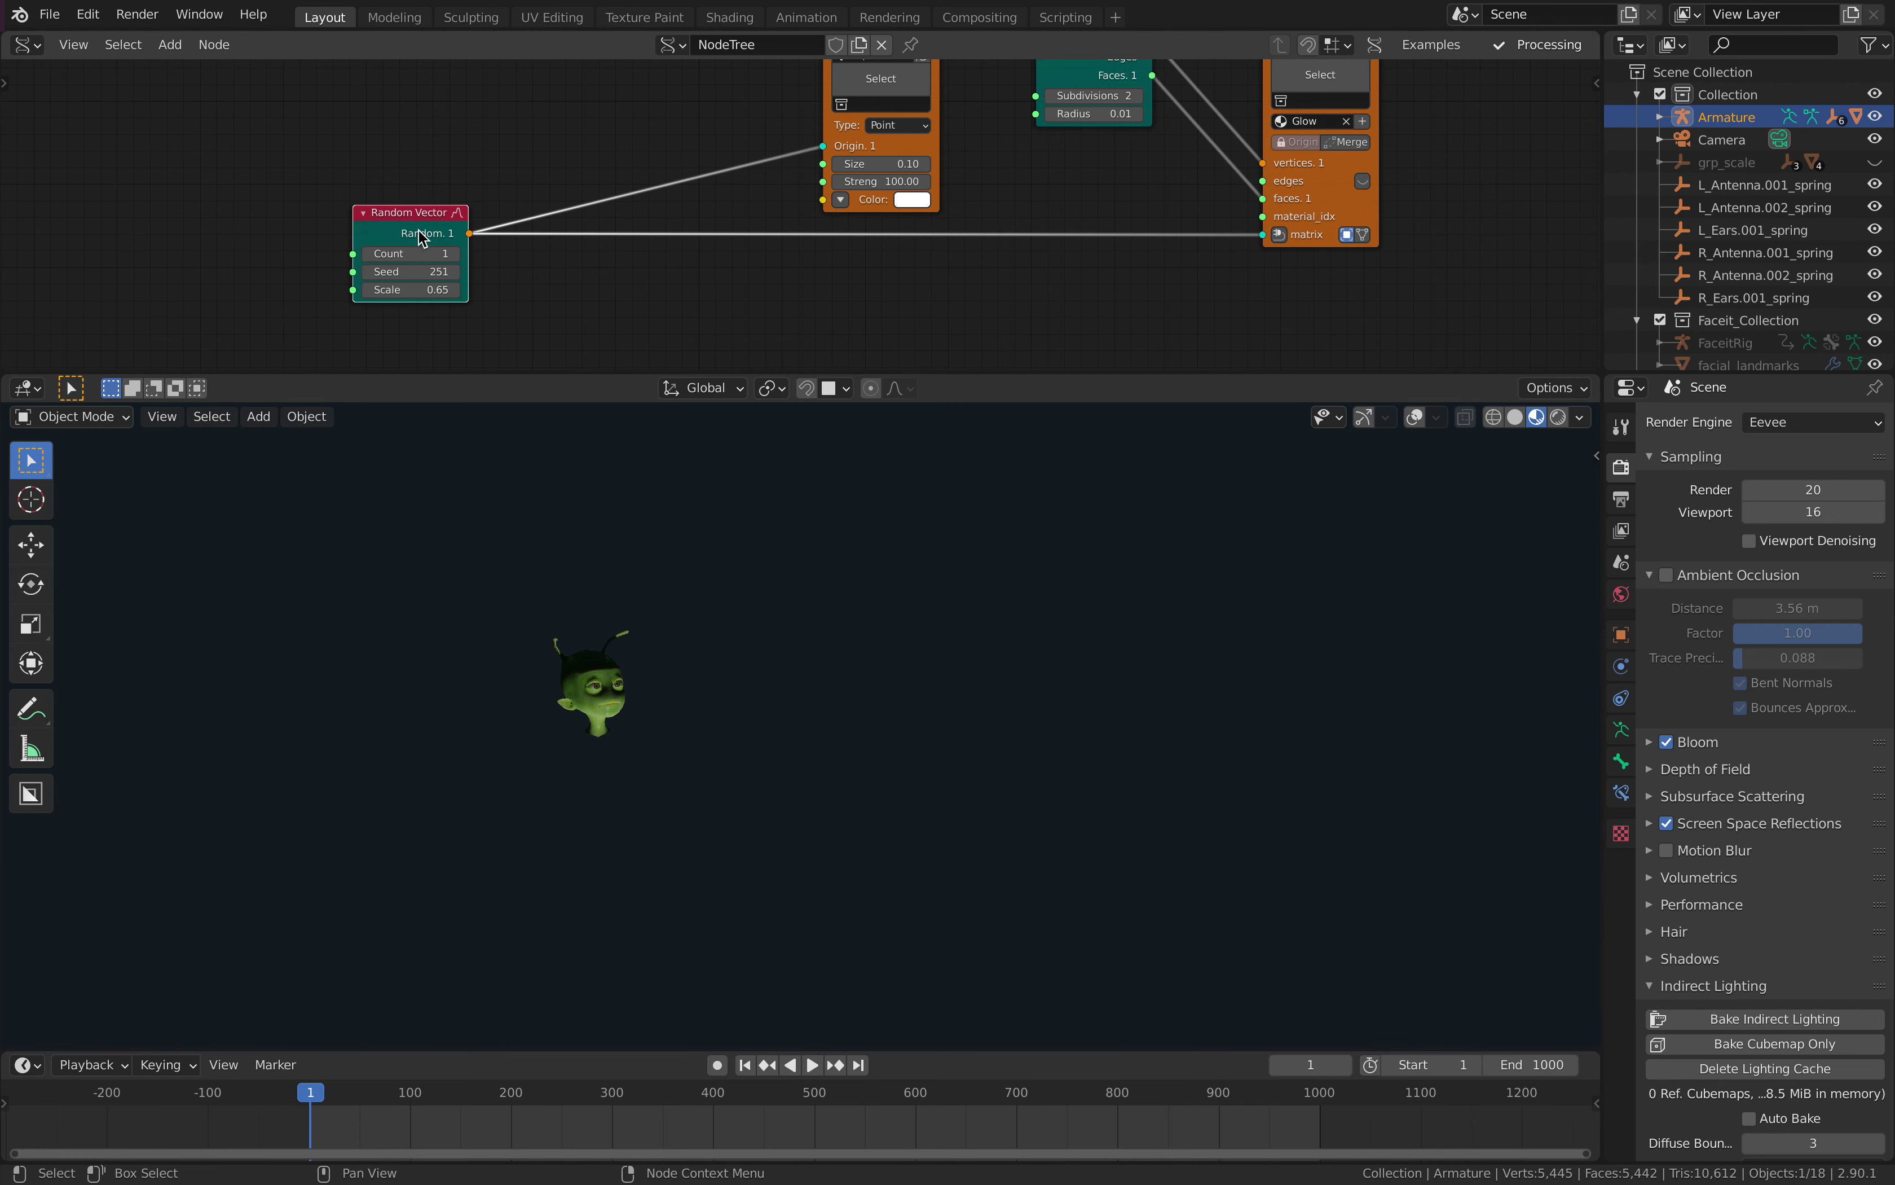
left_click(452, 254)
left_click(452, 254)
left_click(452, 254)
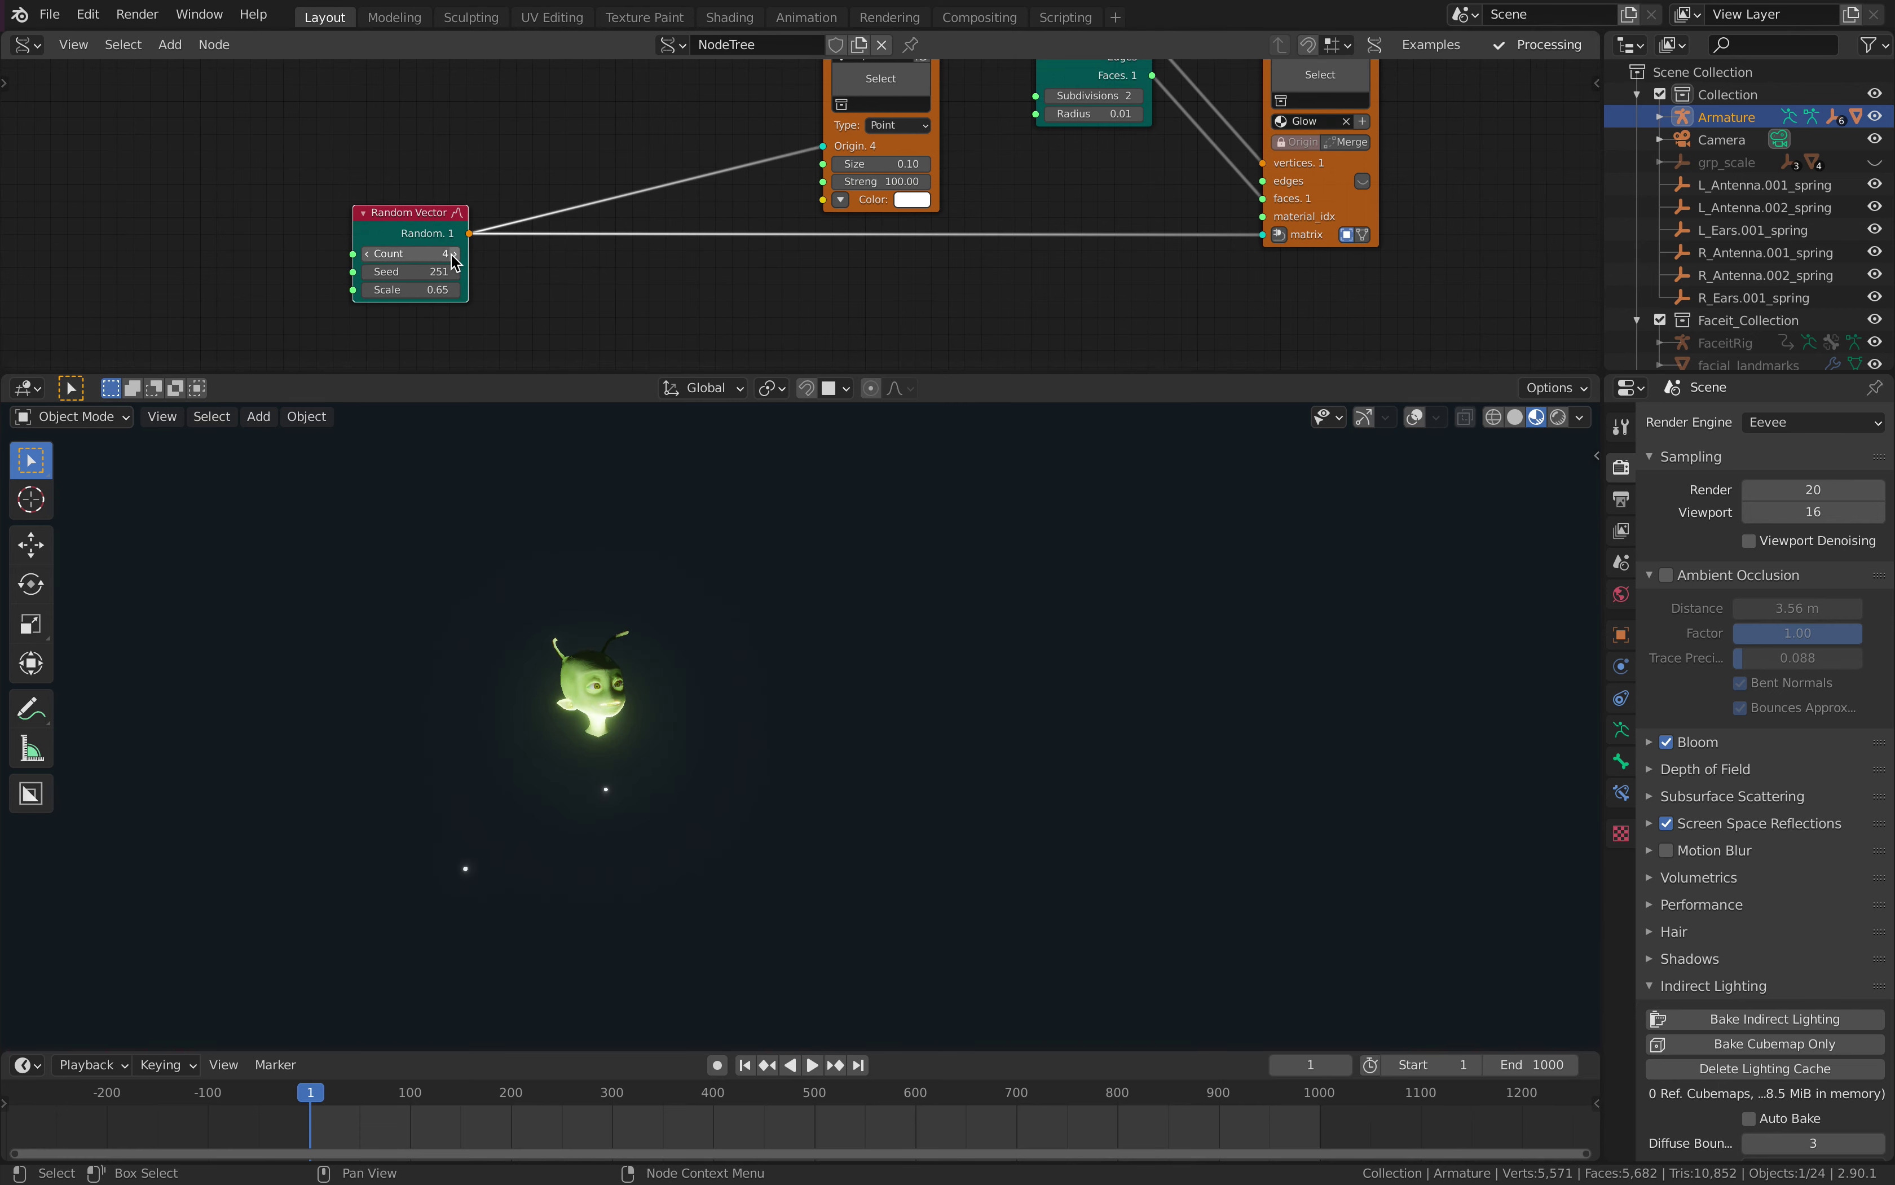
left_click(453, 254)
left_click(454, 254)
left_click(454, 254)
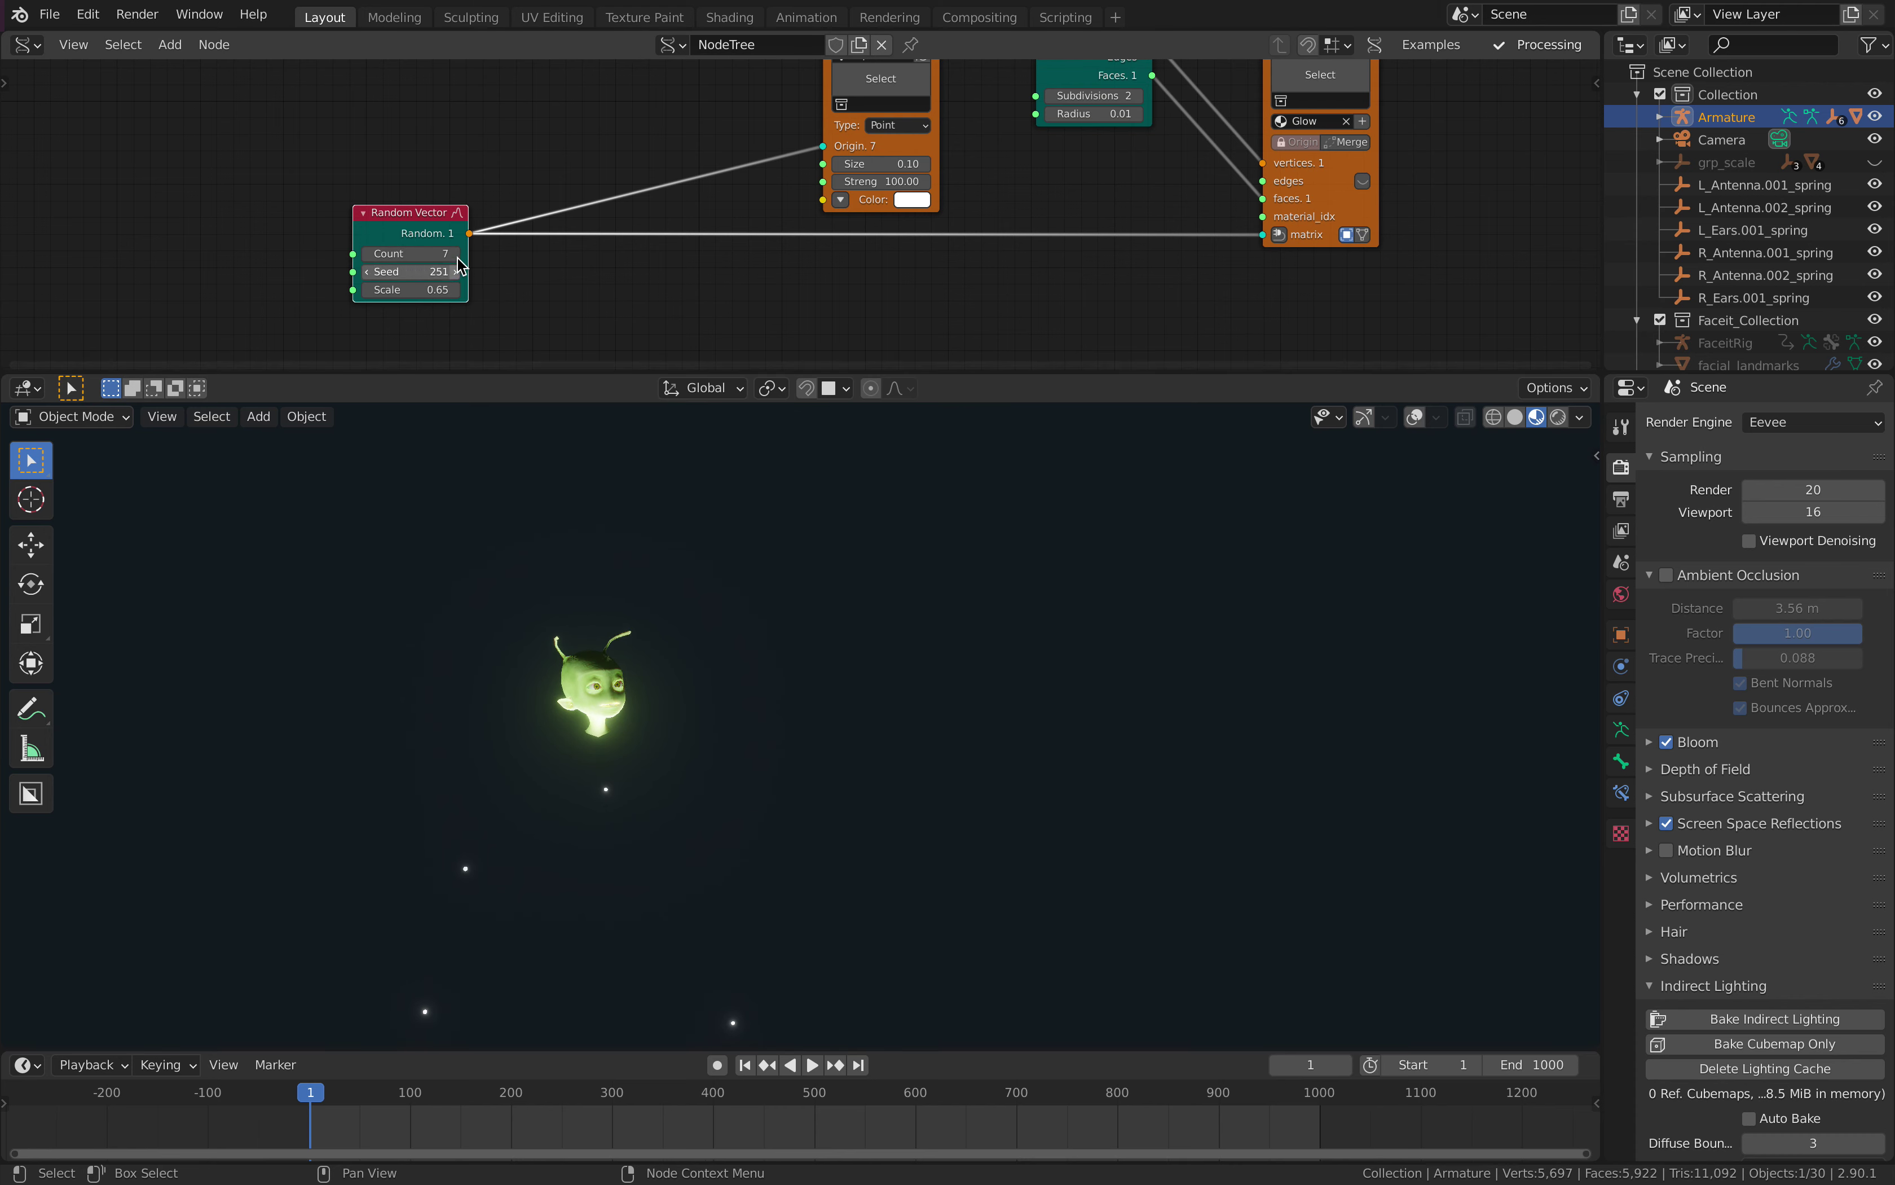
left_click(455, 255)
- Move the Random Vector node slightly further from the Light viewer and reduce its scale to 0.16
left_click_drag(430, 221, 379, 222)
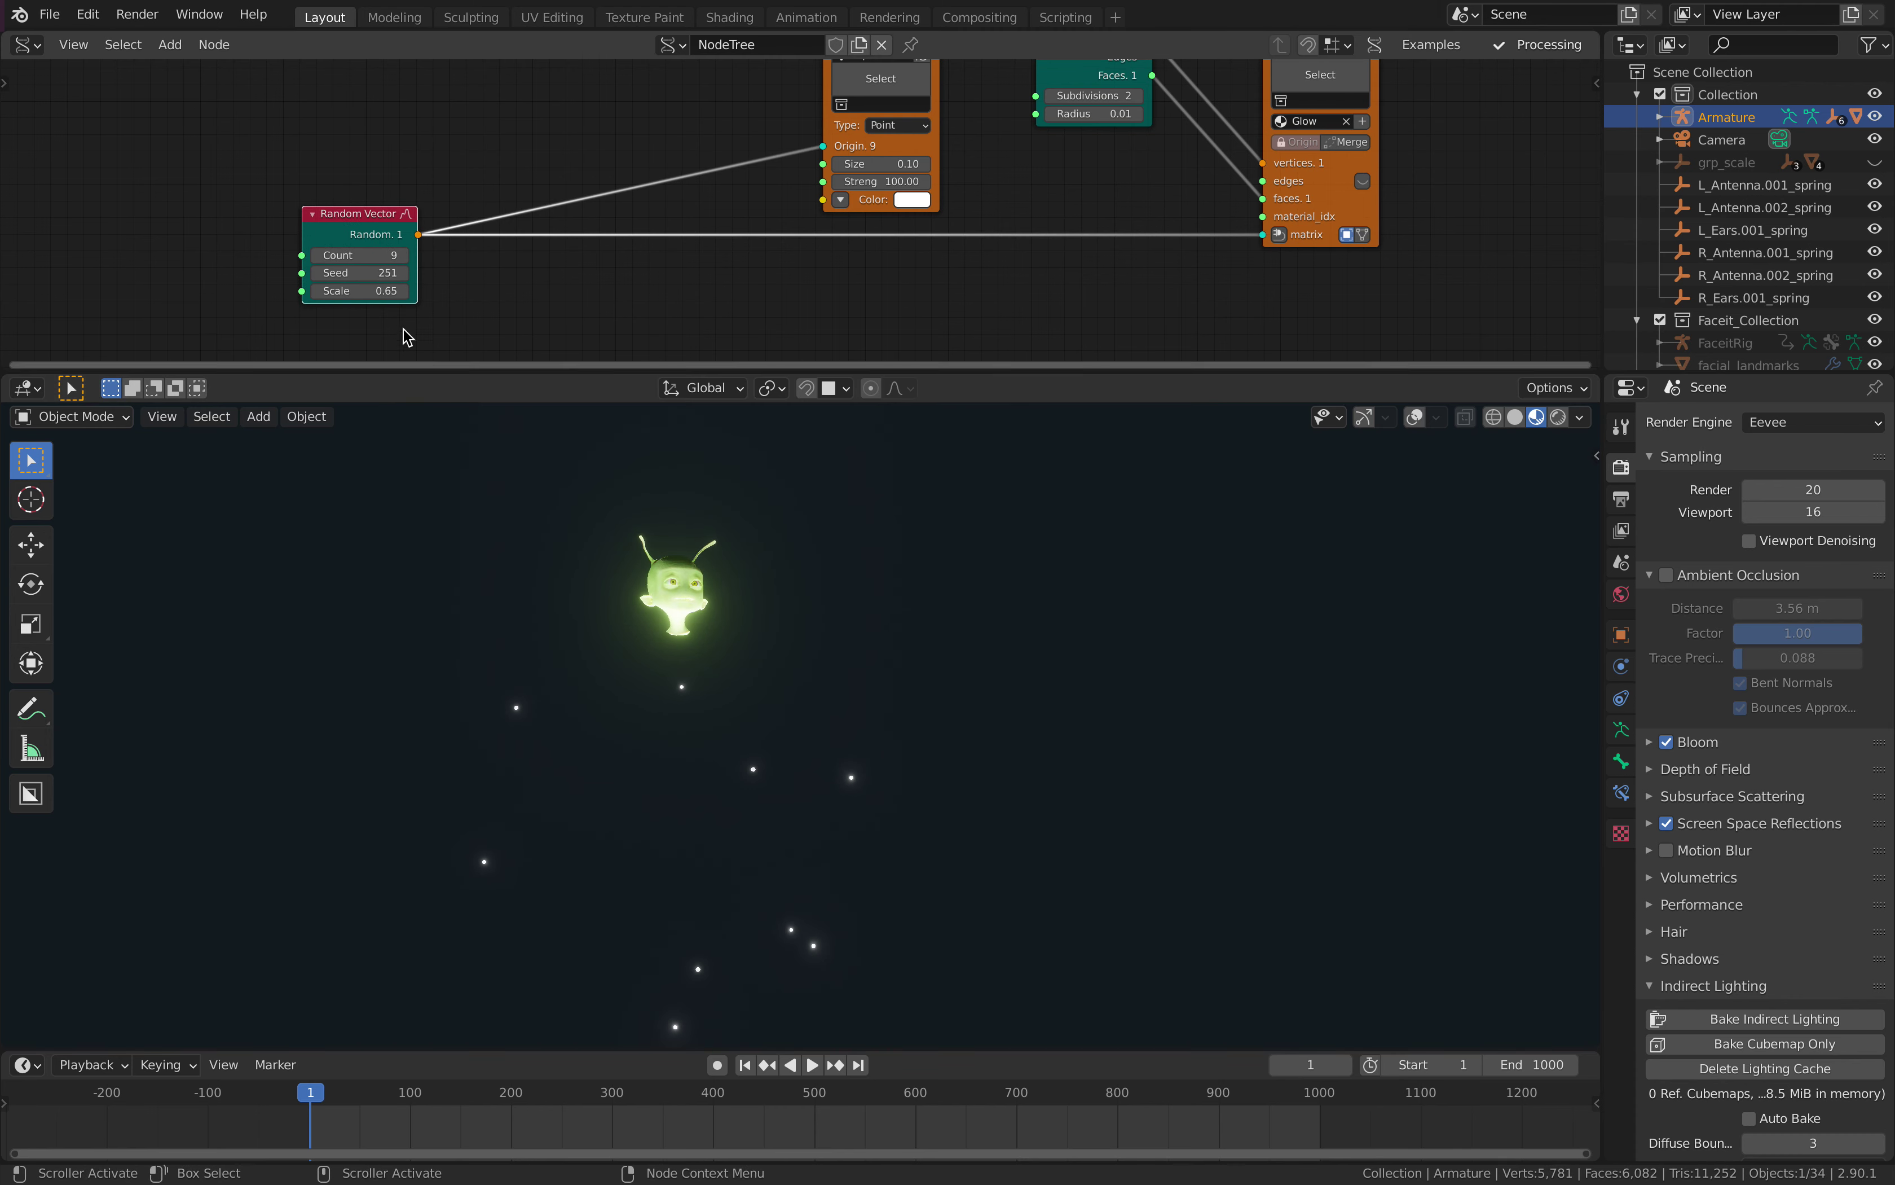
left_click_drag(368, 290, 294, 290)
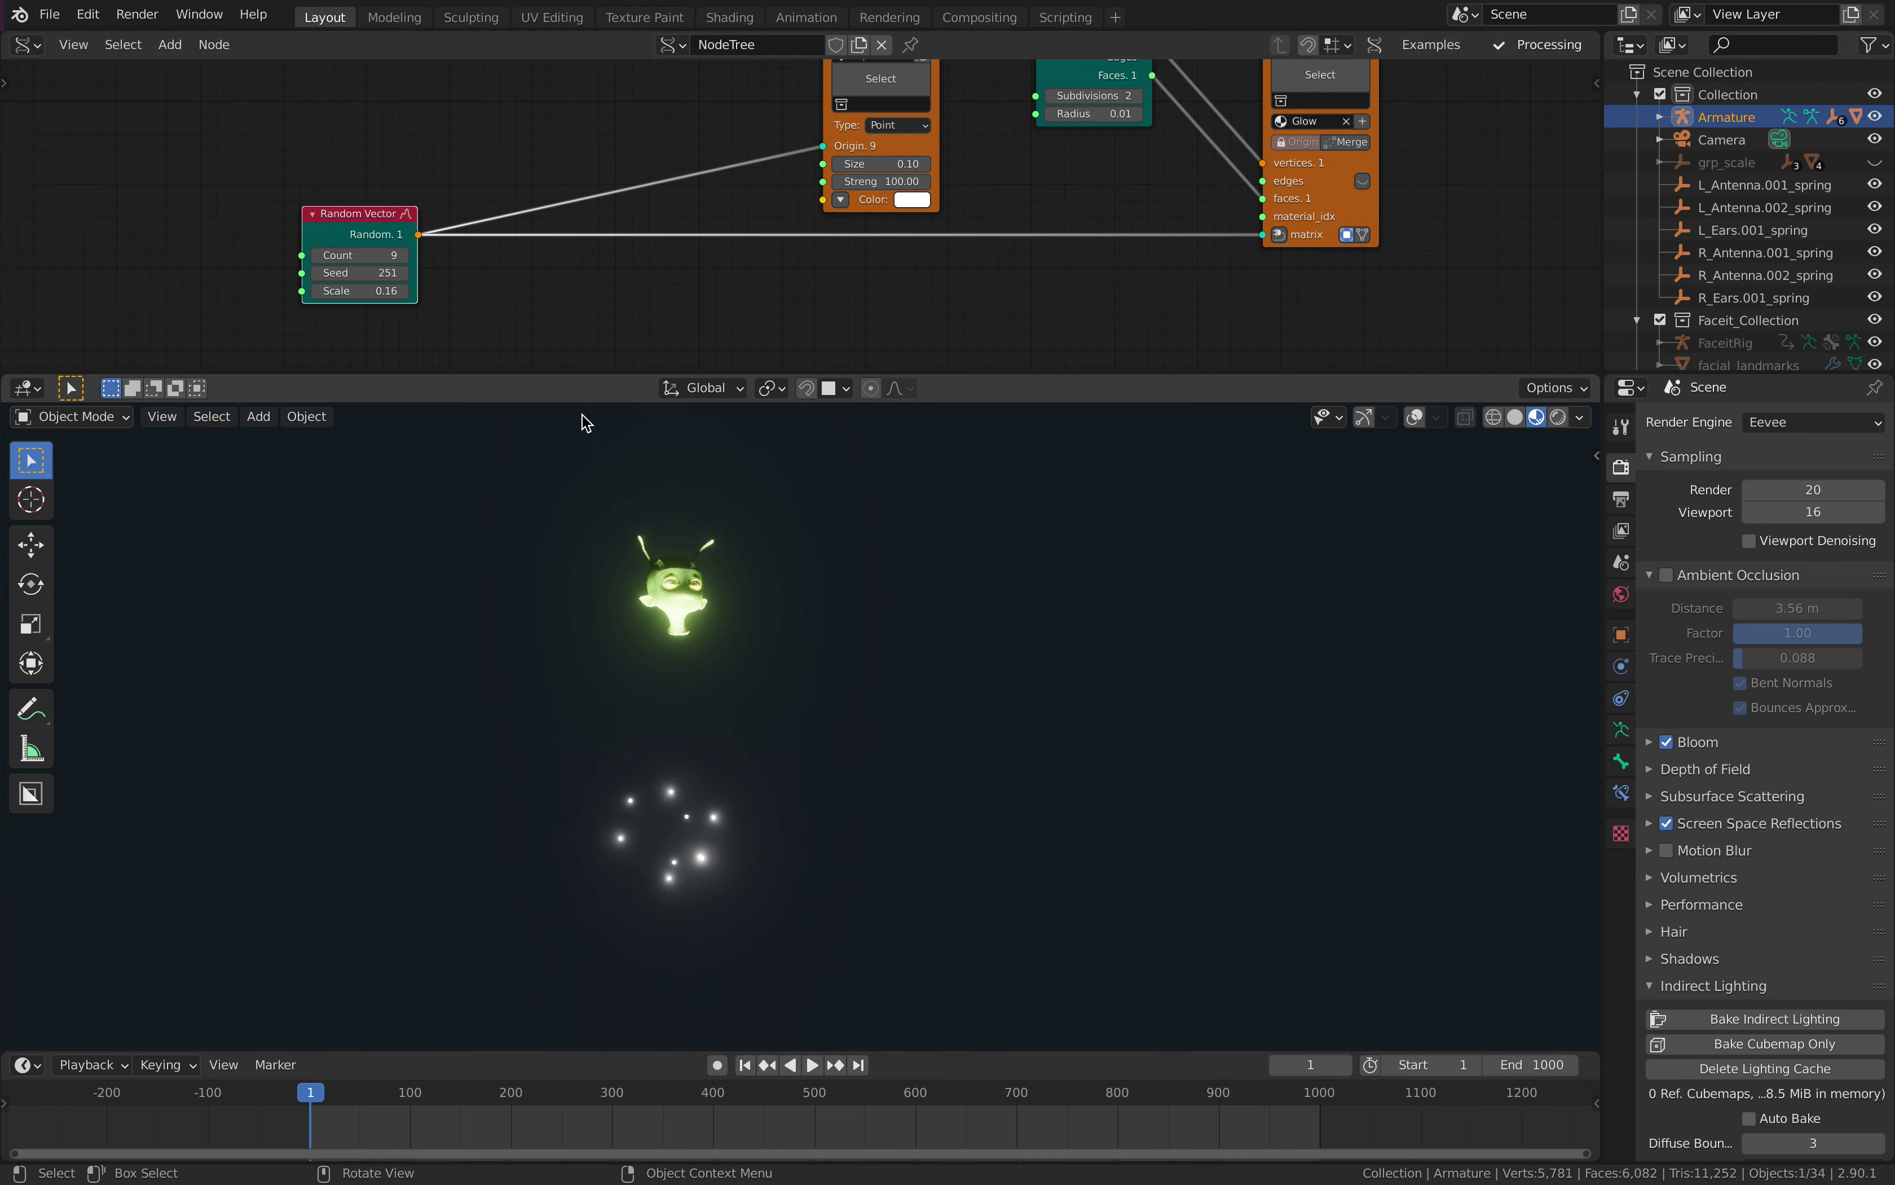
- Add a Move node between the Random Vector node and the viewer nodes
key("alt+space")
type("m")
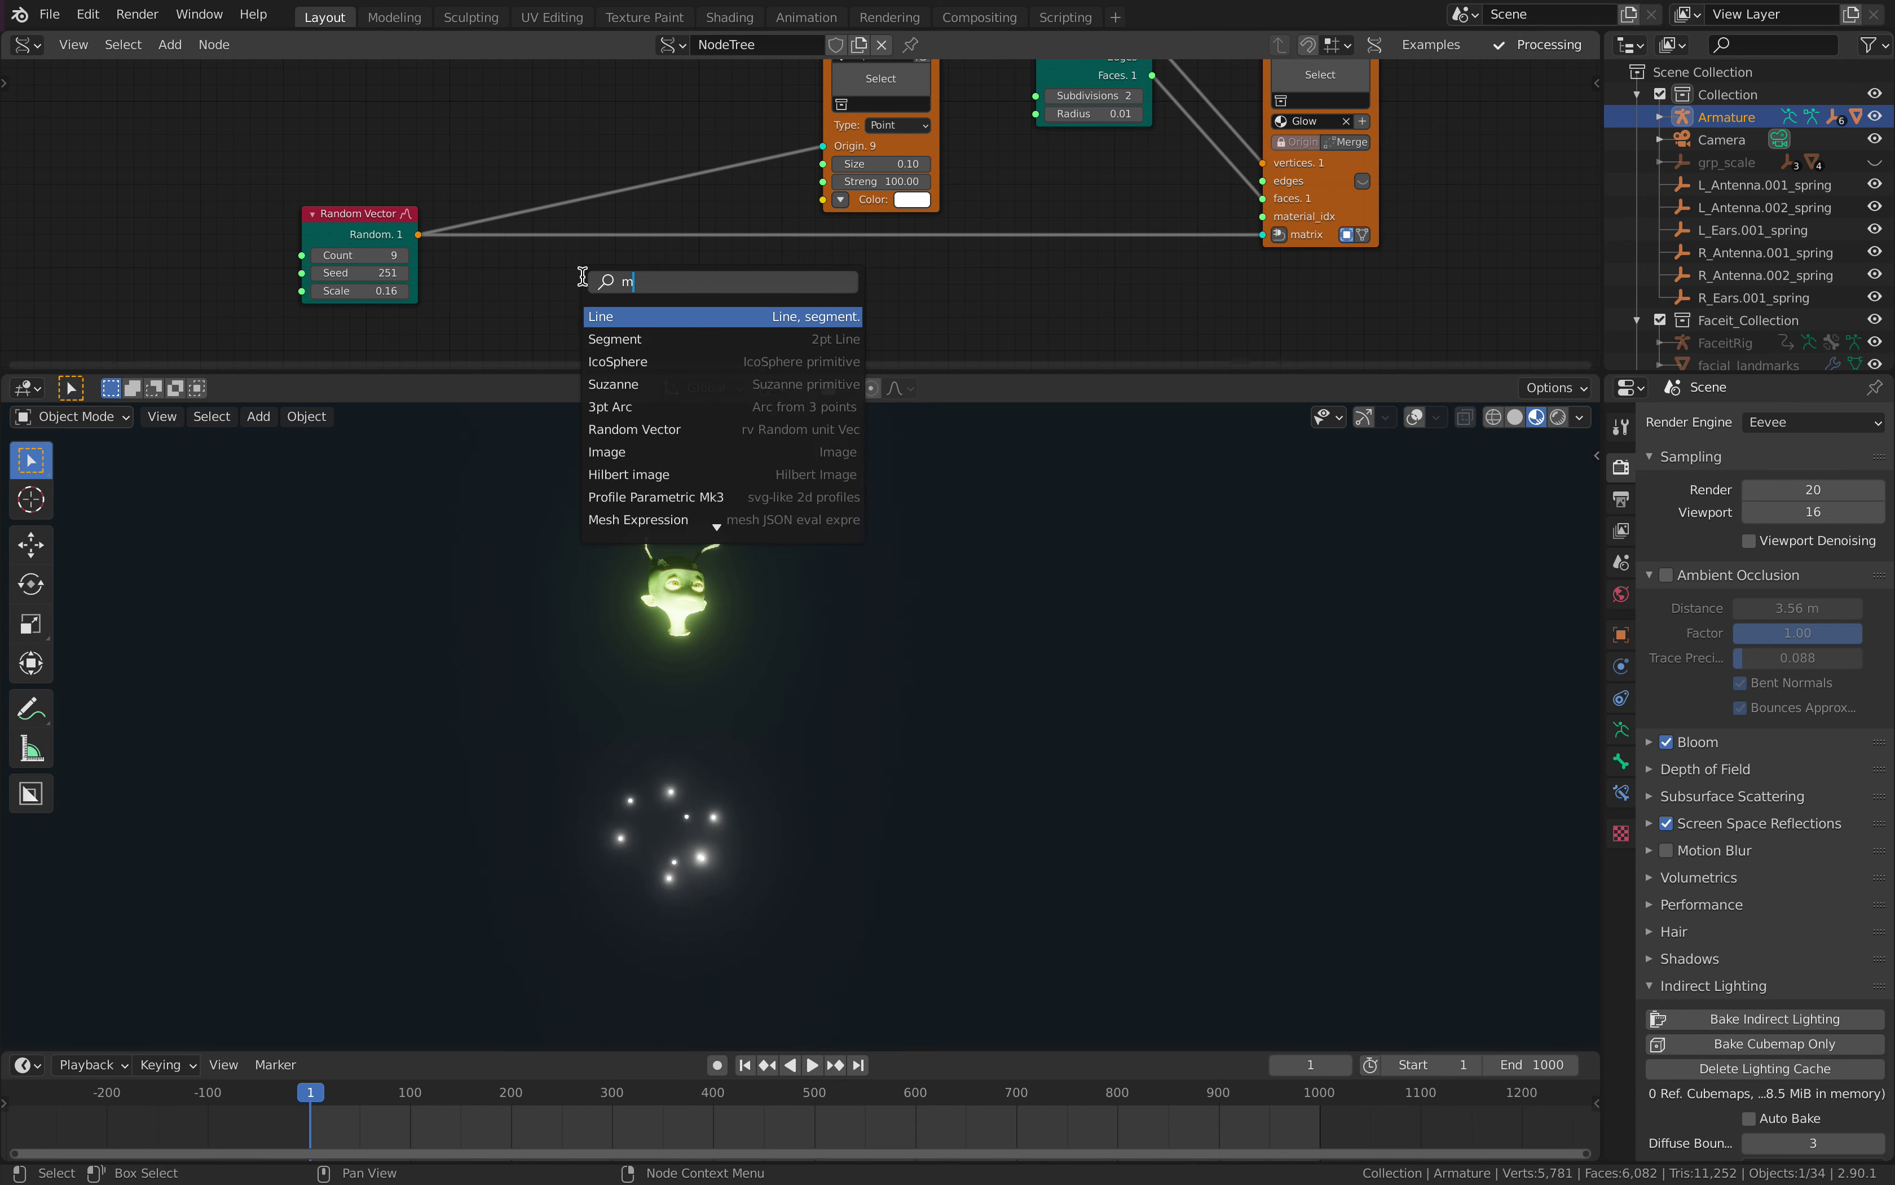
type("ov")
key("Return")
left_click(582, 278)
middle_click_drag(605, 250, 617, 212)
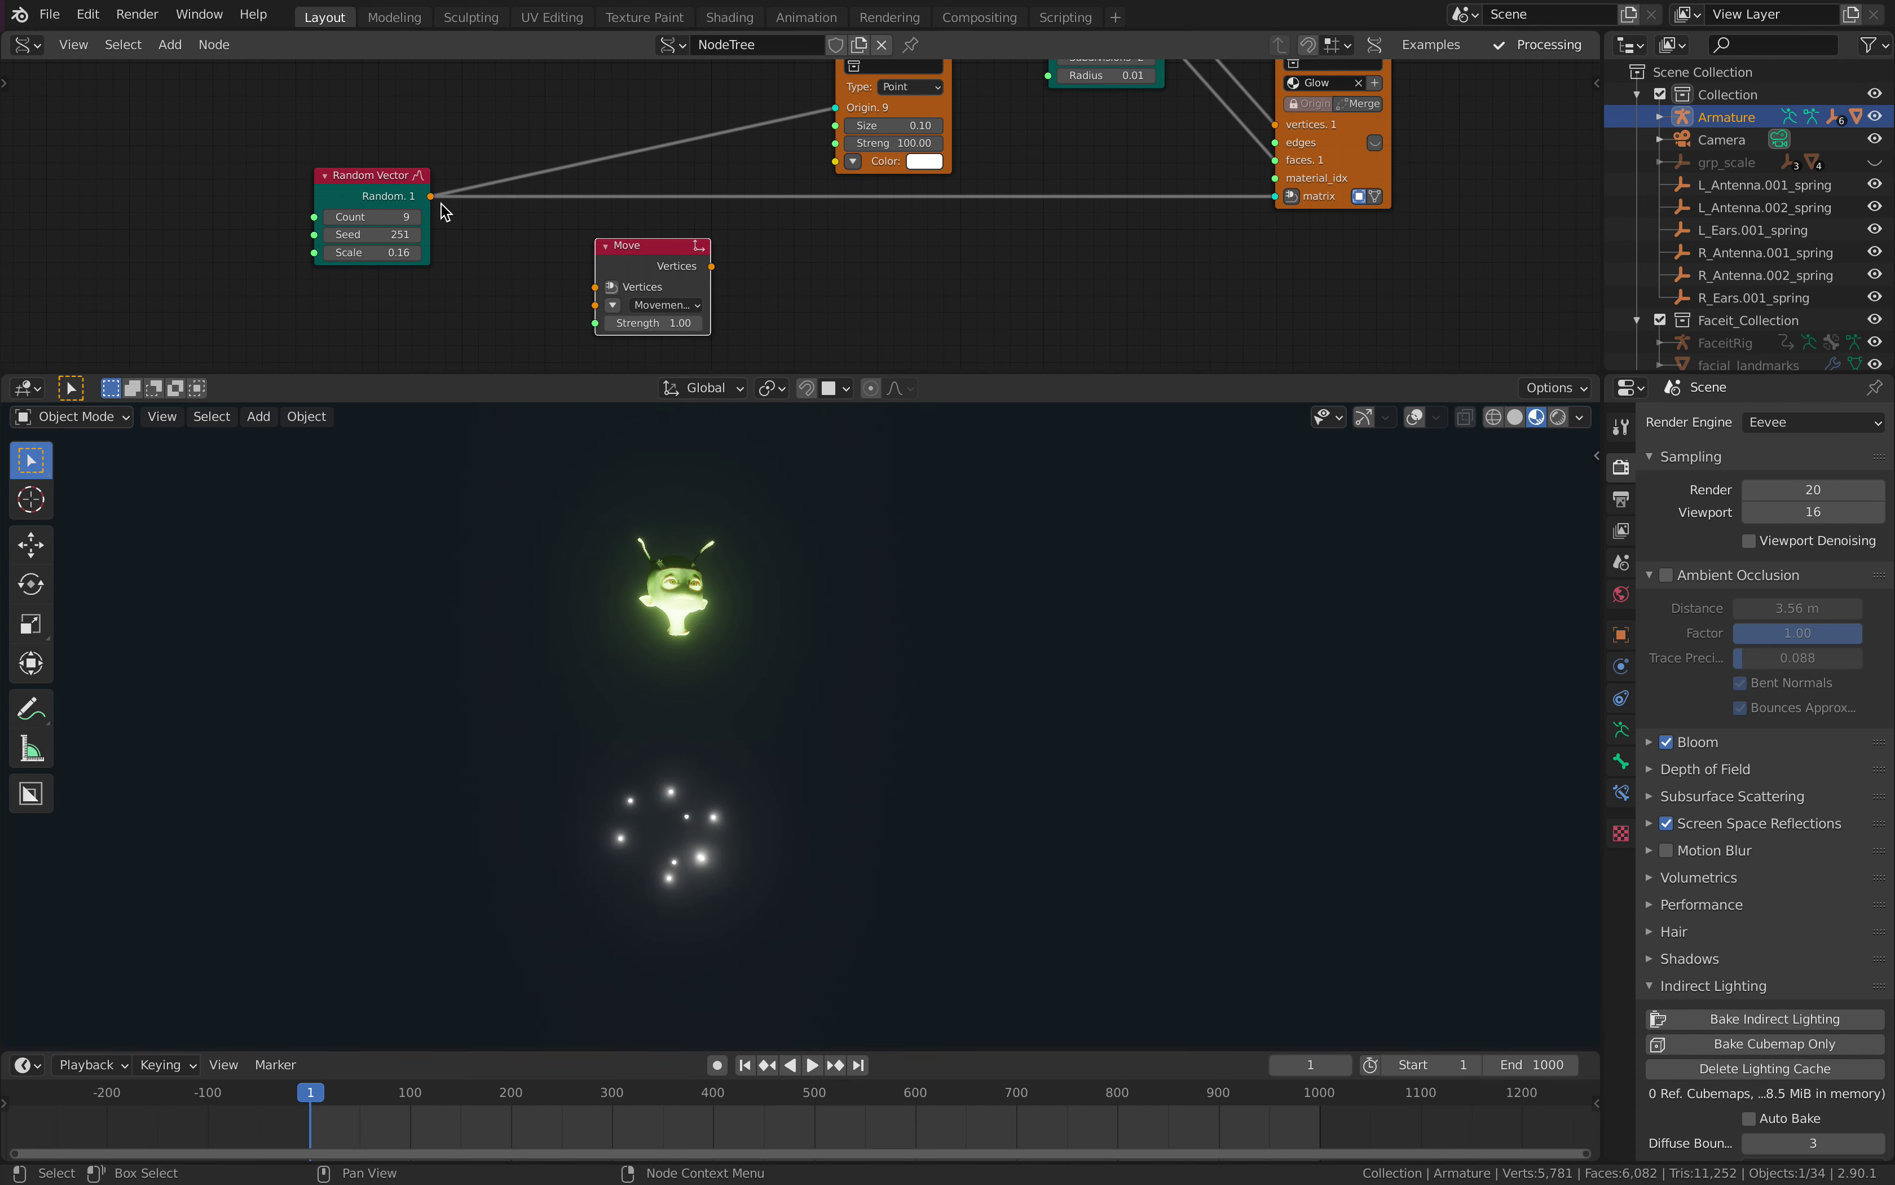
- Feed the random vectors into the Move node and its vertices into the Light viewer's origin and the Mesh viewer's matrix
left_click_drag(431, 196, 595, 287)
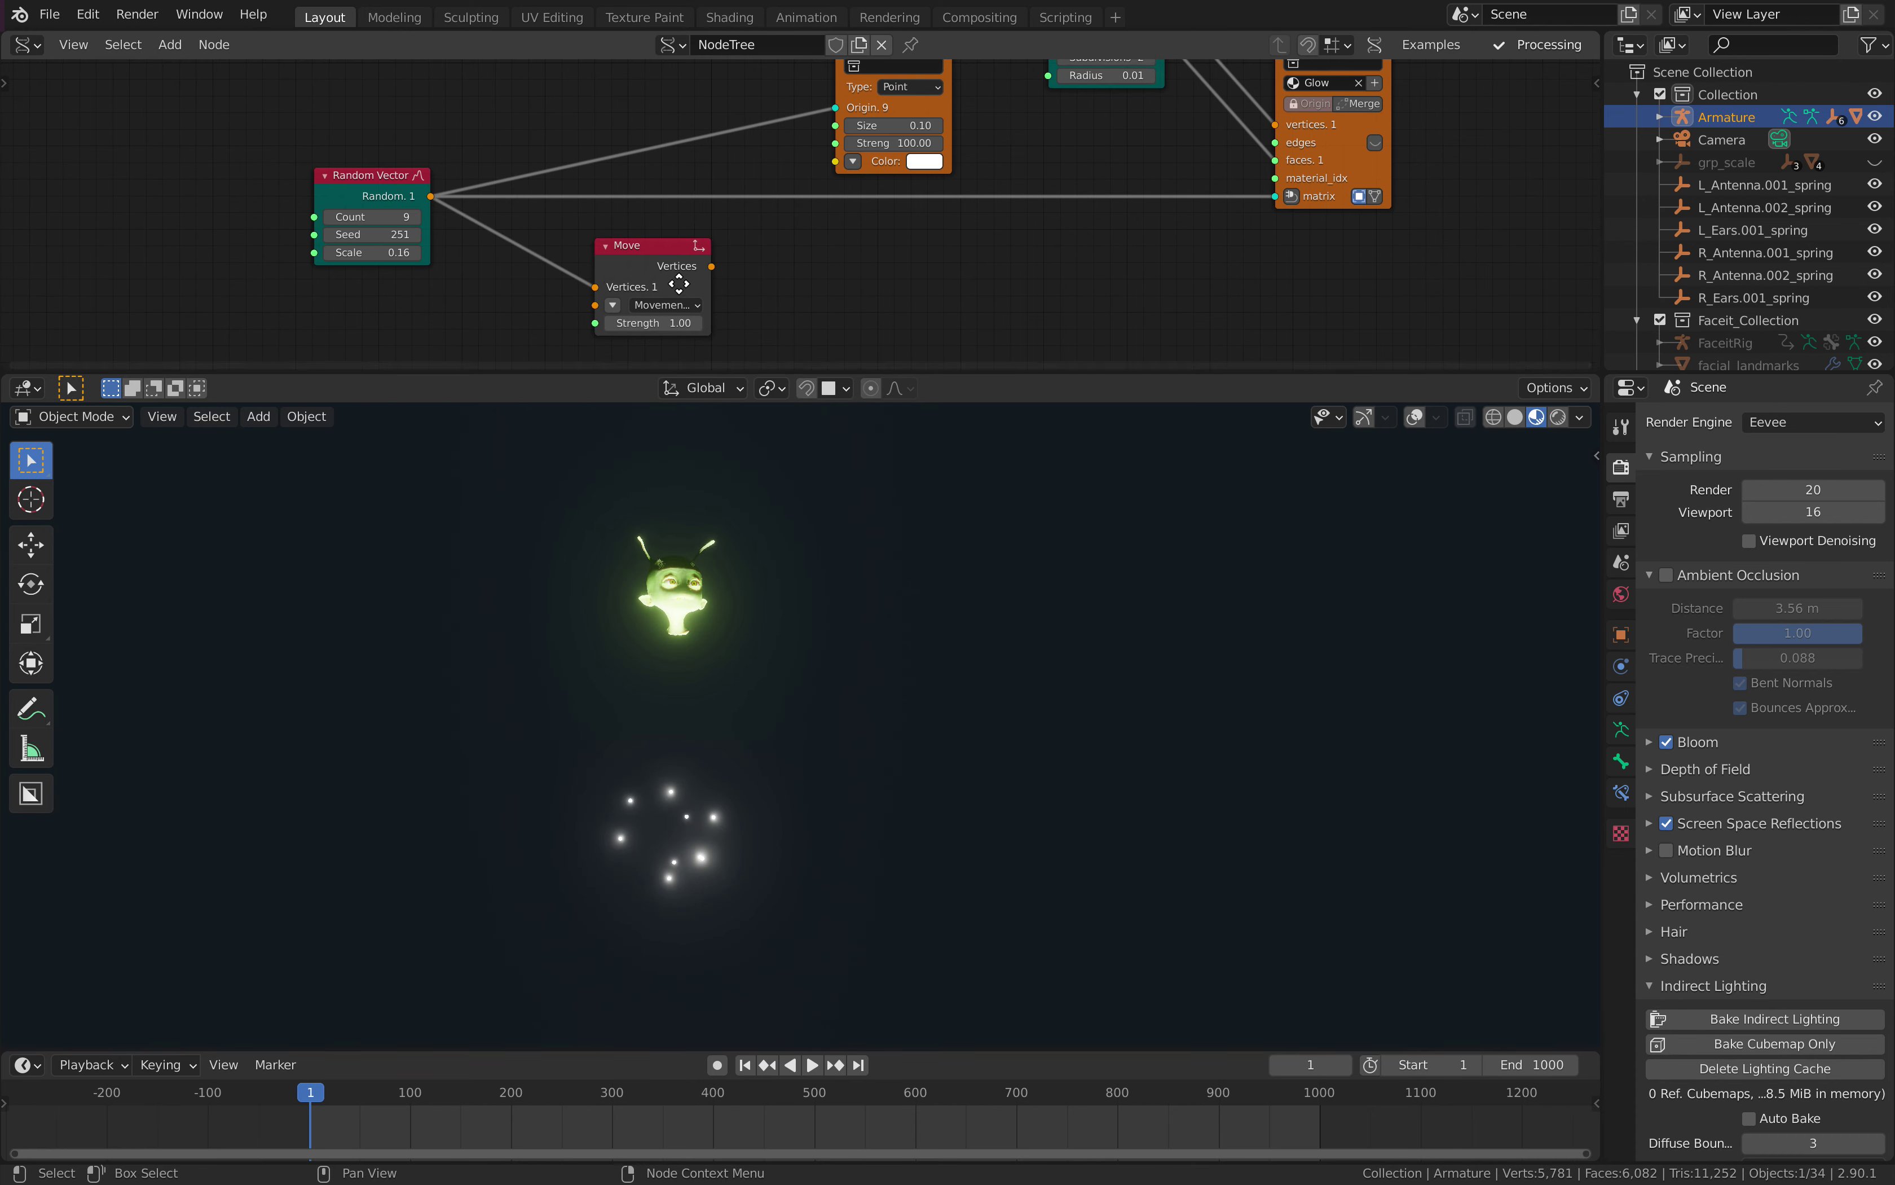
middle_click_drag(688, 272, 673, 290)
left_click_drag(703, 286, 752, 208)
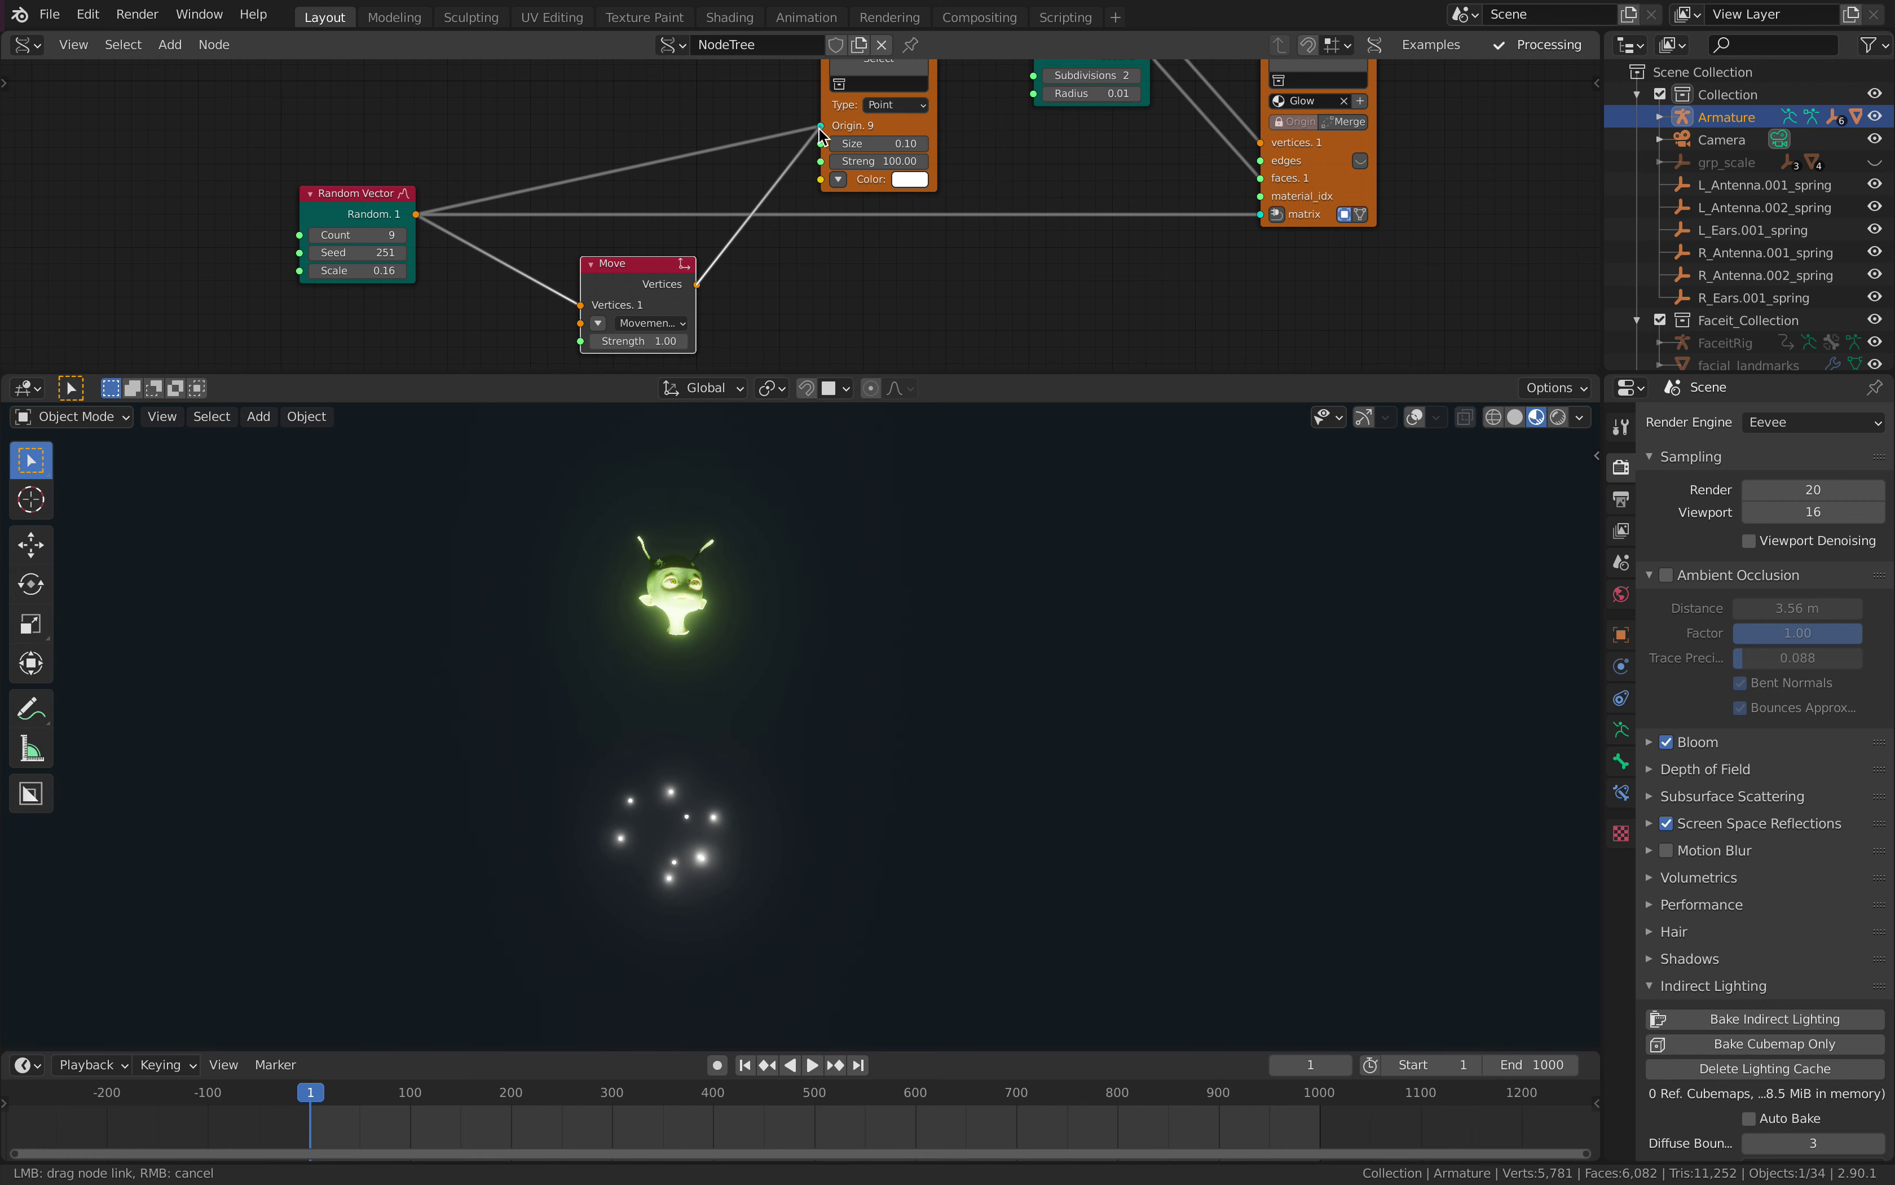
left_click_drag(820, 133, 820, 127)
left_click_drag(699, 284, 1260, 216)
middle_click_drag(835, 295, 918, 256)
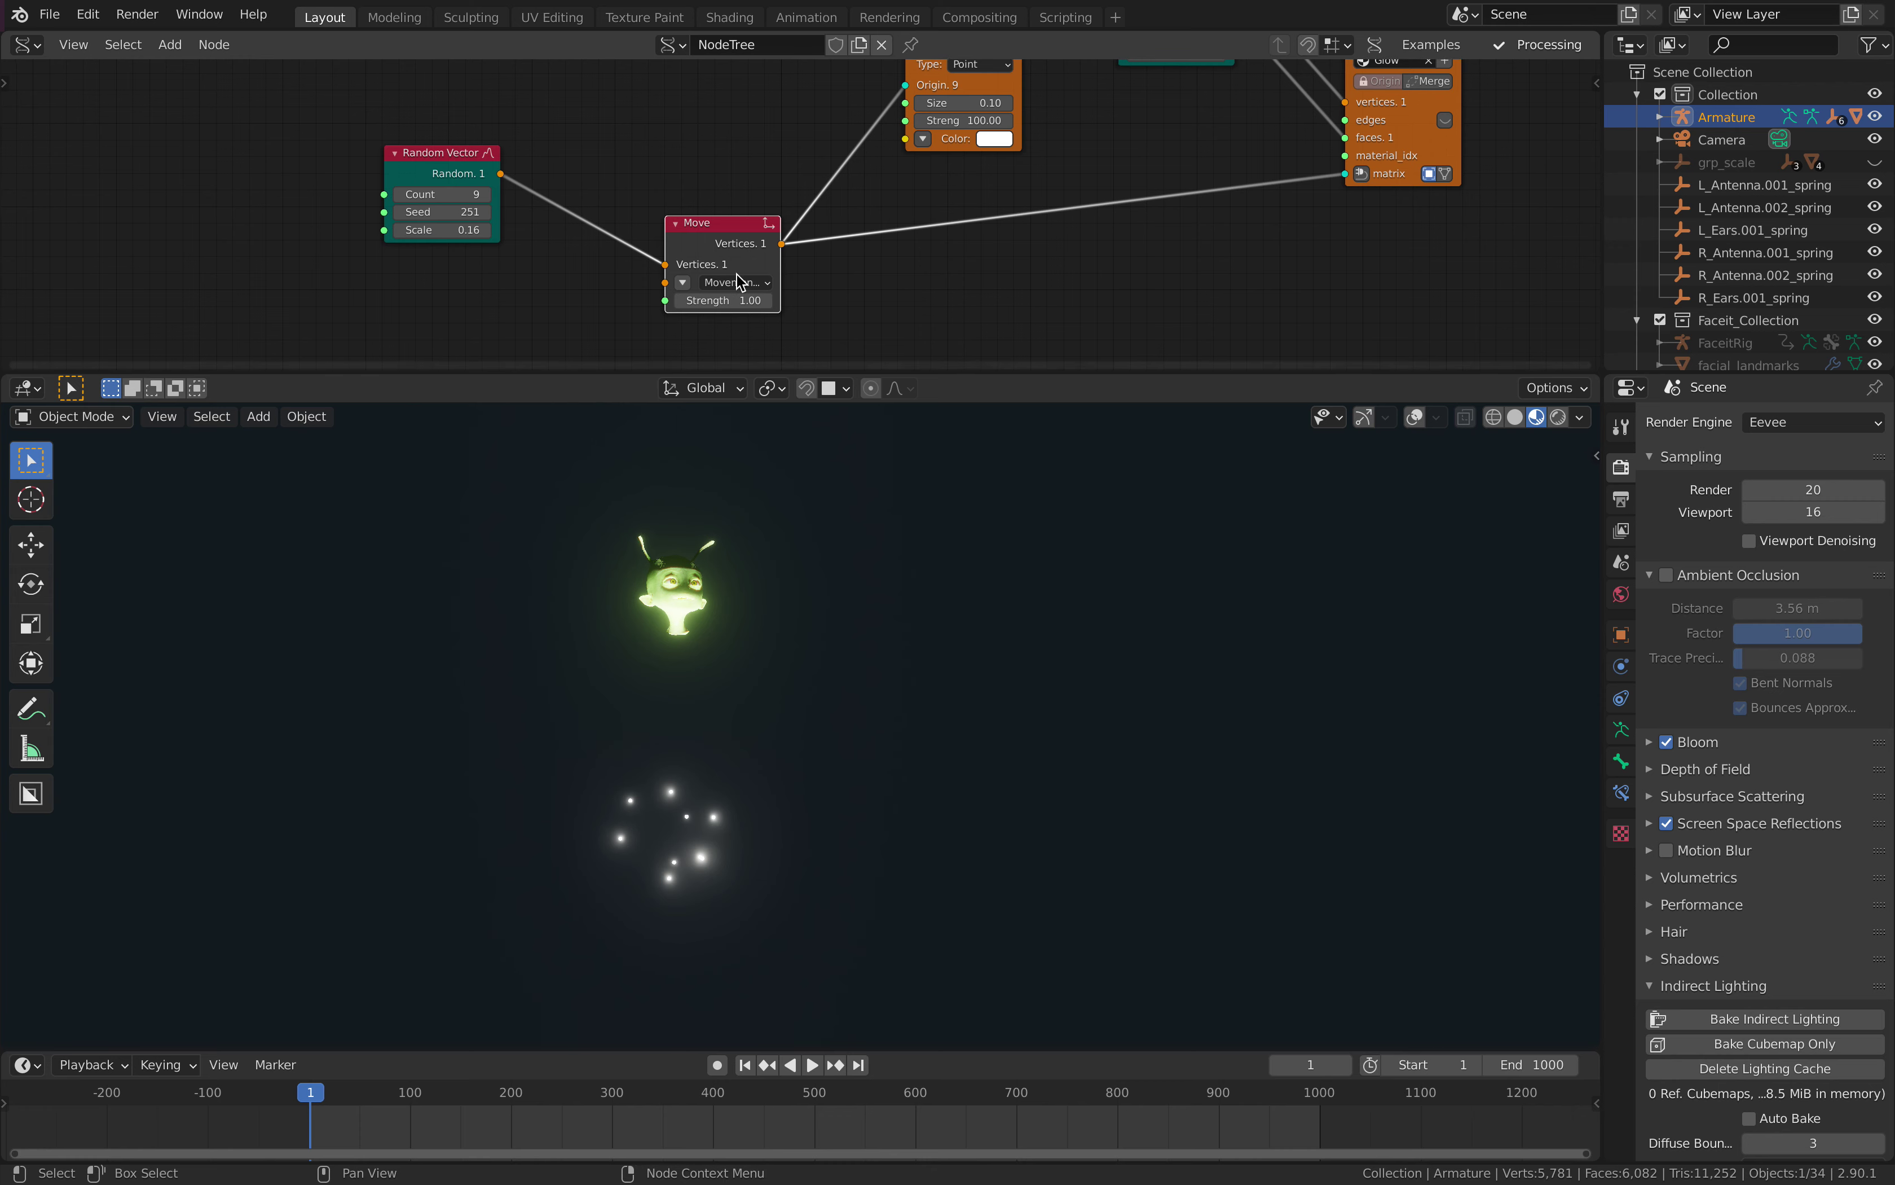
- Set the Move node's movement vector to X 0.01 and Z 0.84, and raise the Random Vector's scale to 0.52
left_click(683, 284)
left_click_drag(734, 316, 781, 314)
scroll(671, 574, "up", 3)
middle_click_drag(672, 573, 908, 784, "shift")
scroll(905, 776, "up", 3)
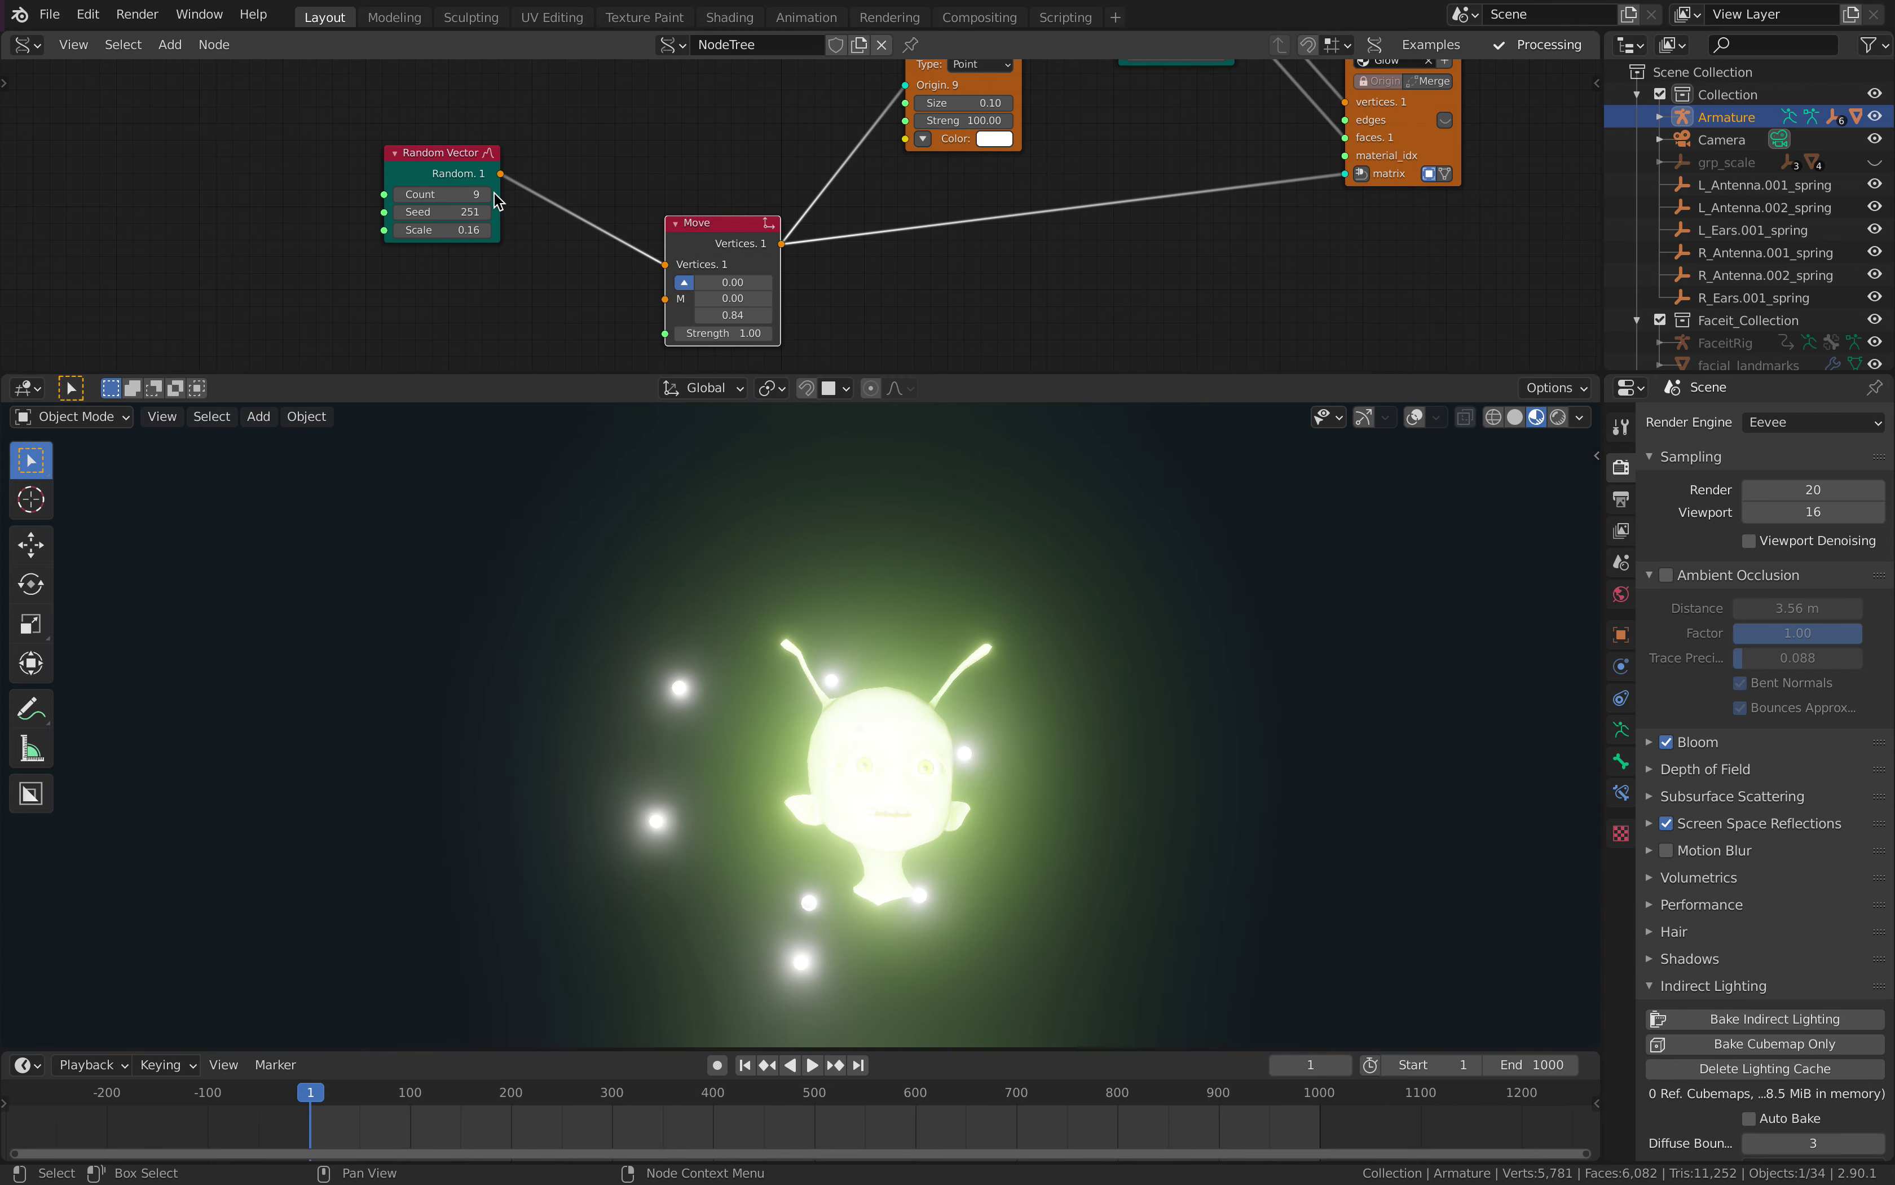
left_click_drag(443, 230, 544, 230)
mouse_move(732, 282)
left_mouse_down()
mouse_move(757, 282)
mouse_move(734, 282)
left_mouse_up()
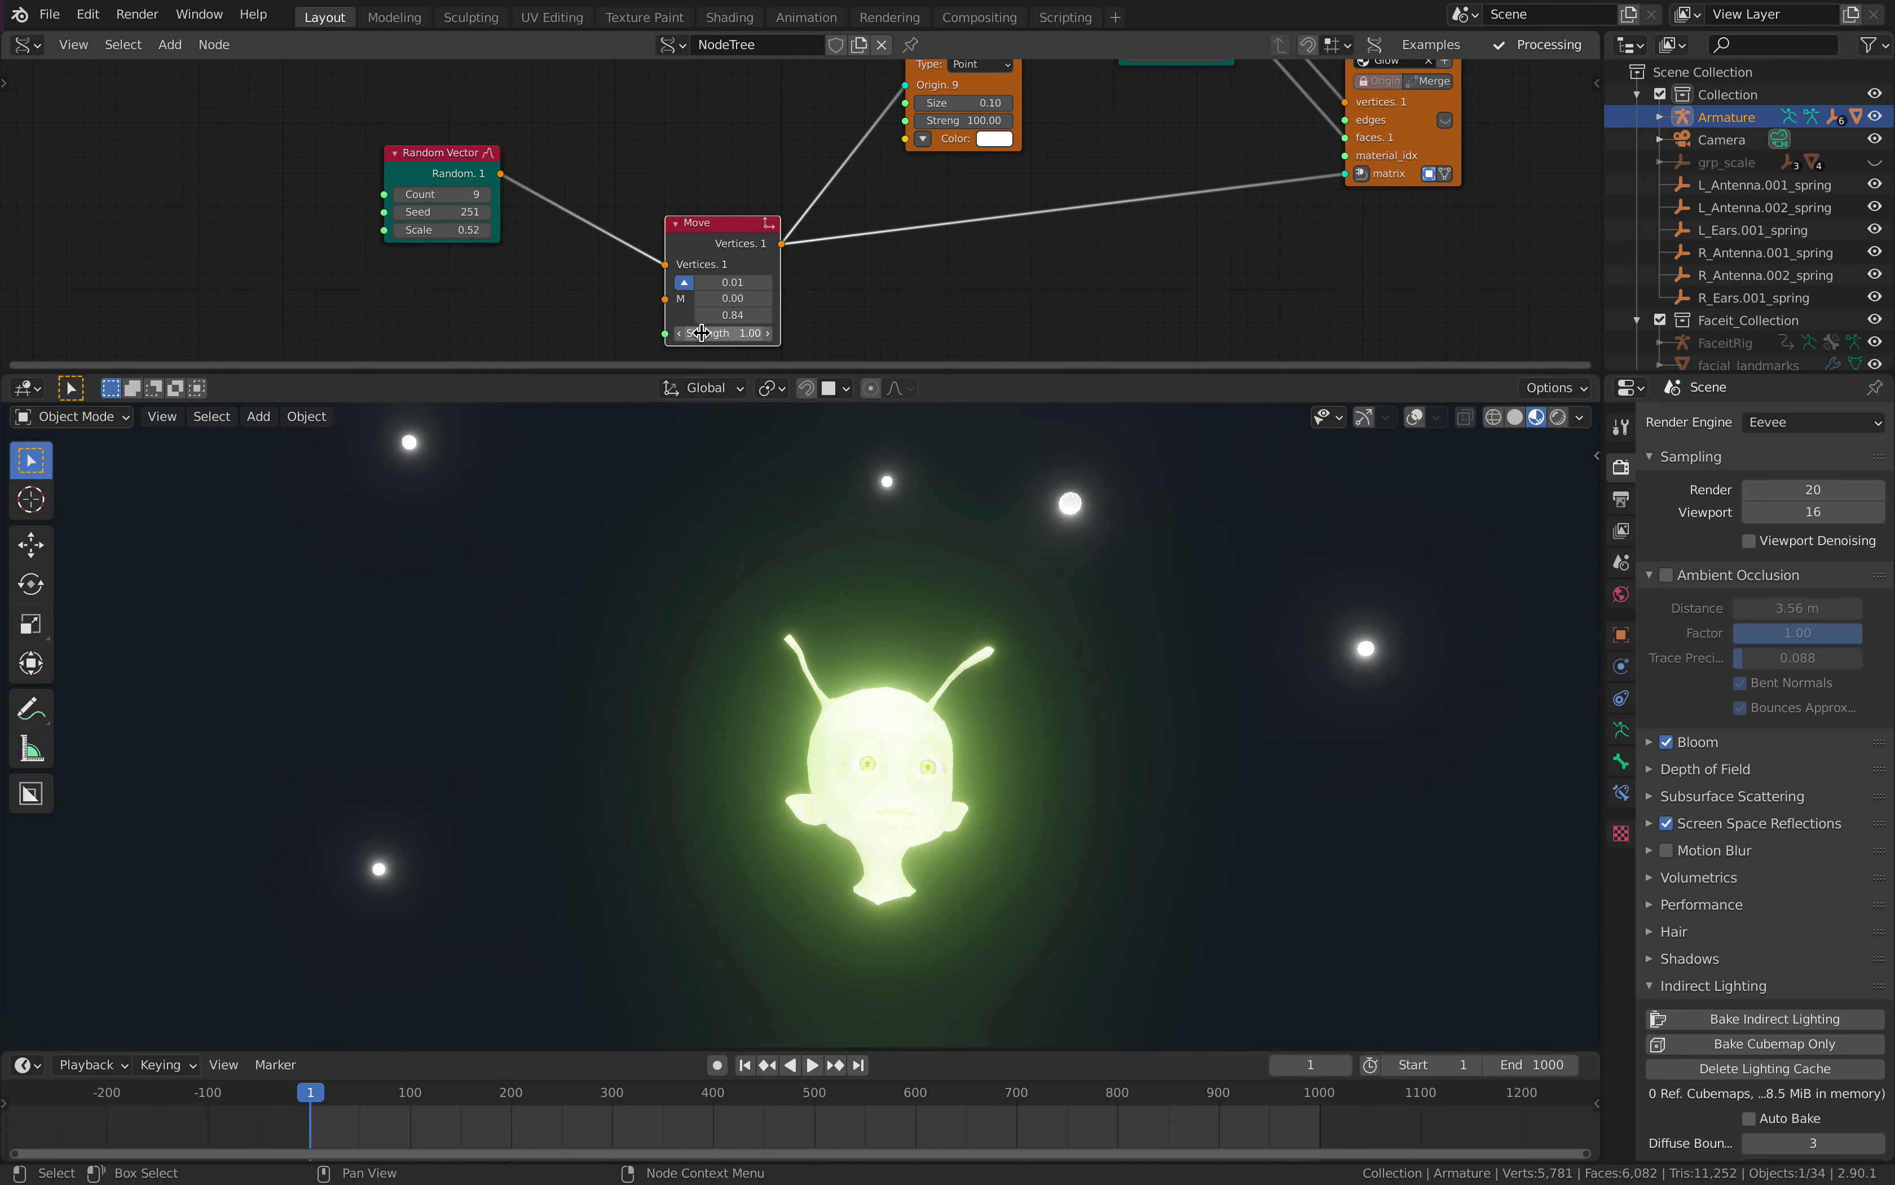
- Reduce the Light viewer's strength to 10 and fine-tune it down to 4.00
middle_click_drag(1180, 215, 963, 272)
scroll(900, 277, "up", 1)
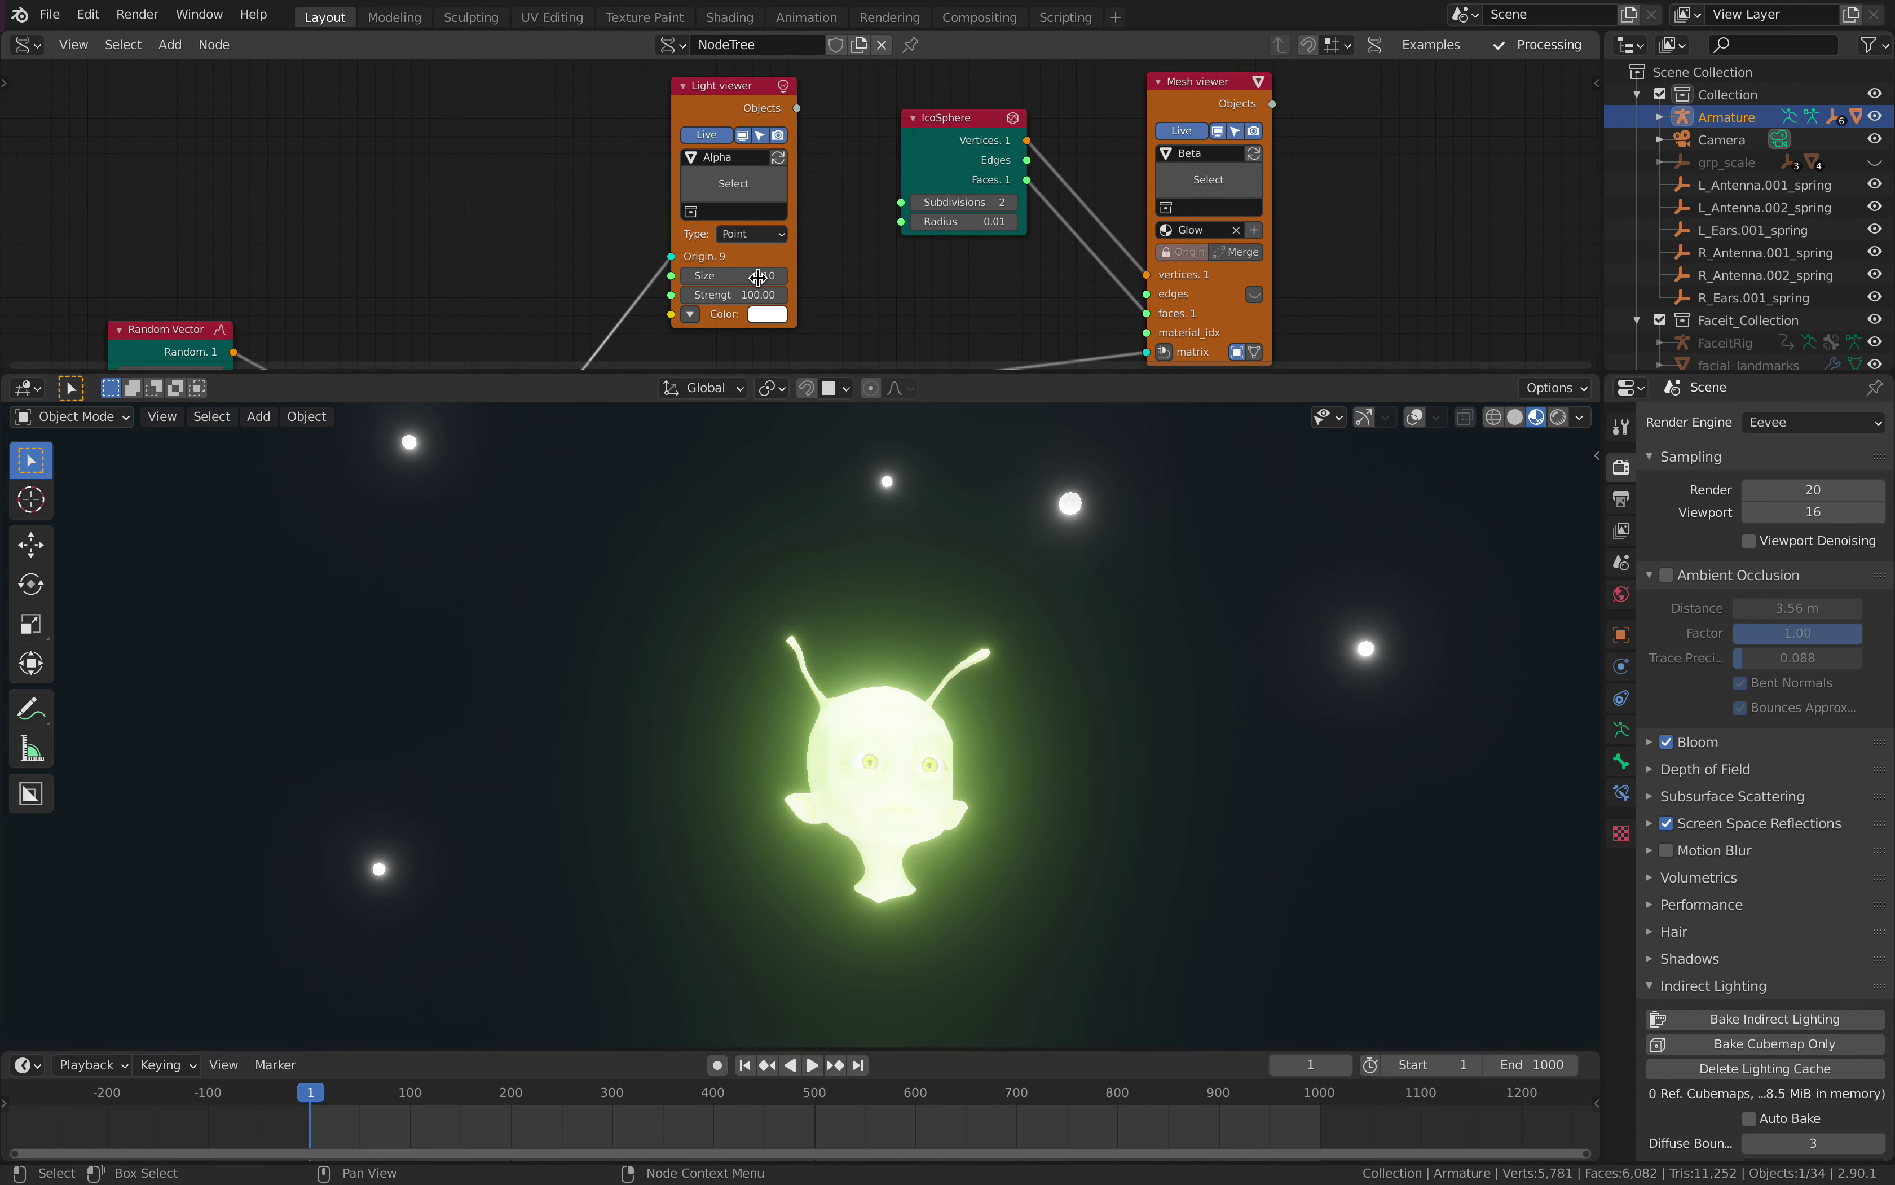
scroll(736, 273, "up", 3)
left_click(744, 314)
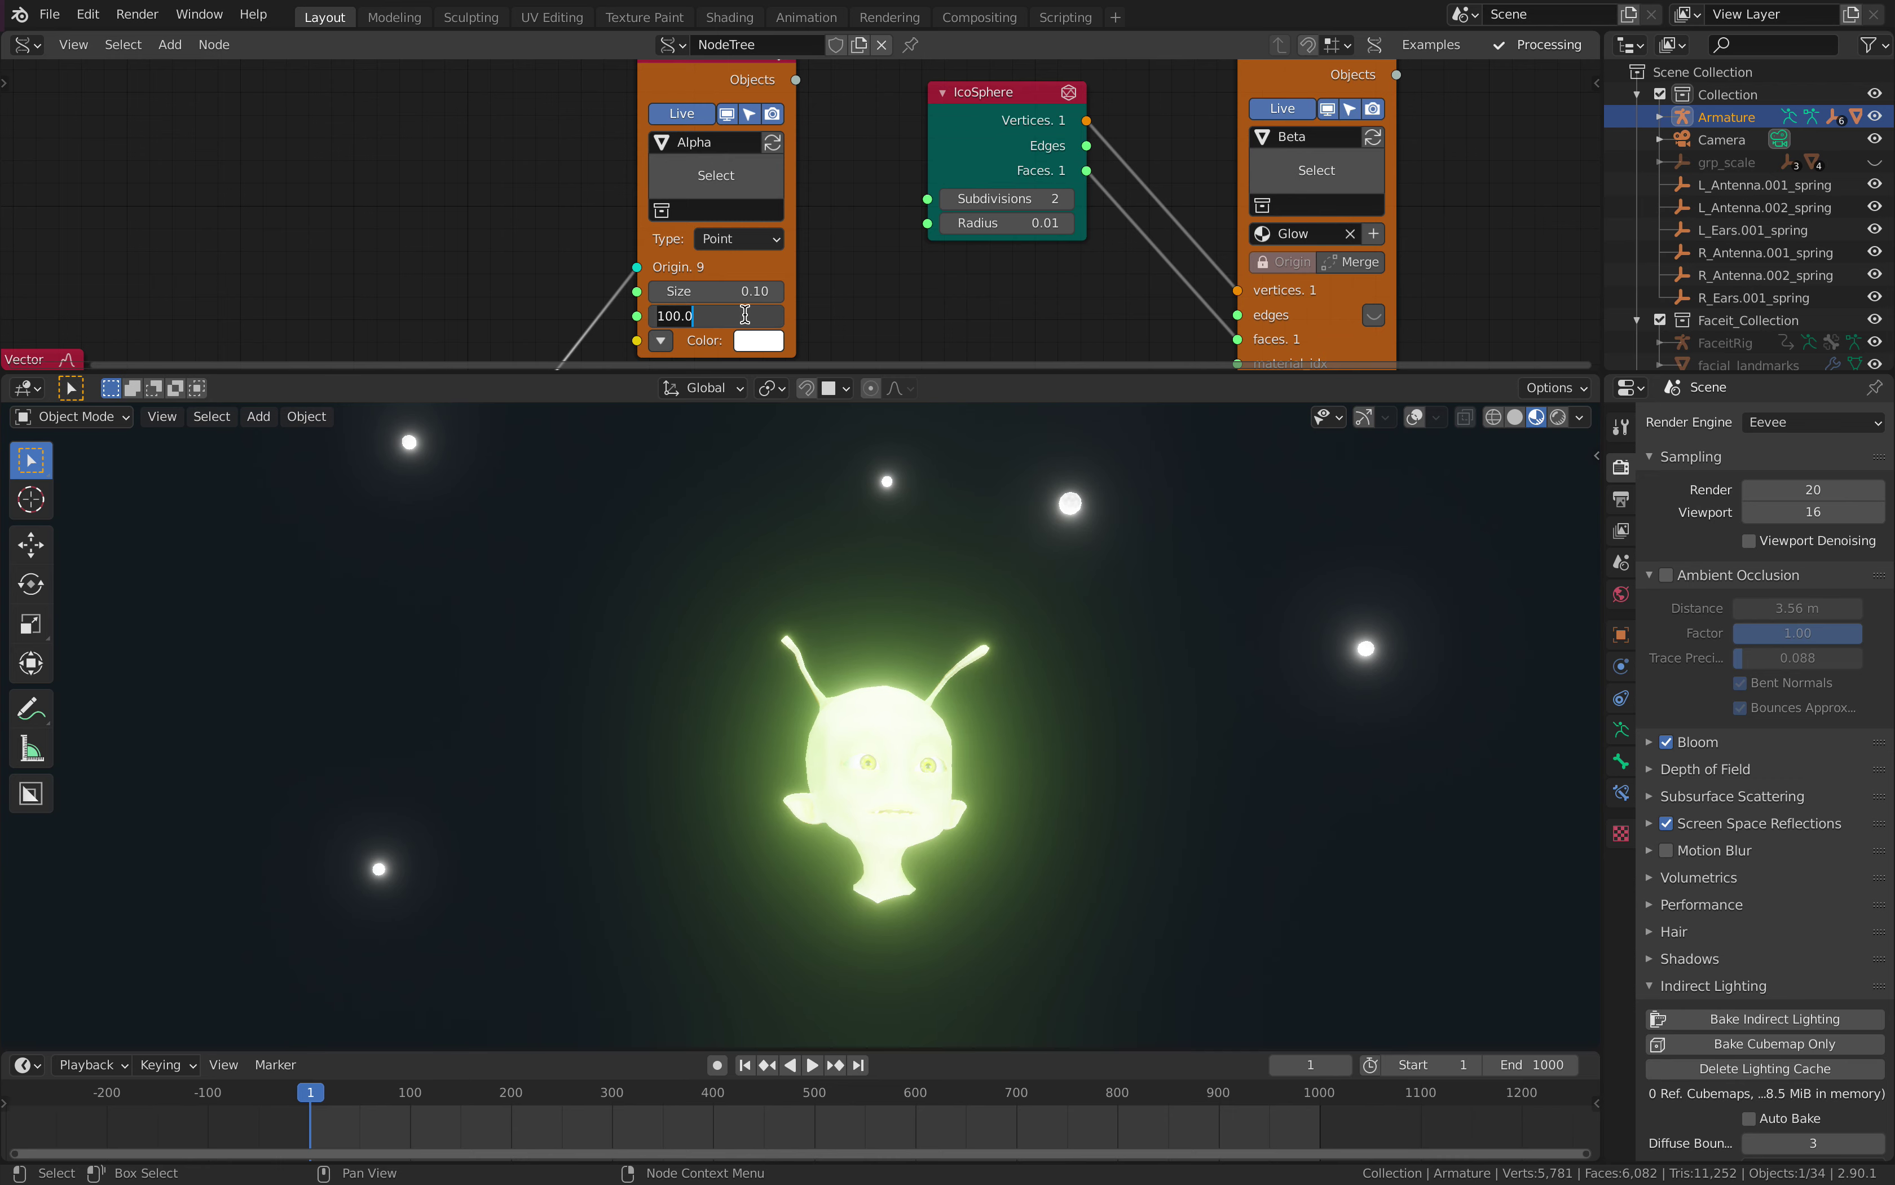
type("10")
key("Return")
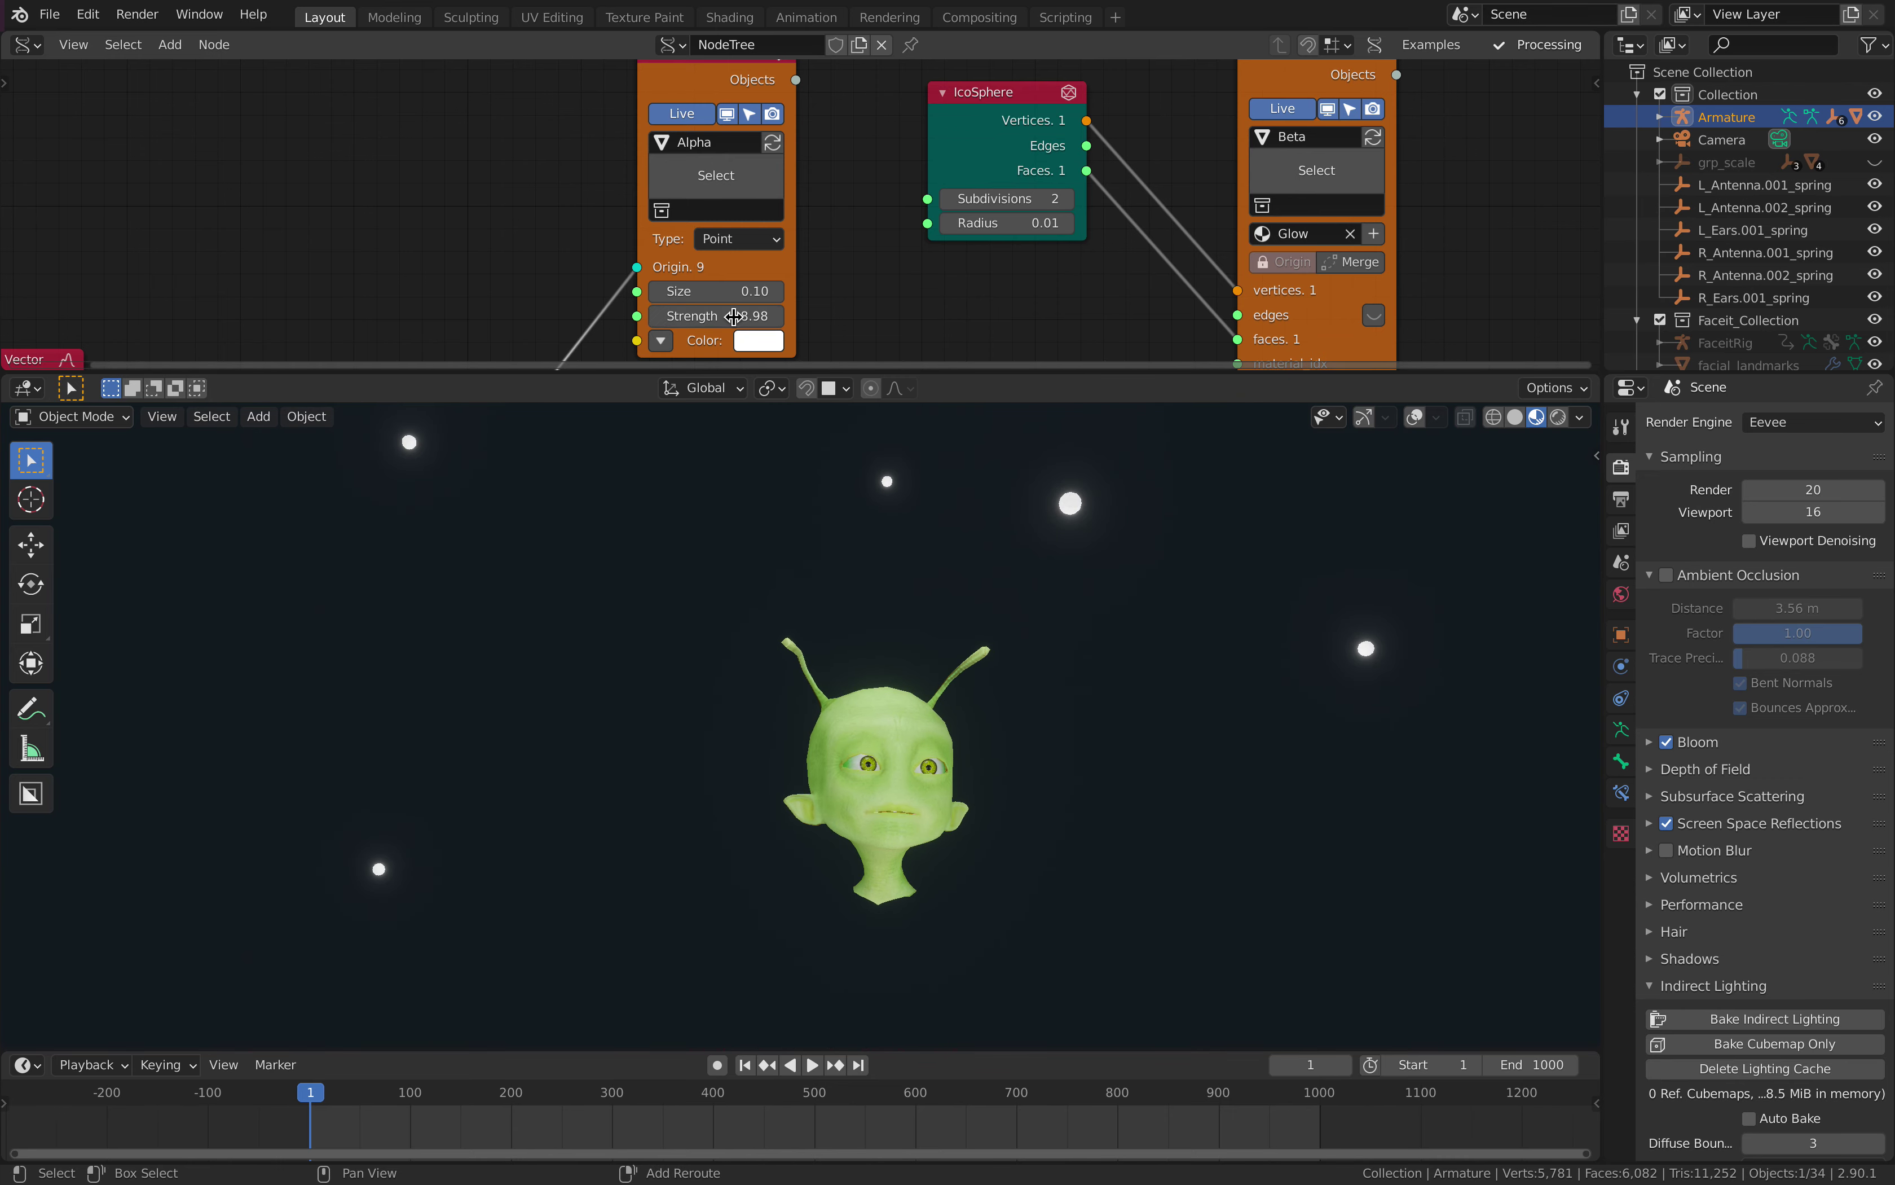
left_click_drag(733, 316, 713, 316)
middle_click_drag(703, 315, 814, 259)
left_click_drag(817, 260, 838, 280)
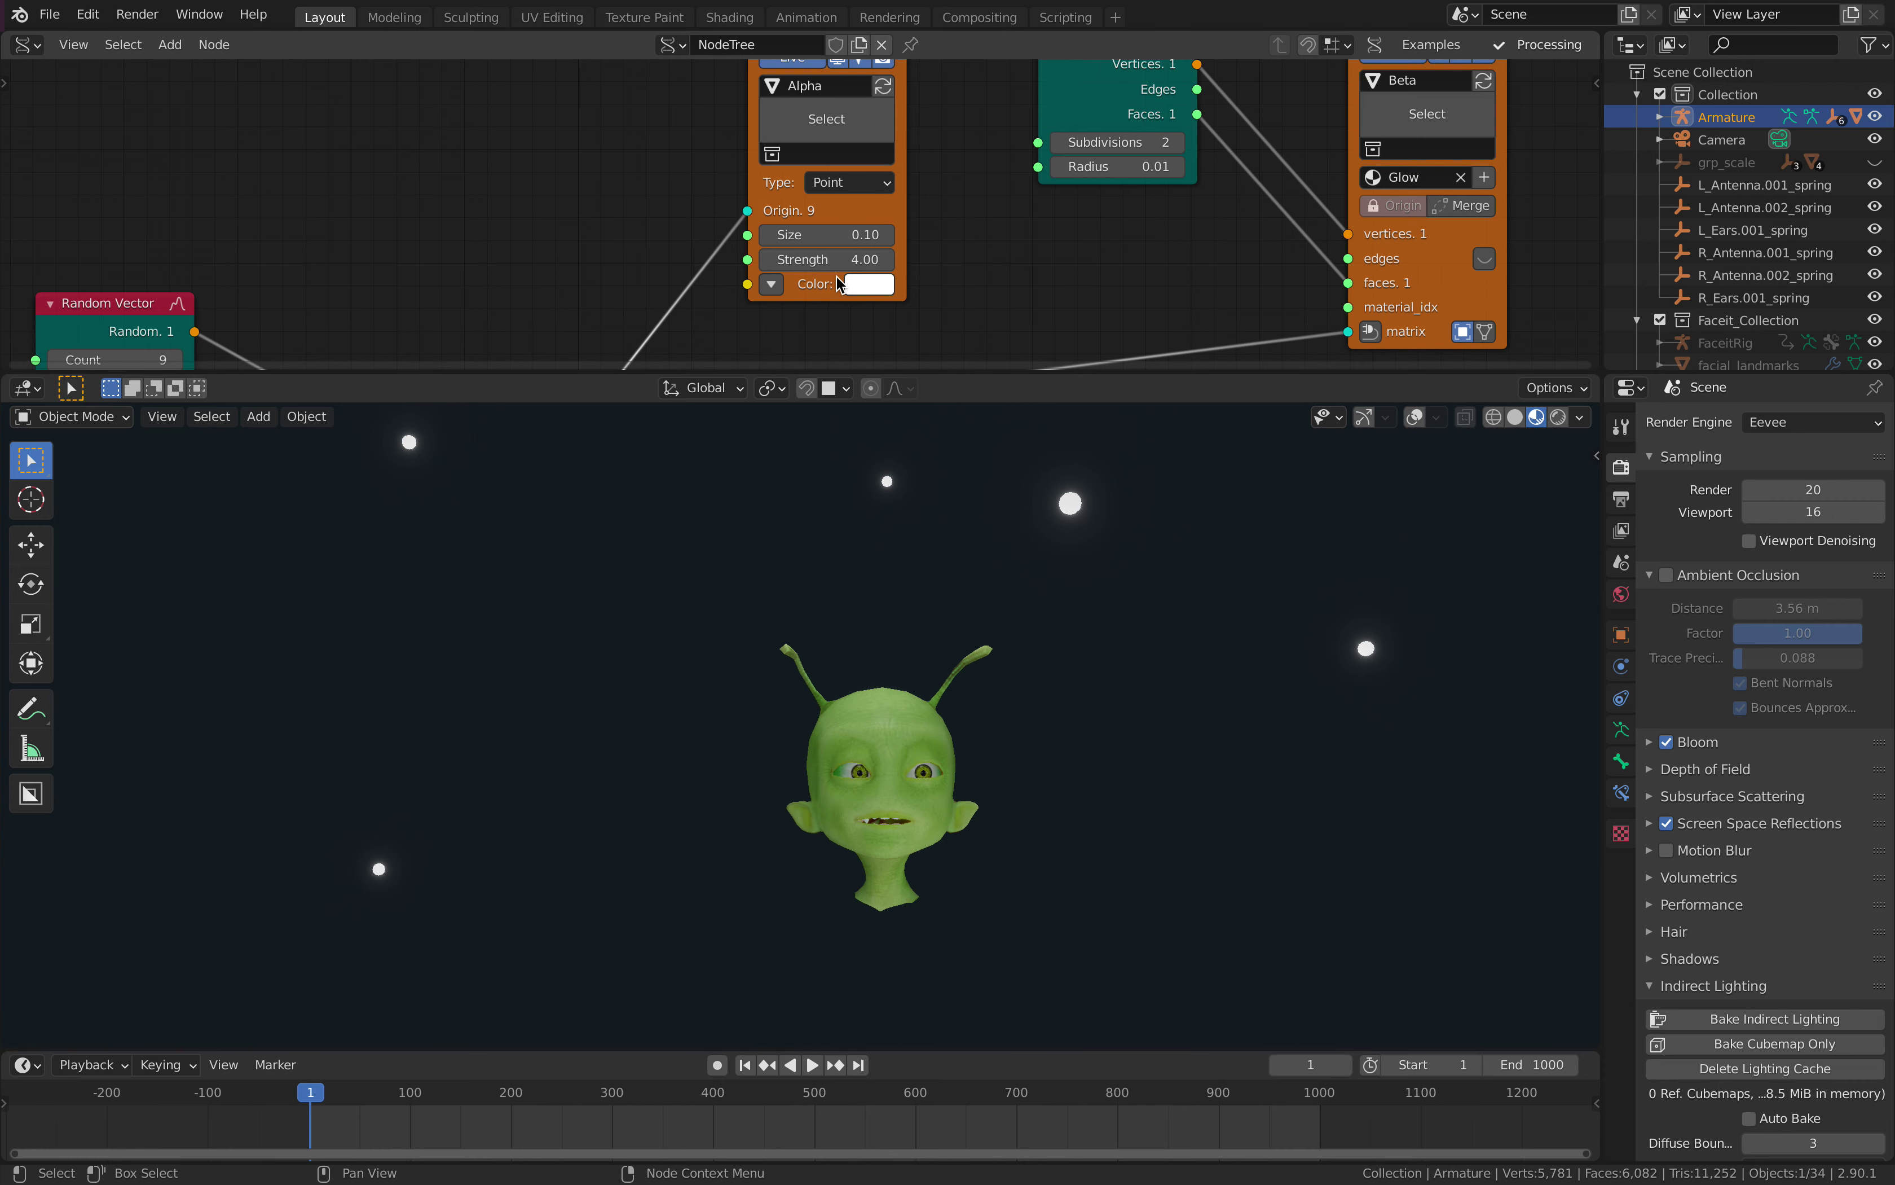
- Set the Random Vector's scale to 0.36 and seed to 337, and save the file
scroll(1075, 631, "up", 1)
scroll(893, 243, "down", 1)
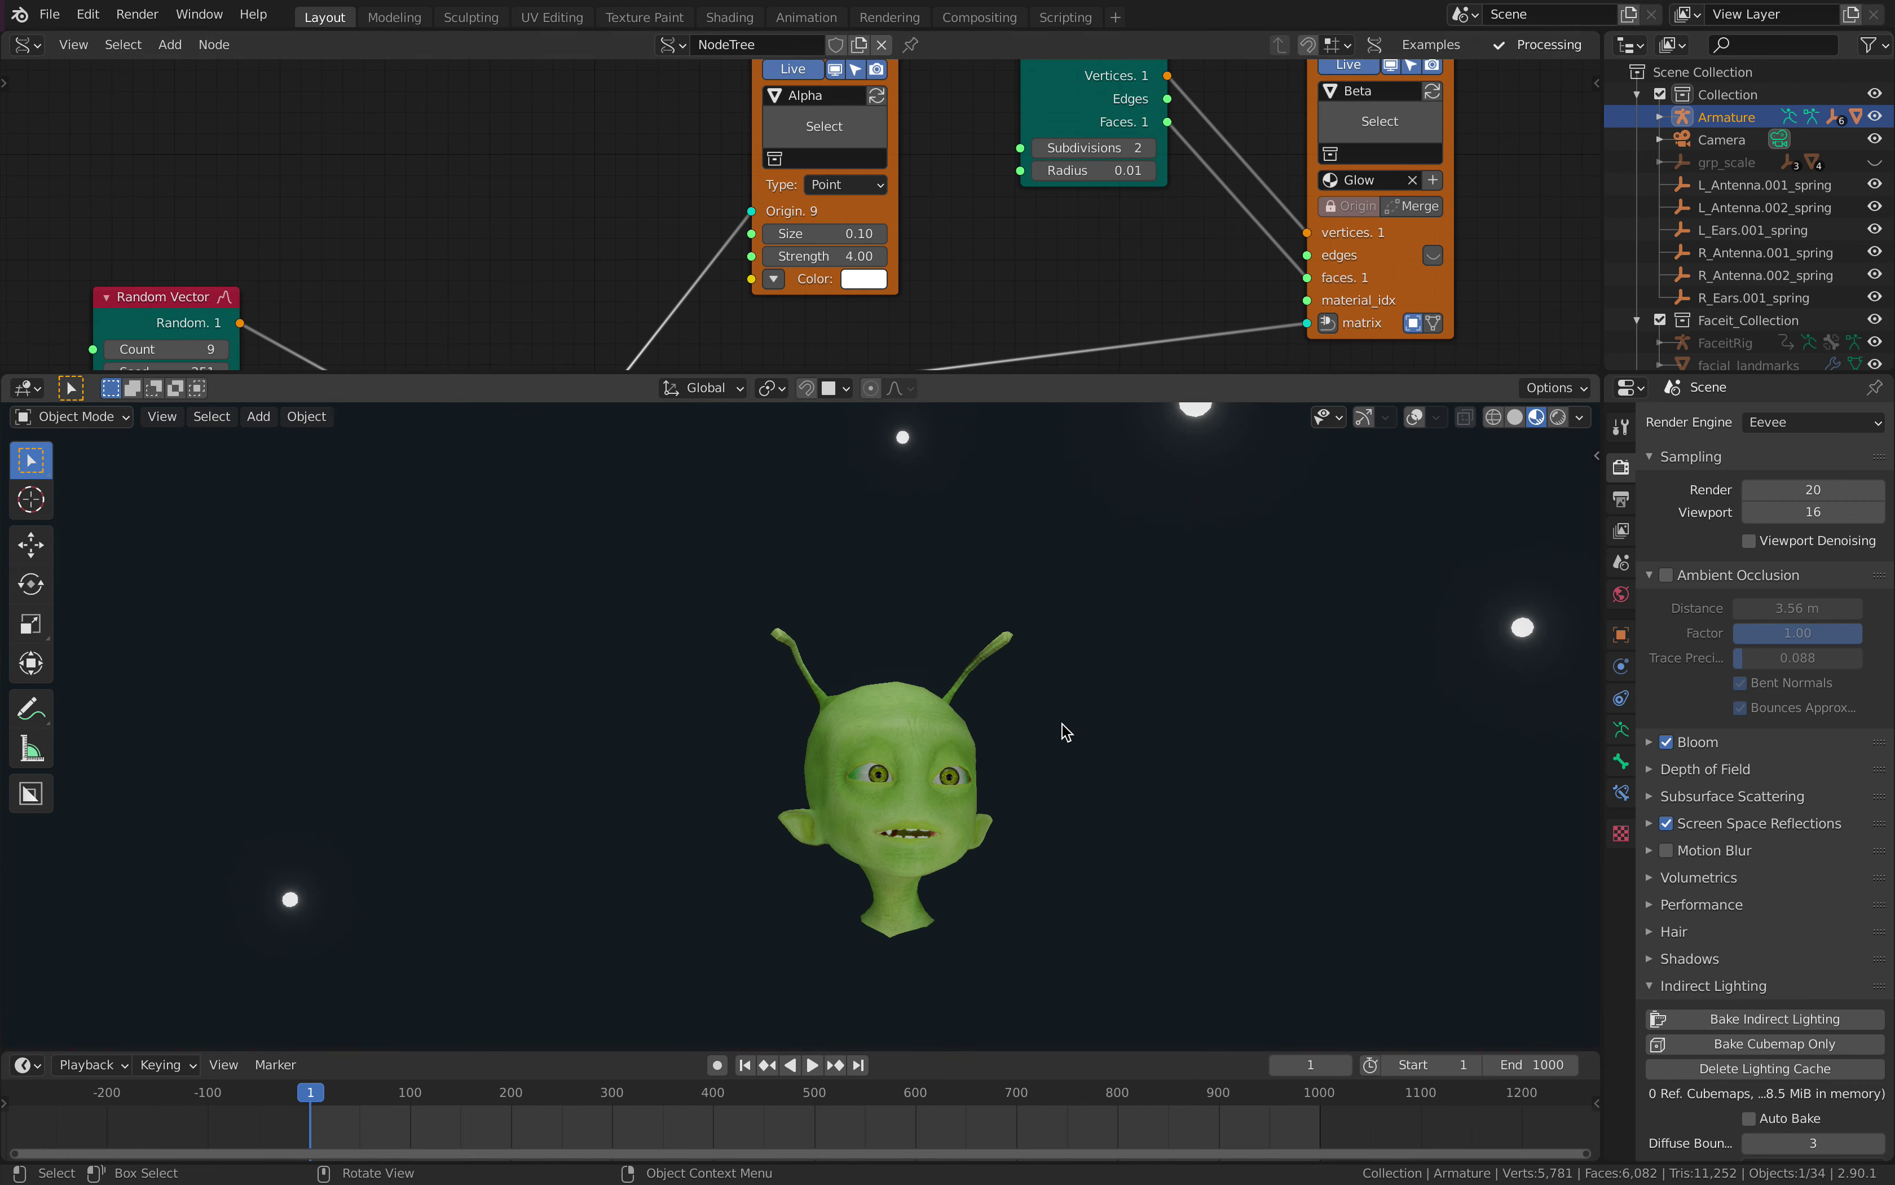
scroll(1057, 721, "down", 1)
scroll(662, 302, "down", 2)
mouse_move(619, 242)
middle_mouse_down()
mouse_move(696, 160)
mouse_move(641, 207)
middle_mouse_up()
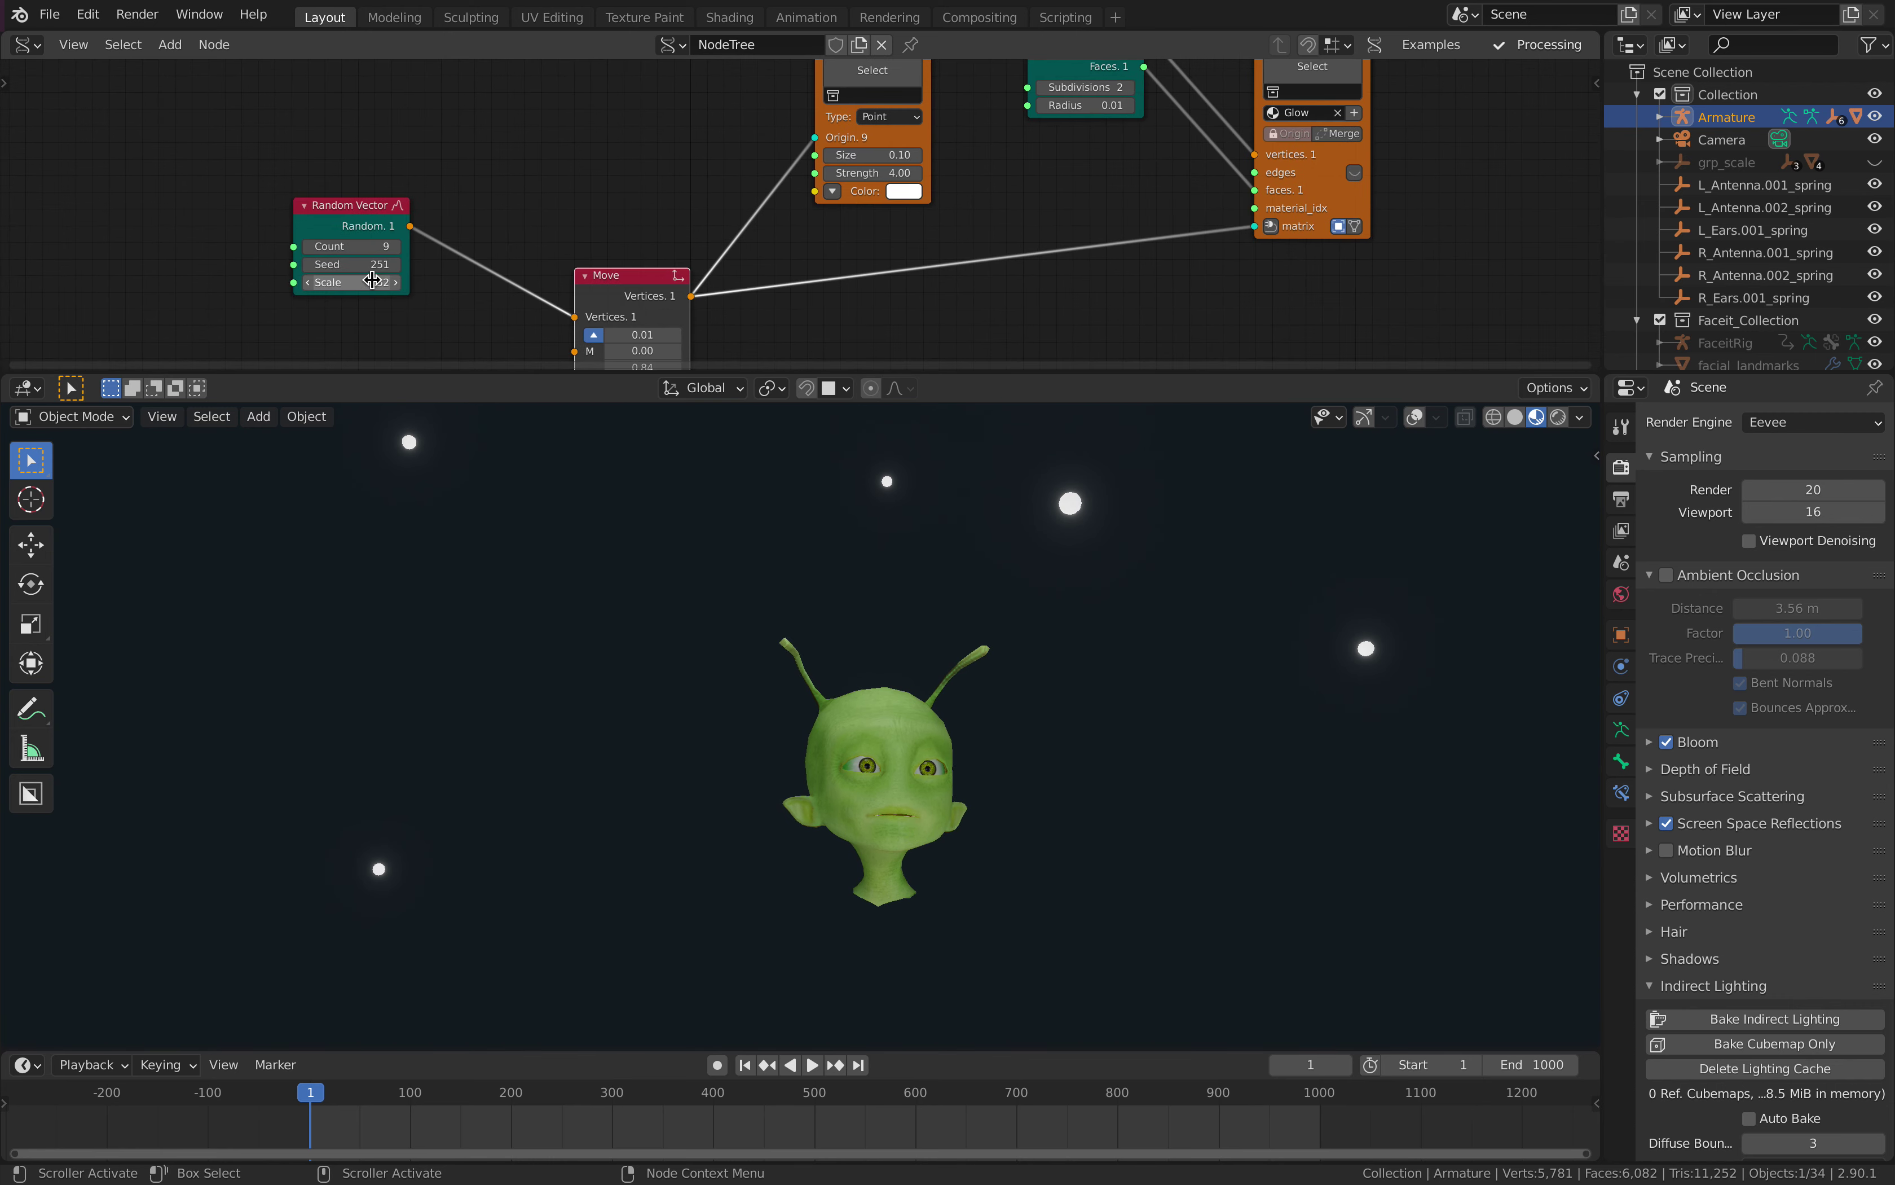
left_click_drag(373, 281, 328, 282)
middle_click_drag(560, 183, 575, 145)
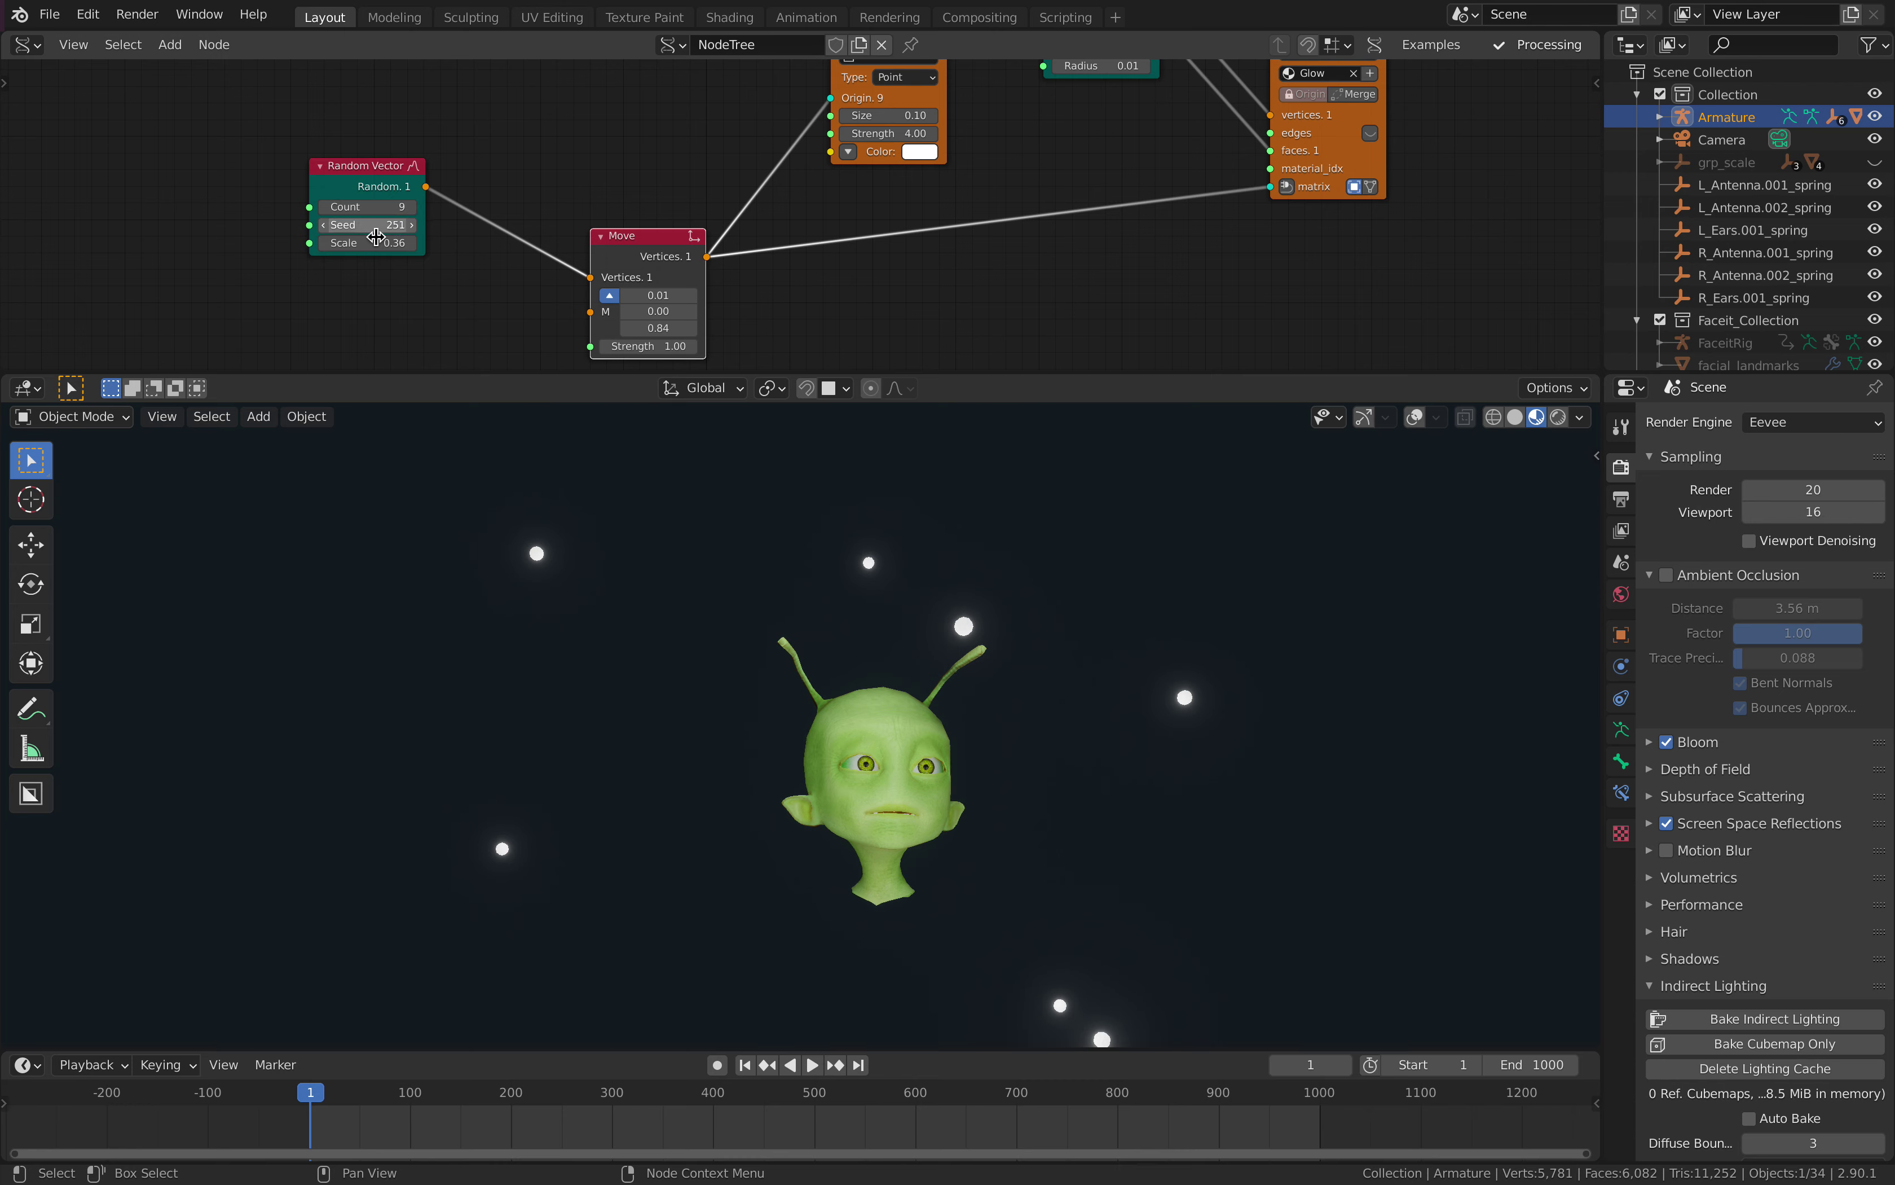
left_click_drag(375, 236, 470, 225)
middle_click_drag(638, 161, 635, 200)
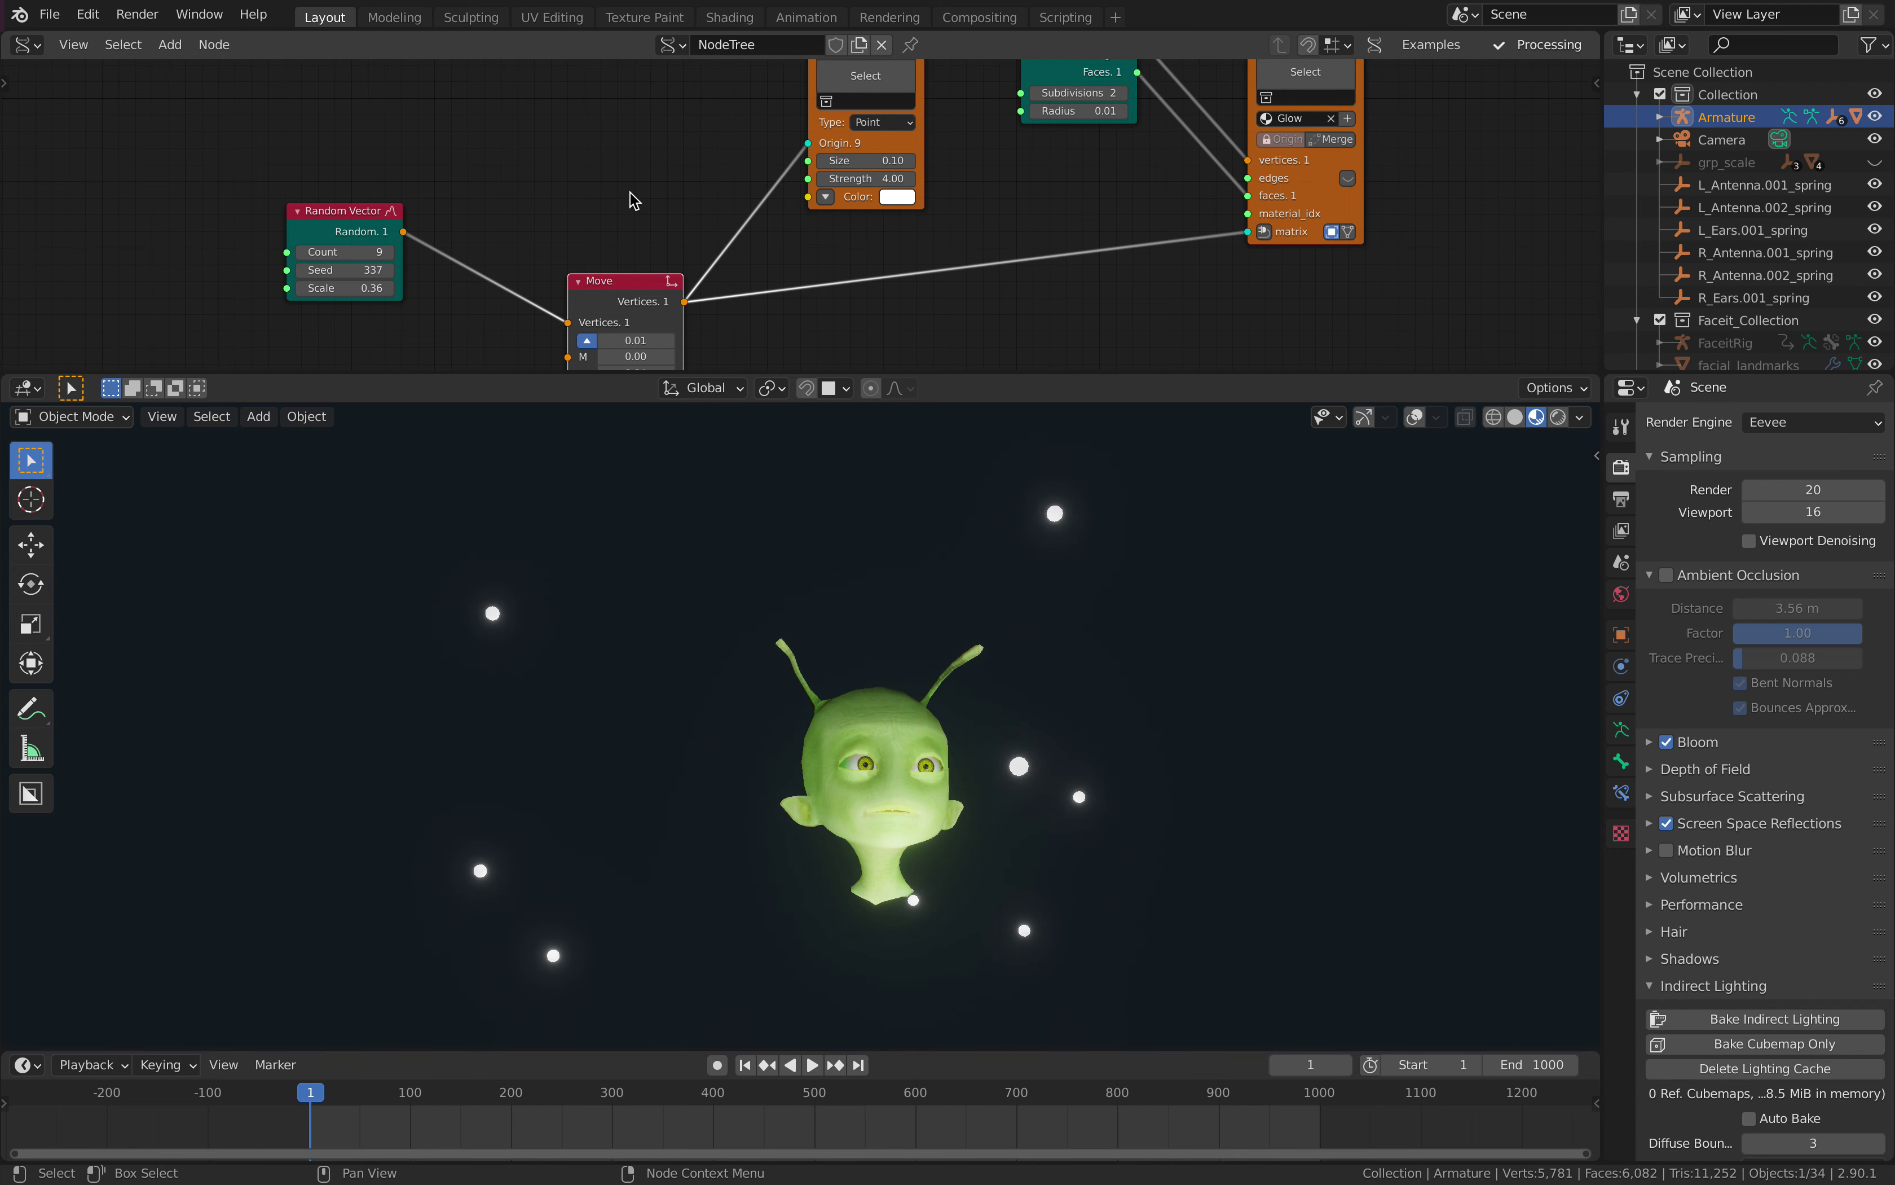
key("ctrl+s")
- Try purple tints for the Light viewer's color and settle on a pale yellow
left_click(901, 197)
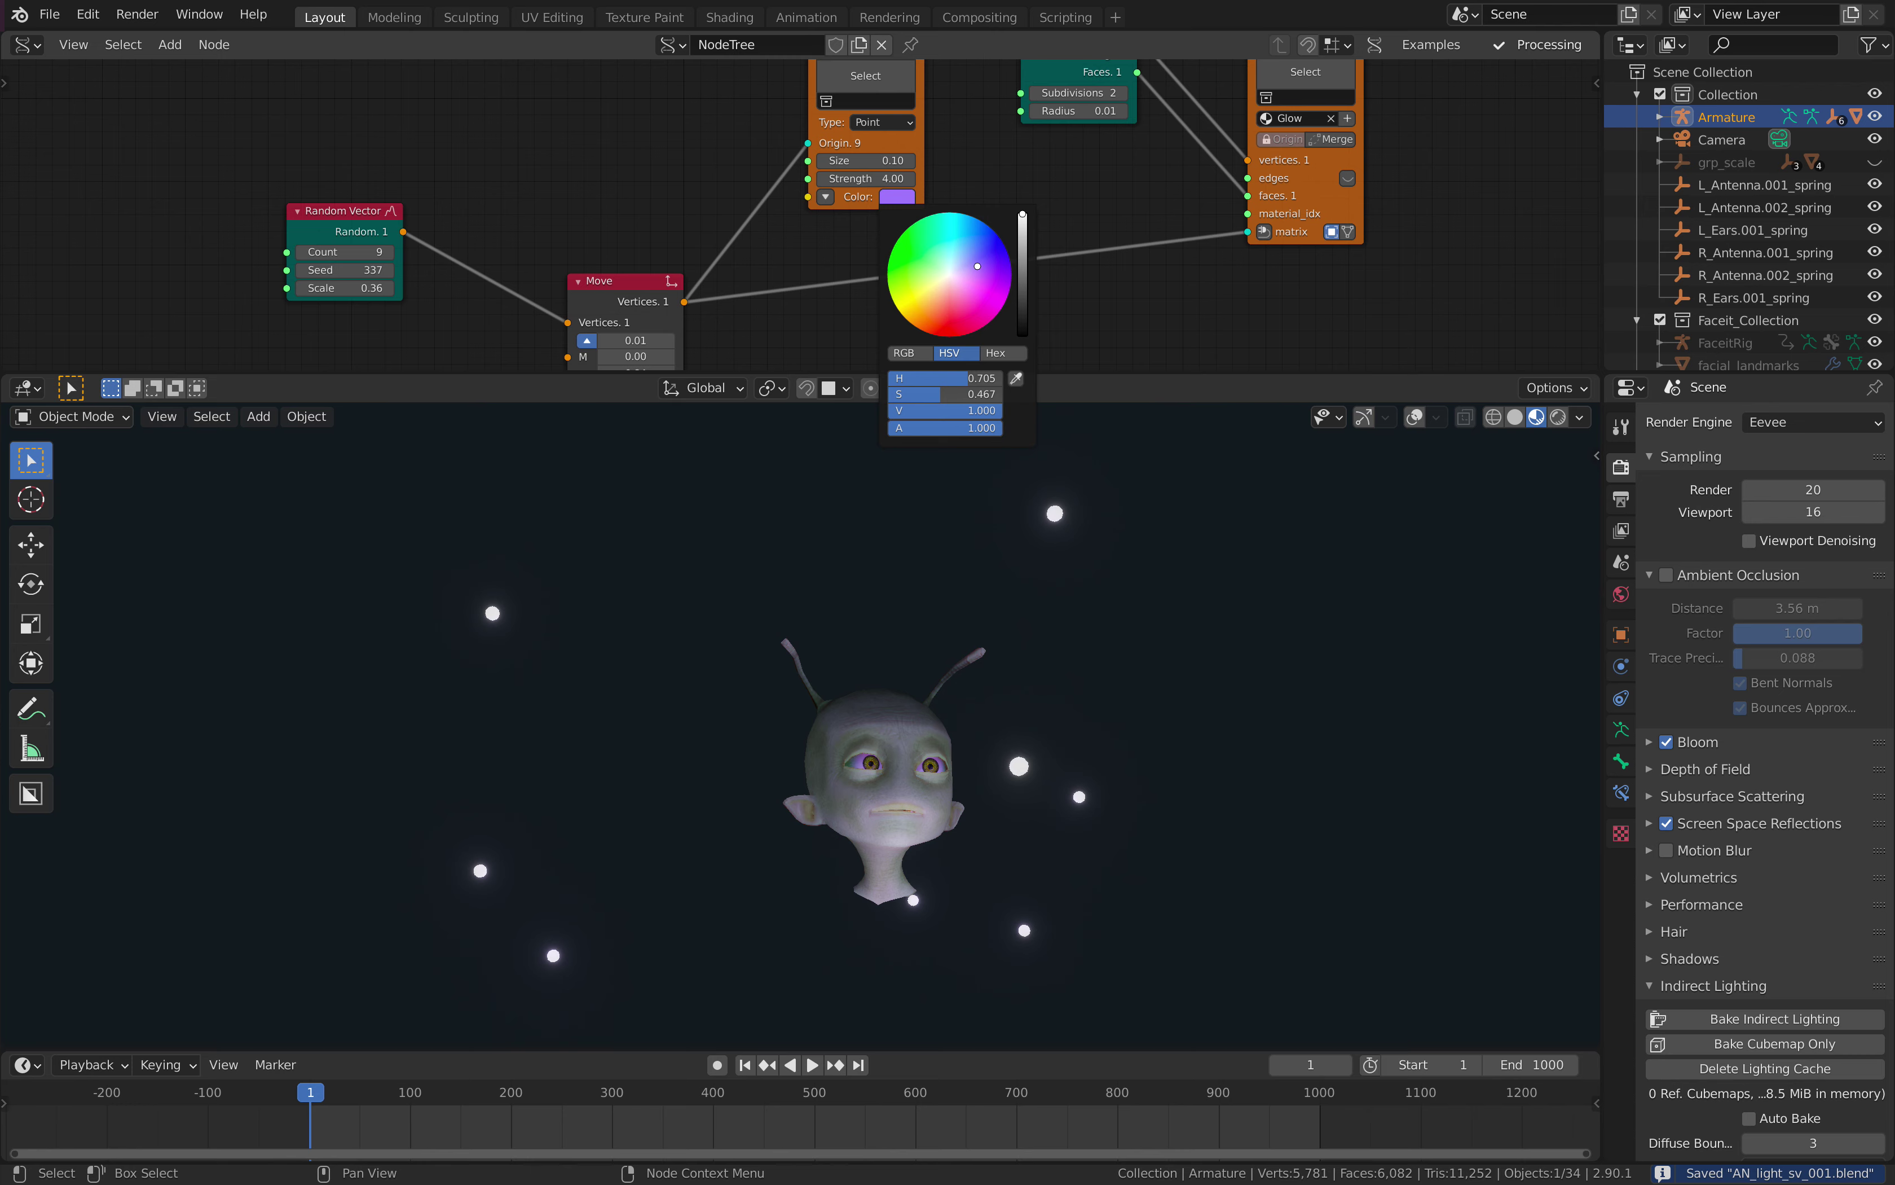
left_click_drag(971, 296, 931, 296)
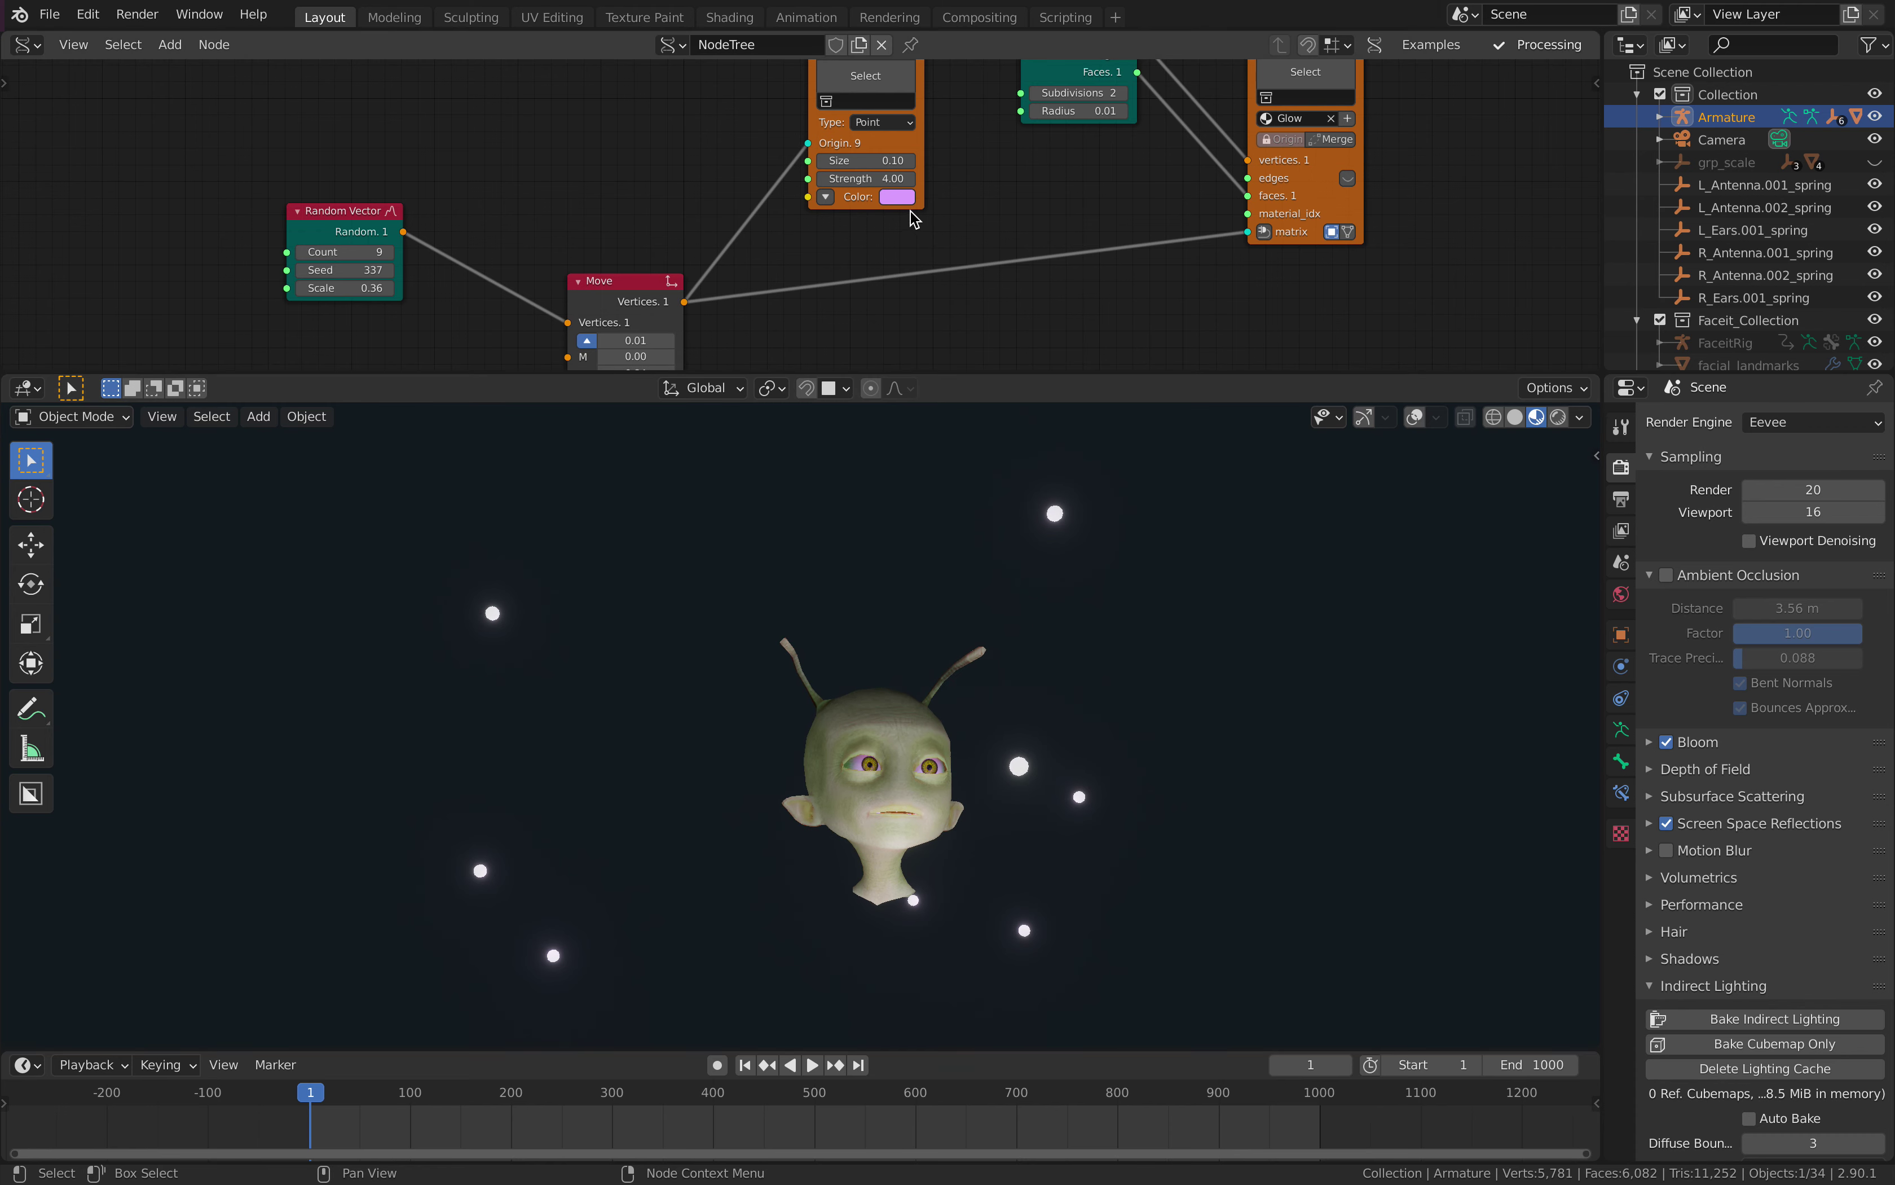
left_click(902, 199)
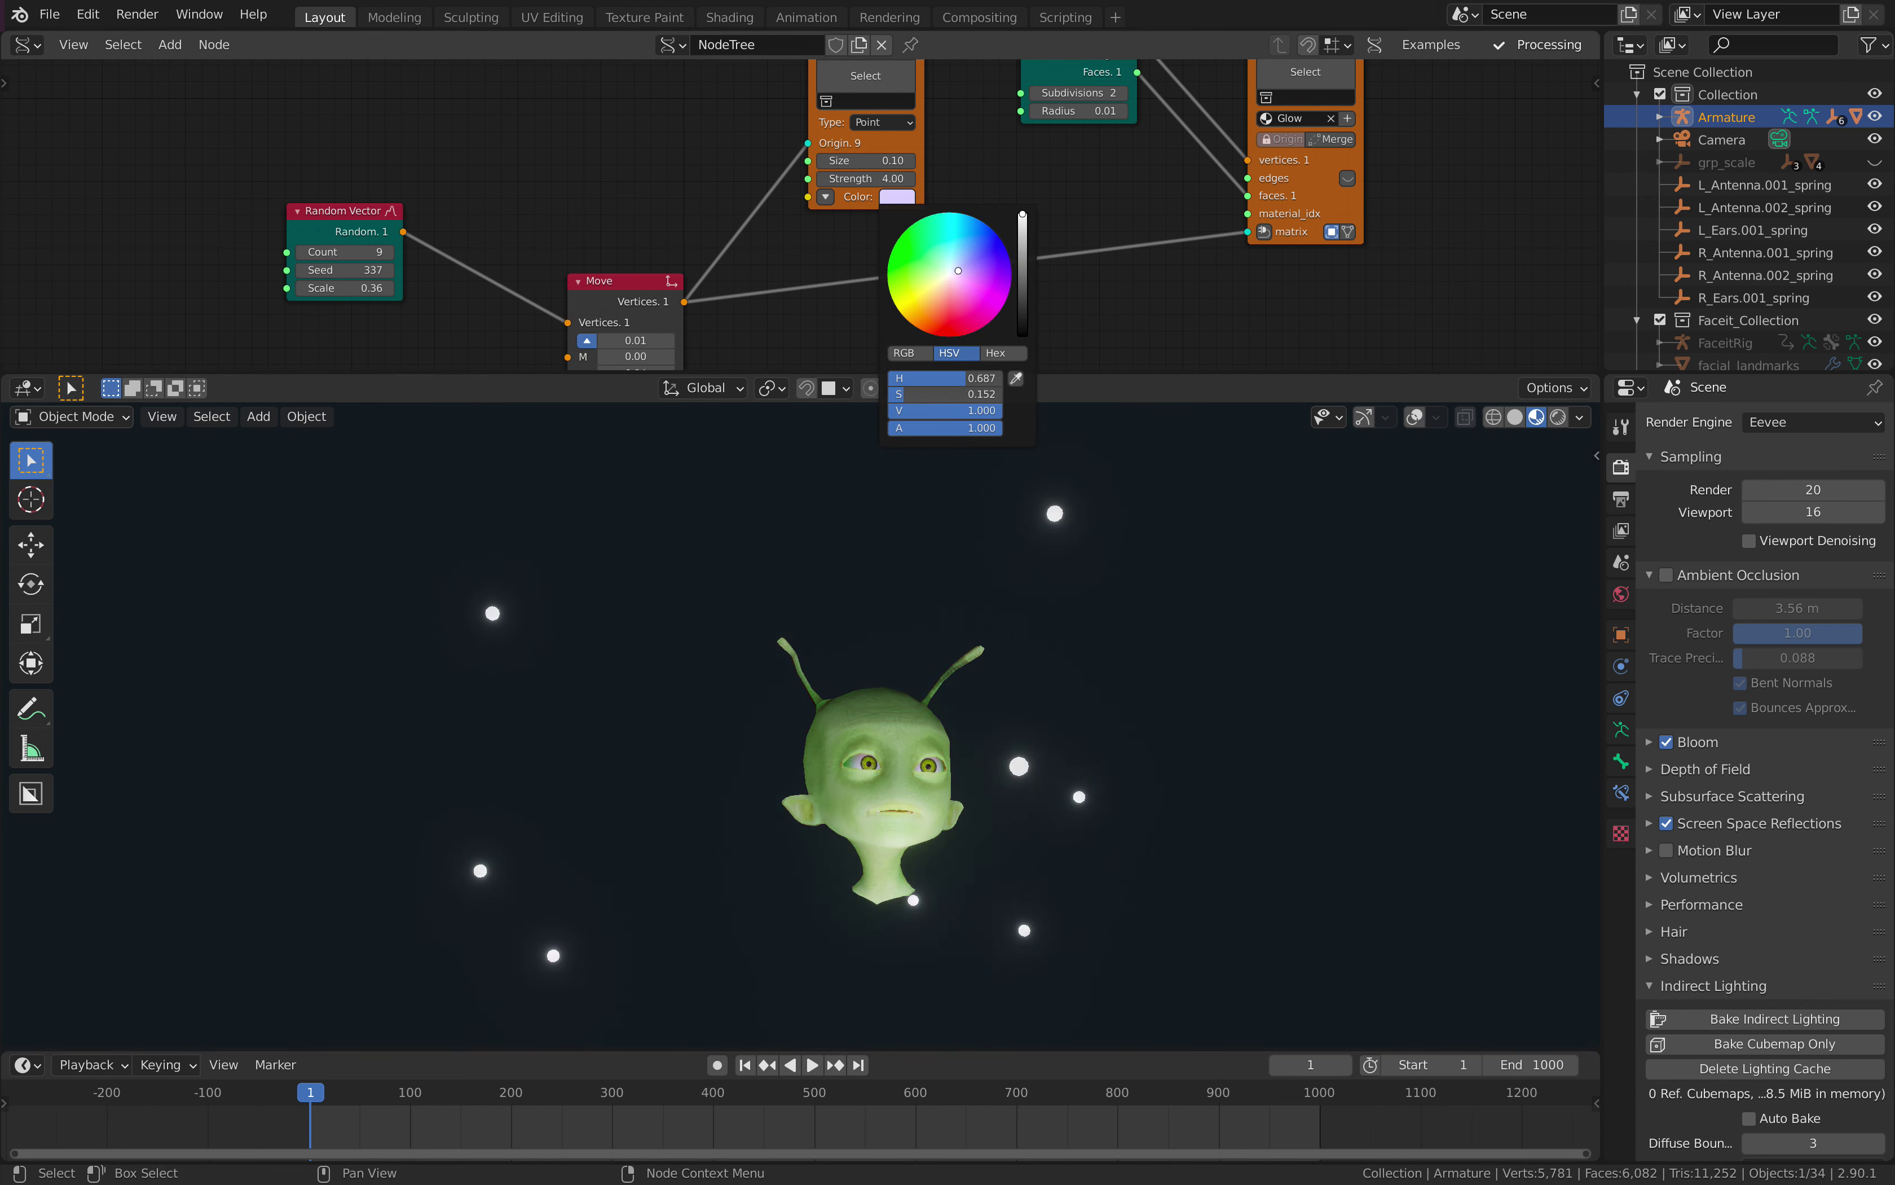
- Add a Color in node in front of the Light viewer, widen it slightly and place it above the Move node
middle_click_drag(580, 145, 734, 179)
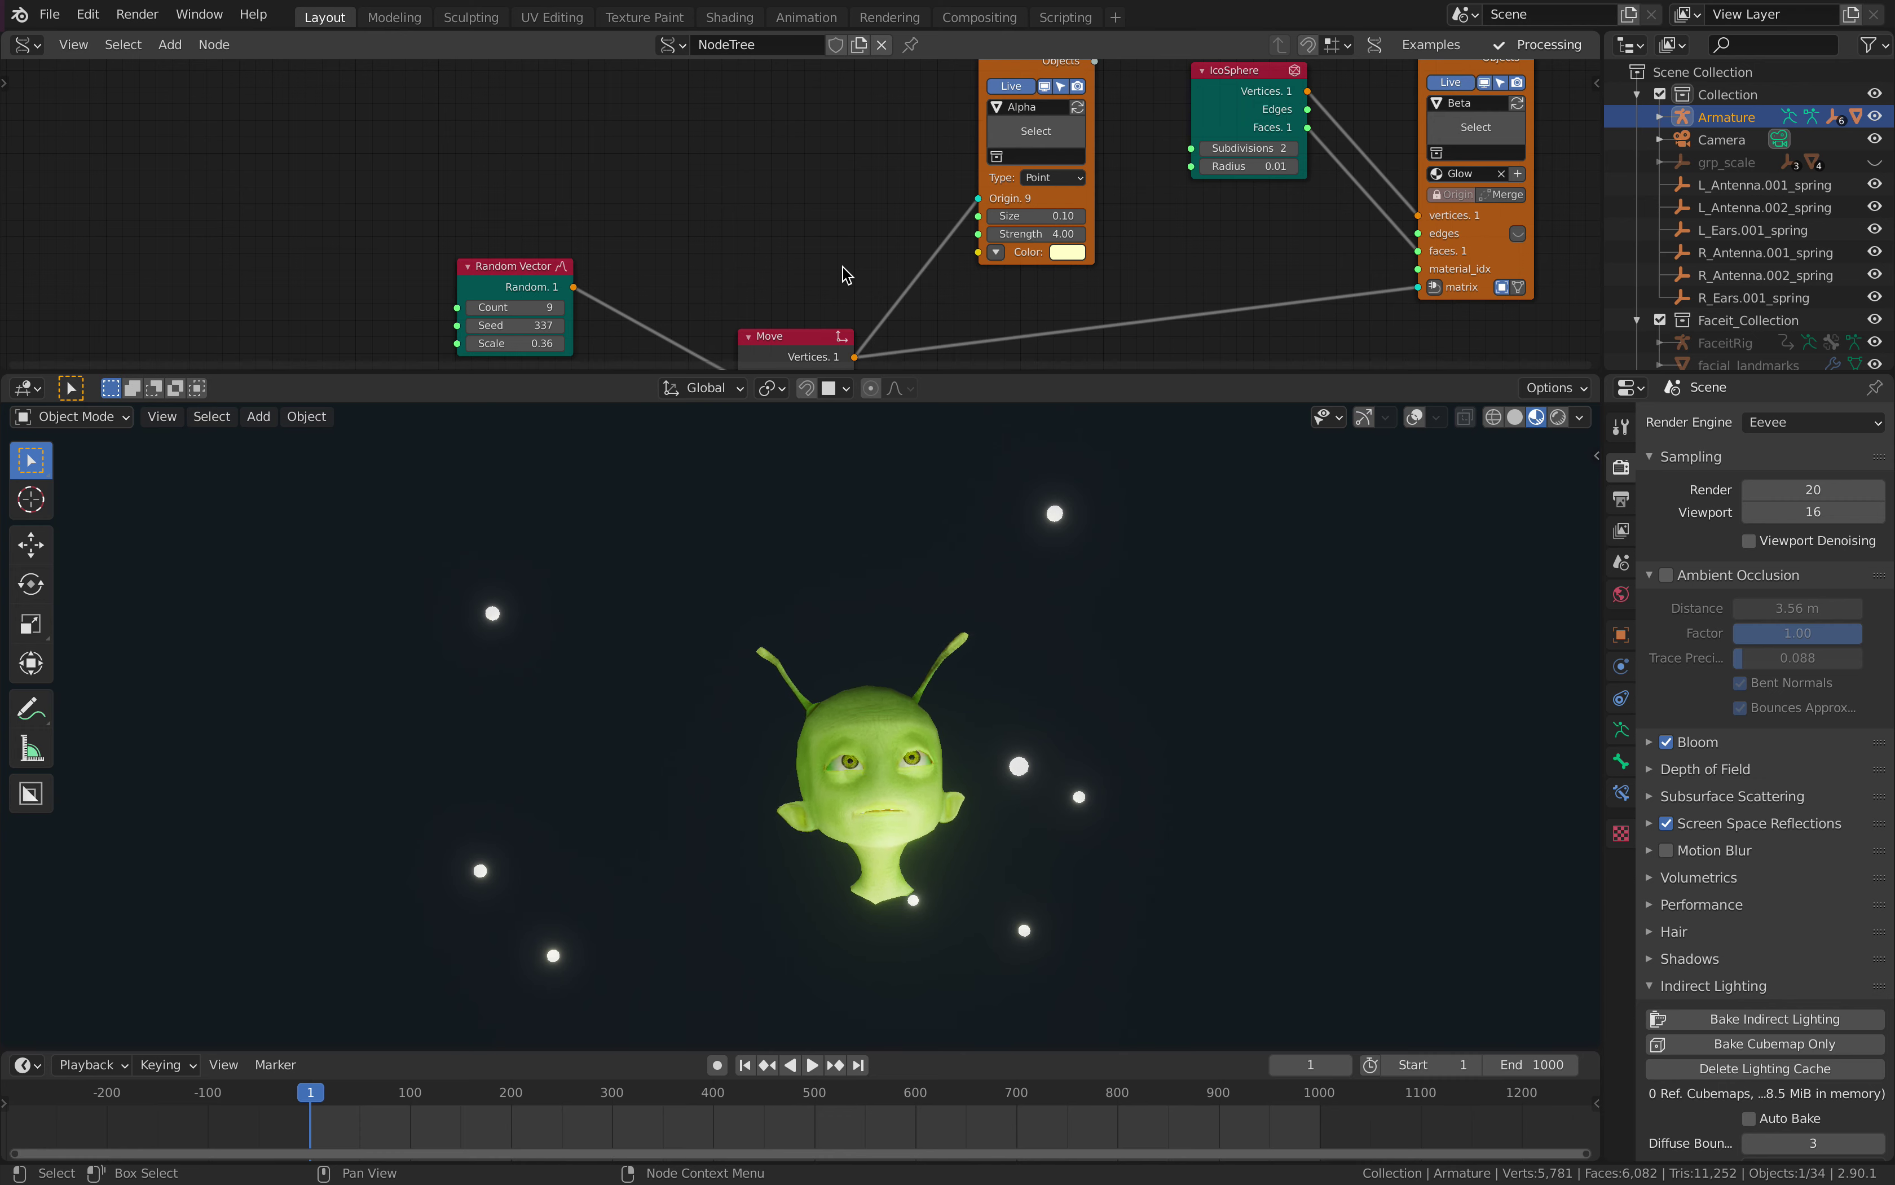
middle_click_drag(903, 235, 945, 215)
middle_click_drag(703, 120, 737, 146)
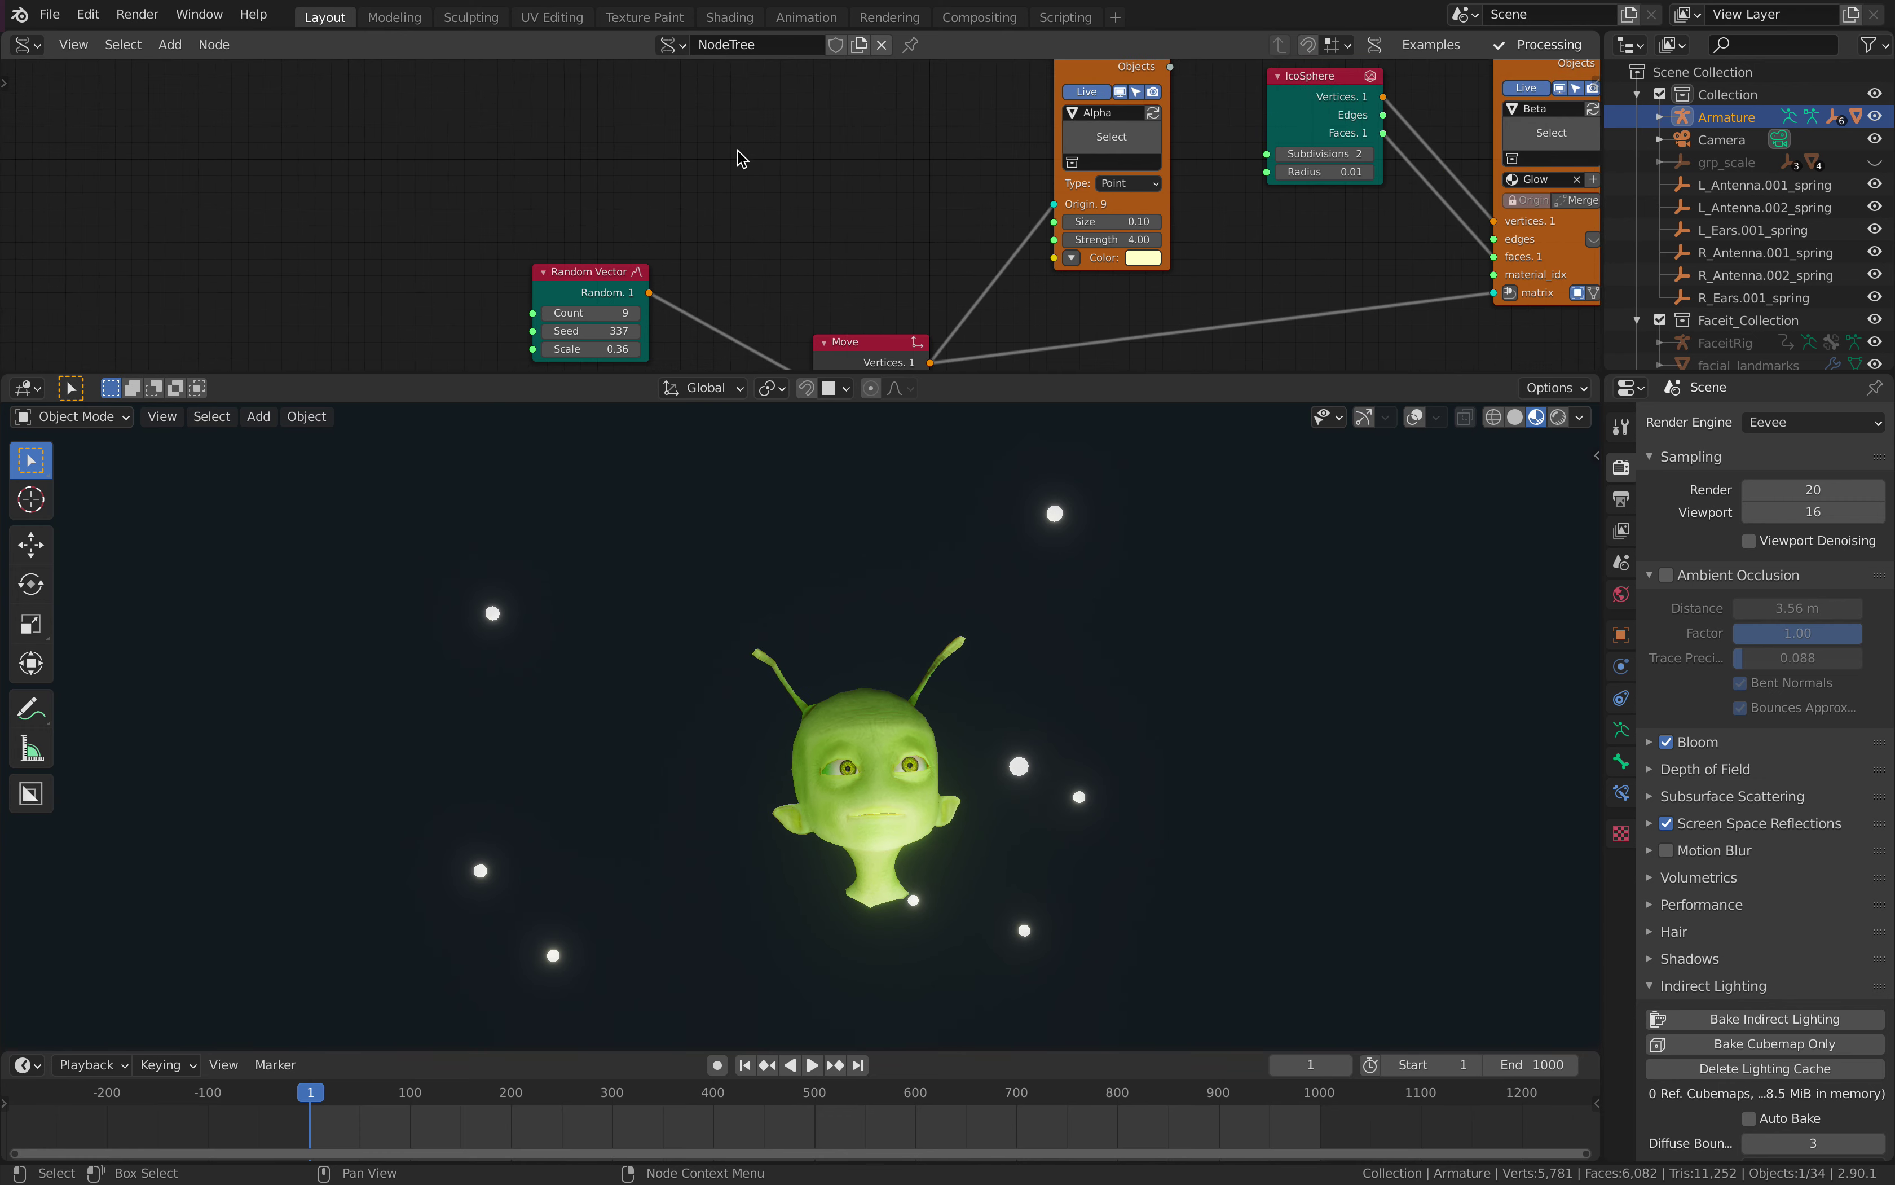
key("alt+space")
type("color in")
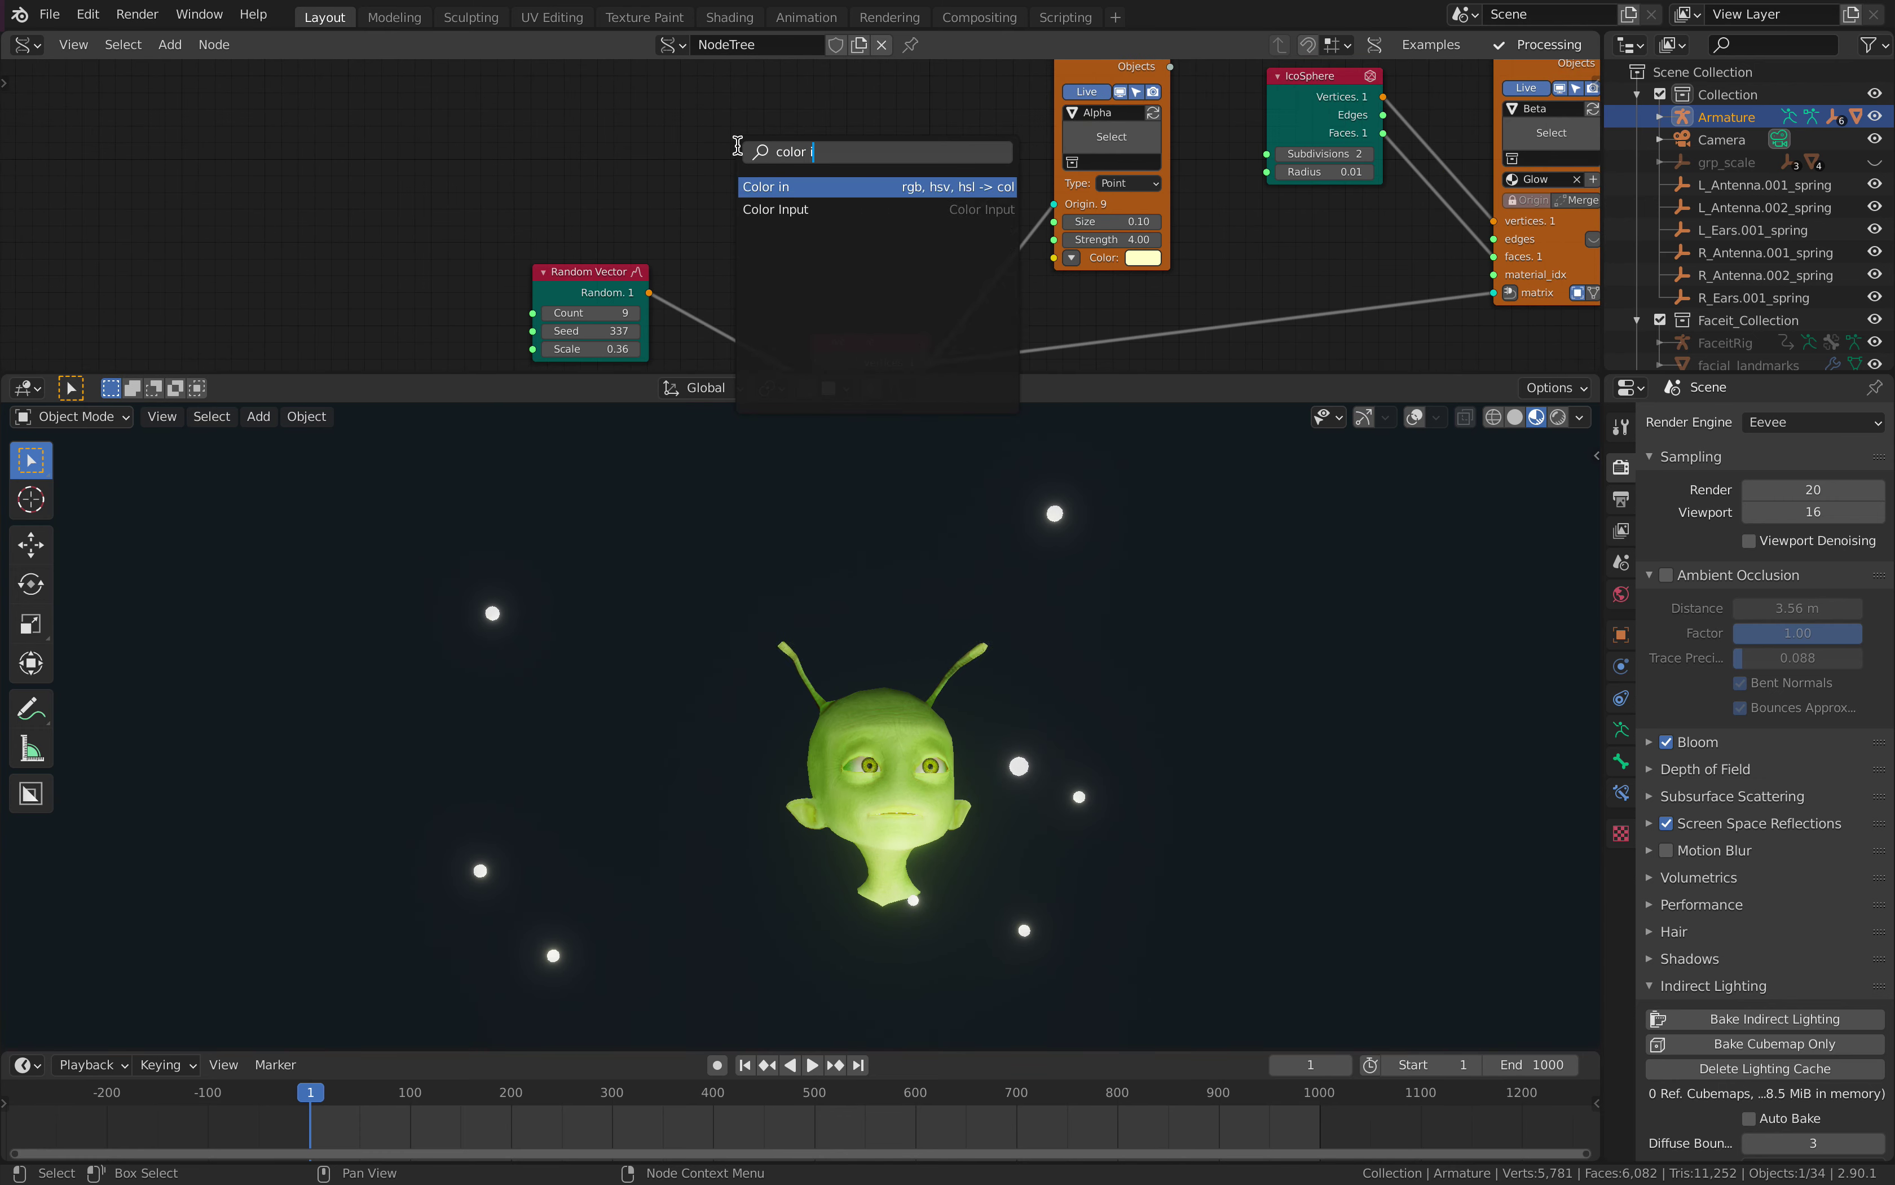
key("Return")
left_click(805, 136)
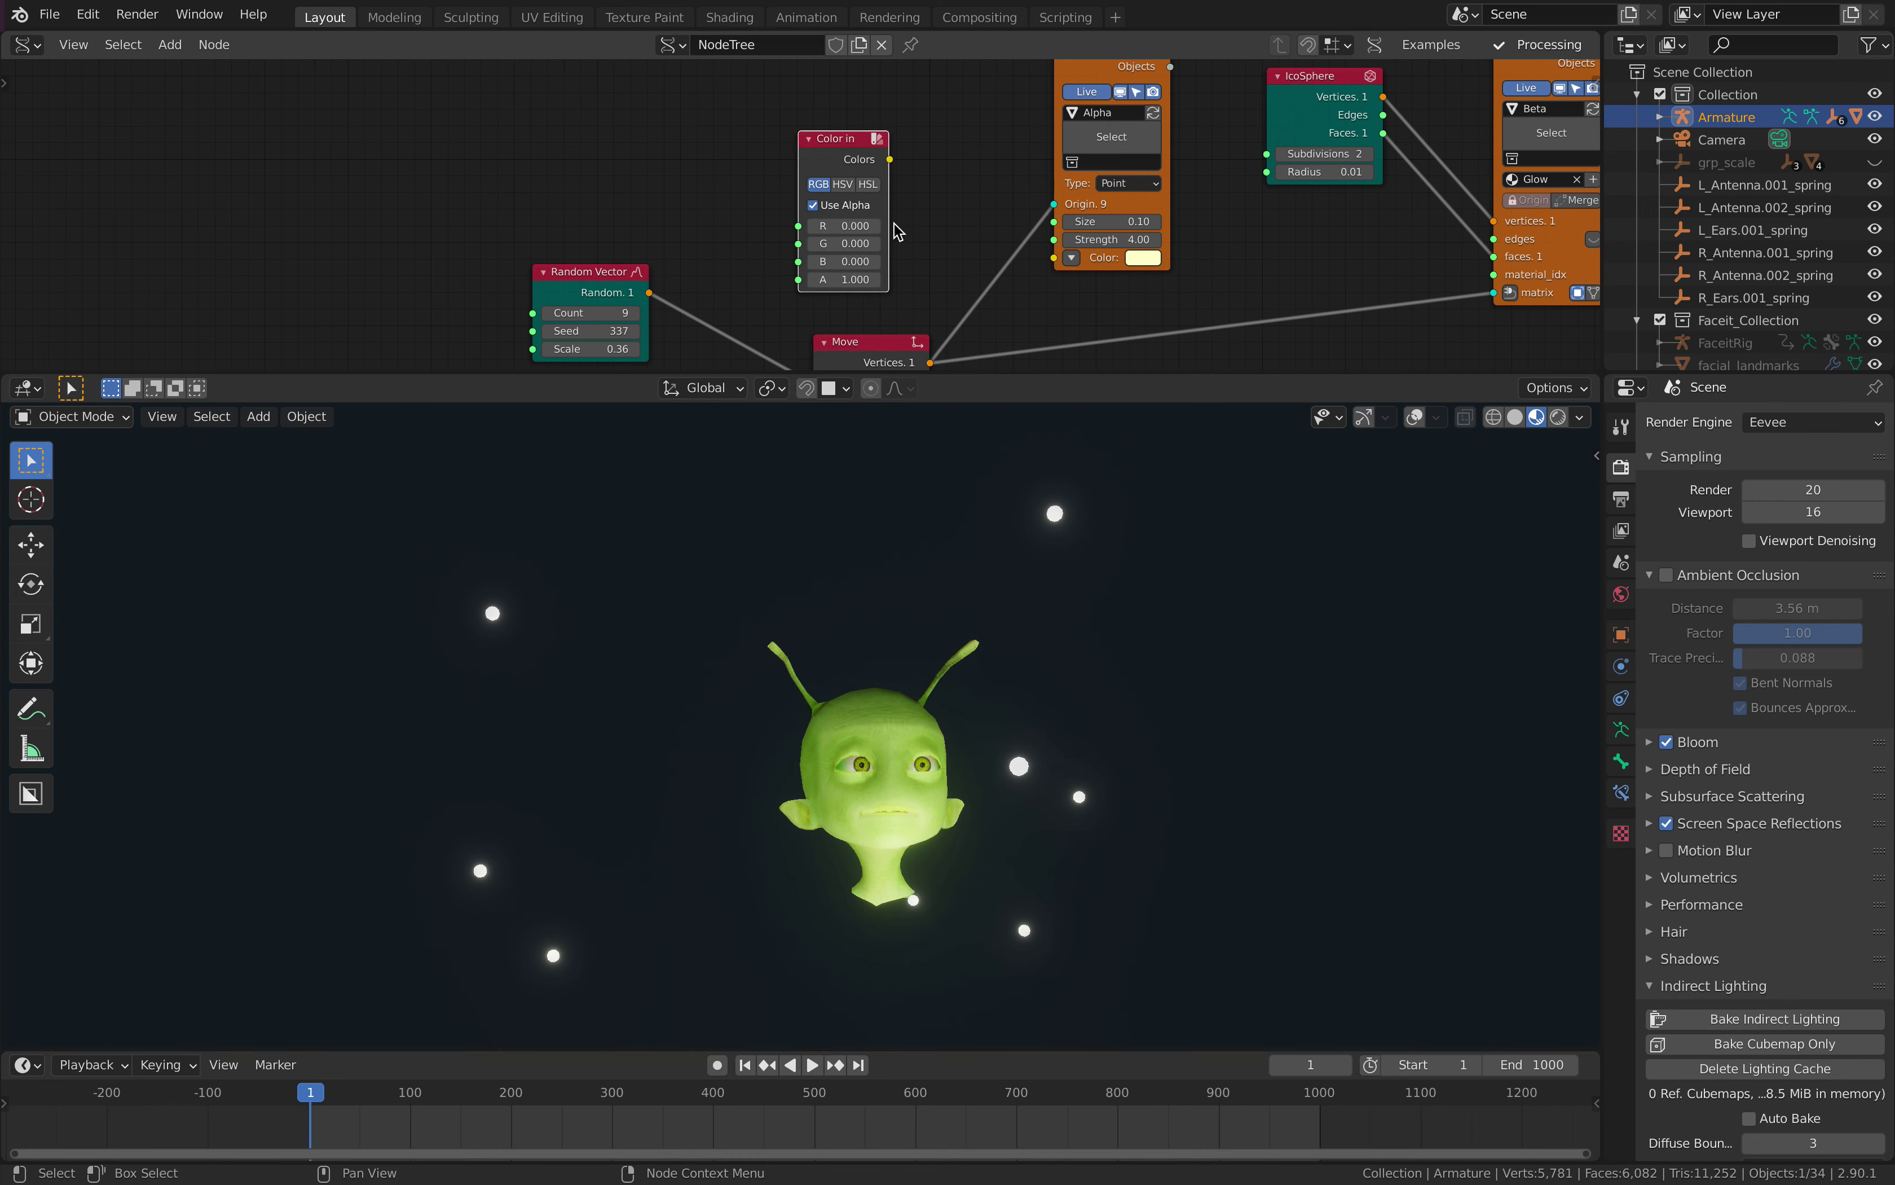
left_click_drag(887, 217, 896, 211)
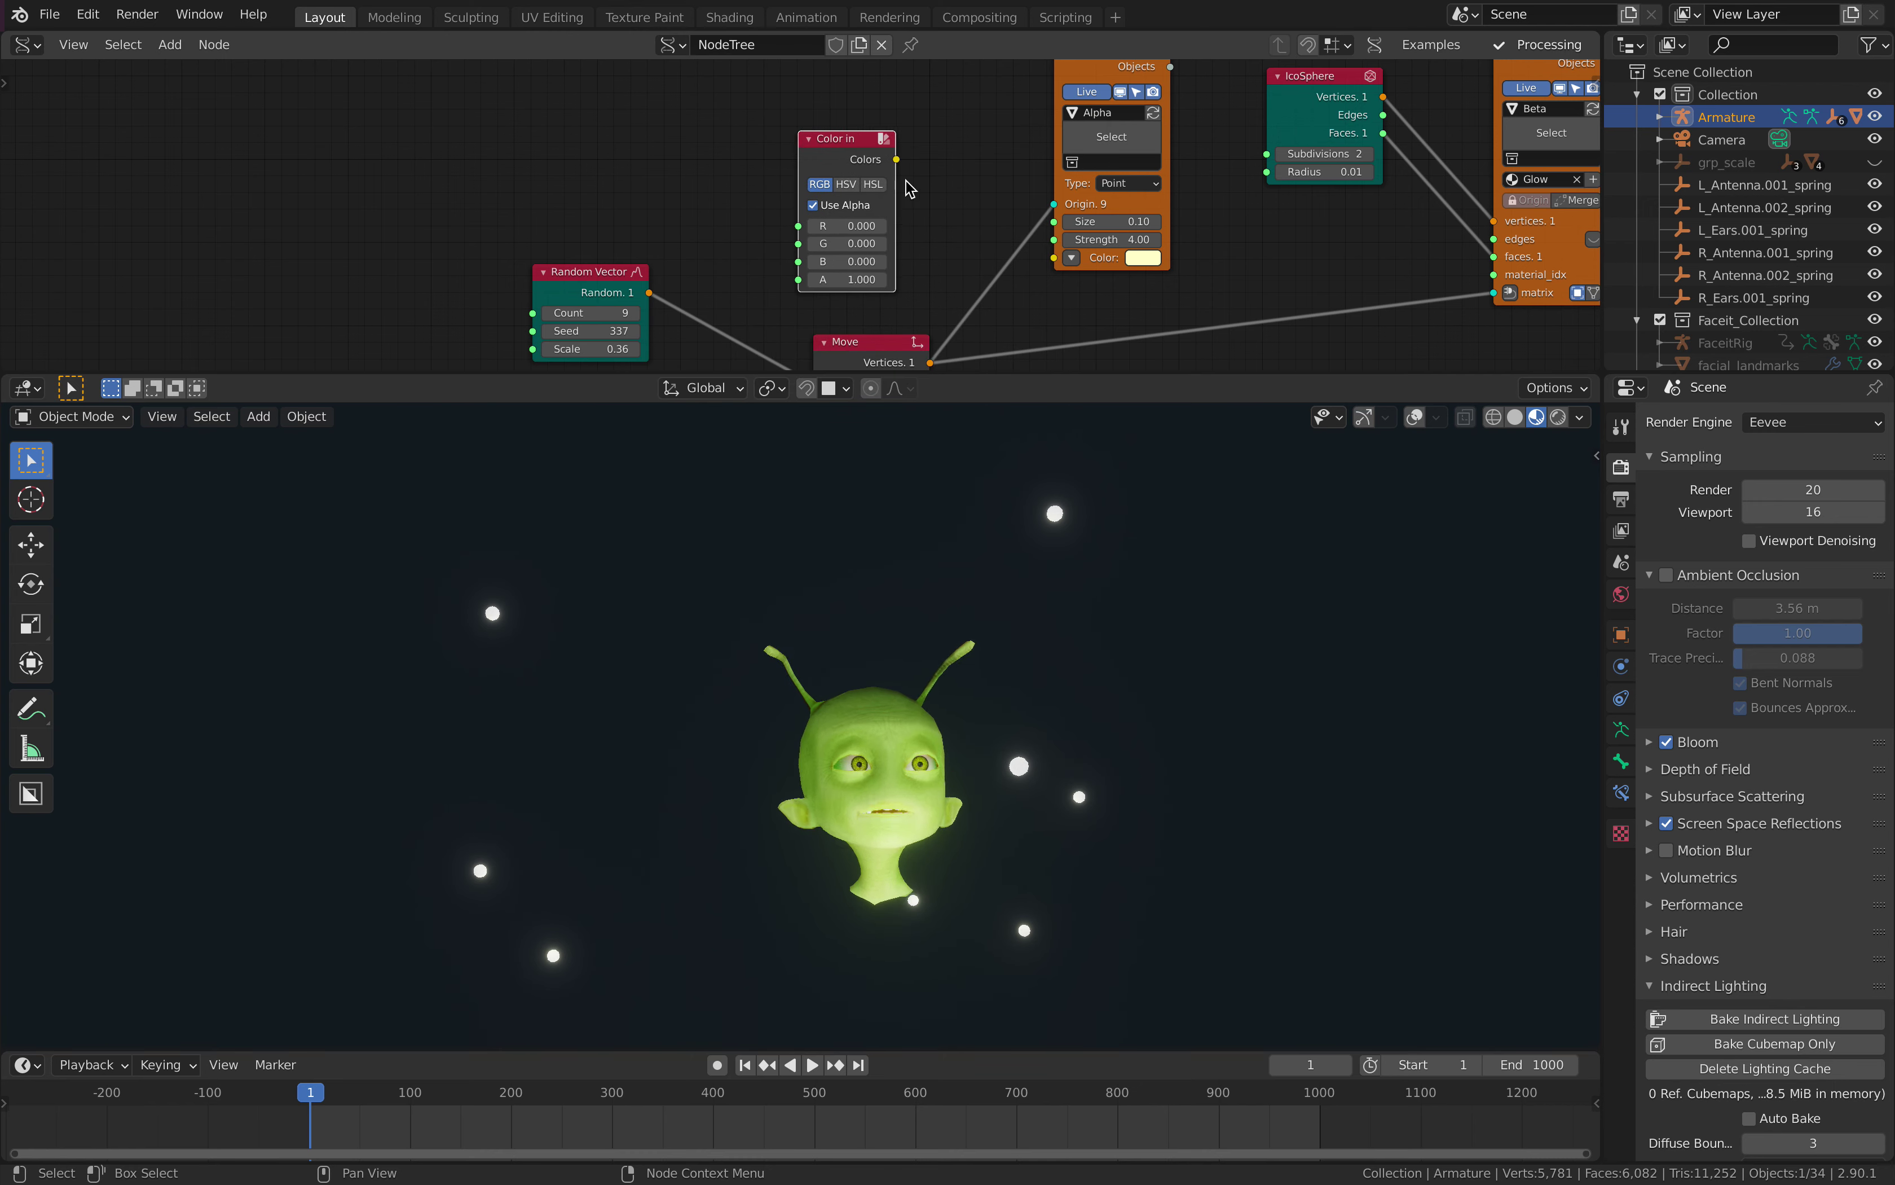
middle_click_drag(748, 176, 792, 221)
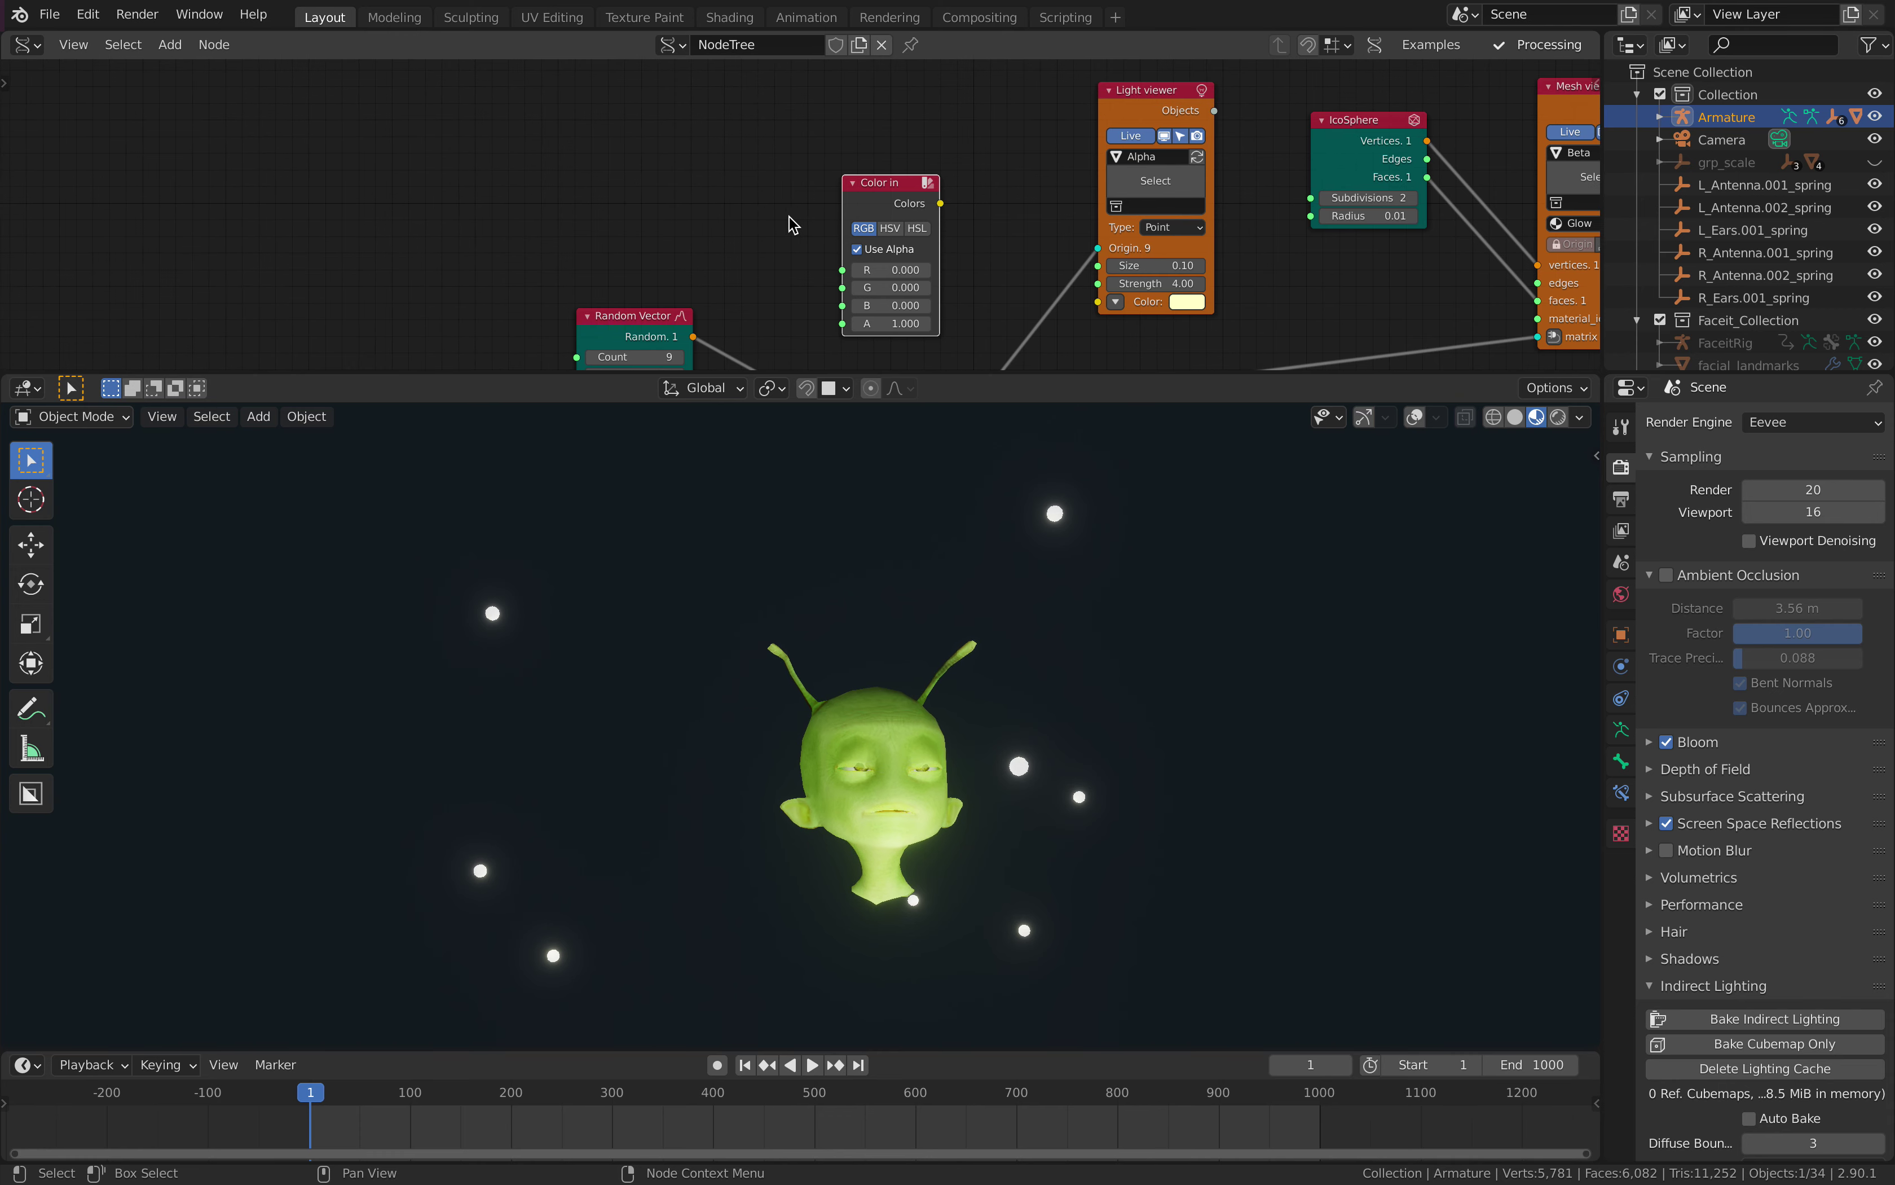
left_click_drag(904, 173, 914, 164)
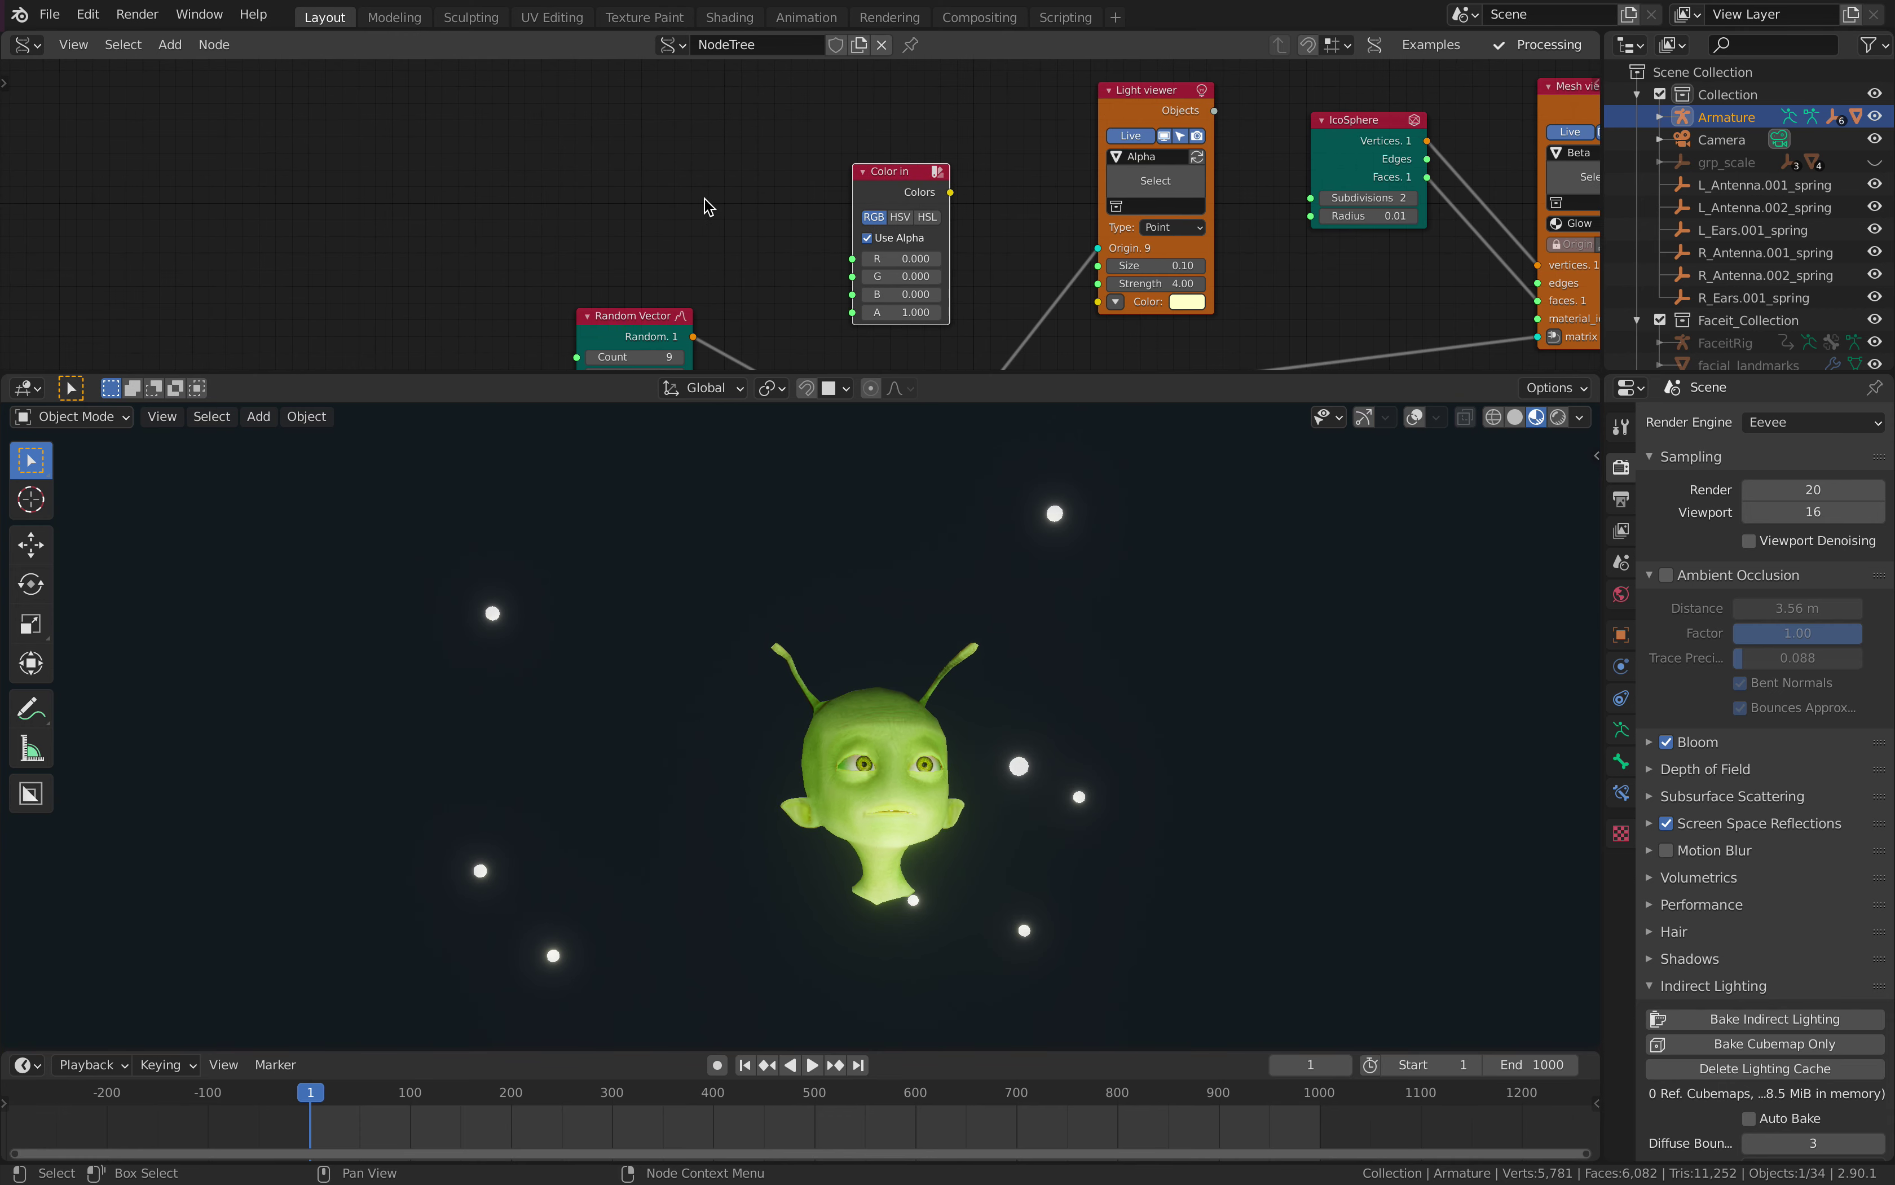
- Move the Random Vector node well away from the Color in and Move nodes to make room between them
key("shift+a")
left_click(706, 202)
middle_click_drag(551, 252, 554, 173)
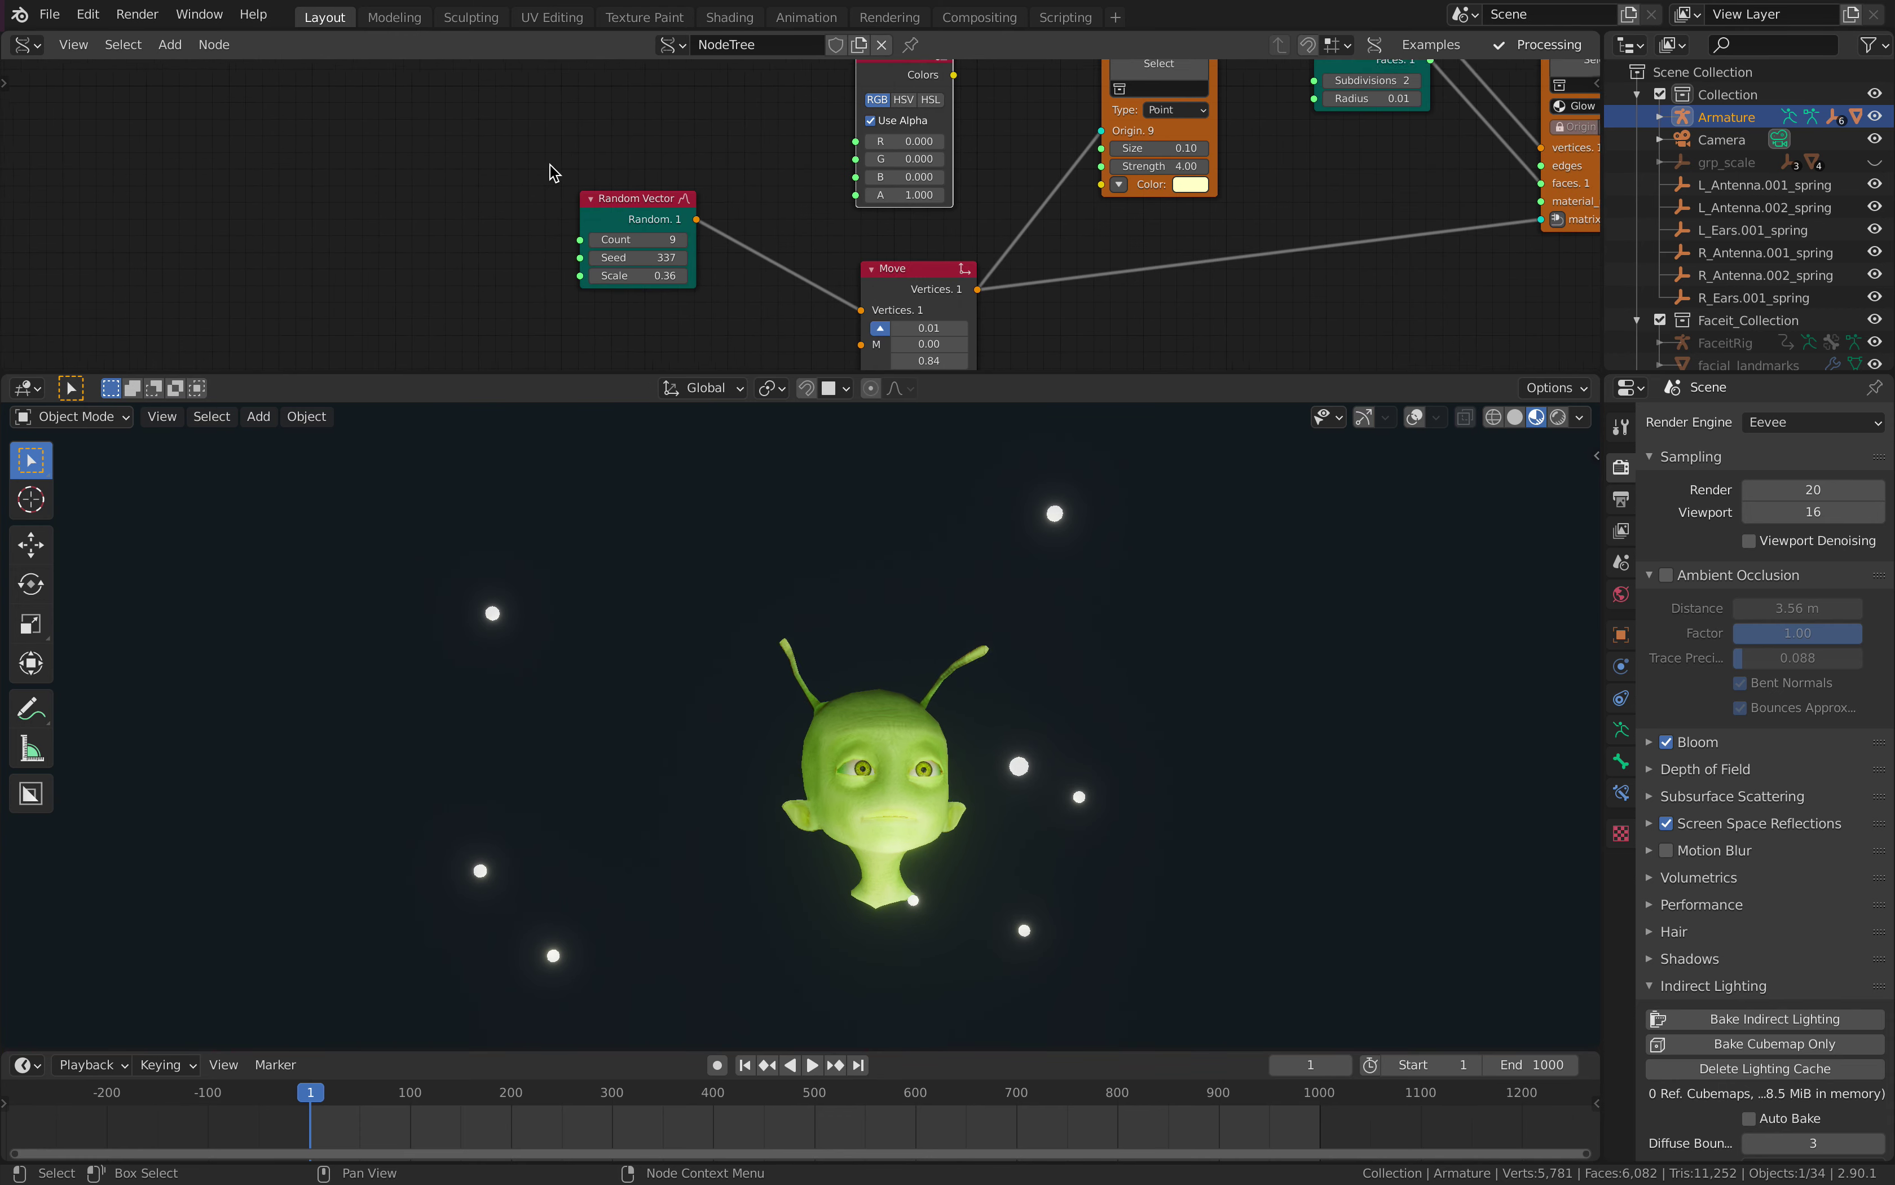
left_click_drag(580, 213, 338, 224)
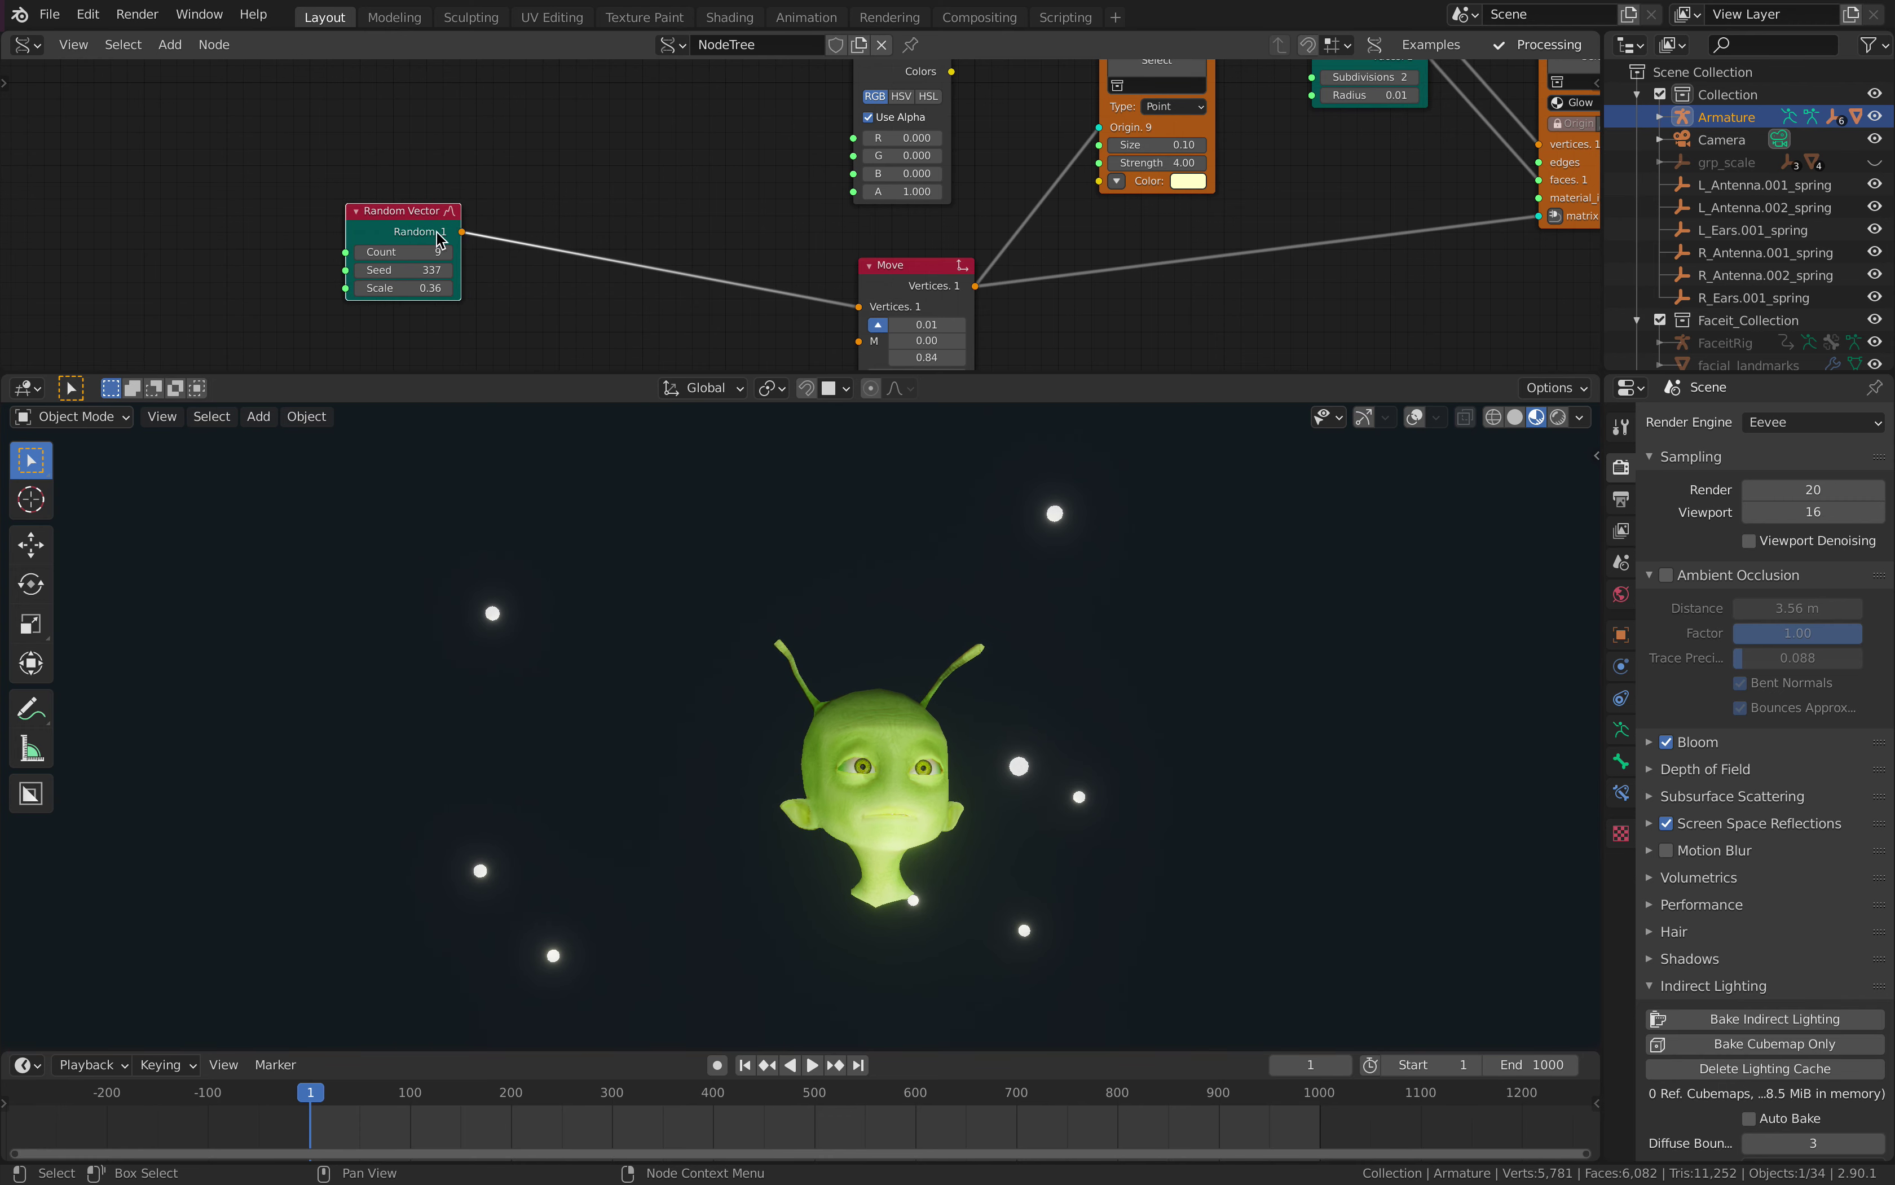
middle_click_drag(494, 209, 468, 256)
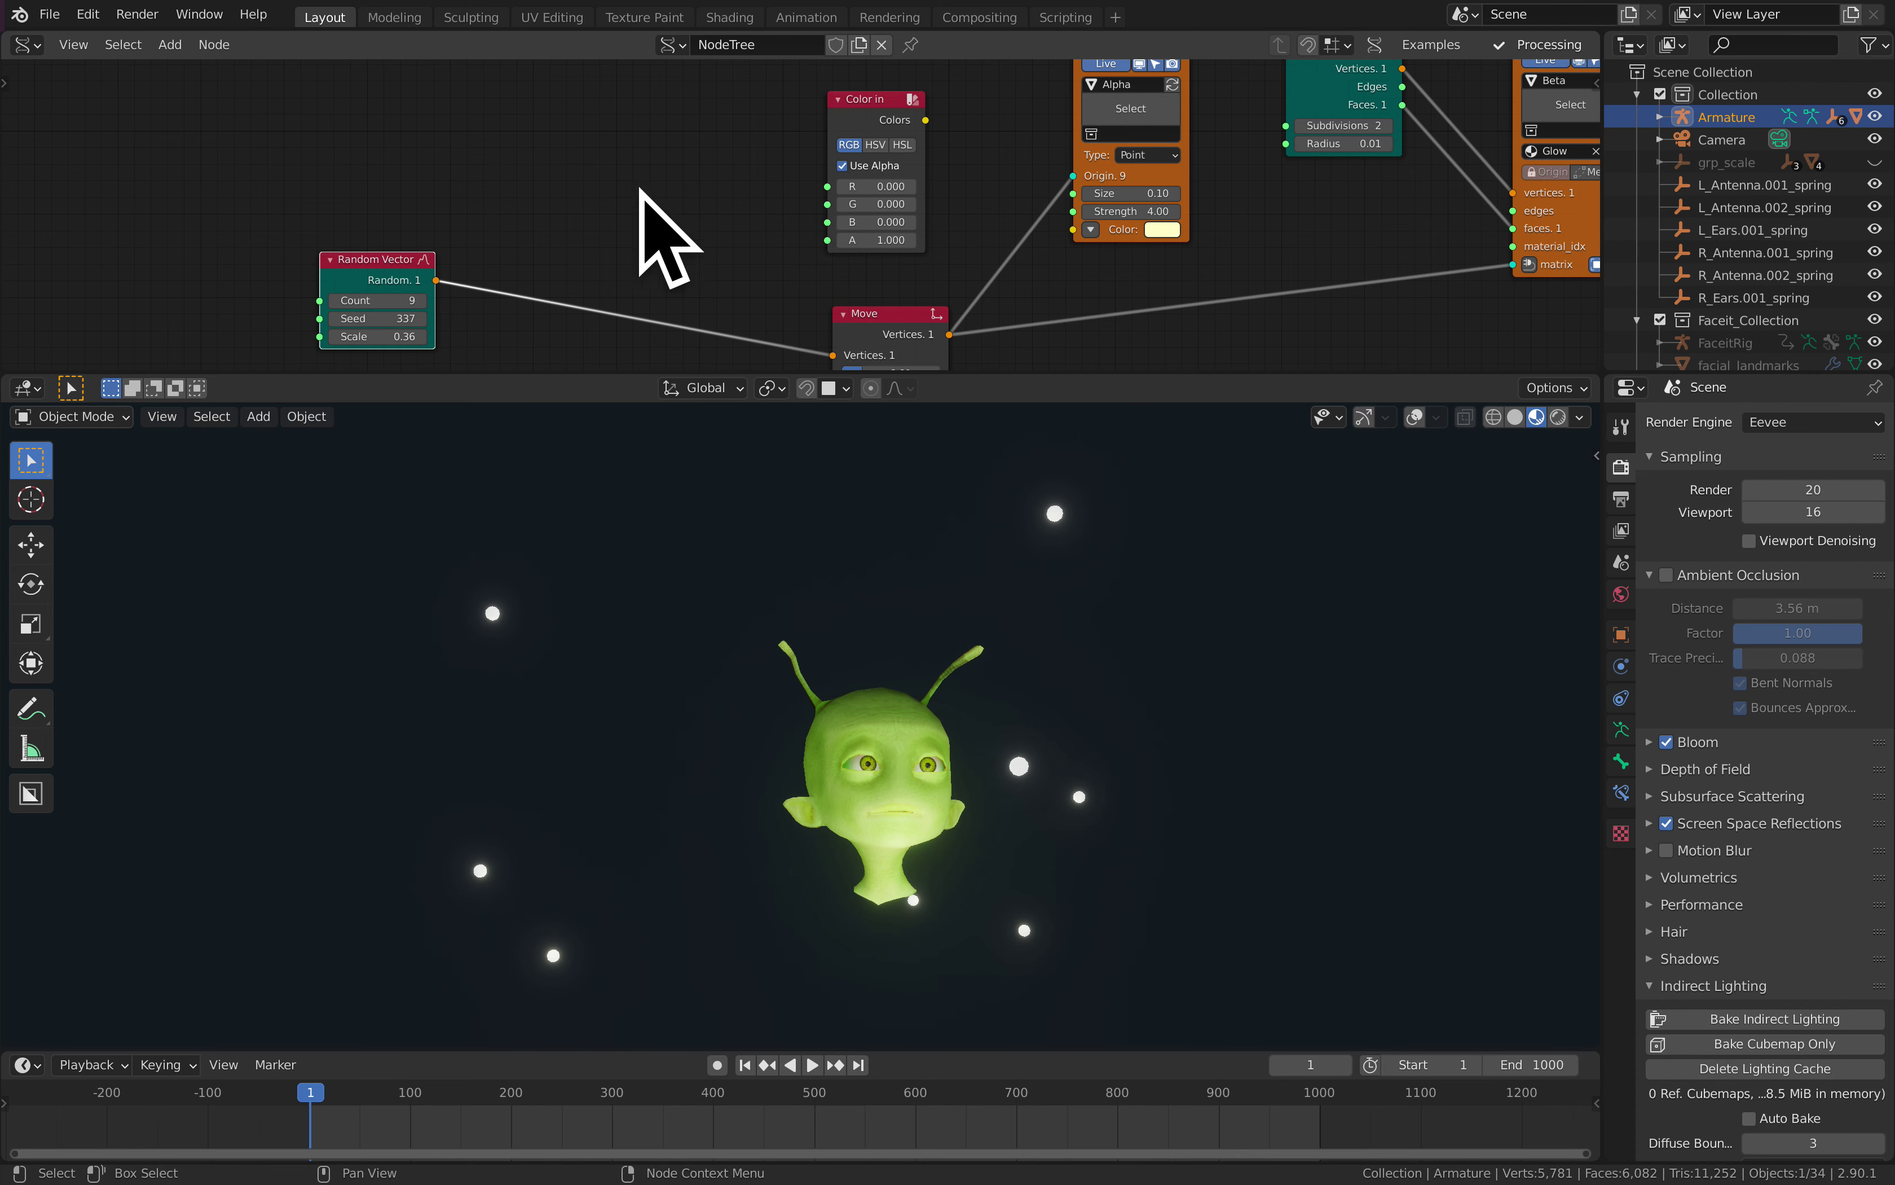
key("alt+space")
type("vecto")
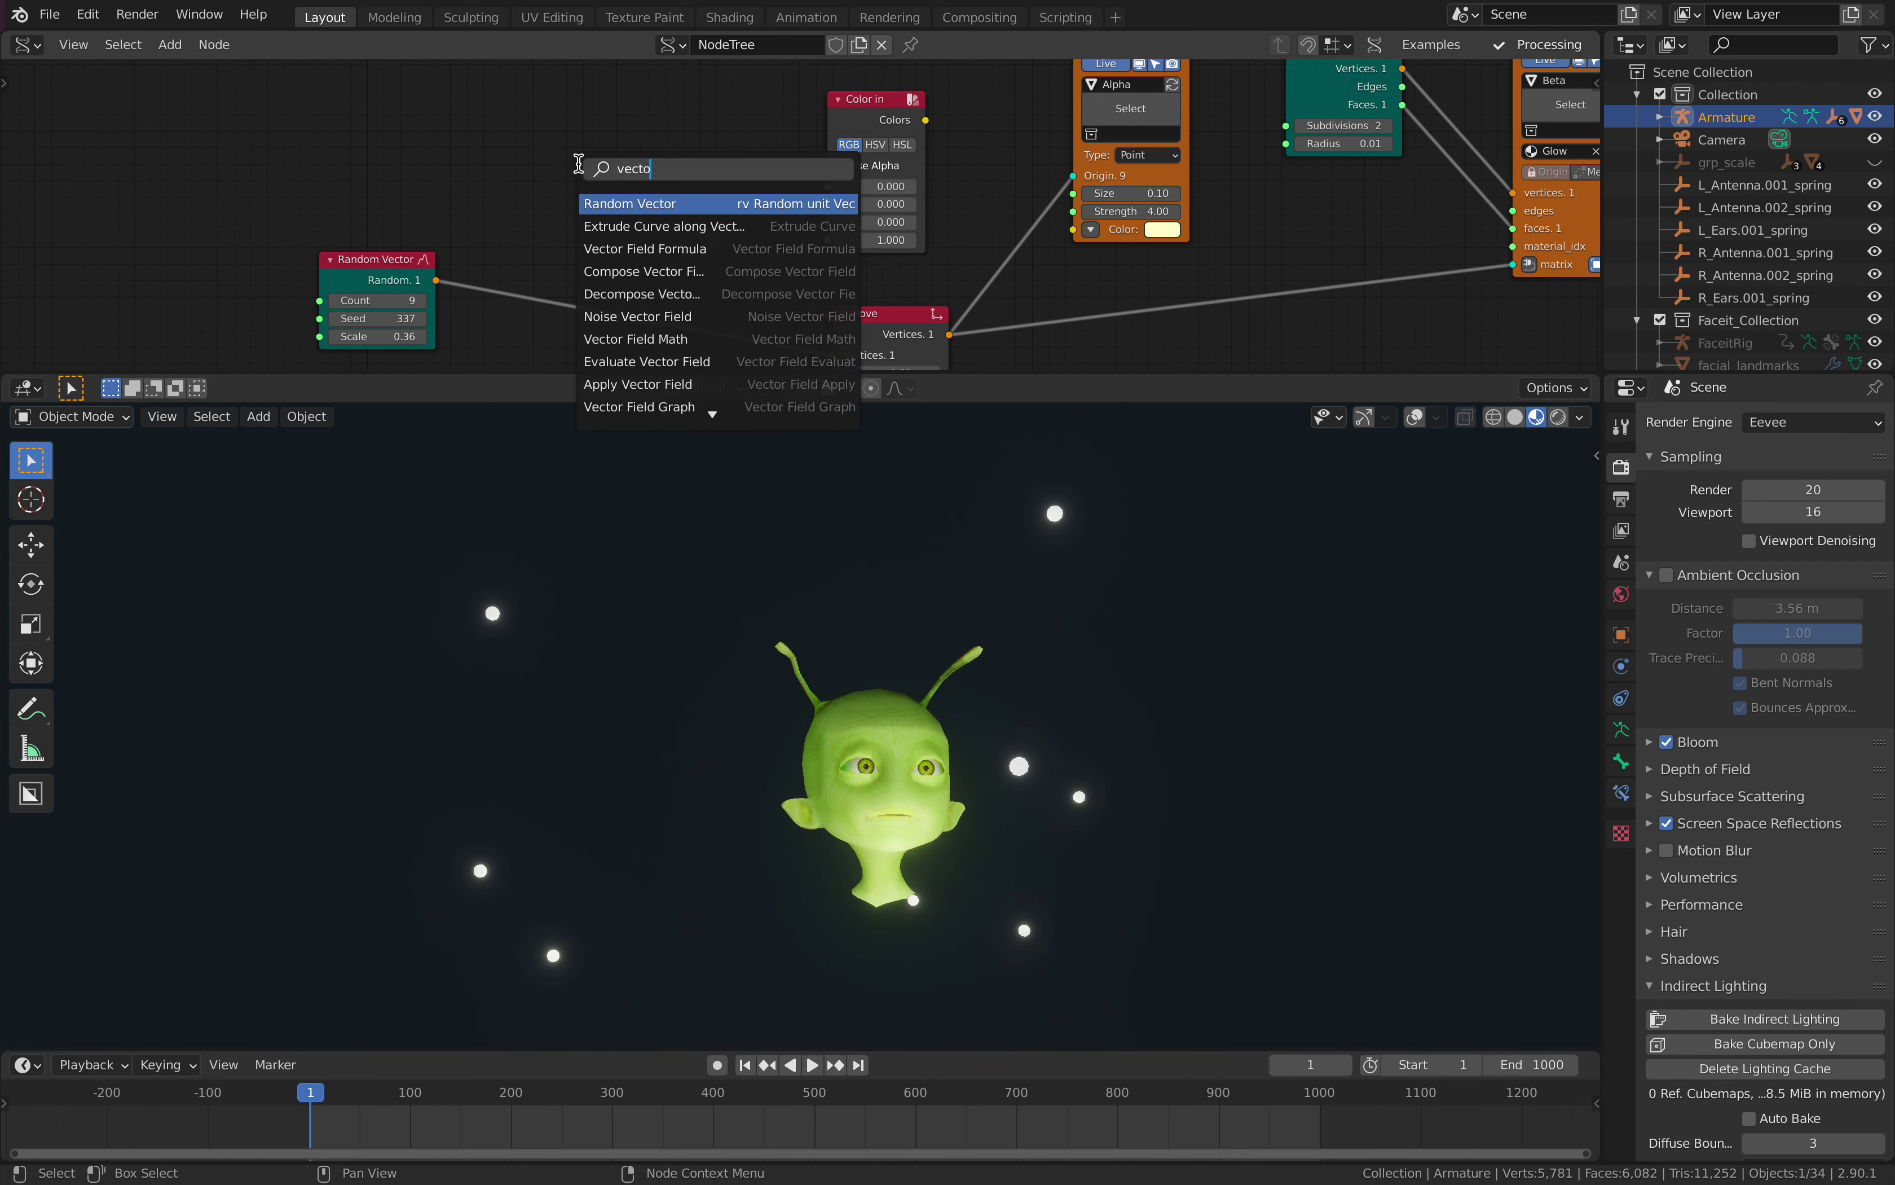
type("r i")
key("Return")
left_click(578, 164)
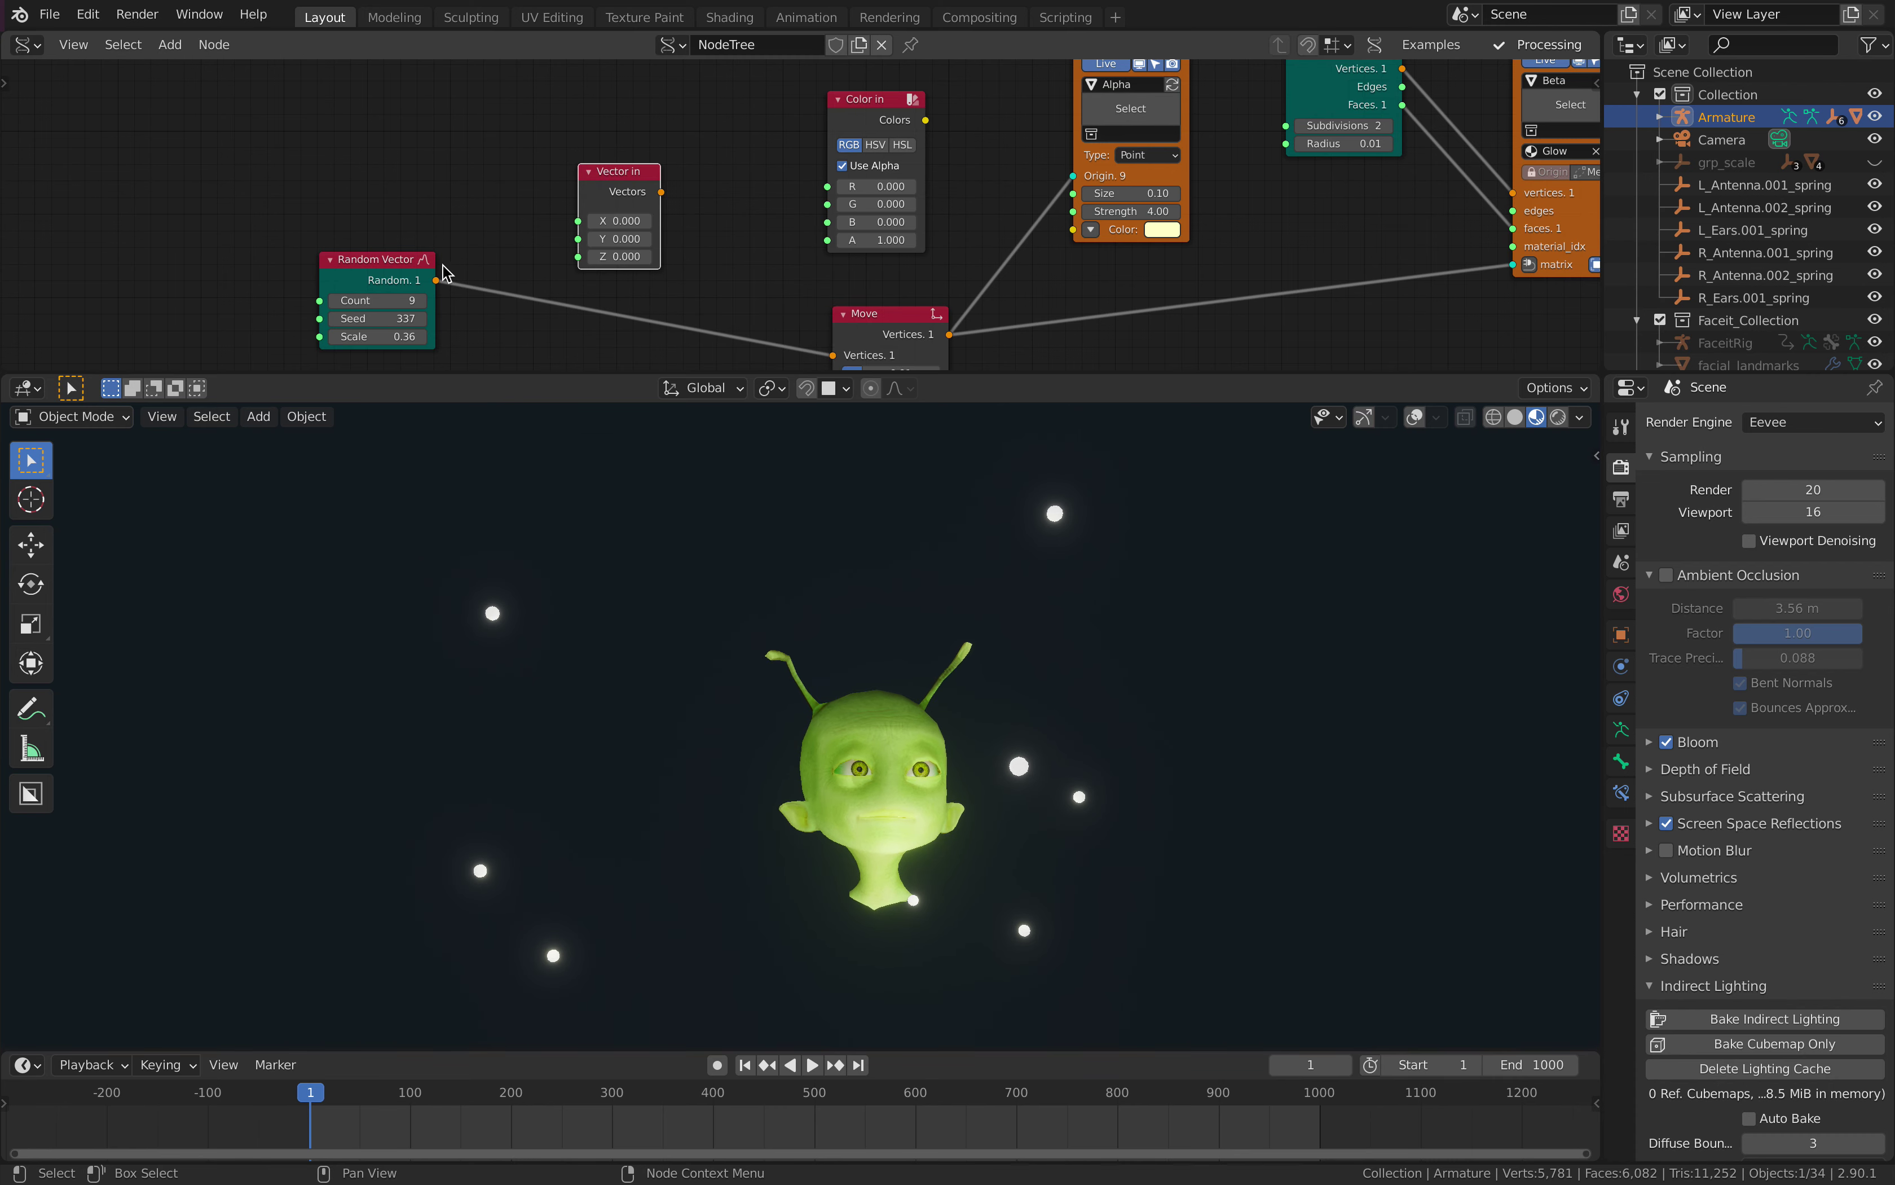
left_click_drag(436, 280, 641, 162)
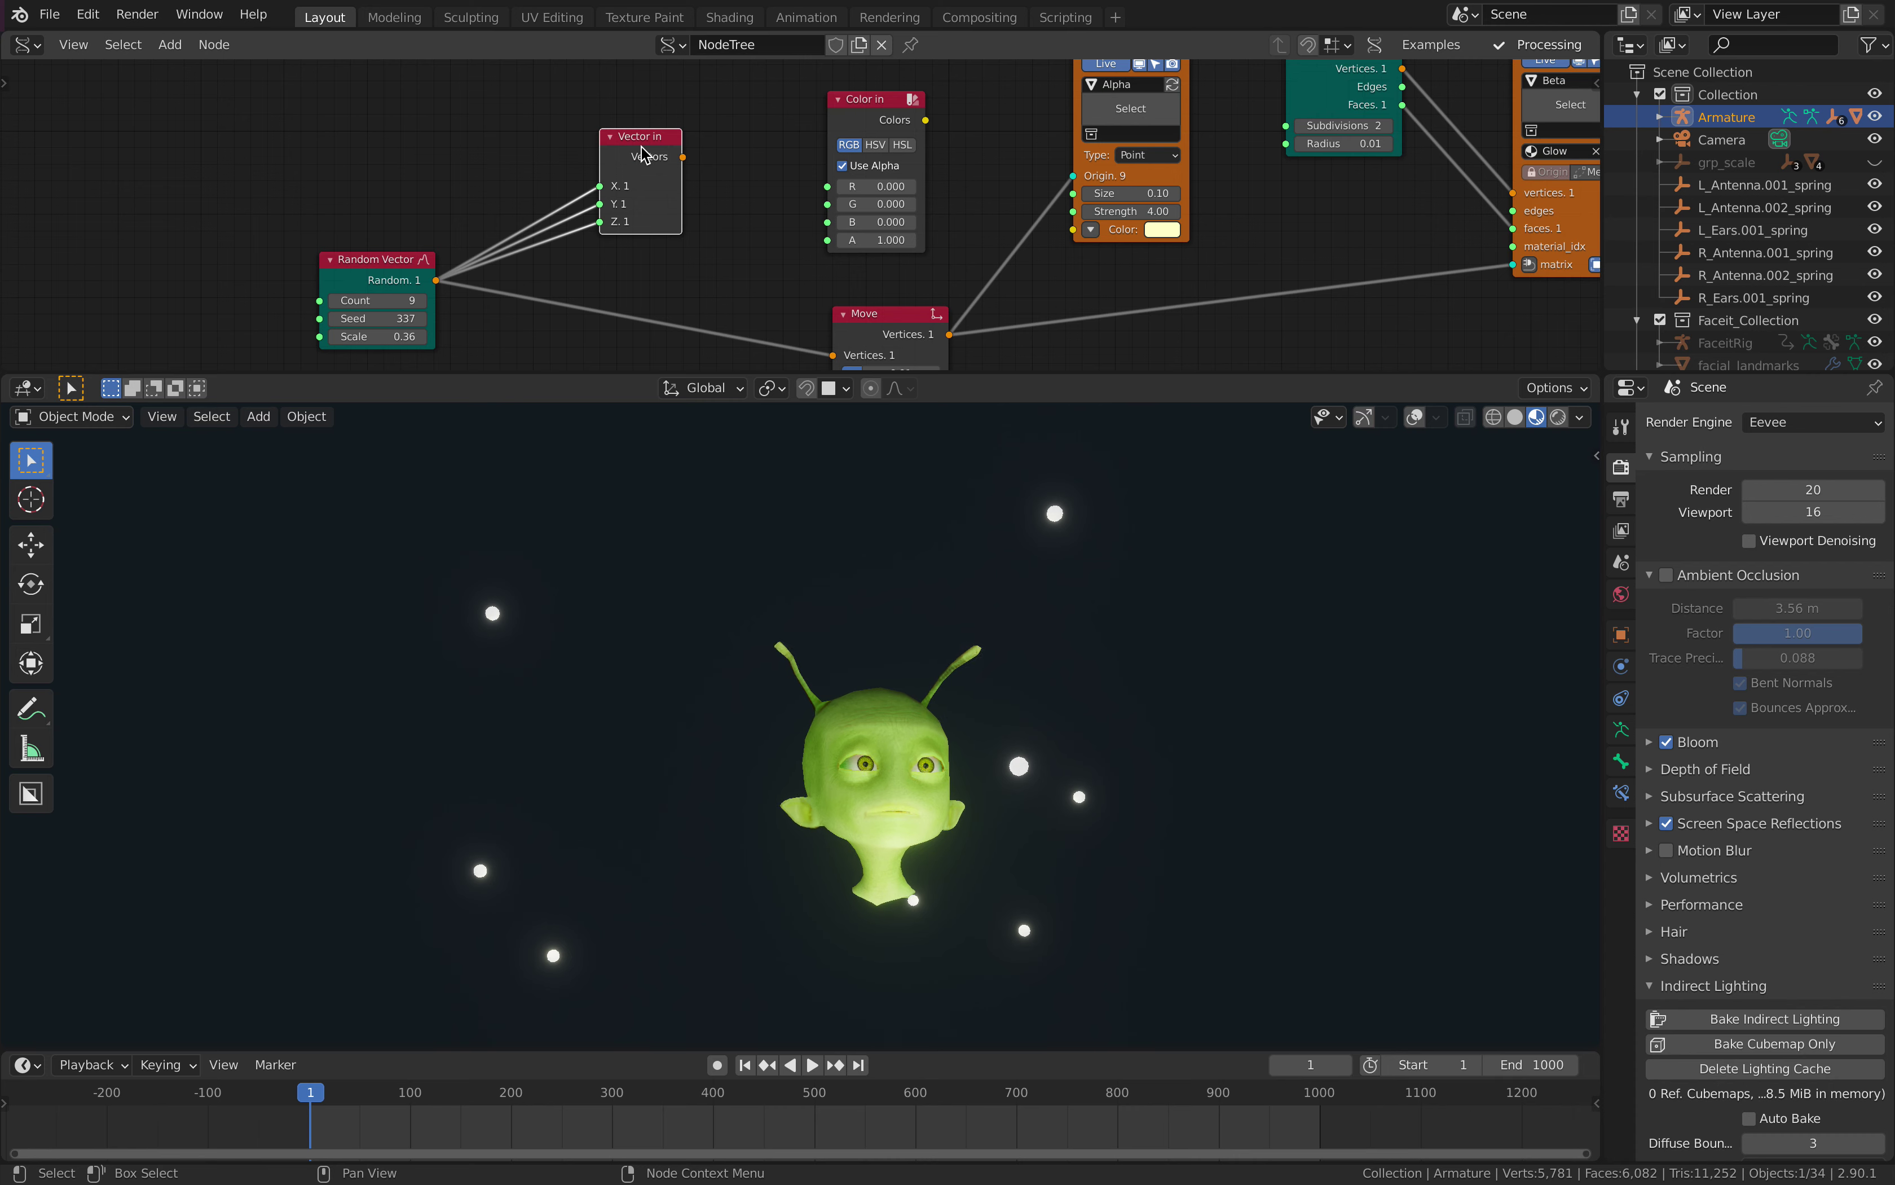
key("x")
- Add a Vector out node between Random Vector and Color in, and feed the random vectors into it
key("shift+a")
left_click(641, 147)
type("vector out")
key("Return")
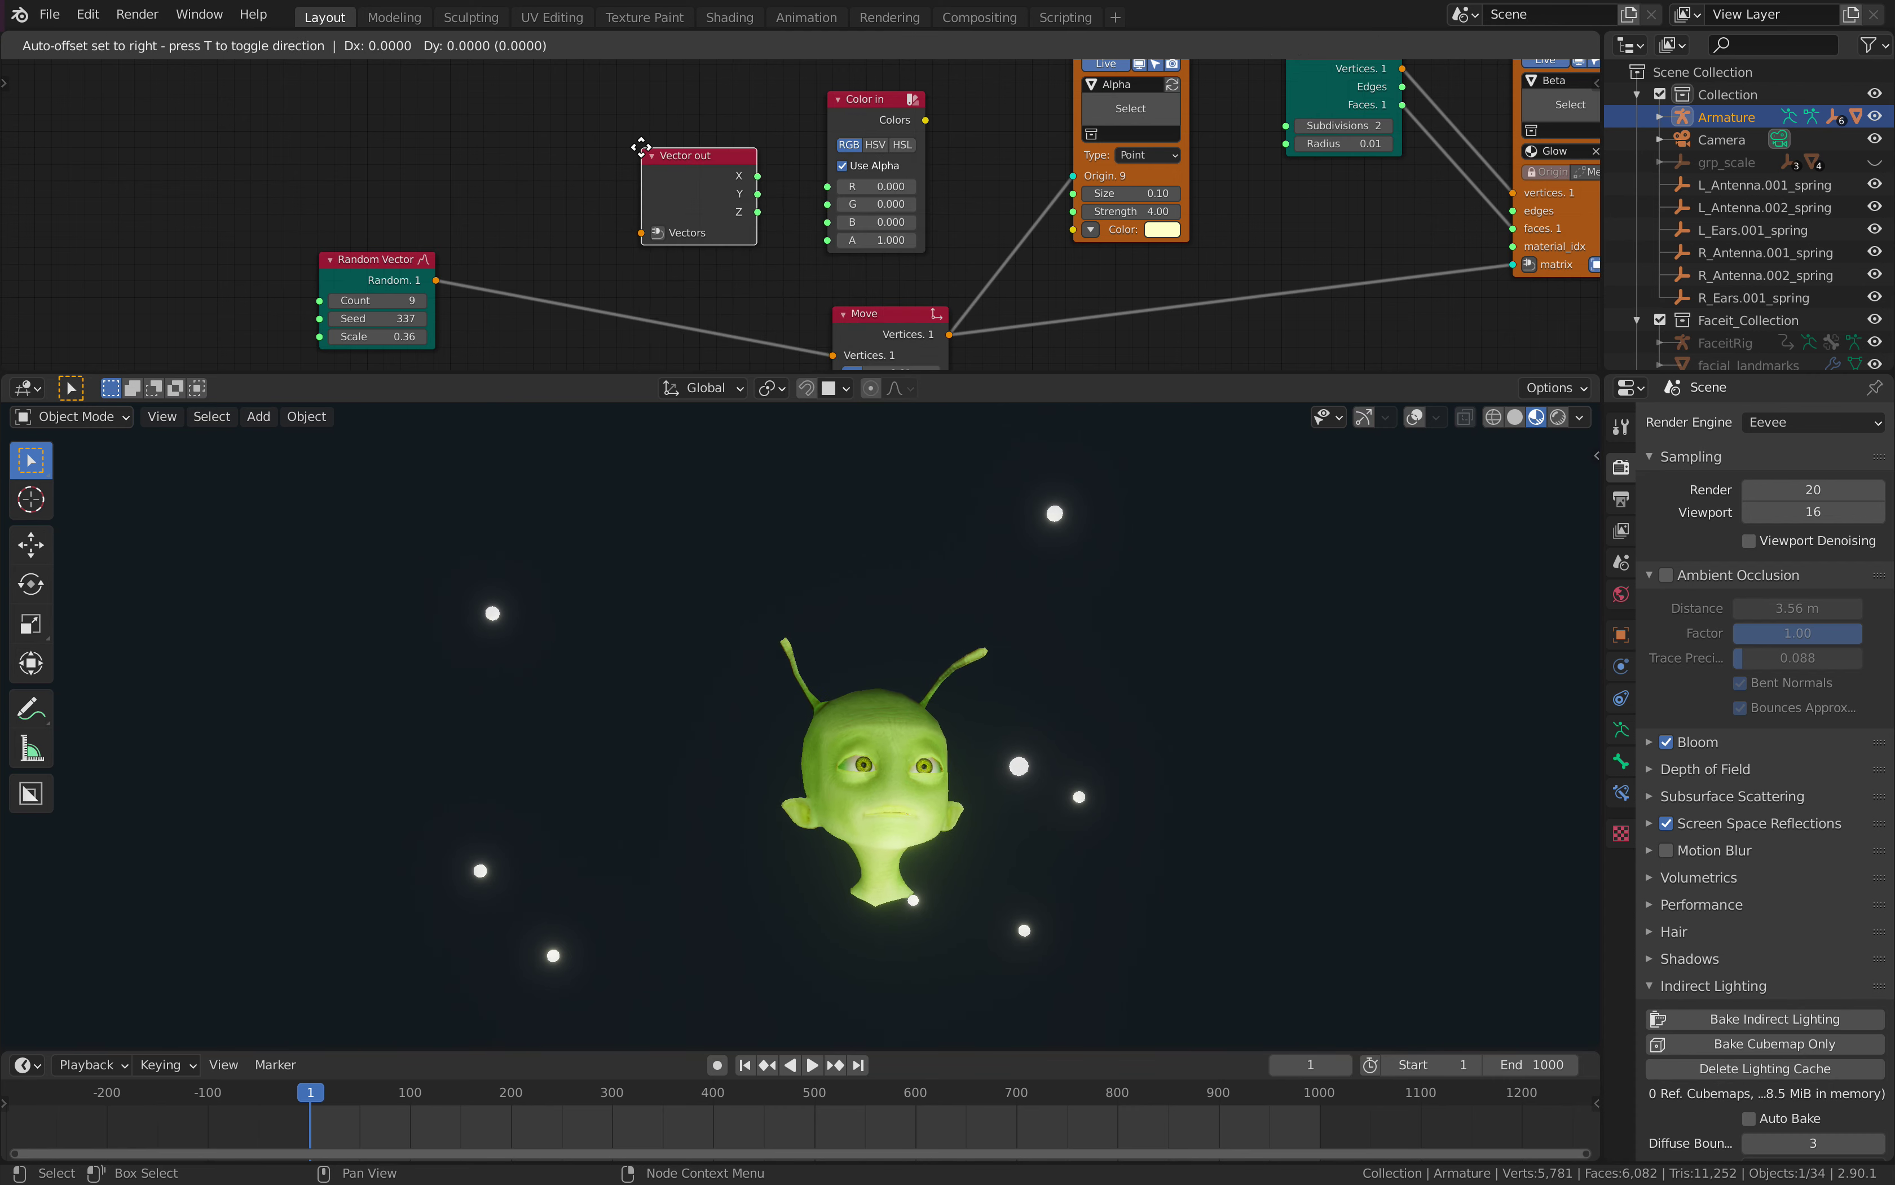
left_click(564, 145)
left_click_drag(436, 280, 563, 231)
- Set the Random Vector's count to 10
left_click(376, 300)
type("1")
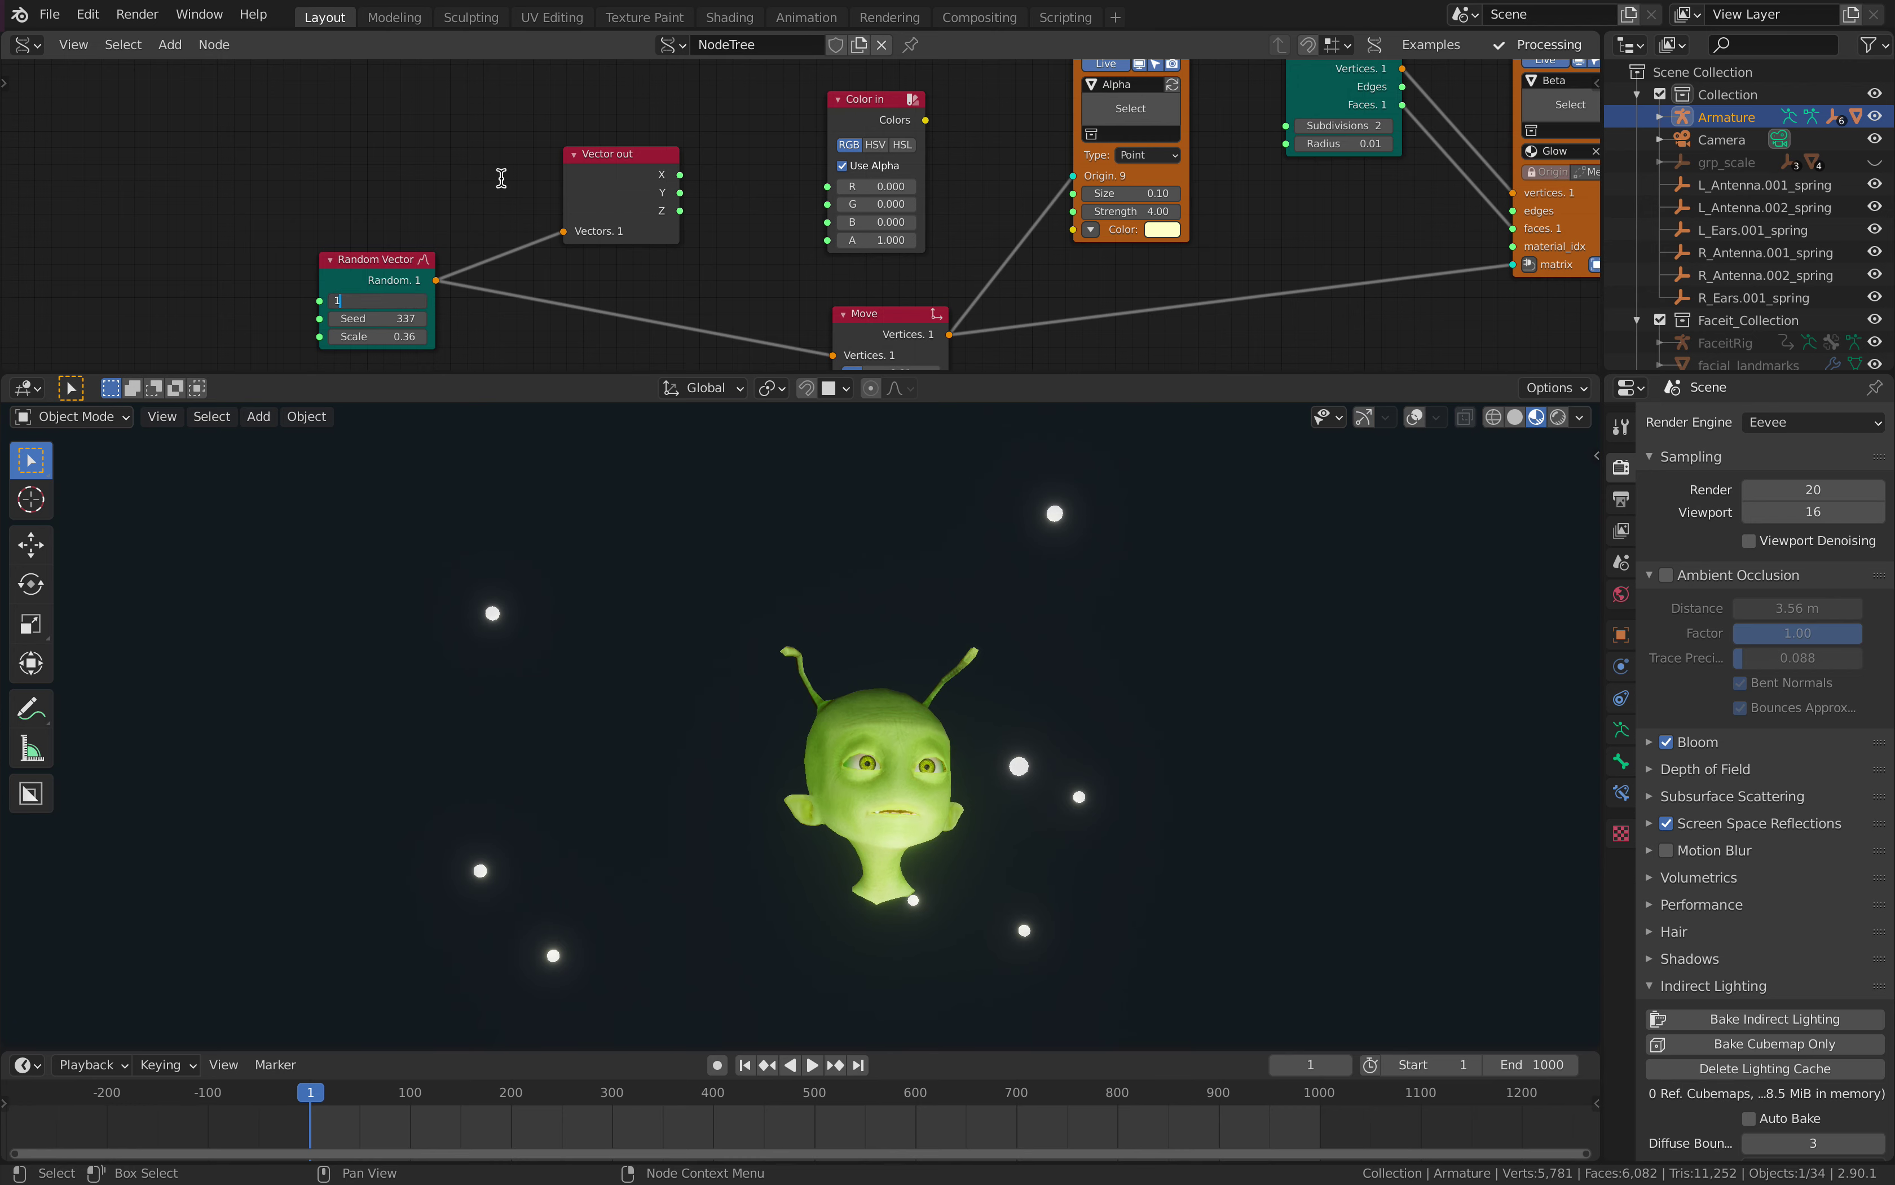
type("0")
key("Return")
- Link Vector out's X, Y and Z to Color in's R, G and B, and its colors to the Light viewer's color
mouse_move(680, 175)
left_mouse_down()
mouse_move(827, 185)
mouse_move(815, 202)
mouse_move(681, 193)
left_mouse_up()
left_click_drag(680, 210, 828, 223)
left_click_drag(922, 127, 1073, 229)
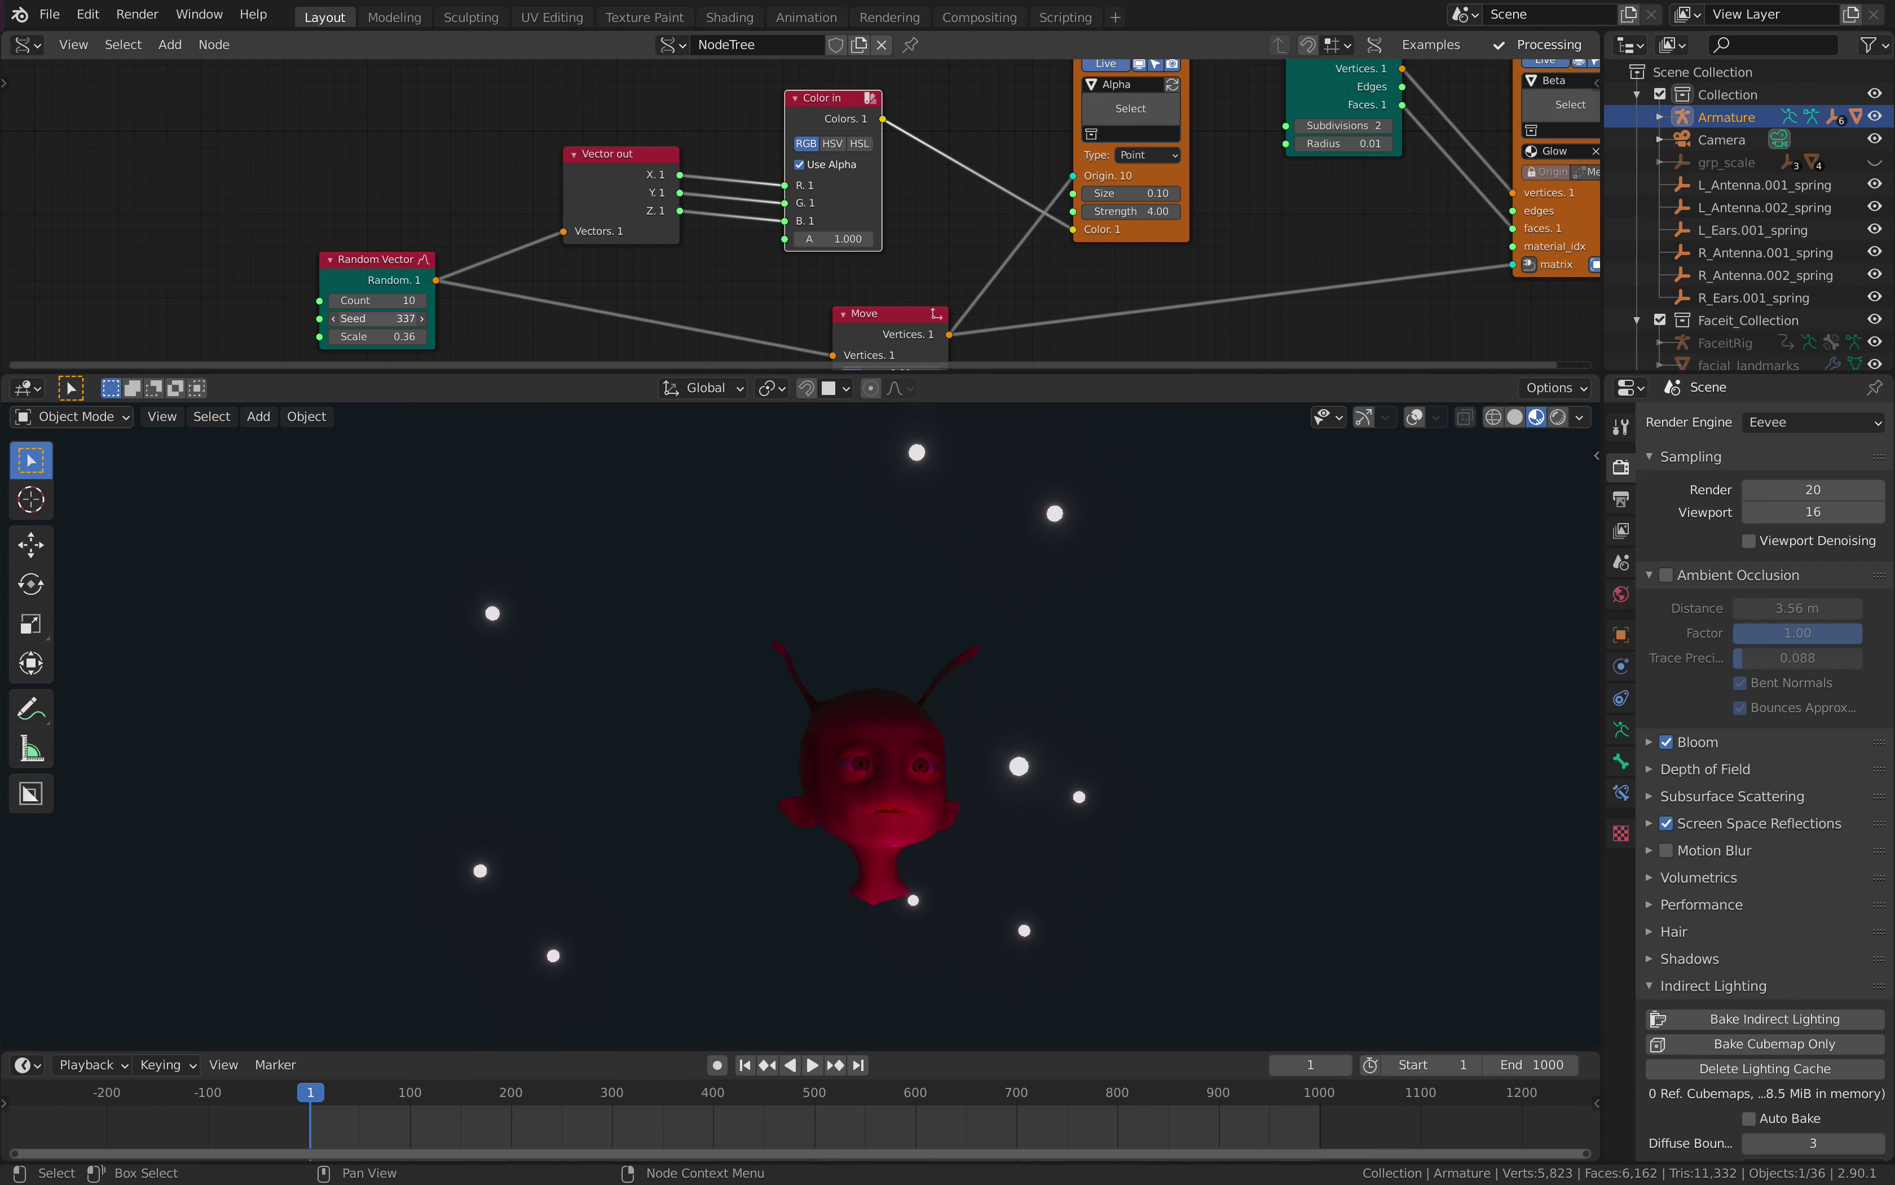
- Set the Random Vector's seed to 363 and move it and the Vector out node further from Color in
left_click_drag(374, 318, 244, 300)
left_click_drag(603, 164, 423, 169)
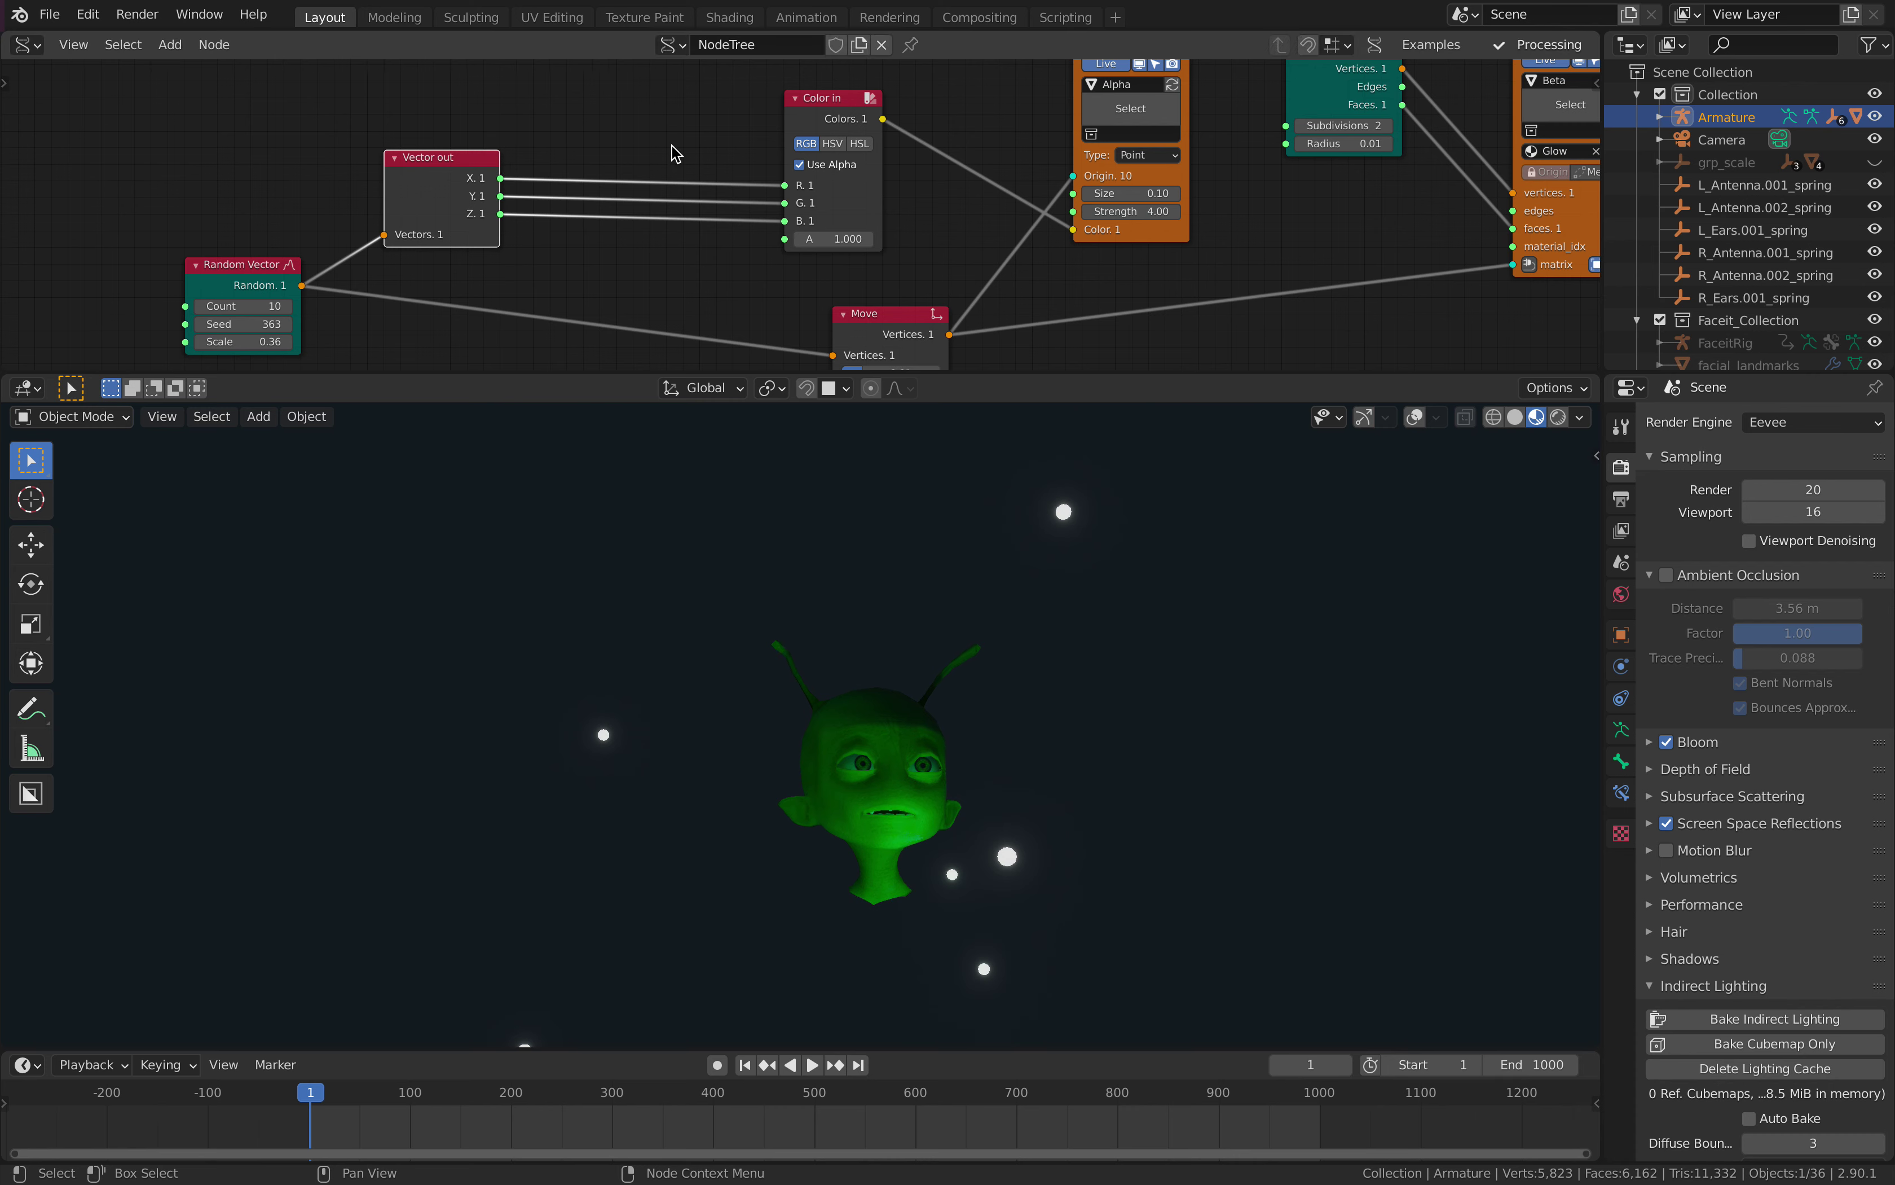
- Insert a List Split node between Random Vector and Vector out, and shift Color in and Vector out to make room
left_click_drag(833, 117, 929, 92)
key("alt+space")
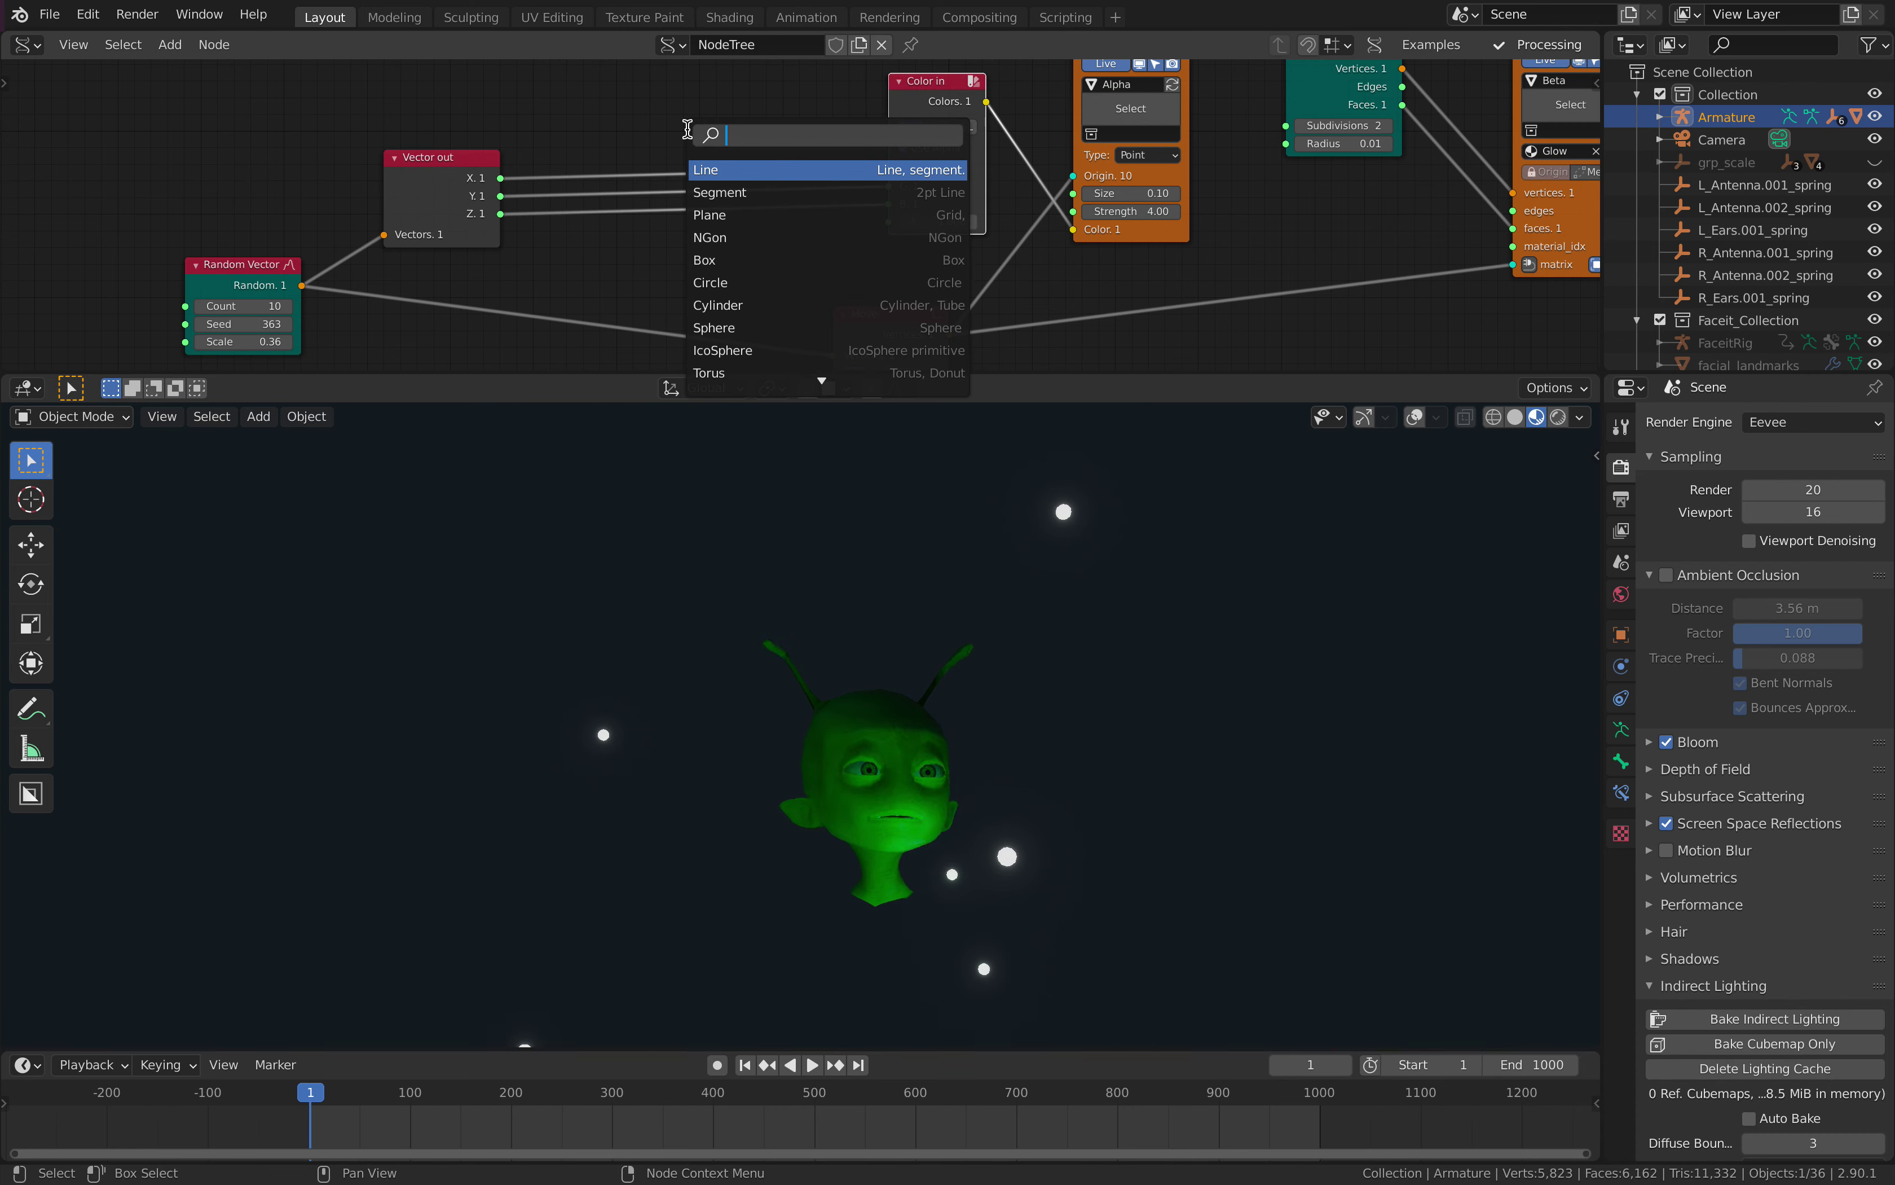
type("spli")
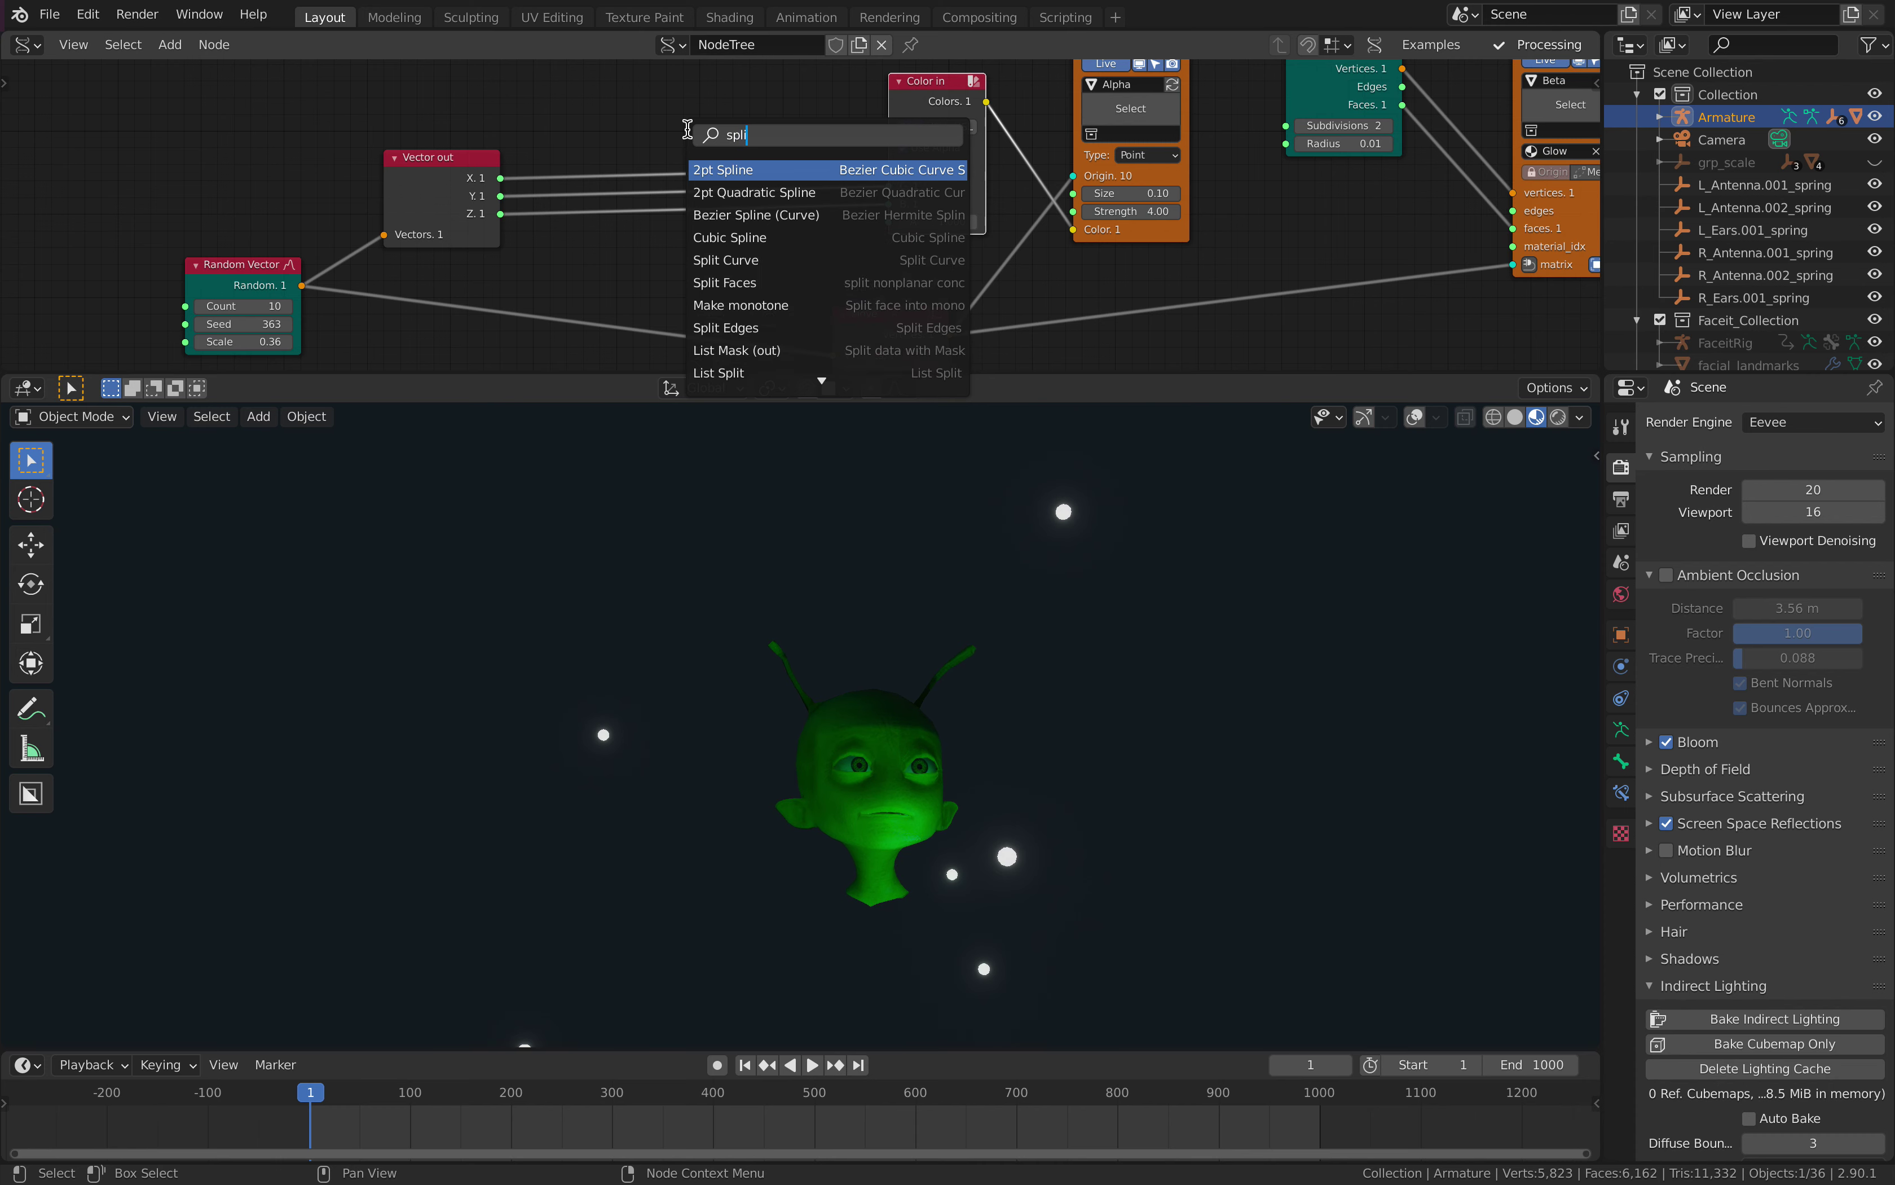
type("t")
left_click(736, 282)
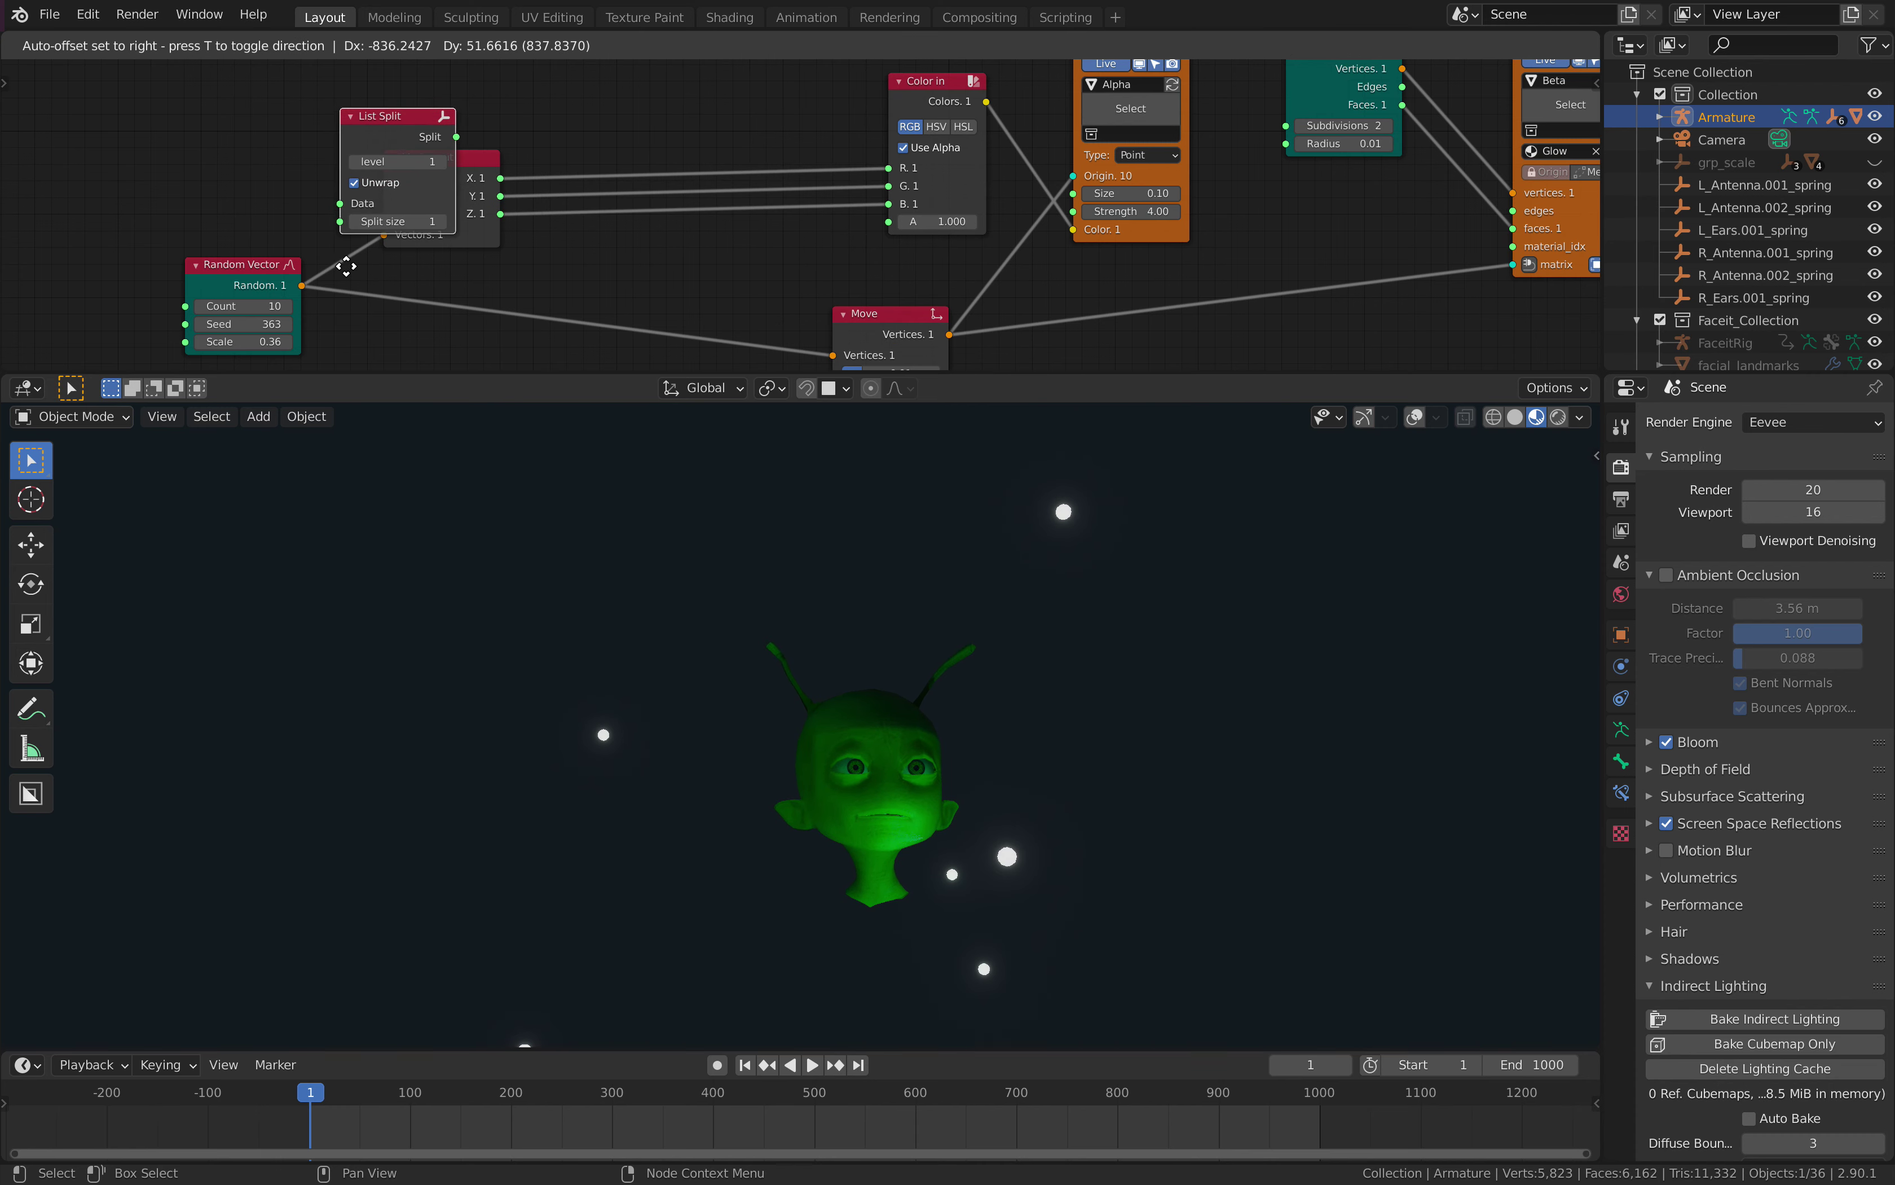
left_click(373, 300)
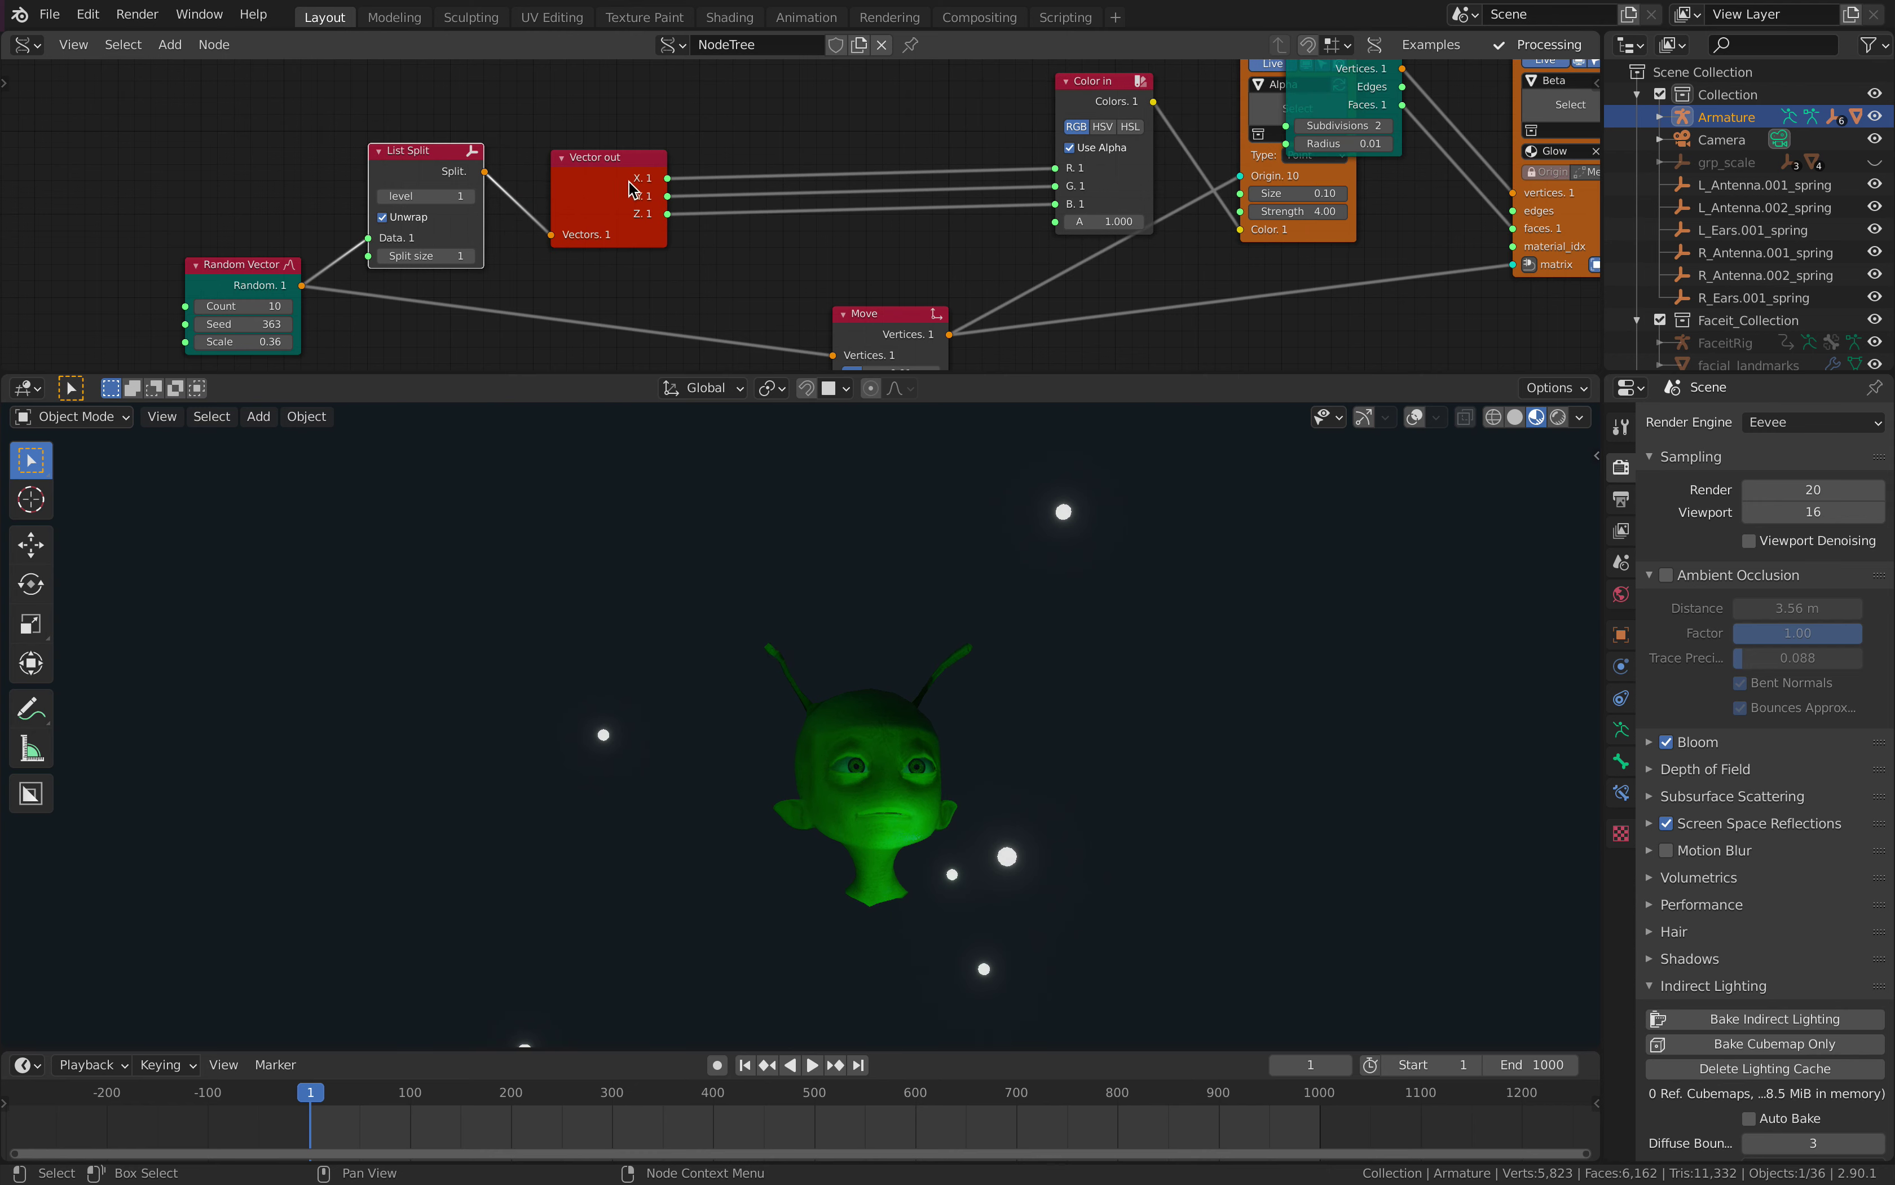
mouse_move(629, 180)
left_mouse_down()
mouse_move(614, 173)
mouse_move(635, 151)
left_mouse_up()
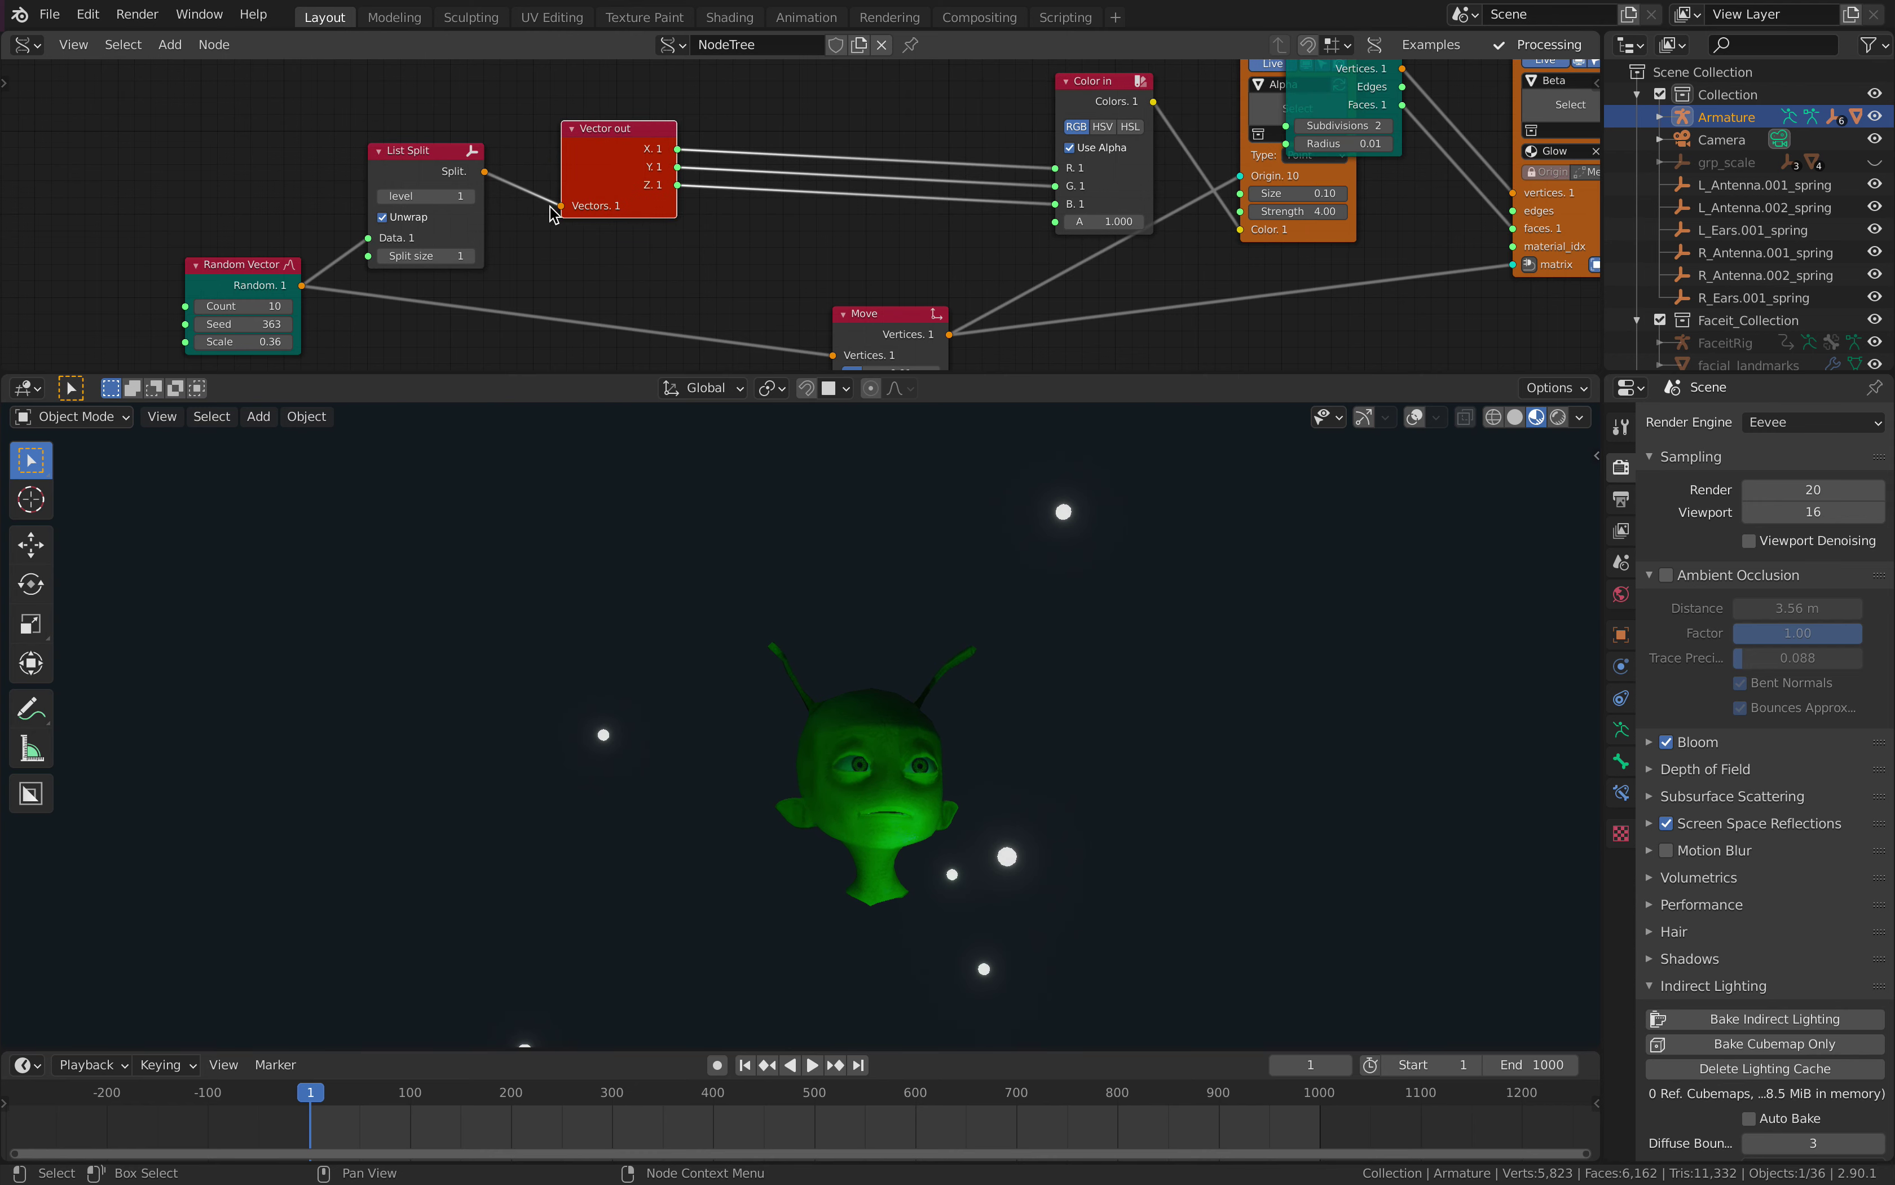
- Set the Random Vector's seed to 791 and scale to 0.34, and the Light viewer's size to 0.09 and strength to 11.44
left_click_drag(239, 323, 286, 324)
middle_click_drag(551, 180, 527, 187)
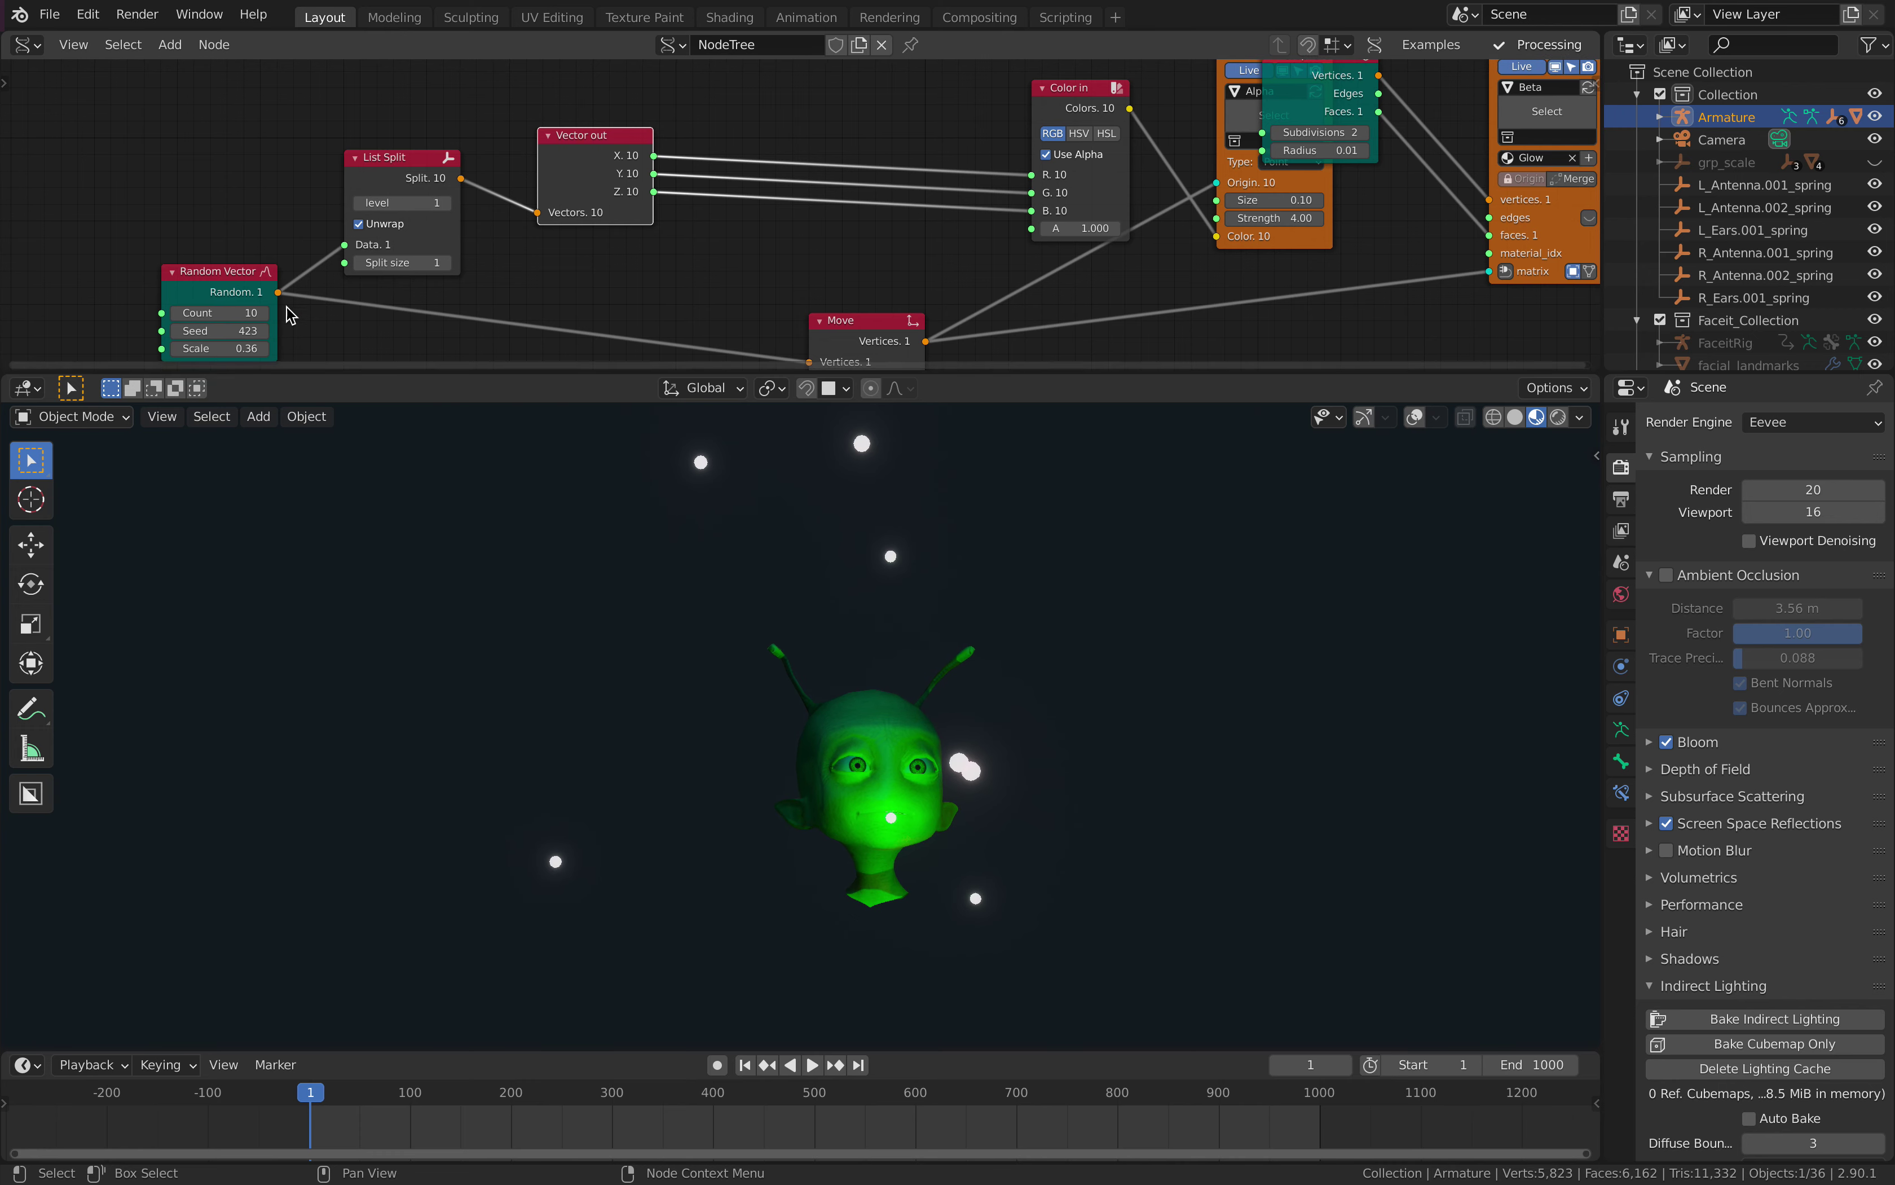
left_click_drag(235, 348, 299, 330)
middle_click_drag(978, 270, 842, 281)
left_click_drag(1160, 217, 1155, 218, "shift")
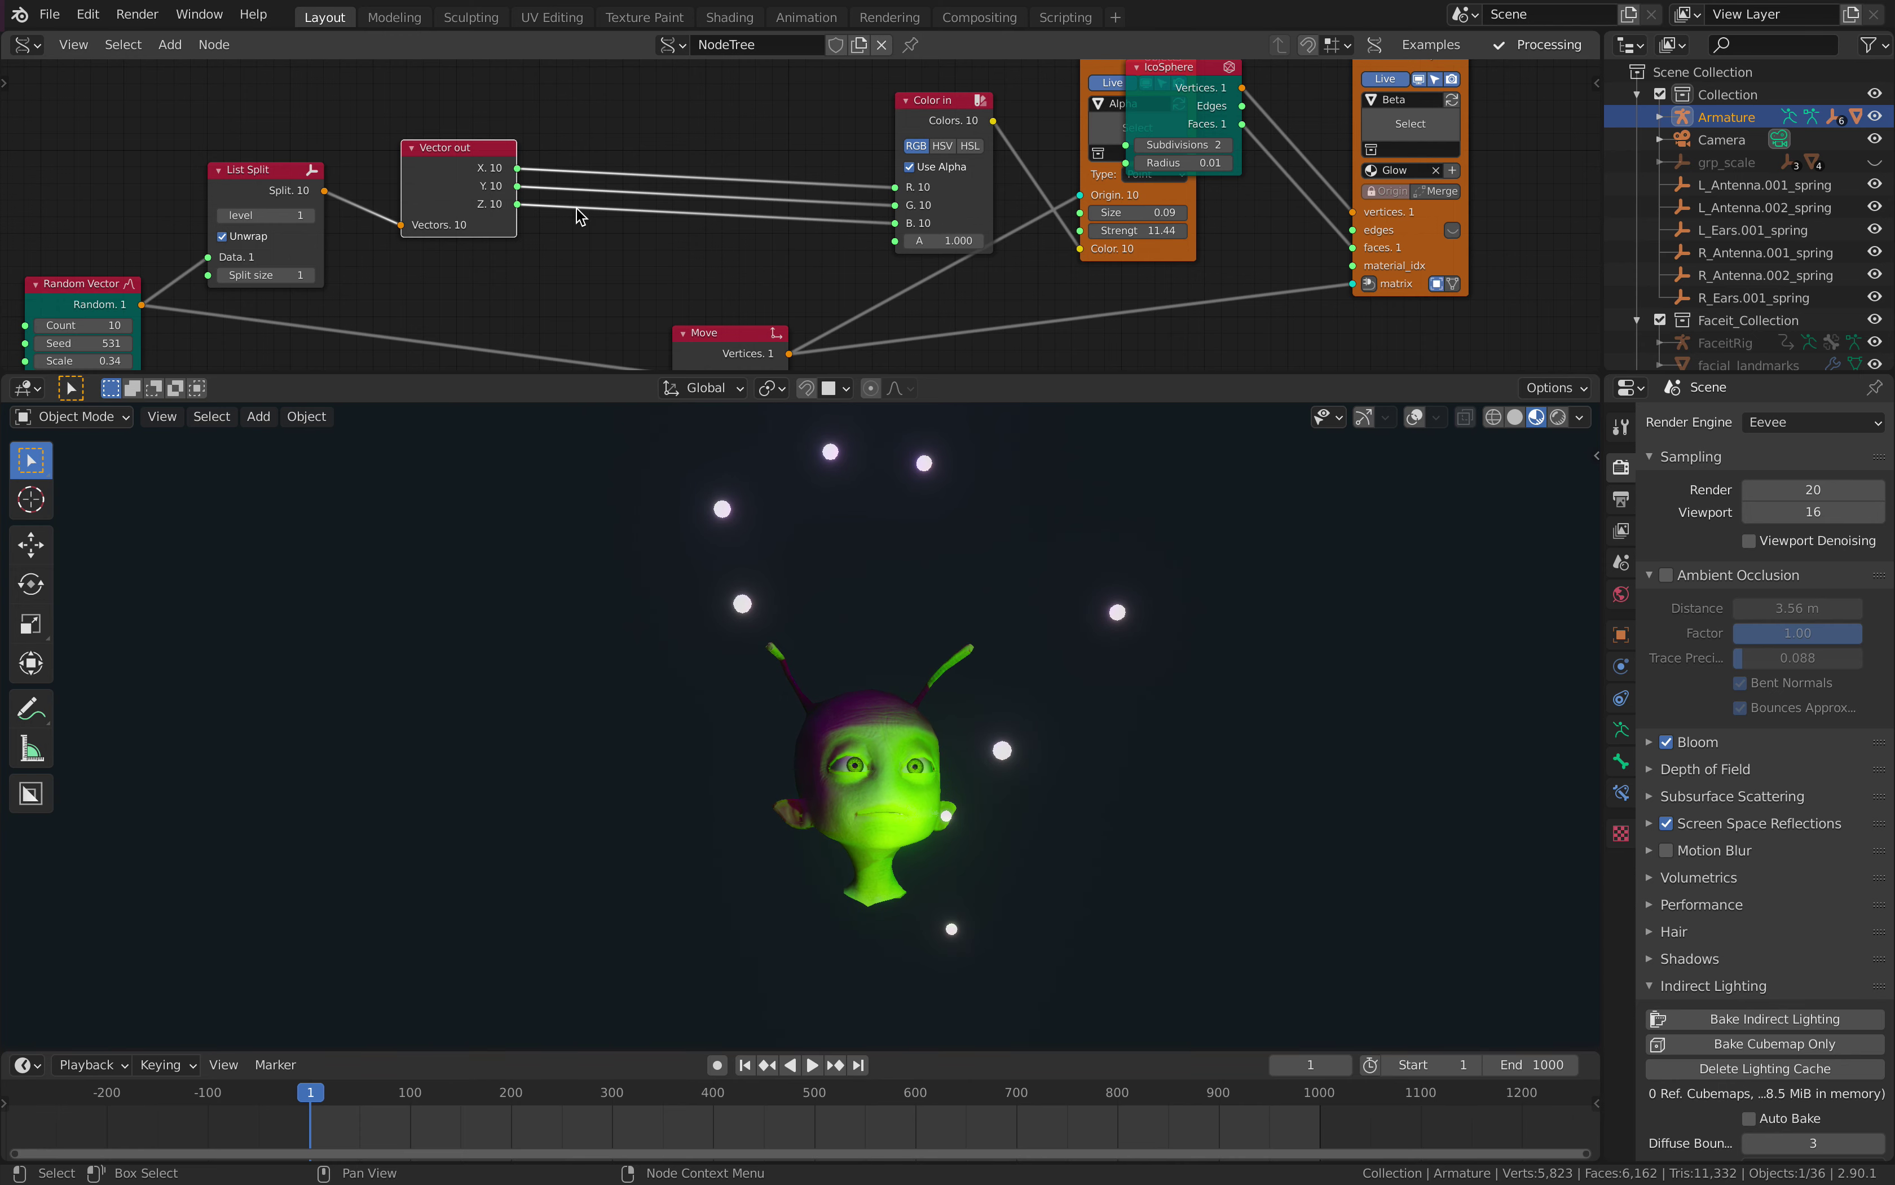
middle_click_drag(464, 256, 505, 209)
left_click_drag(124, 298, 331, 297)
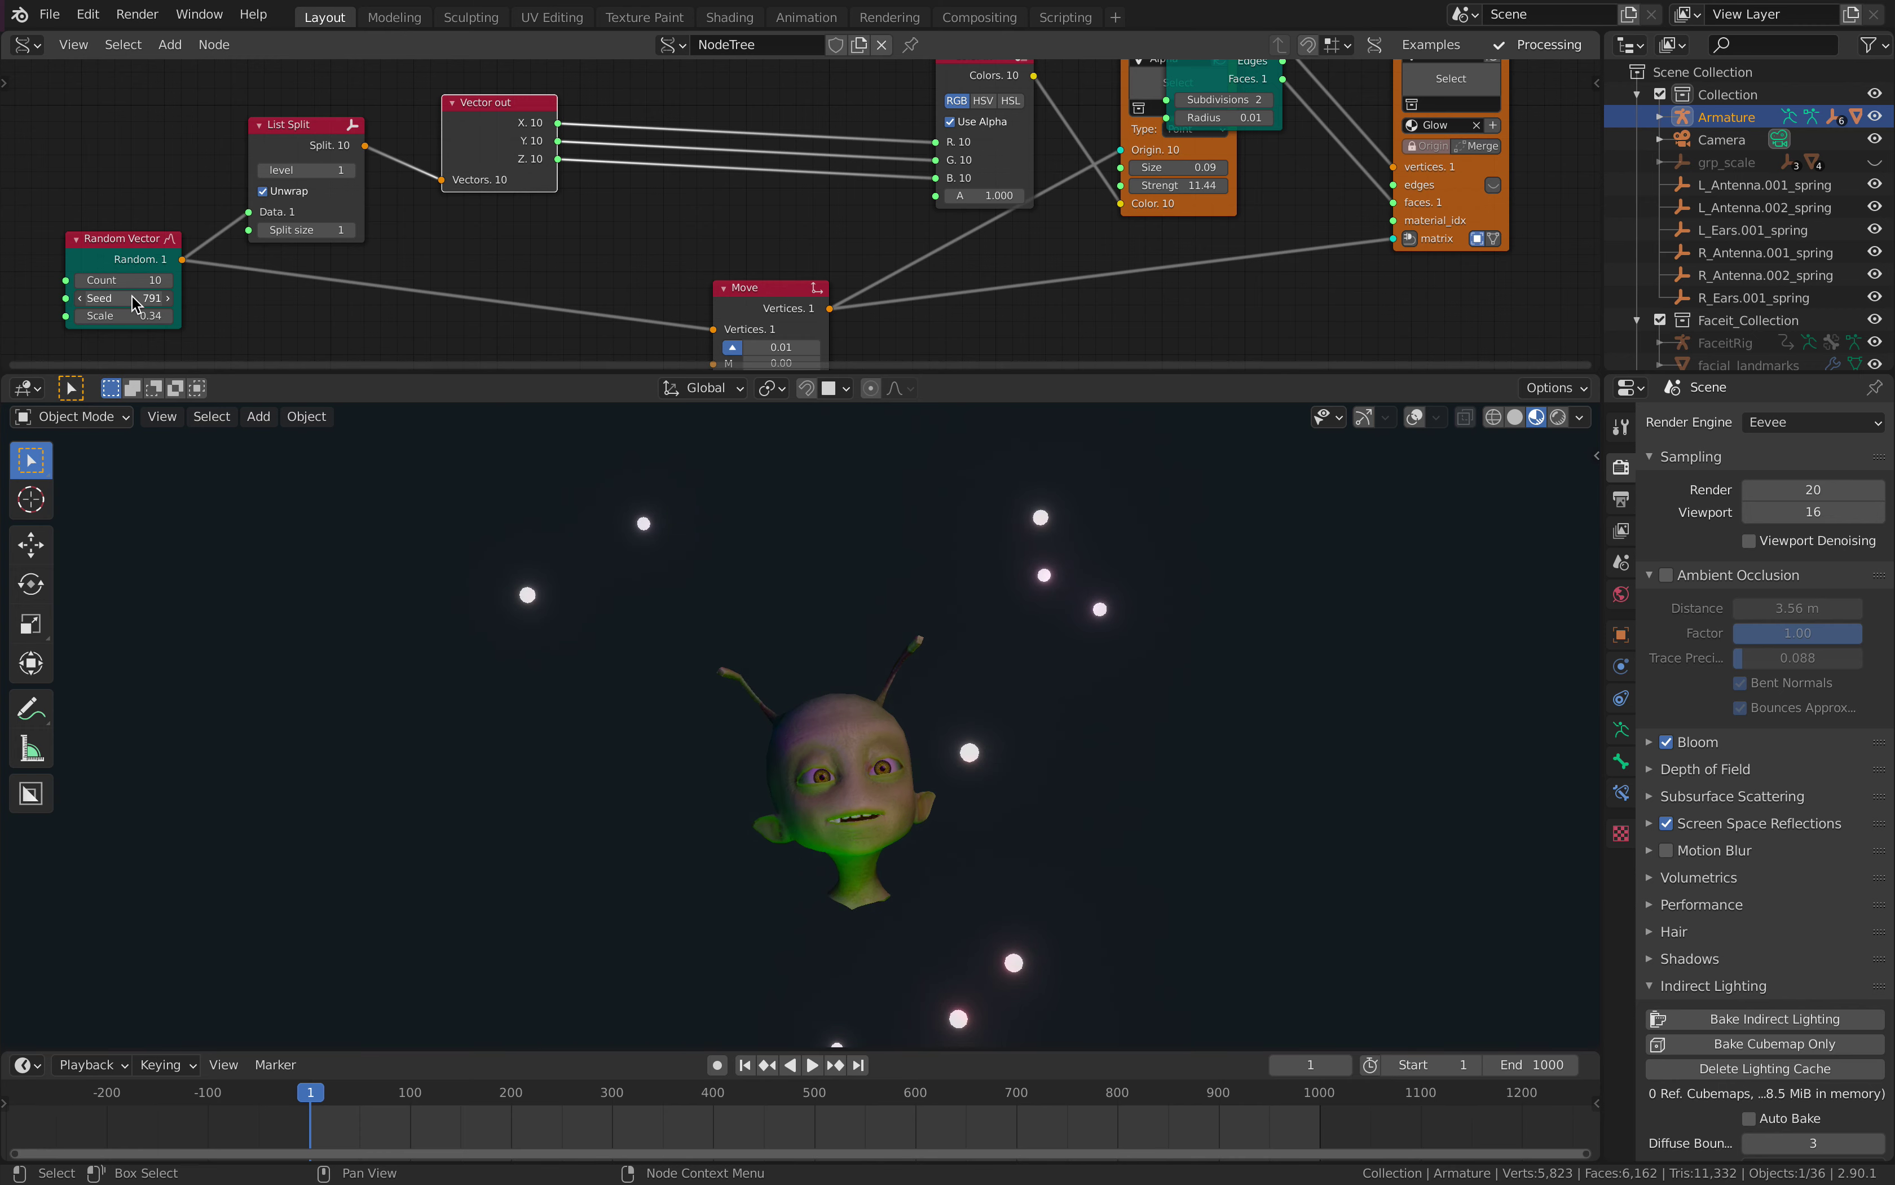
- Move the IcoSphere and Mesh viewer nodes clear of the Light viewer, and set the light type to Spot
middle_click_drag(699, 220, 557, 316)
left_click_drag(950, 169, 1323, 130)
middle_click_drag(984, 197, 978, 155)
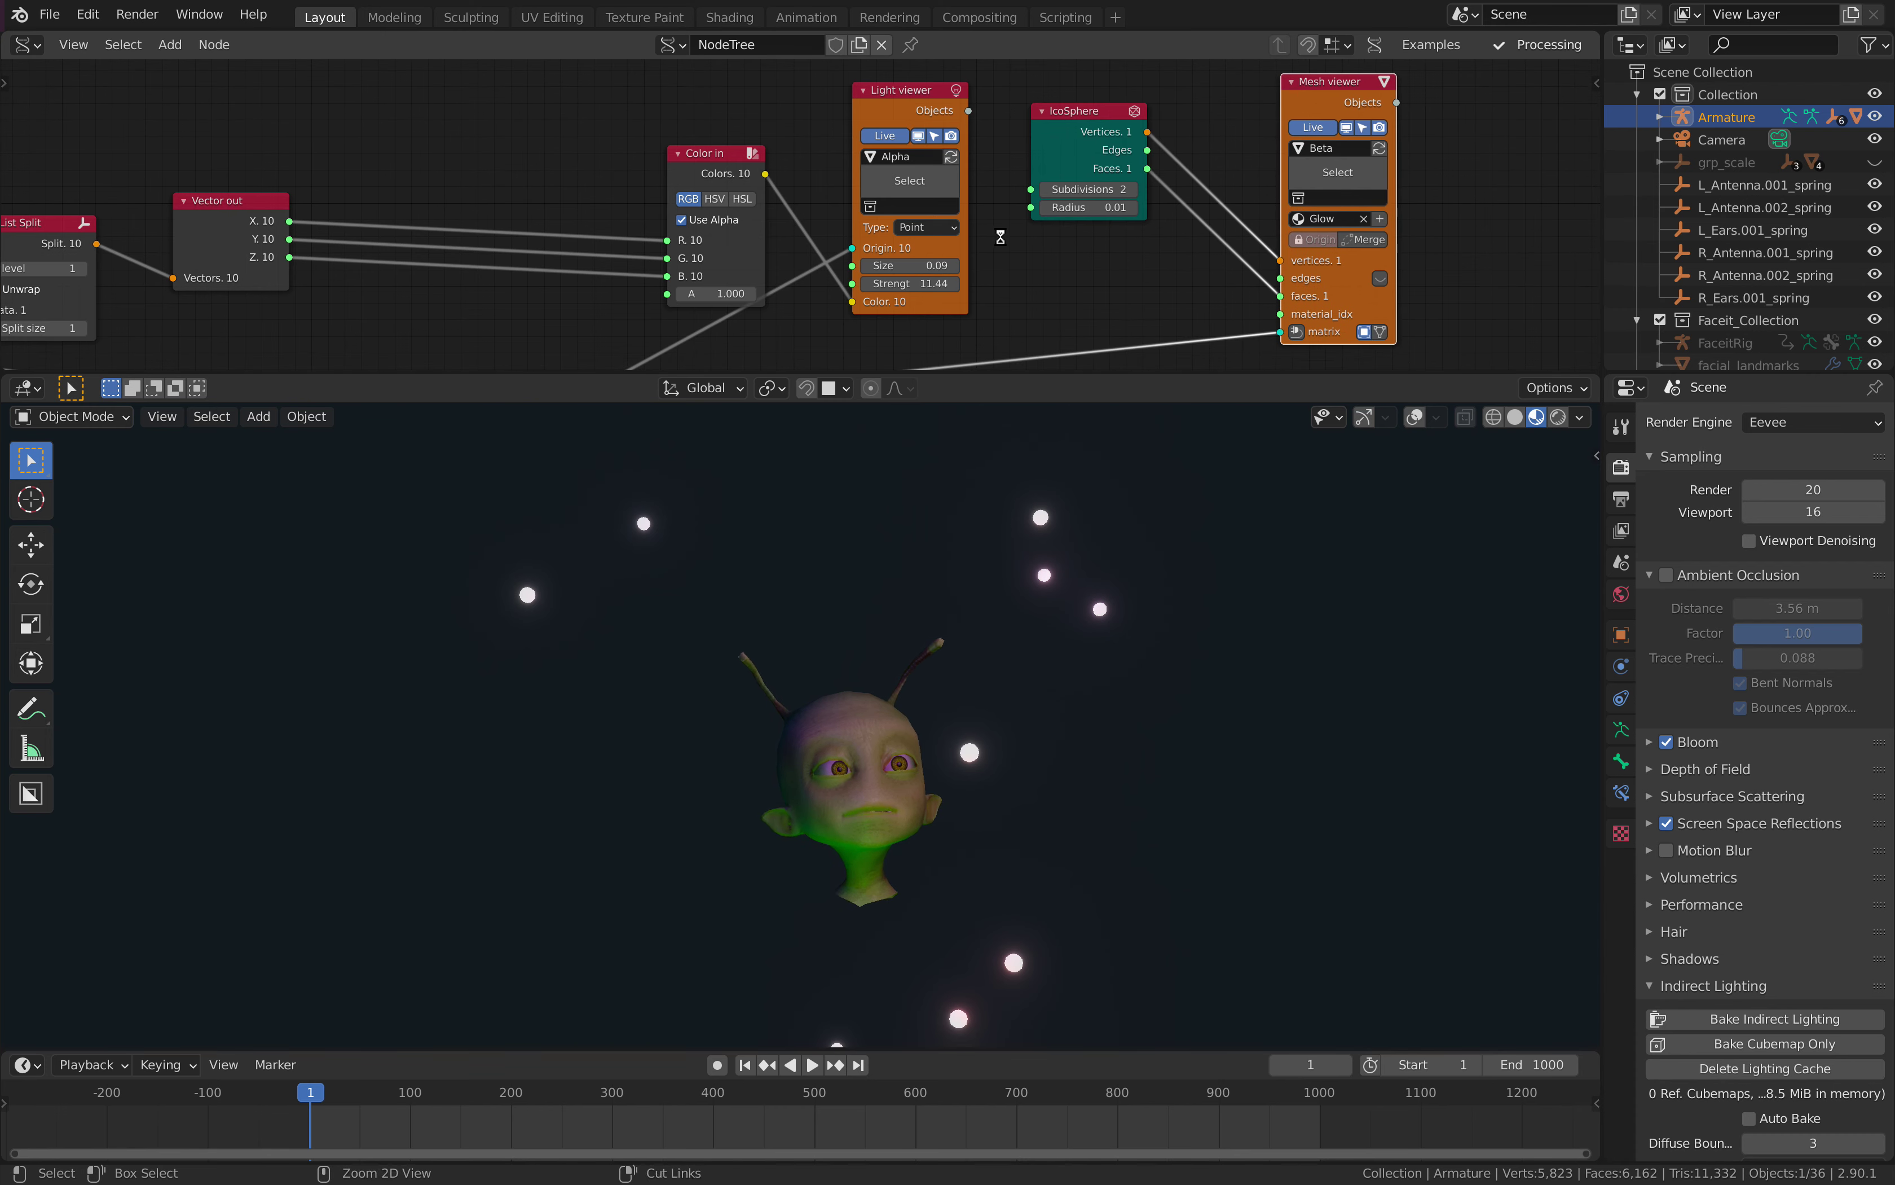
left_click(948, 229)
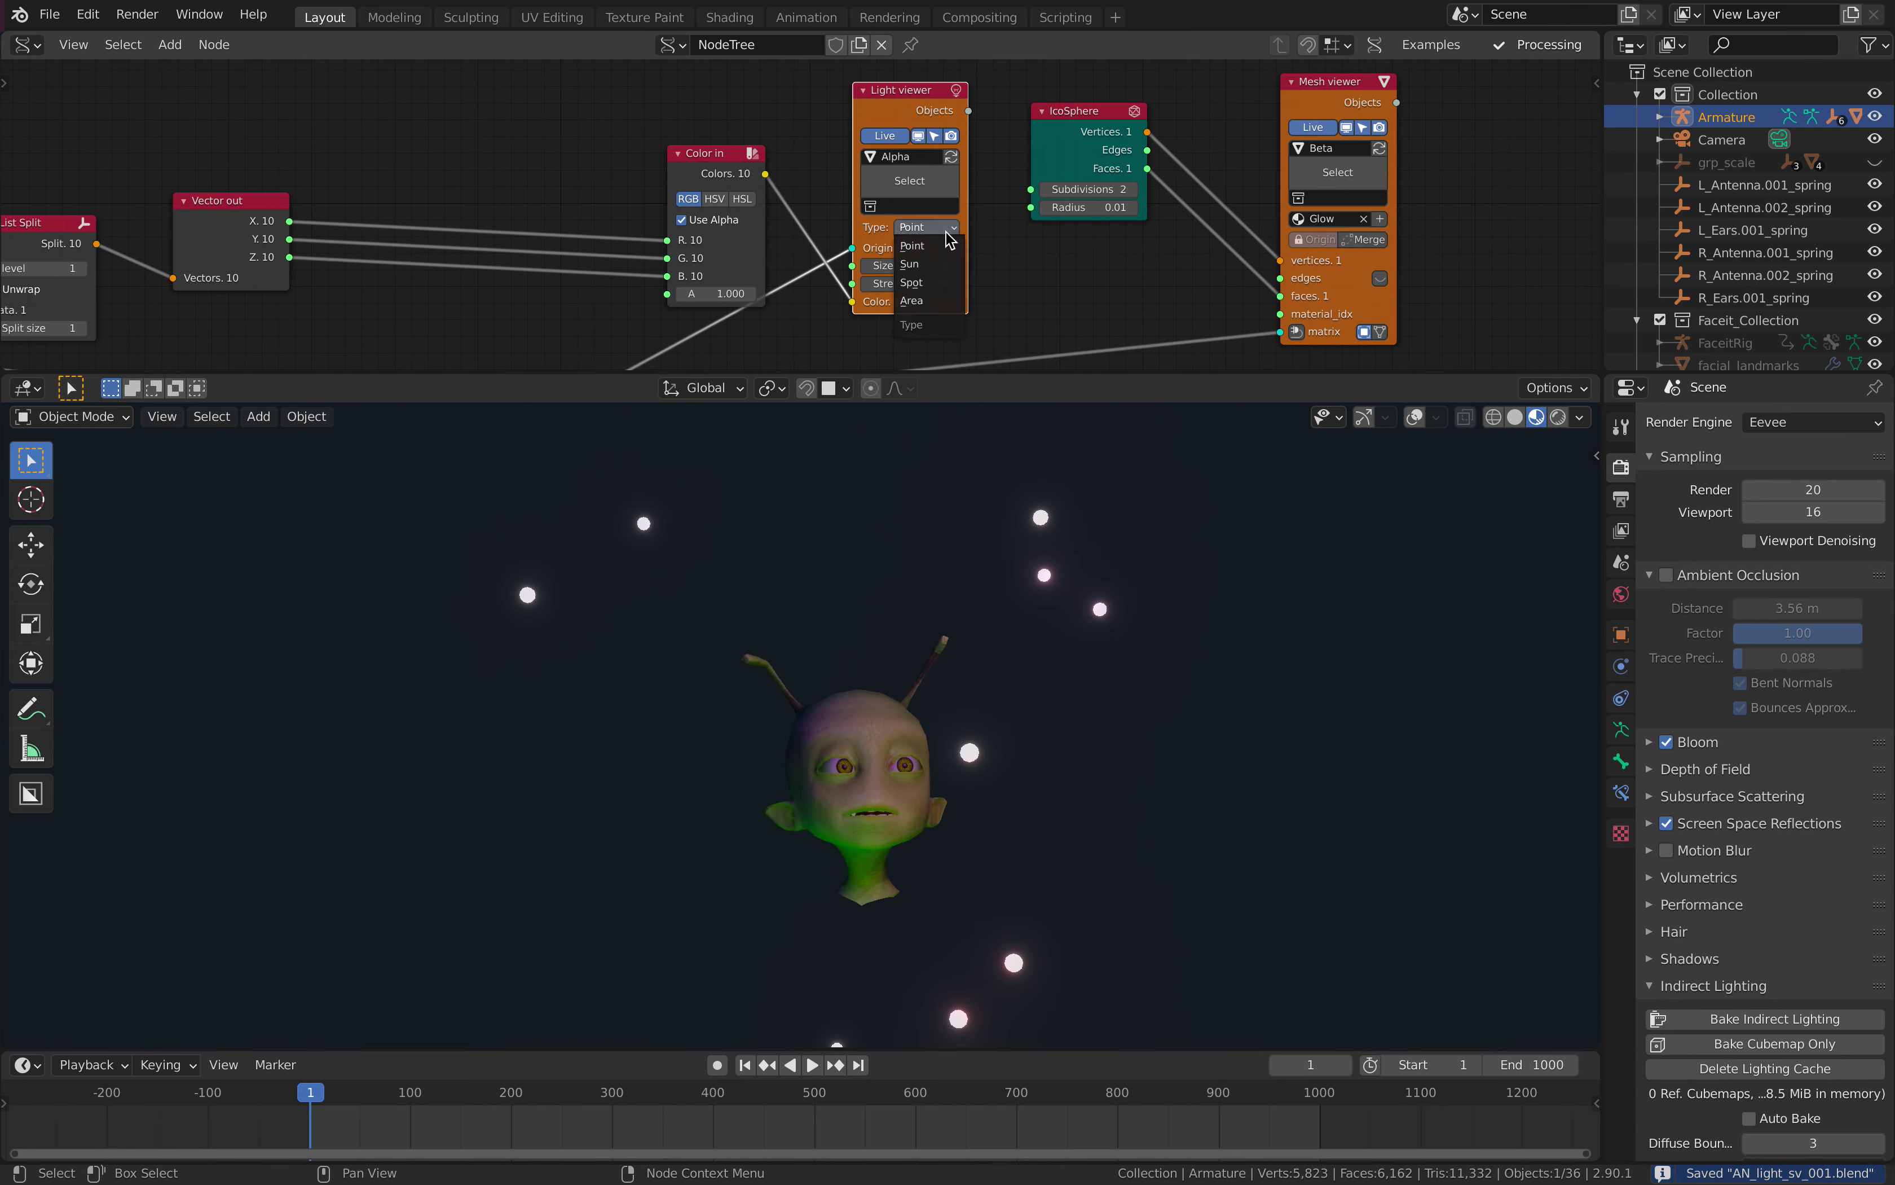
left_click(927, 283)
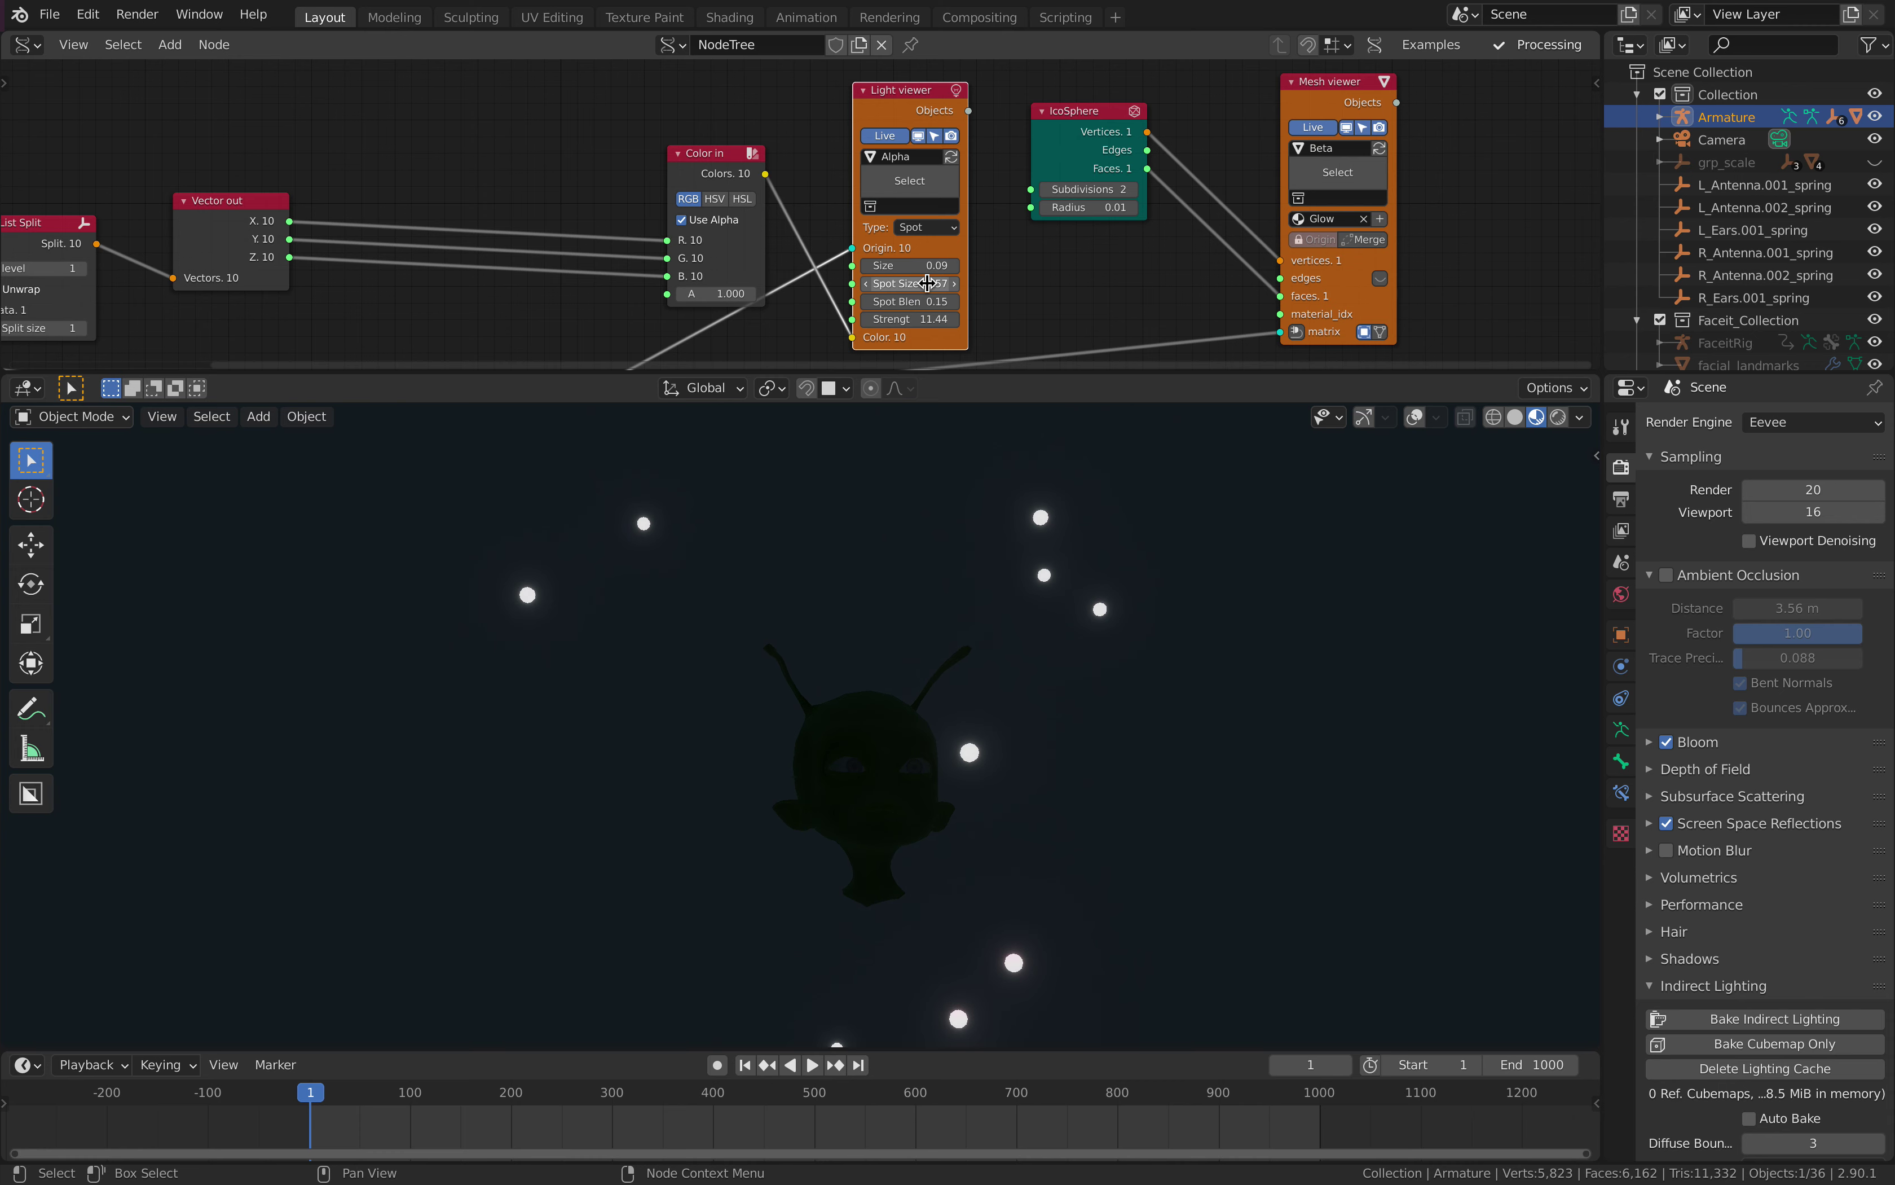
- Widen the Light viewer node and move the Move and Color in nodes further away from it
middle_click_drag(825, 183, 828, 155)
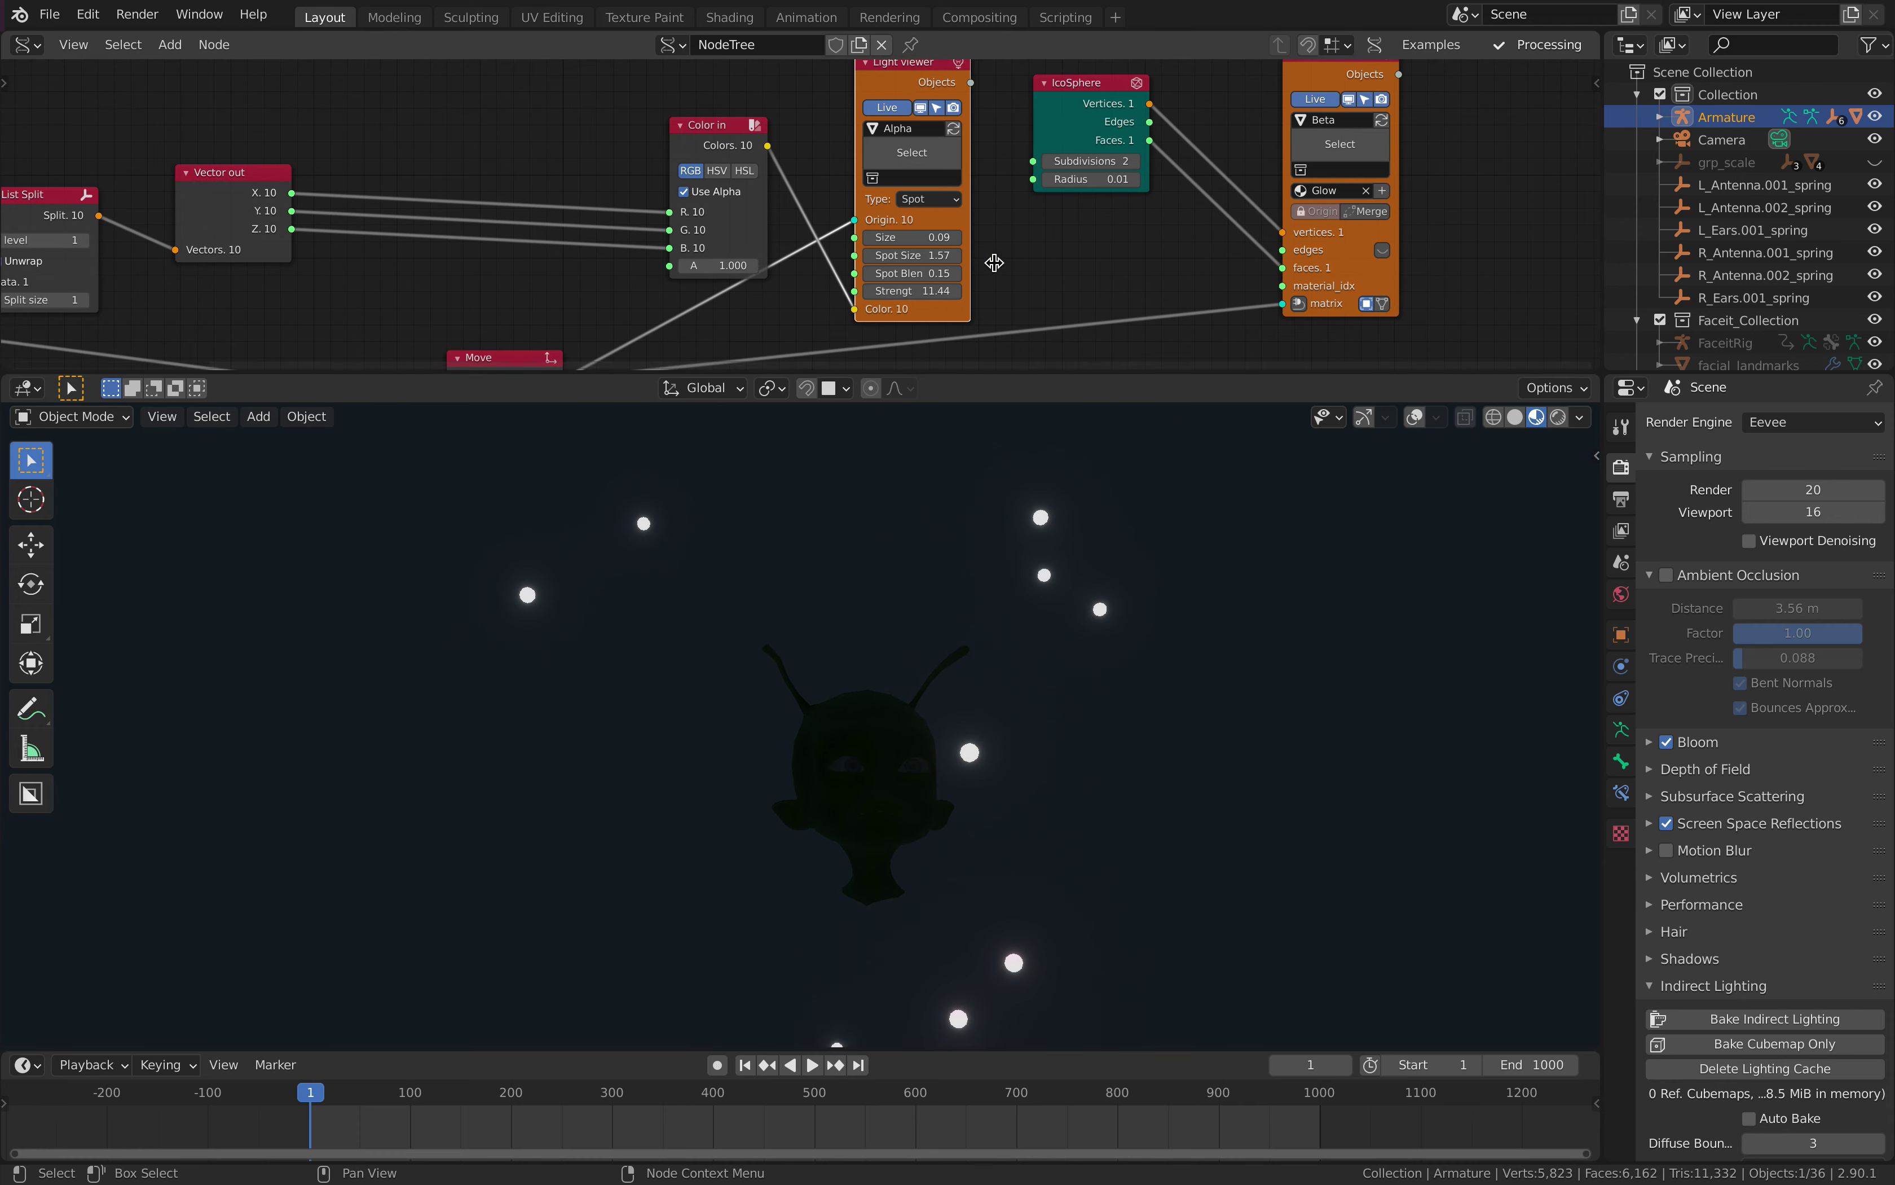
left_click_drag(971, 264, 994, 264)
middle_click_drag(907, 220, 925, 123)
left_click_drag(561, 262, 509, 305)
middle_click_drag(601, 286, 596, 374)
left_click_drag(720, 115, 550, 77)
middle_click_drag(825, 177, 825, 61)
middle_click_drag(522, 305, 474, 338)
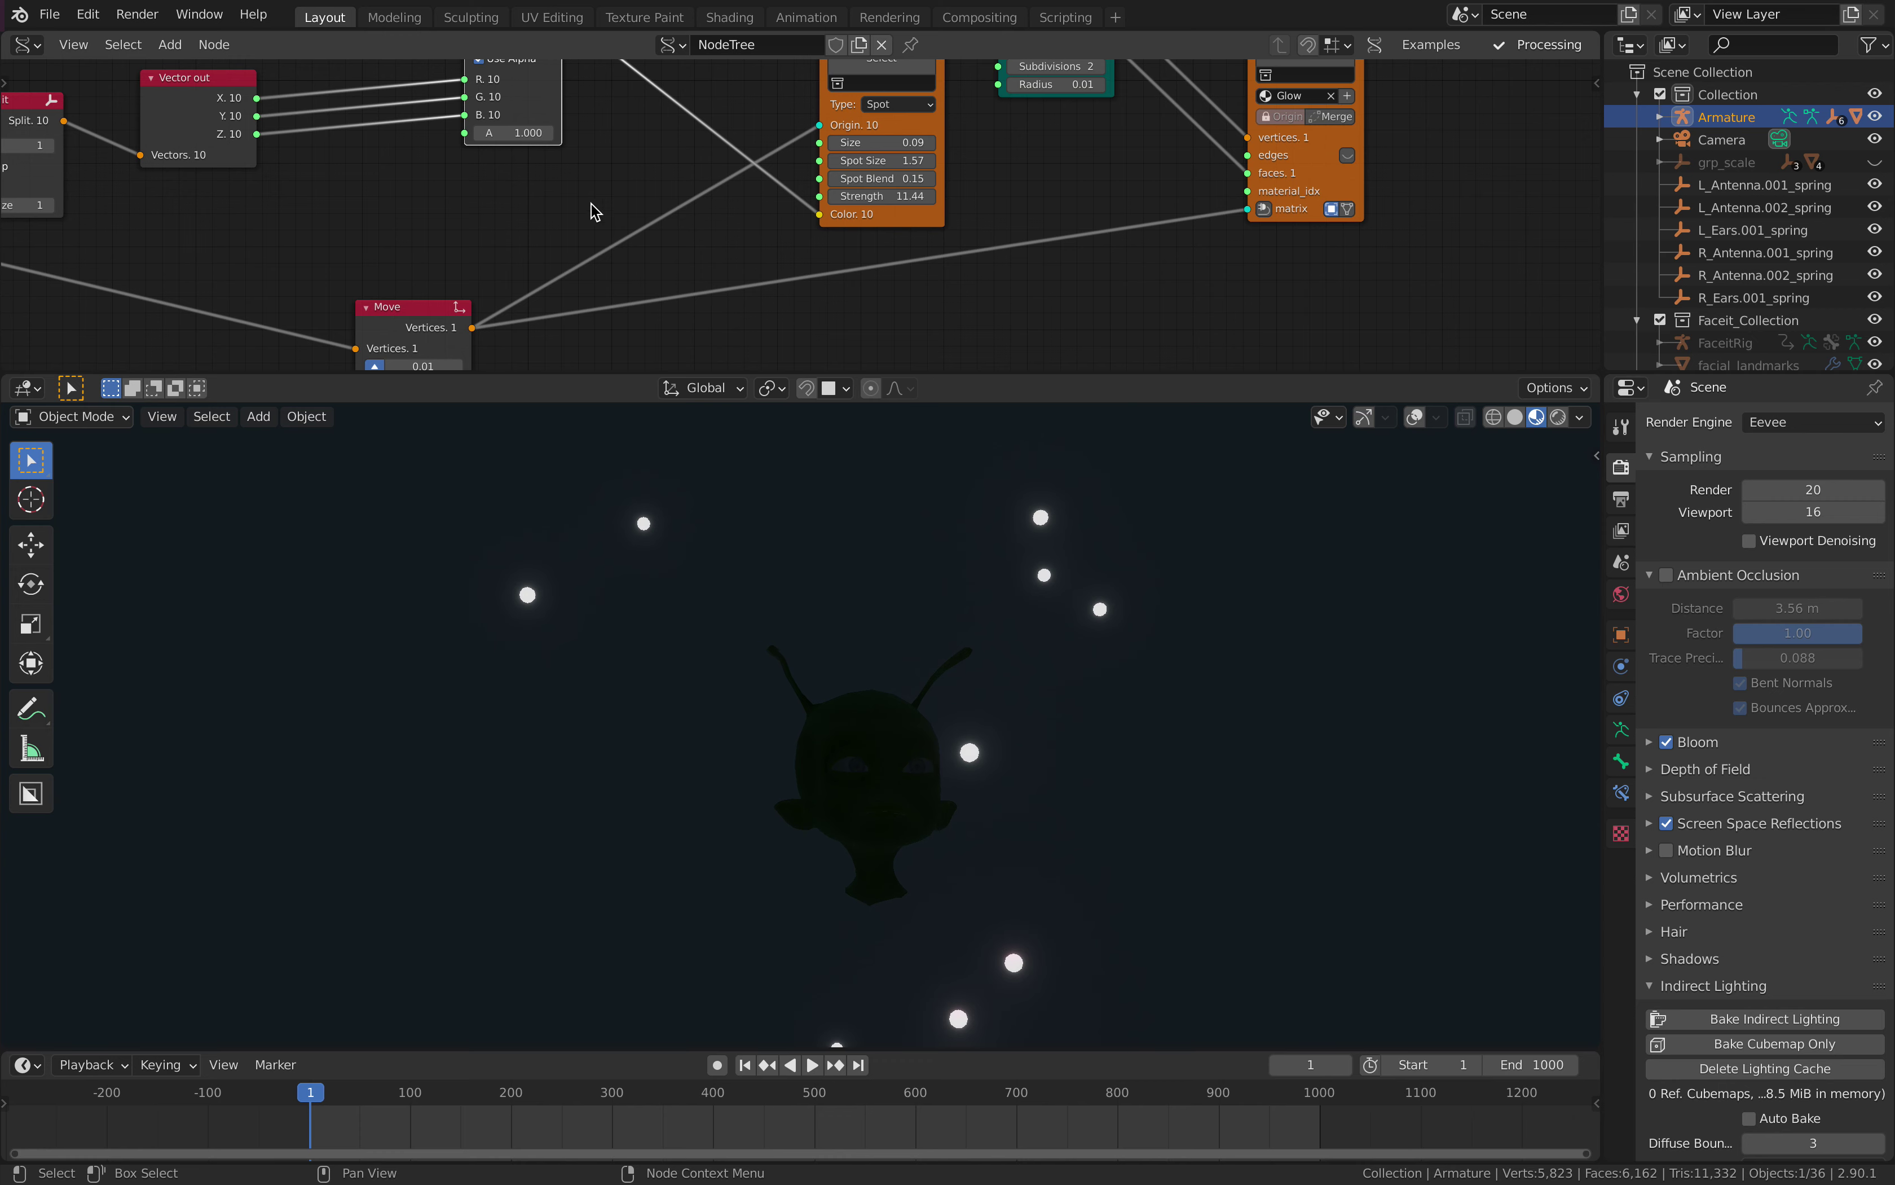
- Add a Matrix normal node in the free space beside the Move node
middle_click_drag(590, 202, 591, 203)
key("alt+space")
type("matri")
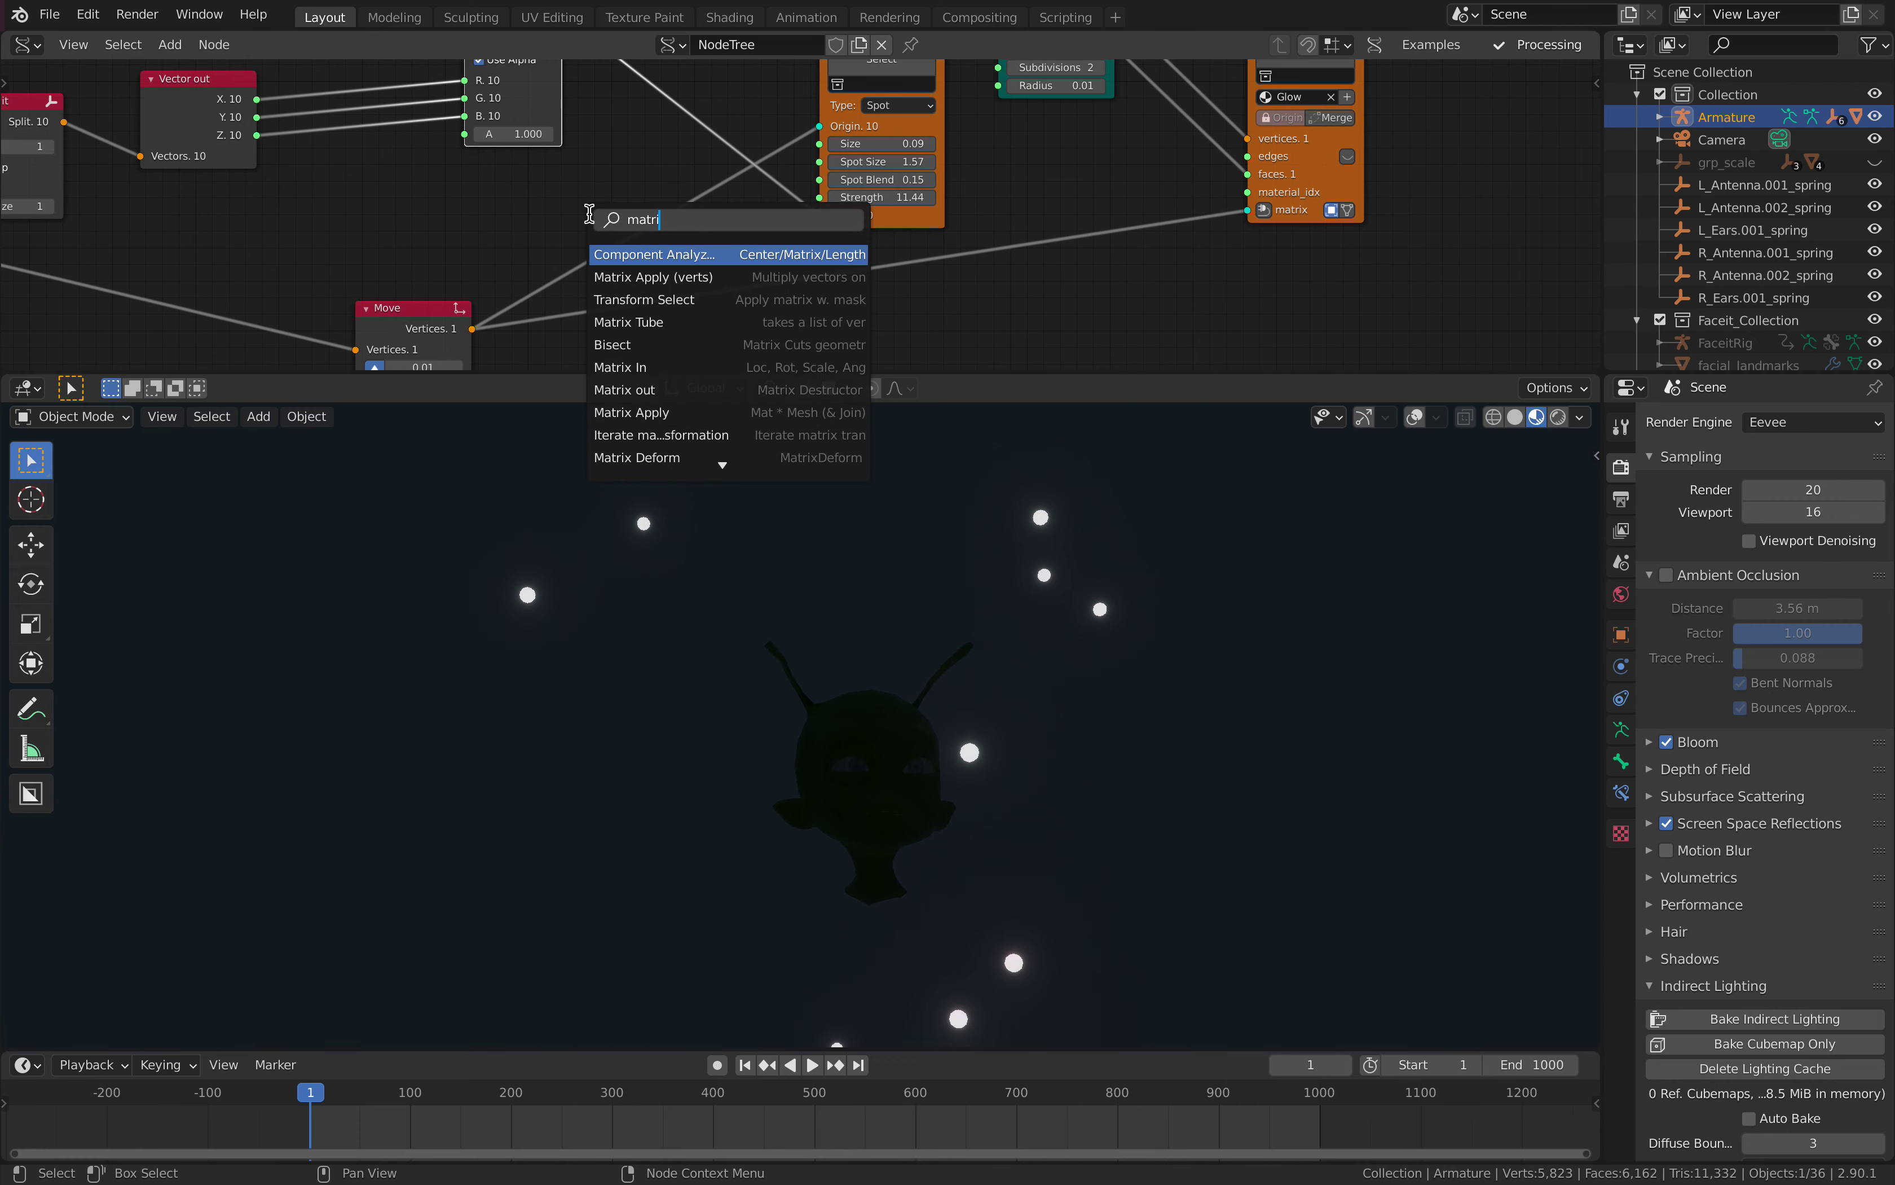
type("x no")
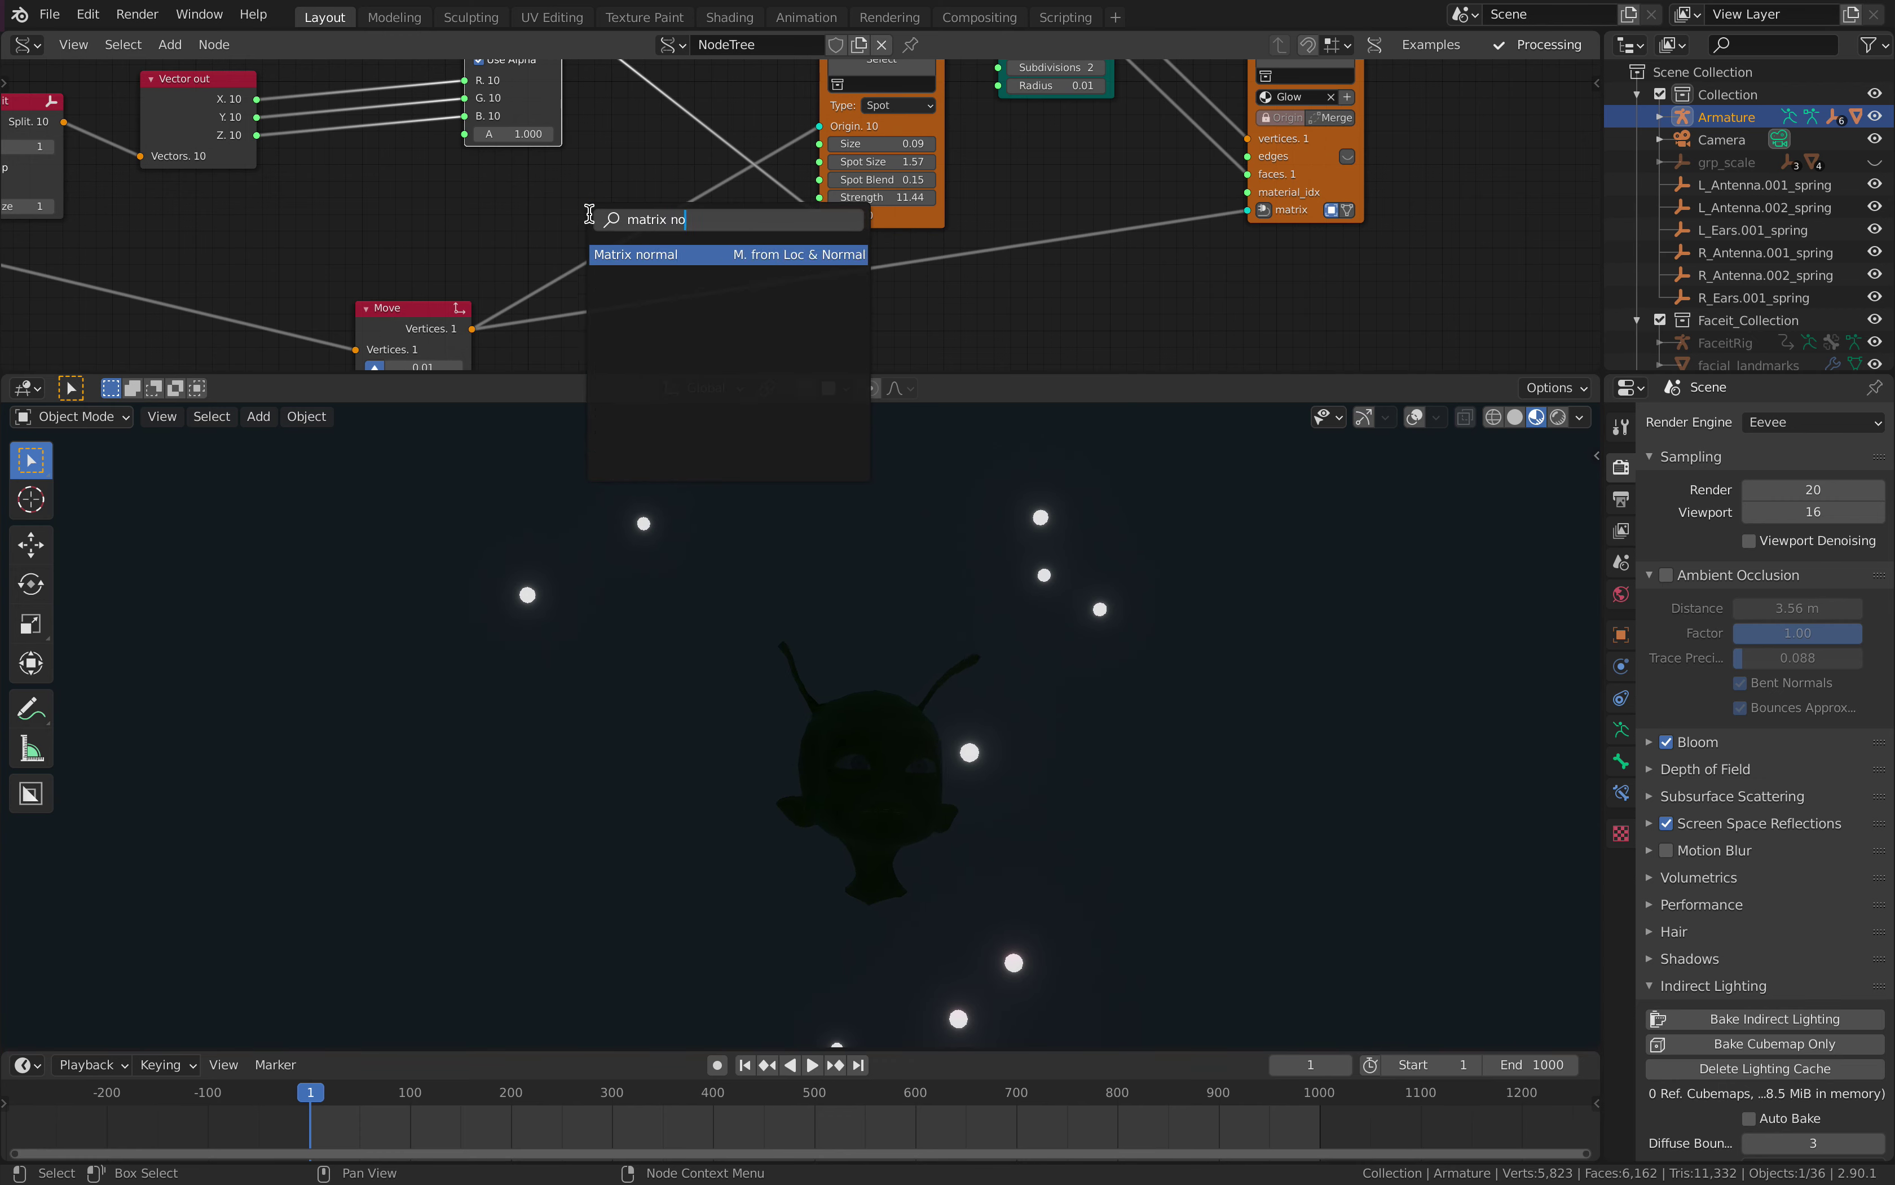
key("Return")
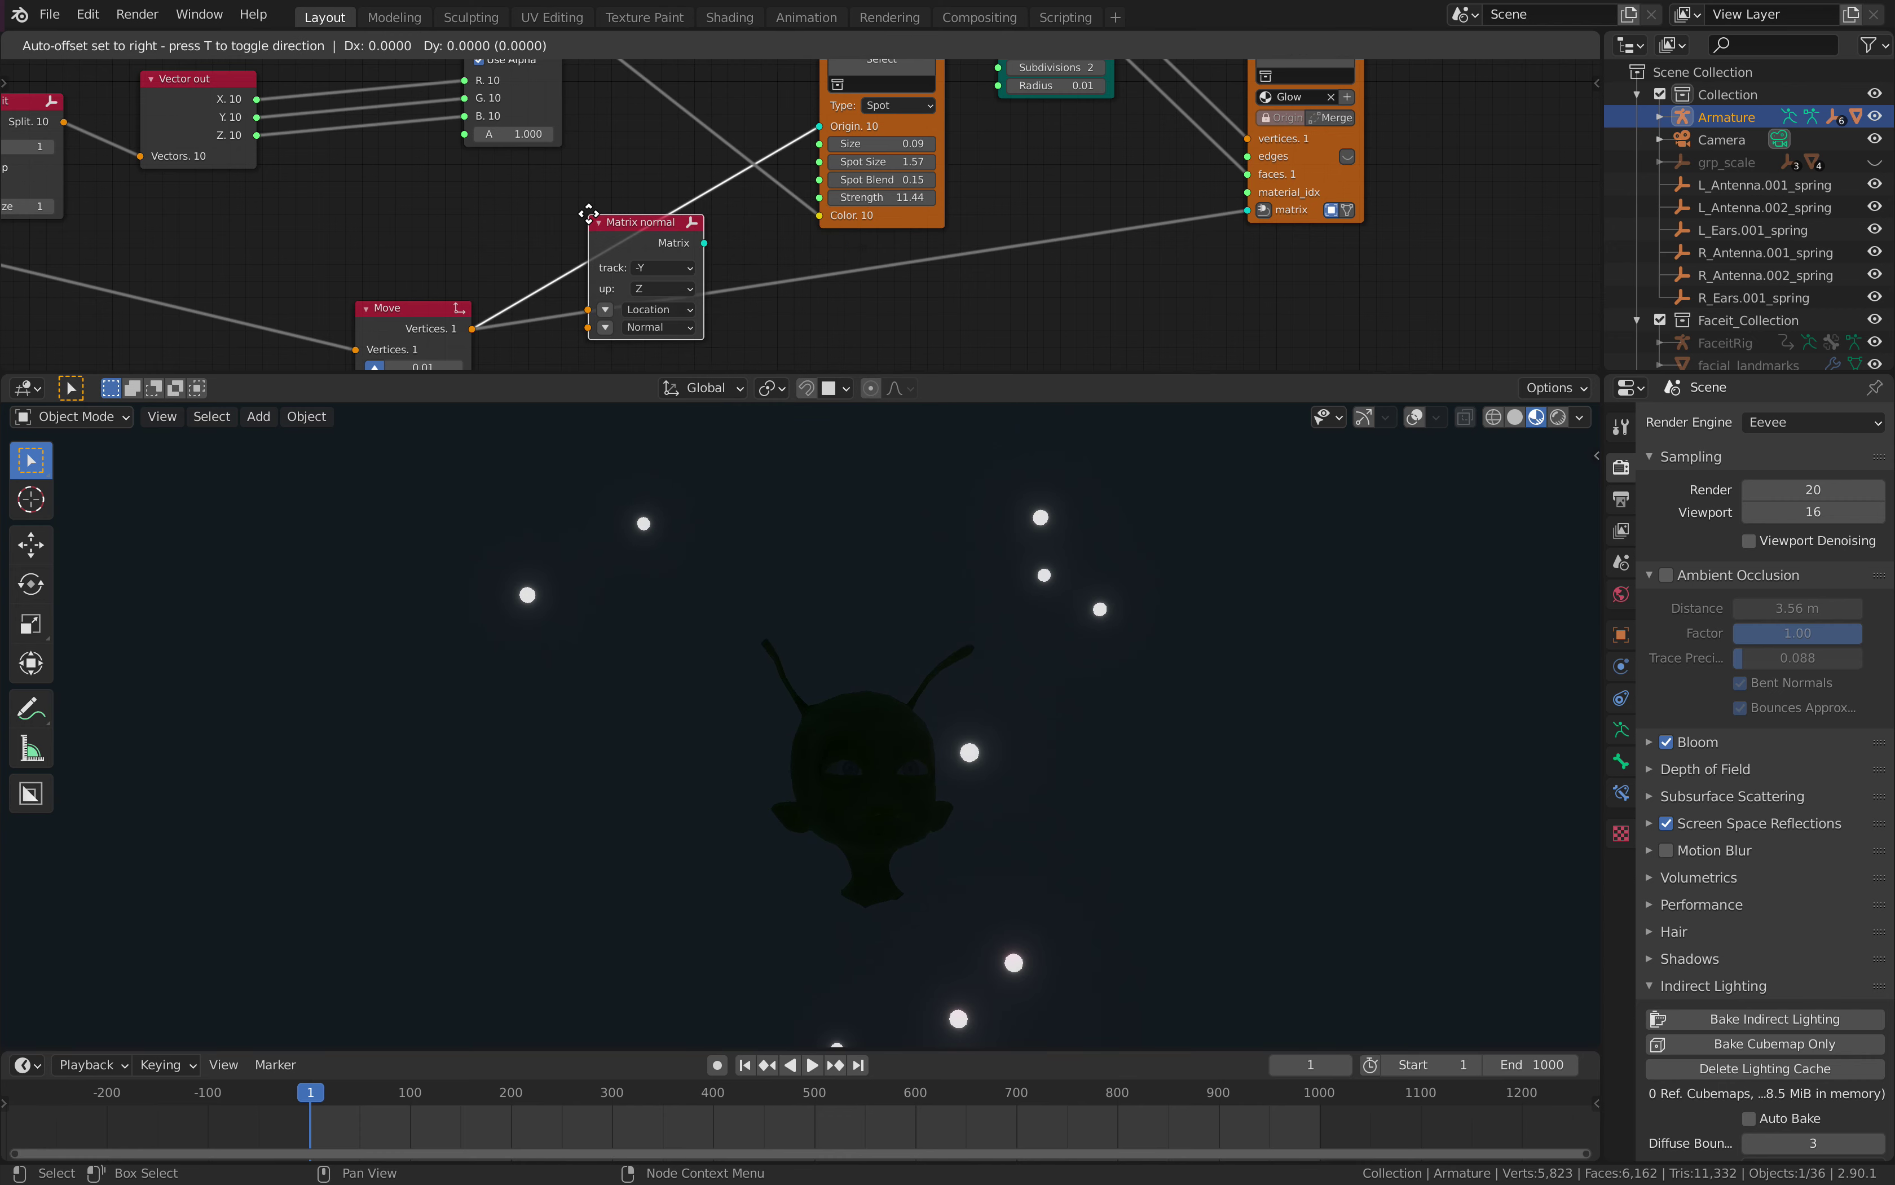
left_click(818, 307)
- Link Move's vertices to Matrix normal's Location and Normal and its matrix to the Light viewer's Origin, placing the node between them
scroll(747, 294, "down", 1)
middle_click_drag(716, 260, 697, 227)
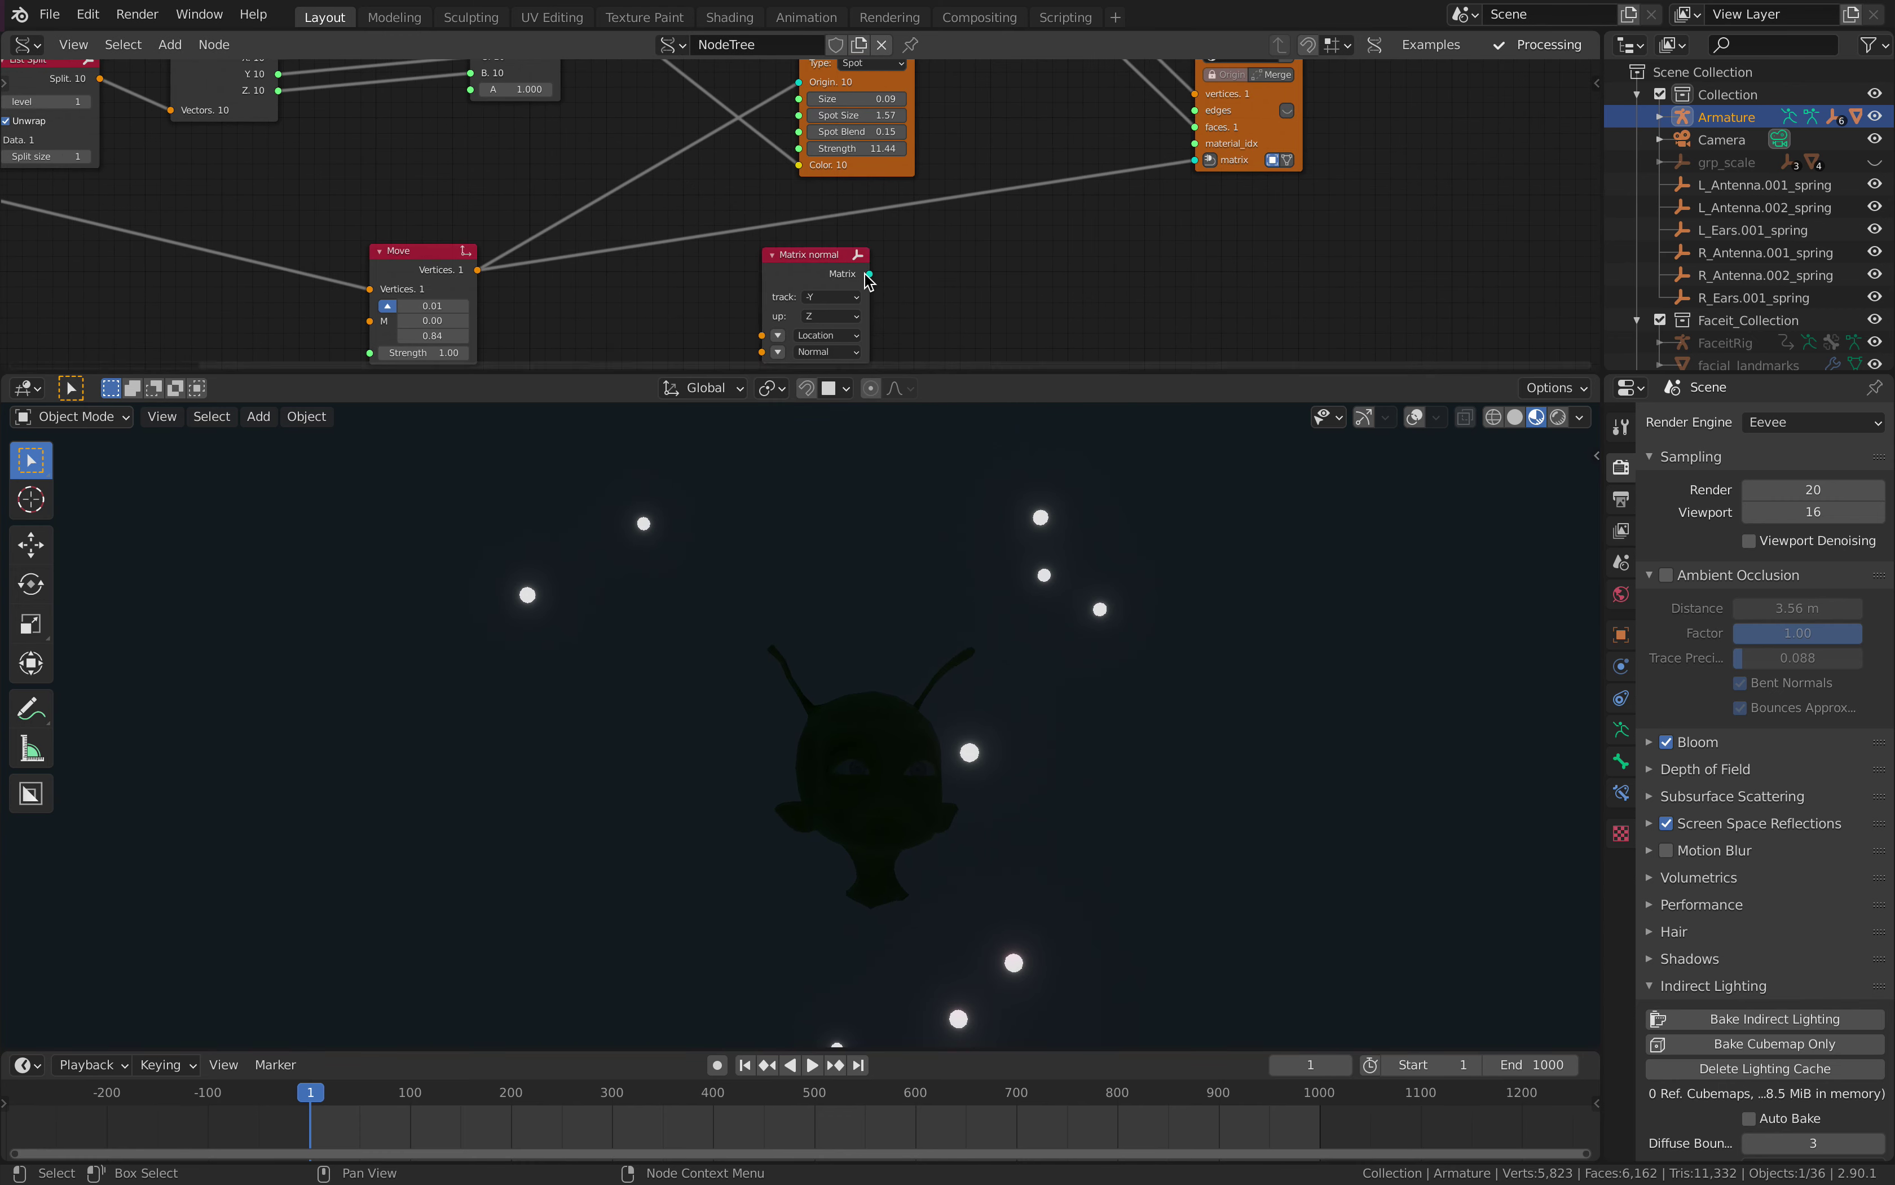
left_click_drag(484, 272, 762, 335)
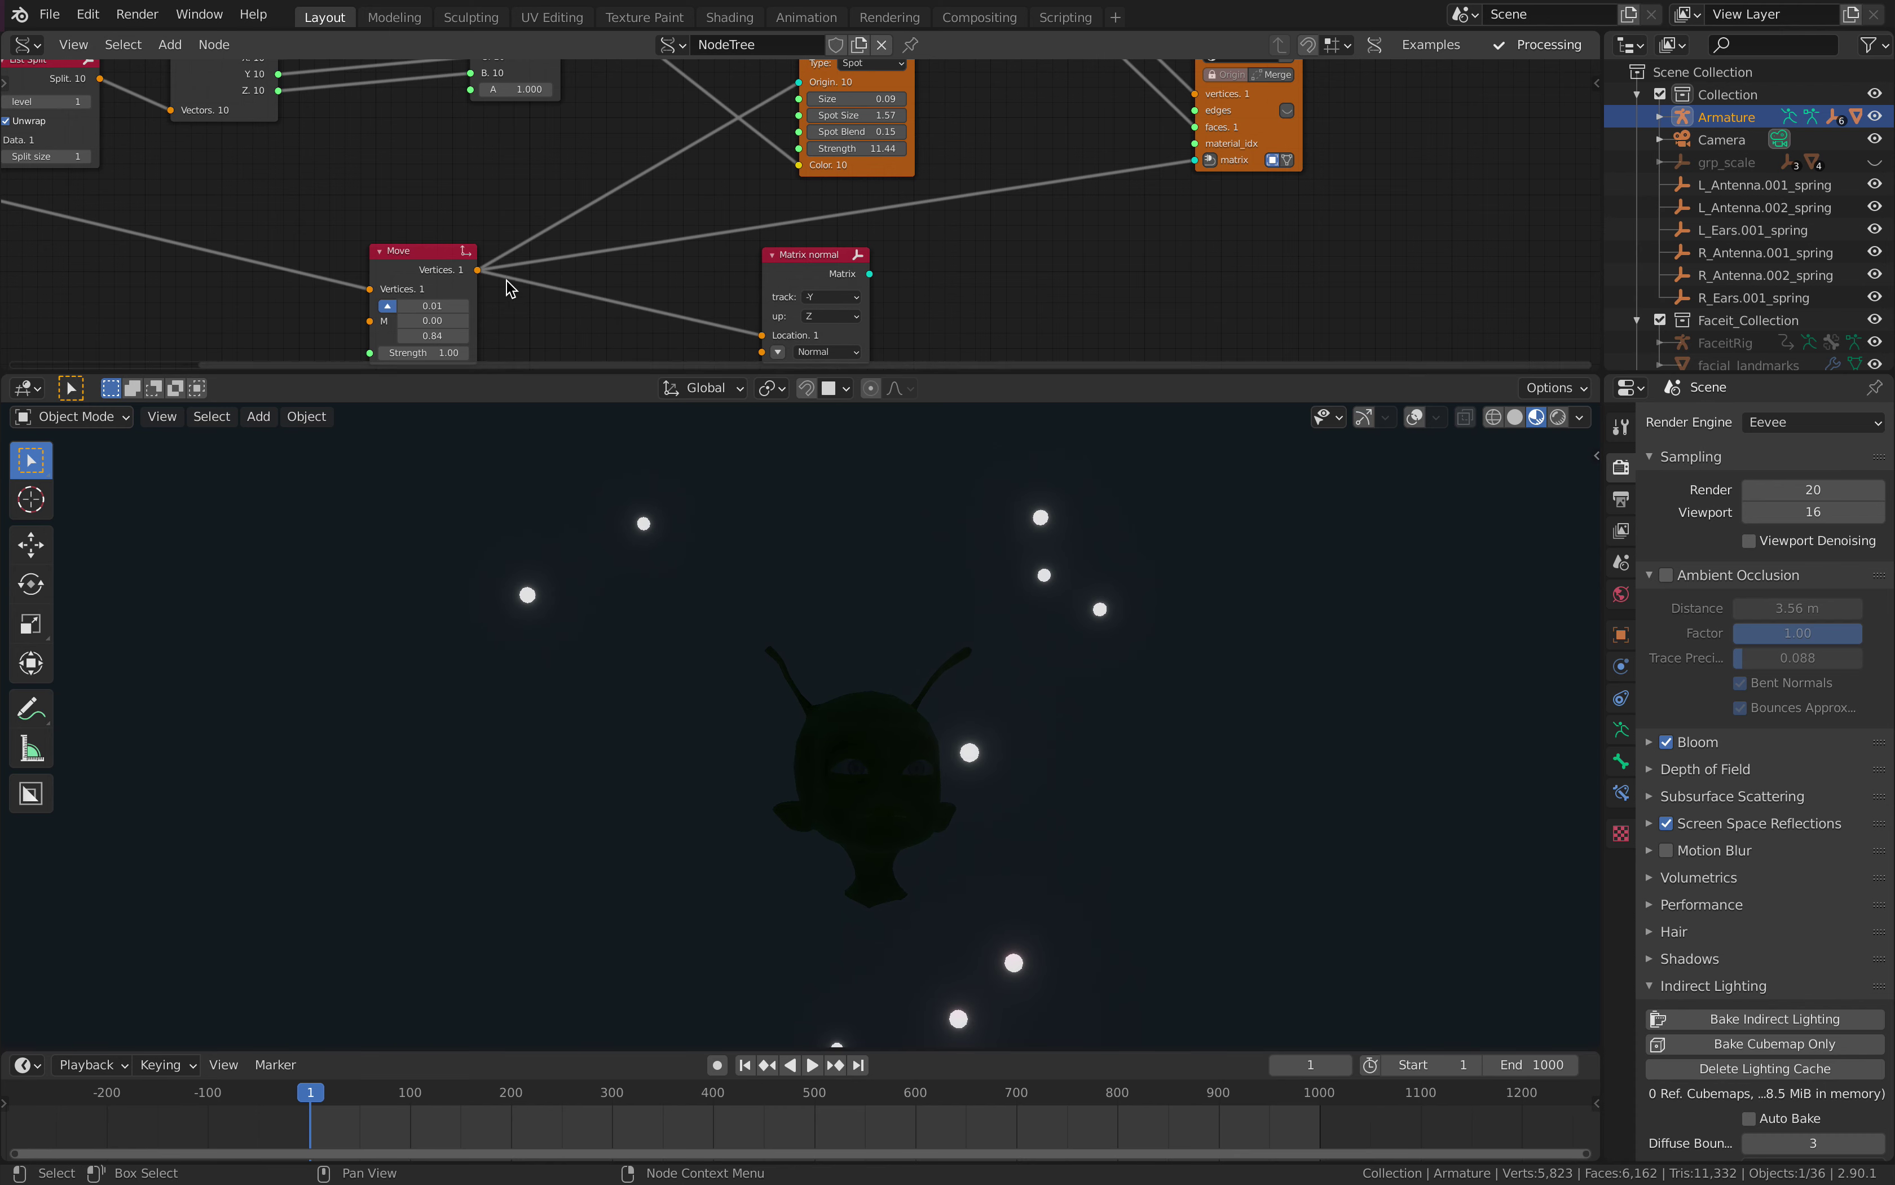
left_click_drag(478, 271, 762, 352)
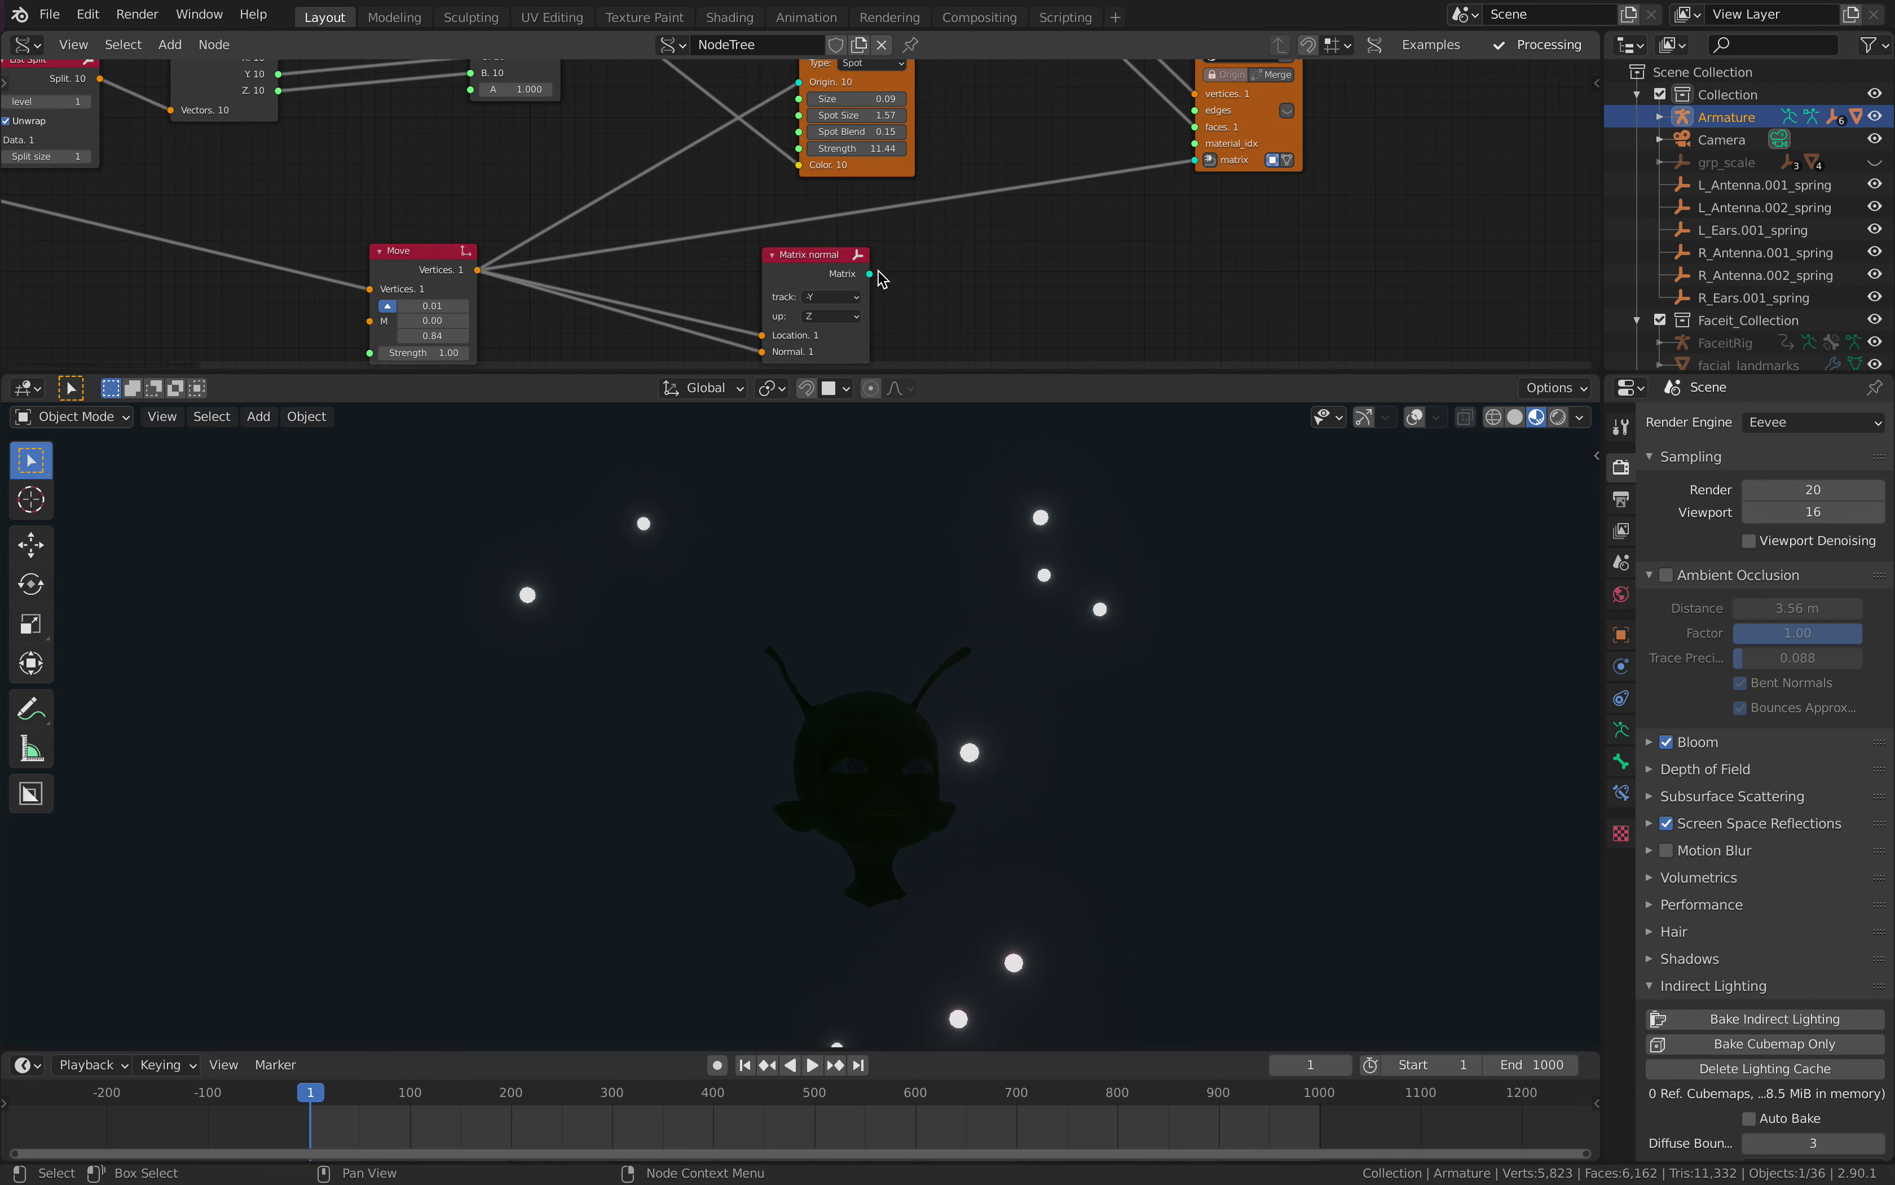
left_click_drag(870, 273, 810, 81)
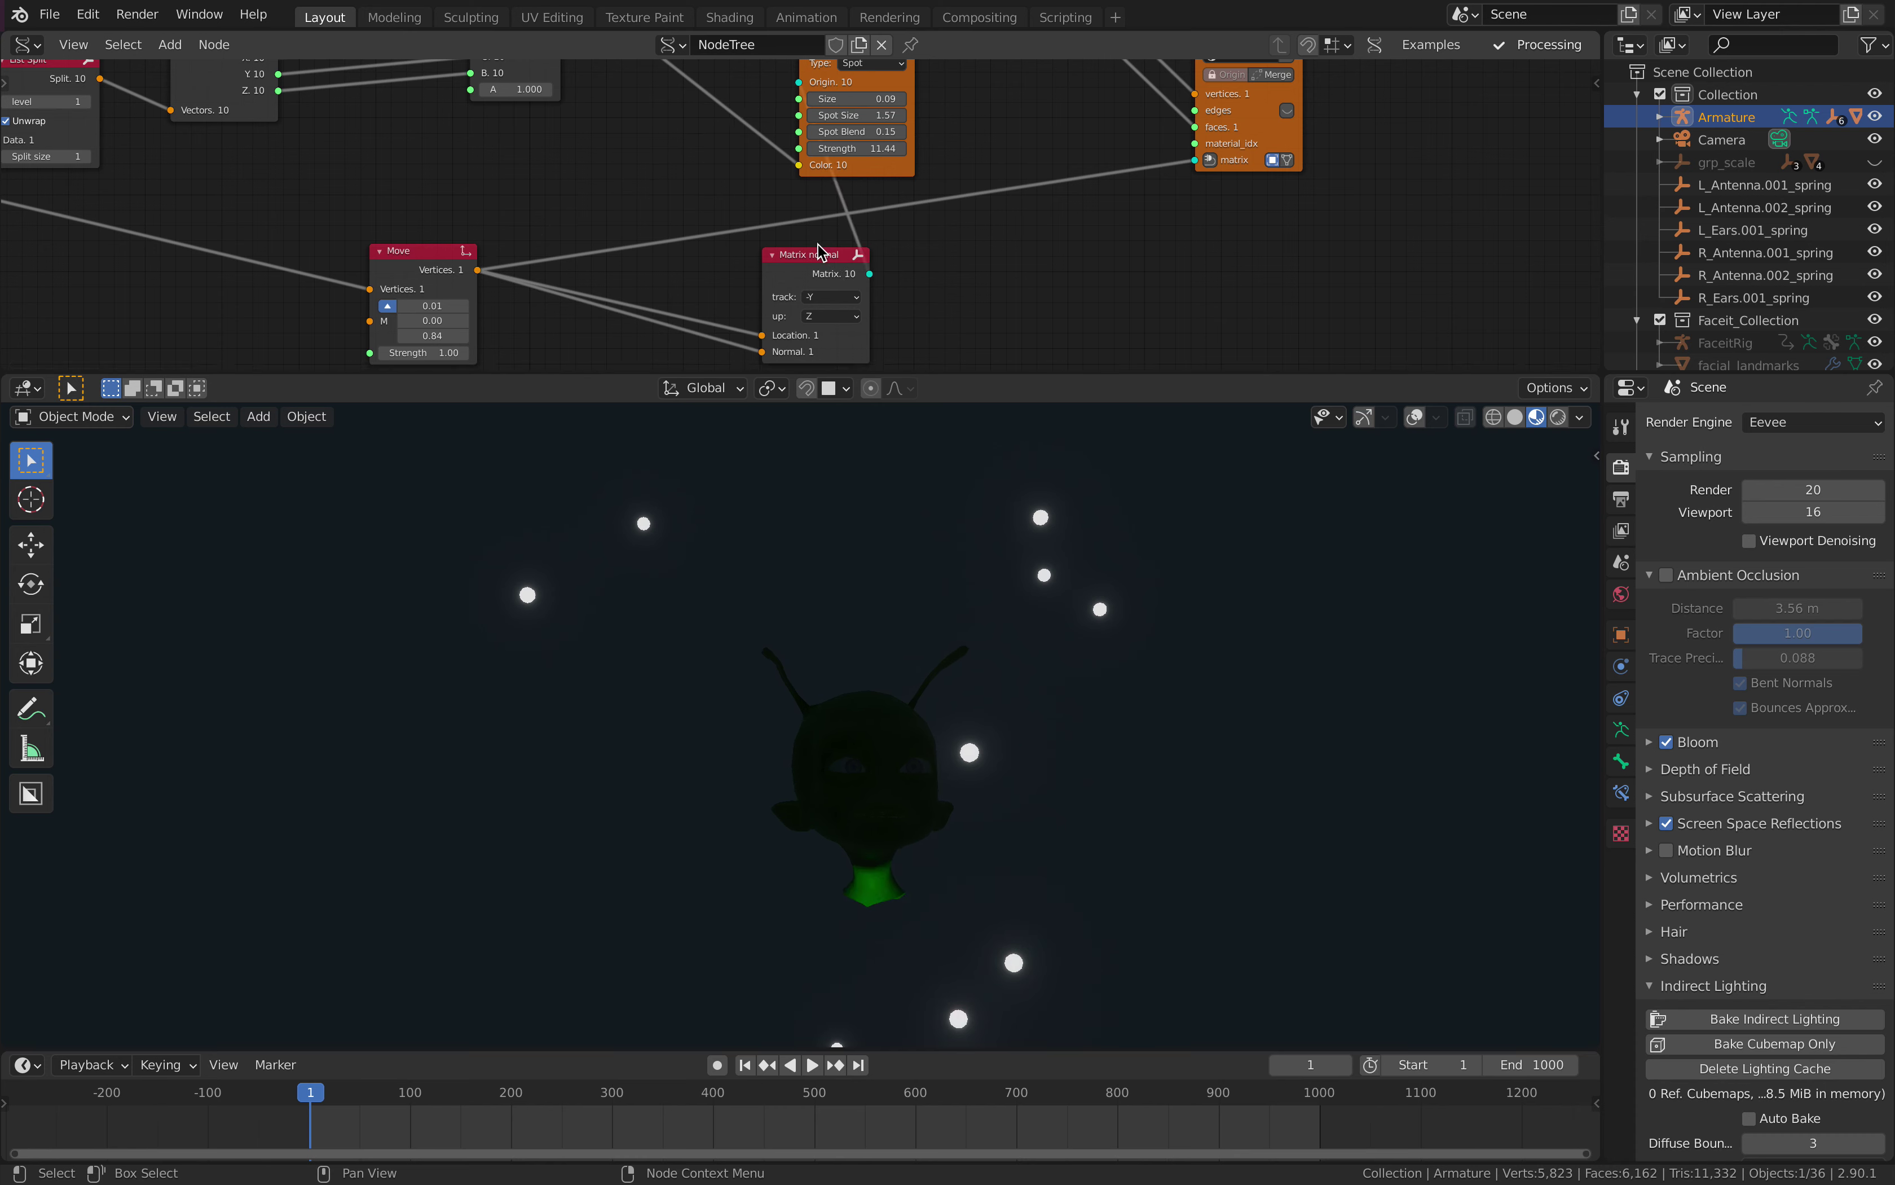
left_click_drag(815, 252, 614, 116)
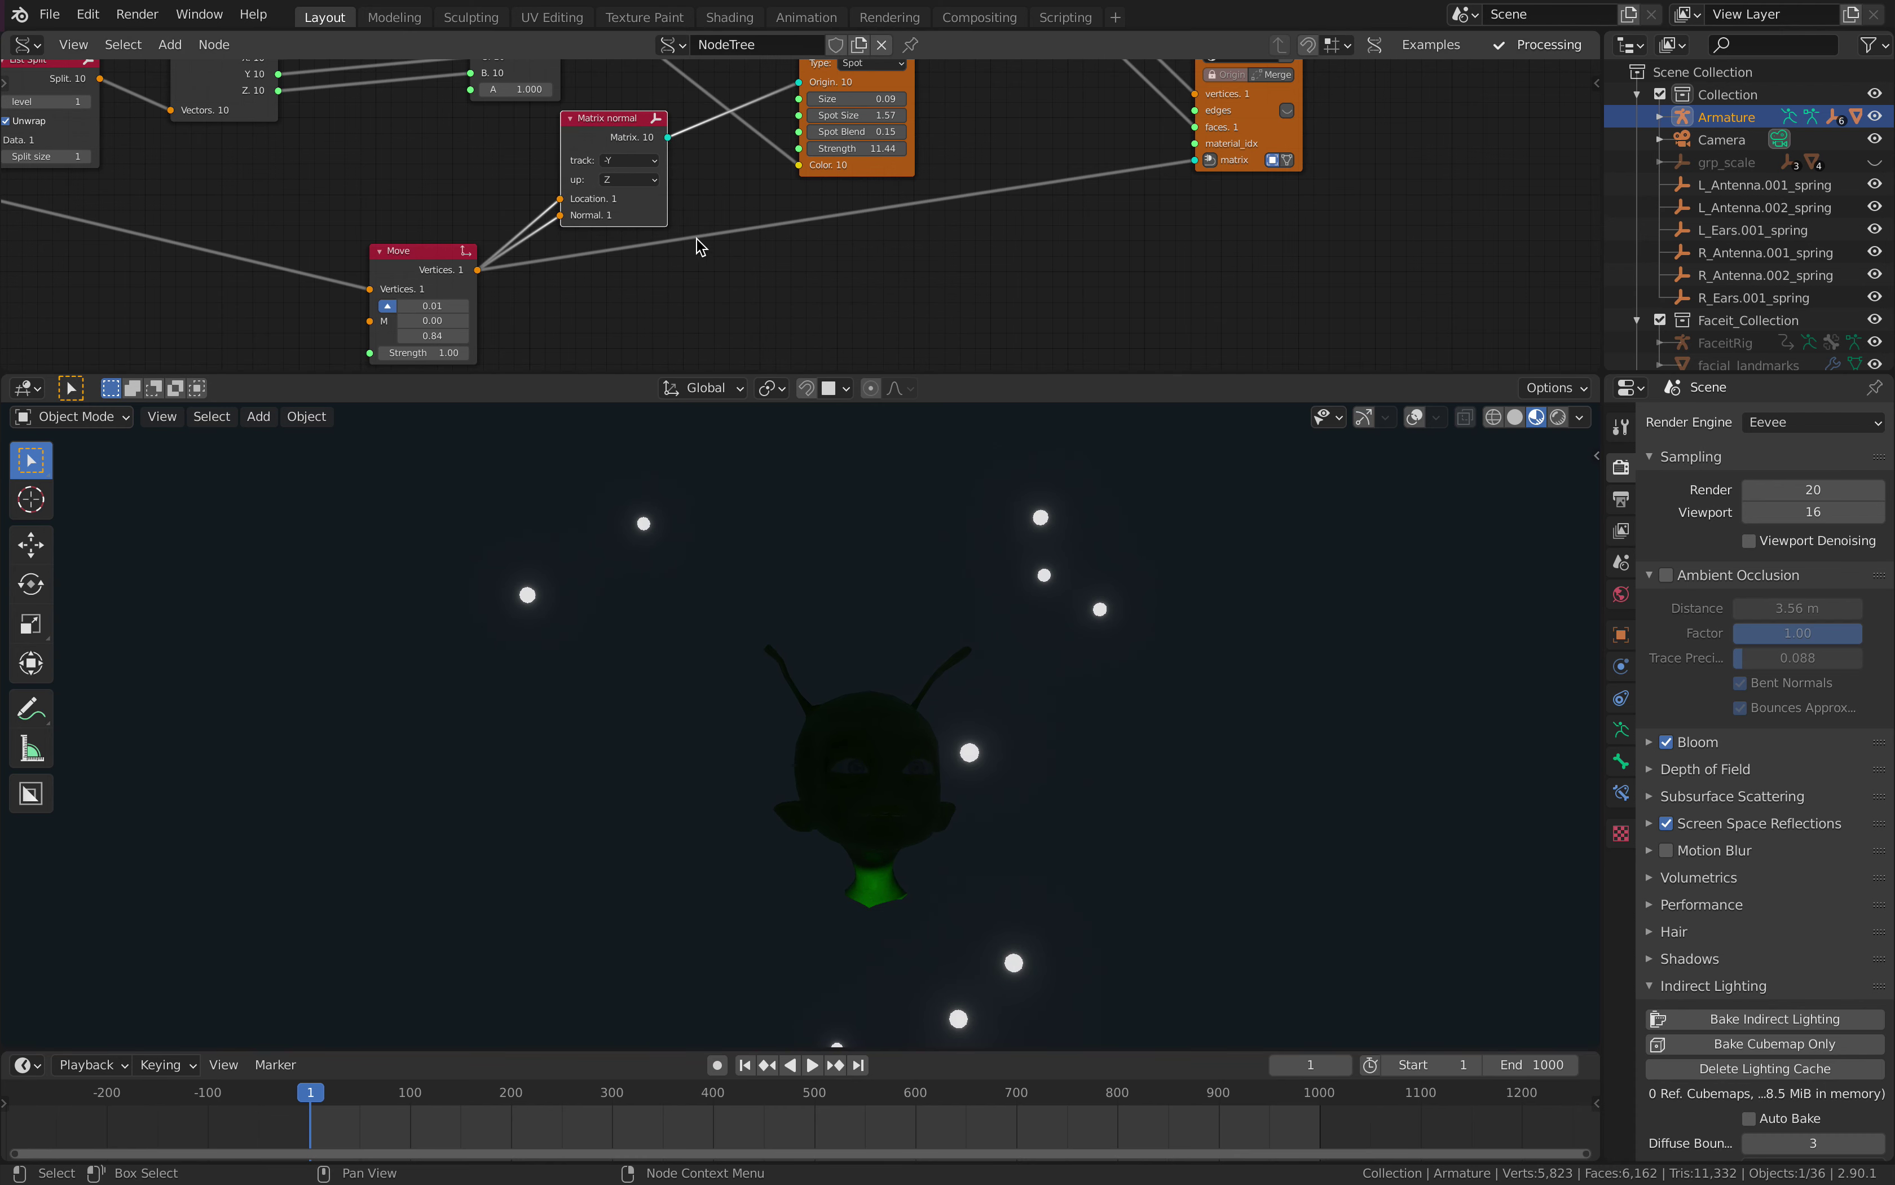
- Set the Matrix normal node's track axis to -Y and its up axis to X
scroll(609, 218, "up", 2)
scroll(597, 170, "down", 1, "ctrl")
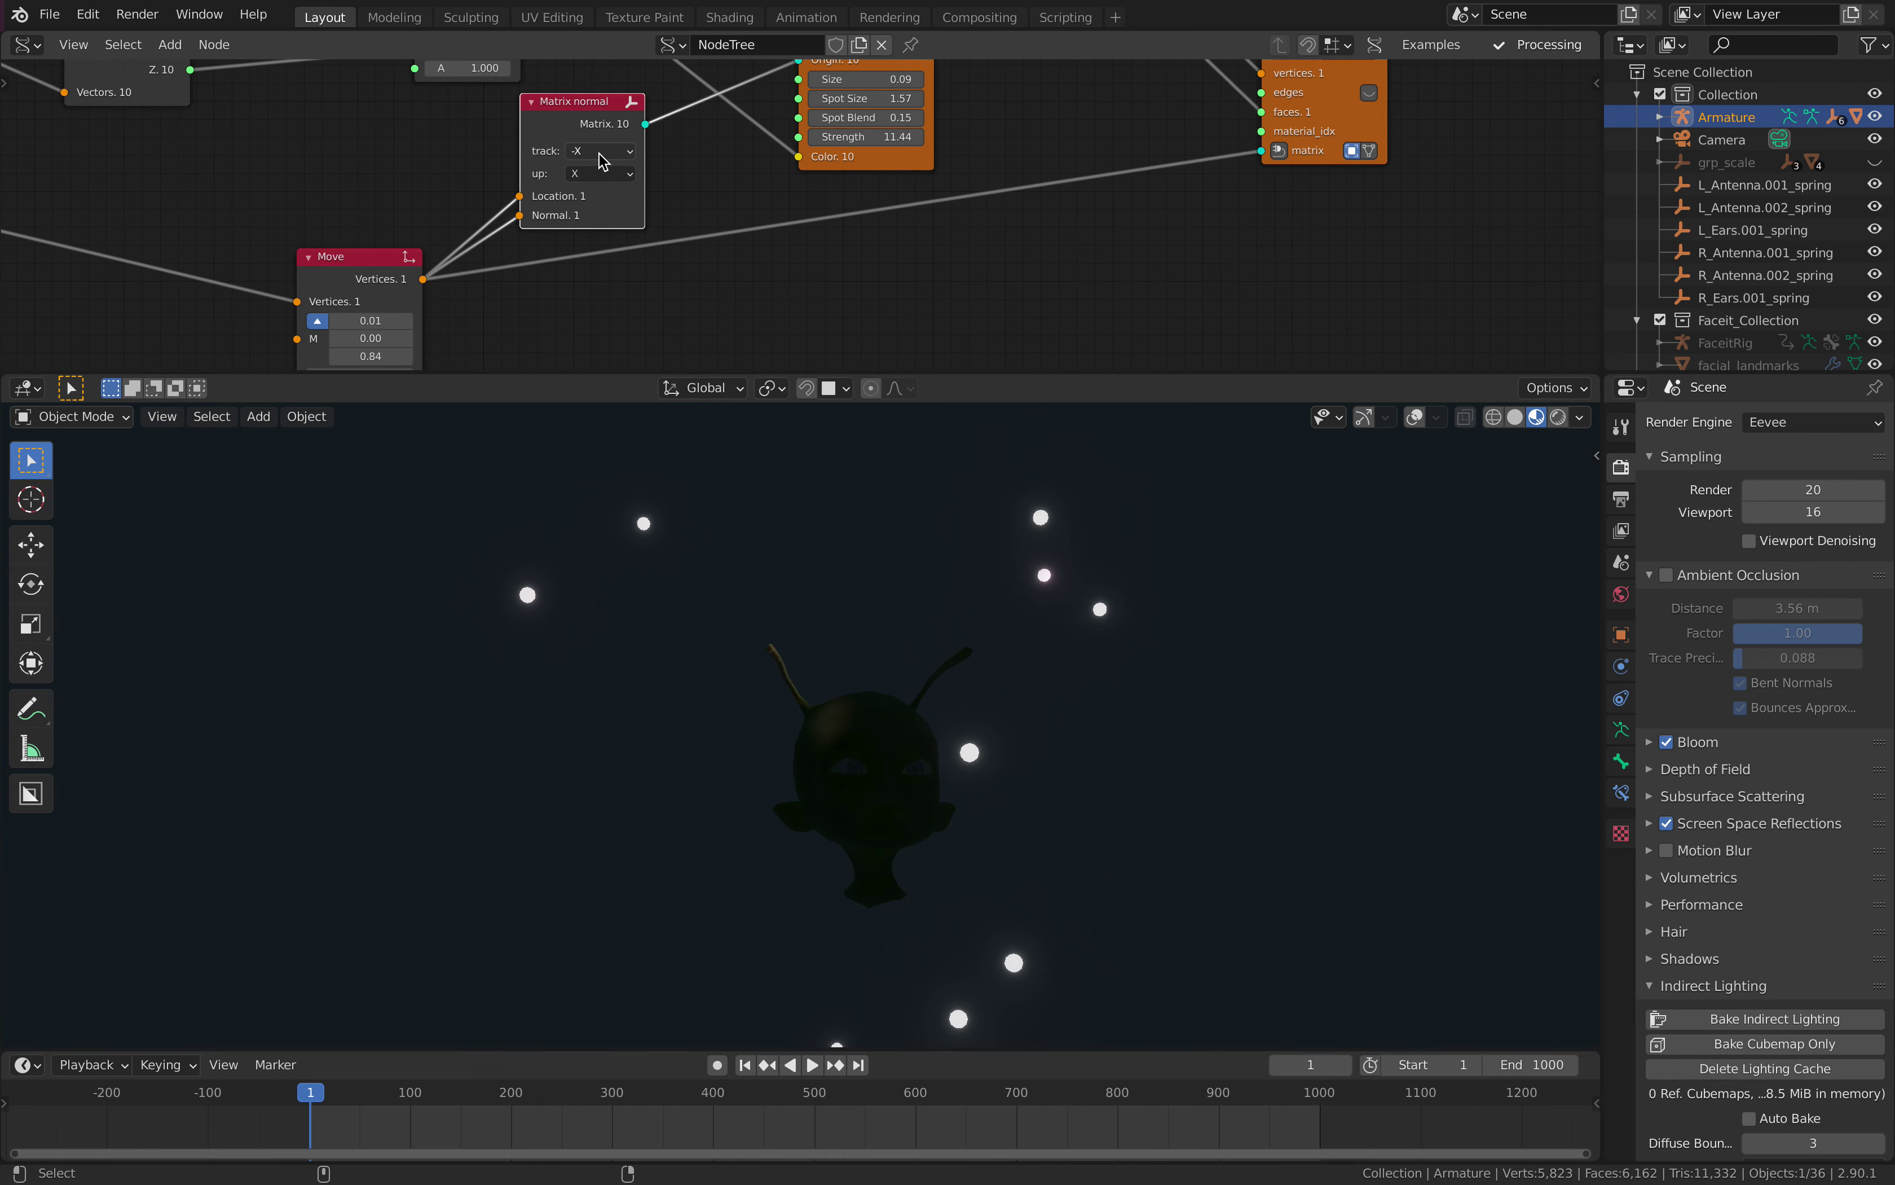
middle_click_drag(390, 164, 469, 203)
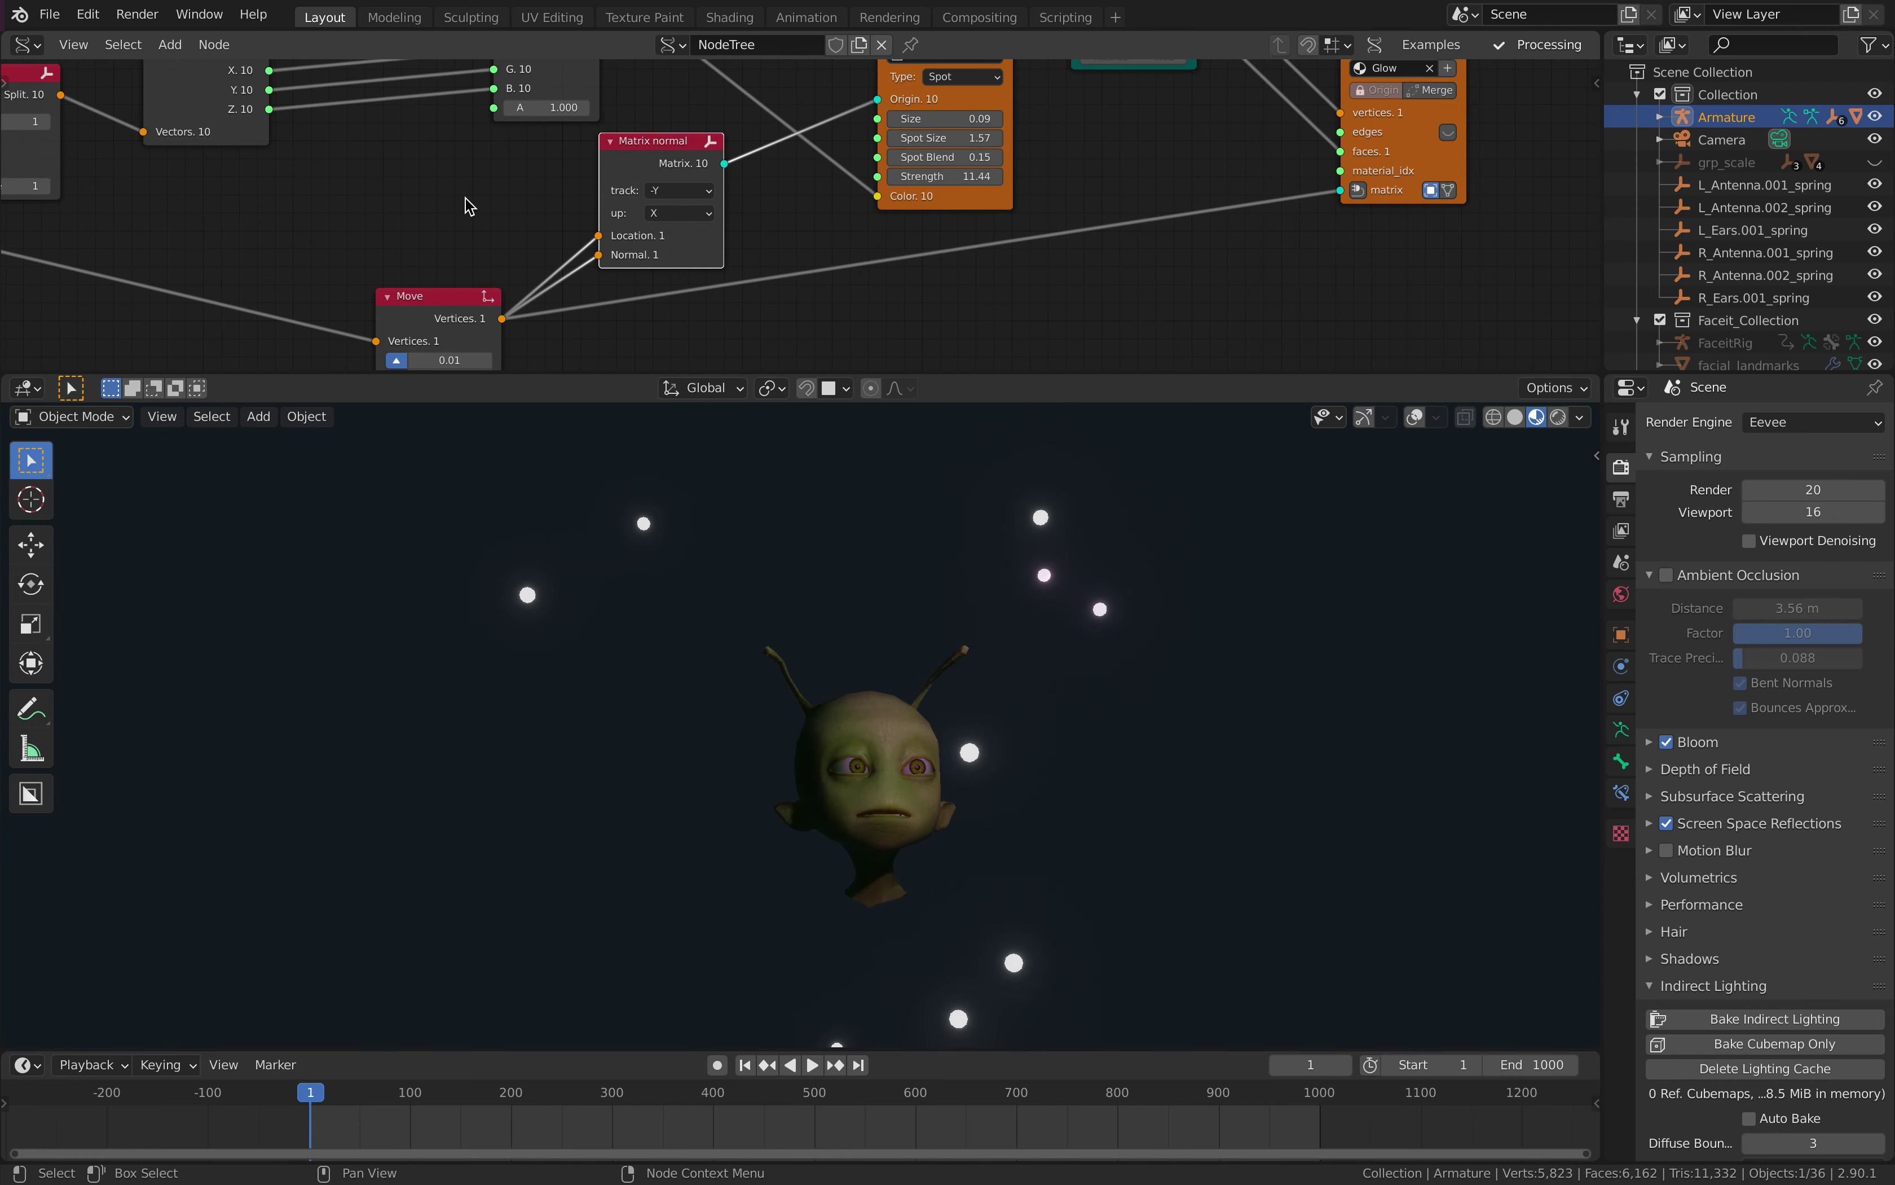
- Set the Light viewer's spot size to 1.75, spot blend to 0.27 and strength to 11.56
scroll(776, 206, "down", 1)
middle_click_drag(776, 206, 769, 231)
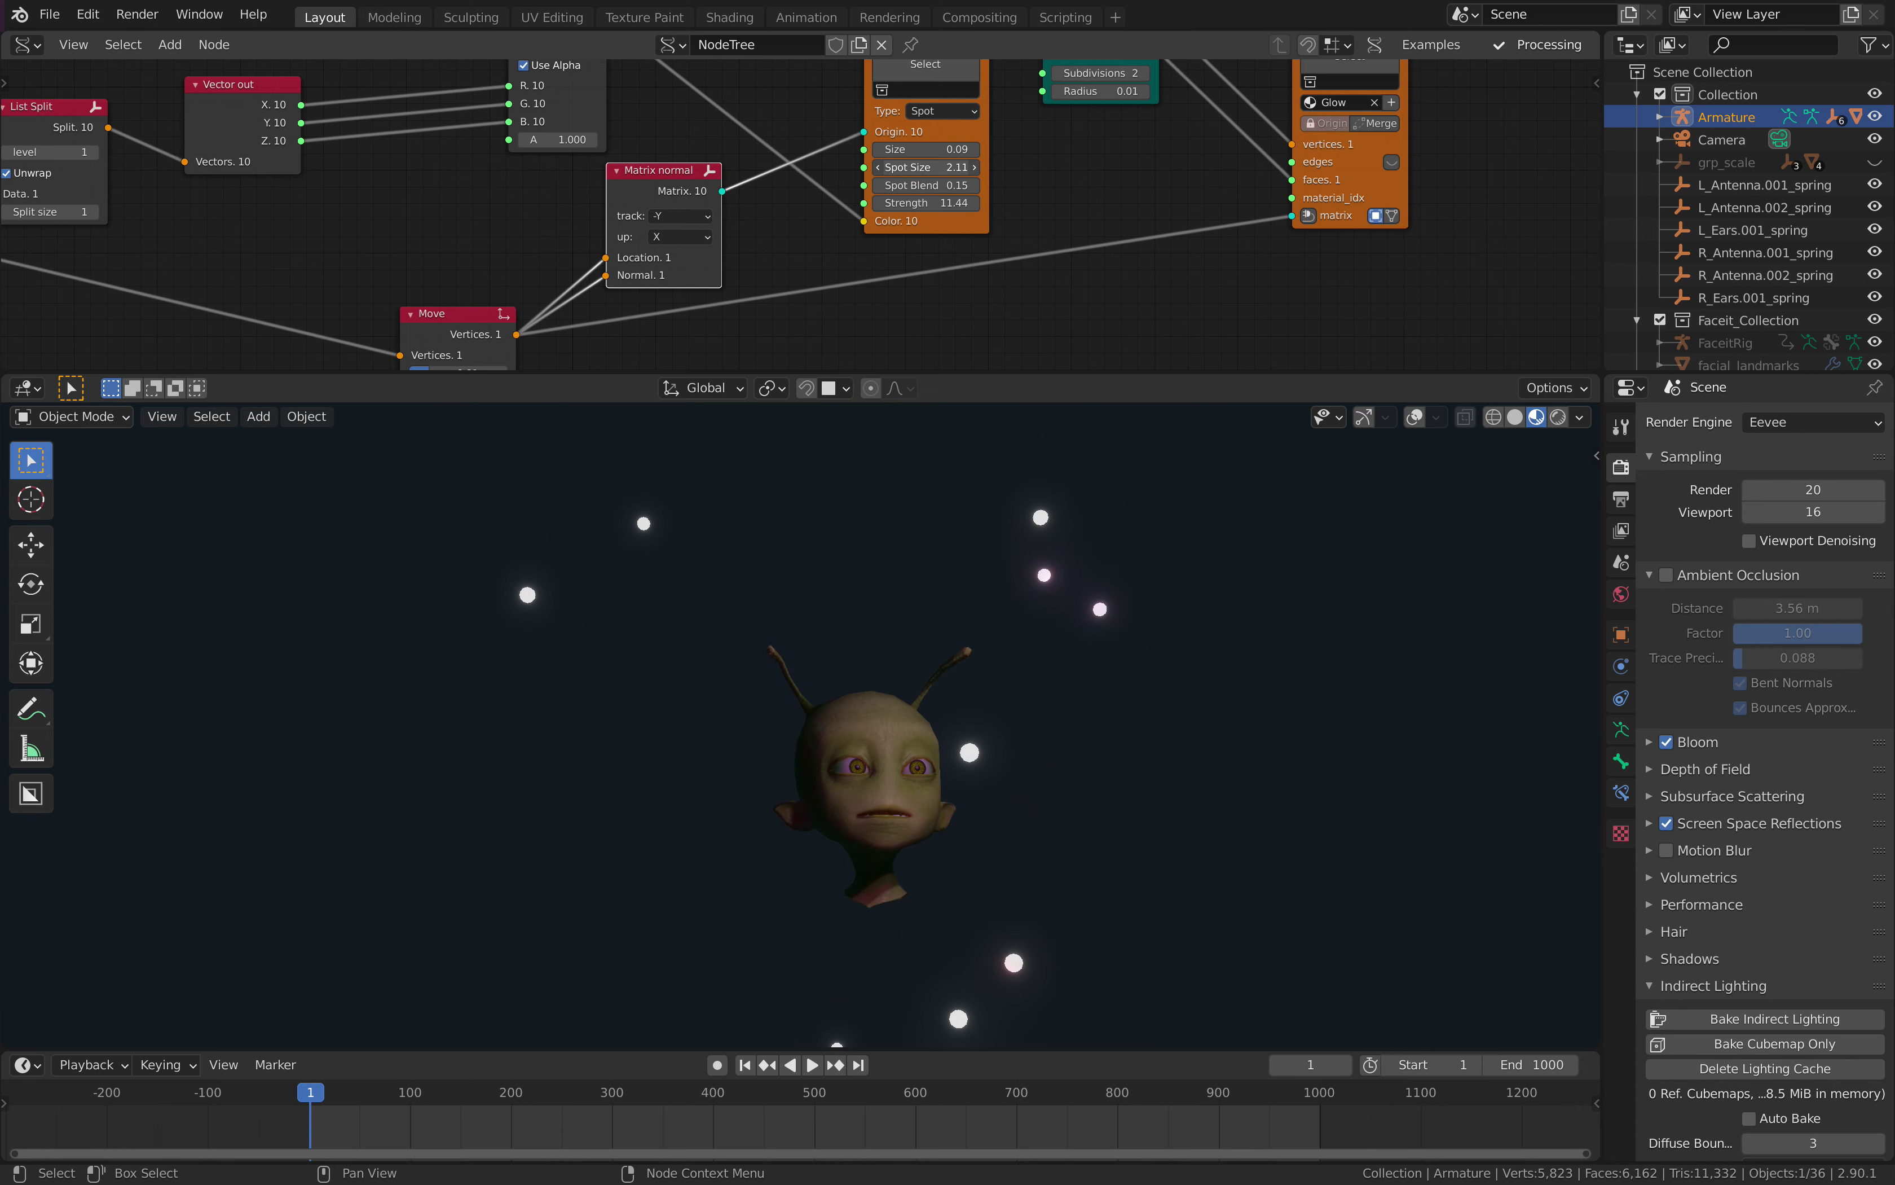
left_click_drag(924, 167, 893, 167)
left_click_drag(924, 186, 901, 185)
left_click_drag(927, 202, 933, 202)
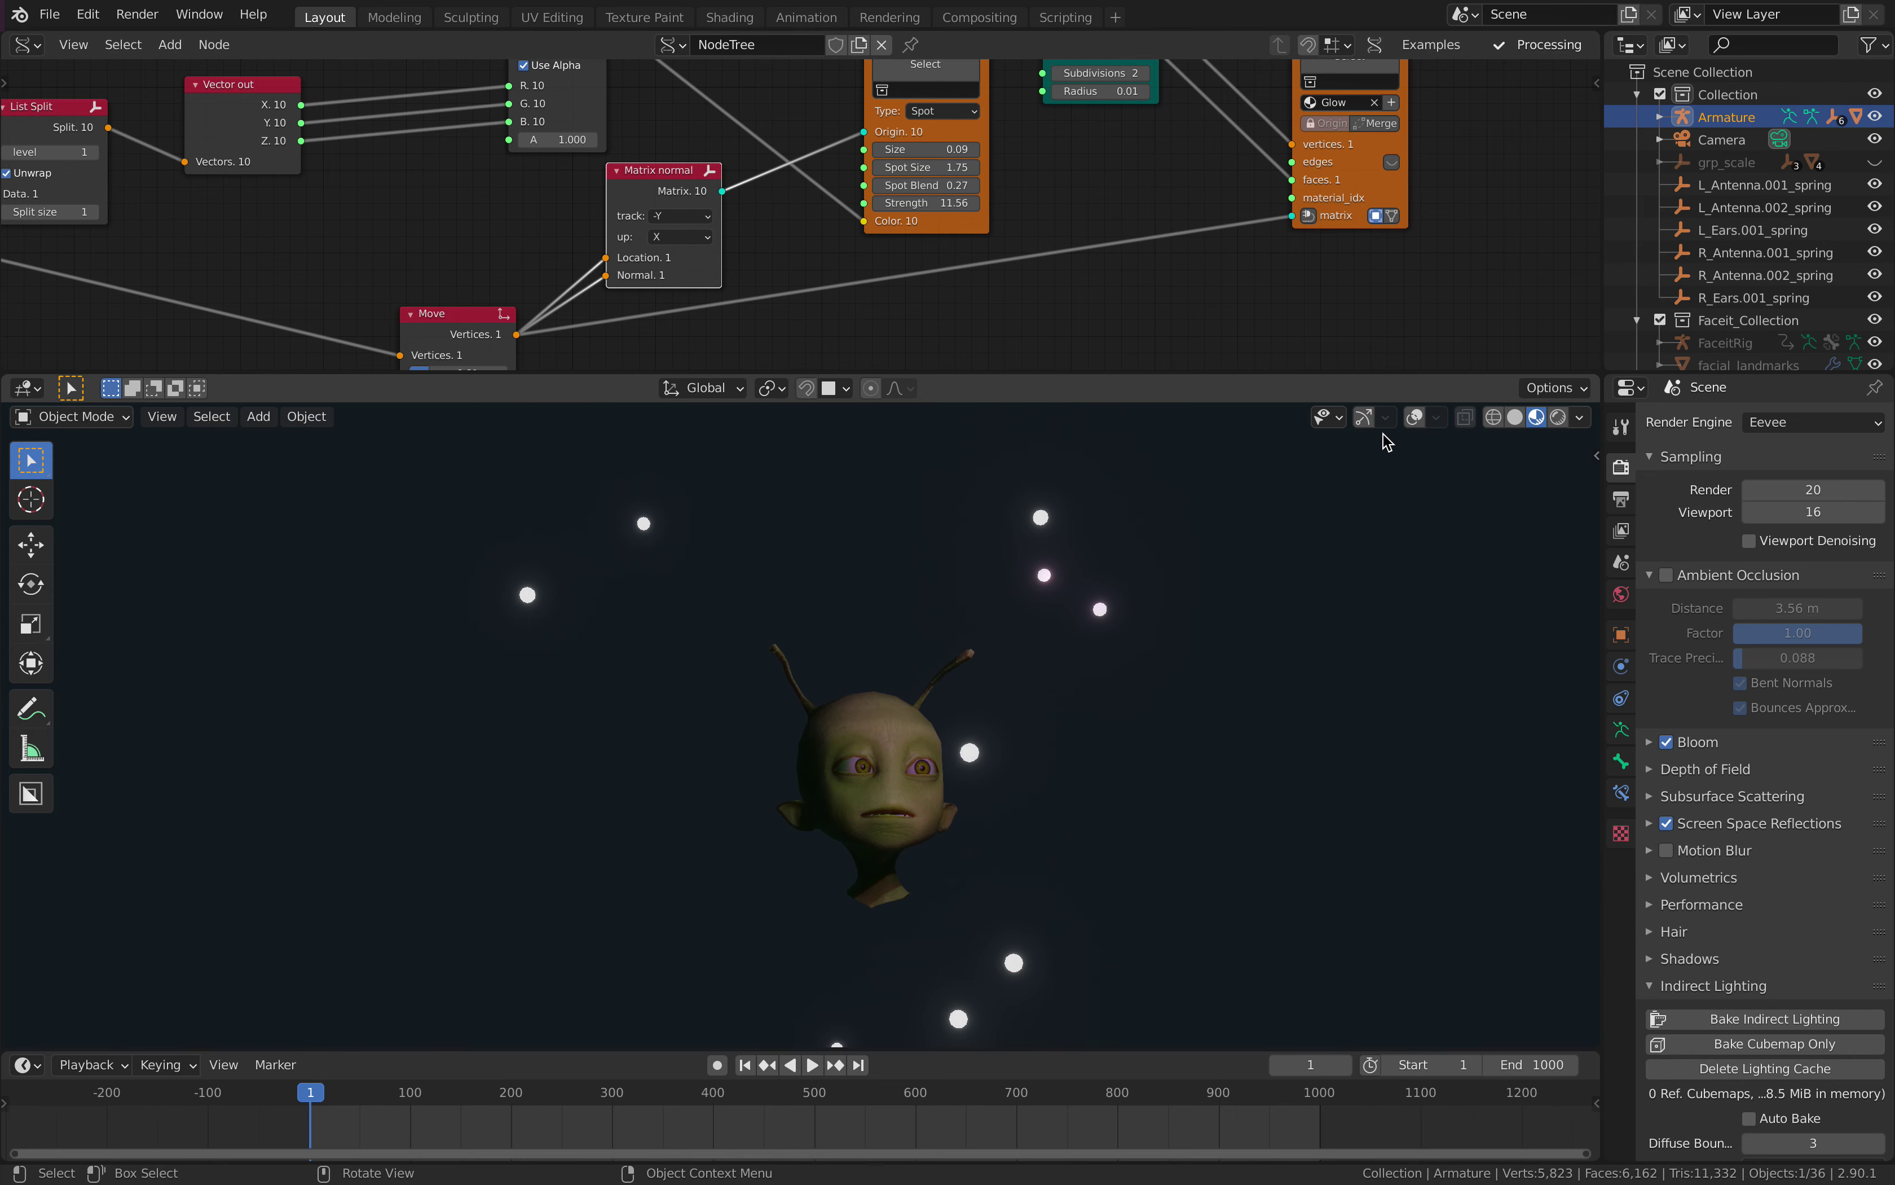
- Examine the spot lights' directions around the head with overlays shown, hide the overlays again and display the viewport gizmos
left_click(1415, 419)
scroll(950, 643, "down", 3)
middle_click_drag(953, 662, 1019, 678)
scroll(1017, 679, "down", 3)
middle_click_drag(852, 686, 875, 689)
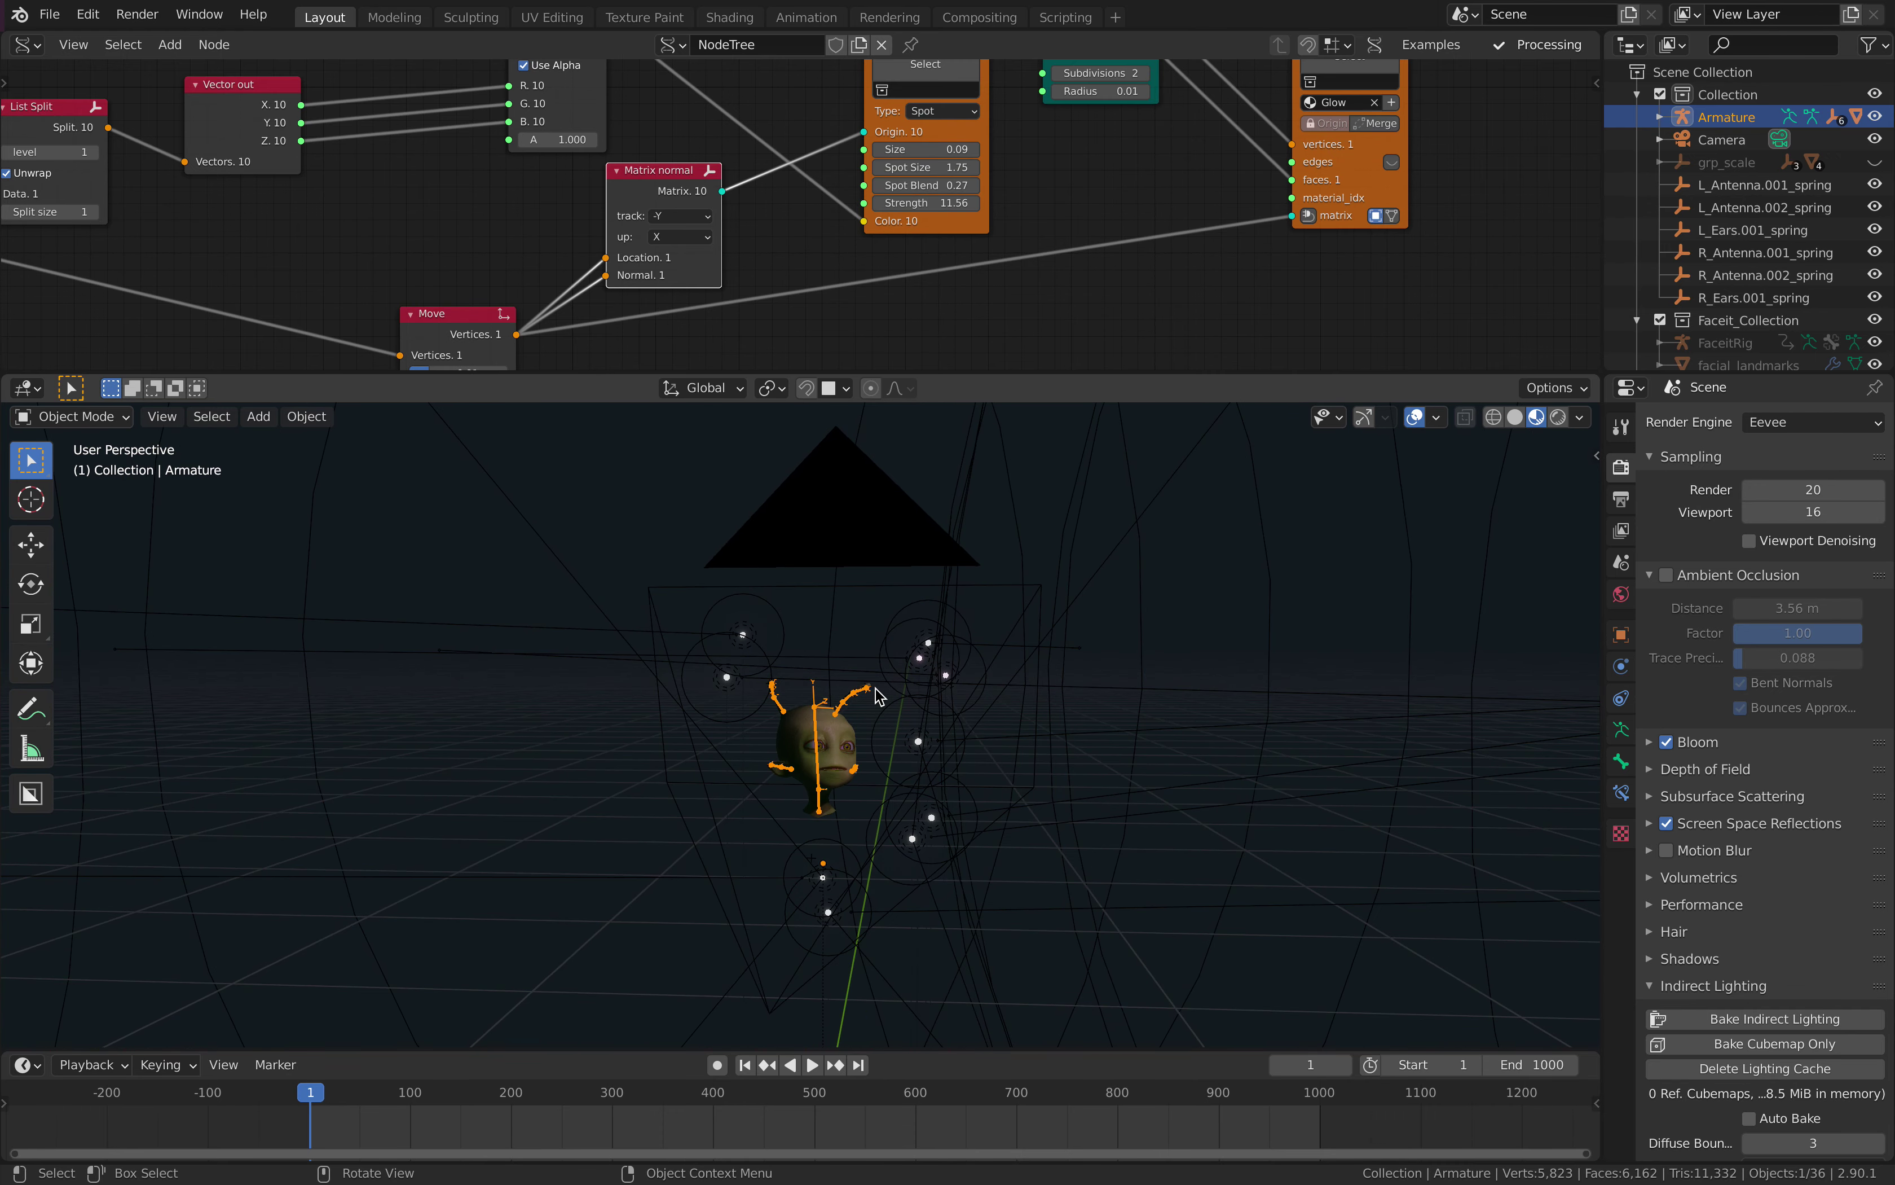
scroll(875, 689, "up", 5)
left_click(1413, 417)
left_click(1364, 416)
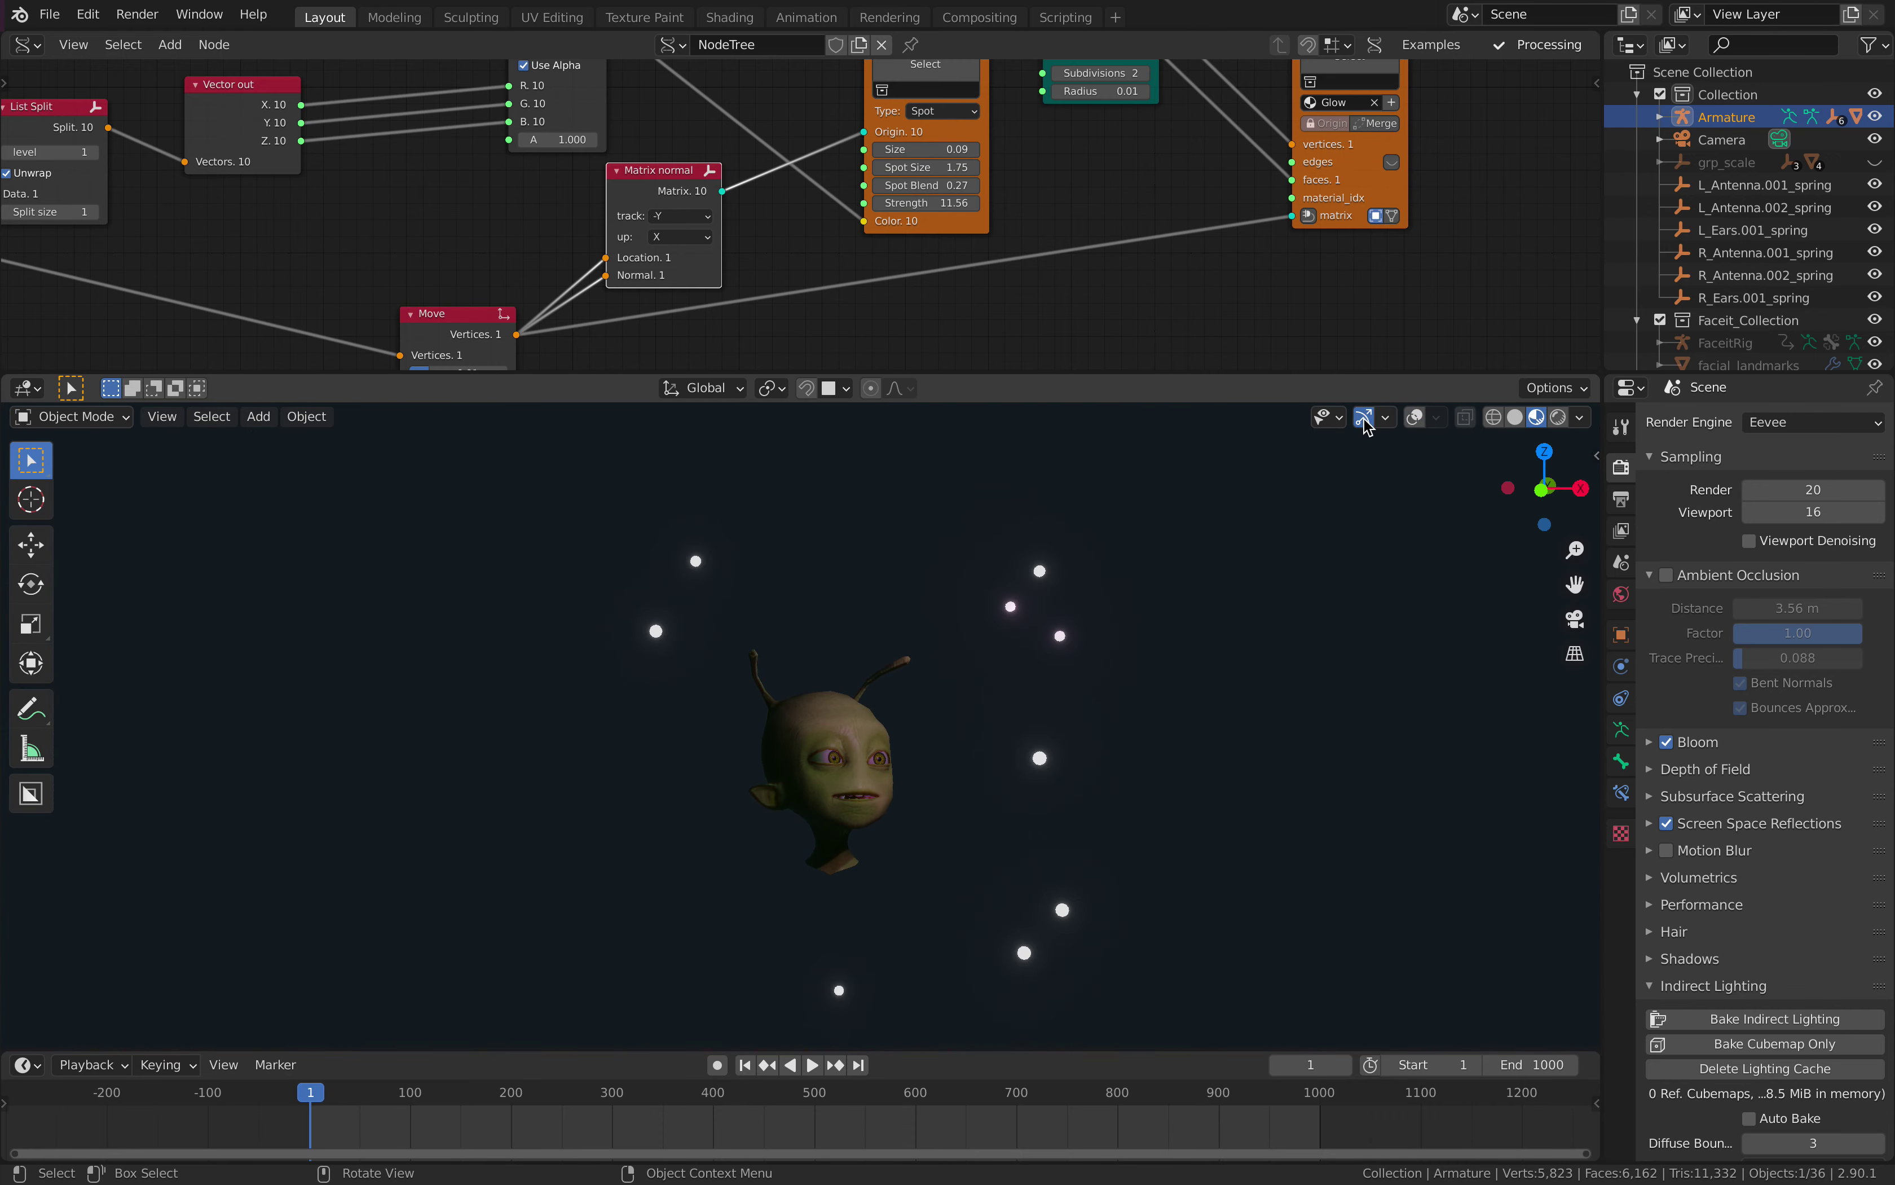
scroll(1101, 634, "up", 5)
middle_click_drag(1051, 619, 779, 473)
- Set the Light viewer's size to 0.15, spot size to 3.85 and spot blend to 1.00, and the Random Vector's seed to 939
middle_click_drag(442, 234, 695, 254)
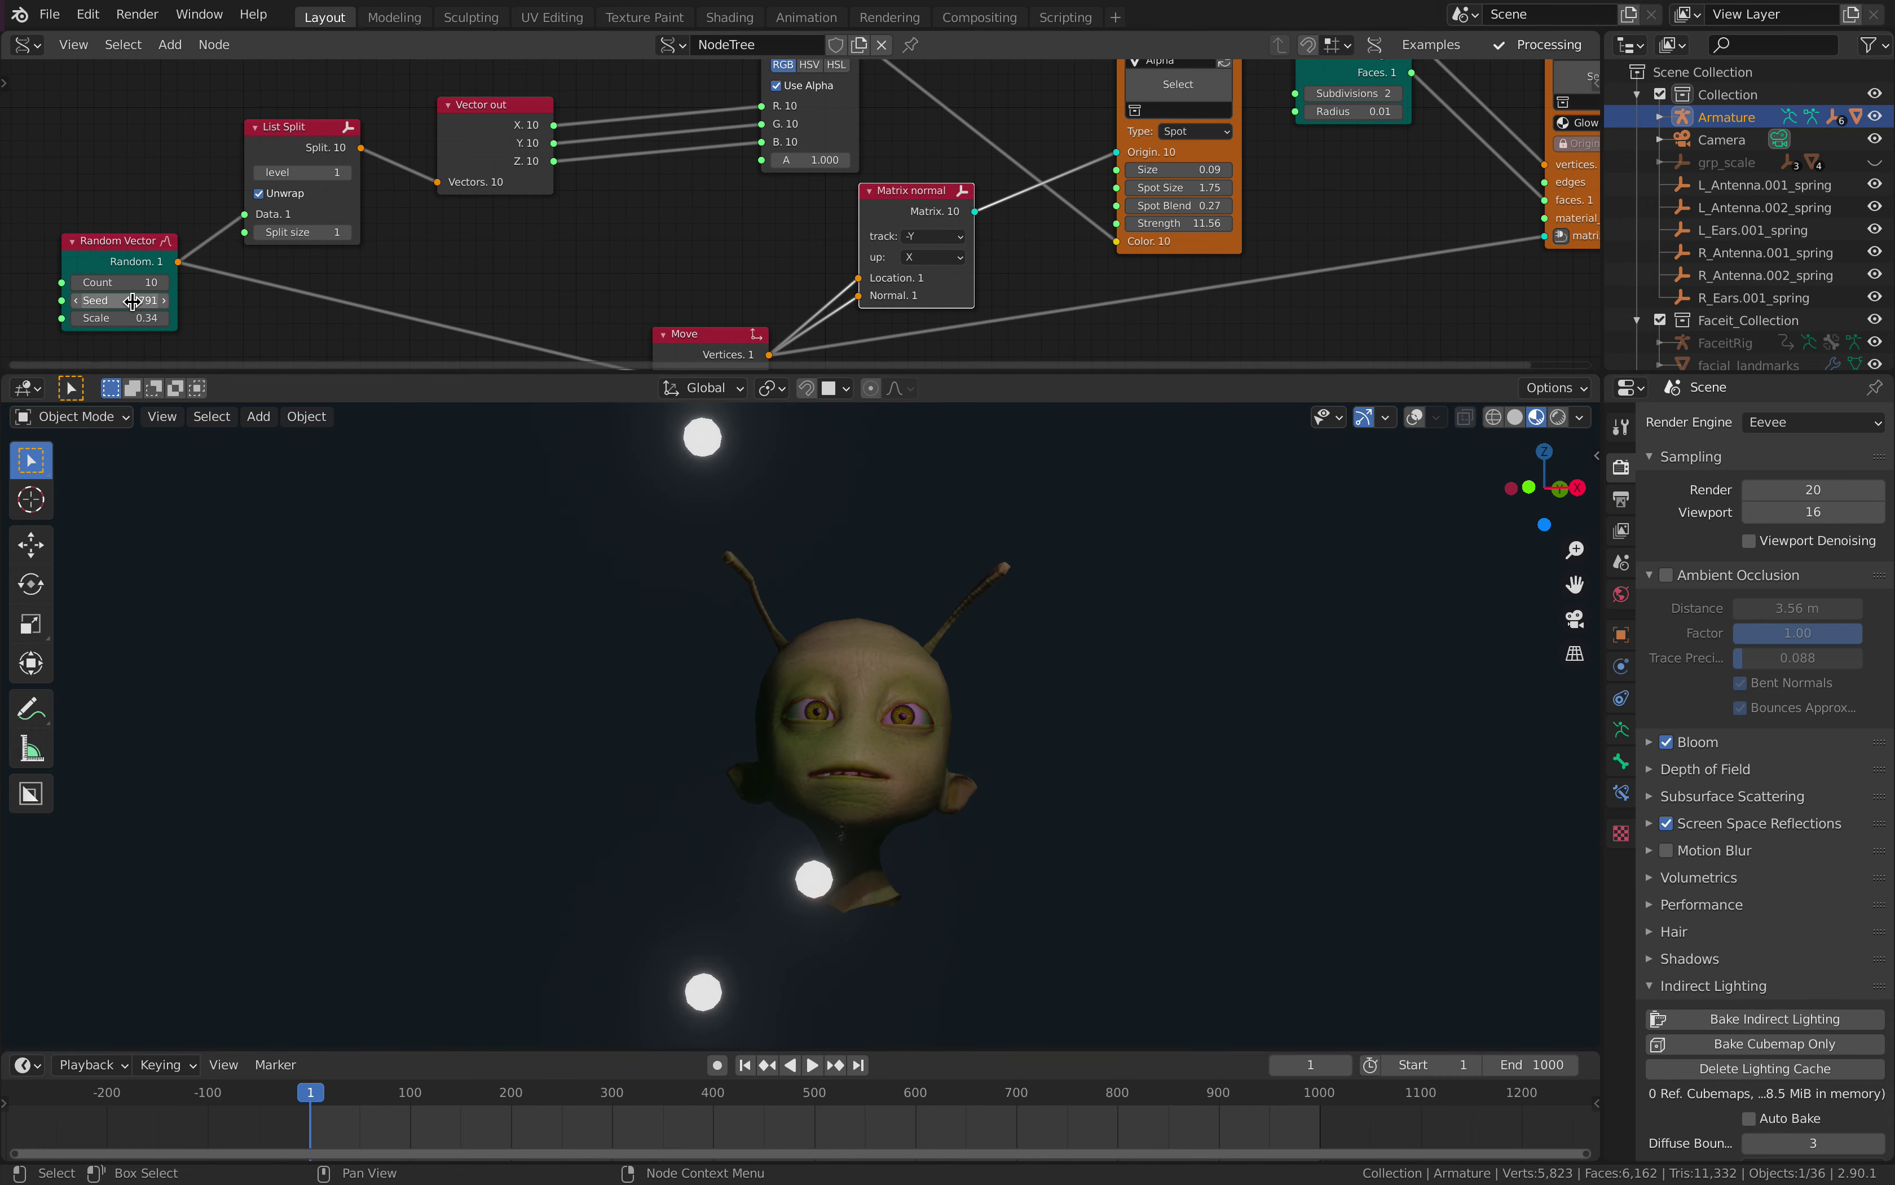
left_click_drag(120, 300, 286, 300)
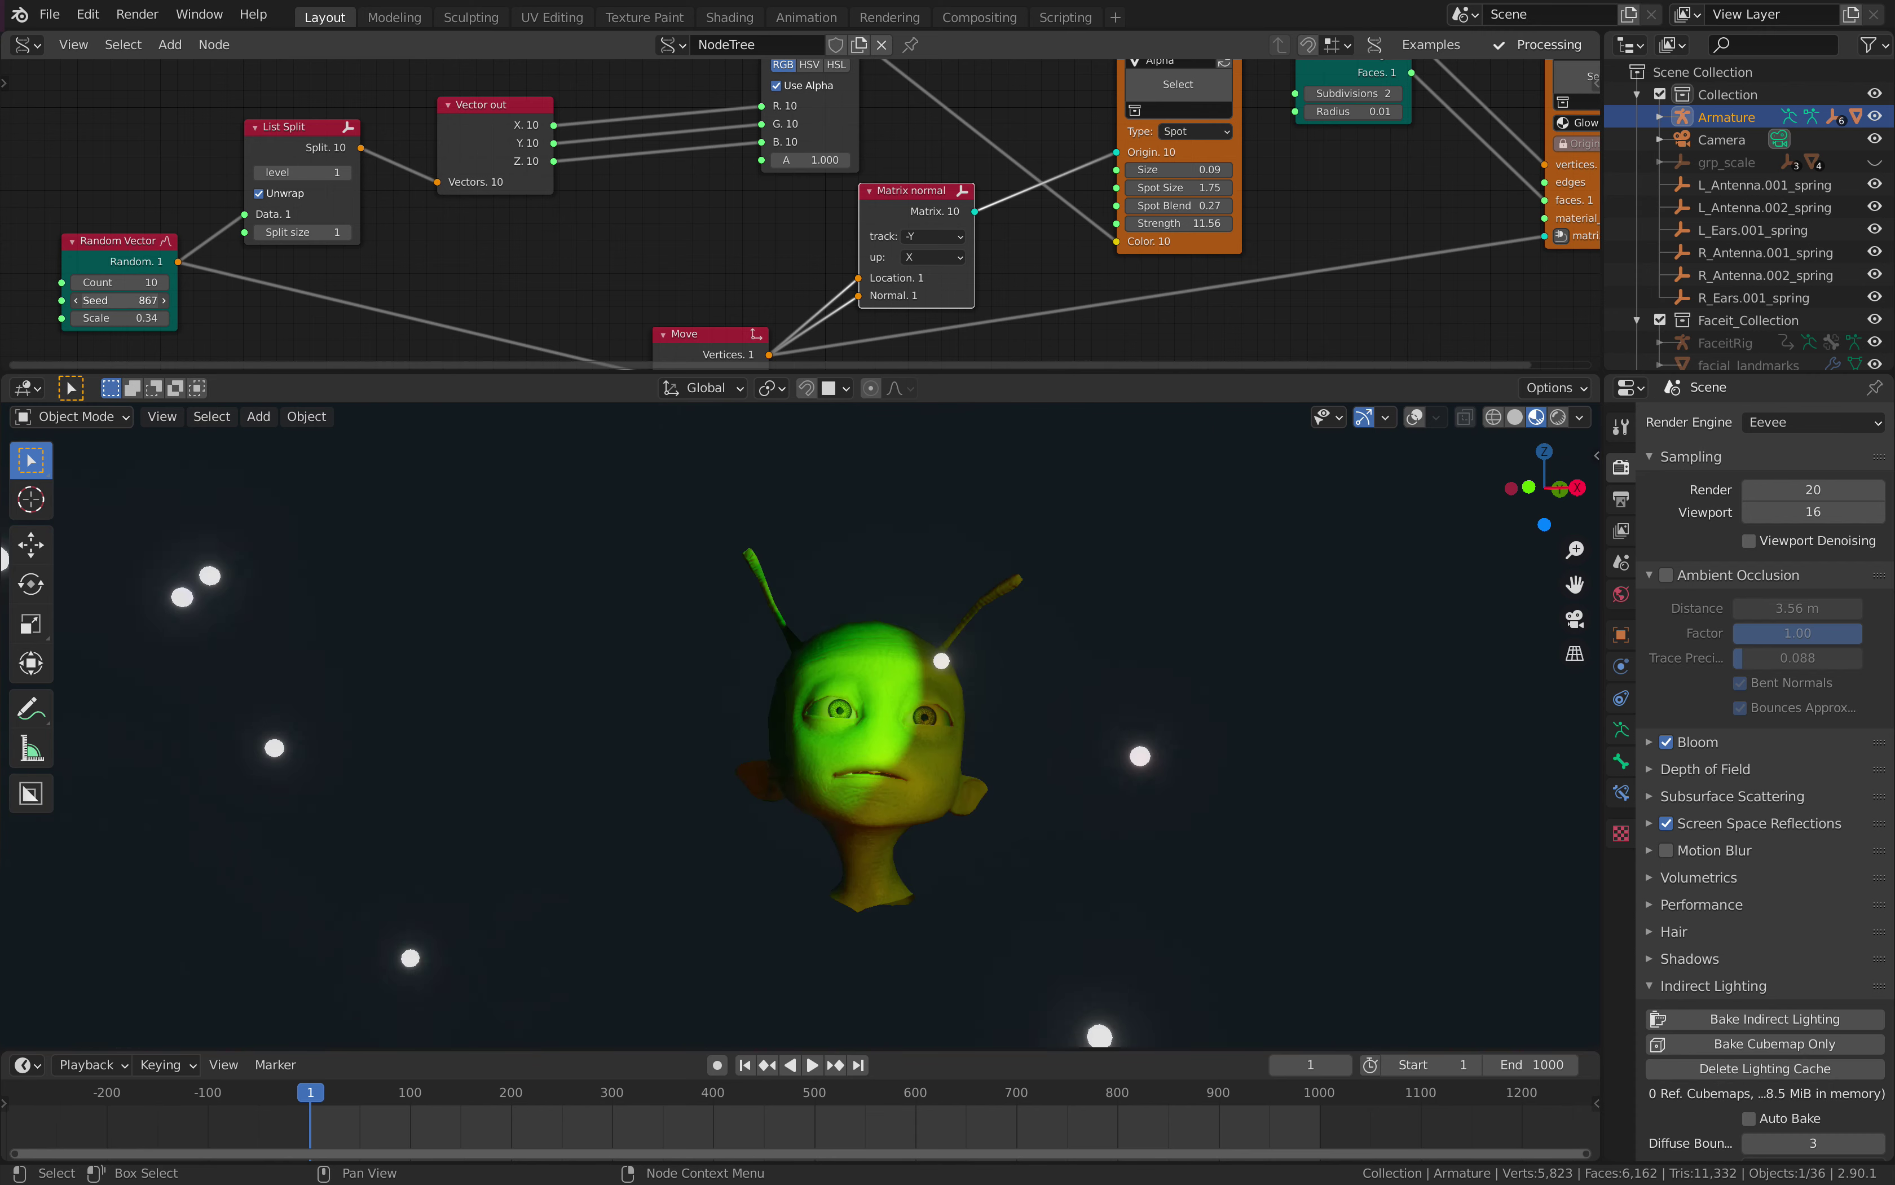
middle_click_drag(1053, 248, 957, 246)
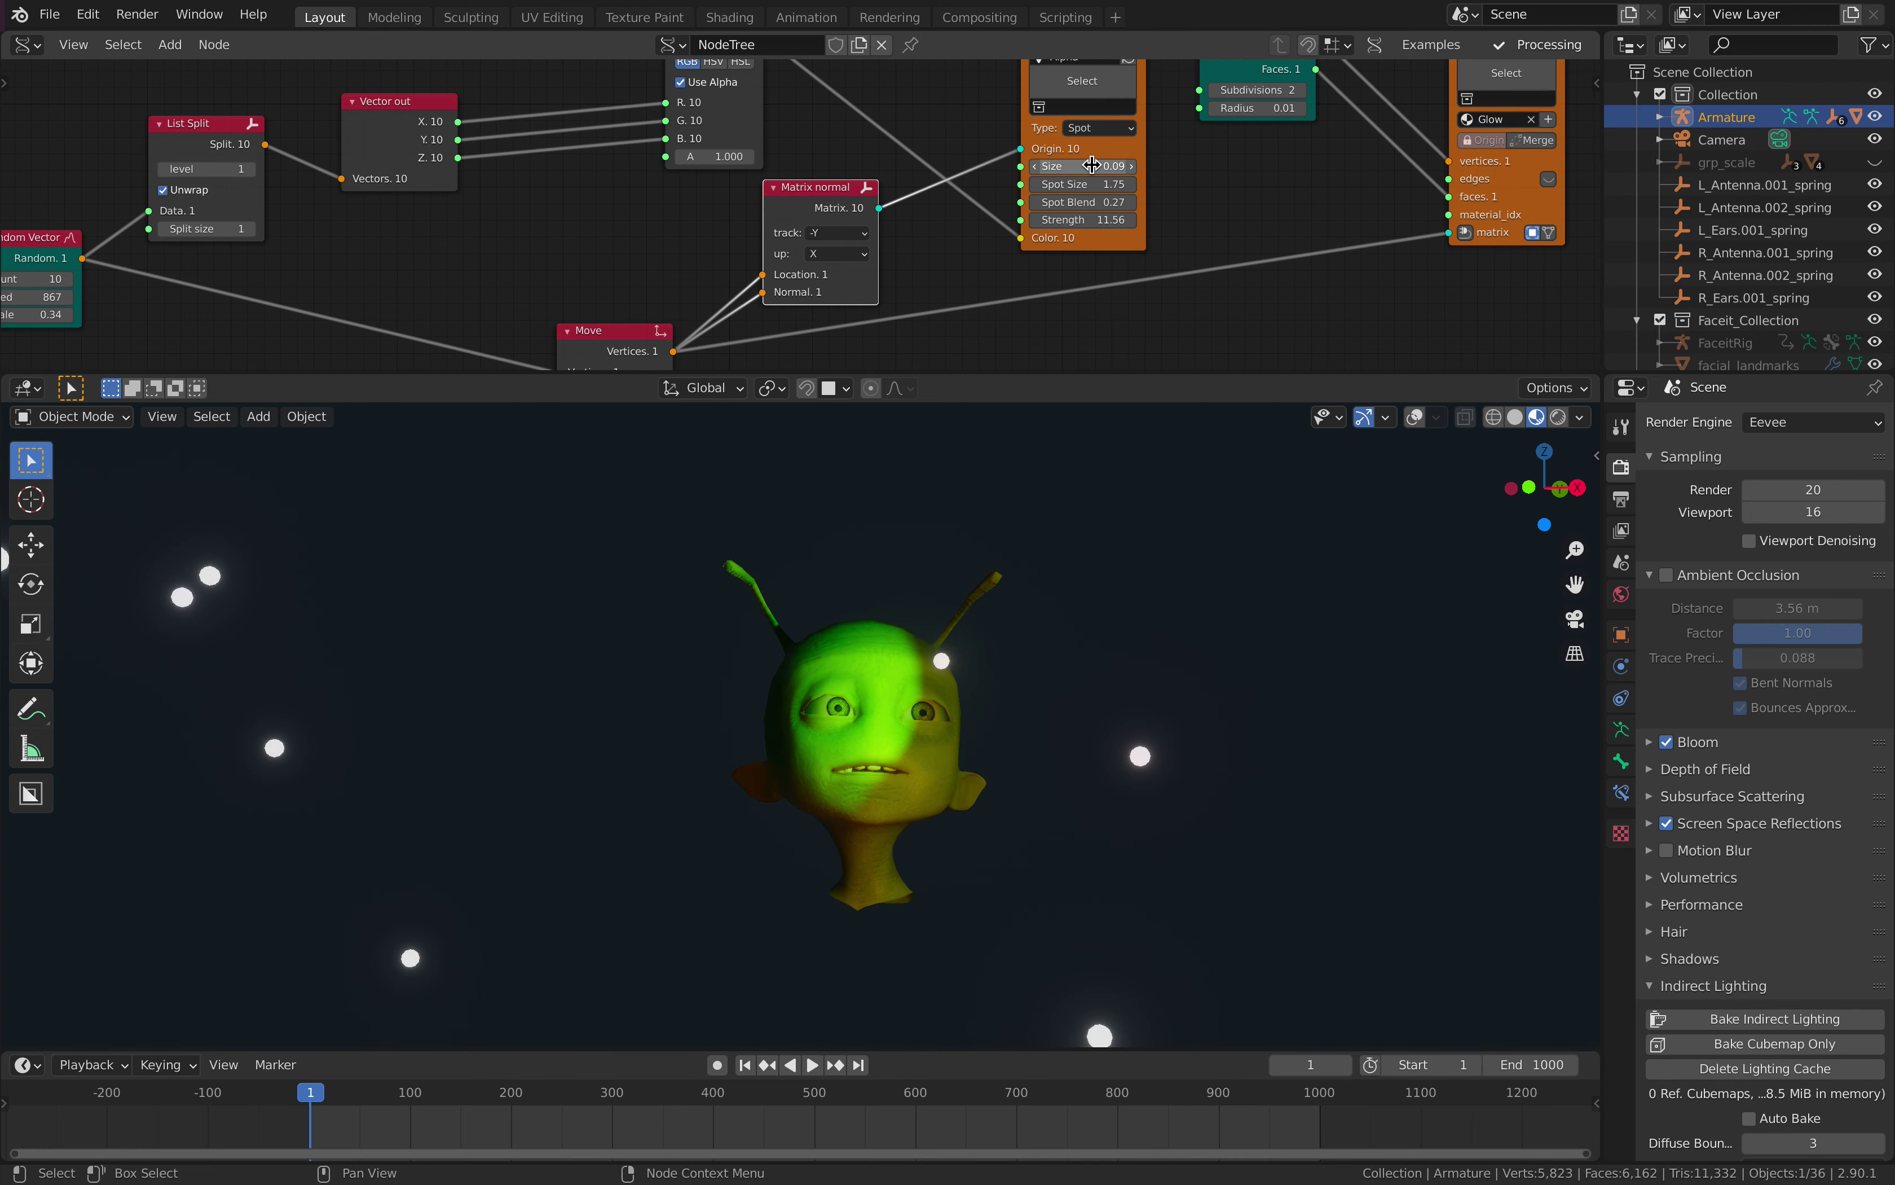
left_click_drag(1083, 184, 1104, 165)
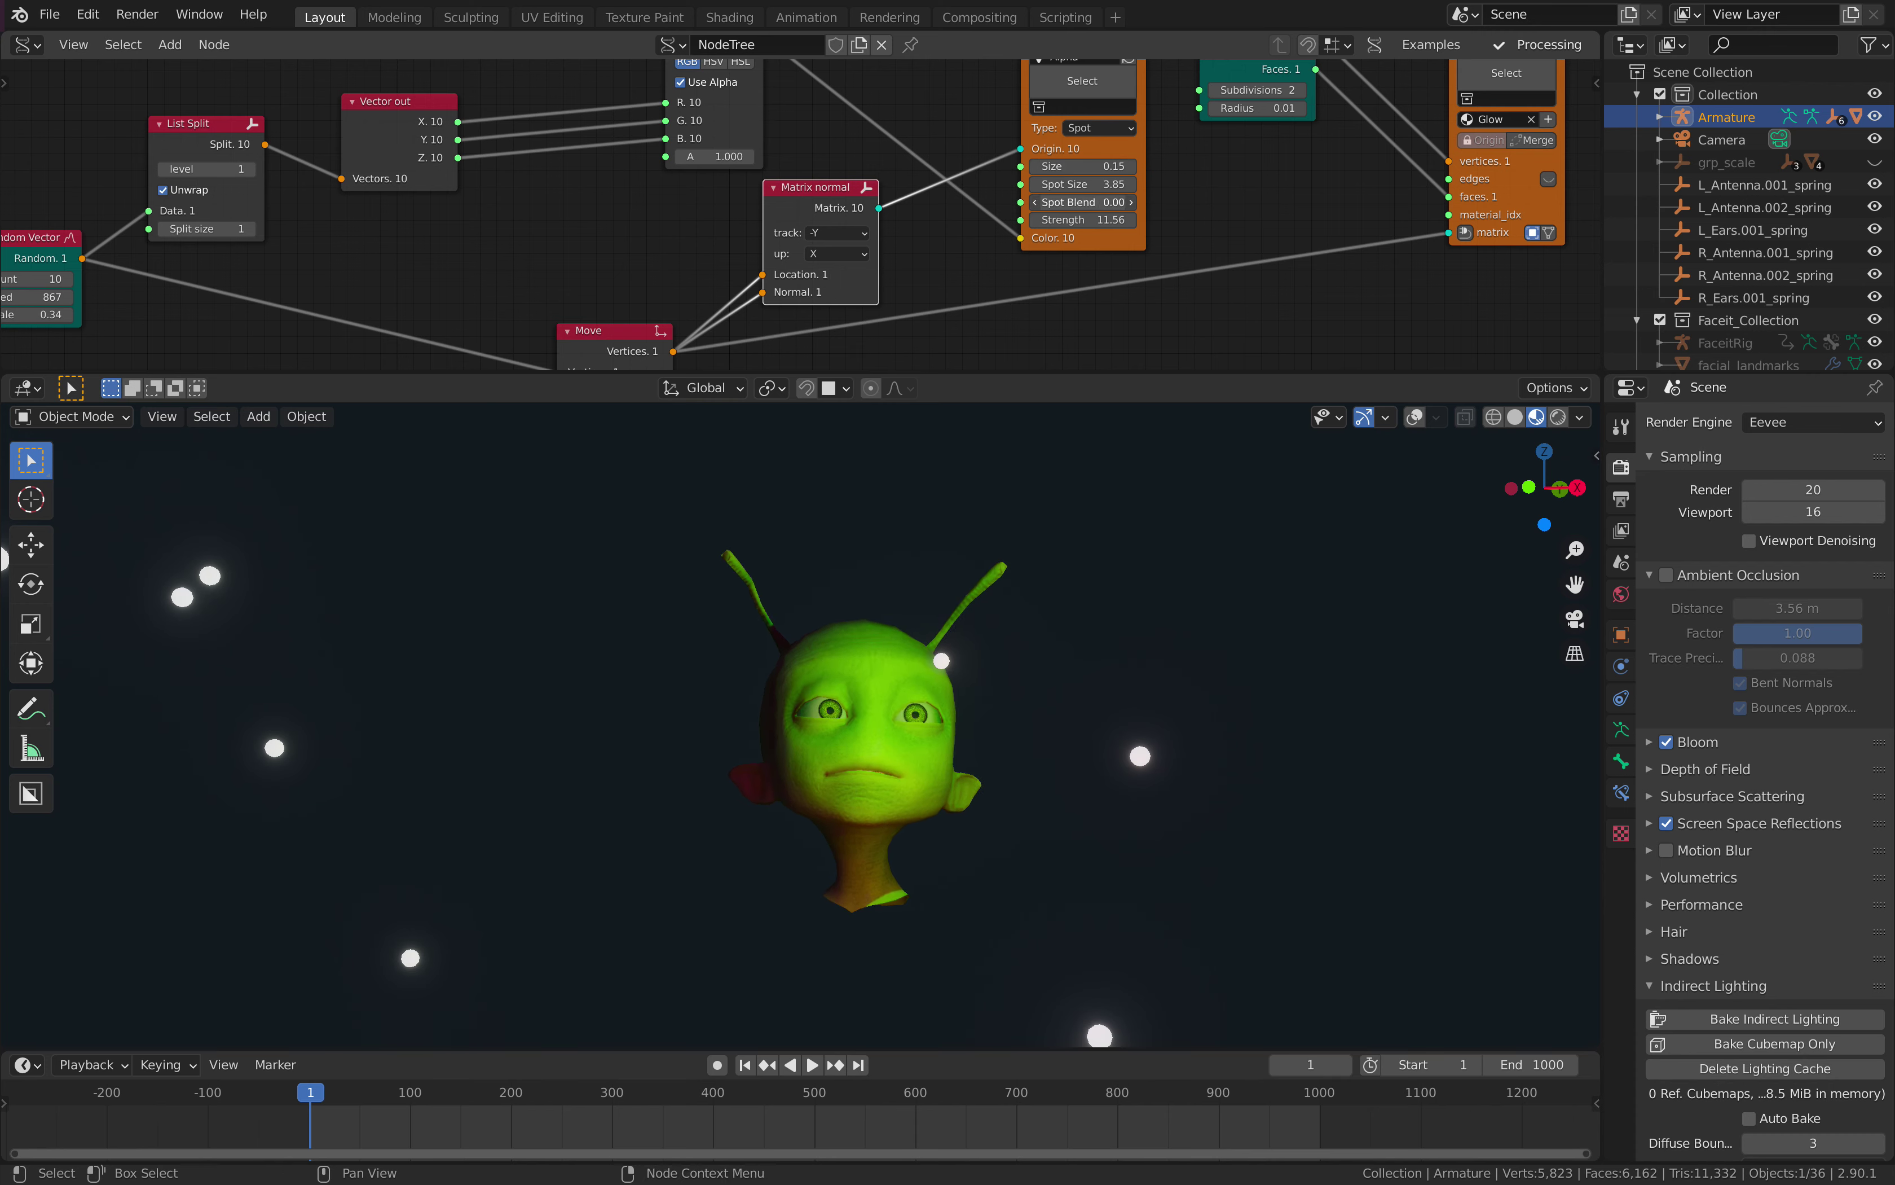
middle_click_drag(238, 234, 313, 205)
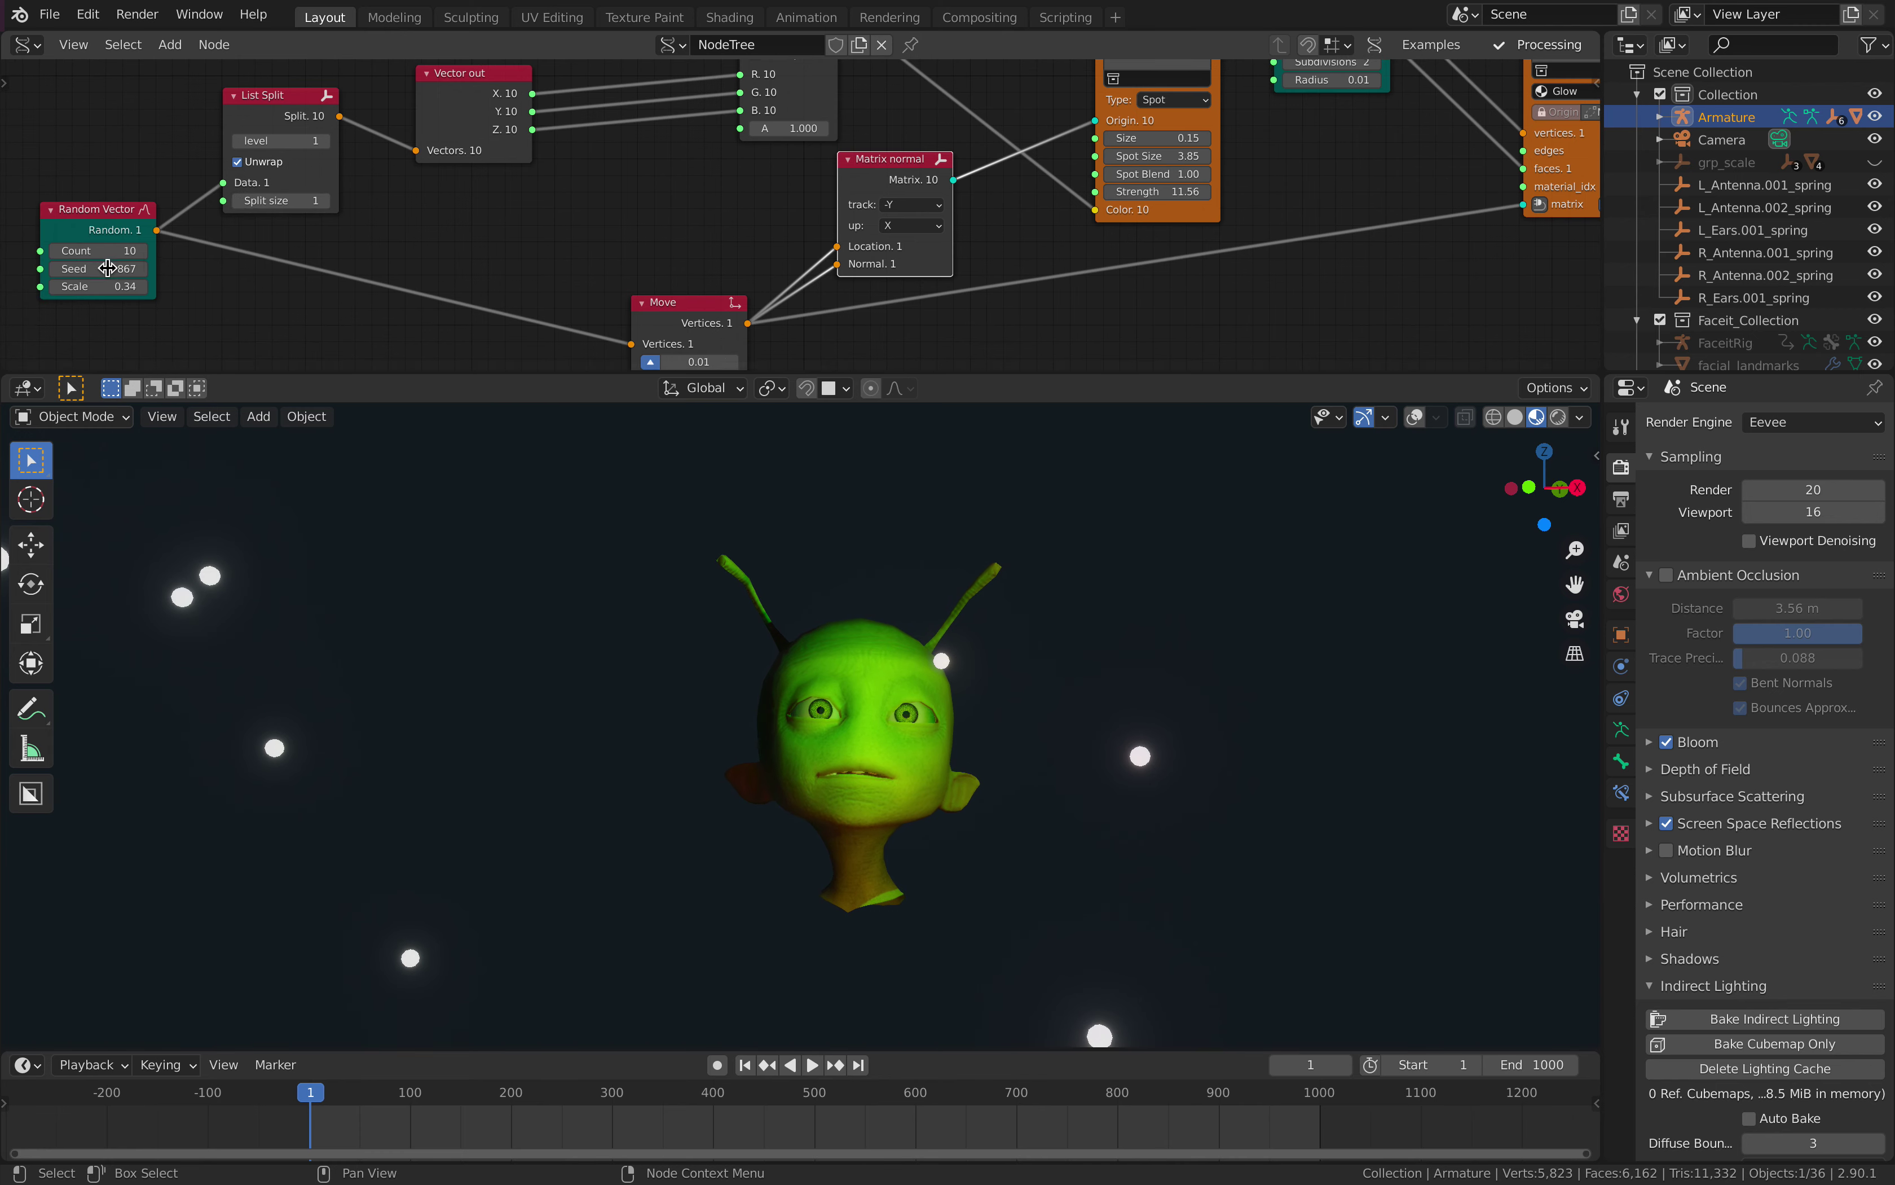
left_click_drag(98, 268, 160, 268)
- Select a glowing sphere and tint its Glow material's base color pinkish, with hue 0.047 and saturation 0.230
left_click(1187, 904)
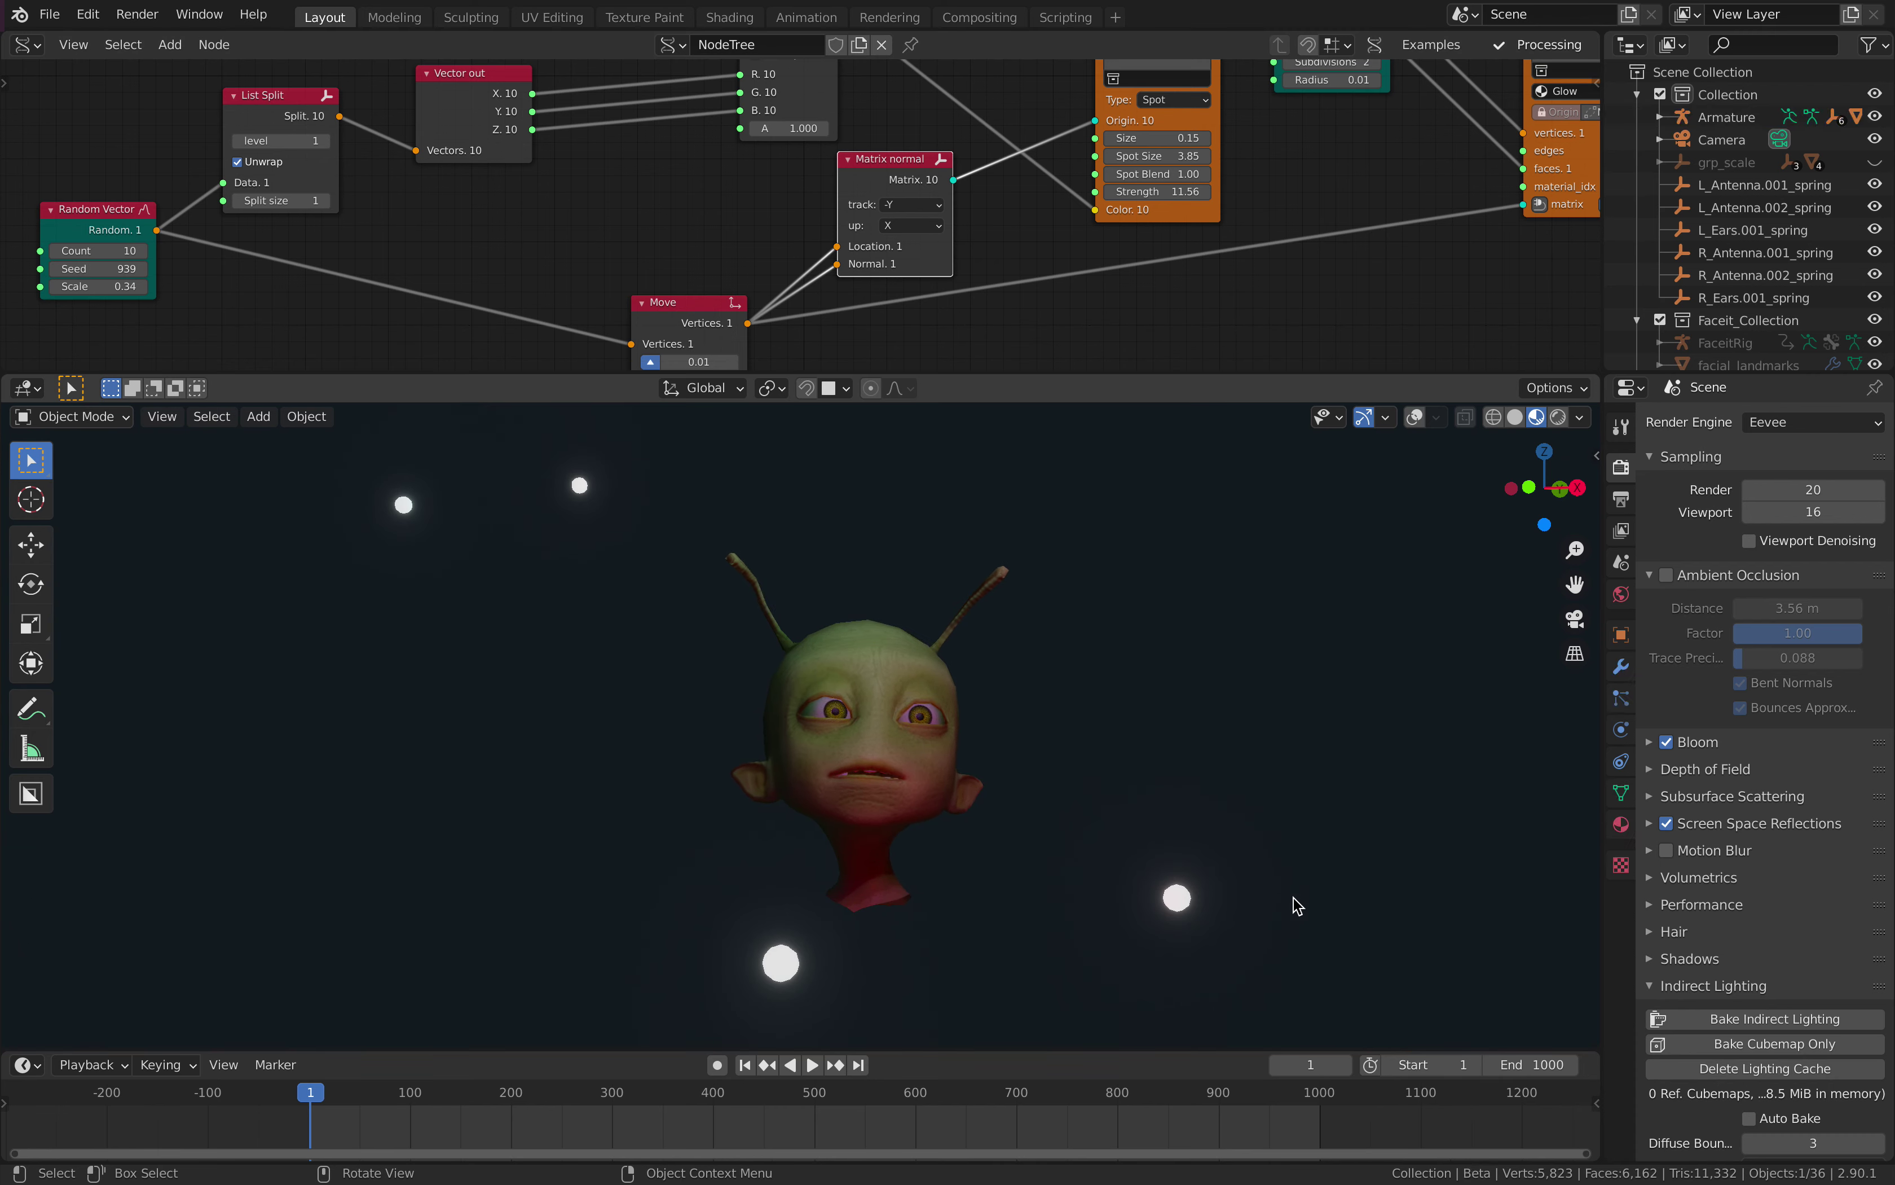
left_click(1622, 824)
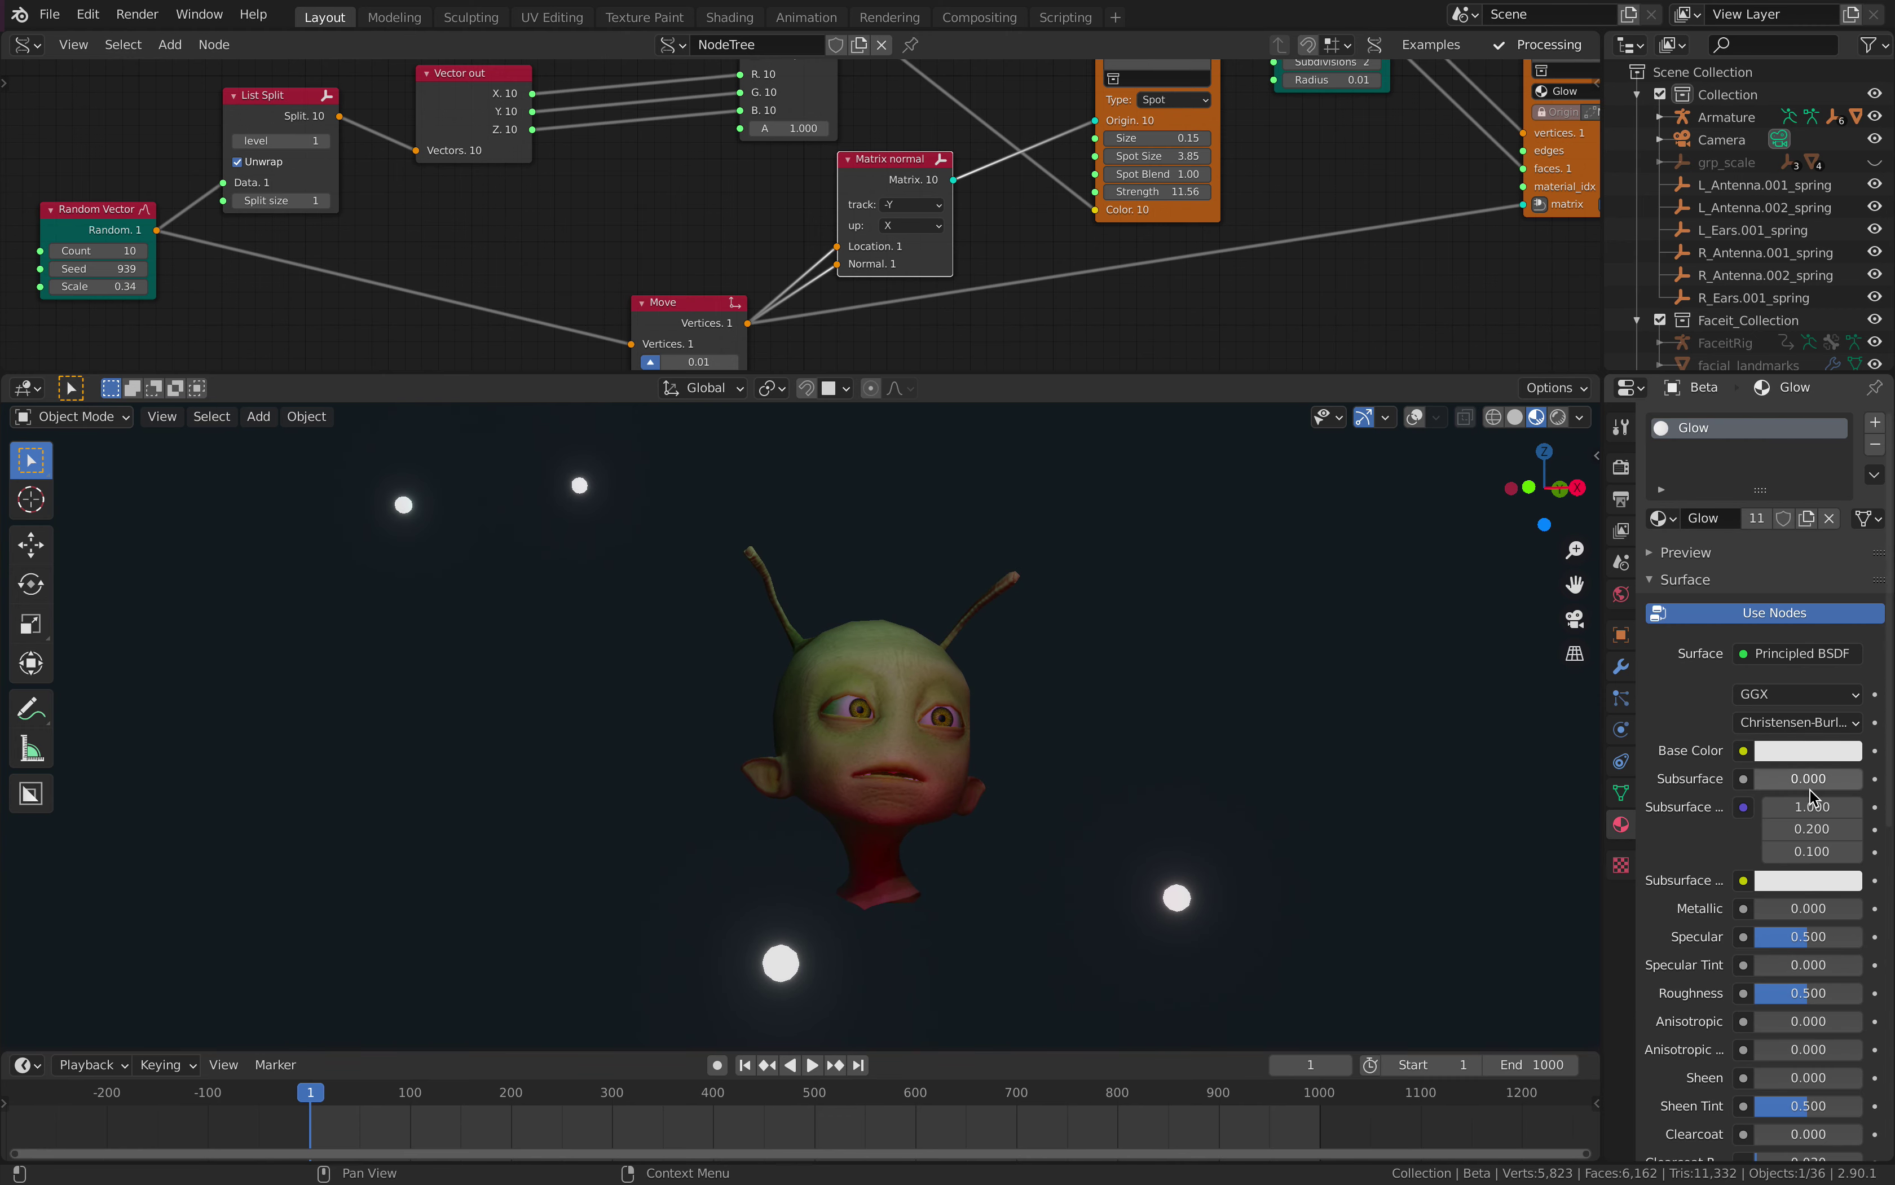
left_click(1802, 754)
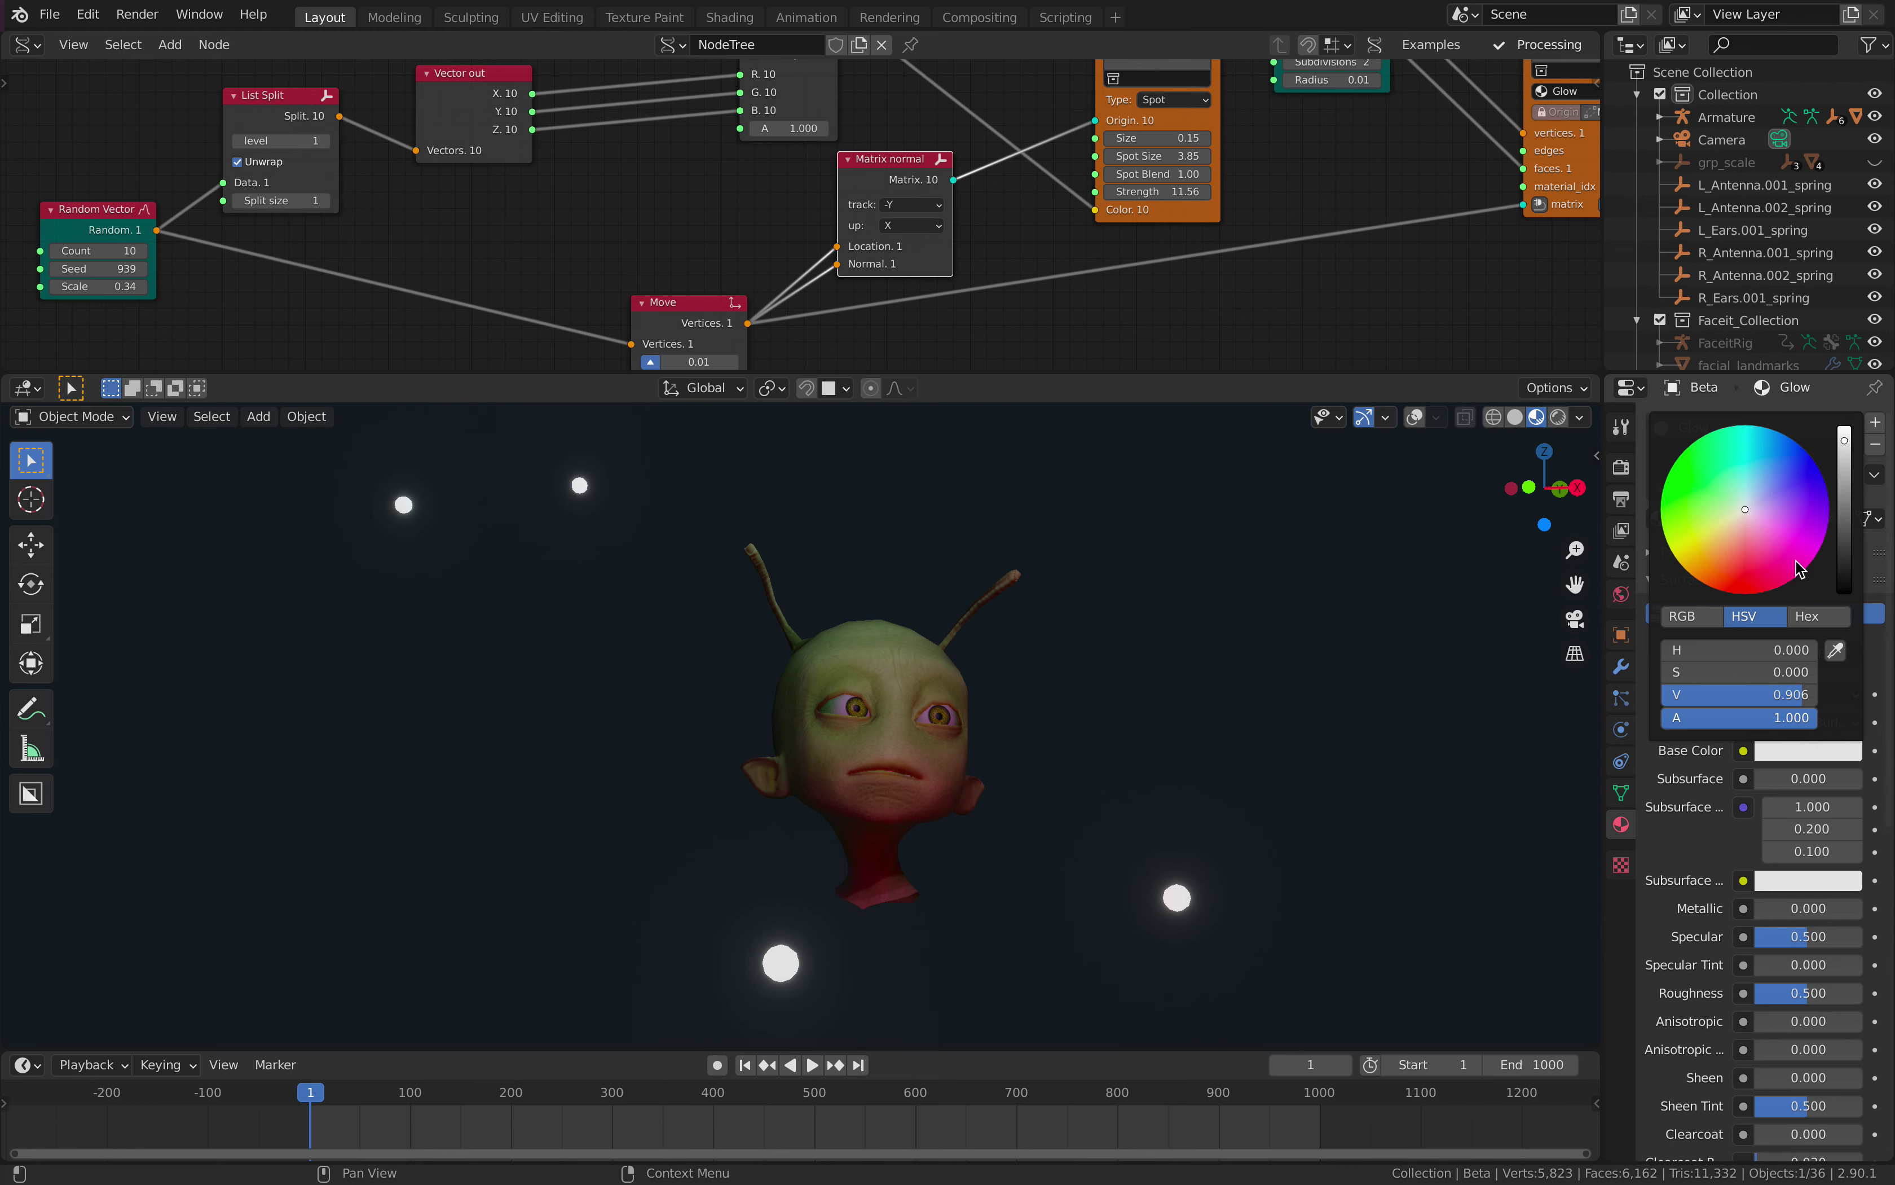
left_click_drag(1787, 566, 1739, 530)
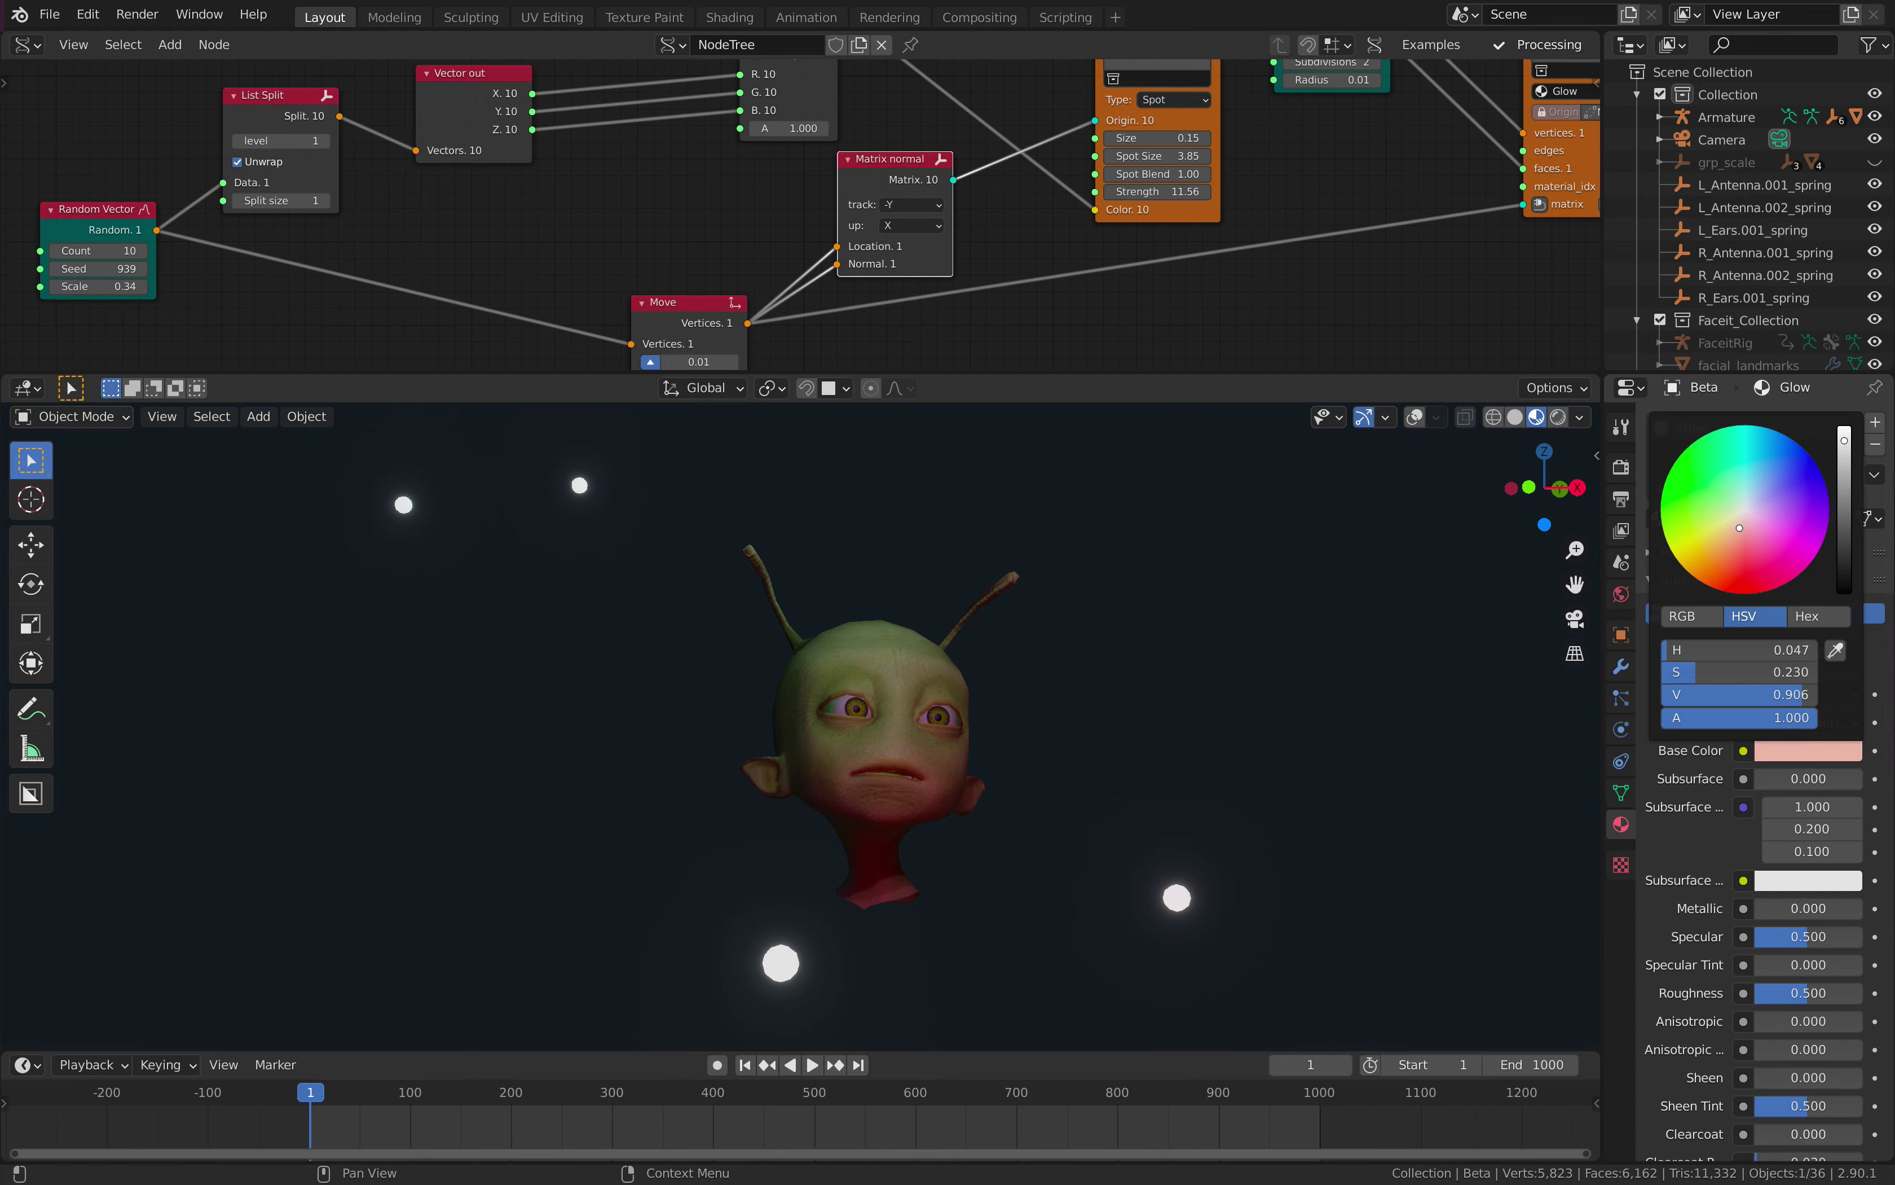
- Change the Glow material's emission color to pale yellow with hue 0.166 and saturation 0.478
left_click_drag(1889, 792, 1894, 1058)
scroll(1786, 783, "down", 5)
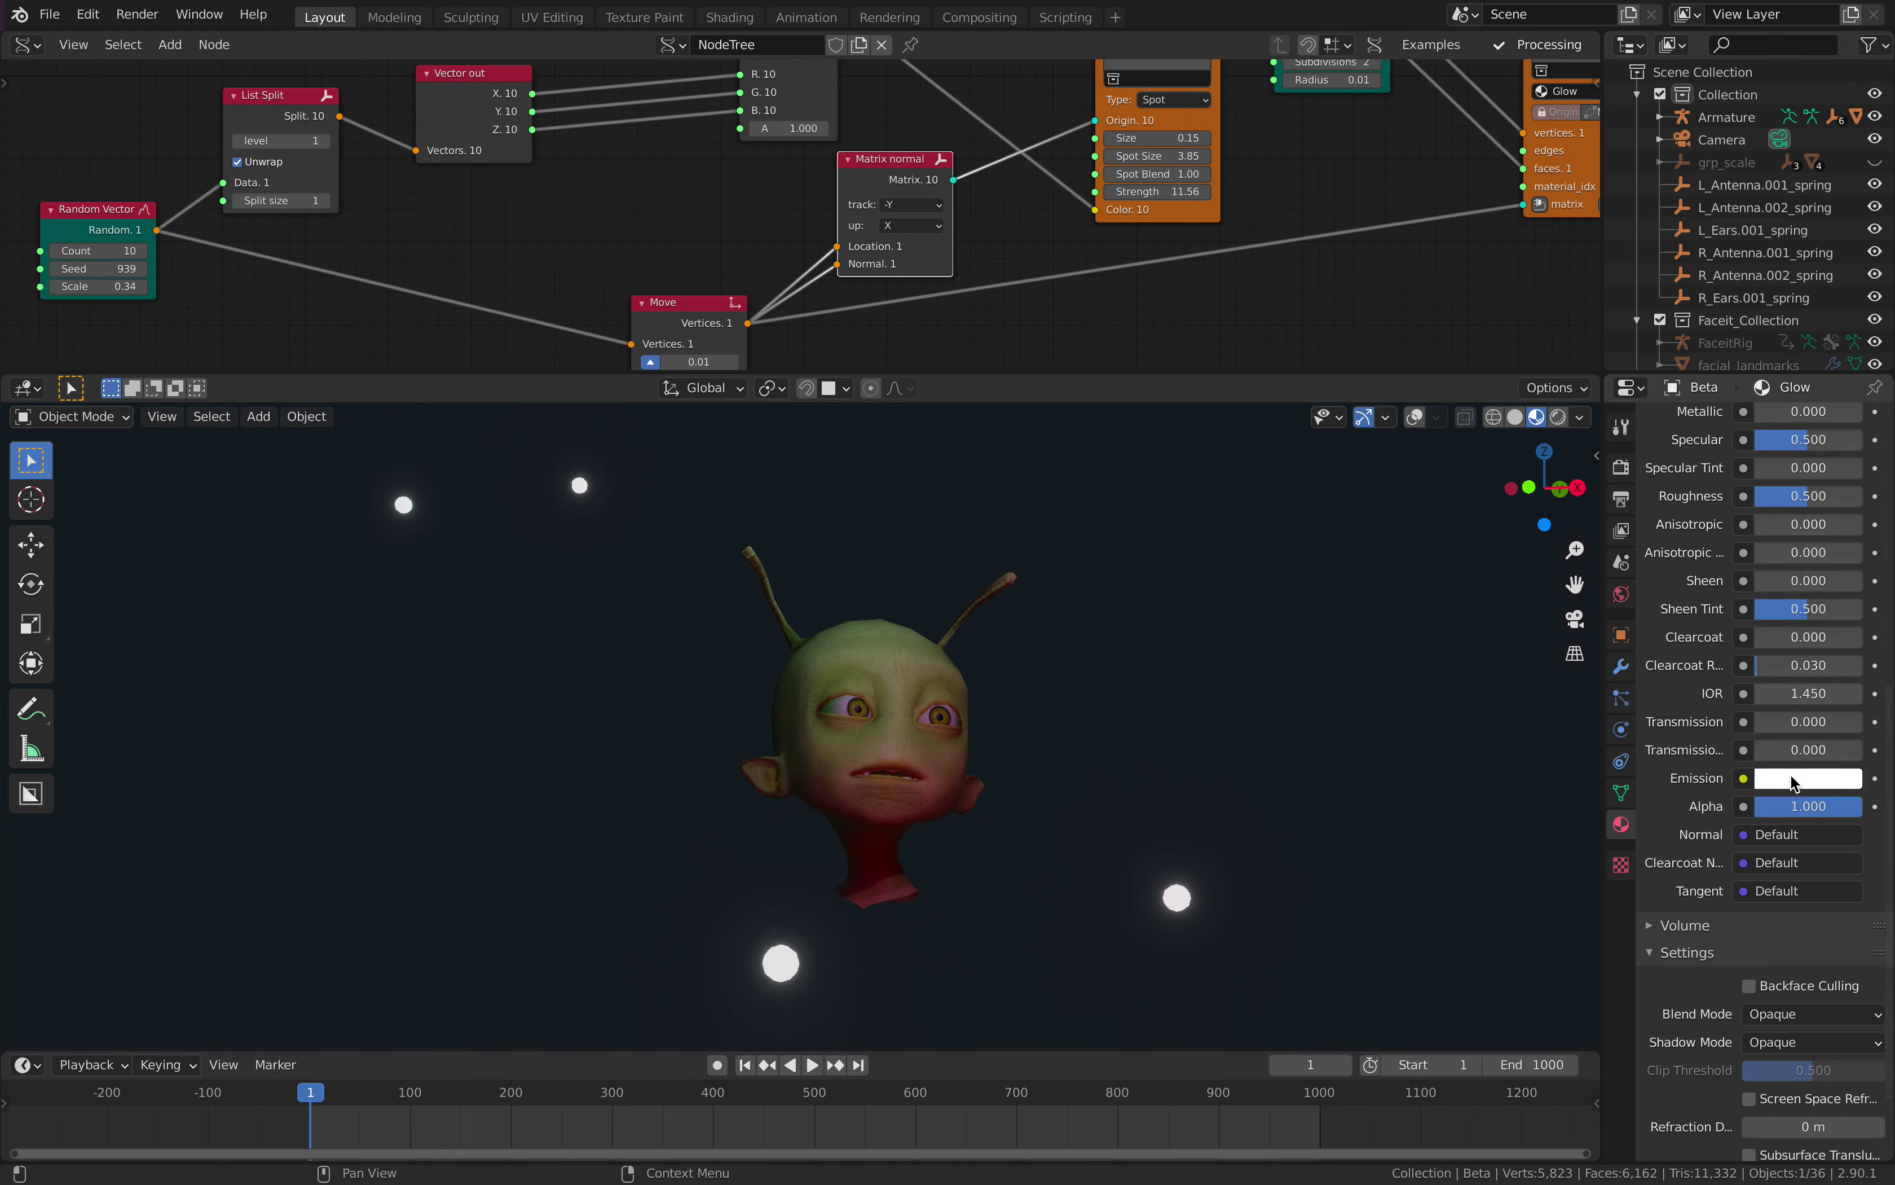
left_click(1801, 778)
left_click(1748, 580)
mouse_move(1748, 580)
left_mouse_down()
mouse_move(1709, 517)
mouse_move(1704, 532)
left_mouse_up()
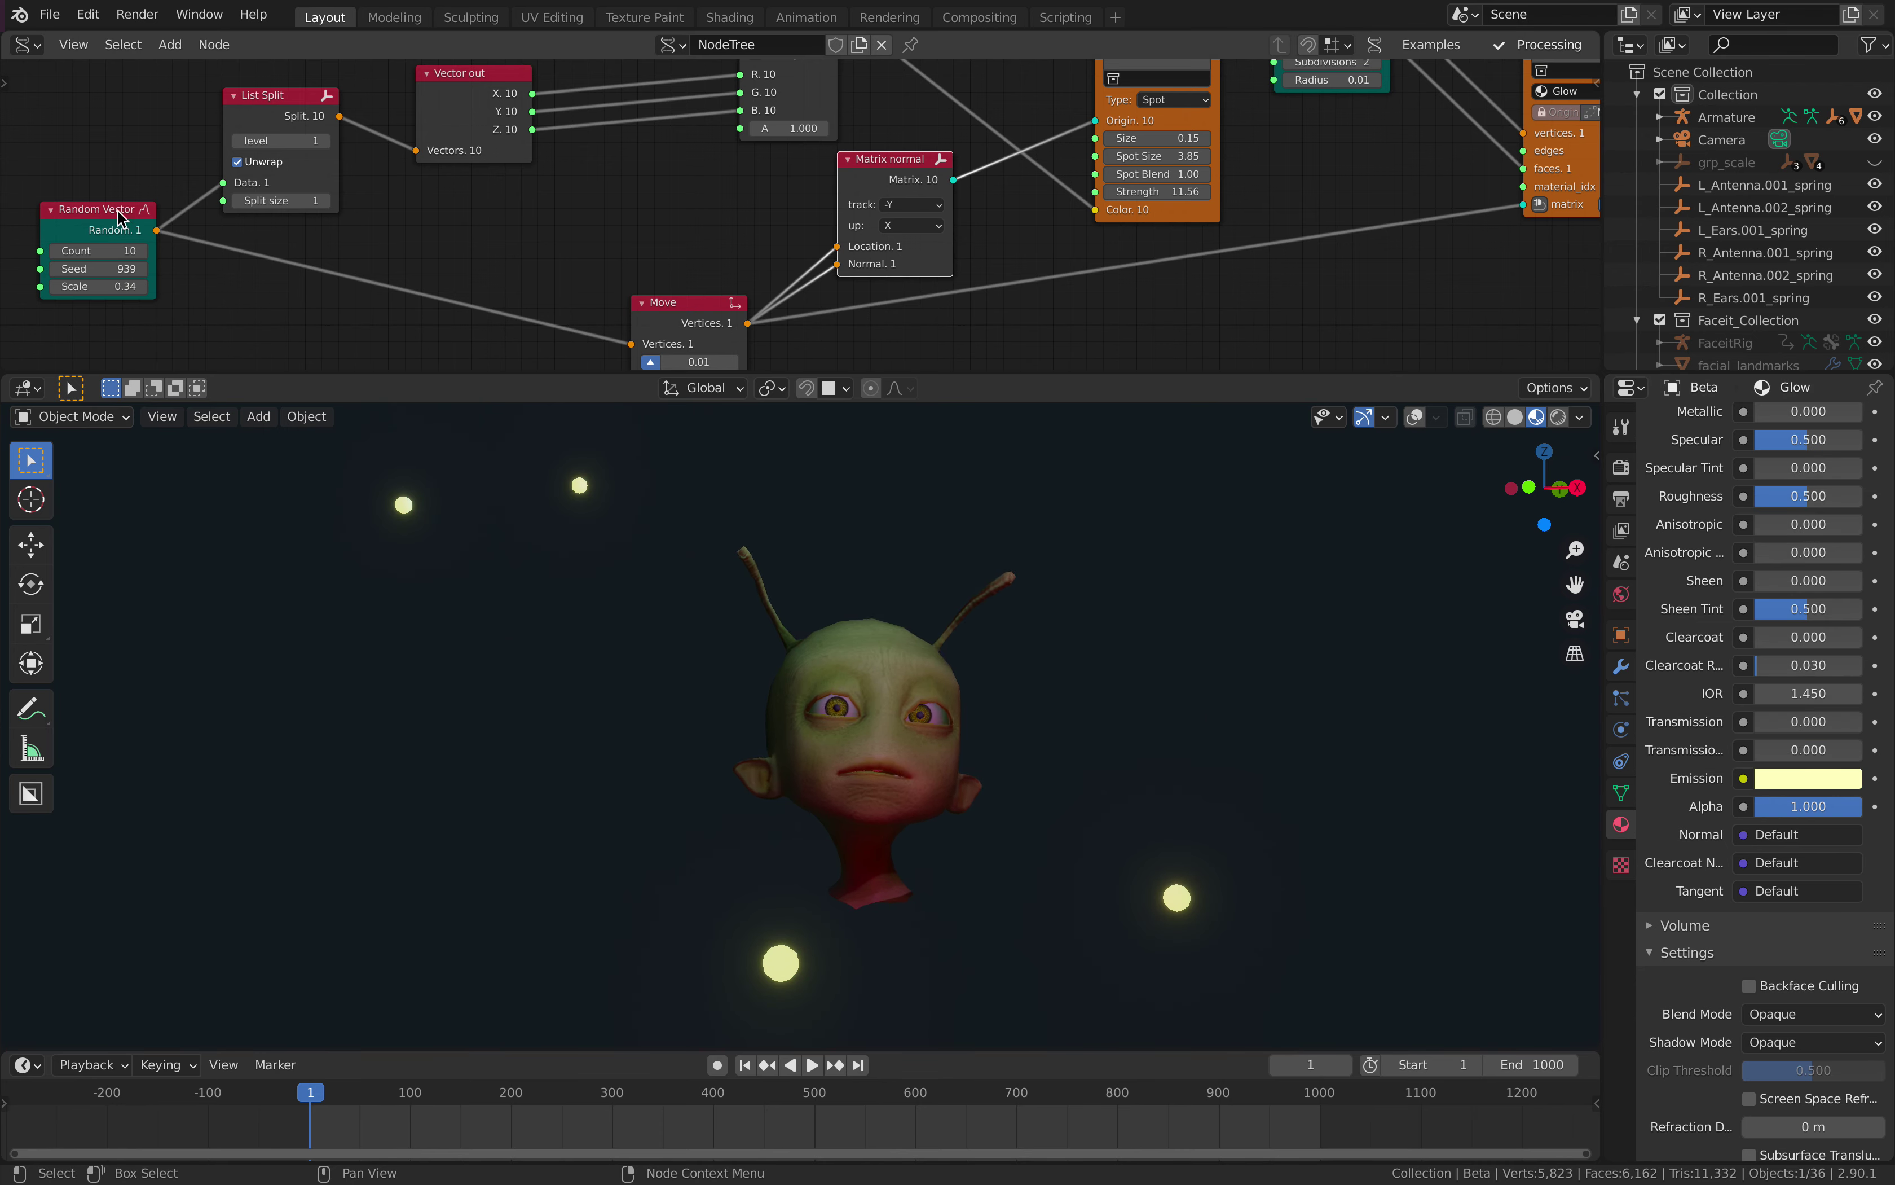
- Raise the brightness value of the Glow material's emission color to 2 and then to 3
left_click(1782, 784)
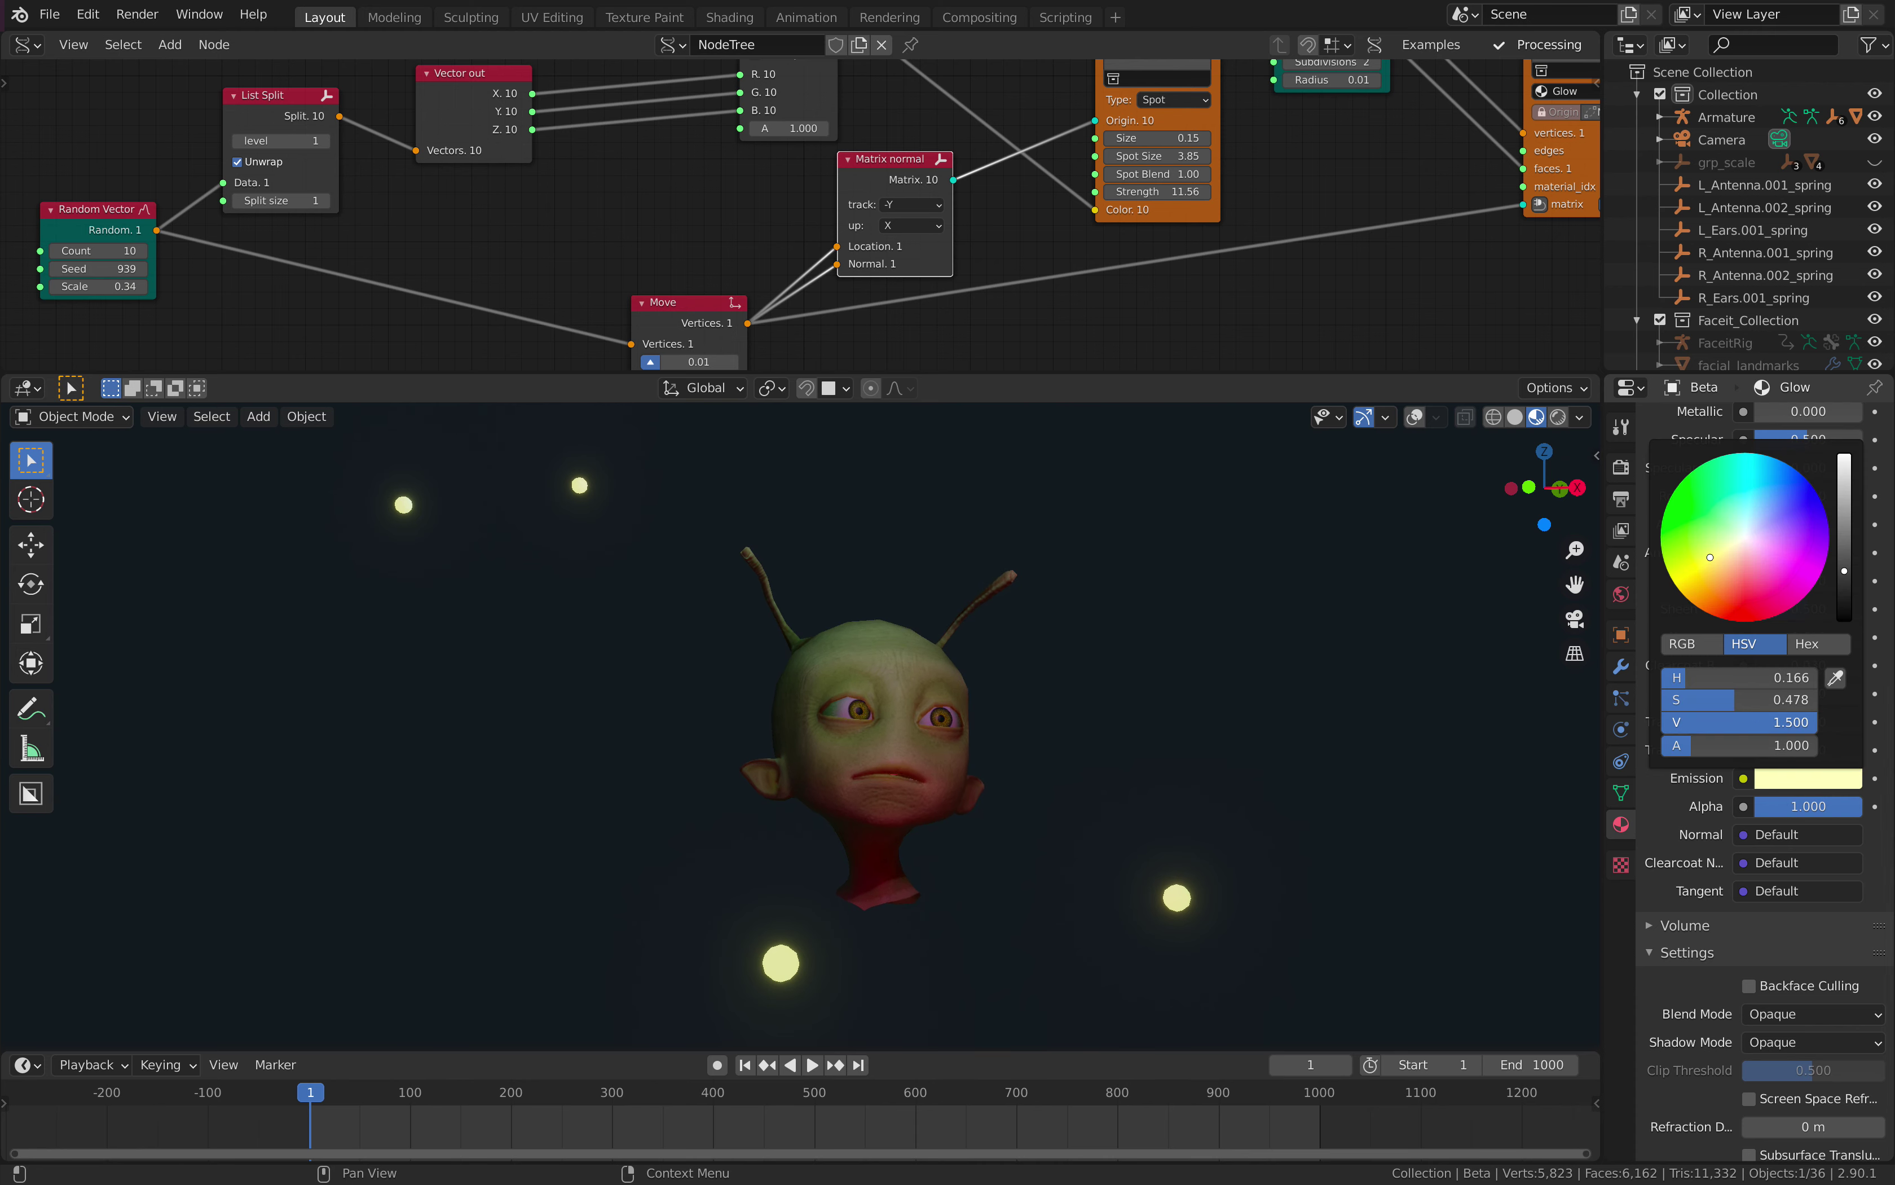
left_click(1752, 722)
type("2")
key("Return")
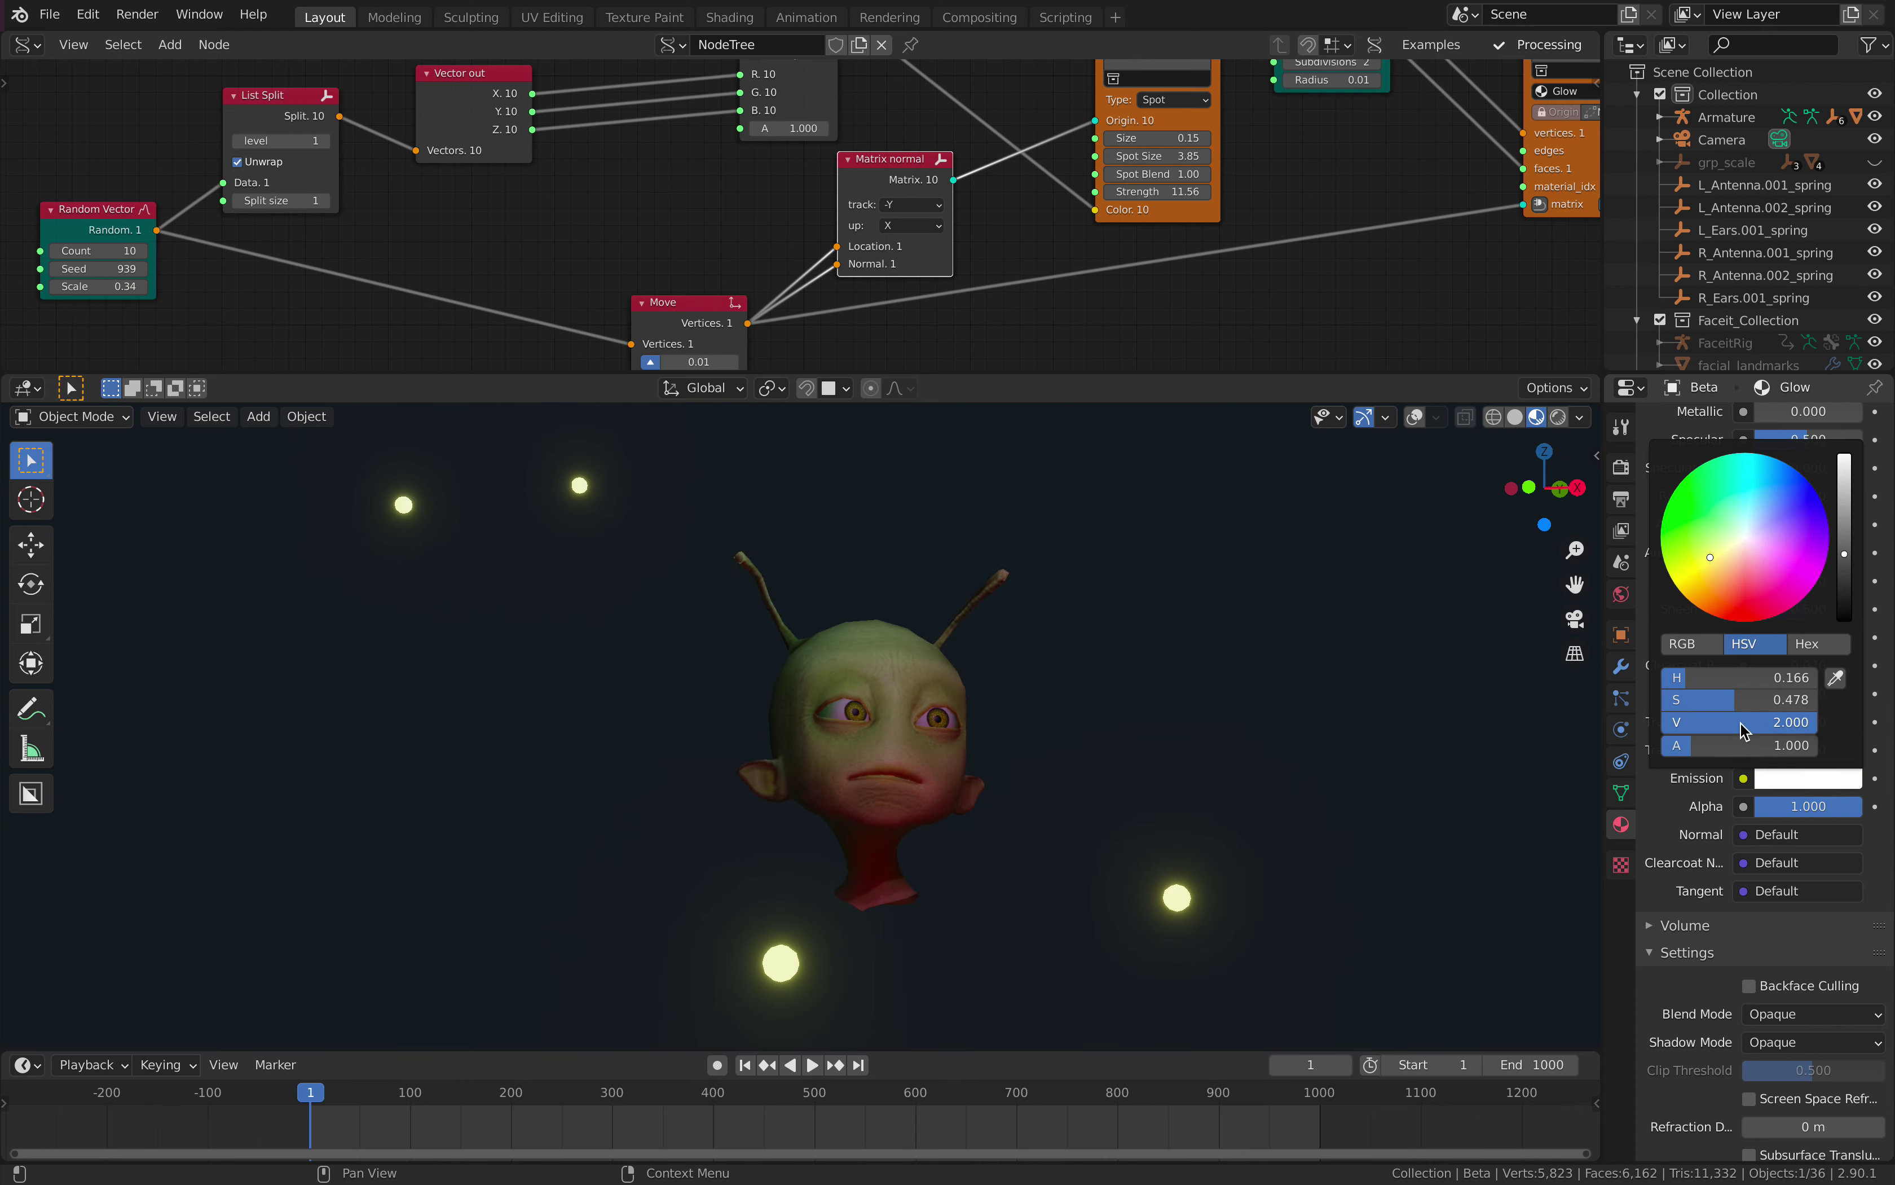
left_click(1745, 723)
type("3")
key("Return")
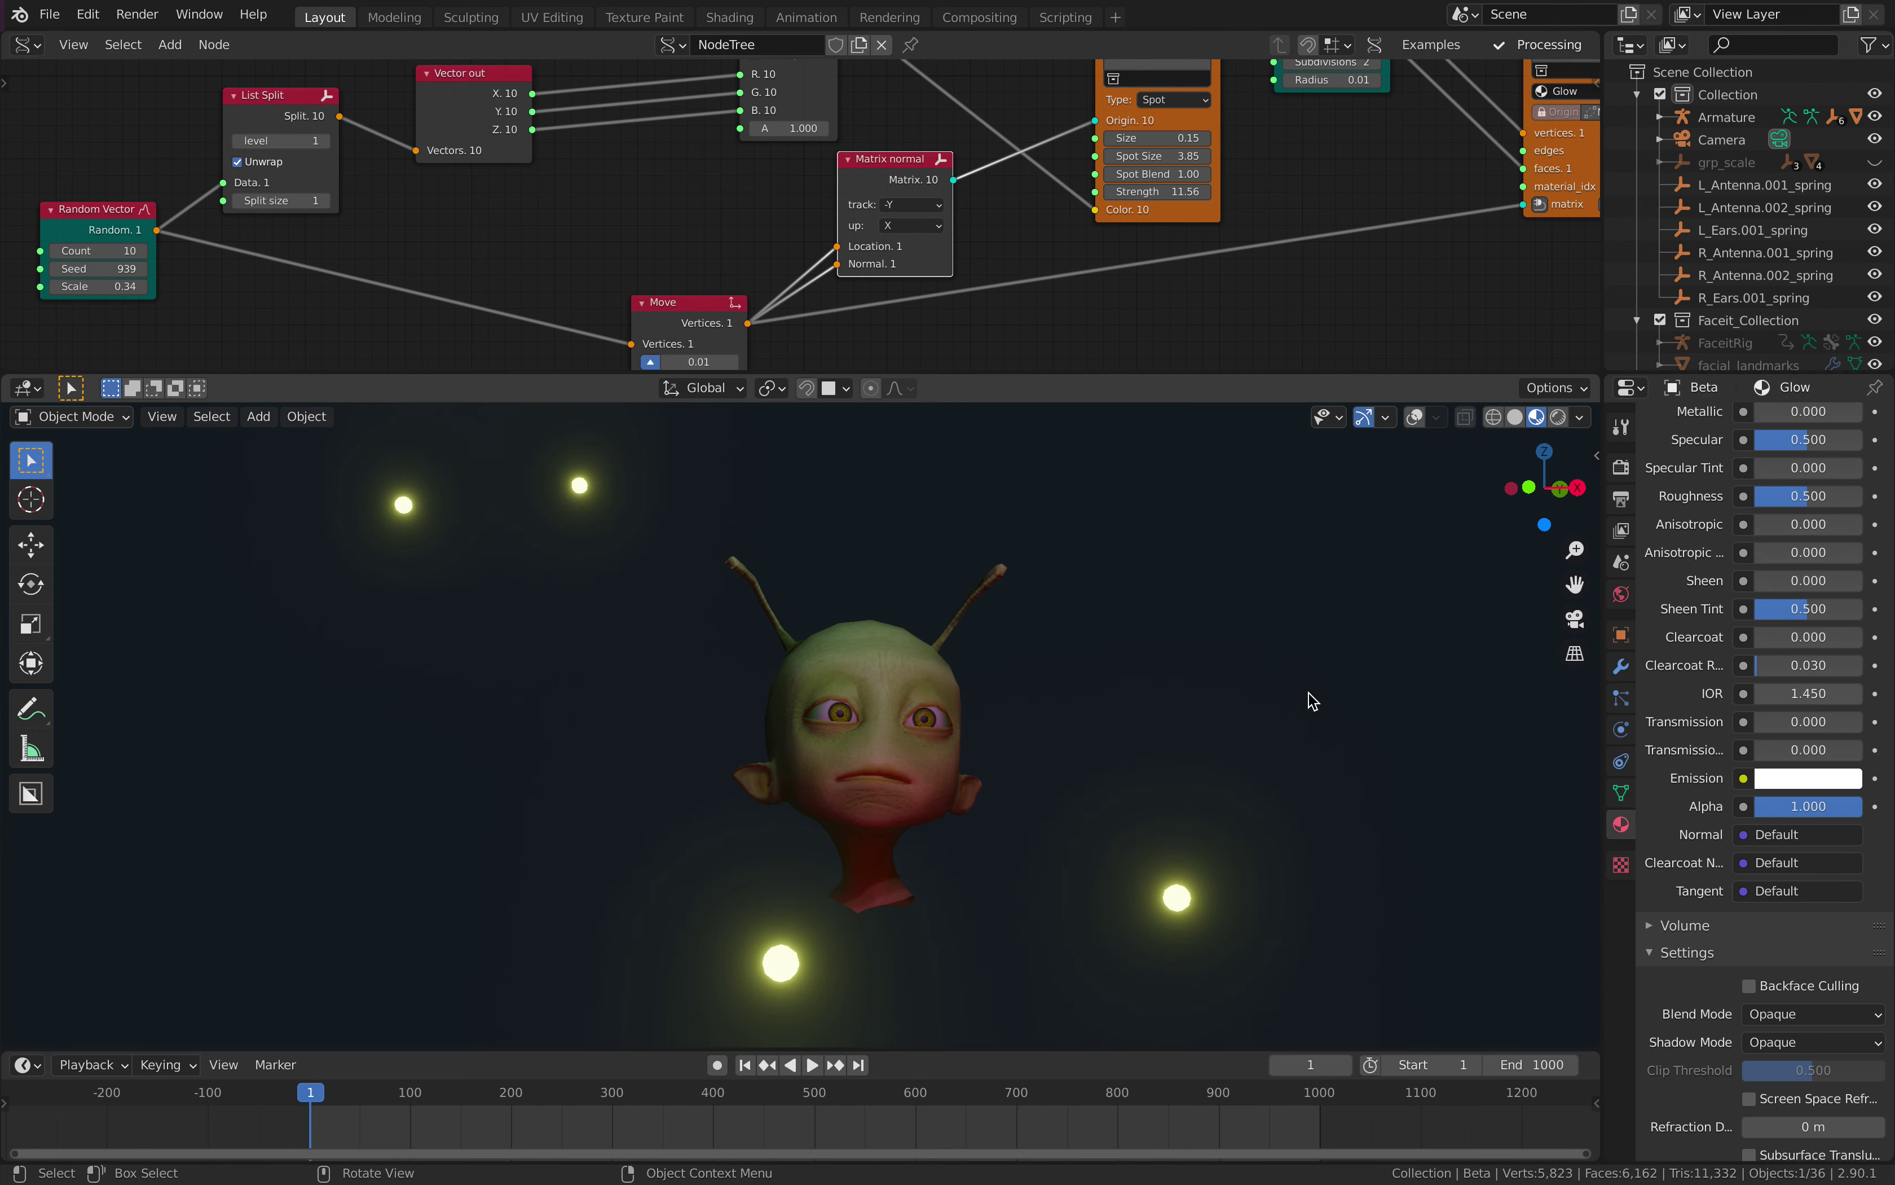
- Set the Random Vector's seed to 1061 and save the file
mouse_move(98, 268)
left_mouse_down()
mouse_move(167, 268)
mouse_move(98, 286)
left_mouse_up()
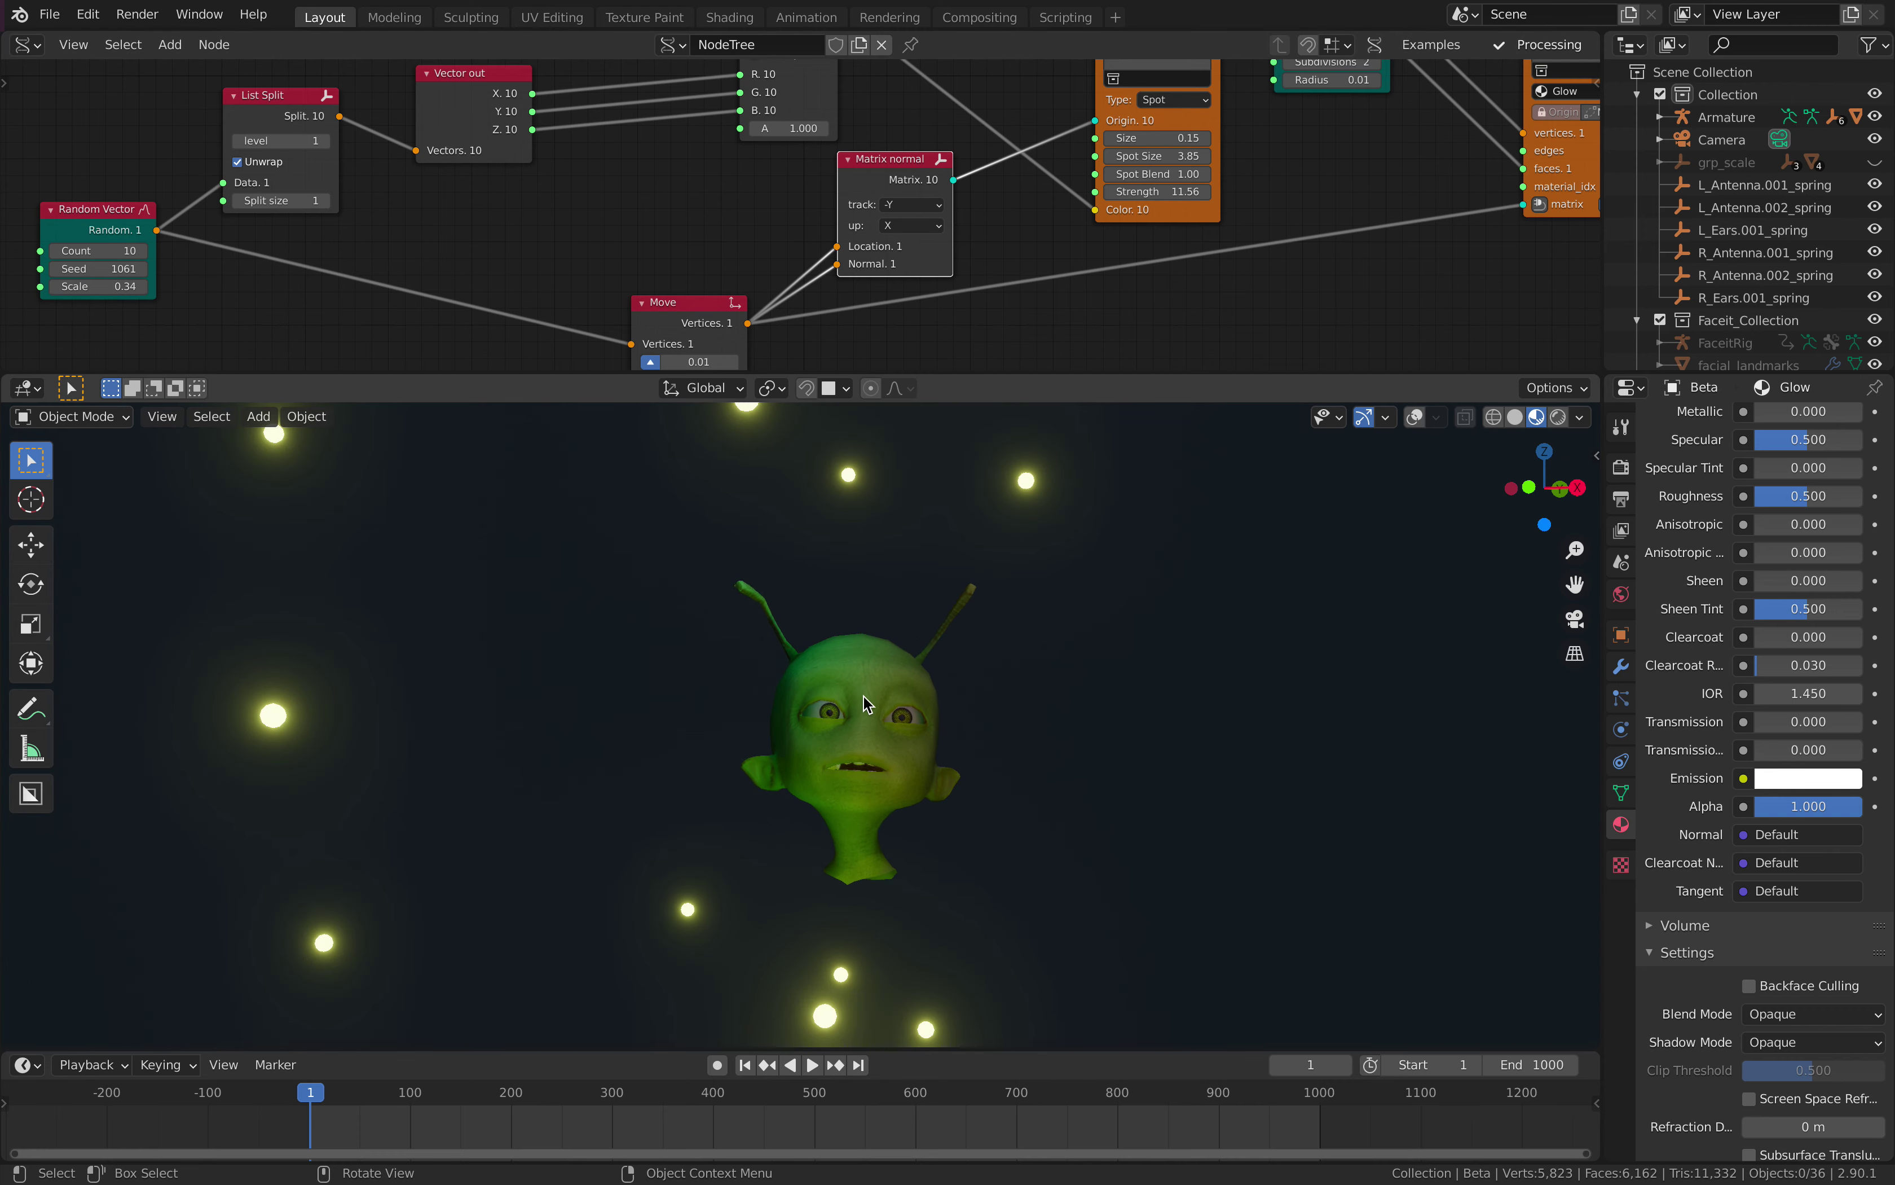
middle_click_drag(440, 220, 493, 267)
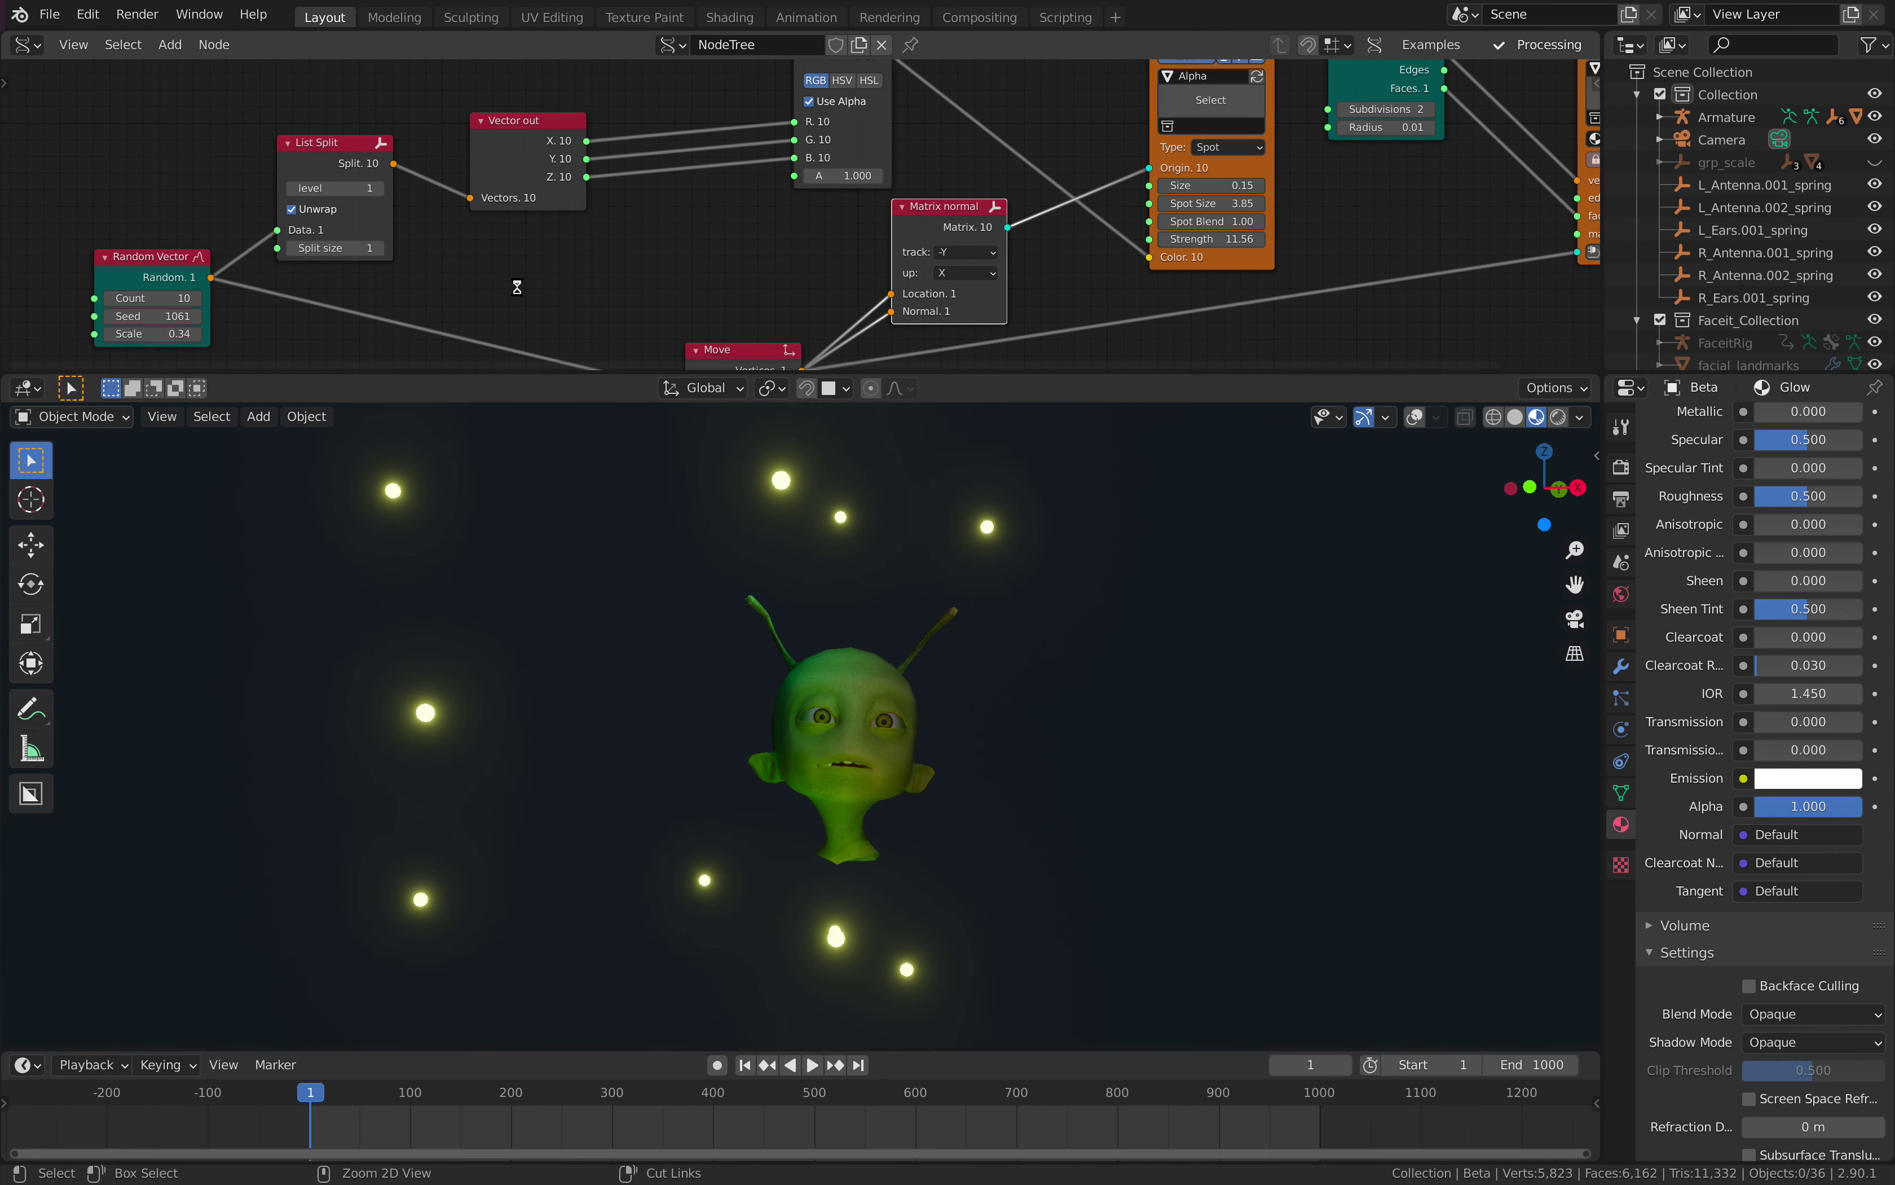
scroll(837, 612, "up", 1)
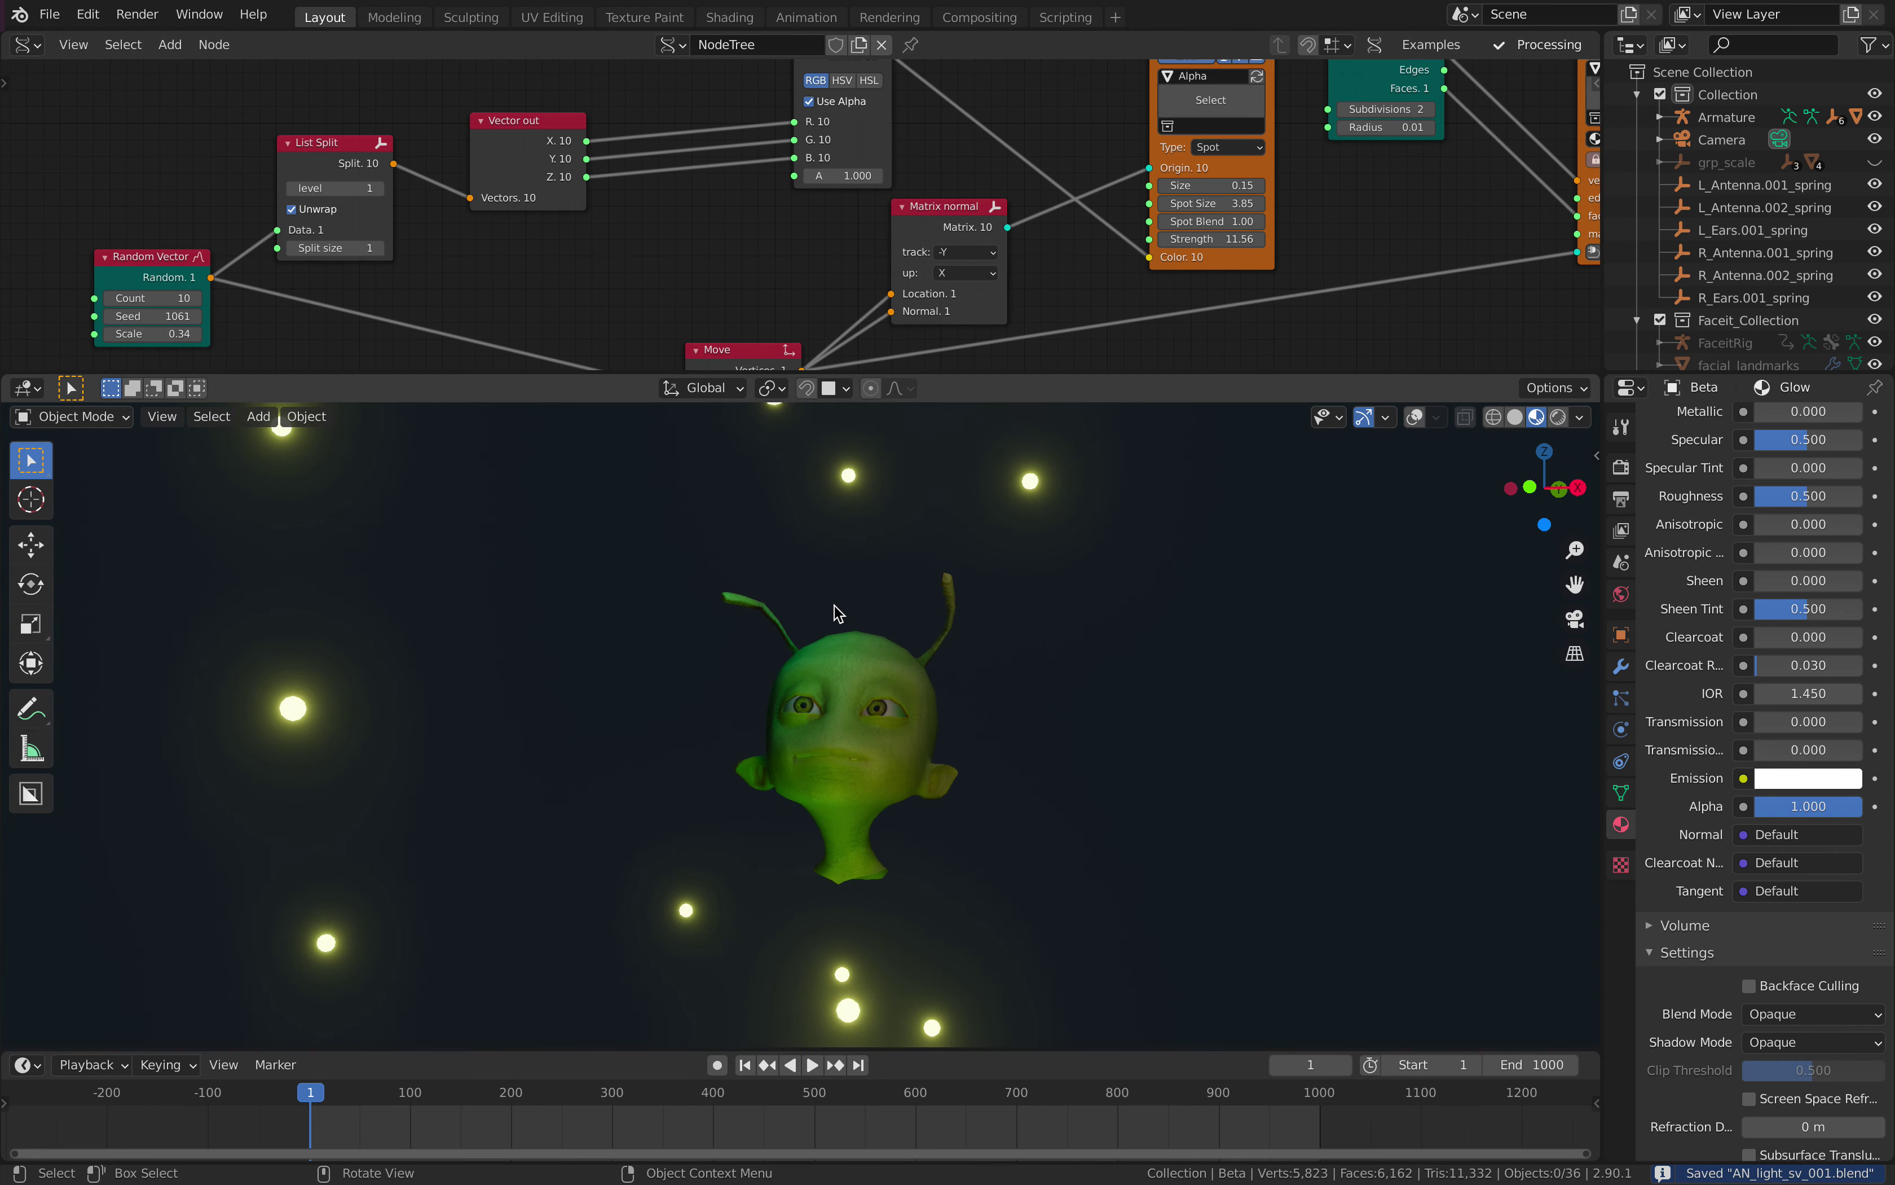
- Move the Random Vector node away from List Split to free space for another node
middle_click_drag(243, 278, 384, 254)
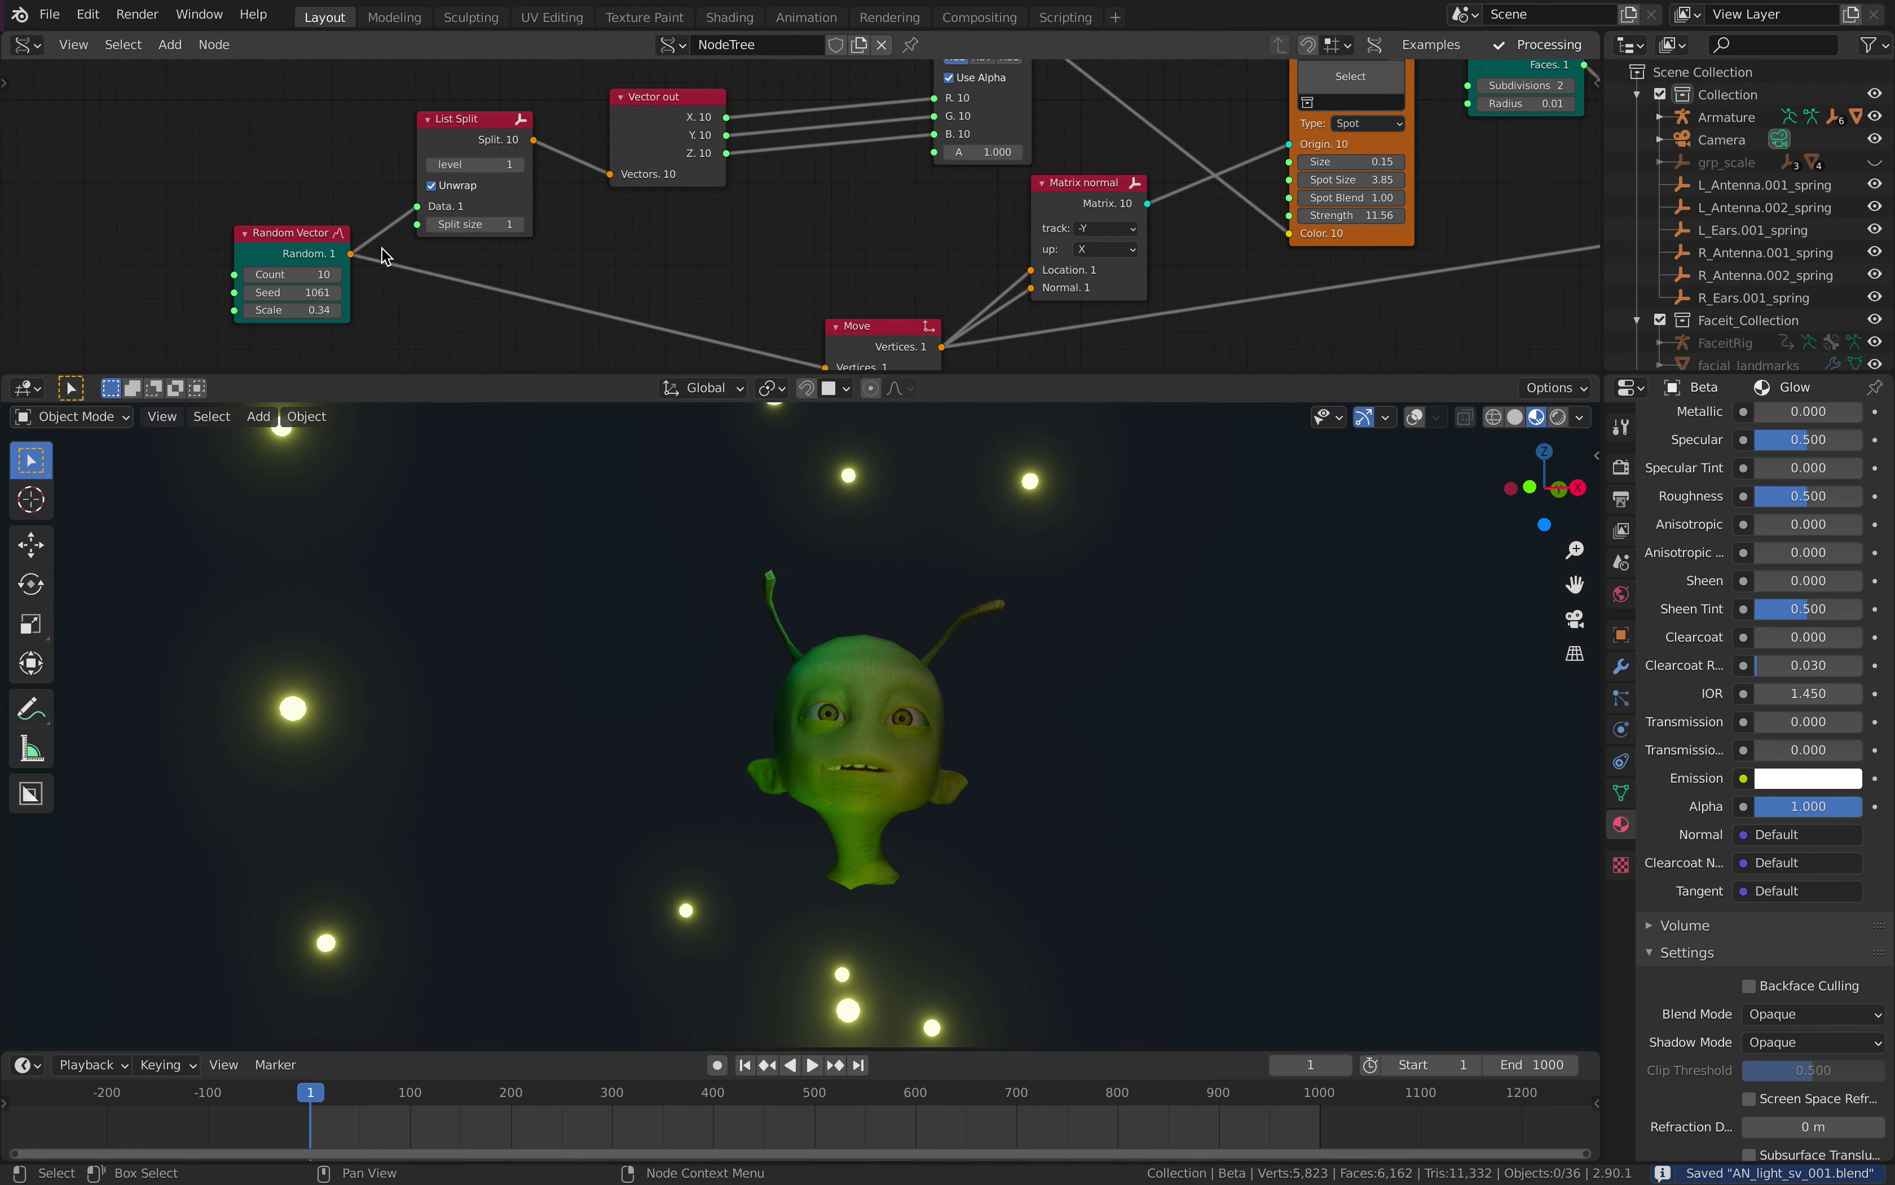
left_click_drag(245, 243, 95, 265)
scroll(369, 262, "down", 2)
middle_click_drag(368, 261, 449, 216)
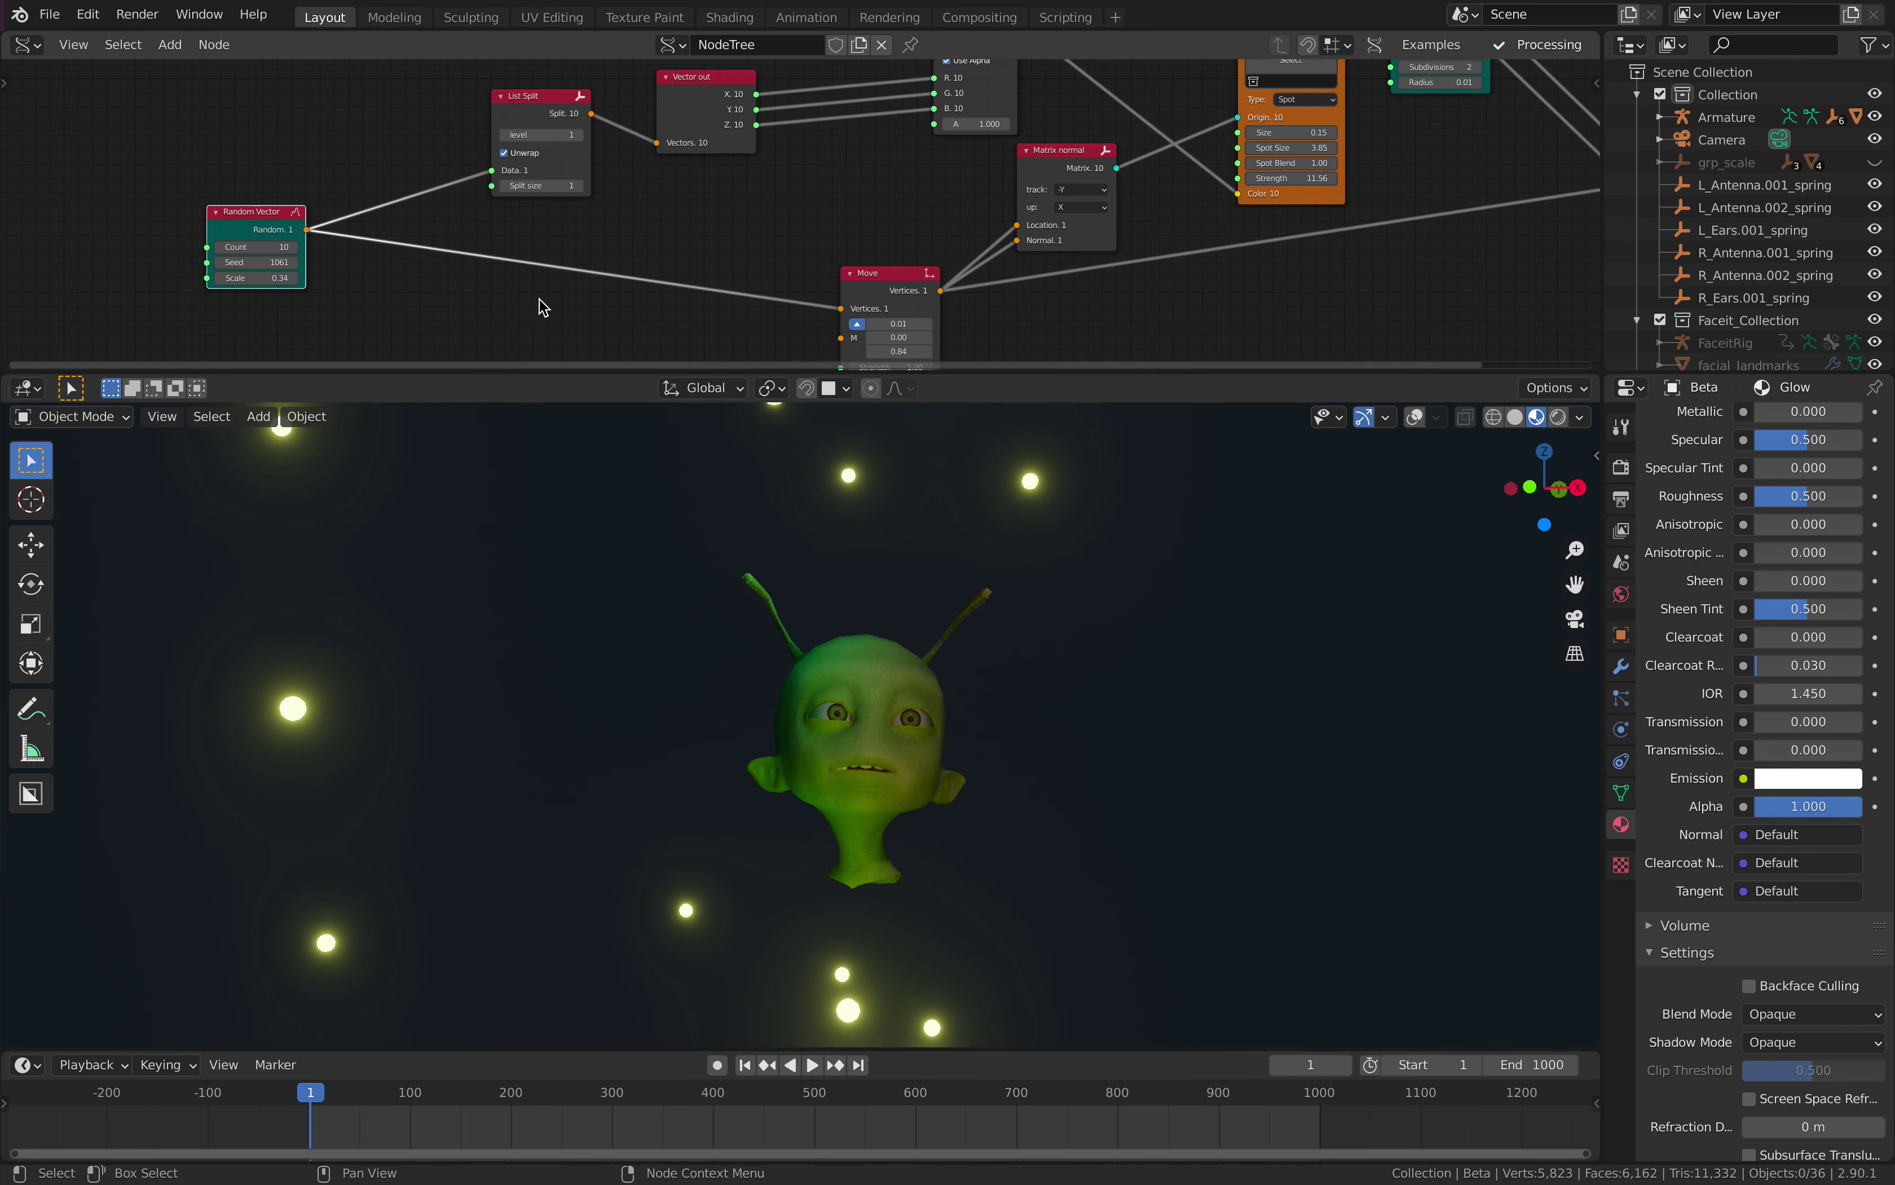
middle_click_drag(527, 333, 532, 299)
- Add a Vector Noise node and connect the Random Vector output to its Vertices input
key("alt+space")
type("nois")
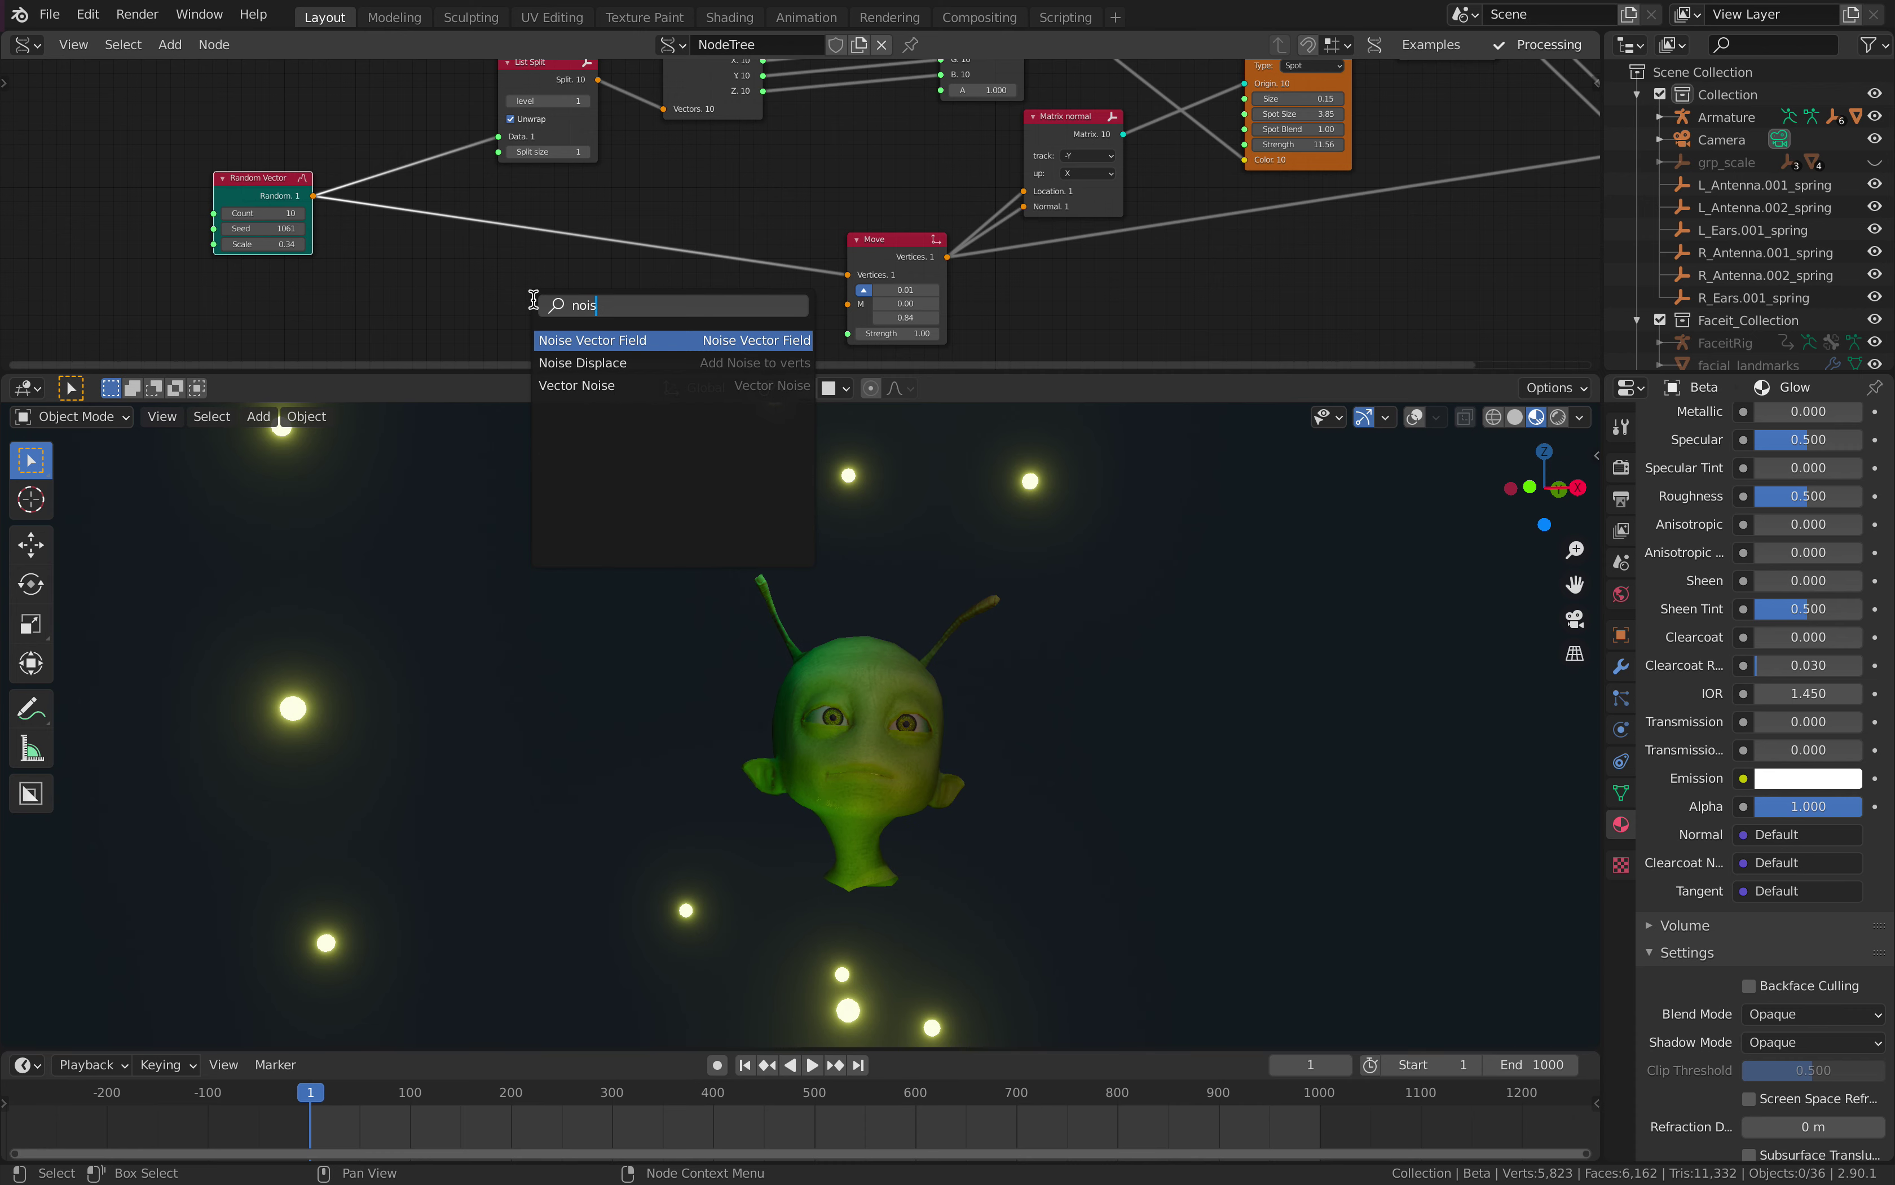
key("Down")
key("Down")
key("Return")
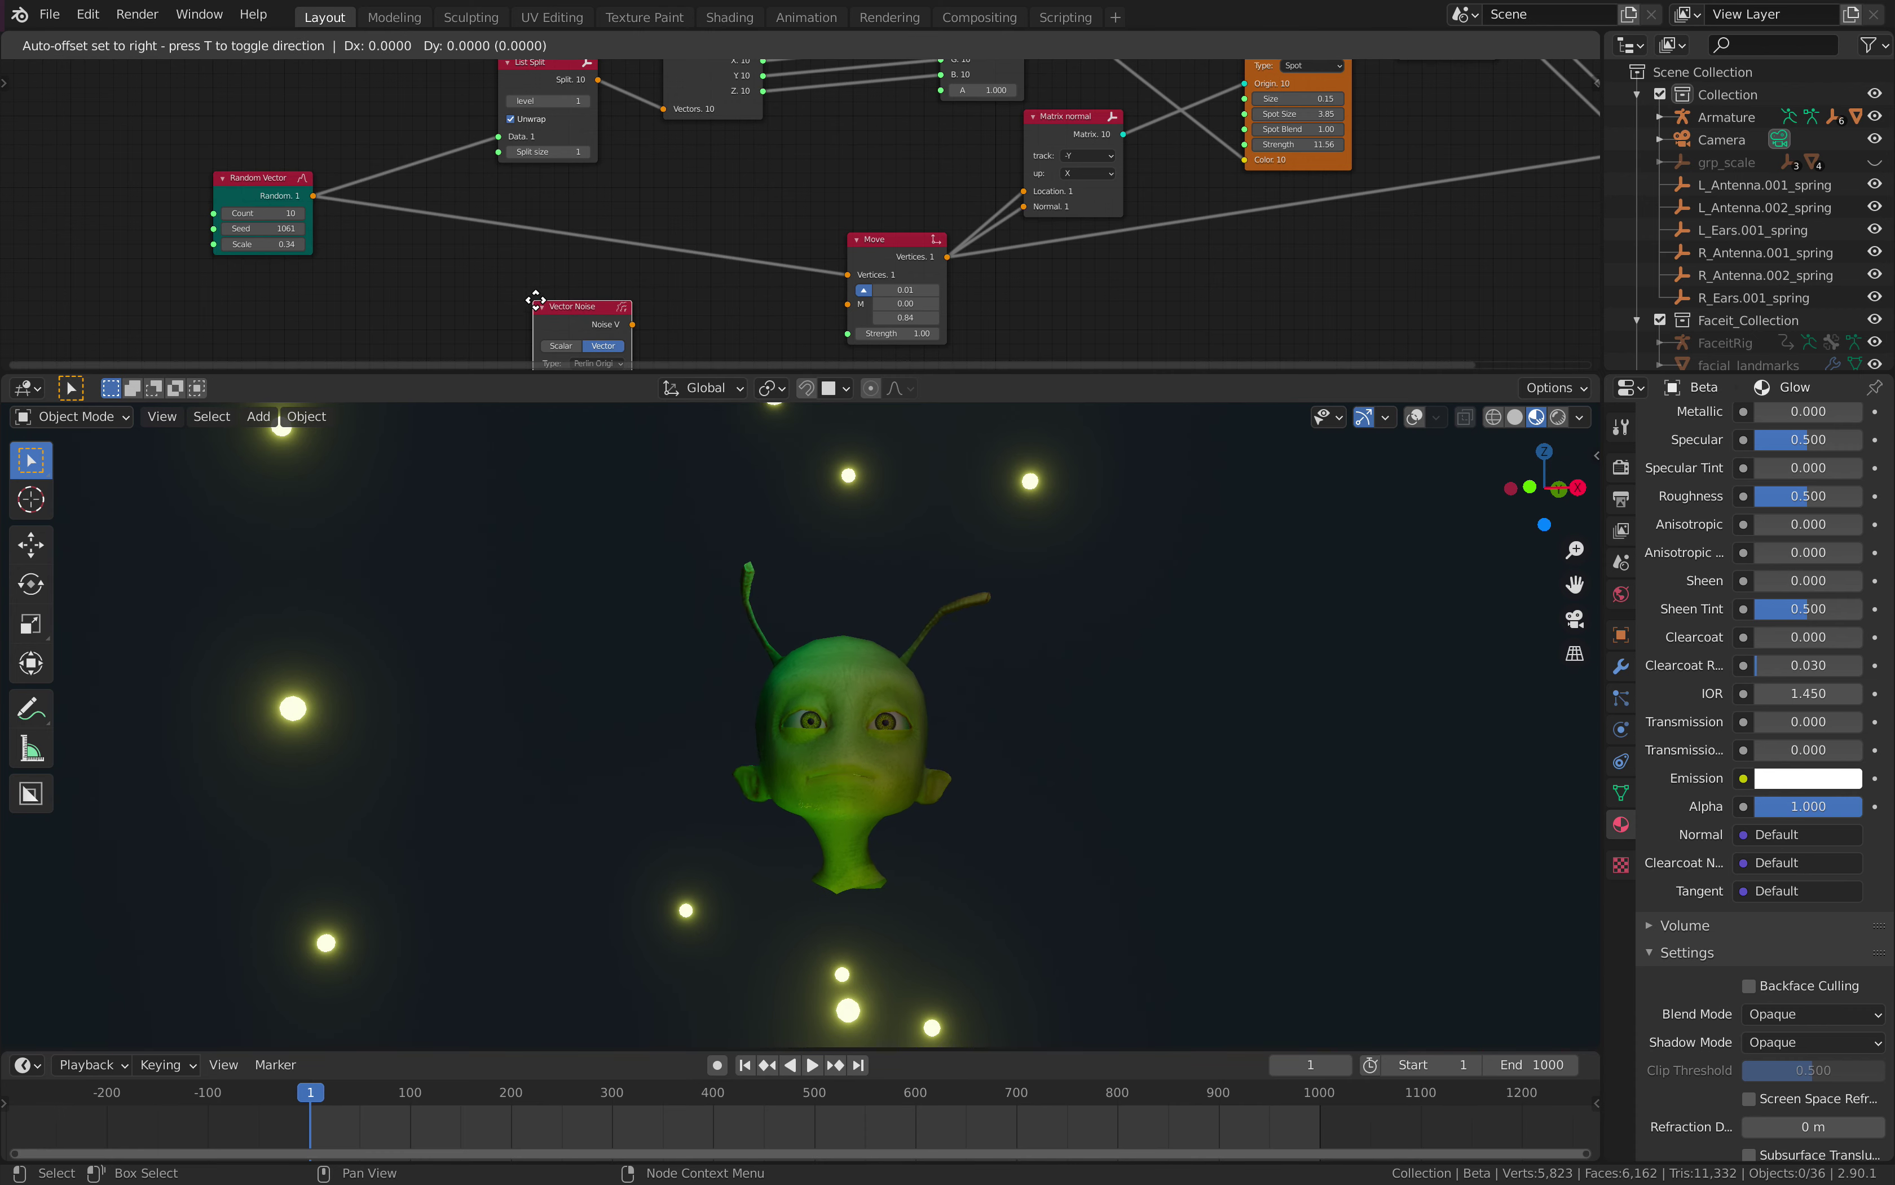
left_click(466, 288)
middle_click_drag(465, 288, 499, 234)
left_click_drag(346, 141, 474, 298)
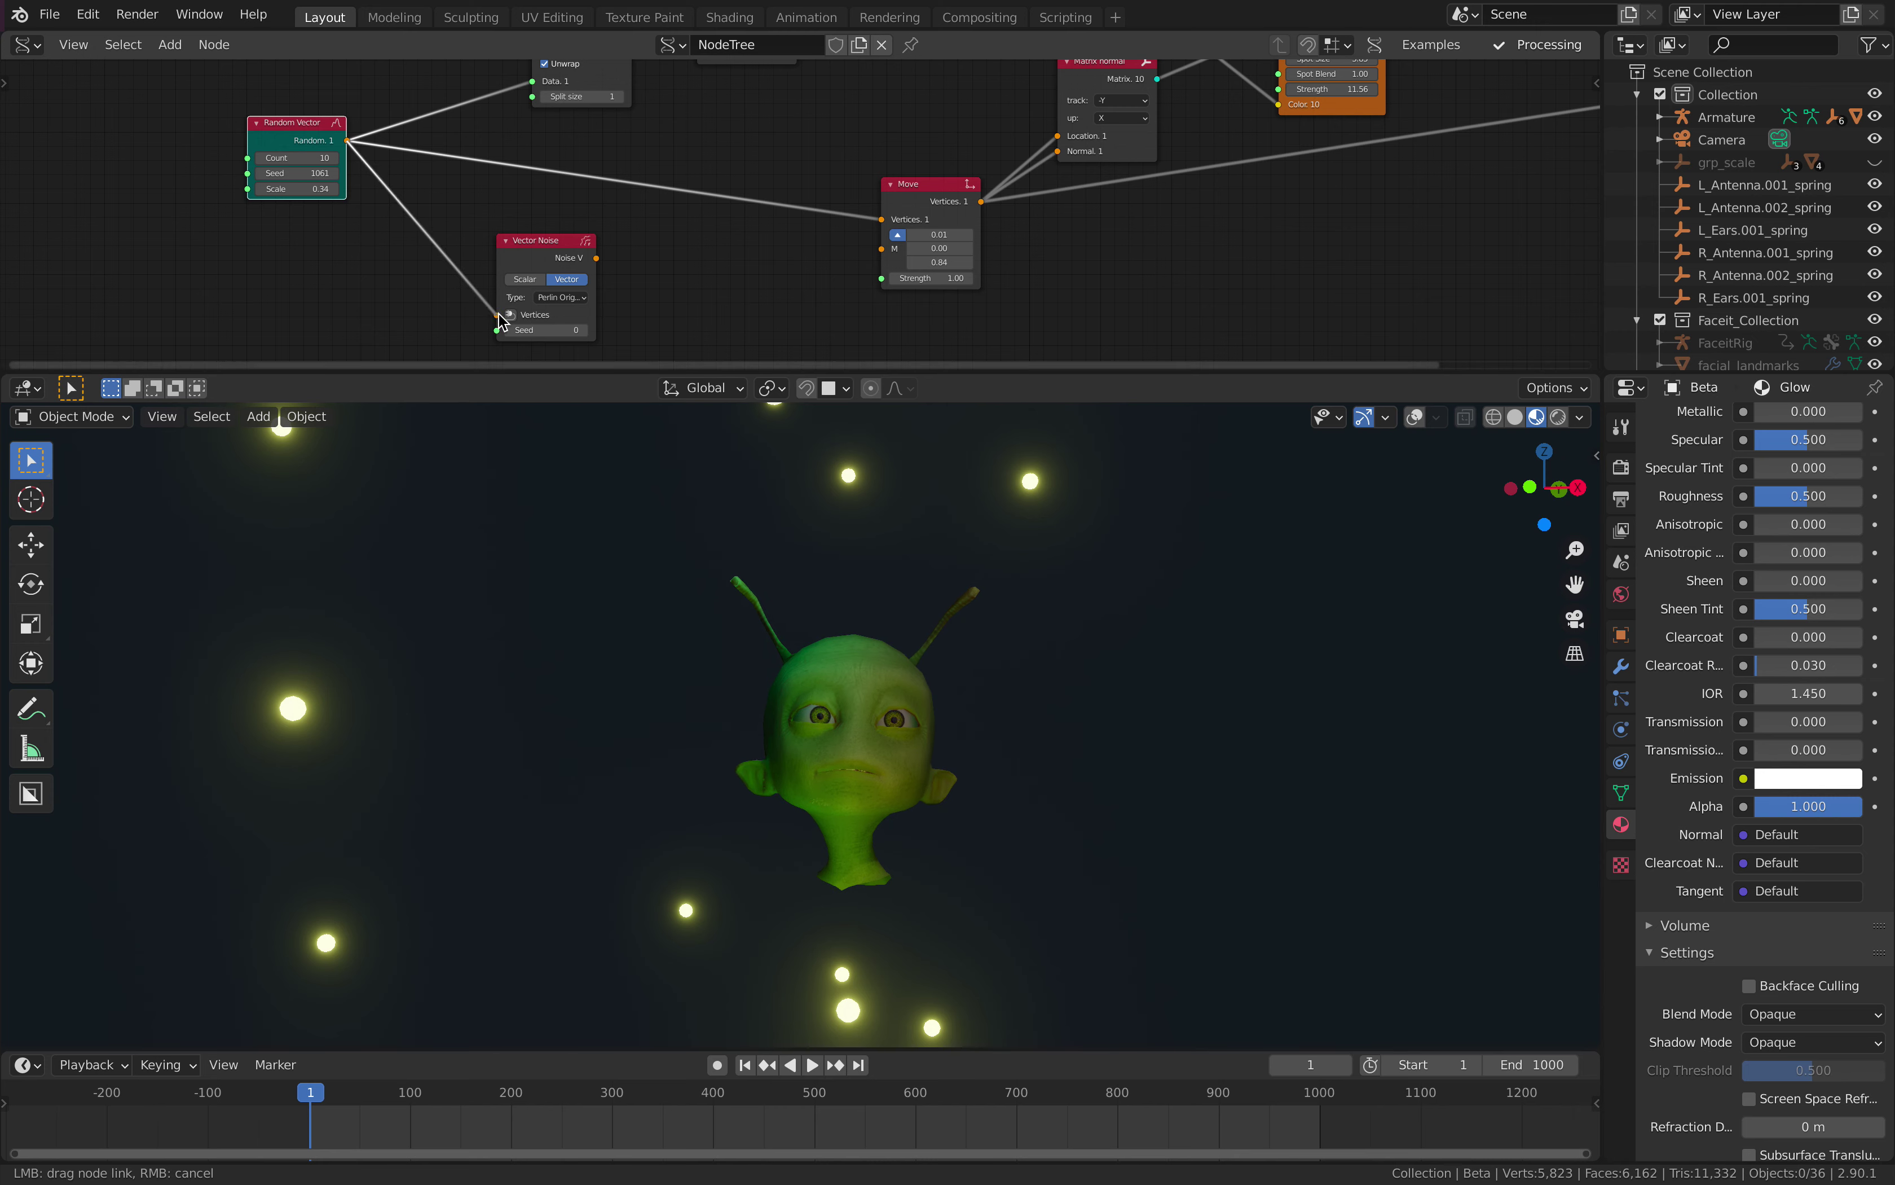
left_click_drag(499, 316, 499, 316)
left_click_drag(547, 242, 478, 226)
- Add a Noise Displace node between the Vector Noise and Move nodes
key("shift+a")
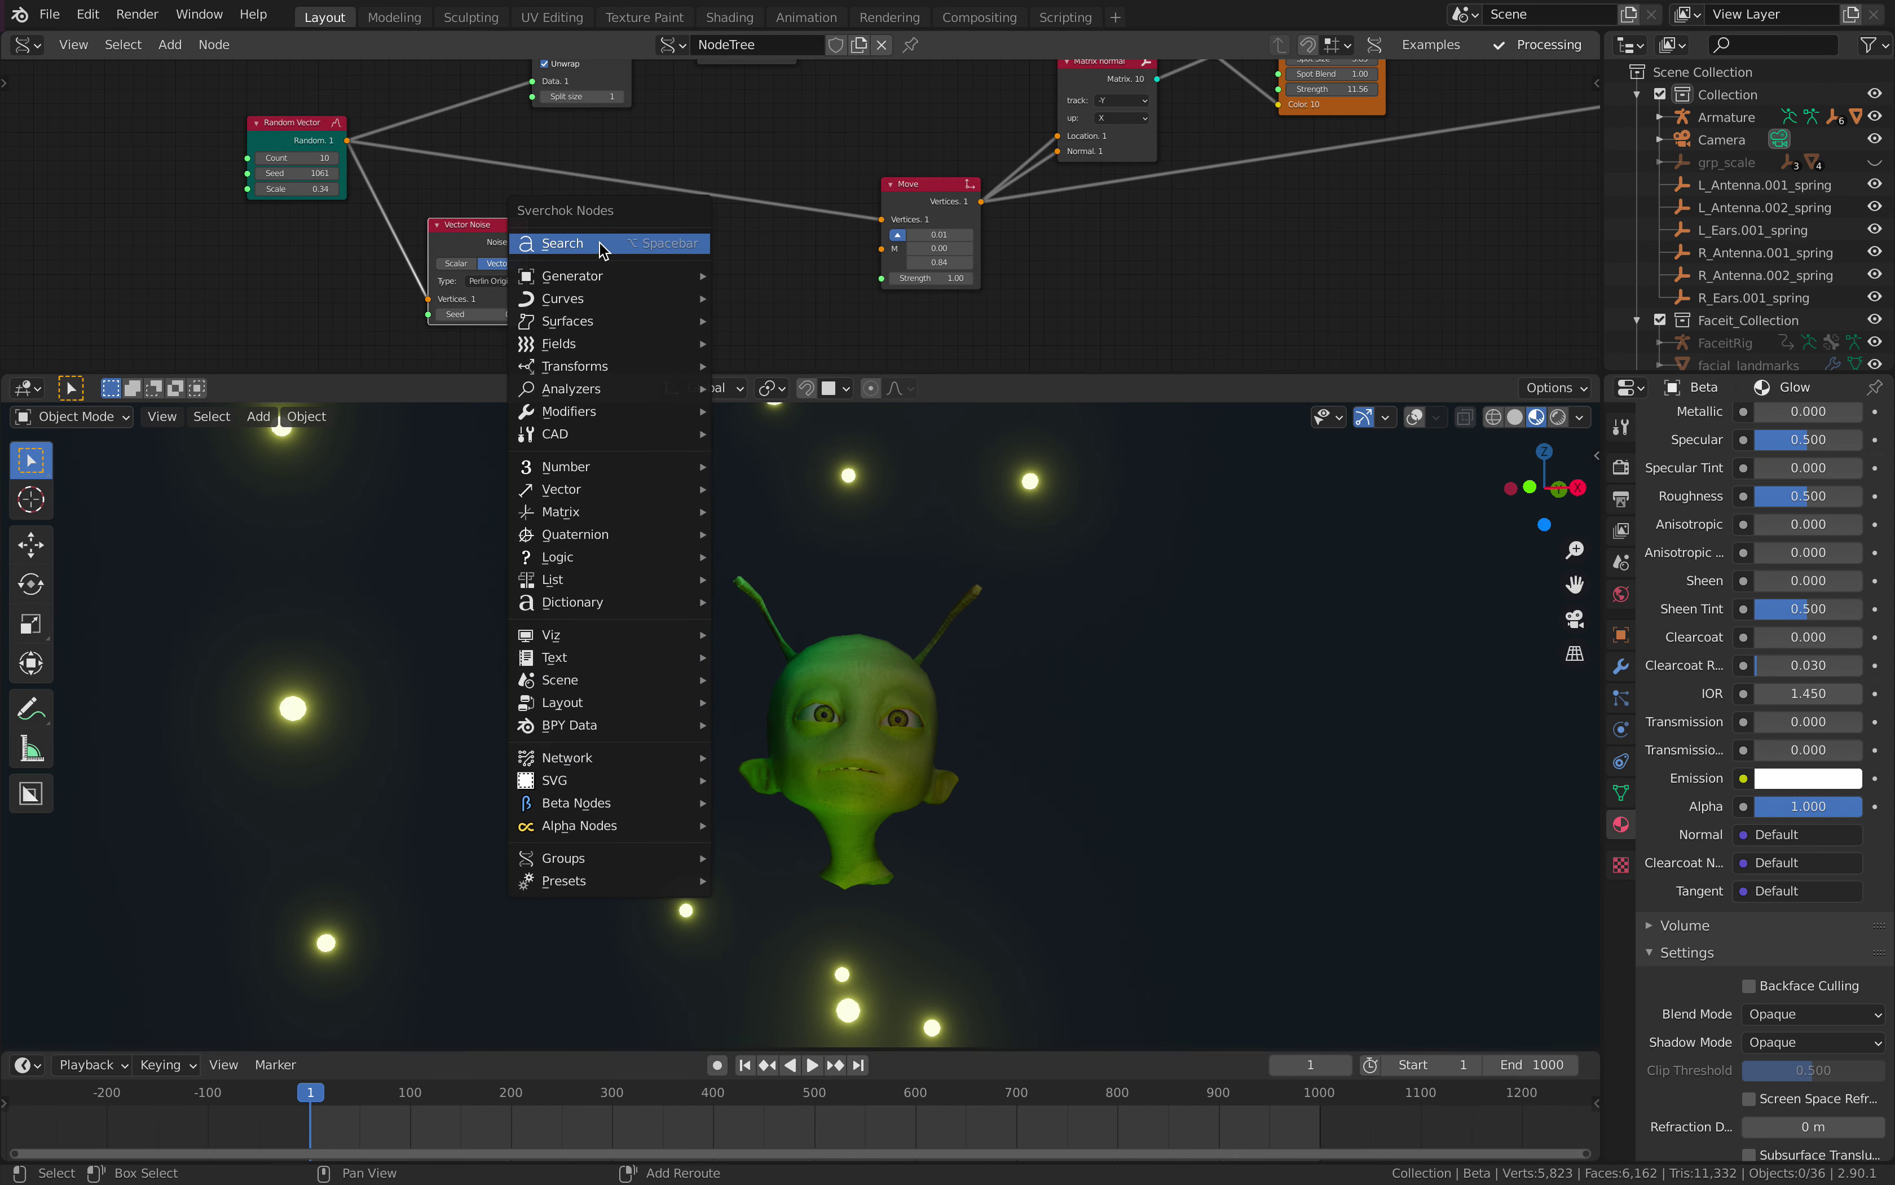
left_click(600, 244)
type("noise")
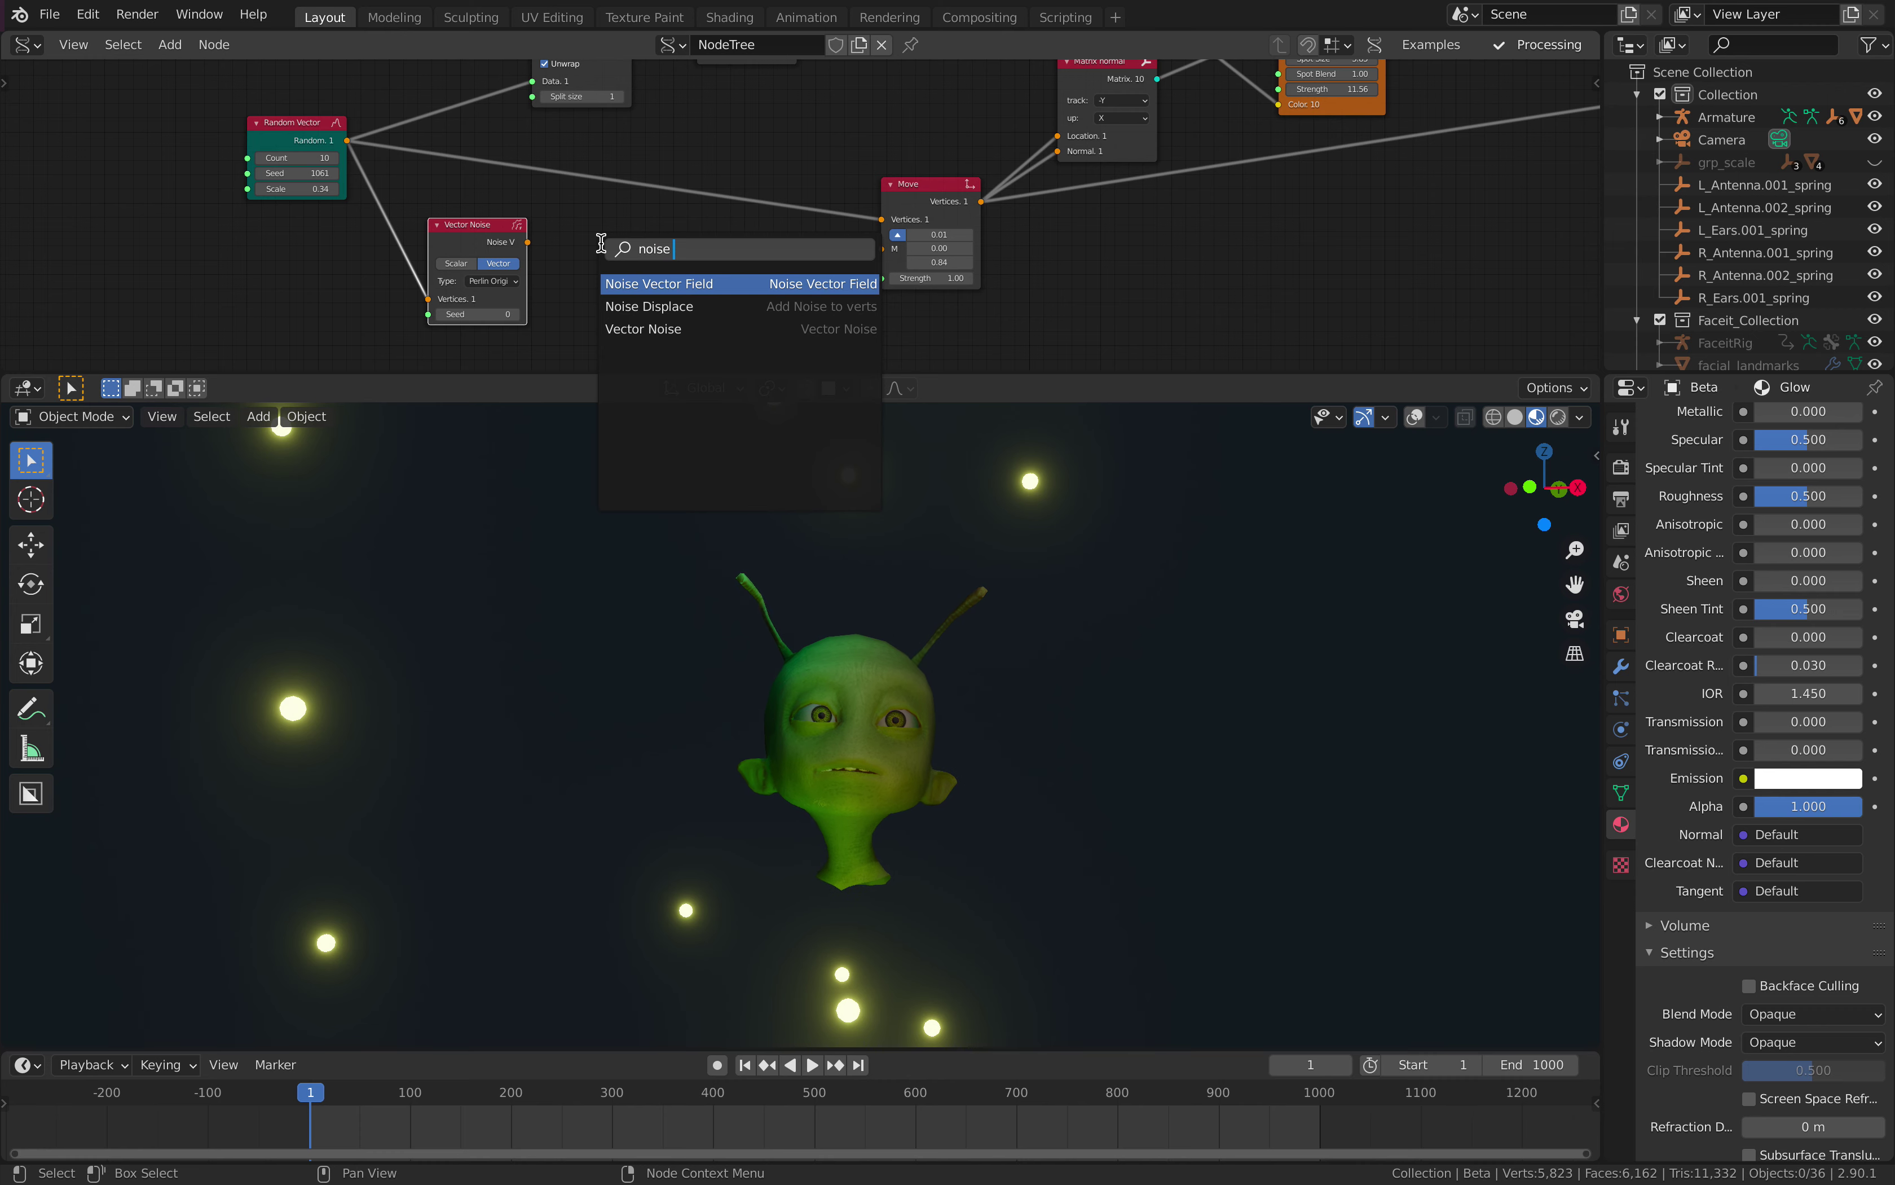
key("Down")
key("Return")
left_click(605, 244)
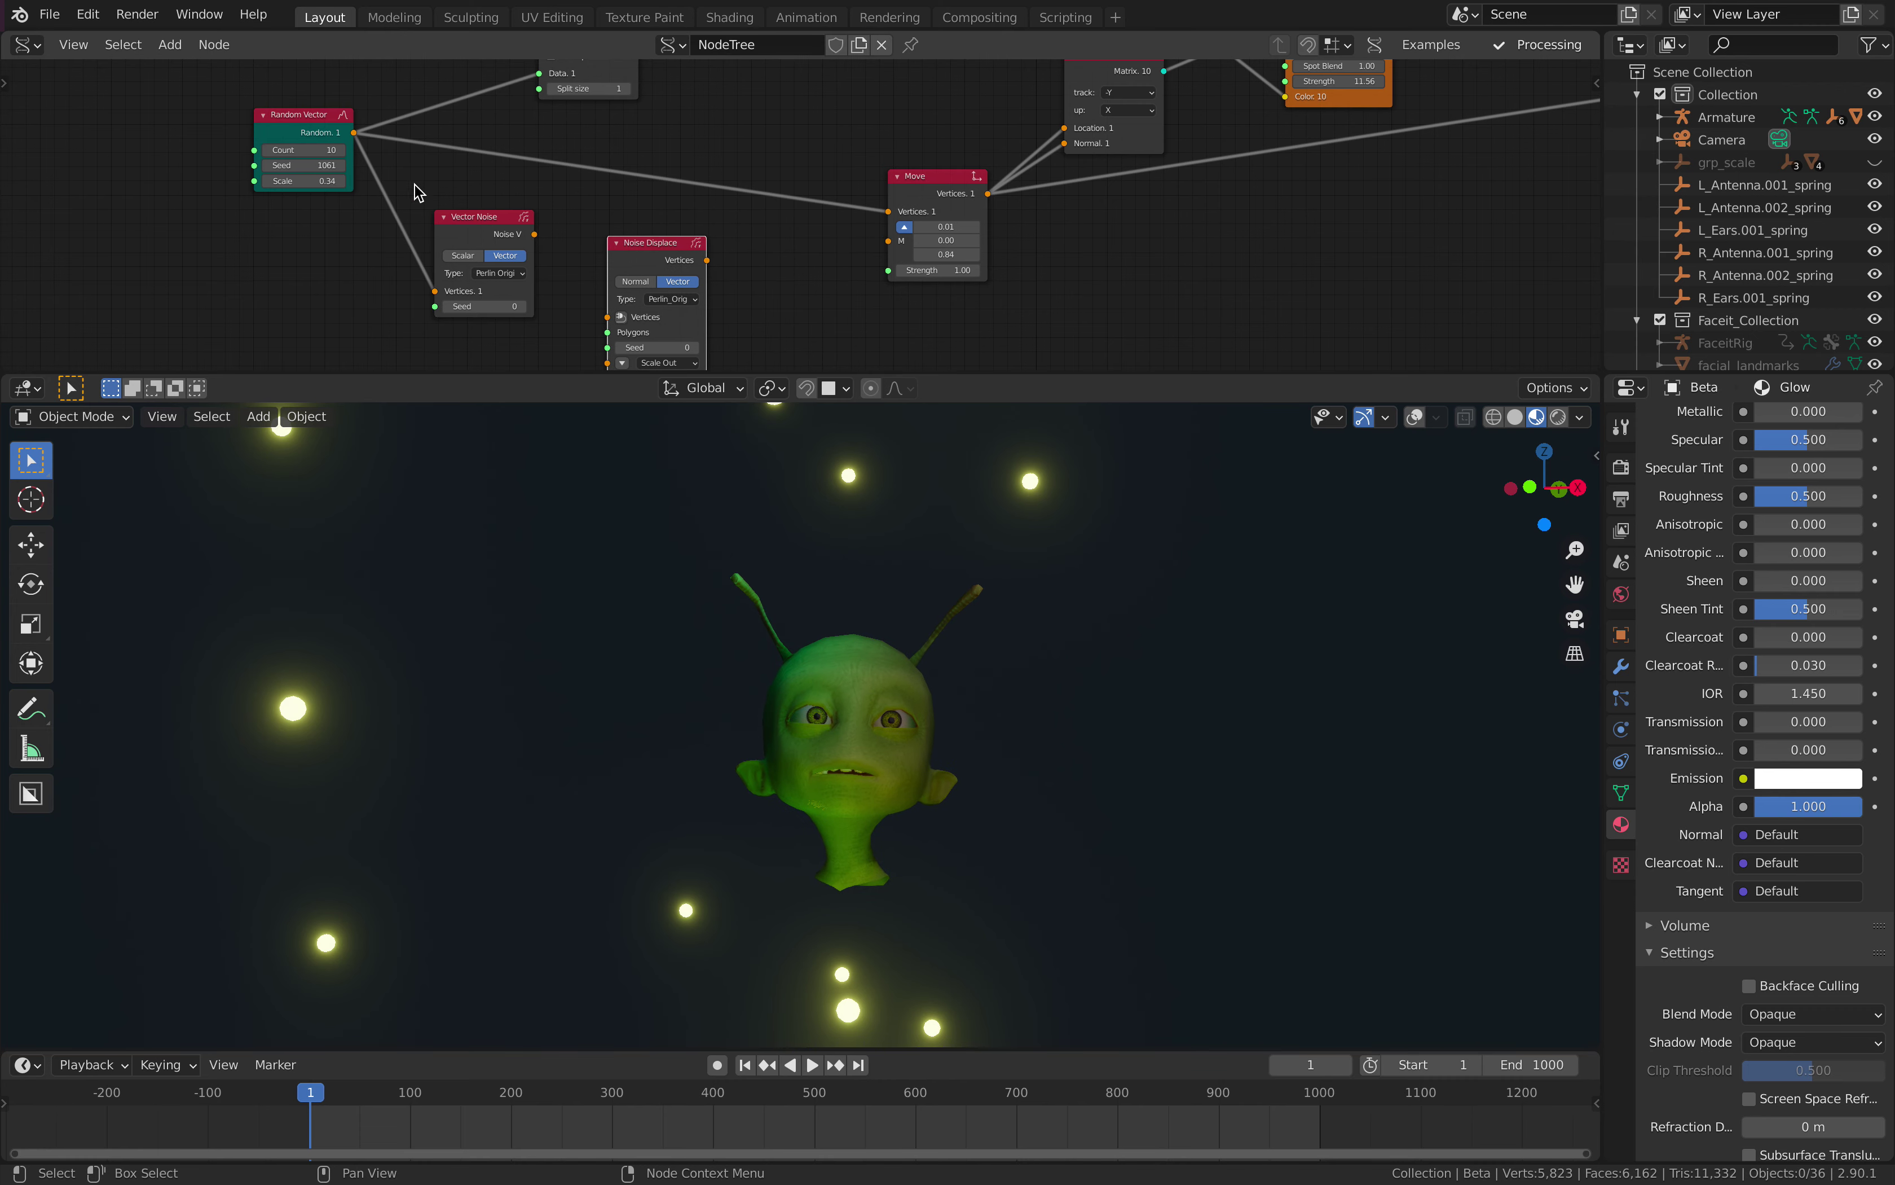
- Connect the Random Vector output to Noise Displace's Vertices input and delete the Vector Noise node
scroll(419, 192, "up", 1)
left_click_drag(317, 125, 595, 326)
left_click(483, 225)
key("x")
- Connect Noise Displace's Vertices output to the Move node's Vertices input and reposition the Noise Displace node
left_click_drag(646, 262, 752, 224)
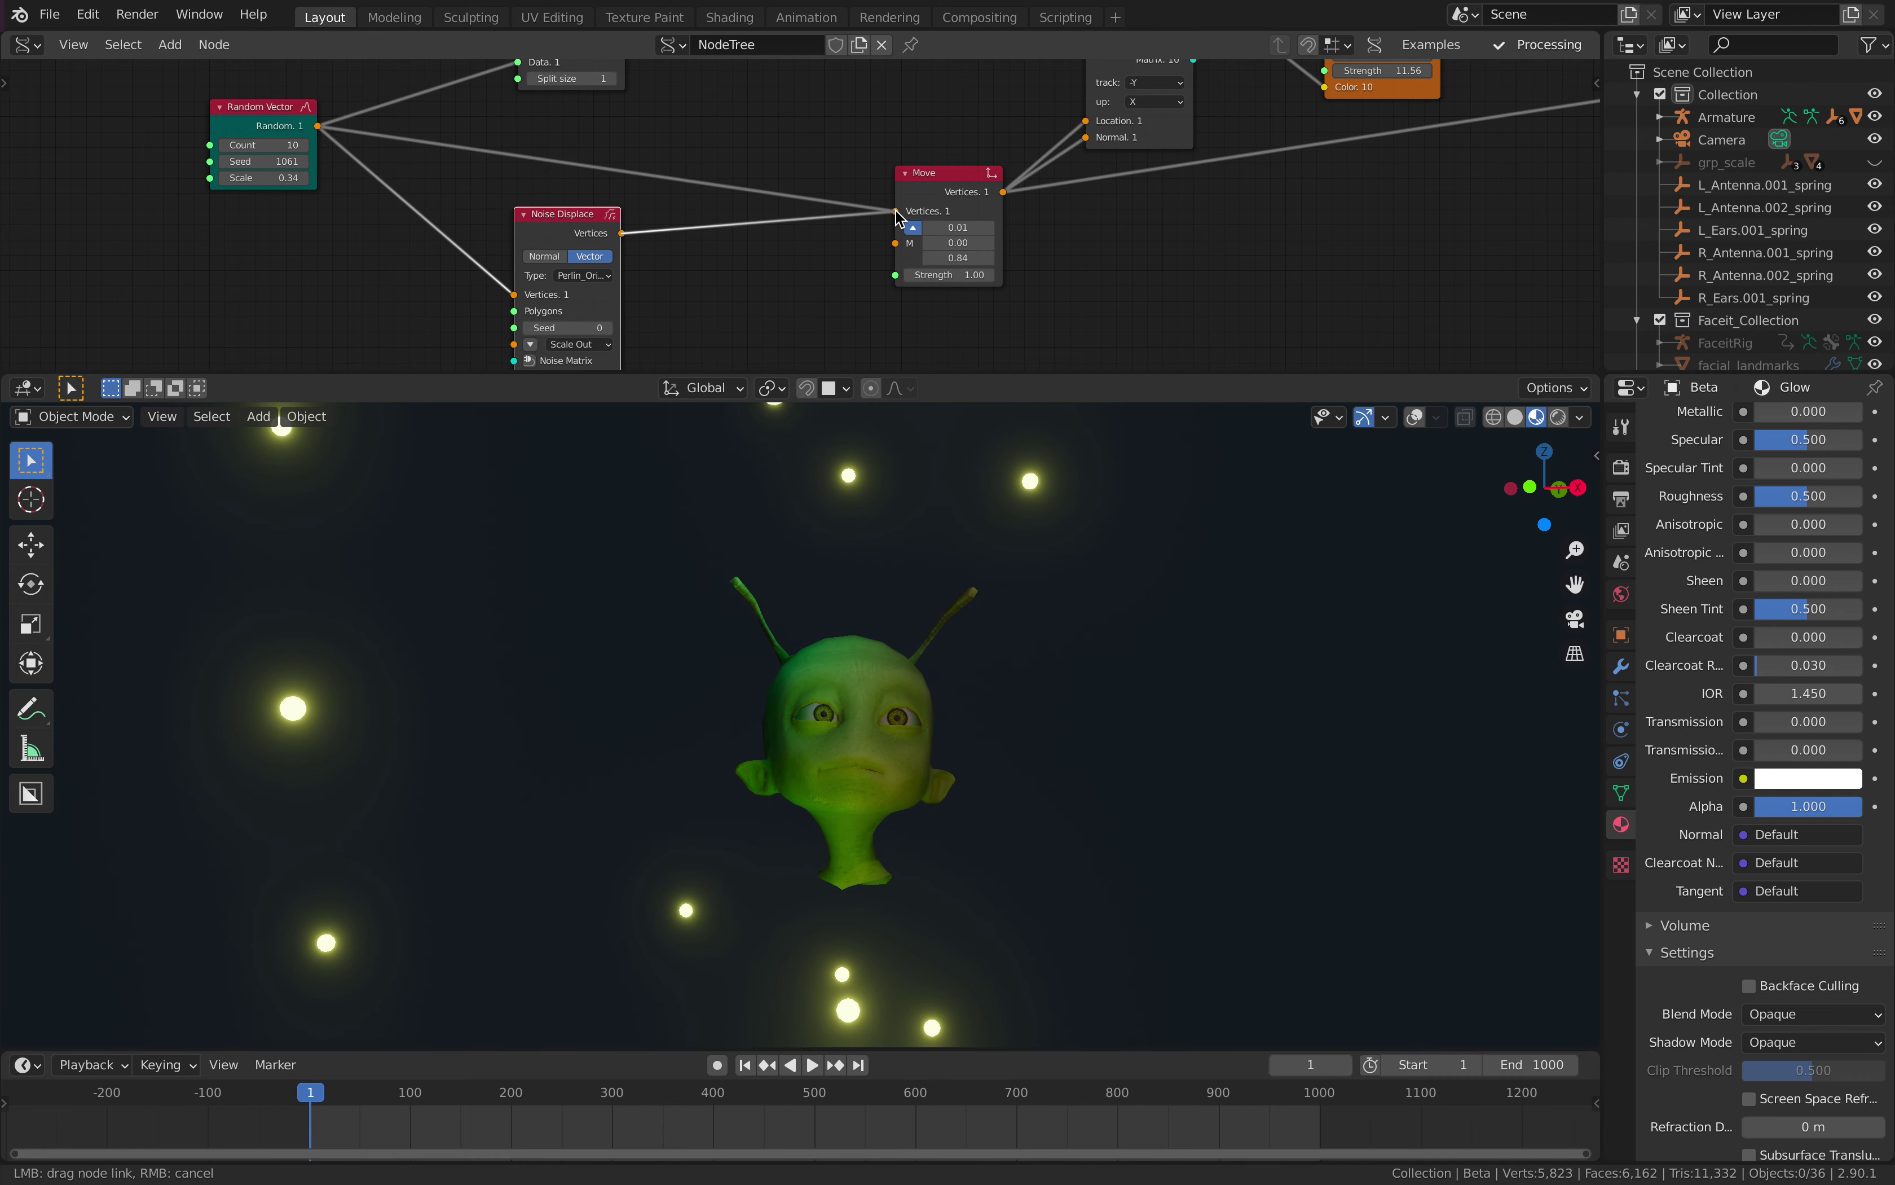
left_click_drag(895, 211, 895, 211)
left_click_drag(571, 217, 636, 161)
middle_click_drag(636, 161, 646, 229)
middle_click_drag(611, 299, 627, 264)
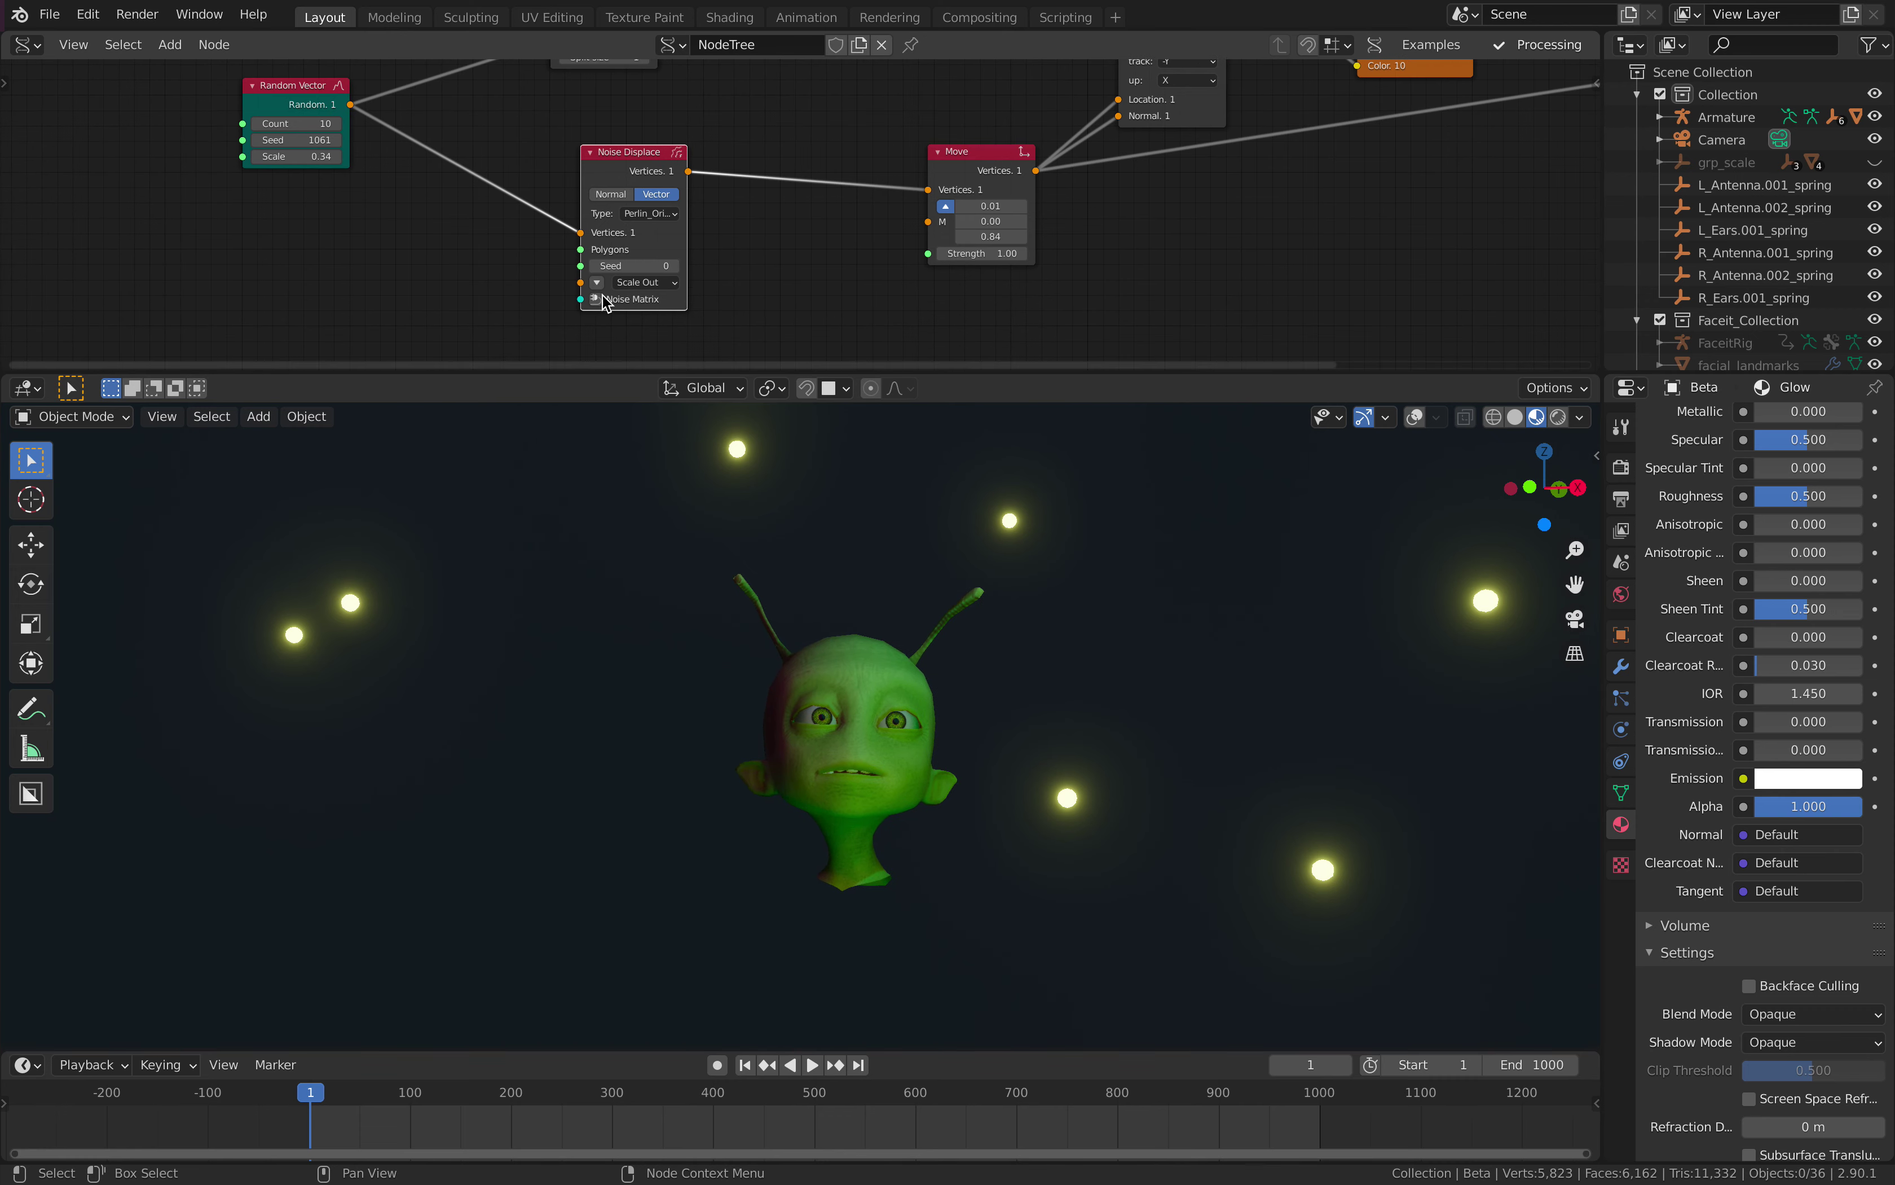
- Add a Matrix In node linked to Noise Displace's Noise Matrix input and set its X location to 2.622
left_click(445, 290)
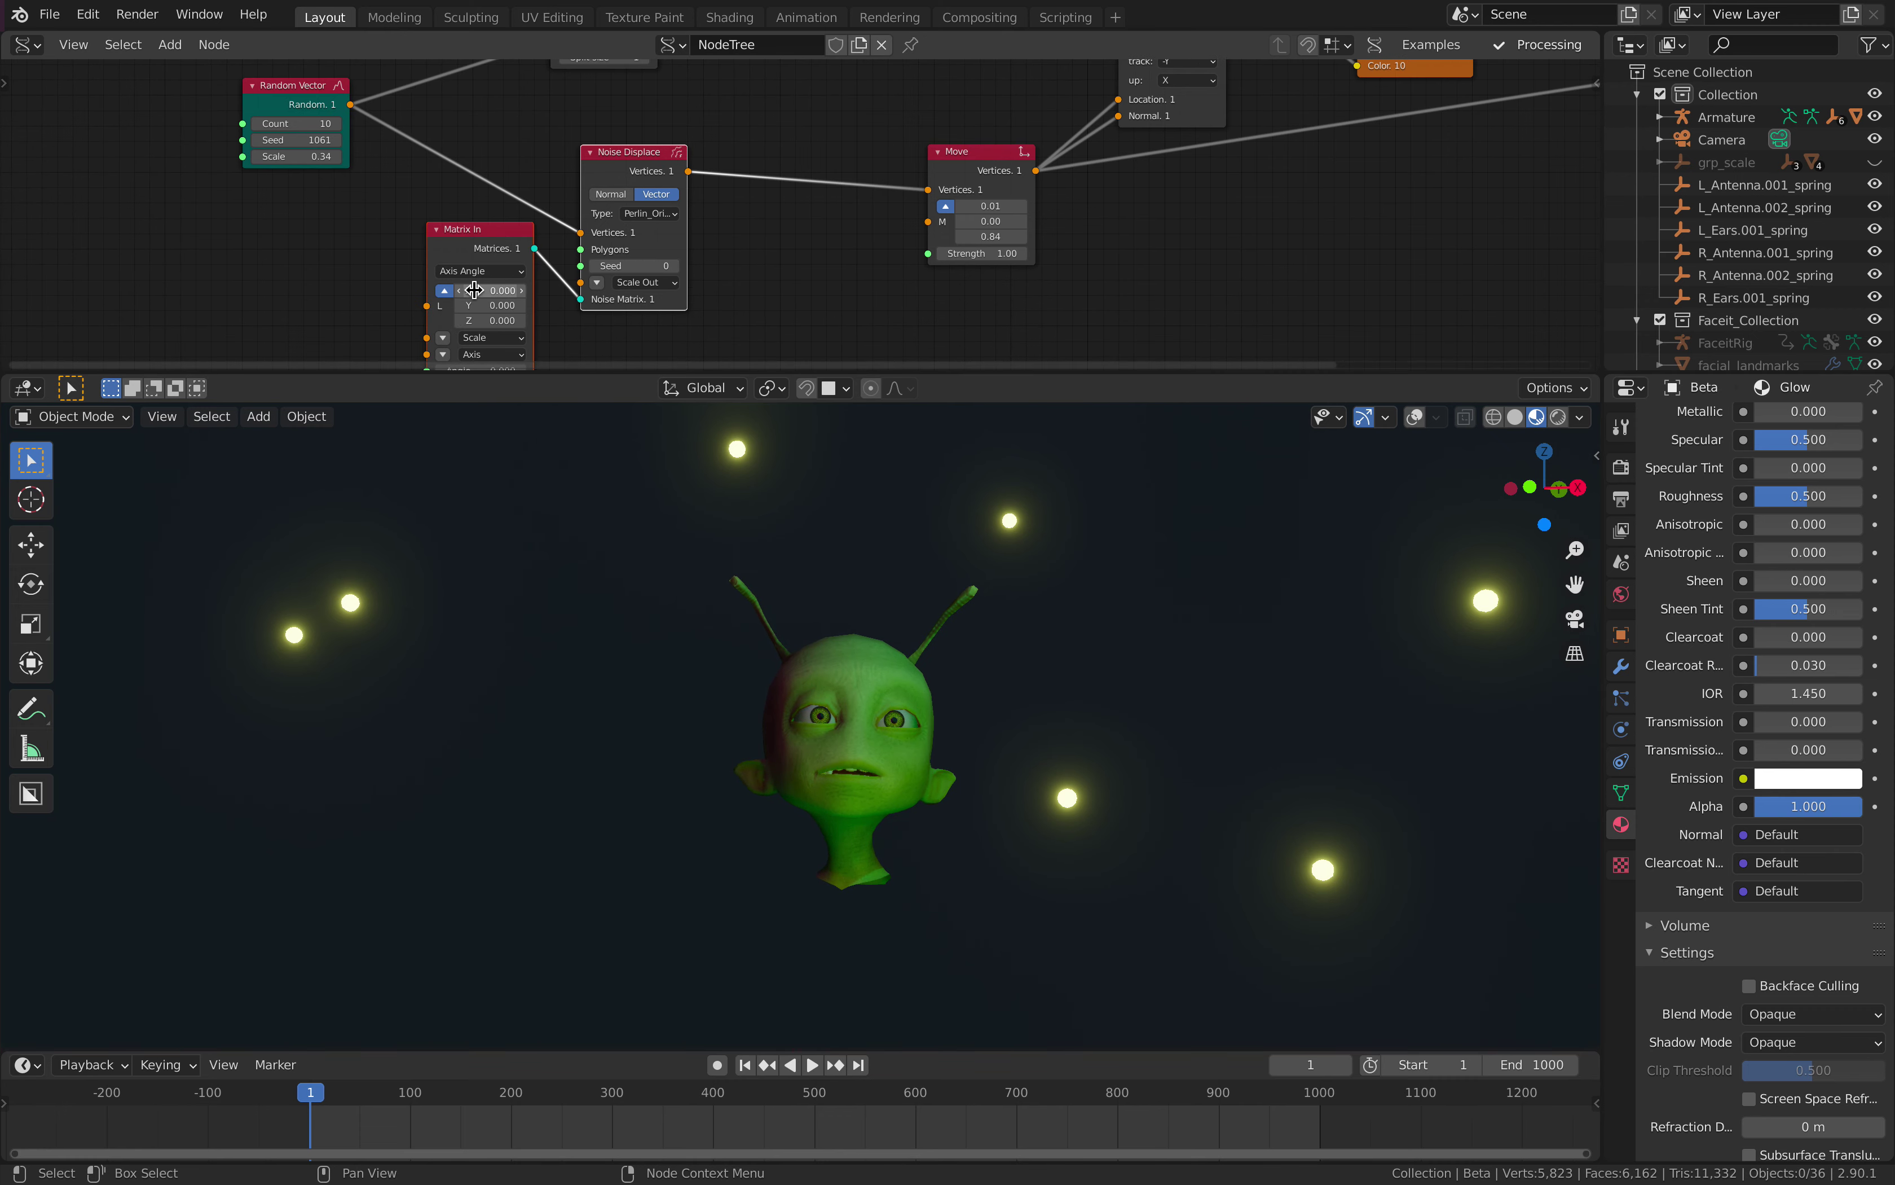
mouse_move(476, 291)
left_mouse_down()
mouse_move(627, 290)
mouse_move(480, 300)
left_mouse_up()
middle_click_drag(475, 310, 484, 218)
scroll(484, 218, "up", 2)
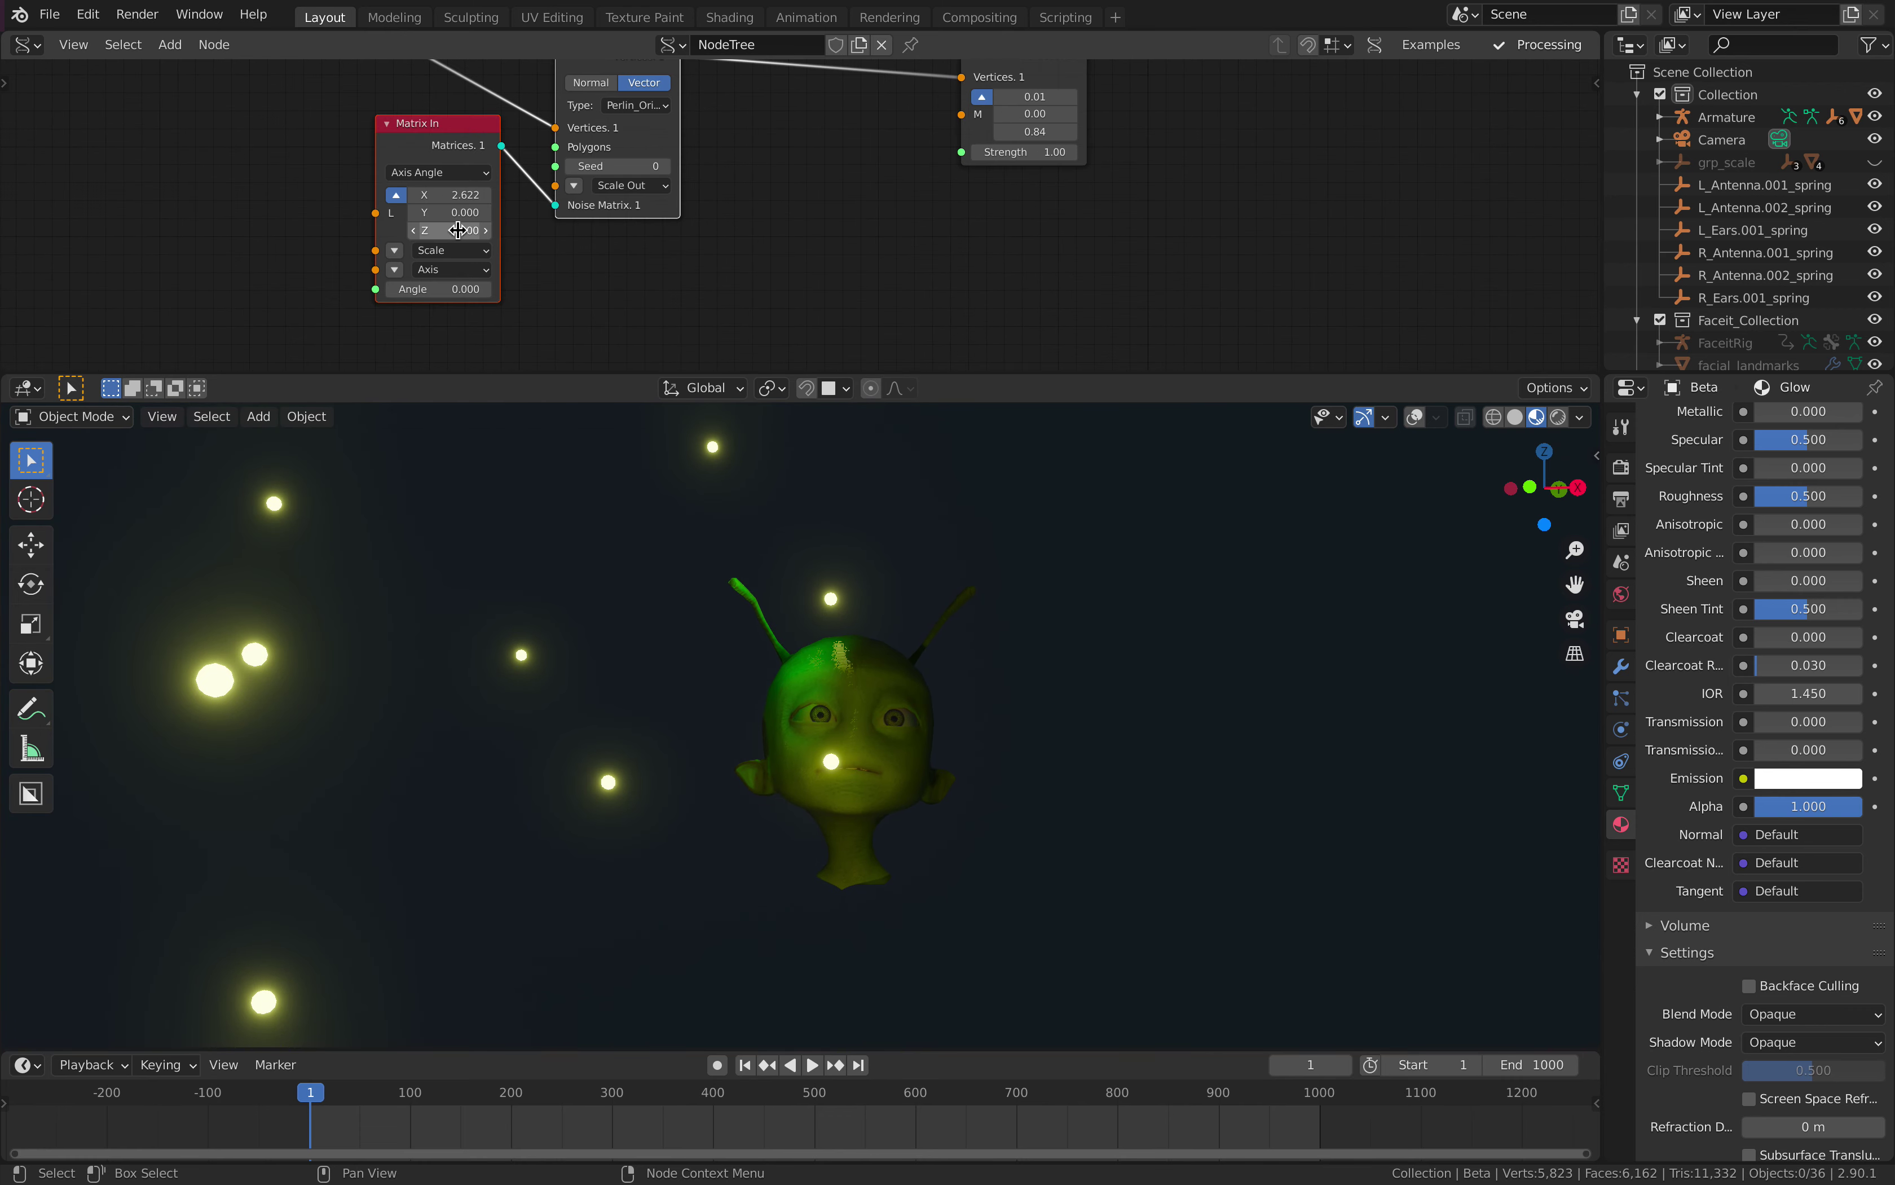
- Set Matrix In's Z location to 1.386 and its scale to 0.214 on all three axes
mouse_move(458, 230)
left_mouse_down("shift")
mouse_move(553, 230)
mouse_move(460, 239)
left_mouse_up("shift")
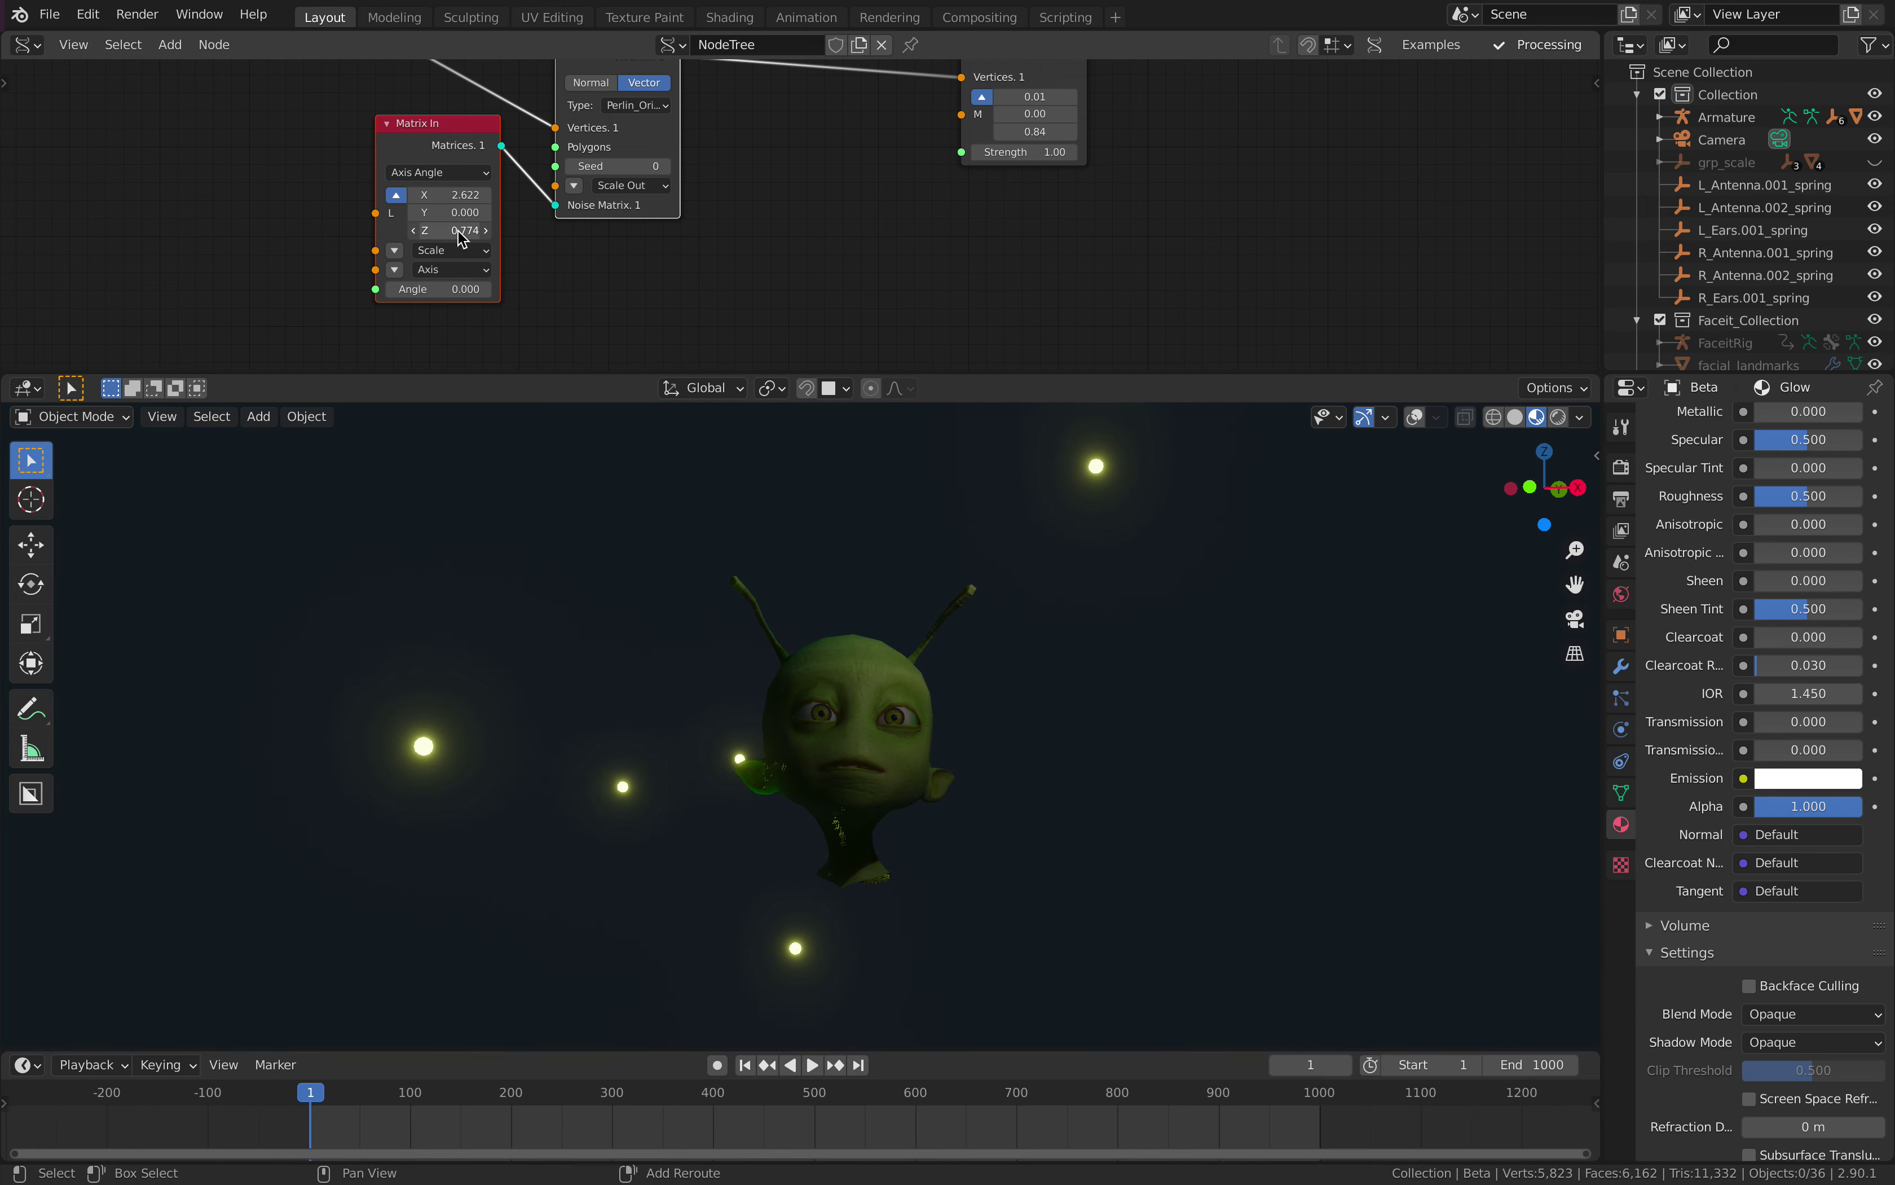
left_click(395, 250)
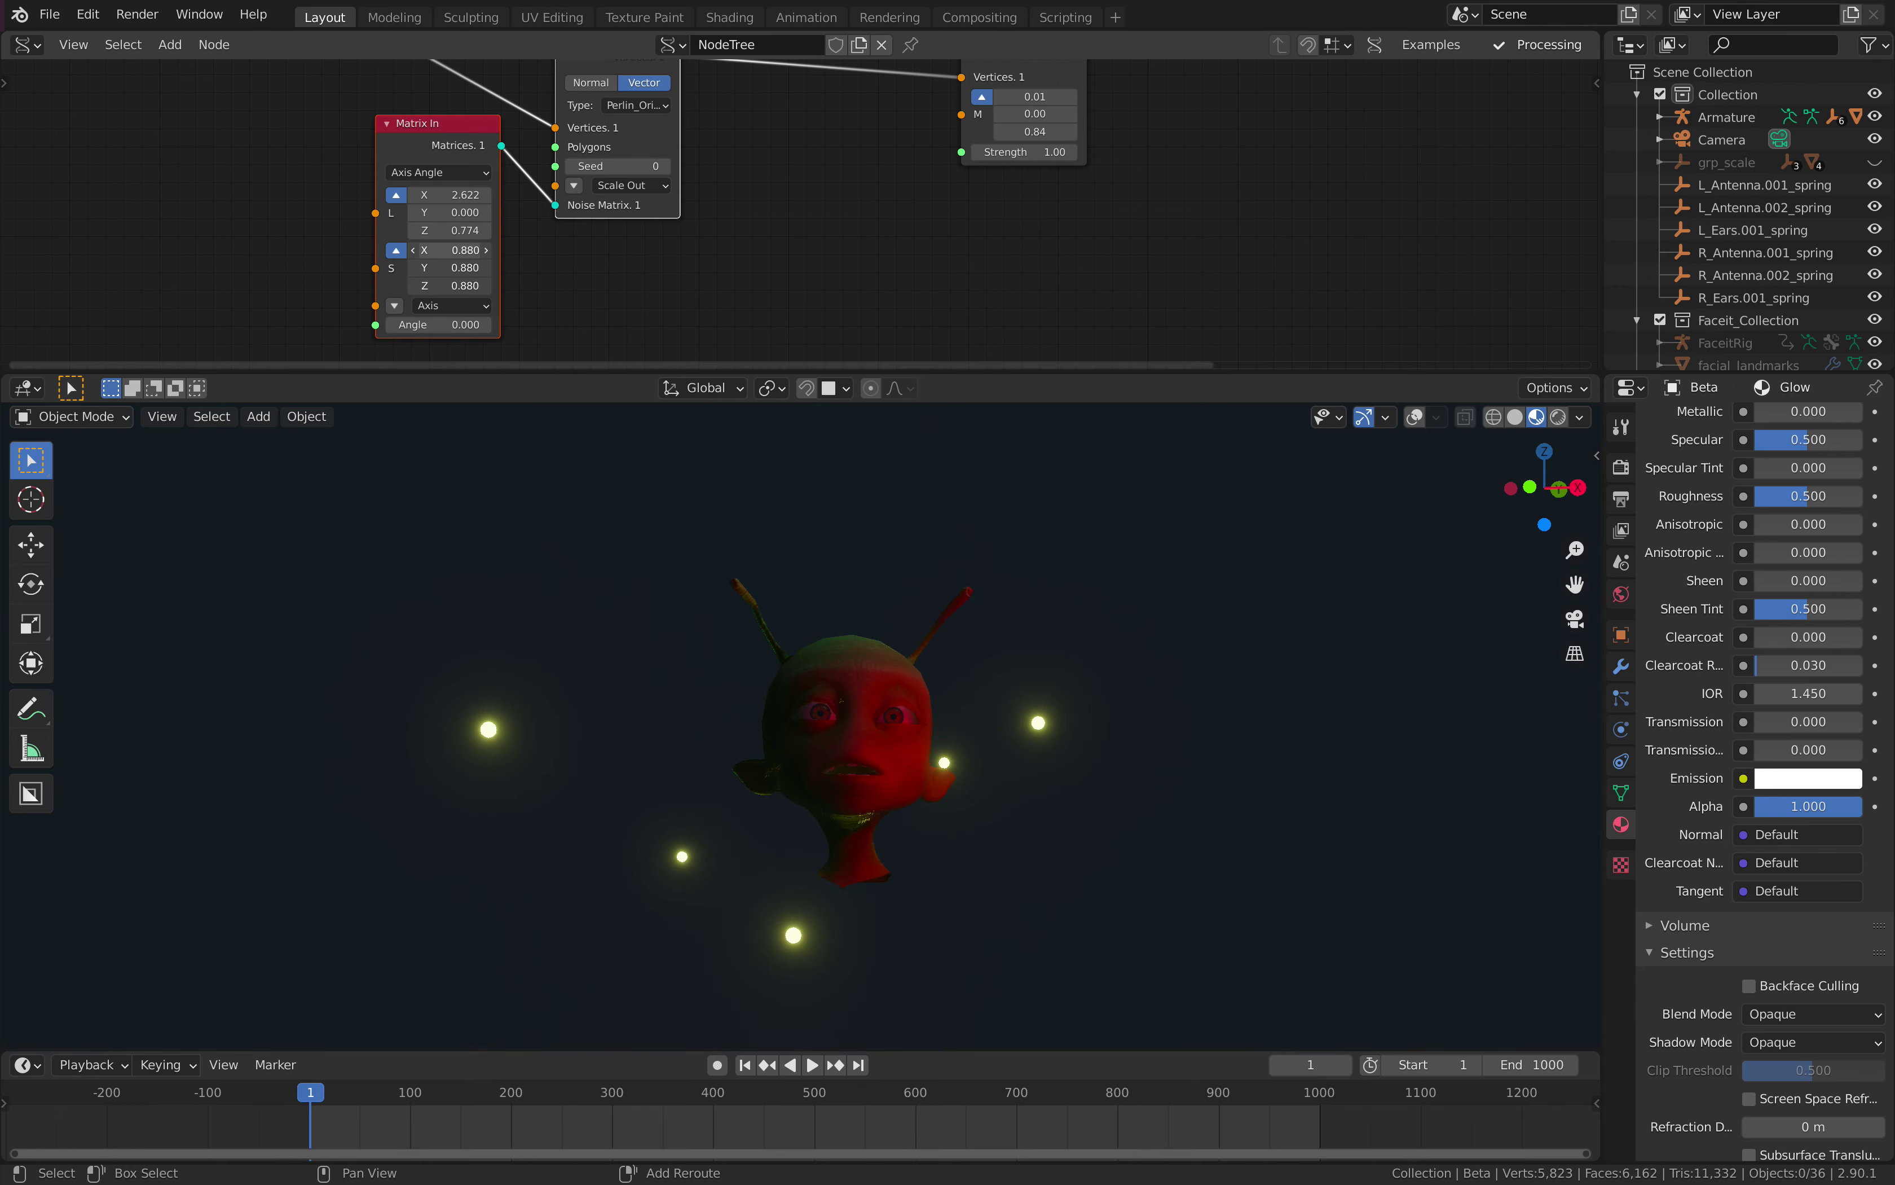
left_click_drag(450, 268, 430, 268)
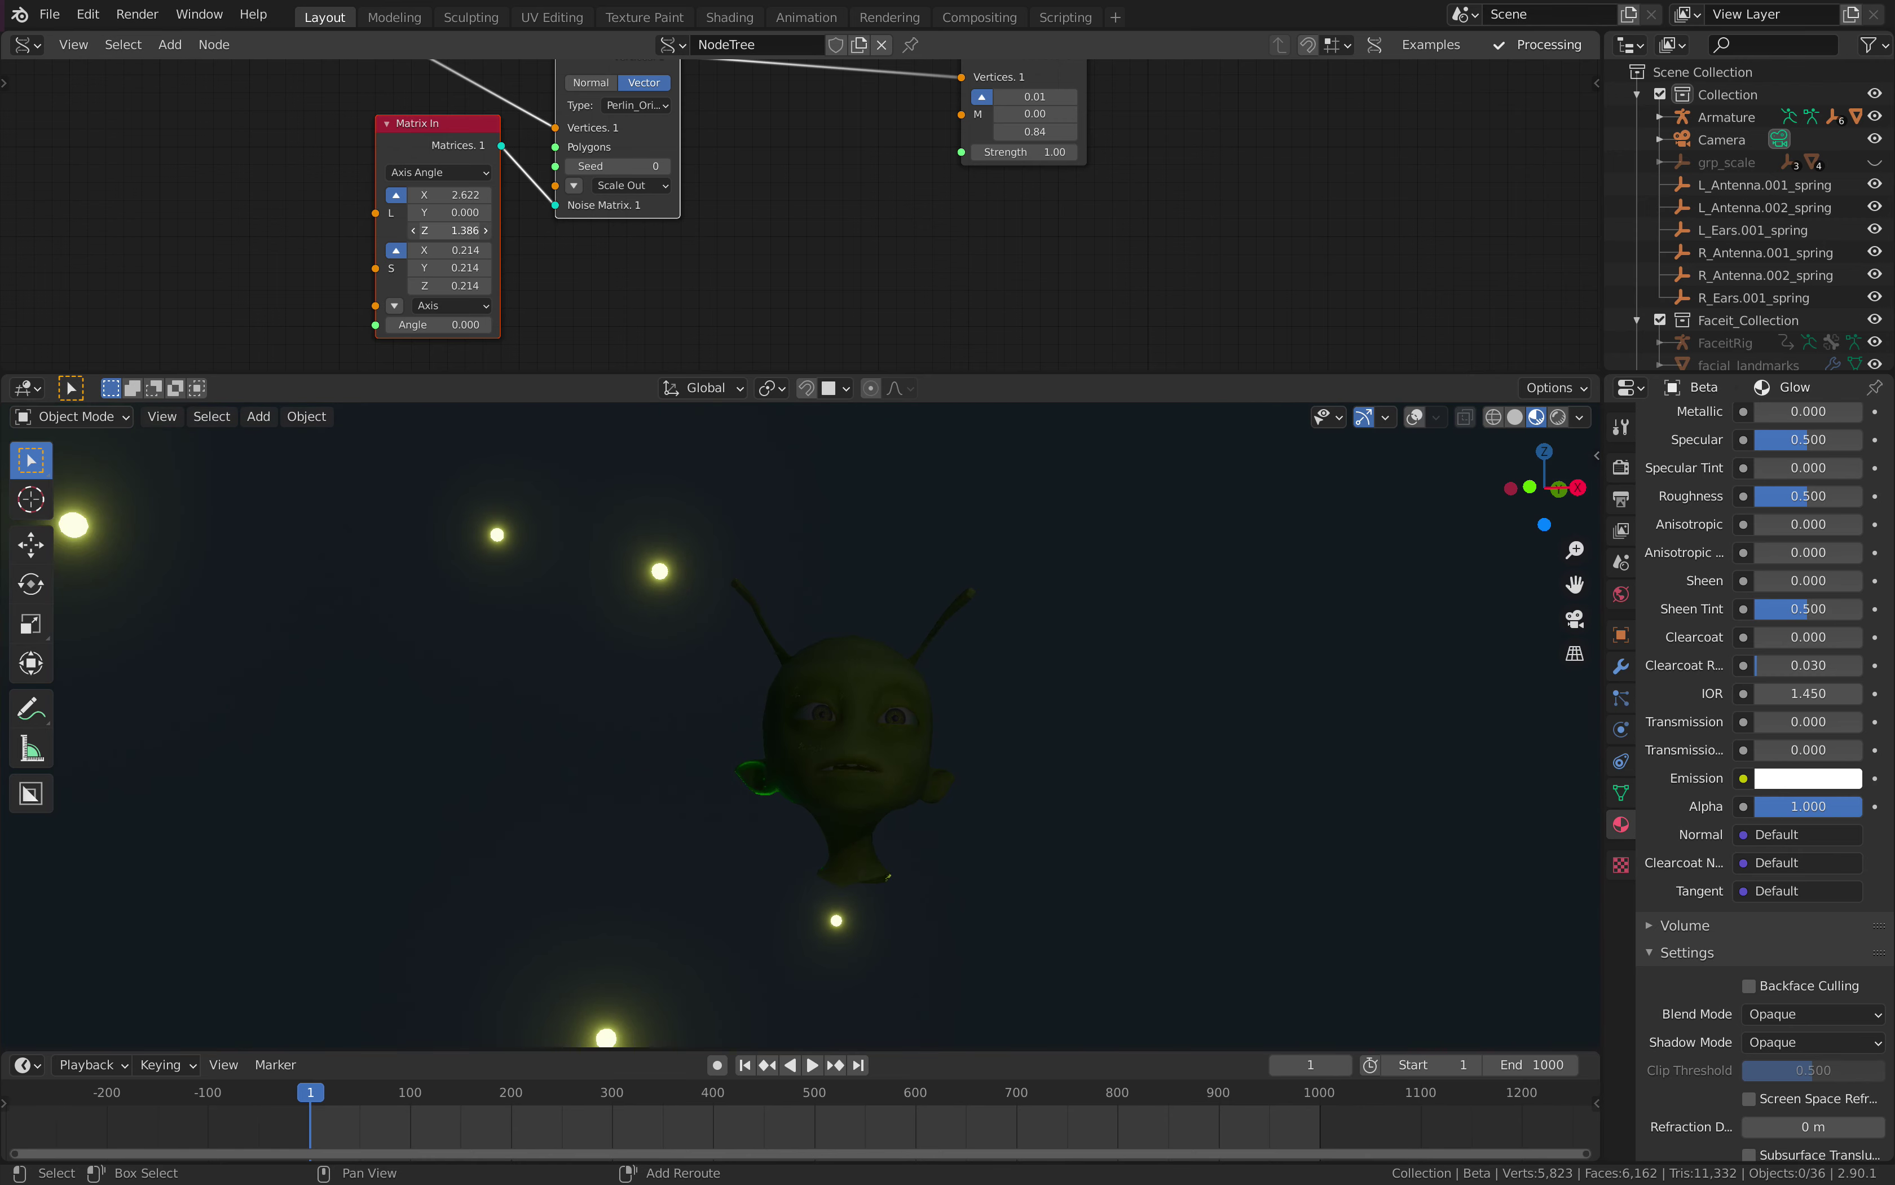
- Move Matrix In and Noise Displace closer to Random Vector and connect Noise Displace's Vertices output to List Split's Data input
middle_click_drag(326, 228, 333, 384)
left_click_drag(423, 282, 280, 268)
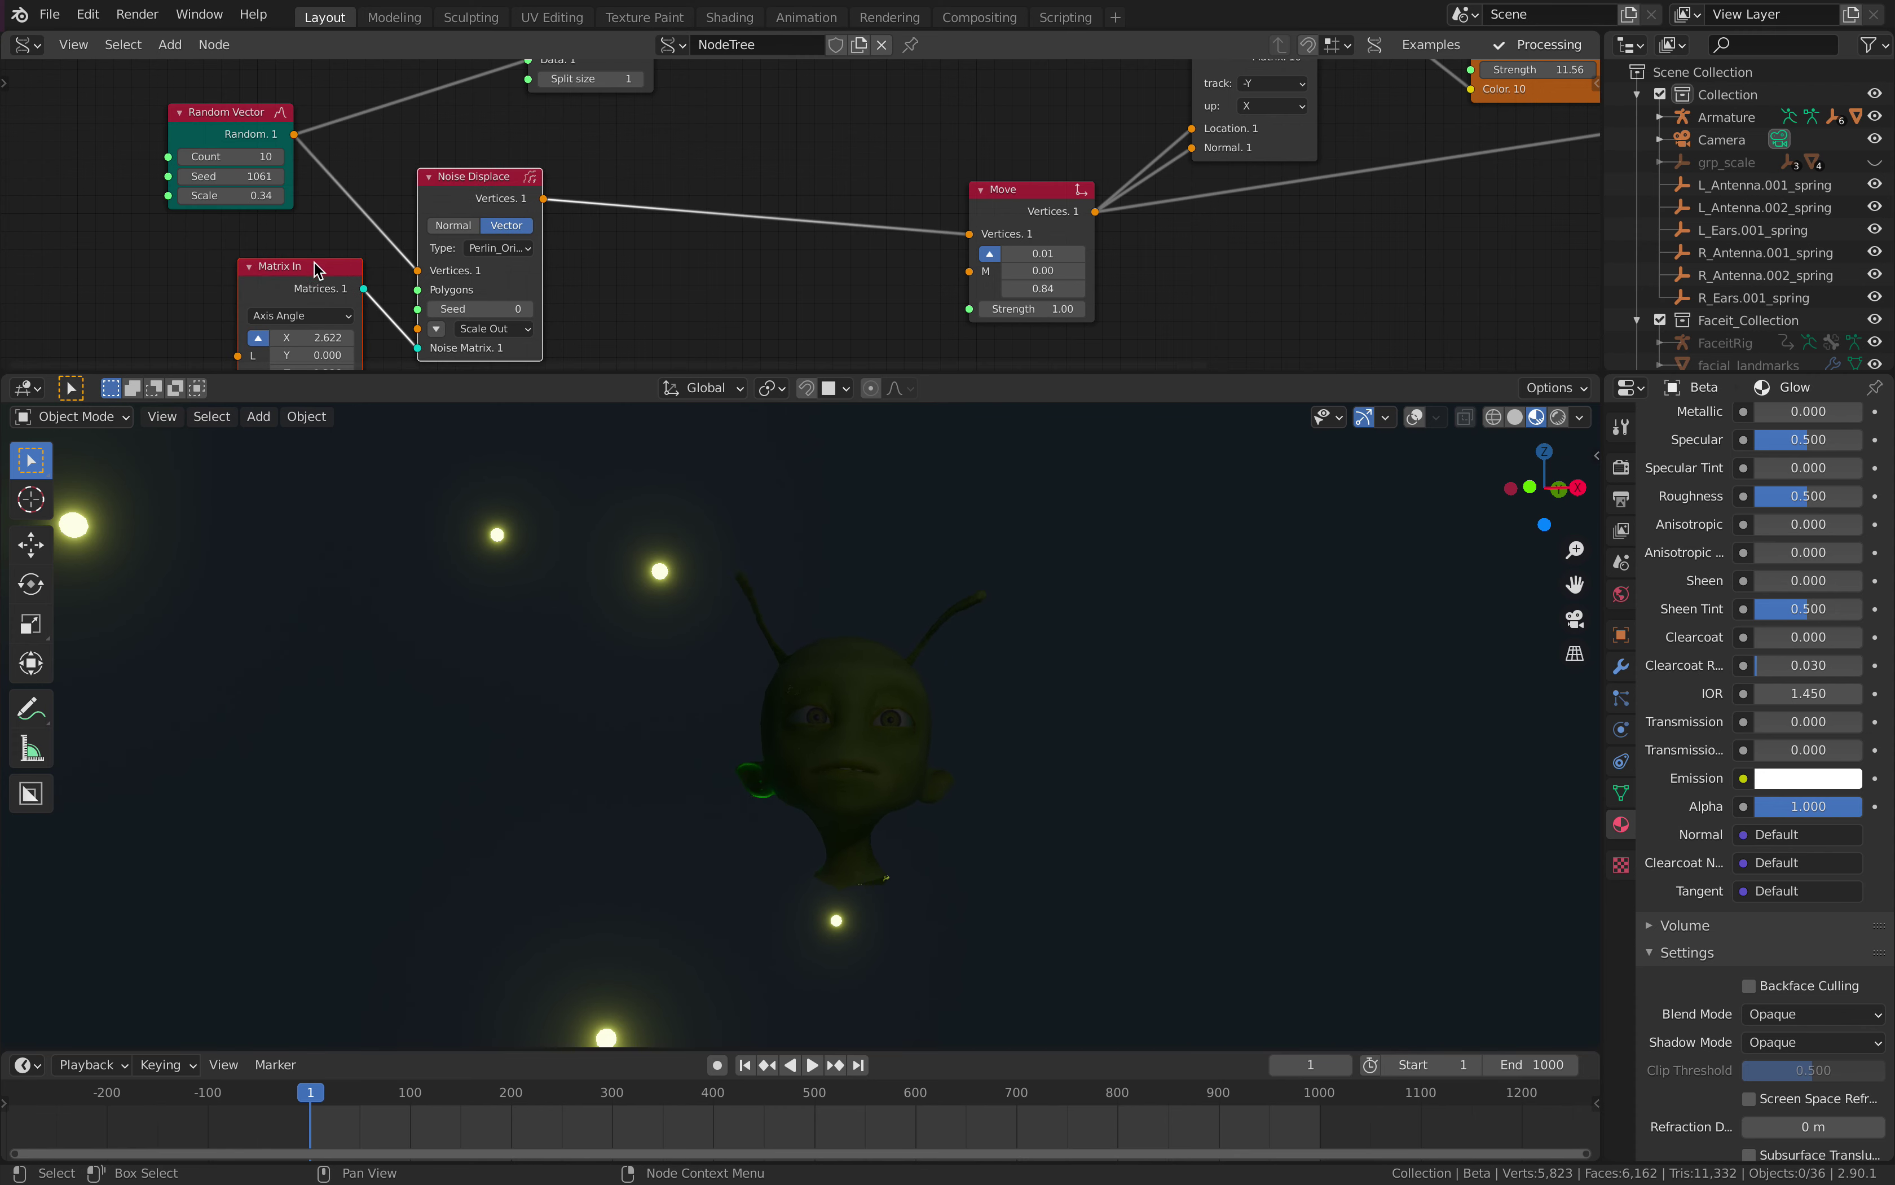
middle_click_drag(299, 270, 298, 274)
left_click_drag(252, 284, 192, 280)
middle_click_drag(436, 126, 416, 177)
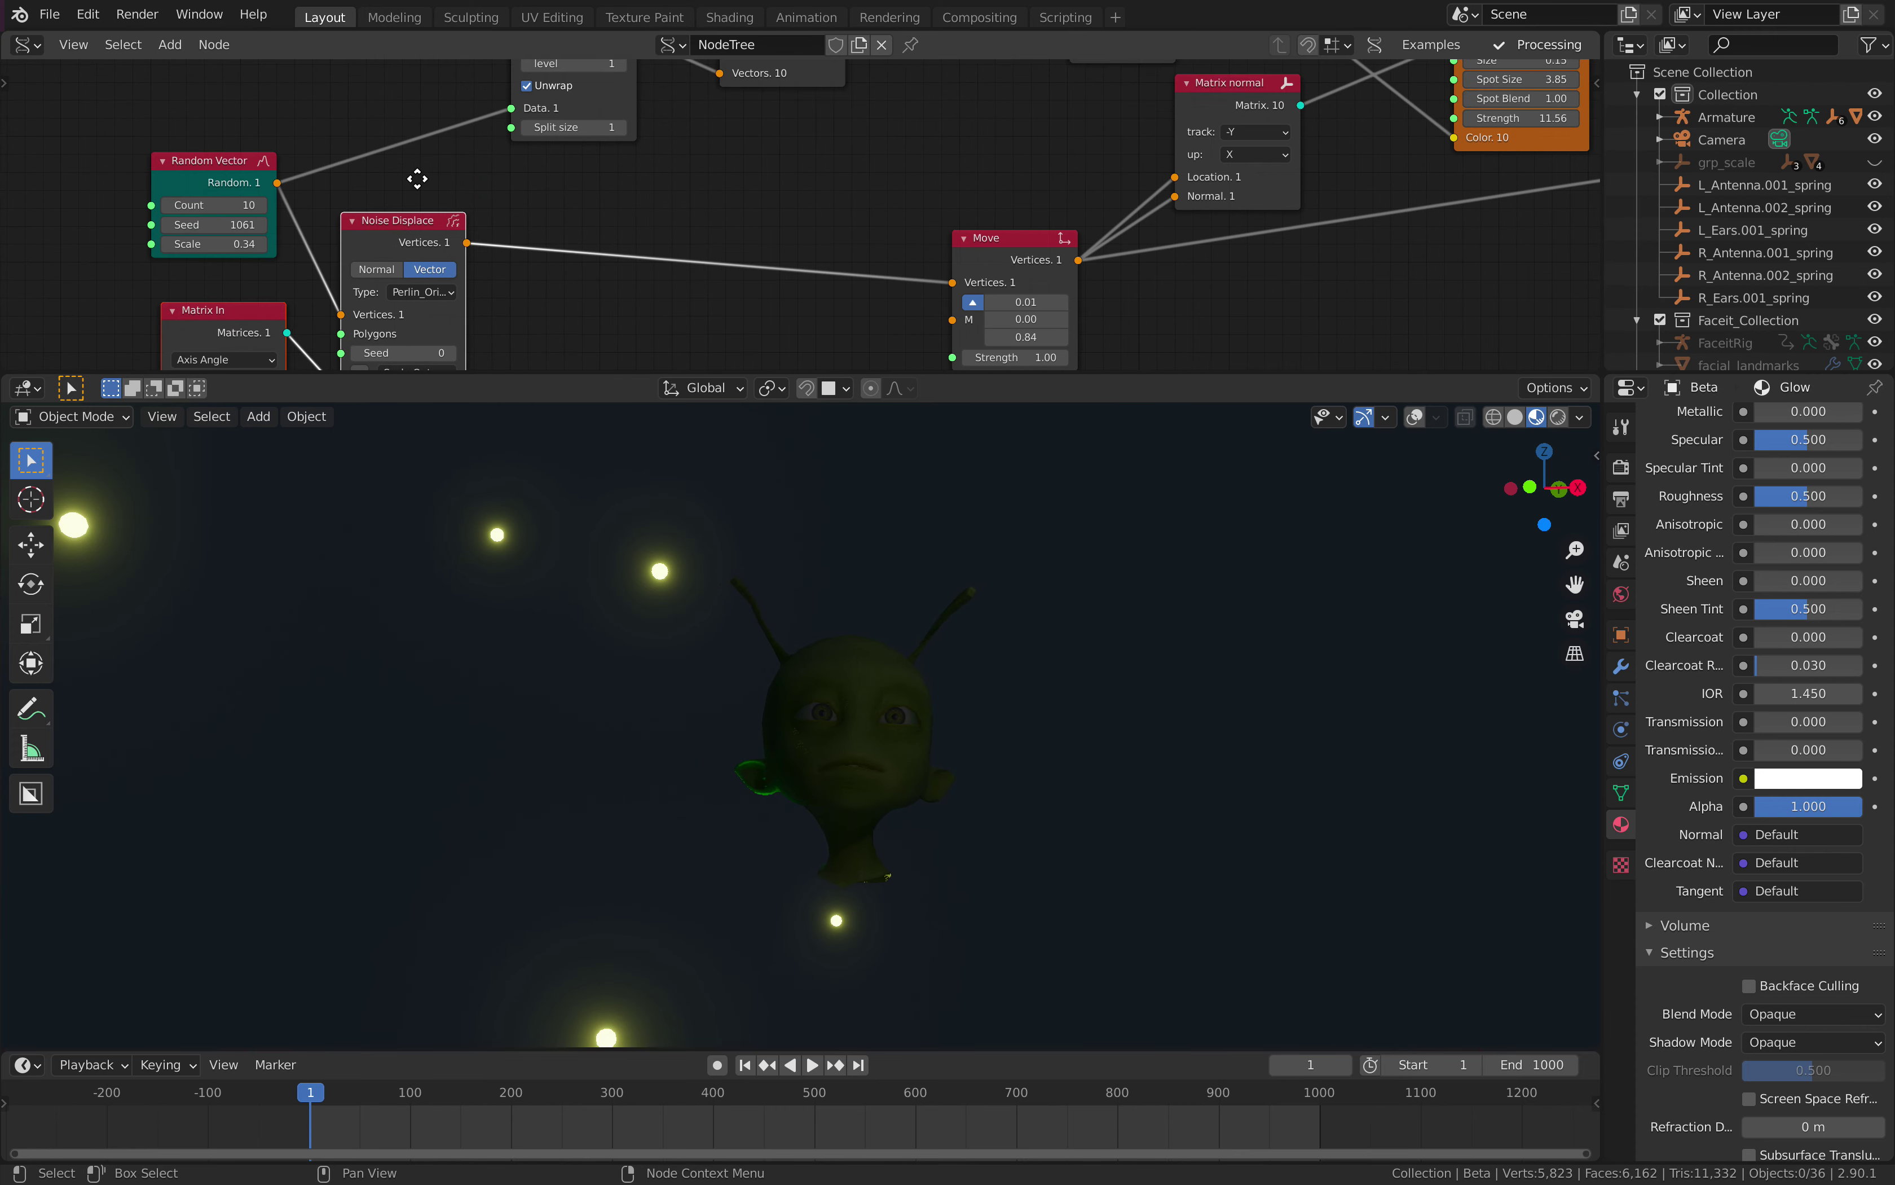
left_click(488, 210)
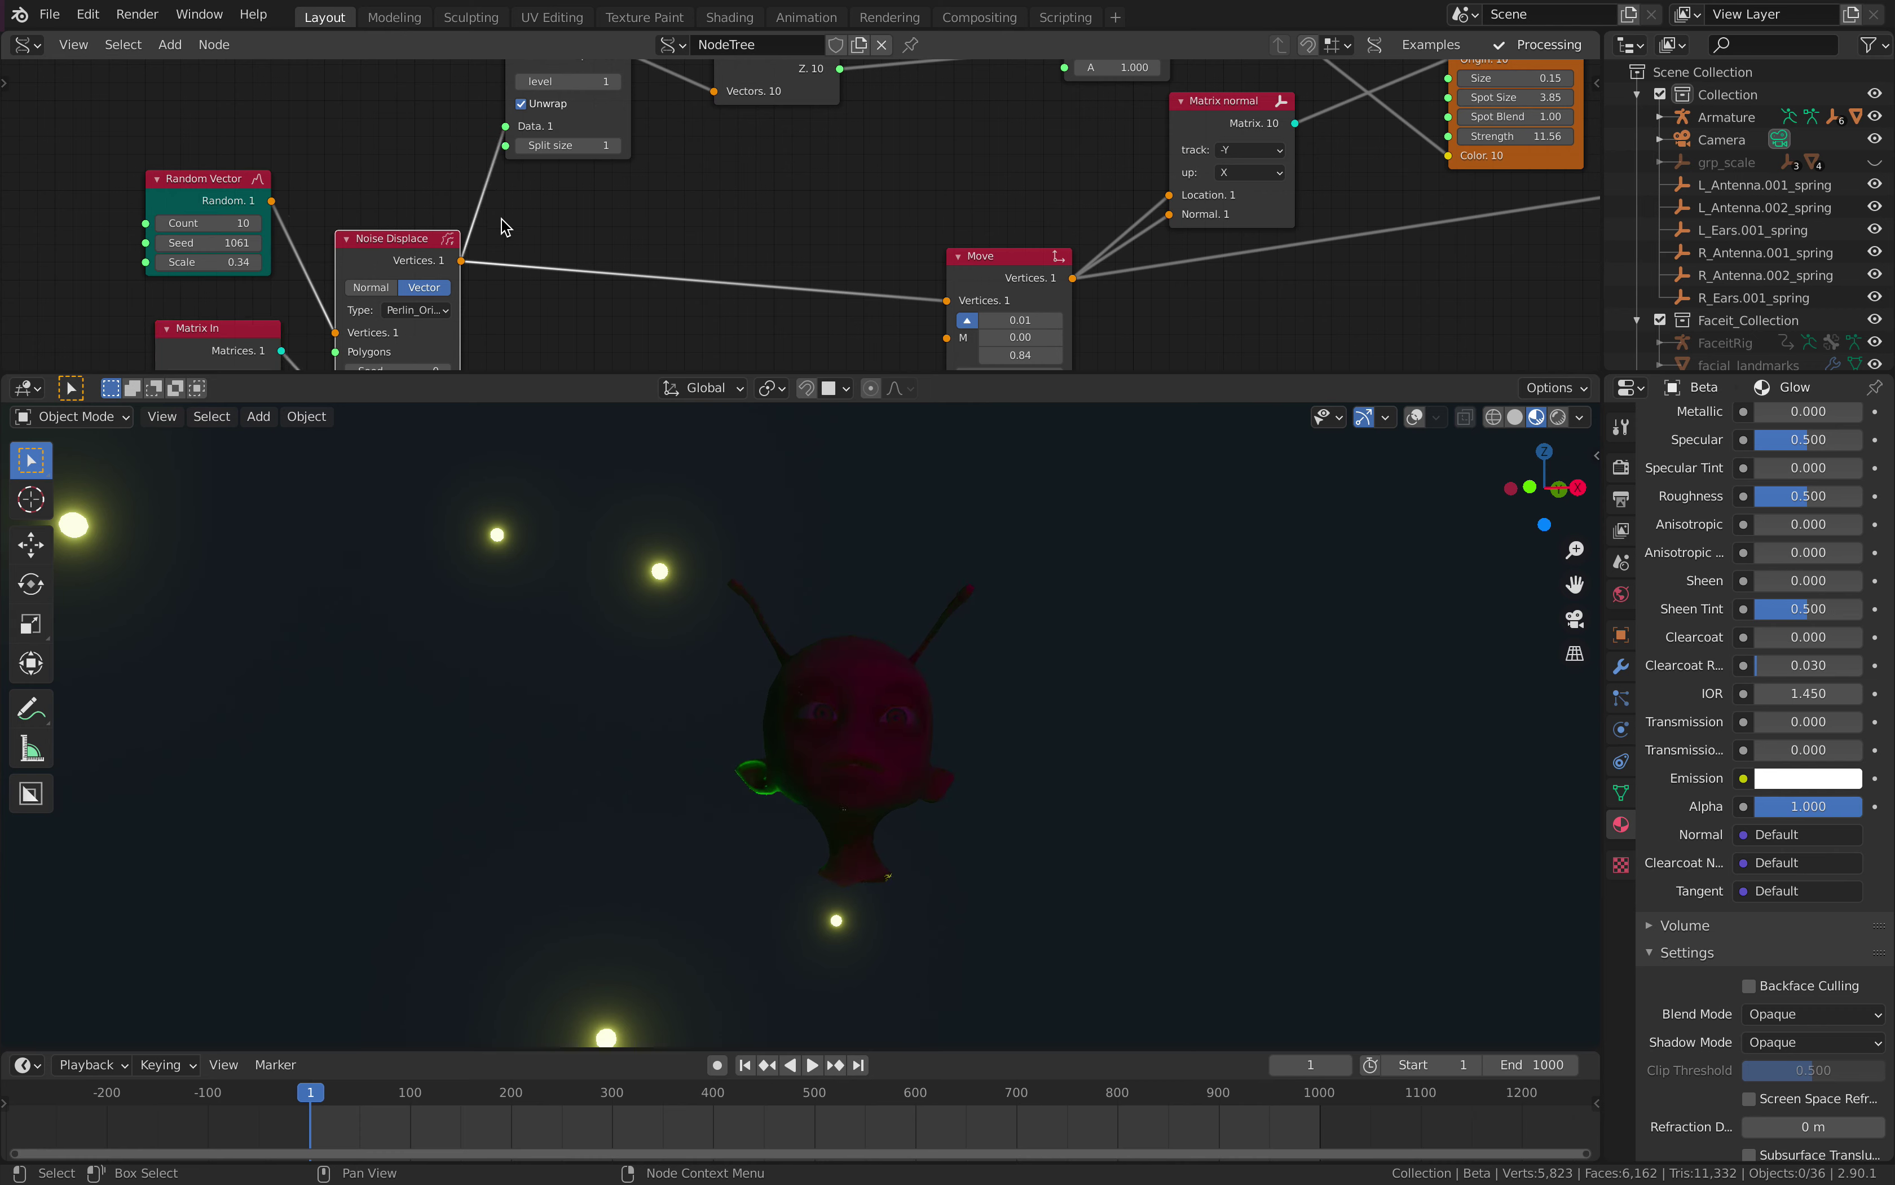
- Set Matrix In's X location to 4.428
middle_click_drag(505, 228, 593, 148)
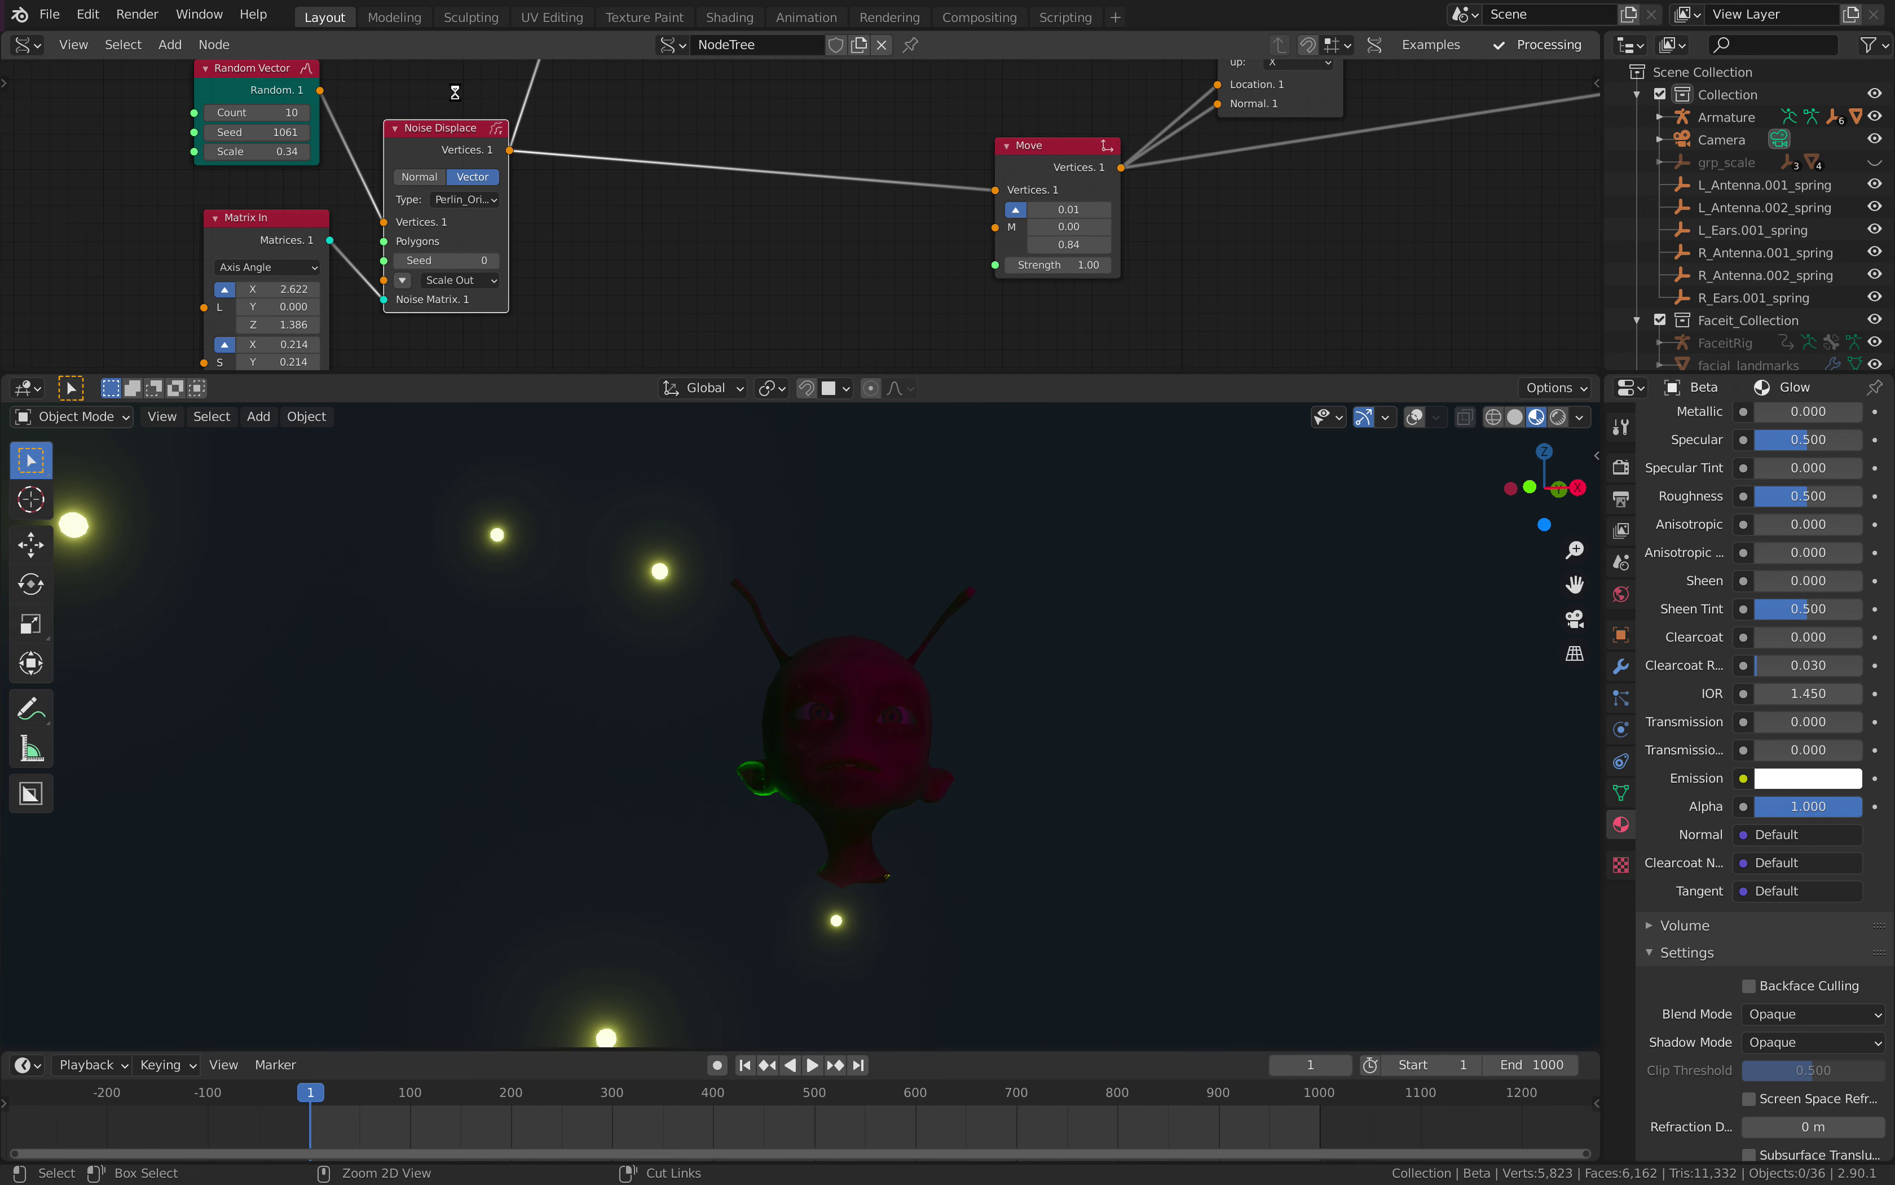
middle_click_drag(279, 154, 356, 77)
left_click_drag(354, 212, 510, 211)
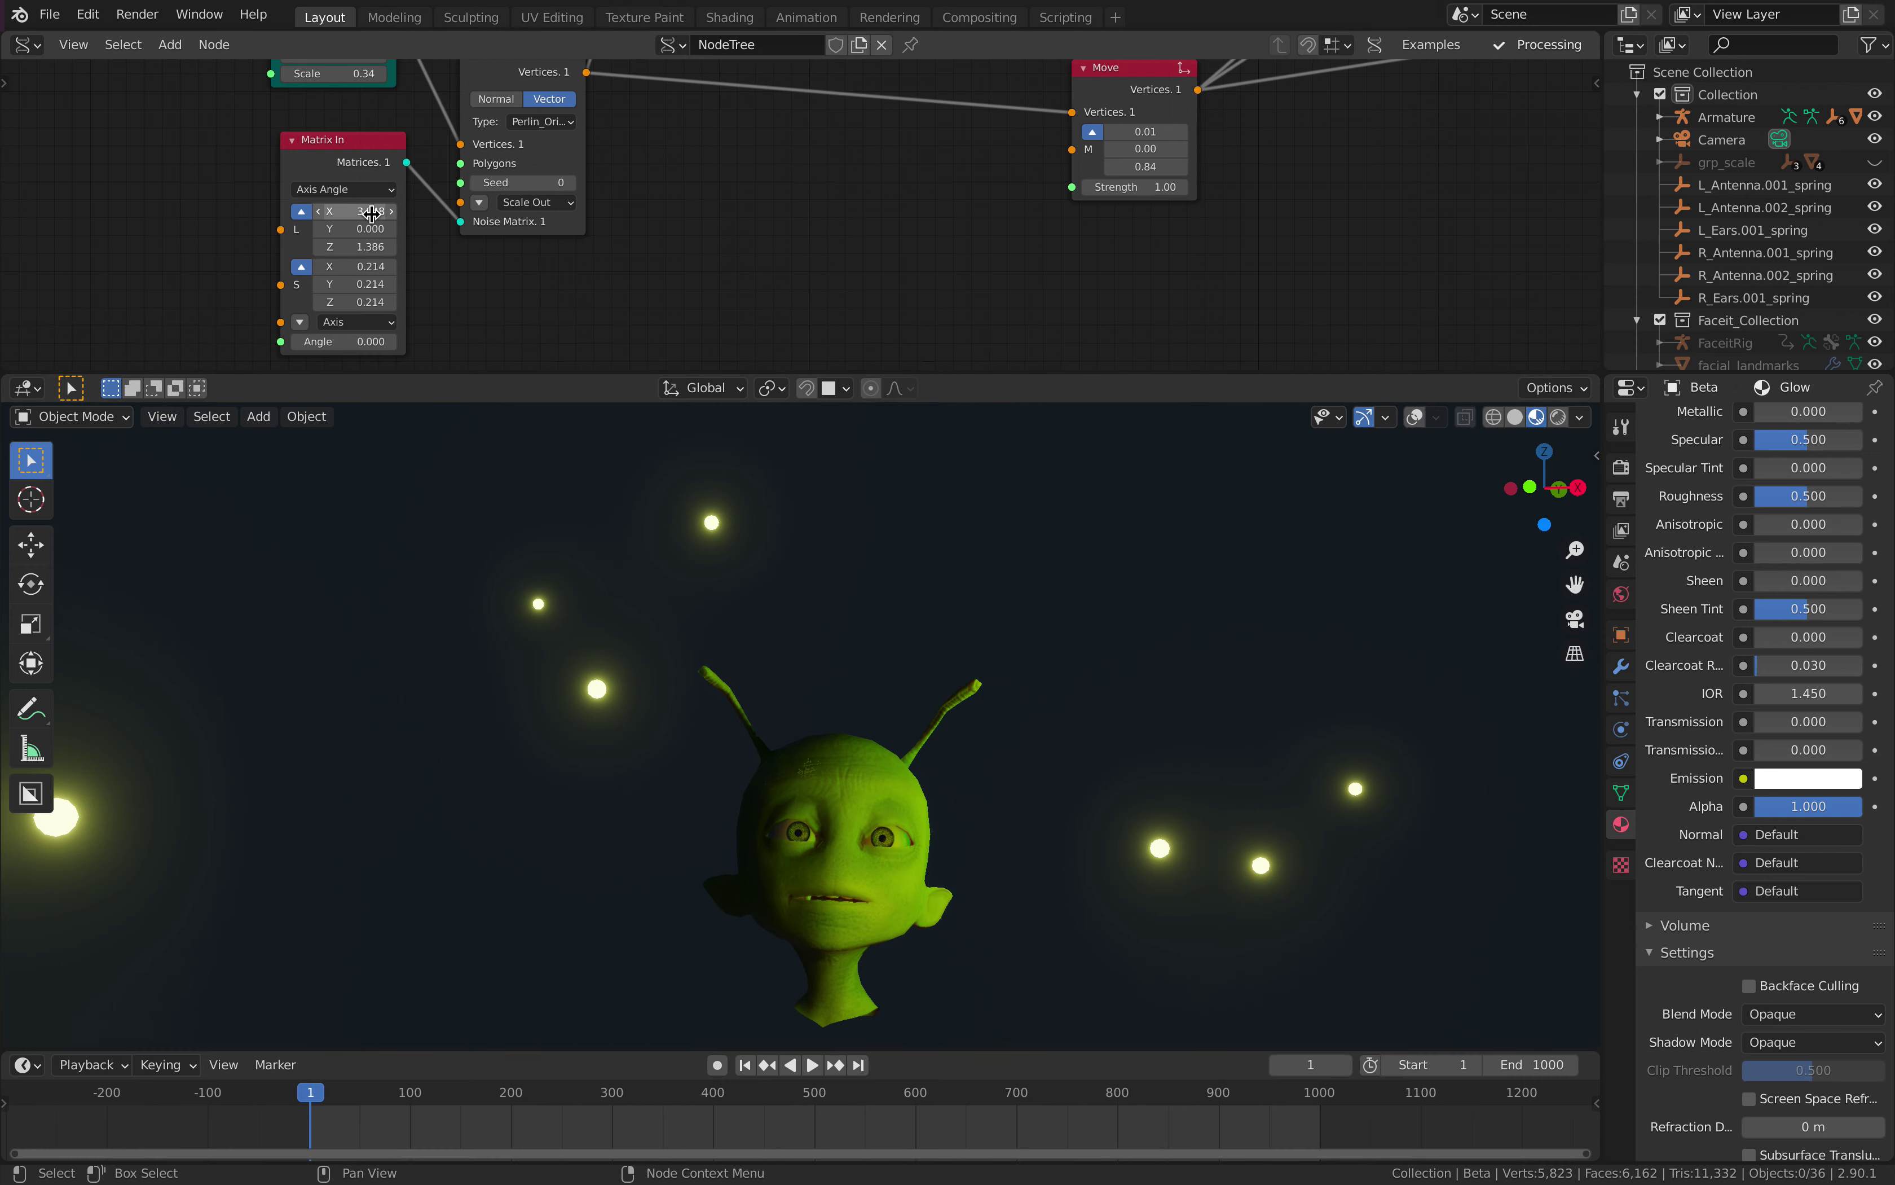
left_click_drag(371, 214, 426, 214)
- Add a Frame Info node ahead of the Matrix In node
middle_click_drag(153, 208, 329, 214)
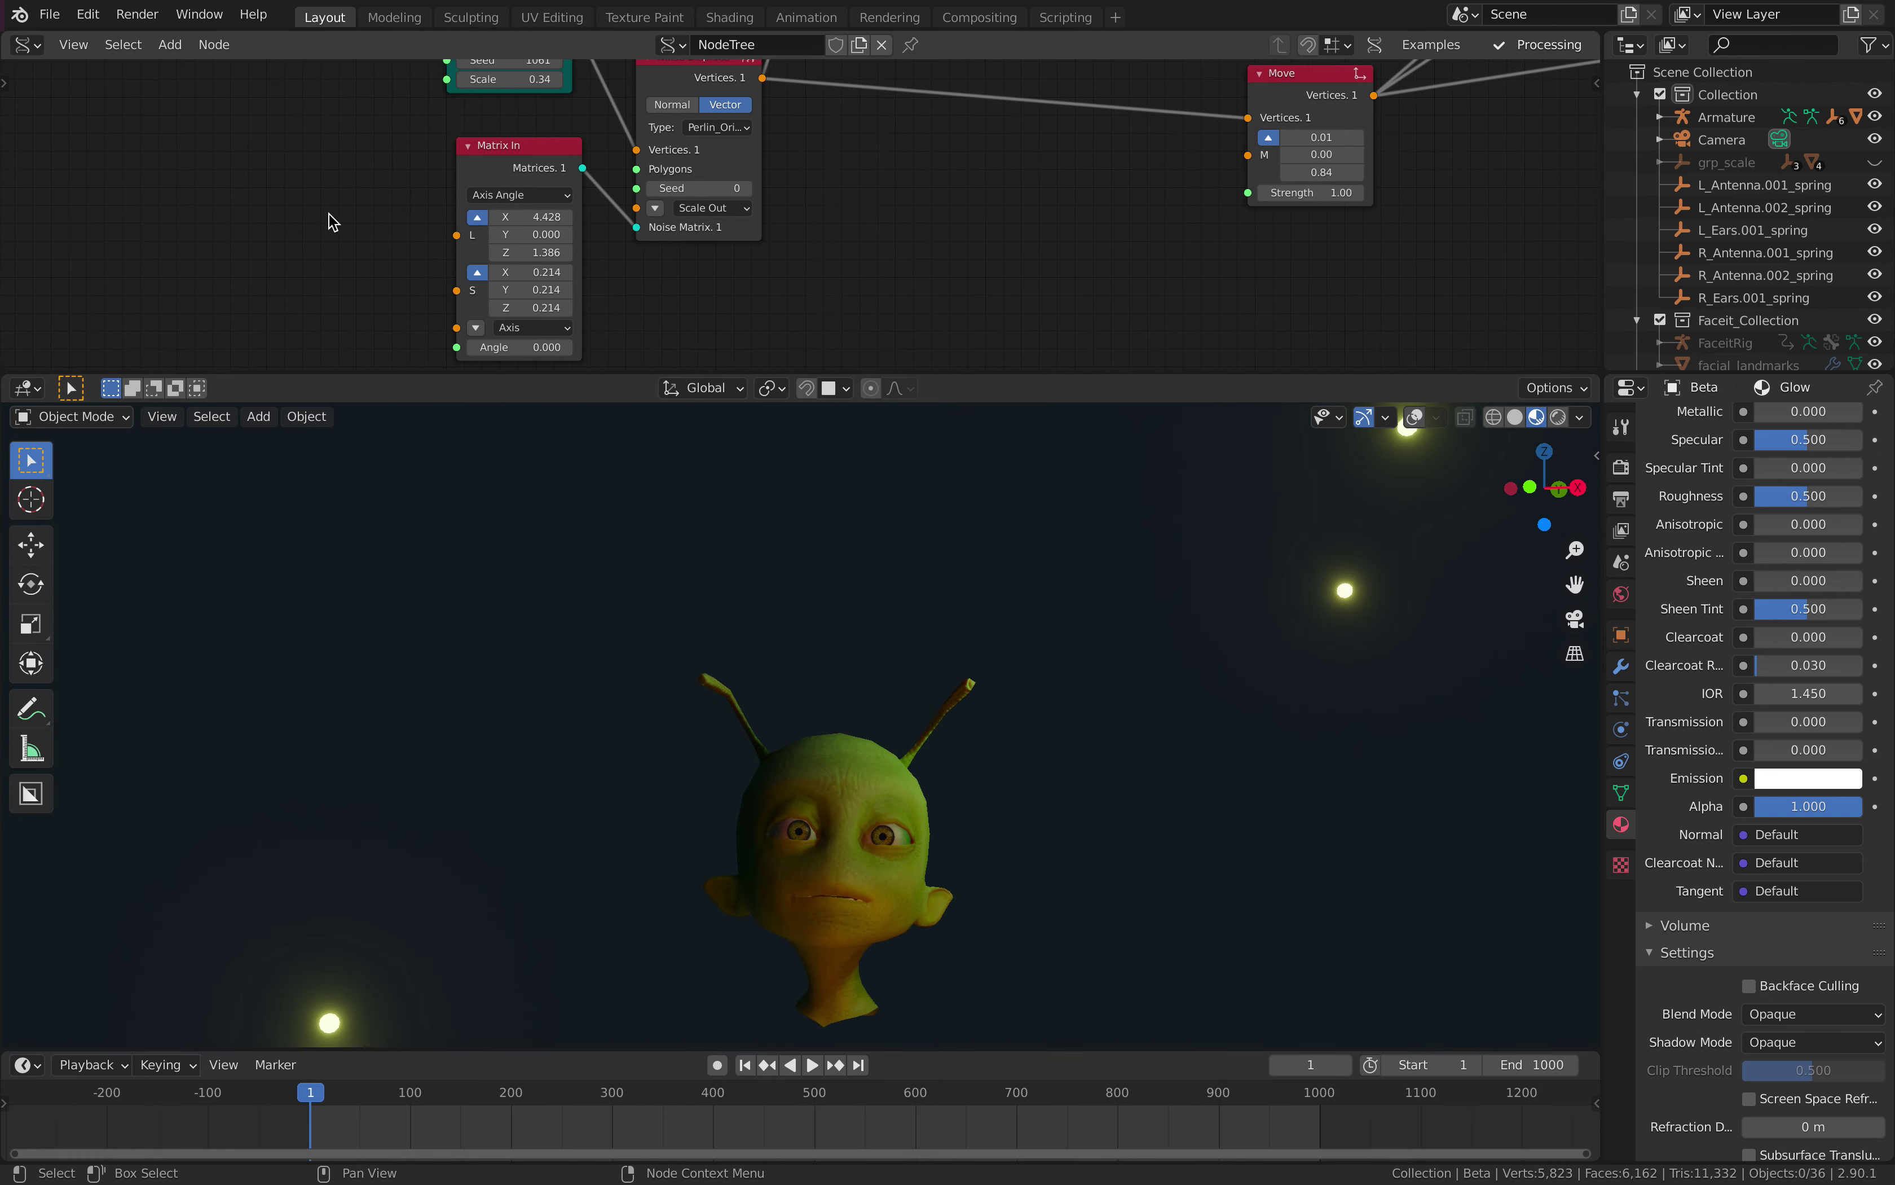
left_click(331, 217)
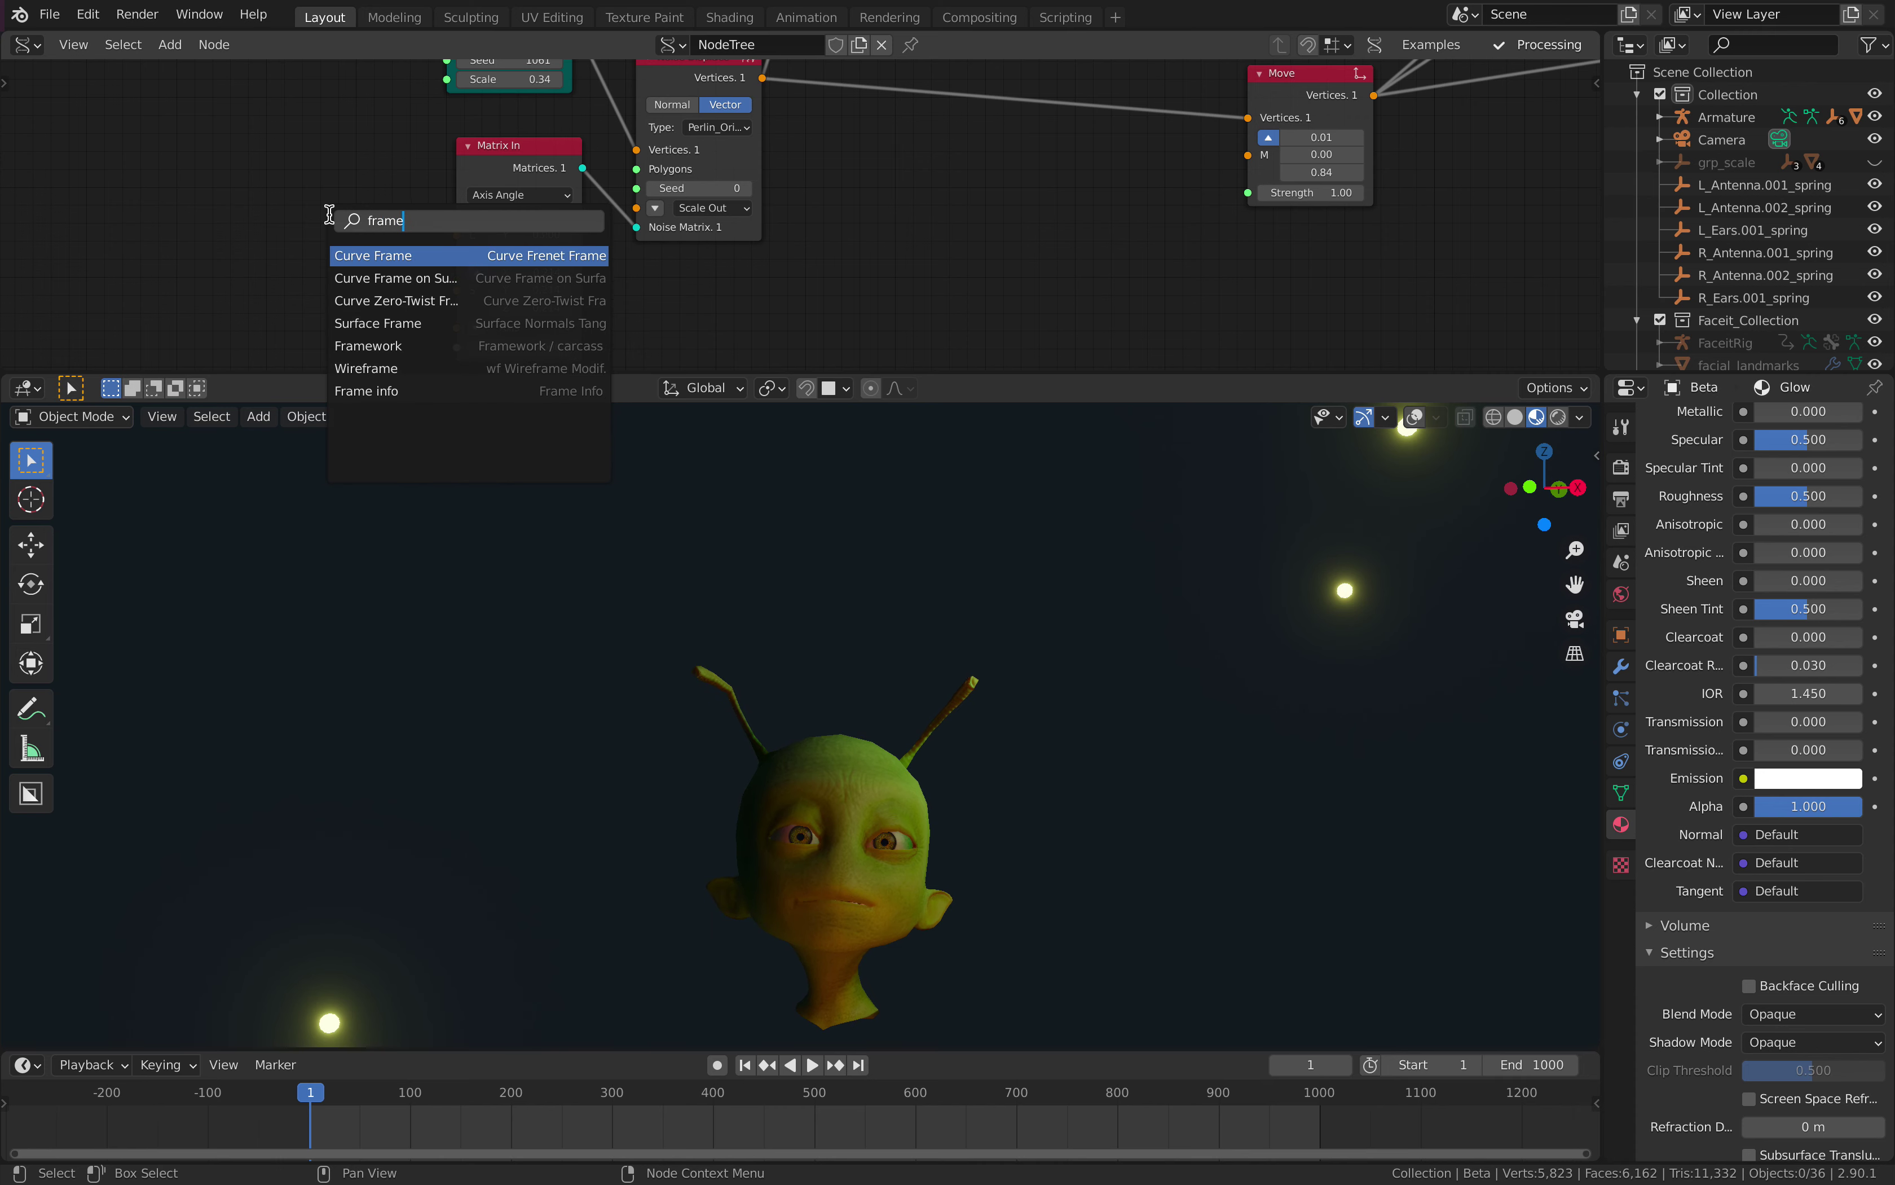
key("Return")
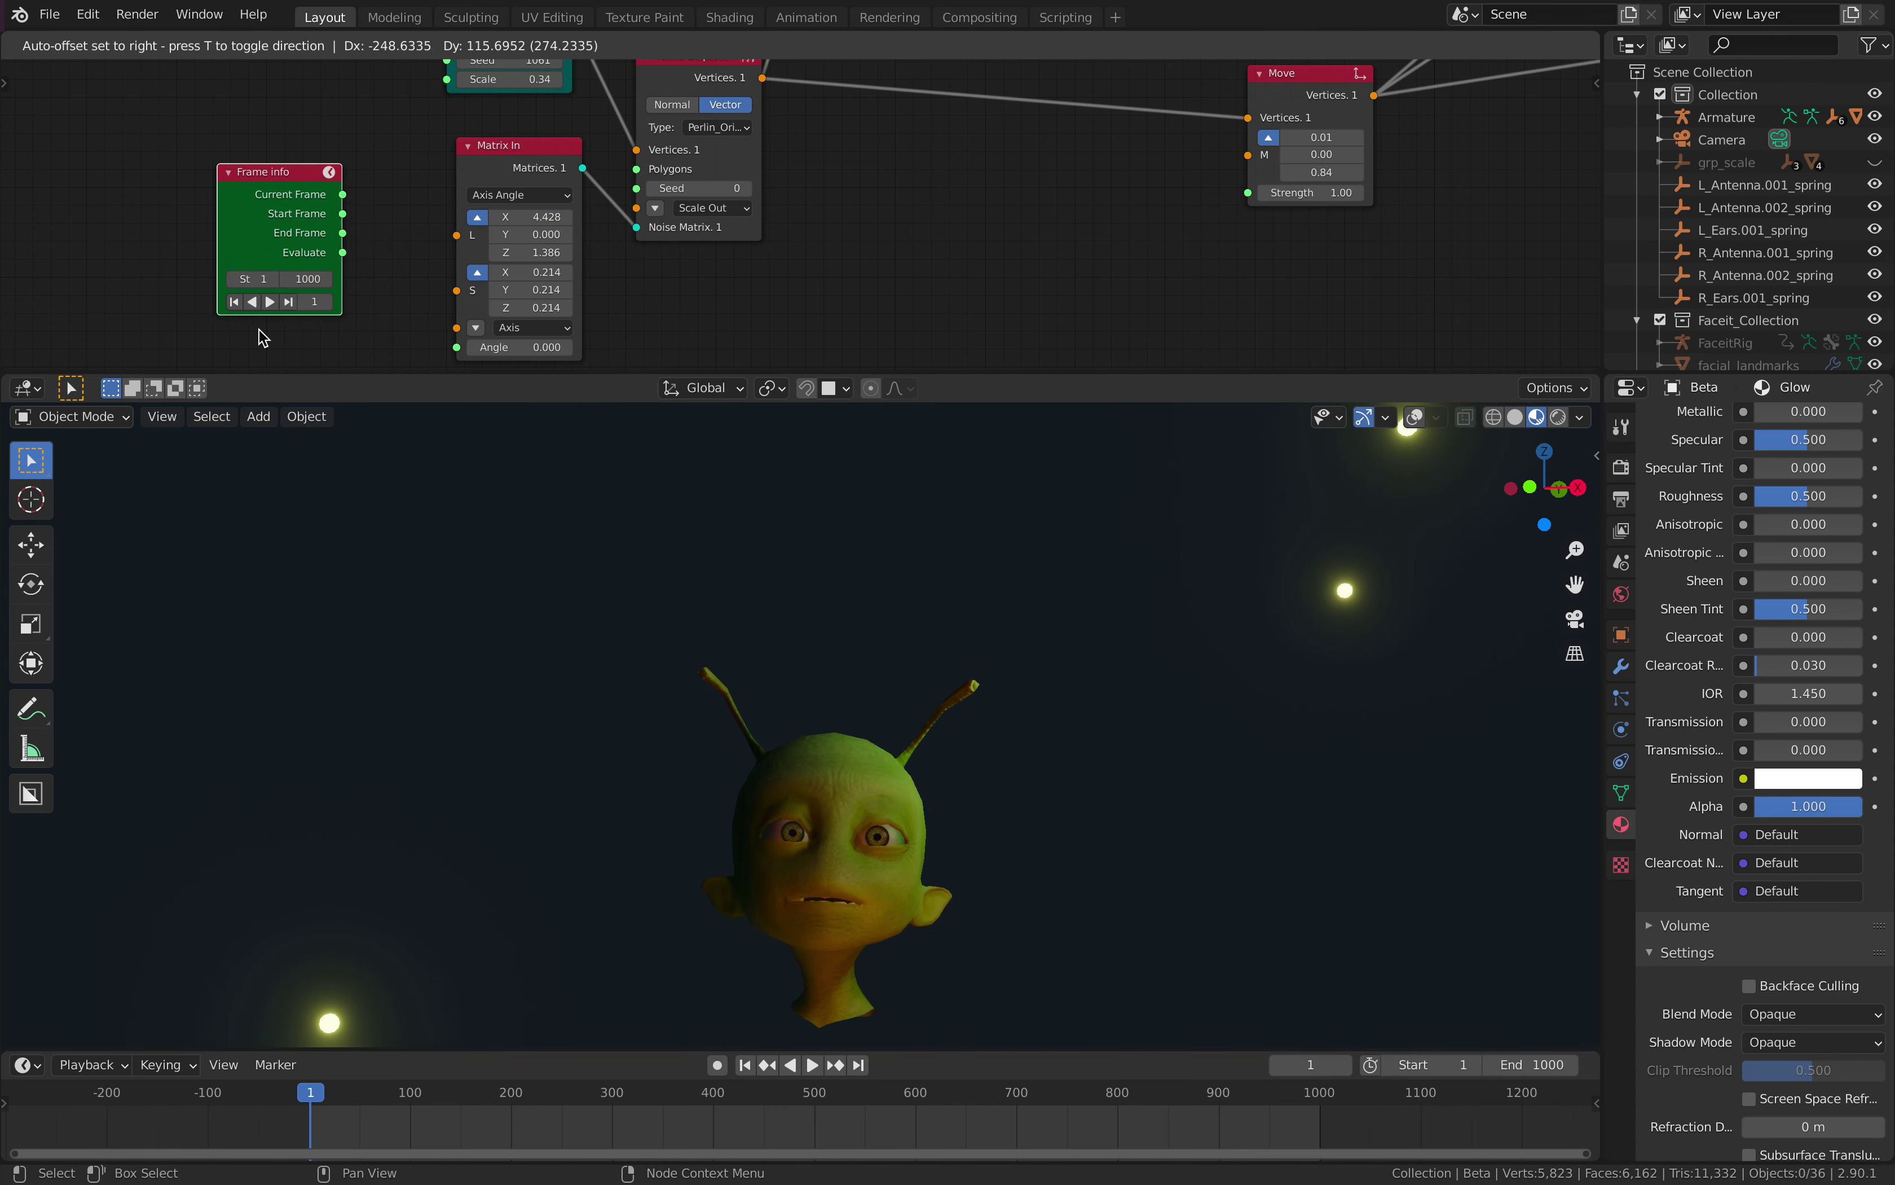
left_click(157, 204)
- Add a Vector In node, feeding Frame Info's Current Frame into its X input and its Vectors output into Matrix In's Location
key("shift+a")
left_click(284, 170)
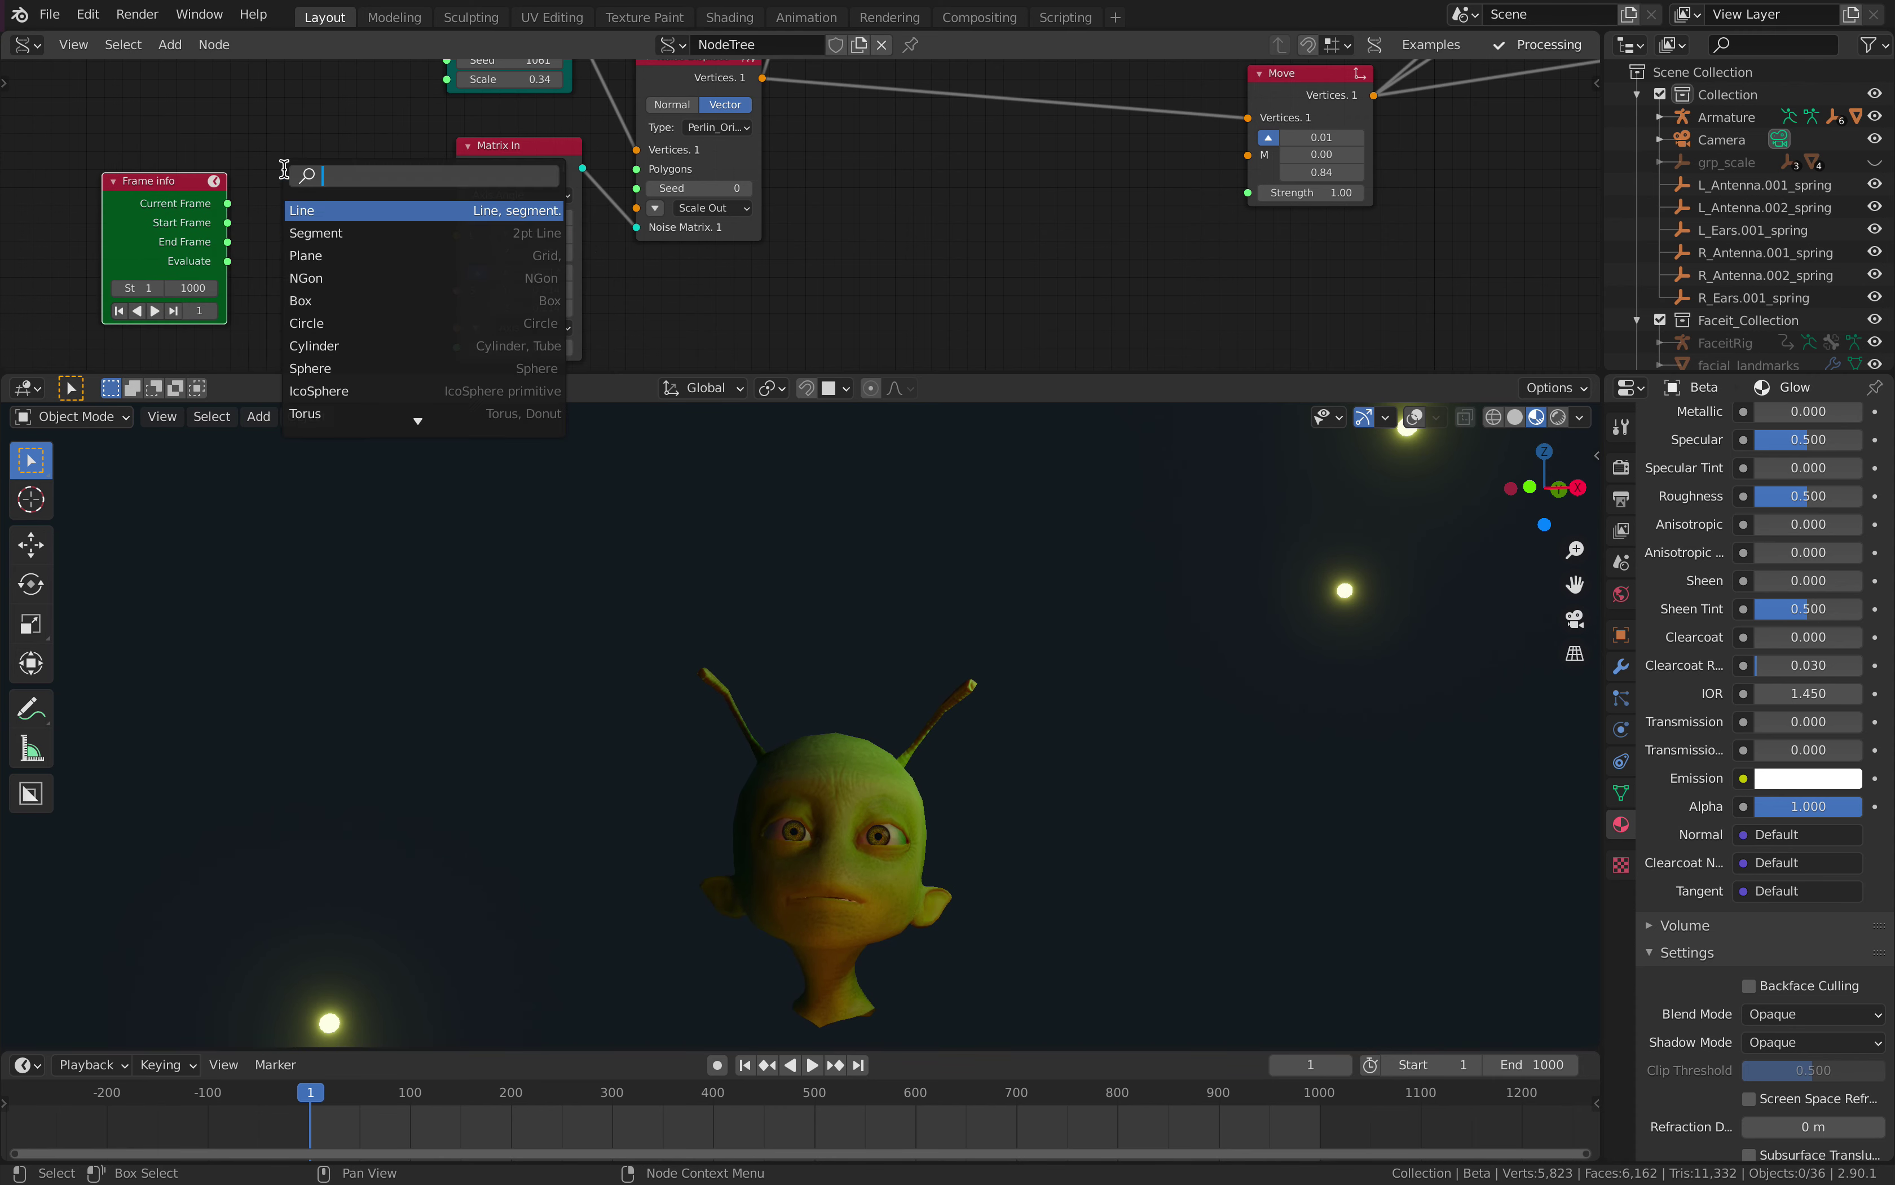
key("Return")
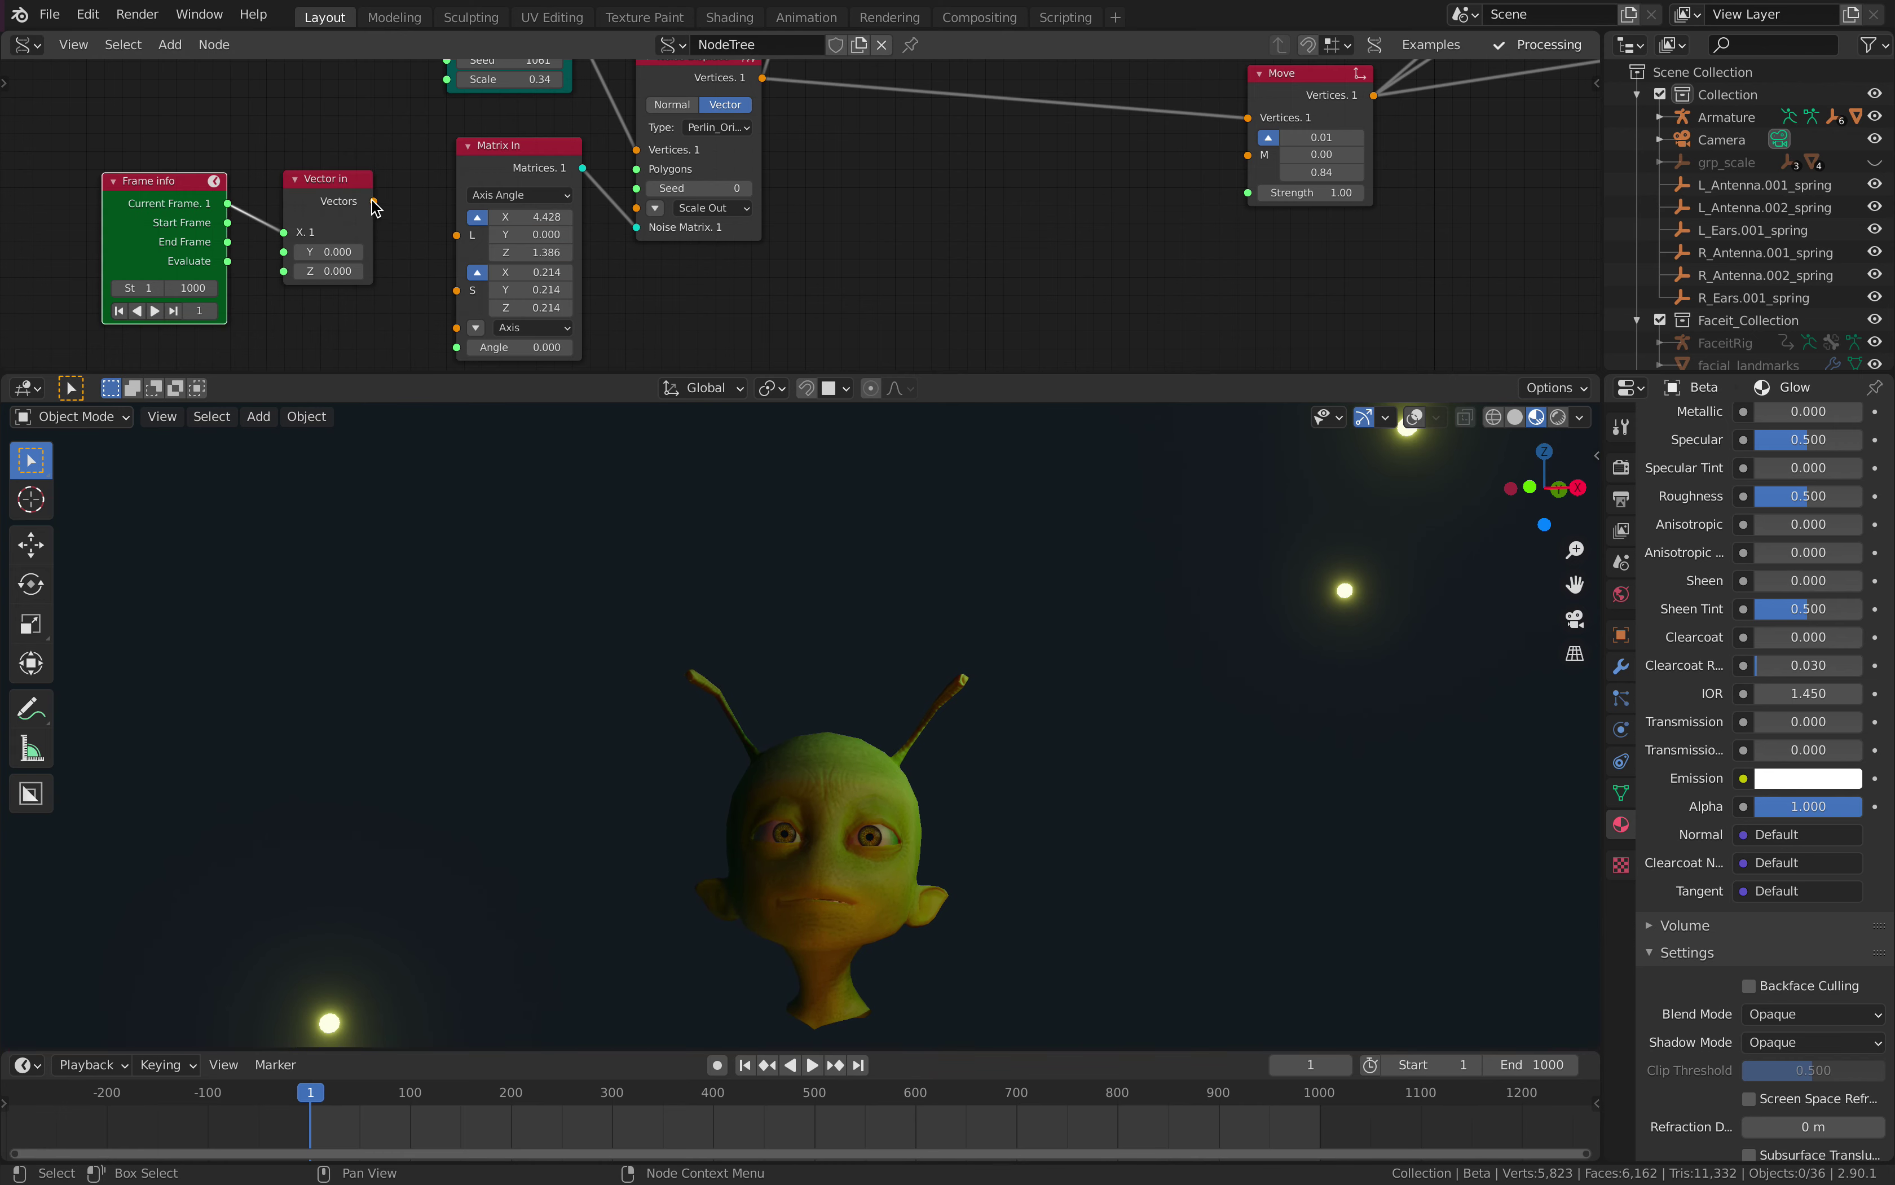
left_click(308, 171)
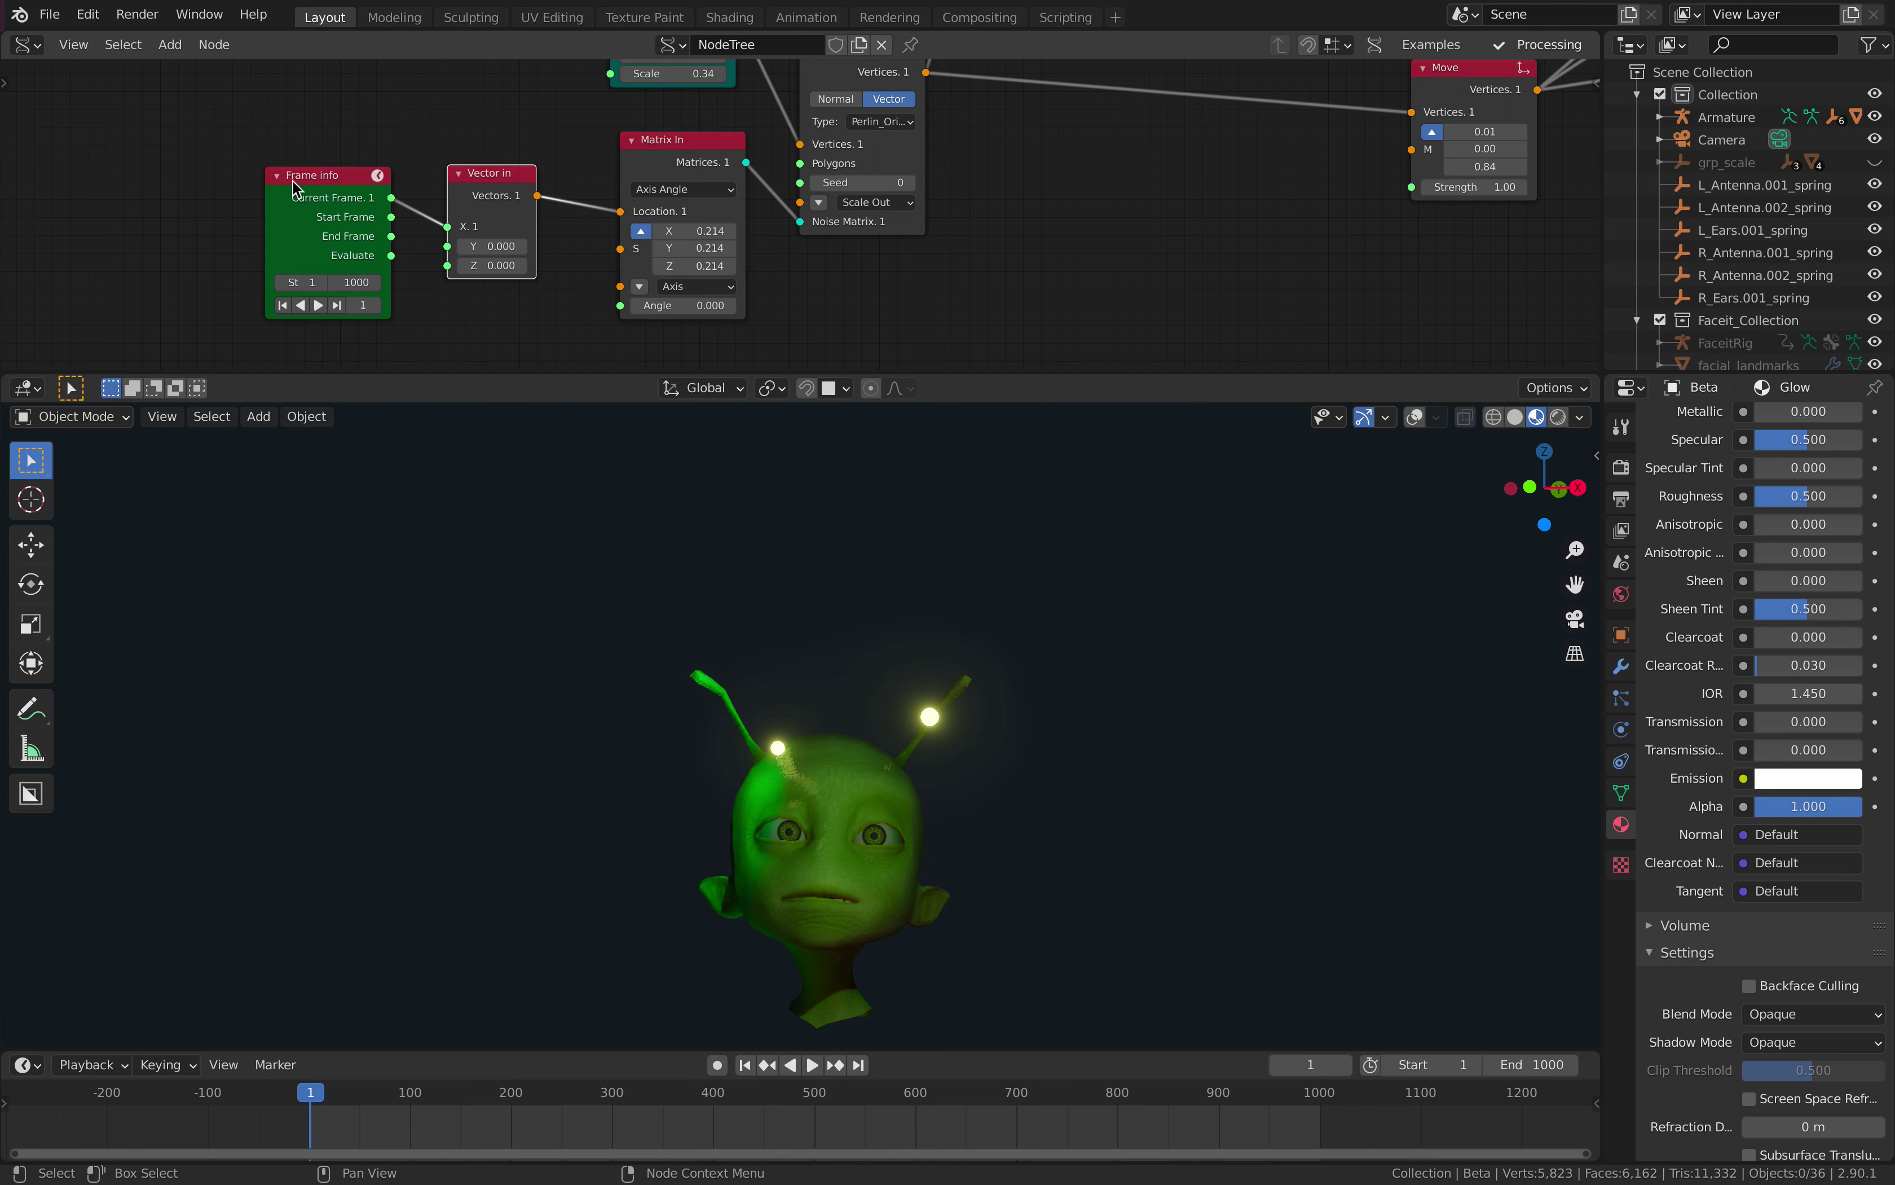
- Insert a Scalar Math node set to Multiply between Frame Info and Vector In, with a Y value of 0.052
key("shift+a")
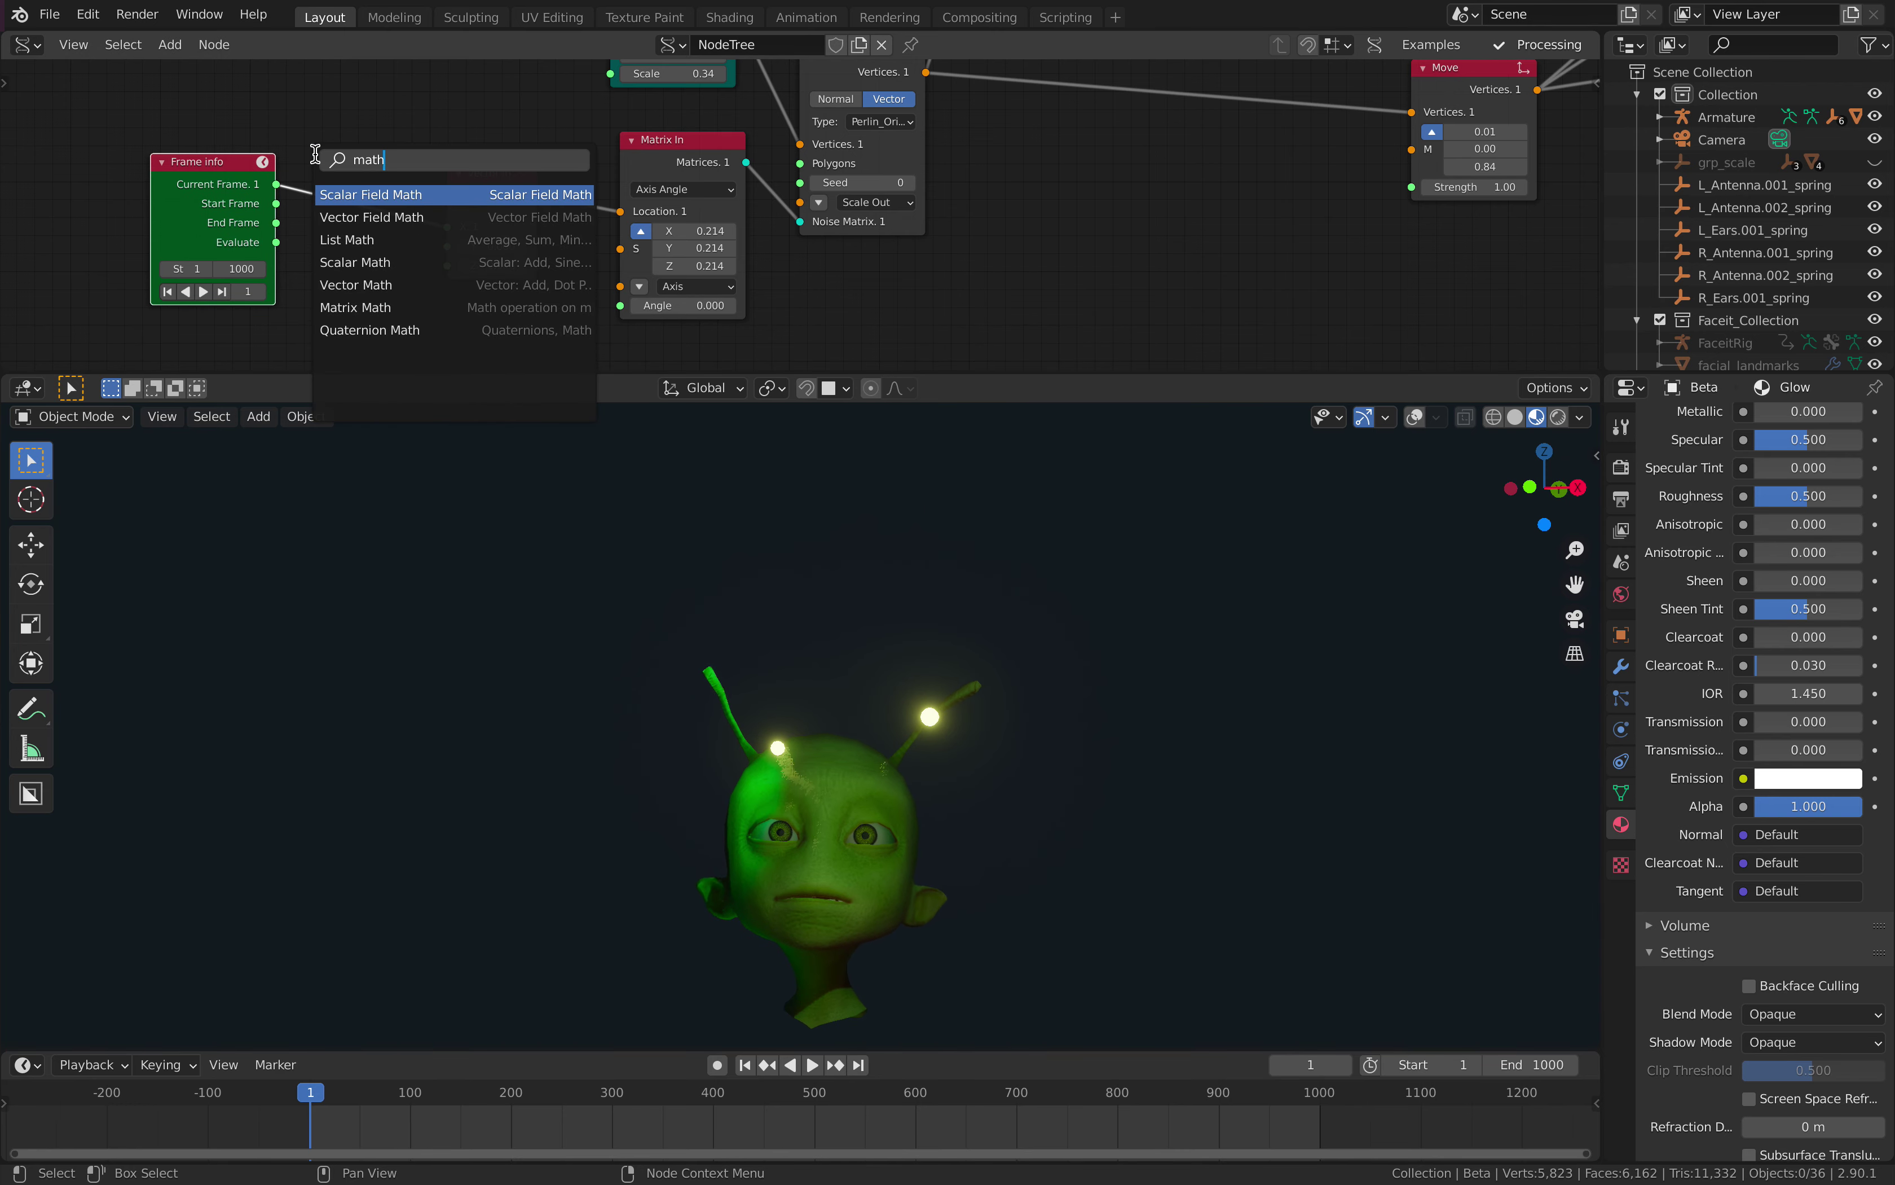
key("Return")
left_click(353, 165)
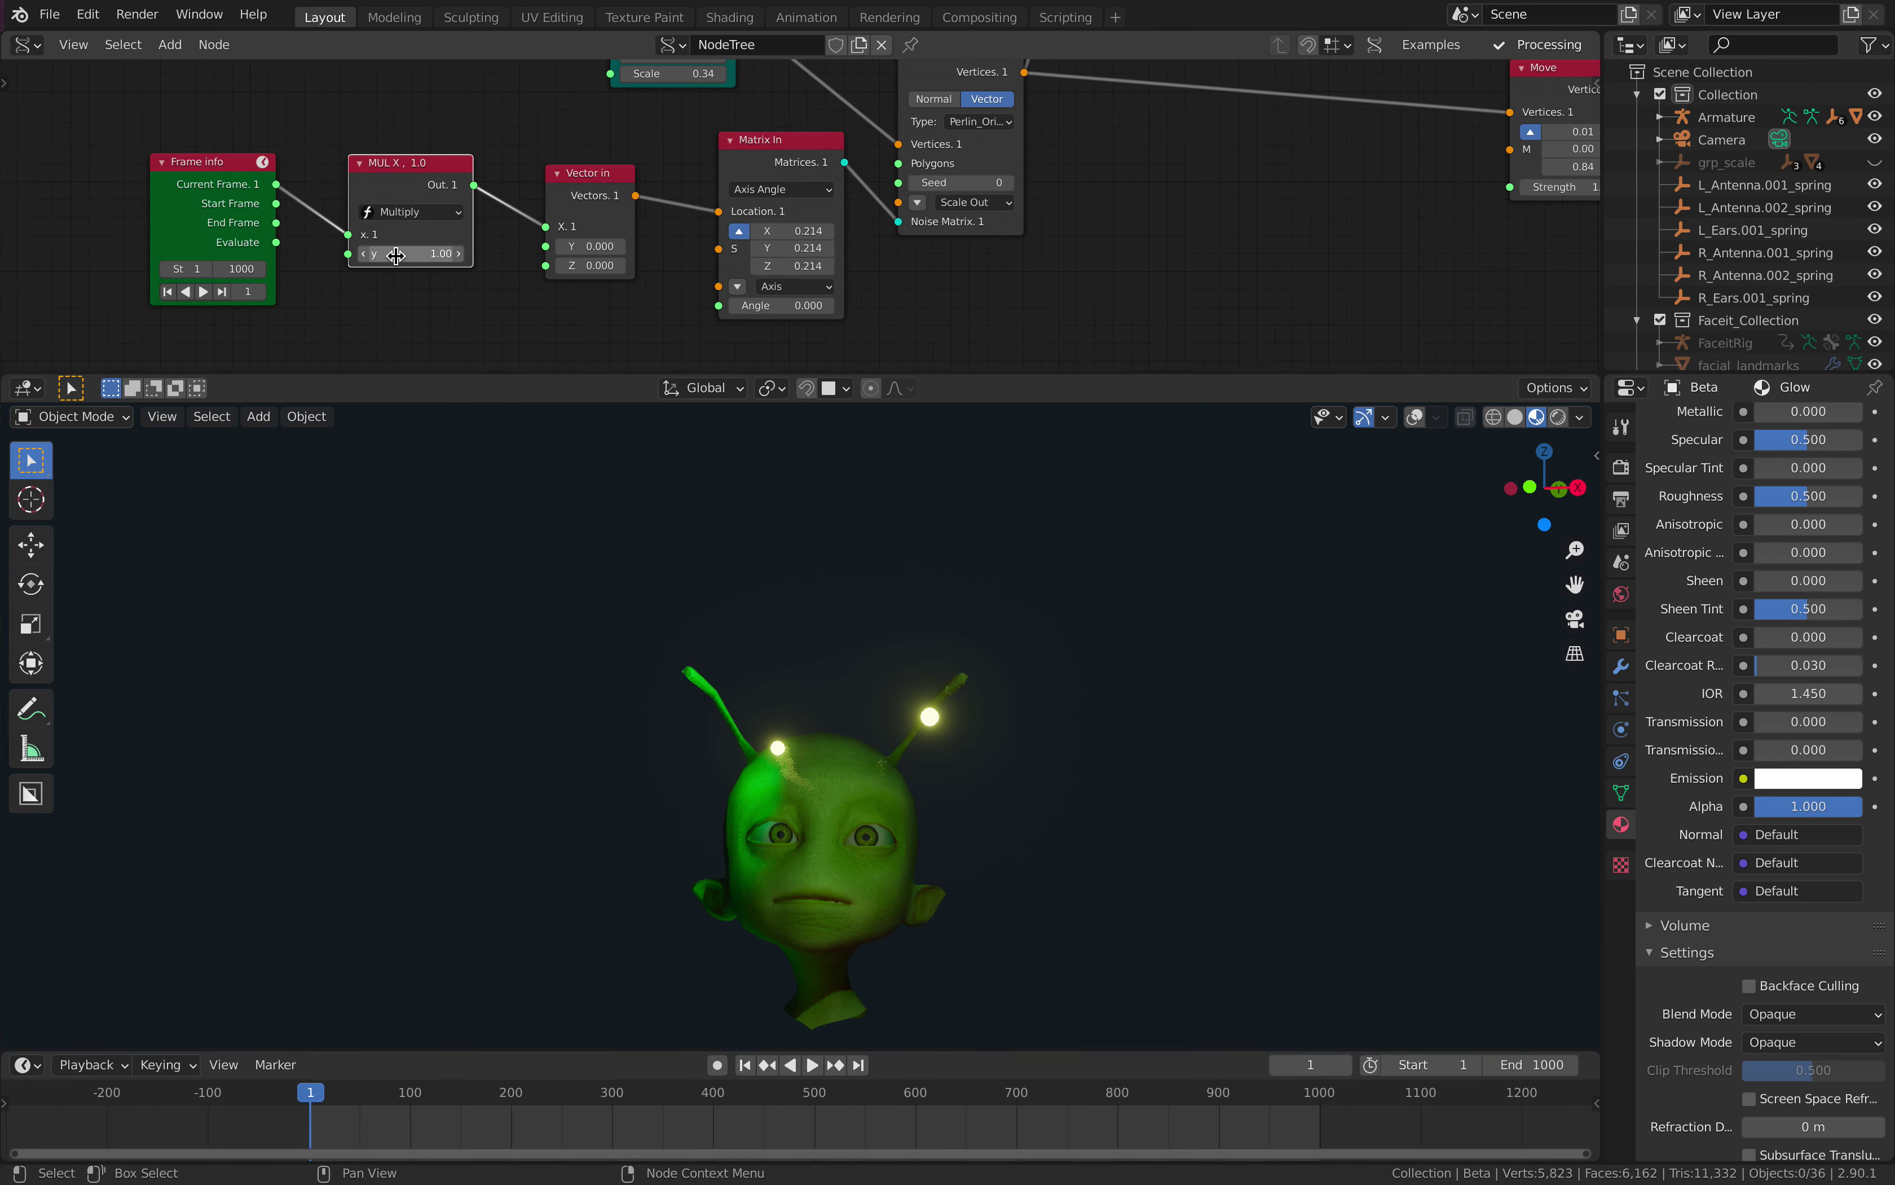
left_click_drag(411, 254, 337, 254)
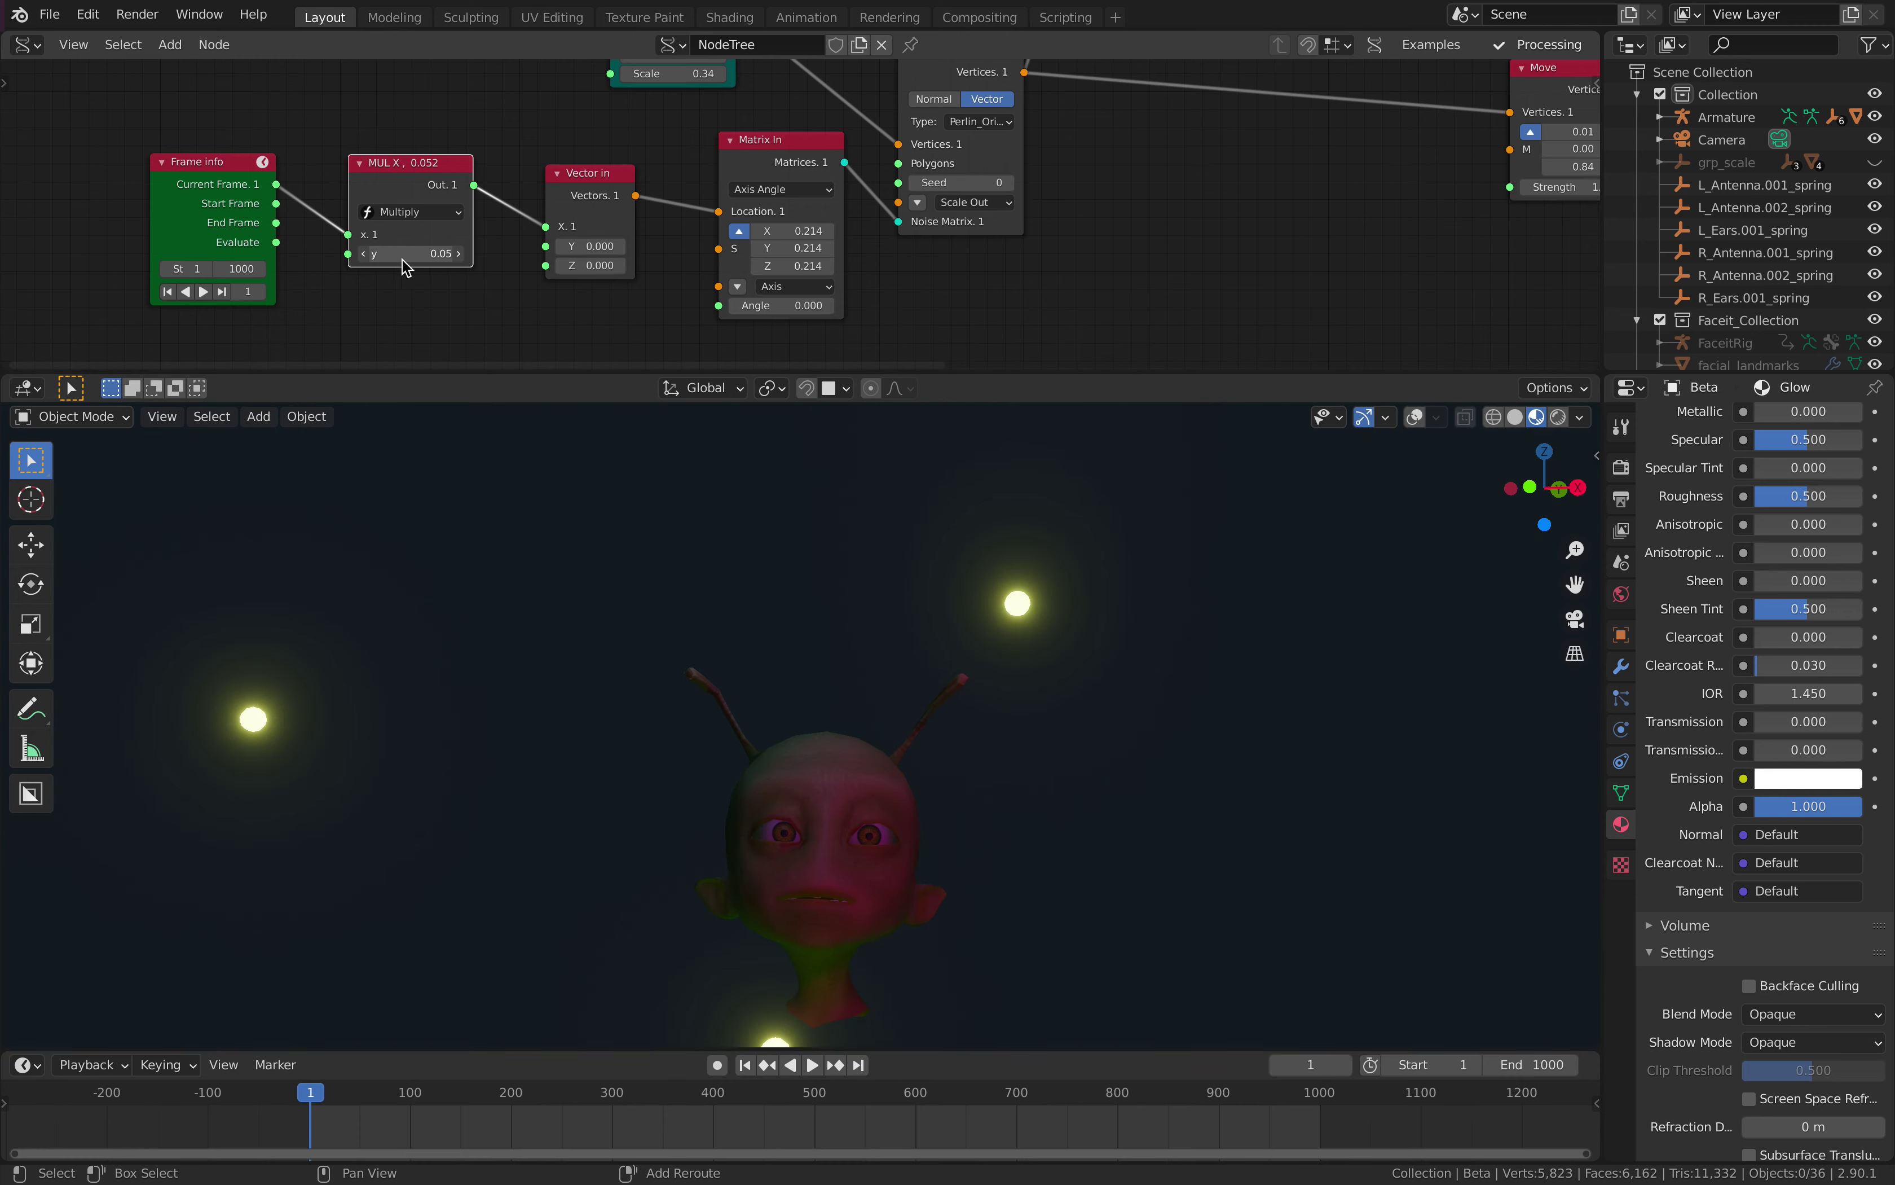
- Set the Multiply node's Y value to 0.002 and play the animation, temporarily viewing it in a fullscreen viewport
key("space")
key("space")
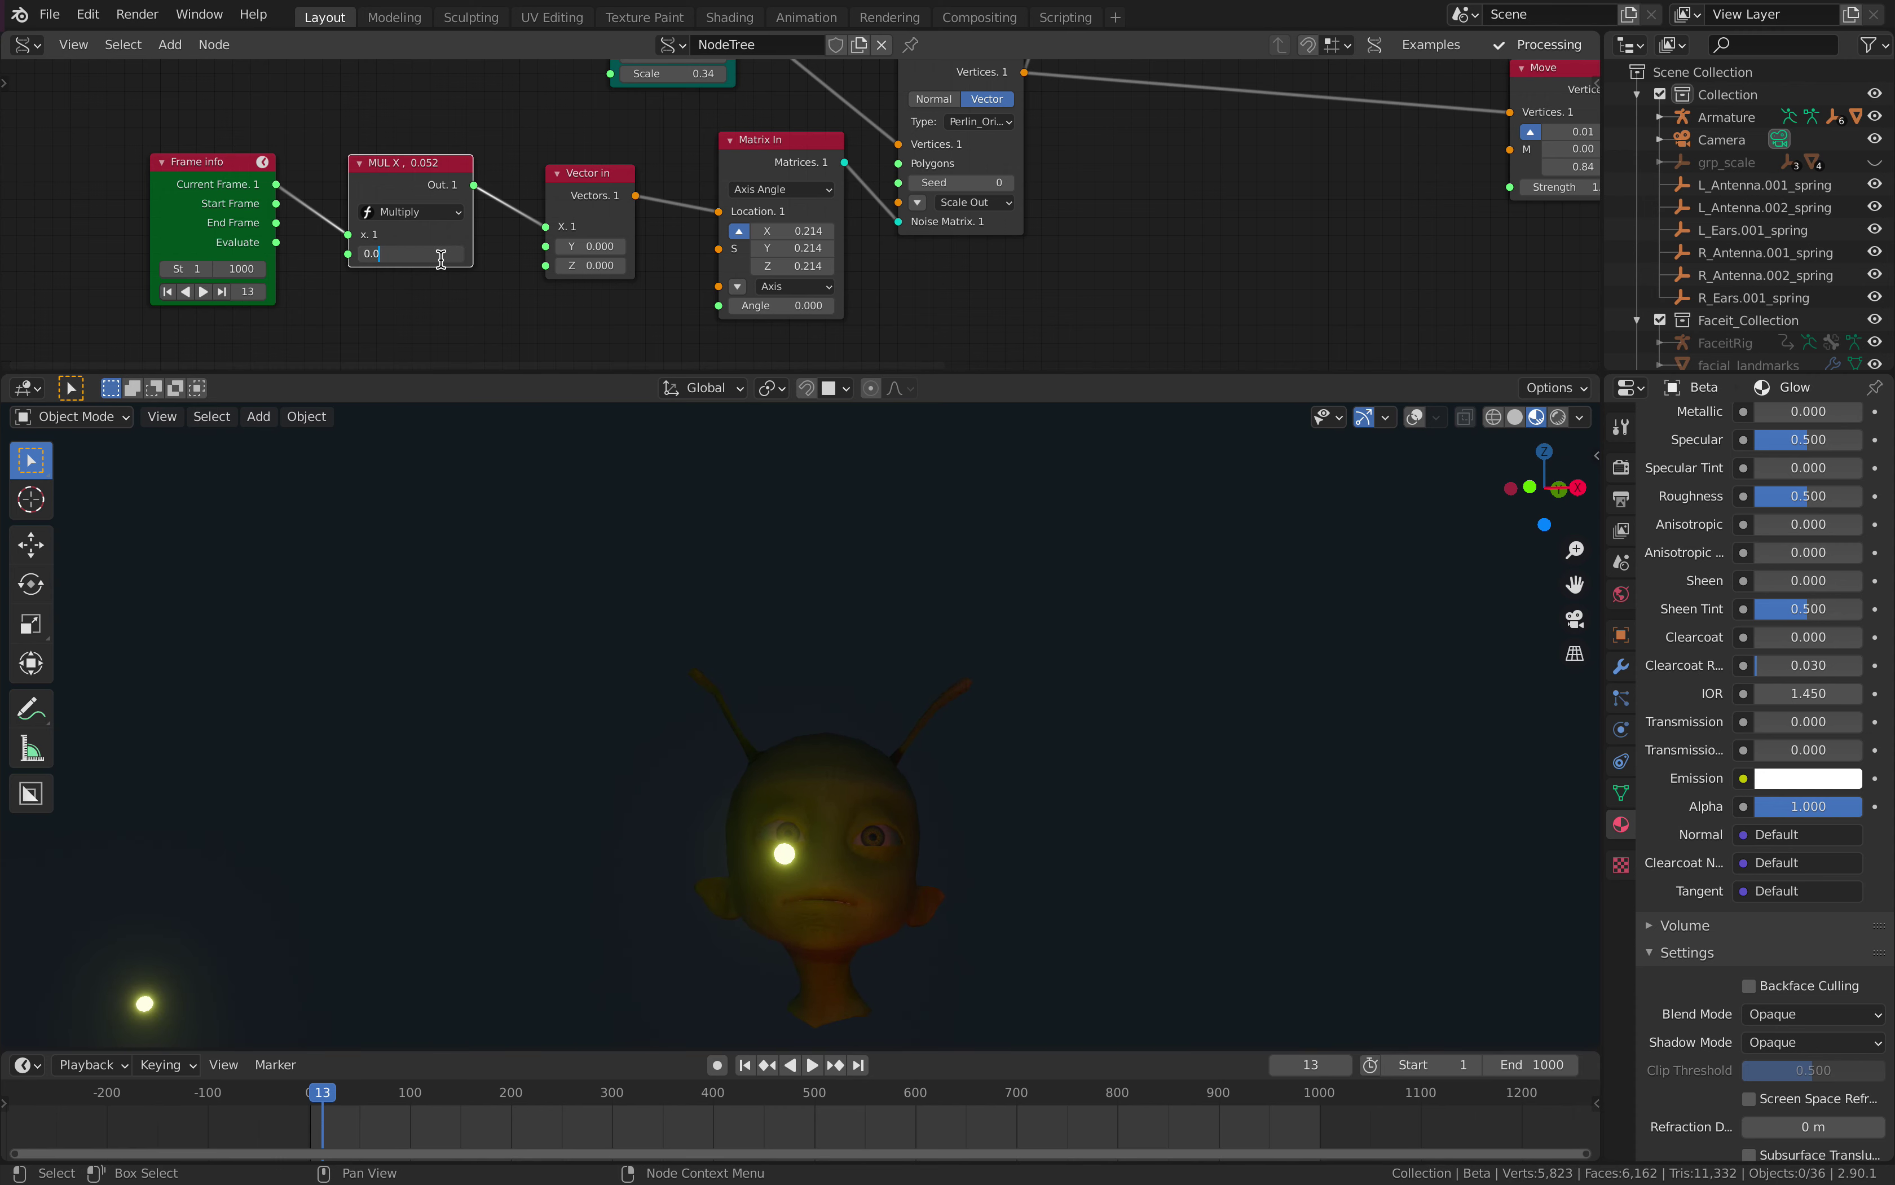
key("Return")
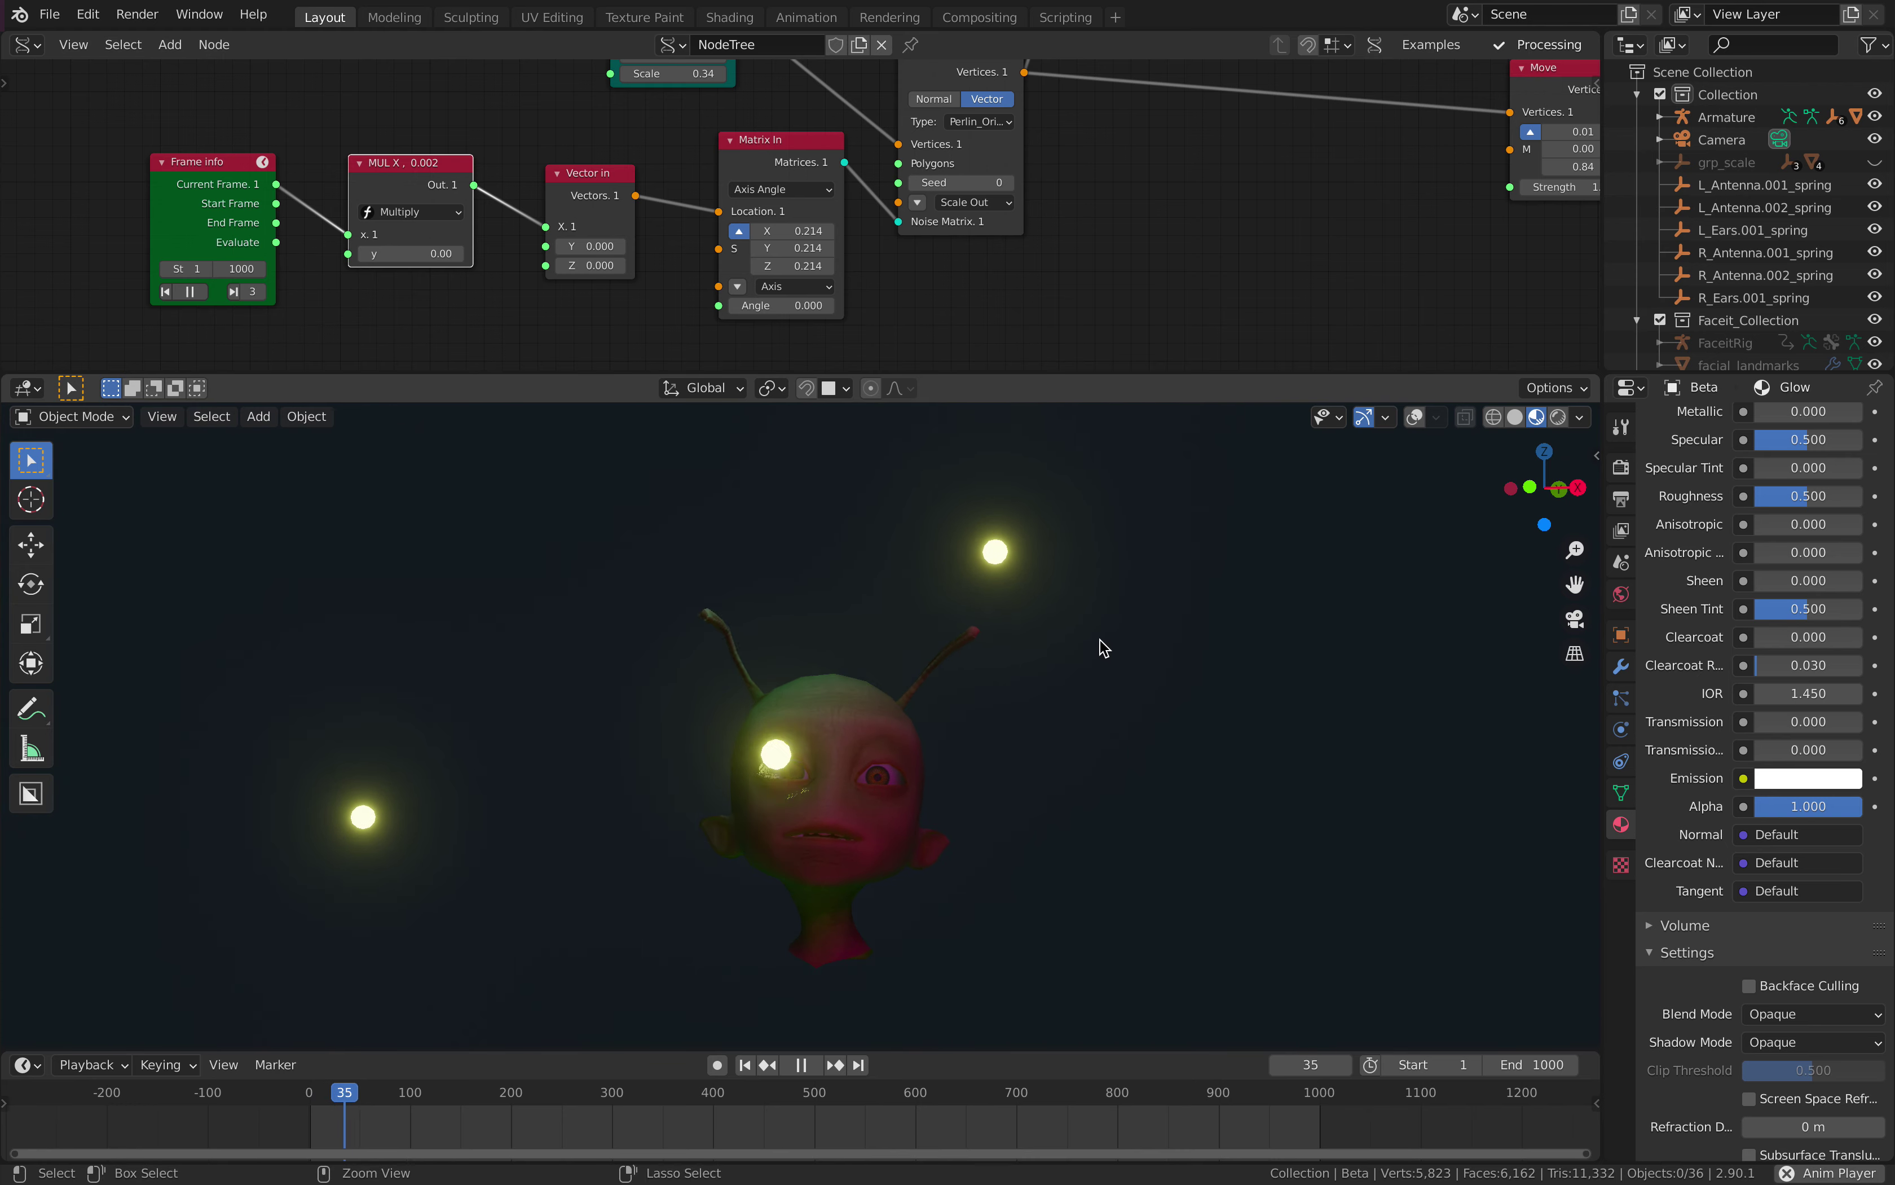
key("ctrl+alt+space")
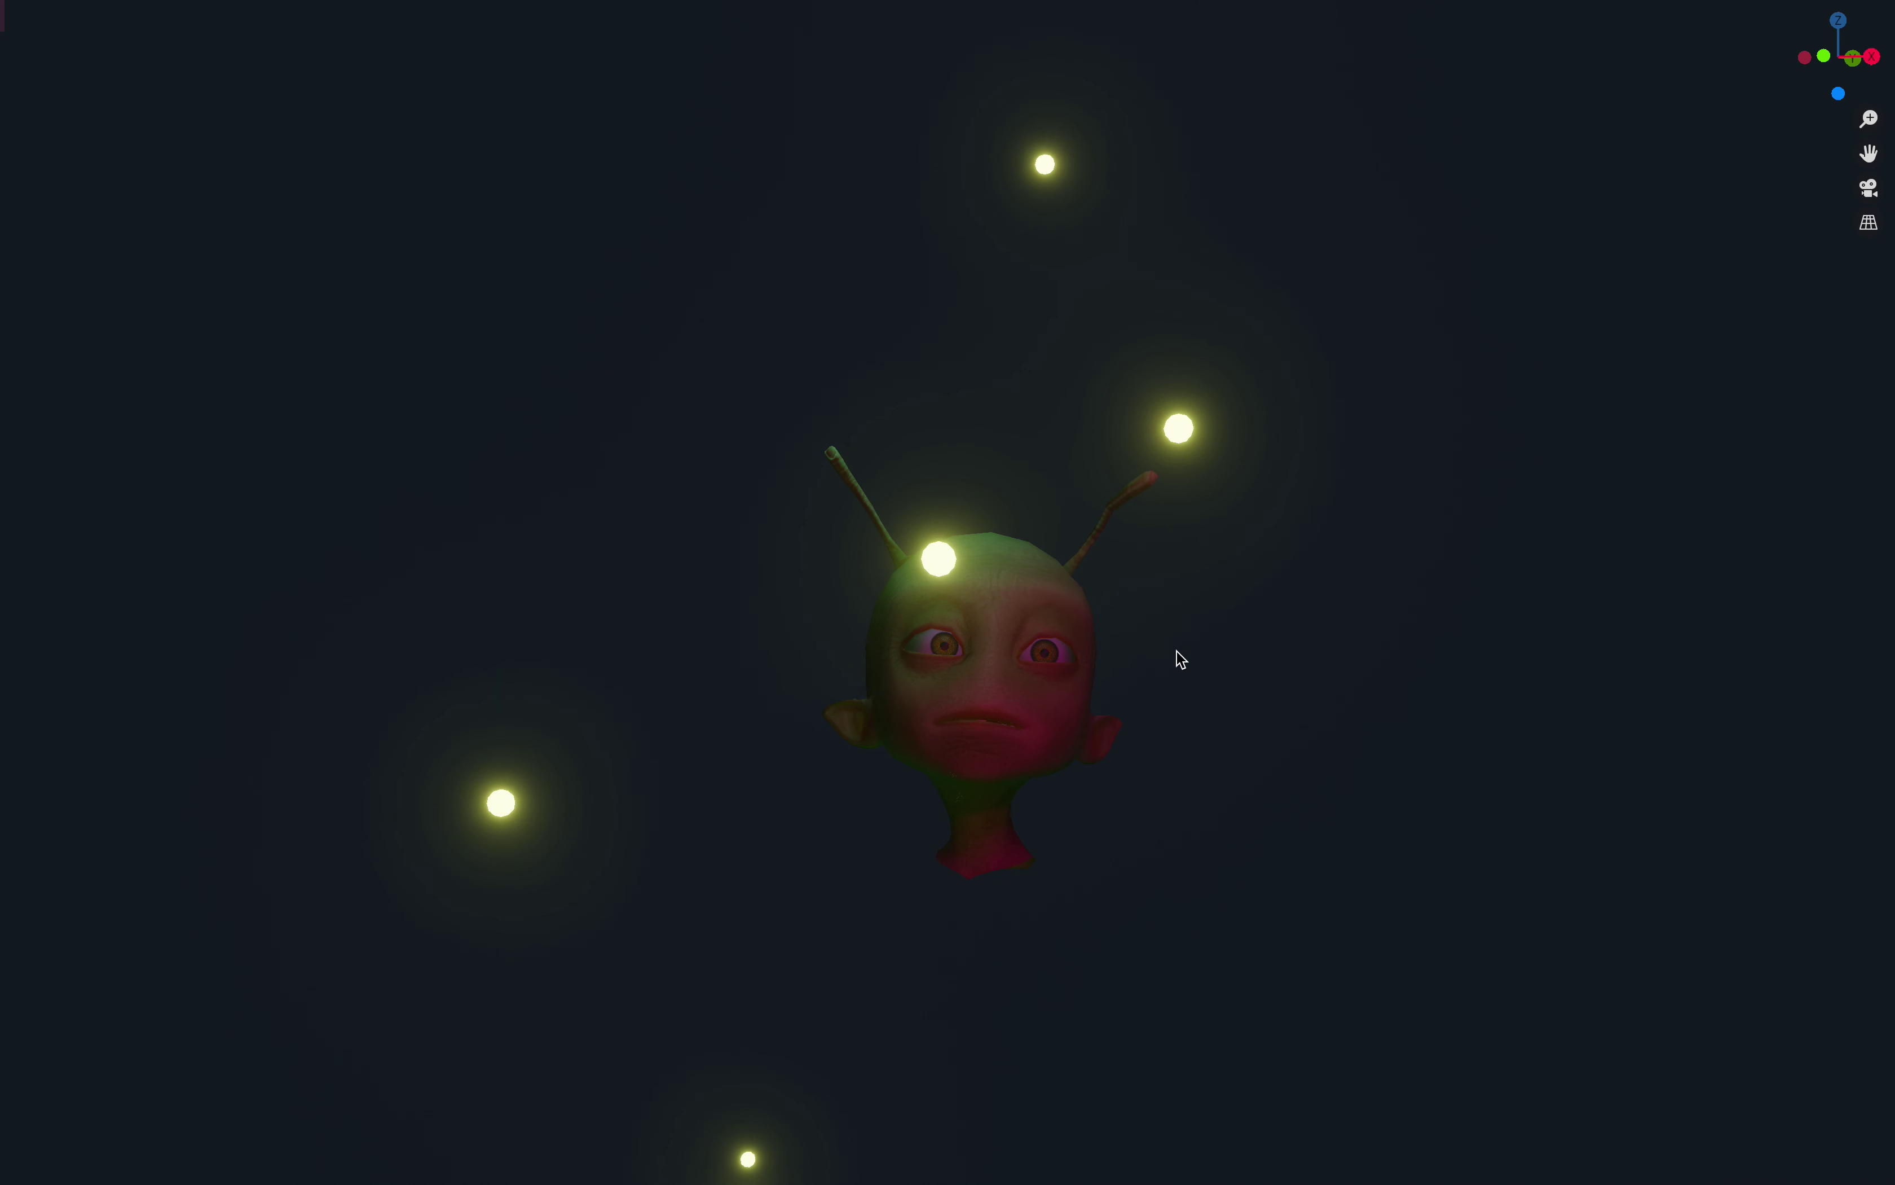
scroll(1246, 649, "up", 2)
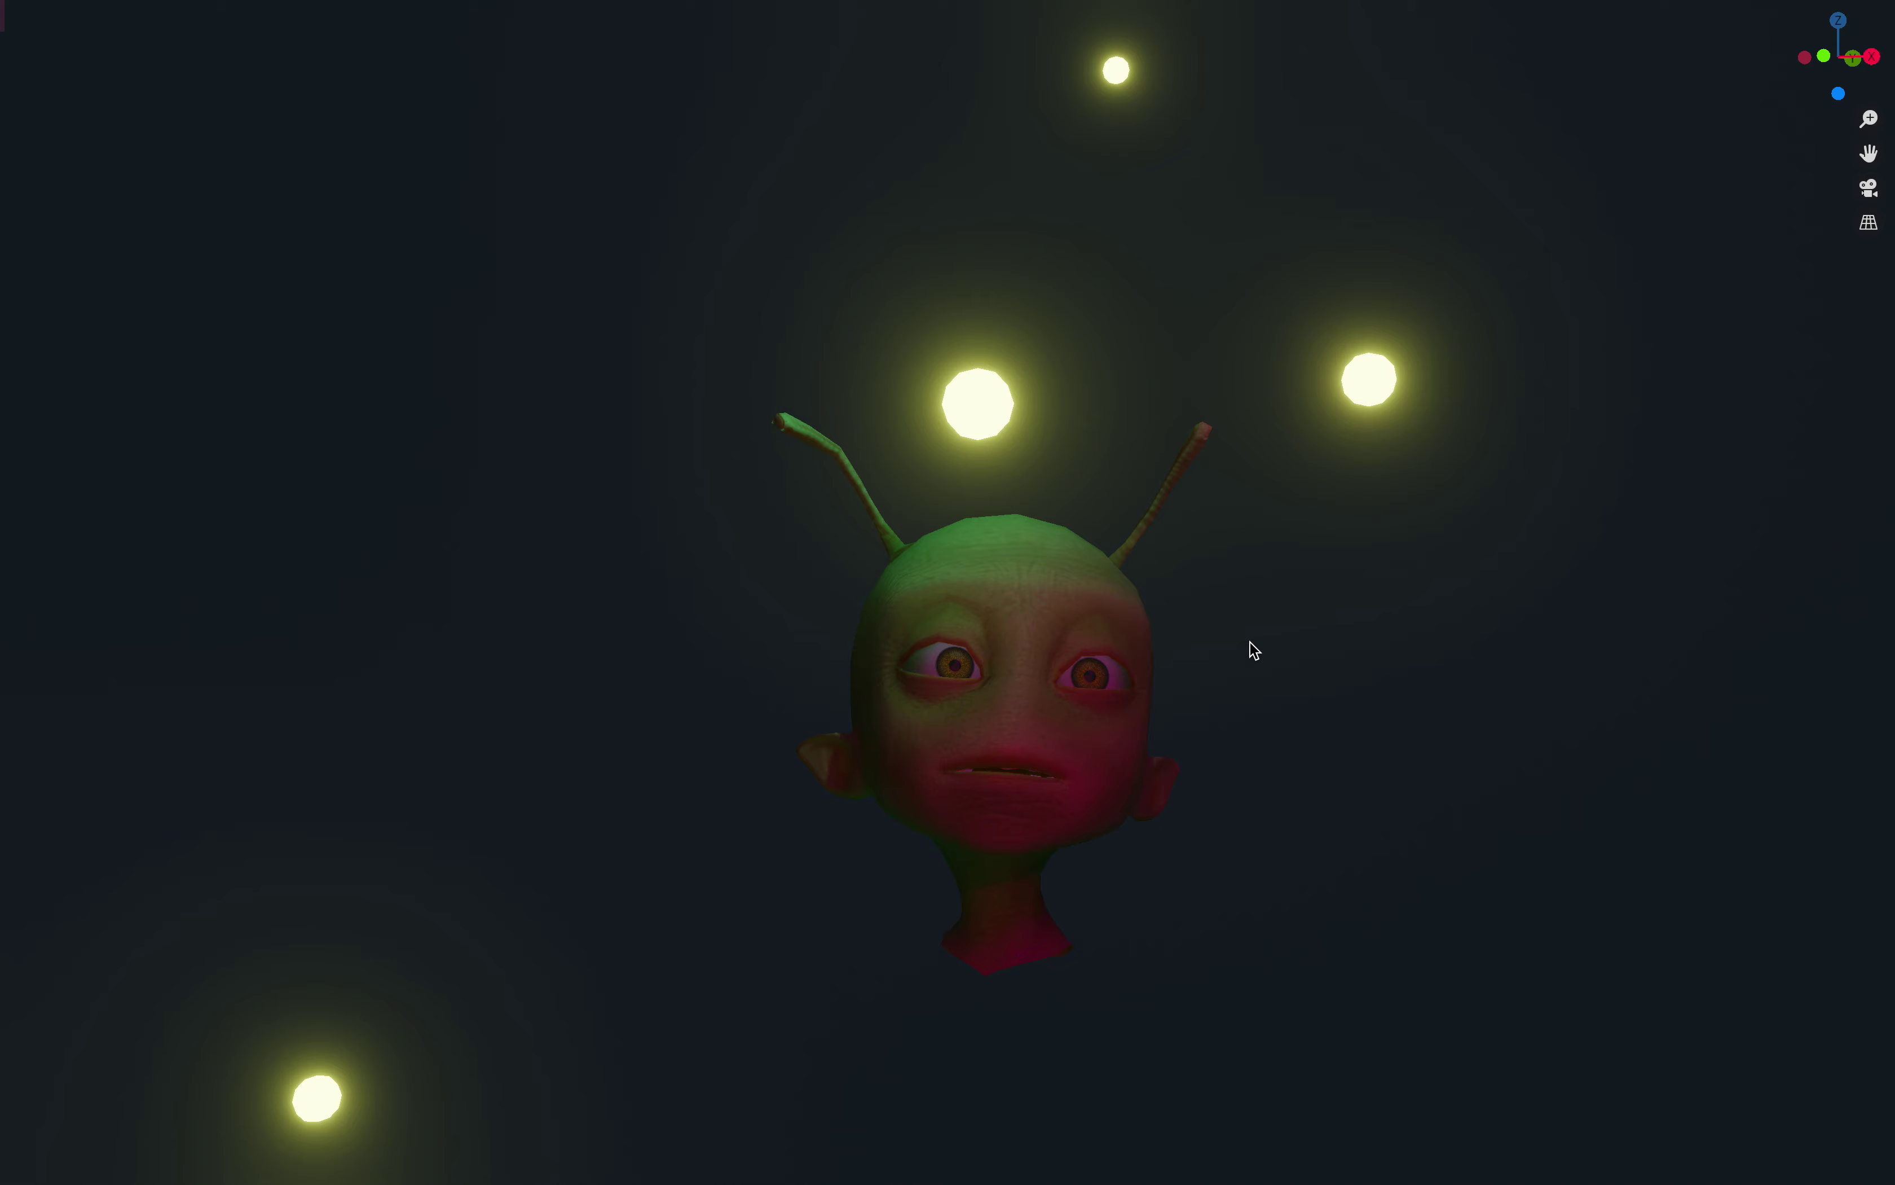
key("ctrl+alt+space")
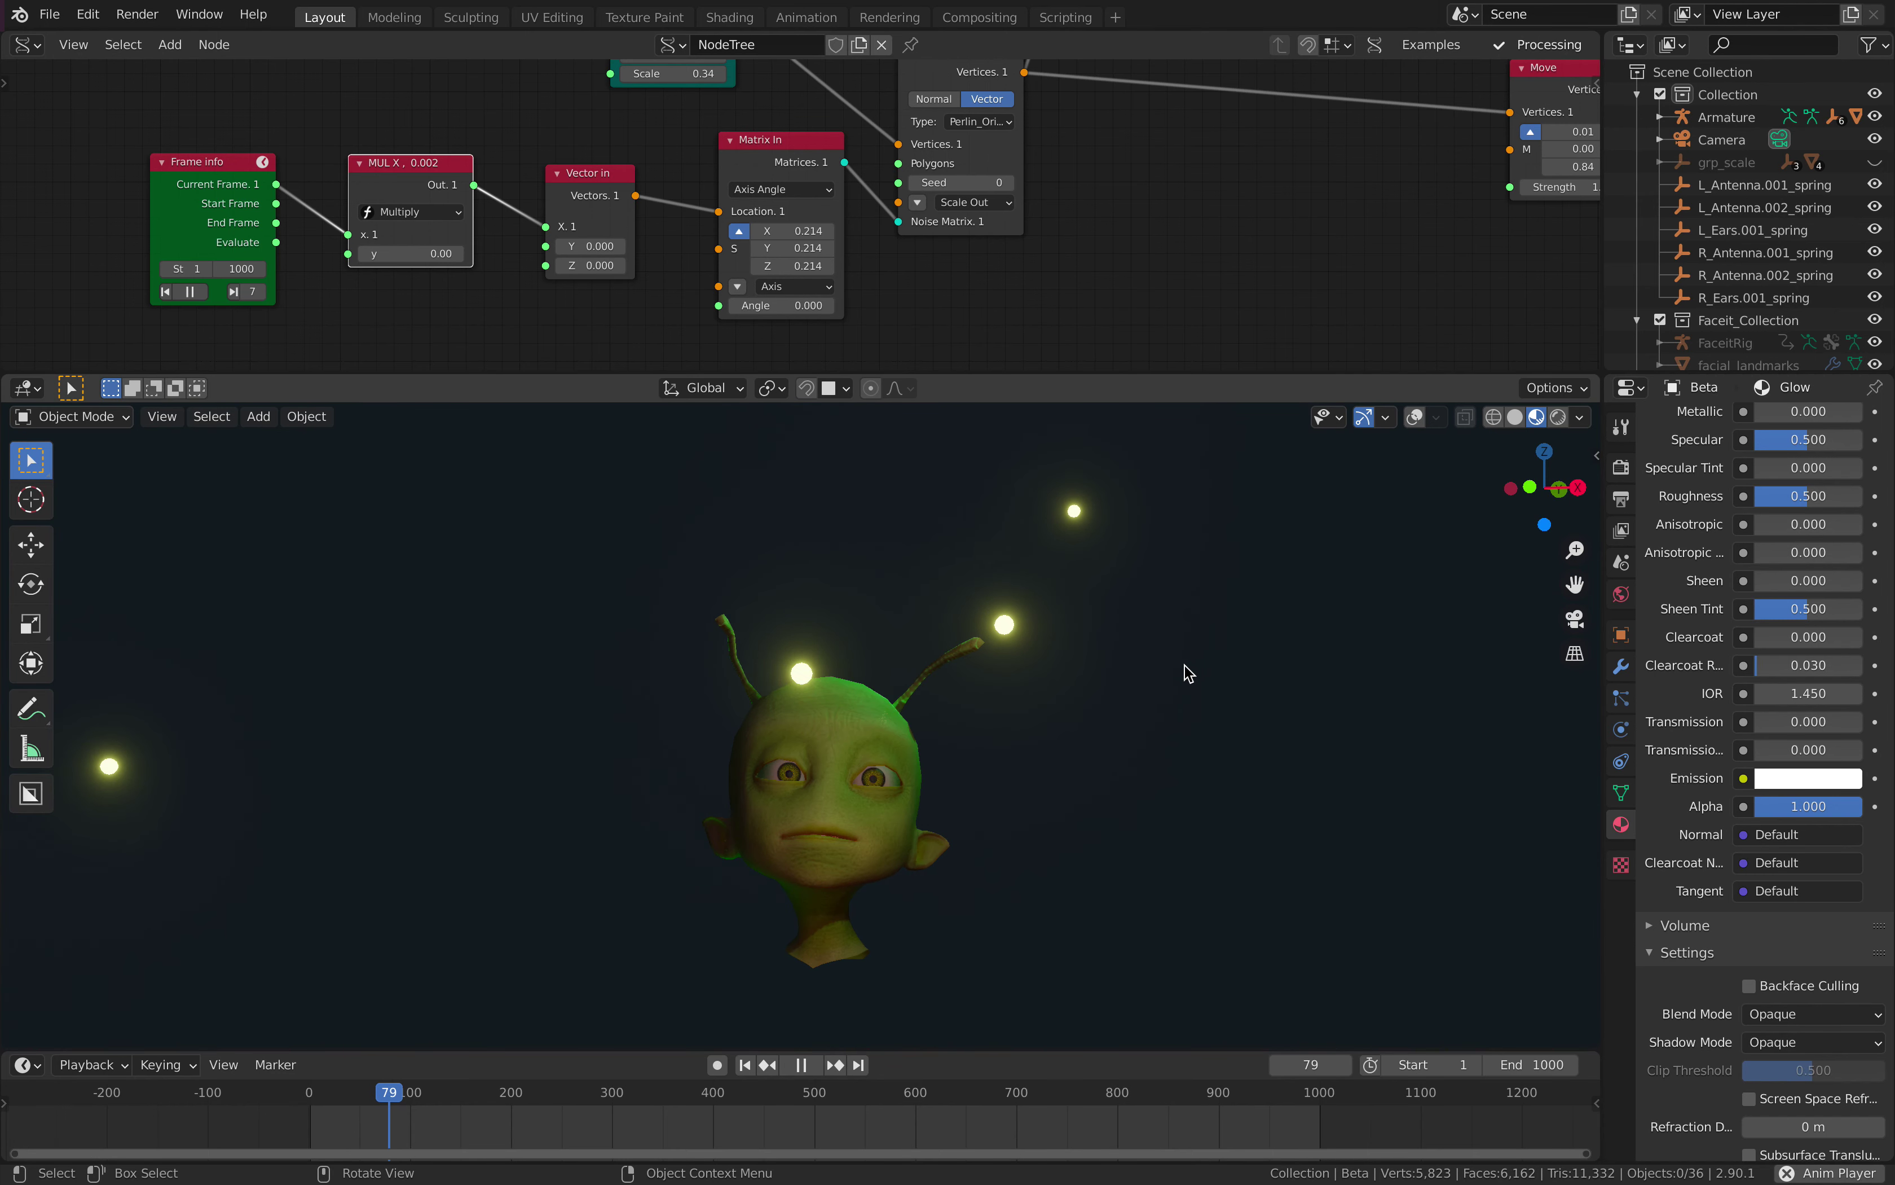
mouse_move(1184, 665)
middle_mouse_down()
mouse_move(1189, 695)
mouse_move(1235, 694)
mouse_move(1182, 675)
middle_mouse_up()
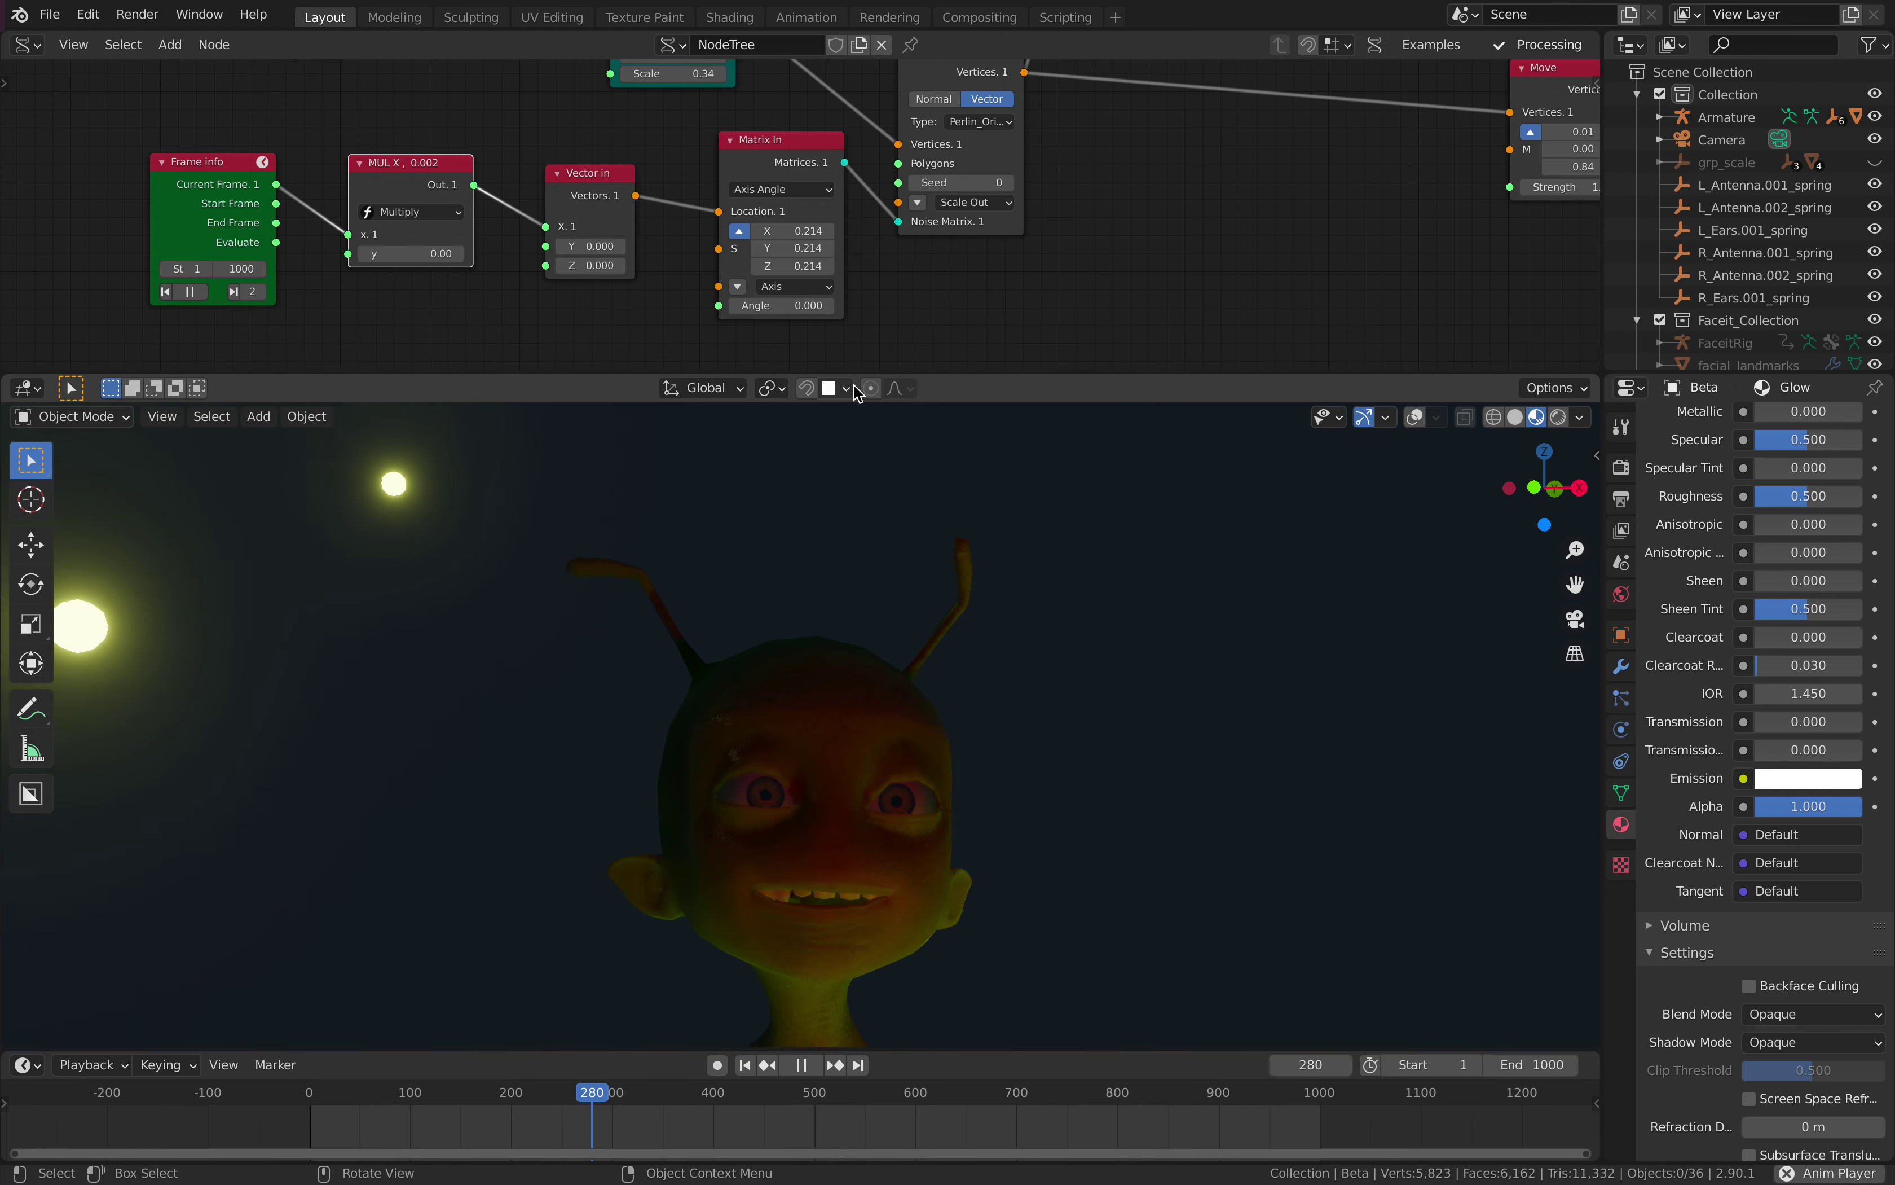
- Set Random Vector's Count to 20 and then to 50 while the animation plays
middle_click_drag(443, 103, 449, 196)
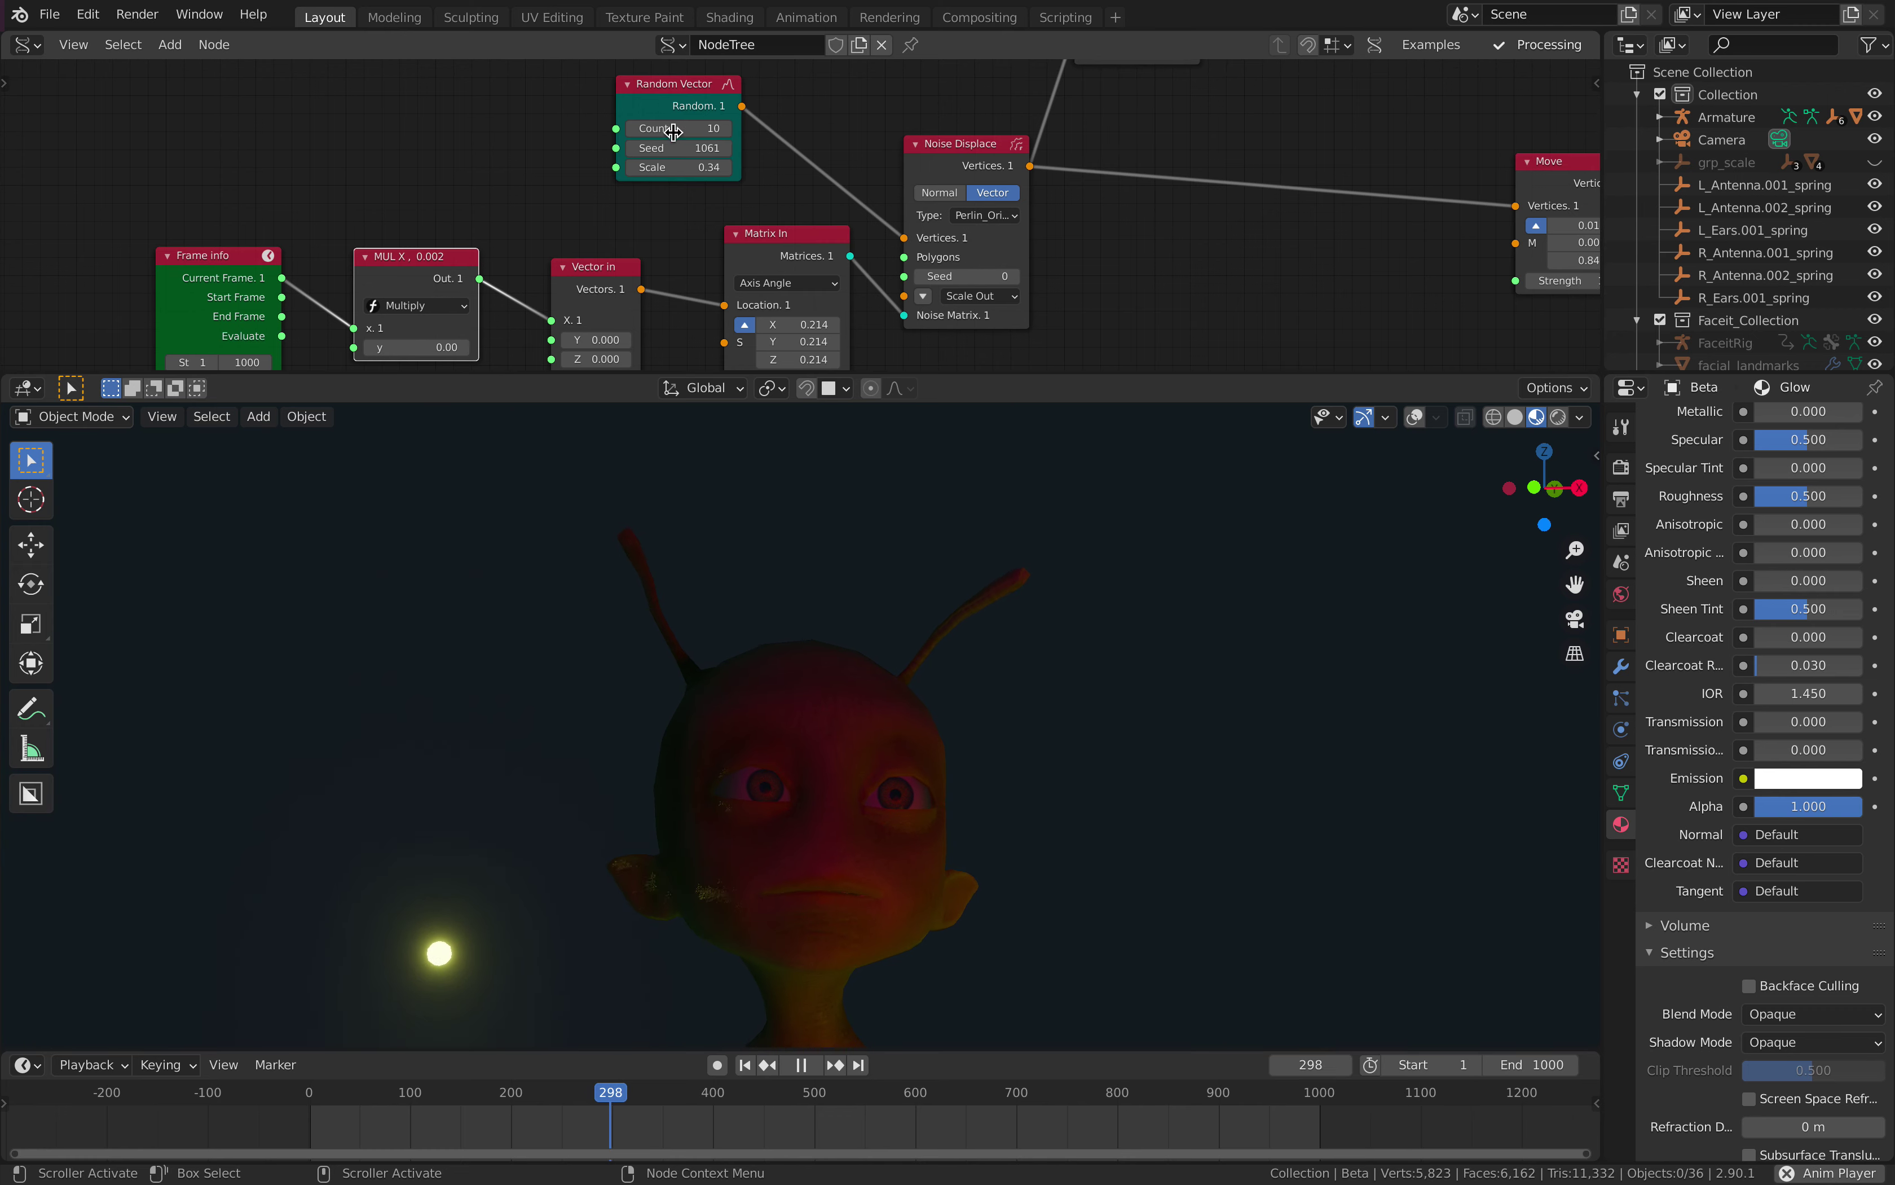
type("20")
key("Return")
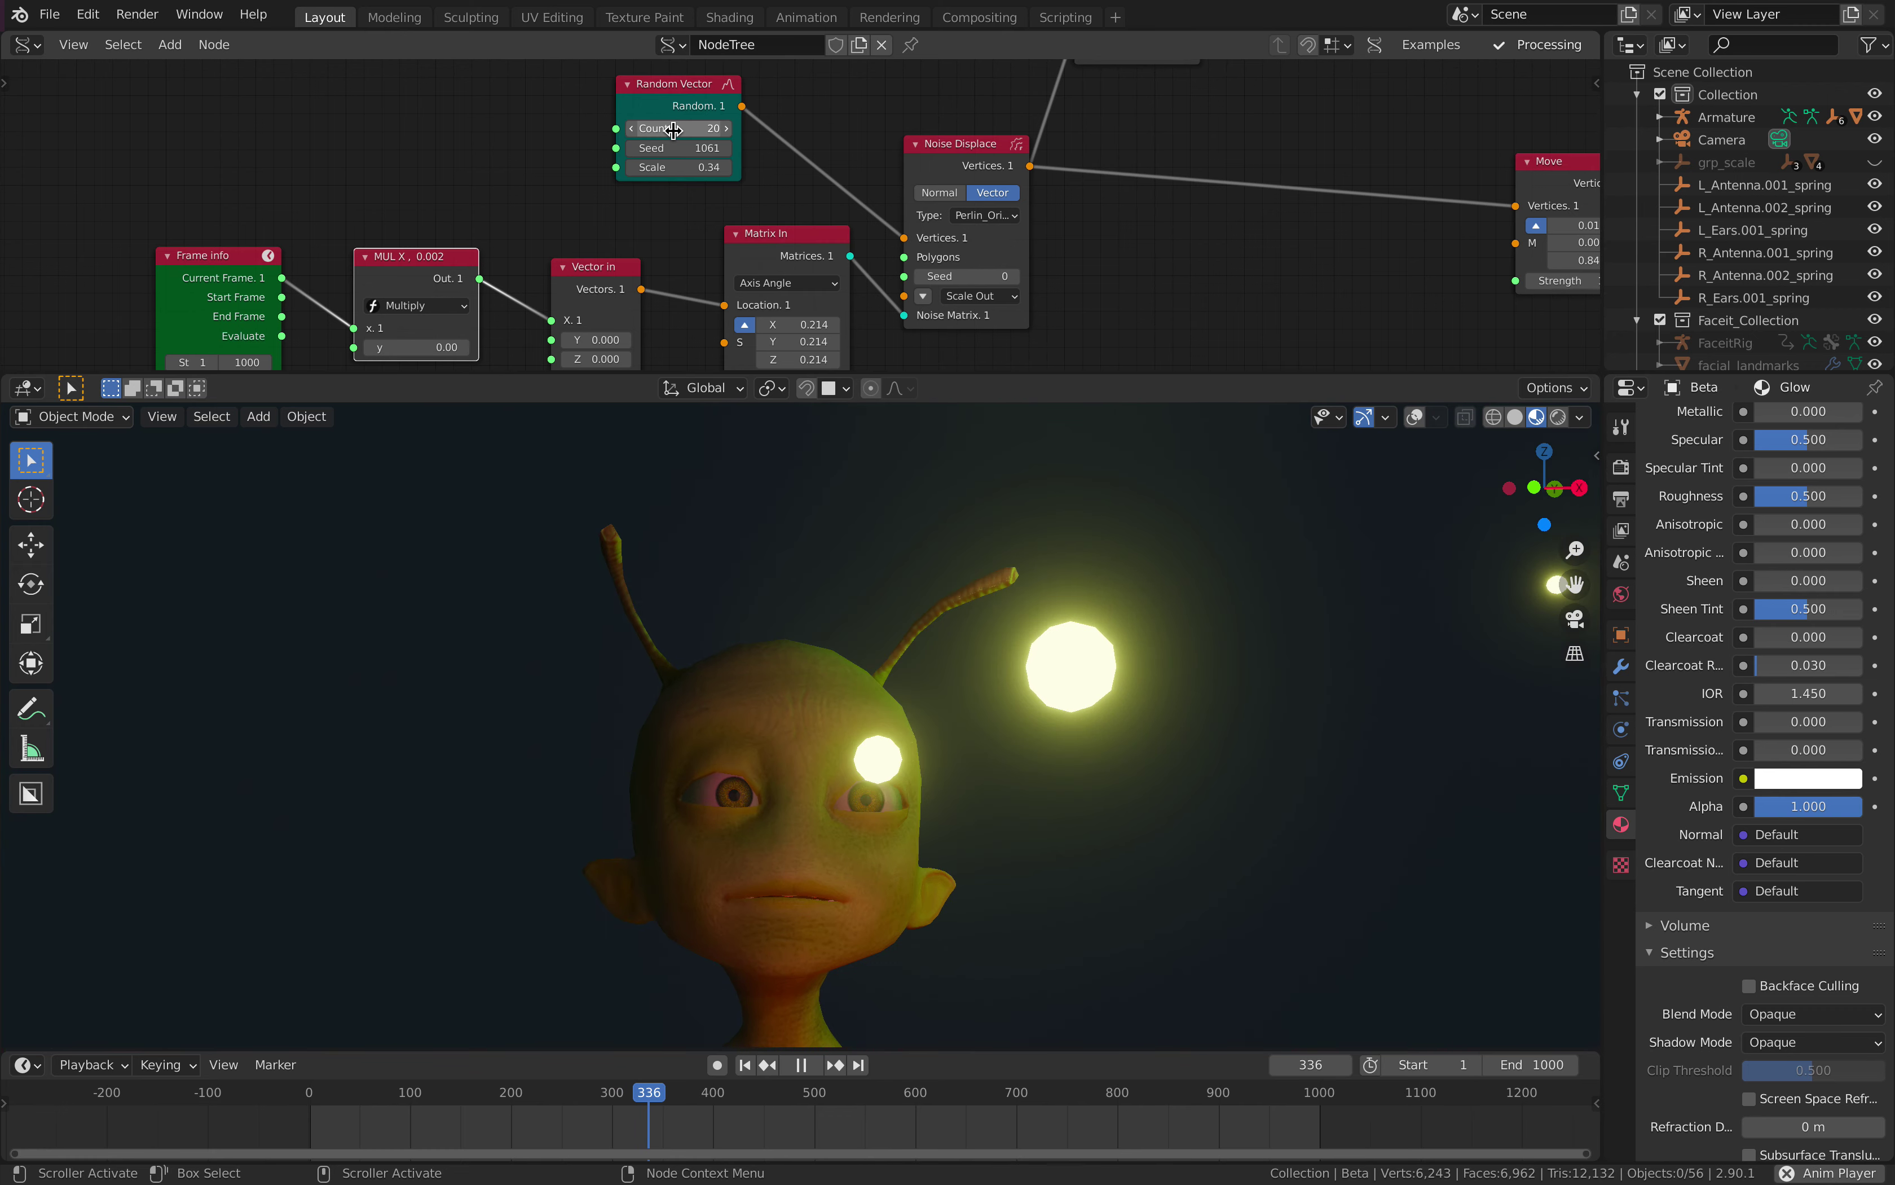
left_click(674, 129)
type("50")
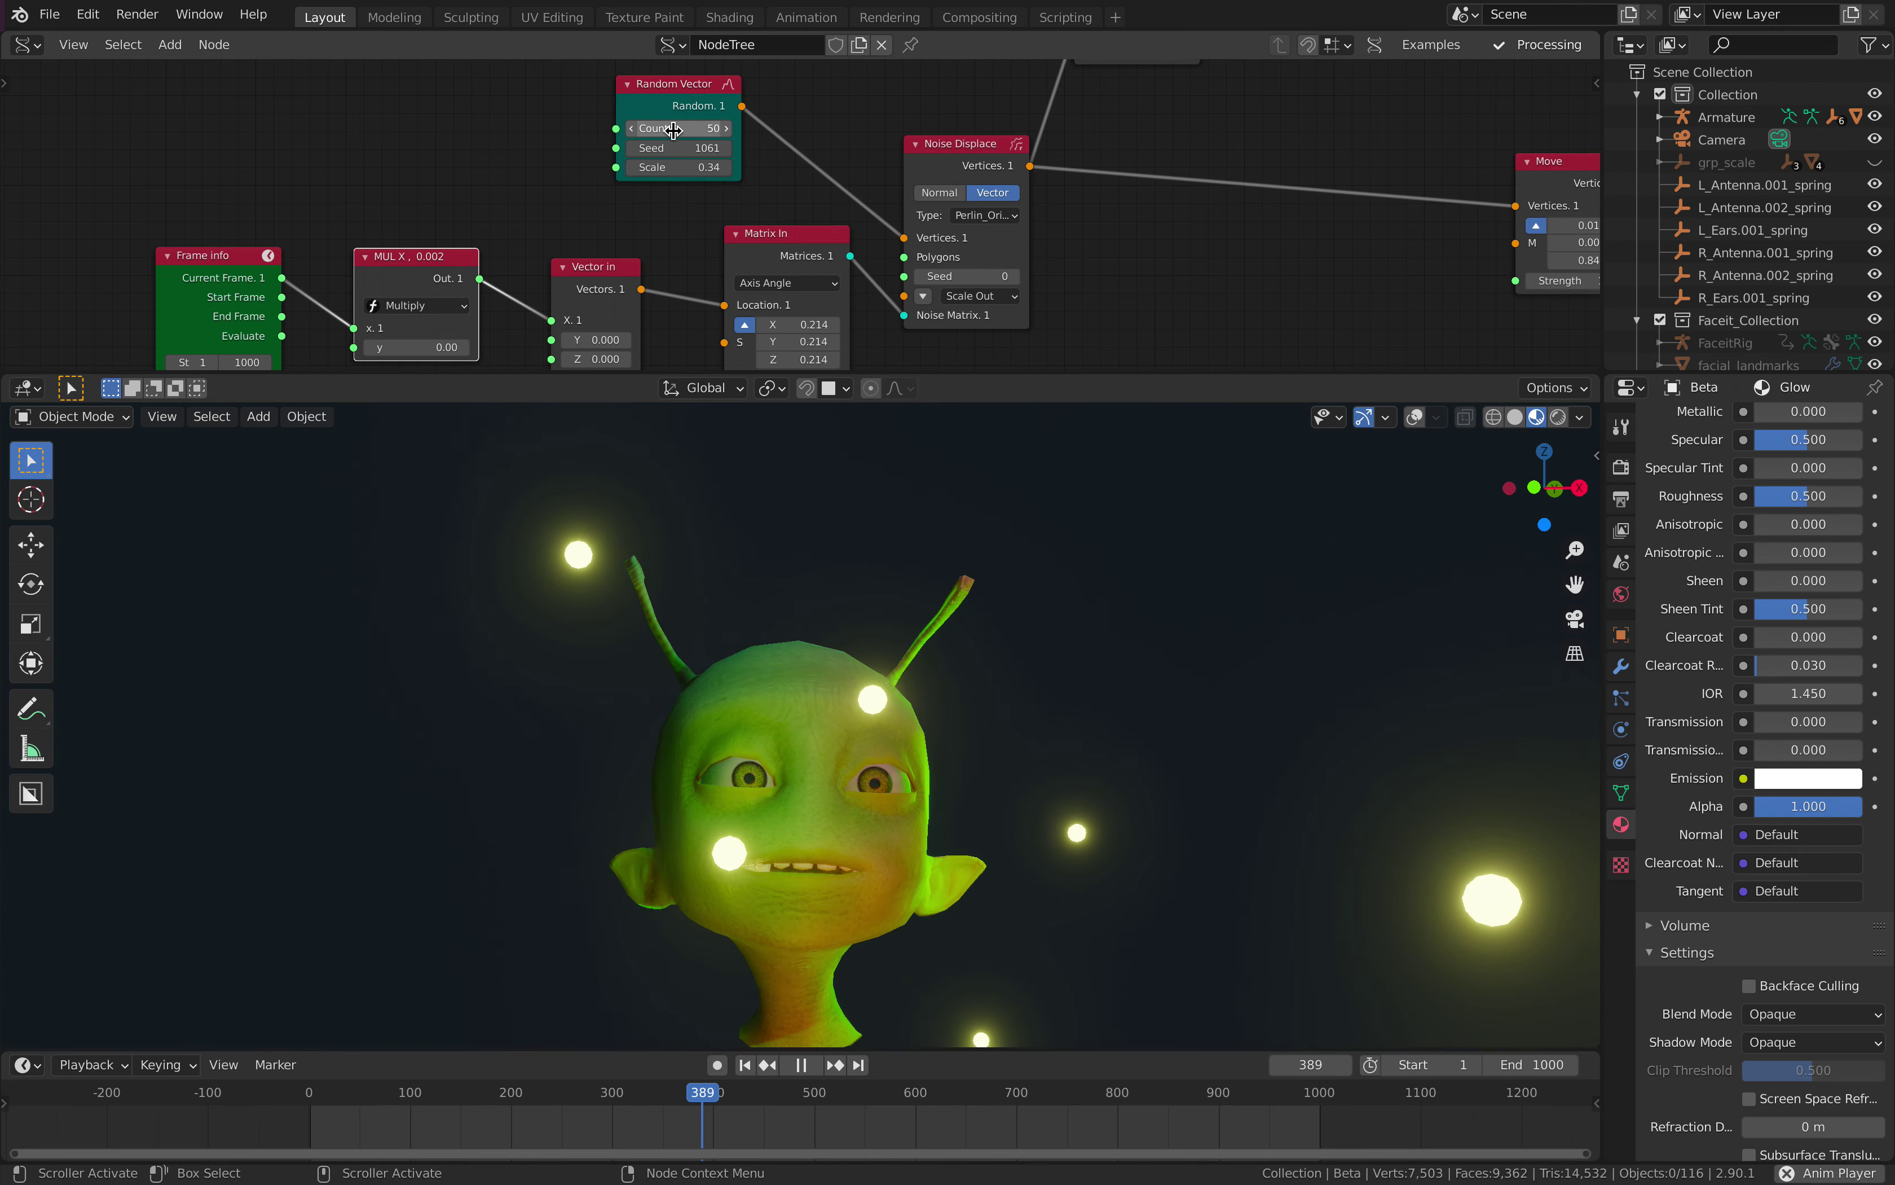
- Examine the node tree through to the Light Viewer and Mesh Viewer, and inspect the moving lights around the alien head
scroll(701, 119, "down", 3)
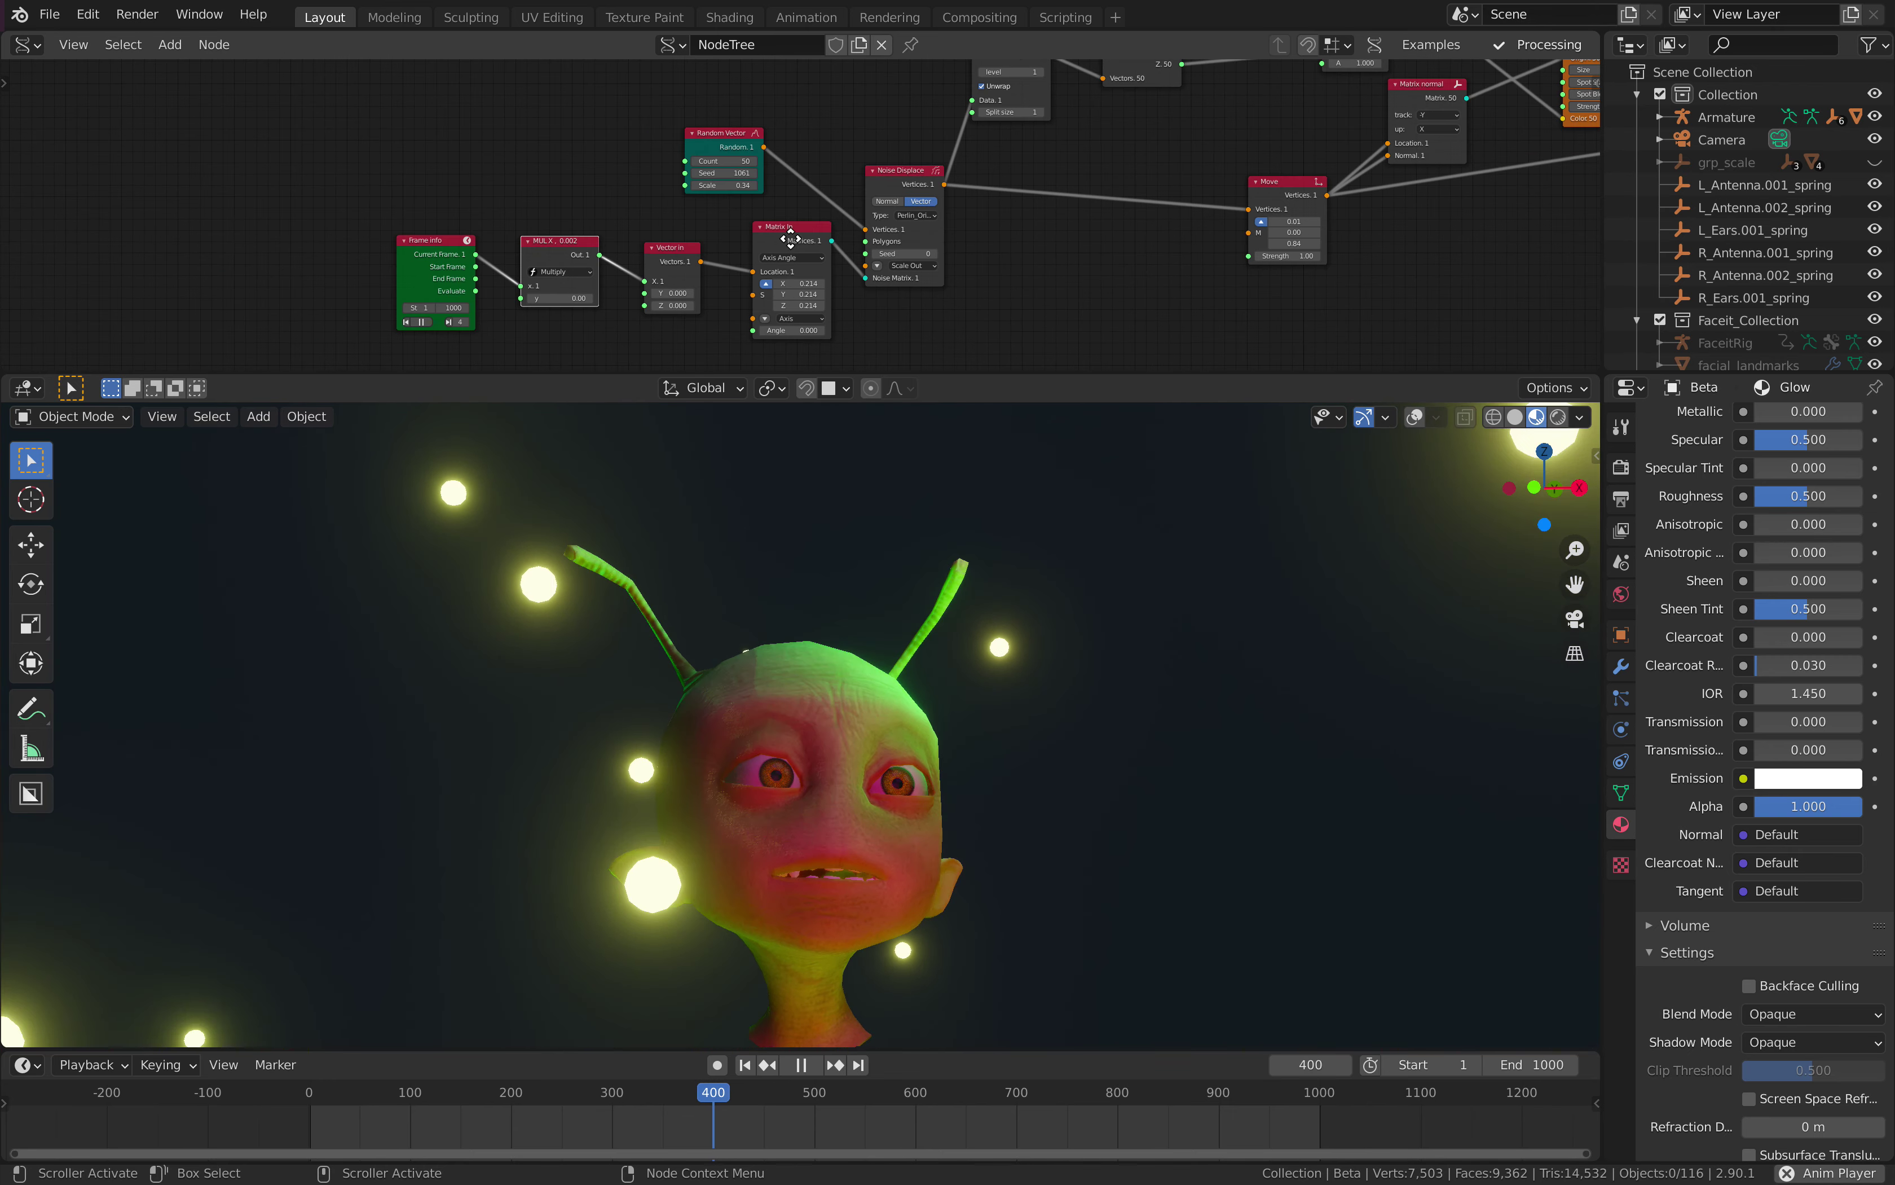
middle_click_drag(670, 232, 470, 268)
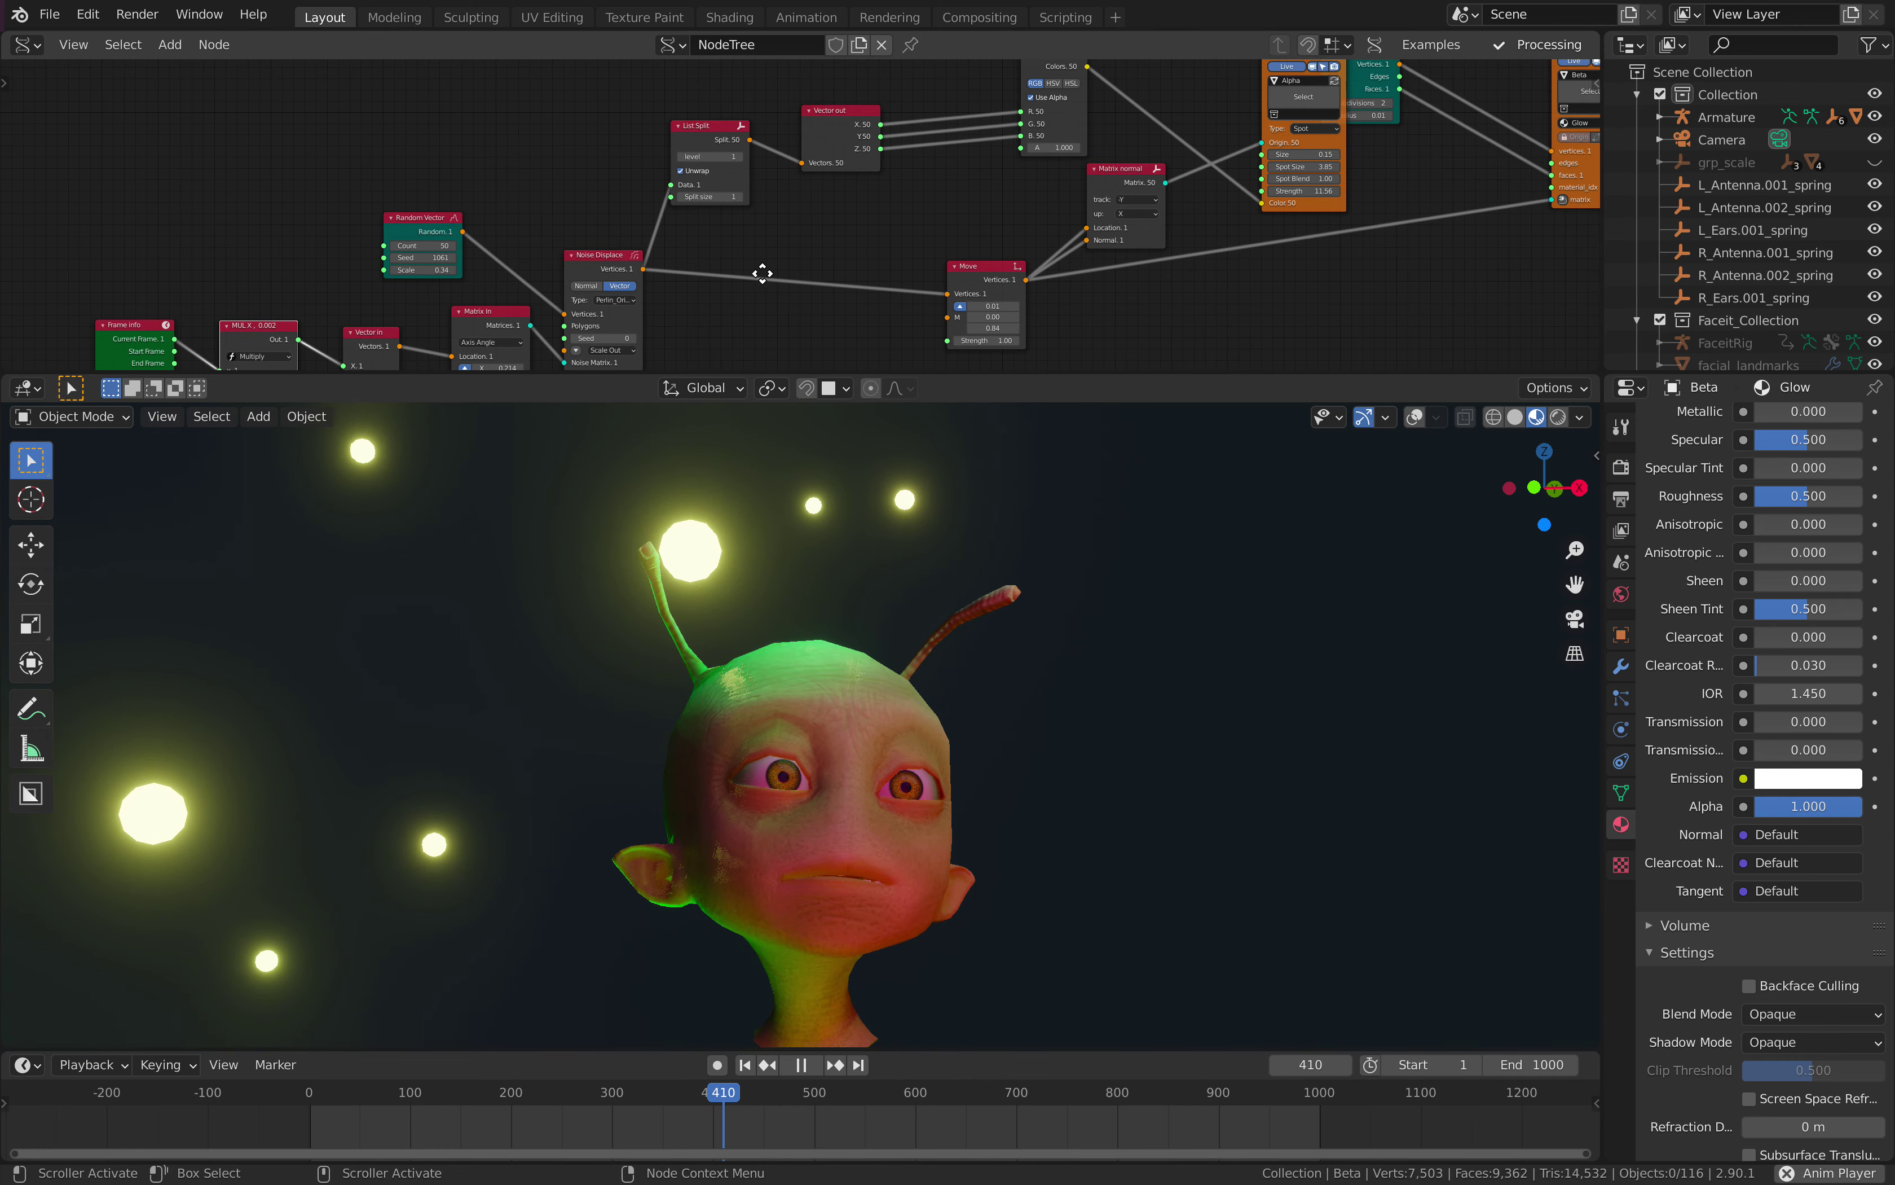
middle_click_drag(762, 275, 423, 357)
scroll(793, 259, "up", 3)
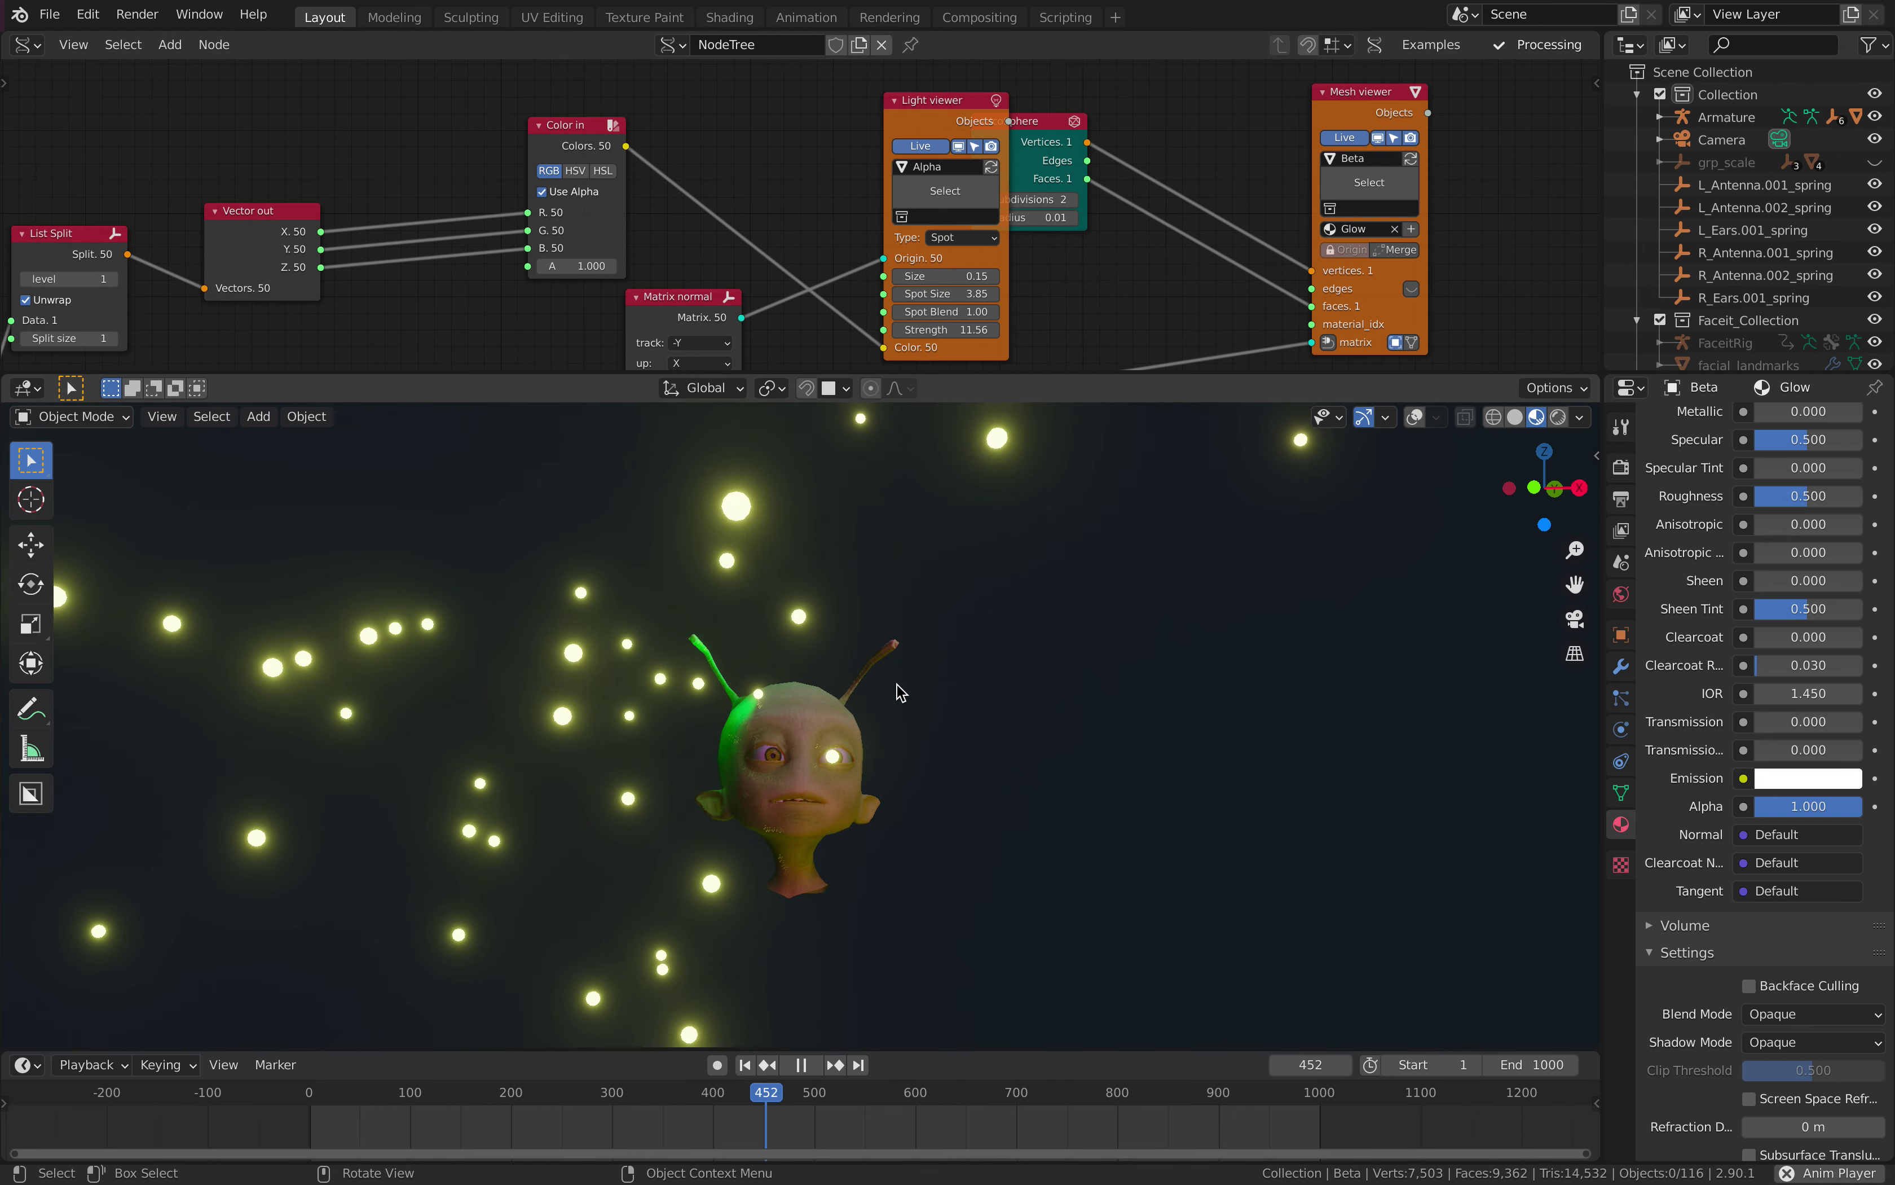
scroll(898, 675, "up", 5)
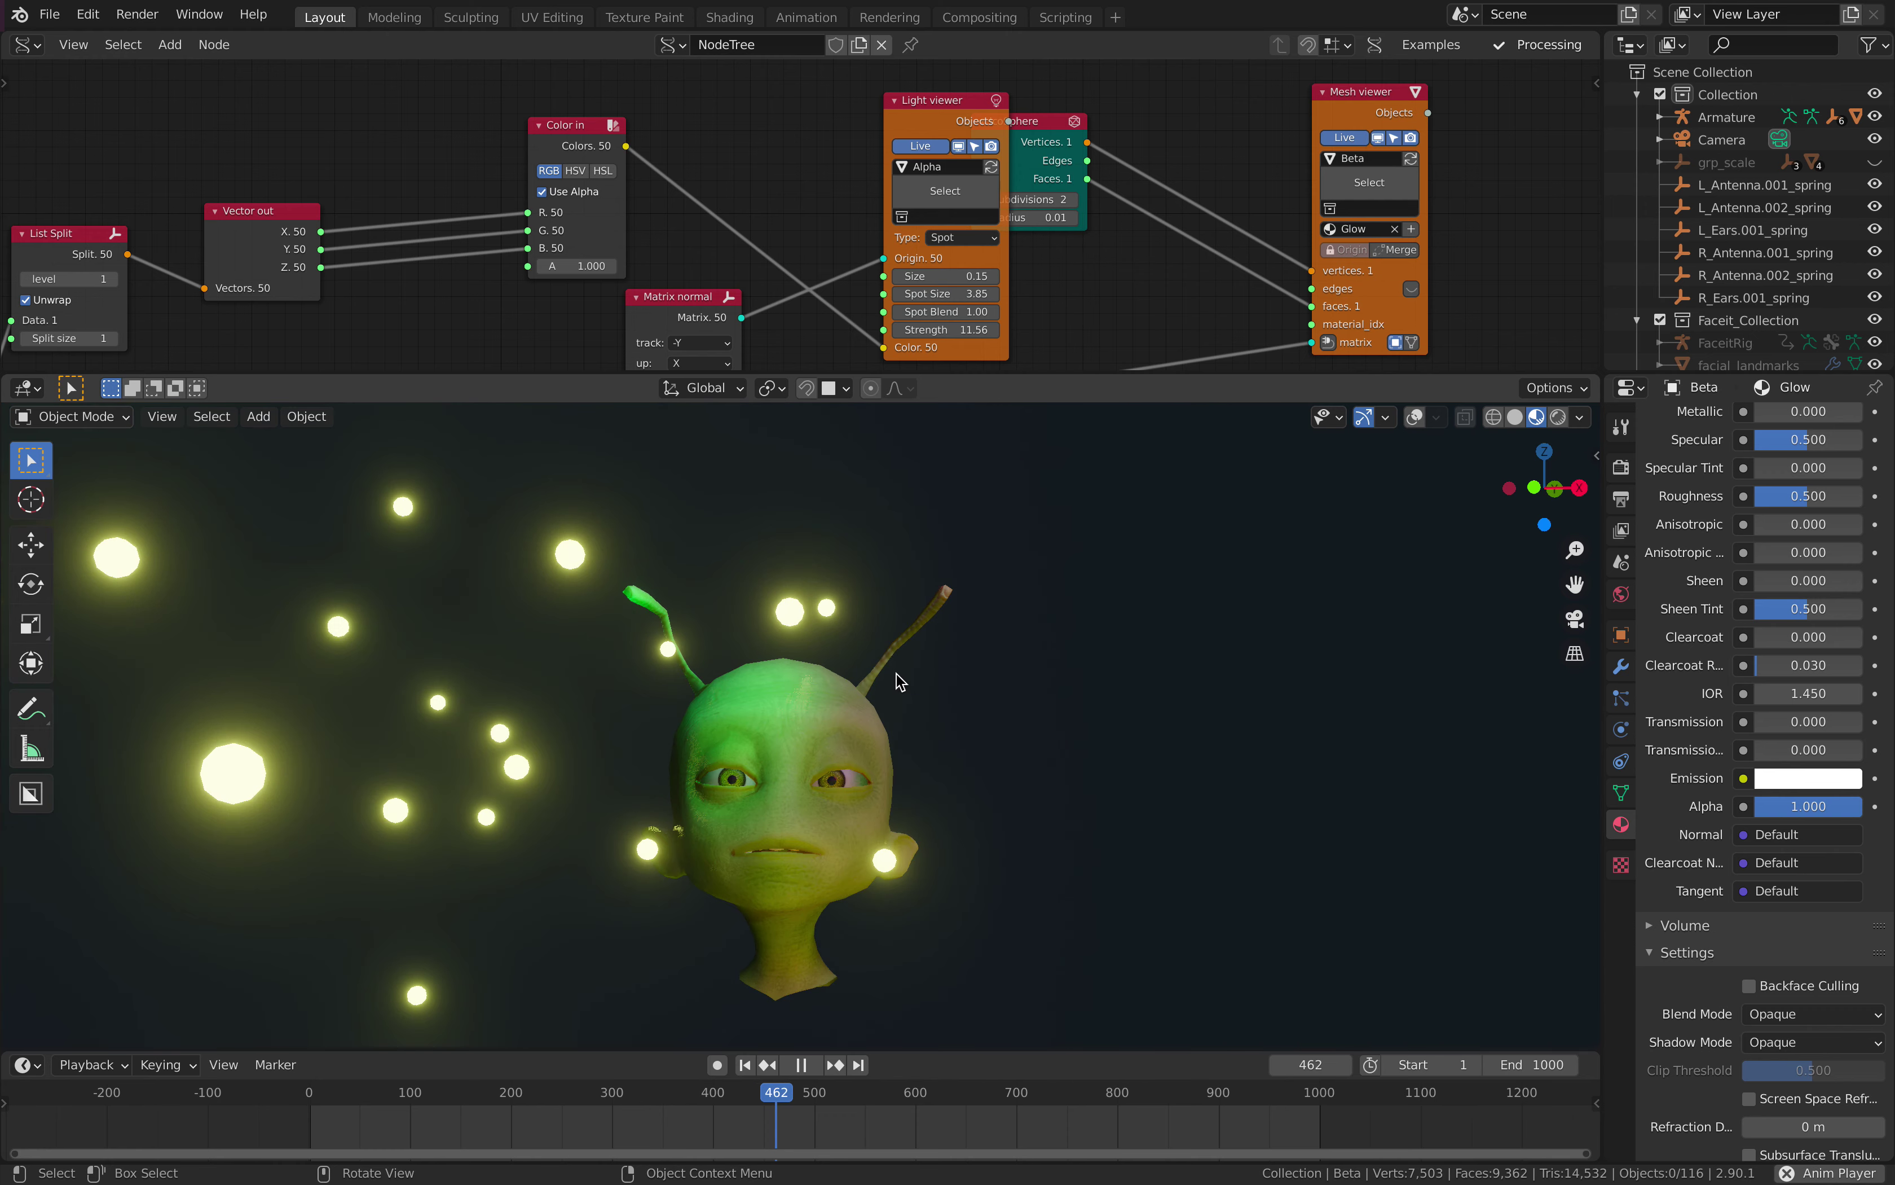
middle_click_drag(895, 674, 926, 674)
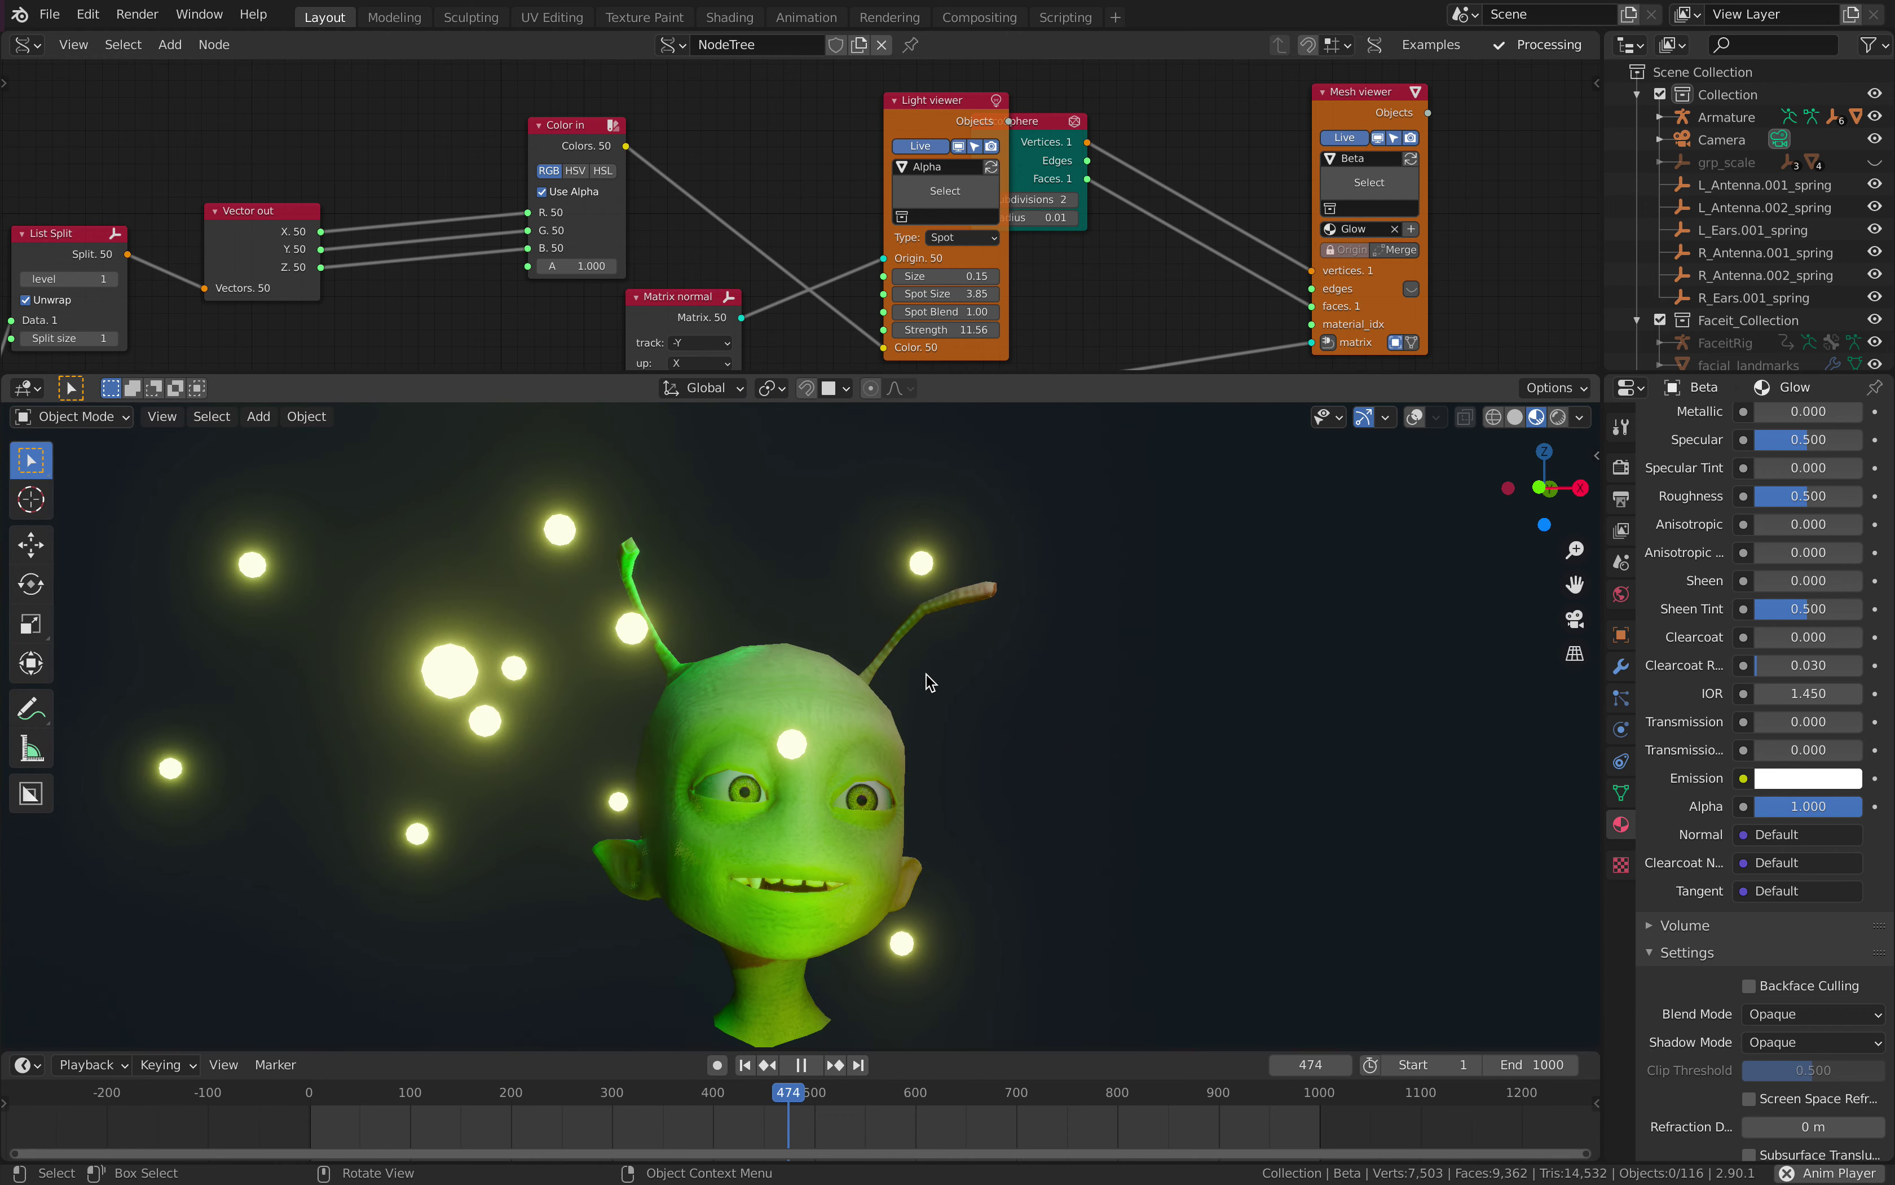